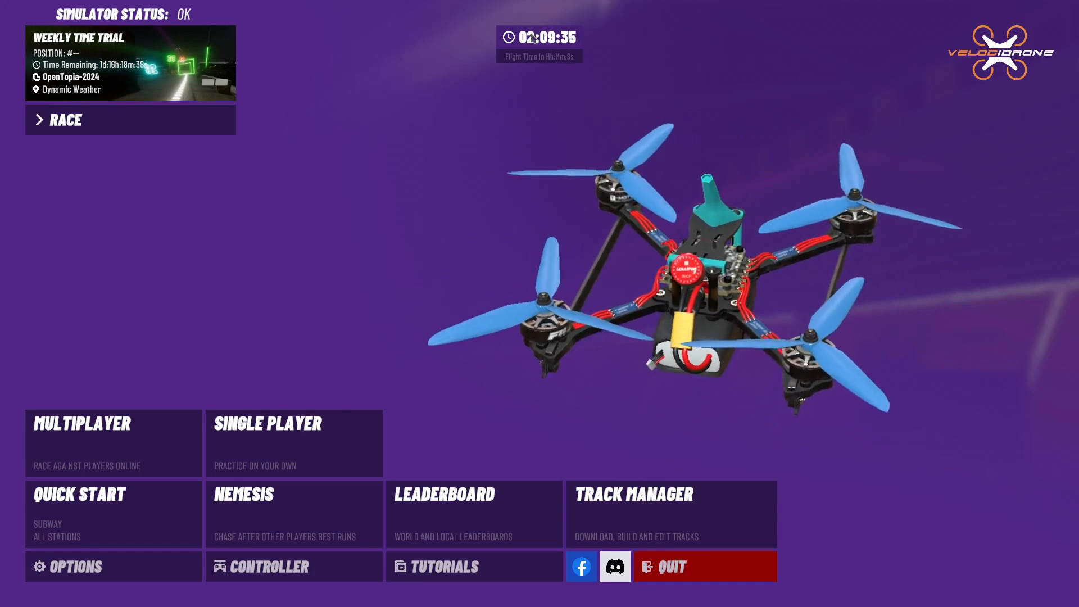
# Create a new track in the track manager using the Countryside scenery
pyautogui.click(637, 494)
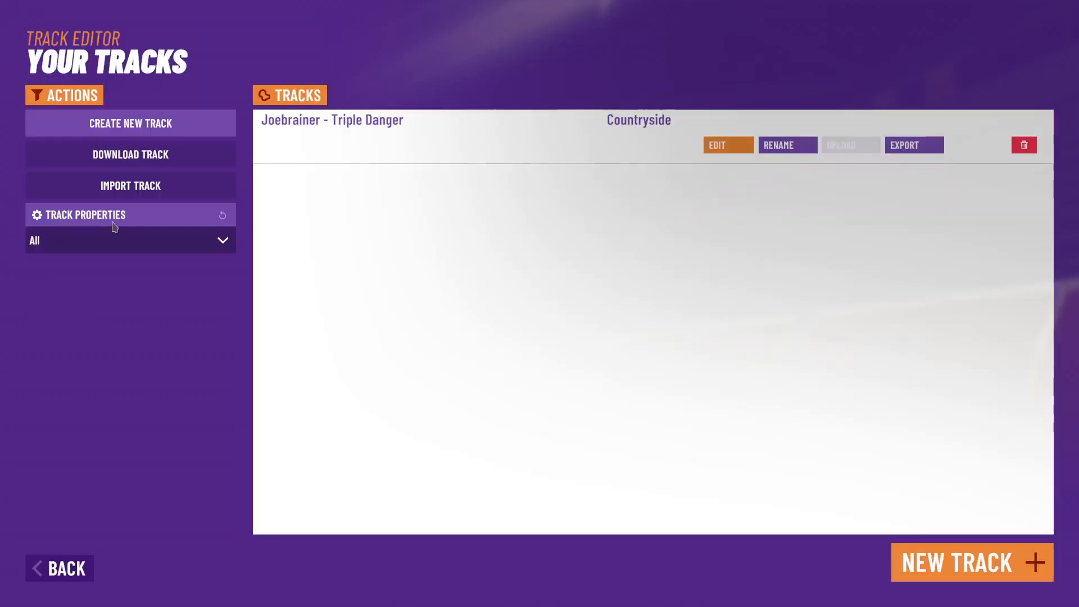
pyautogui.click(111, 122)
pyautogui.scroll(-1, 295, 355)
pyautogui.scroll(1, 320, 354)
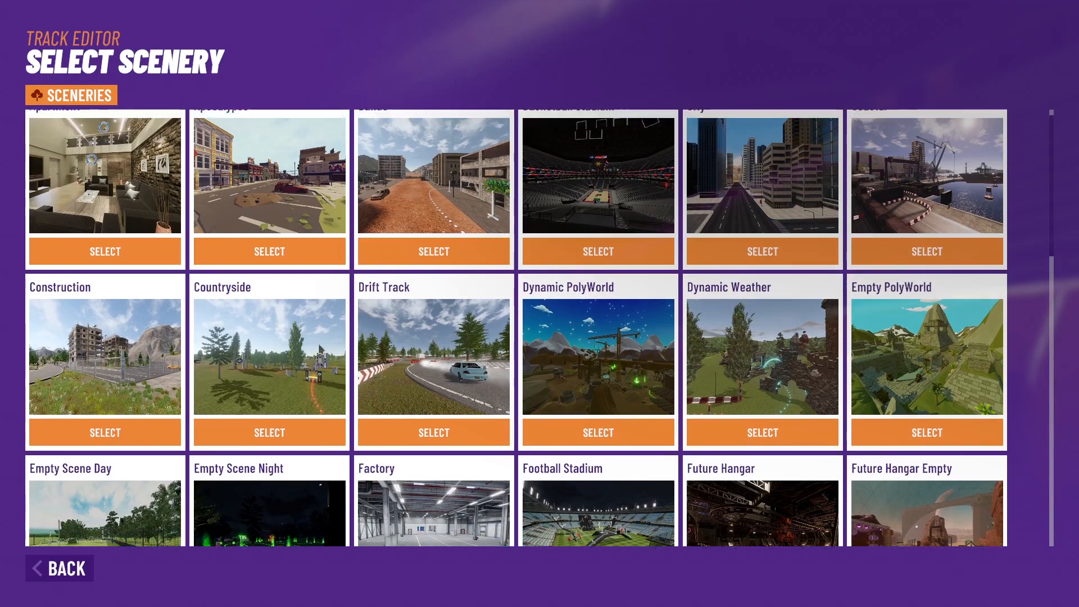
pyautogui.scroll(-1, 276, 374)
pyautogui.click(255, 415)
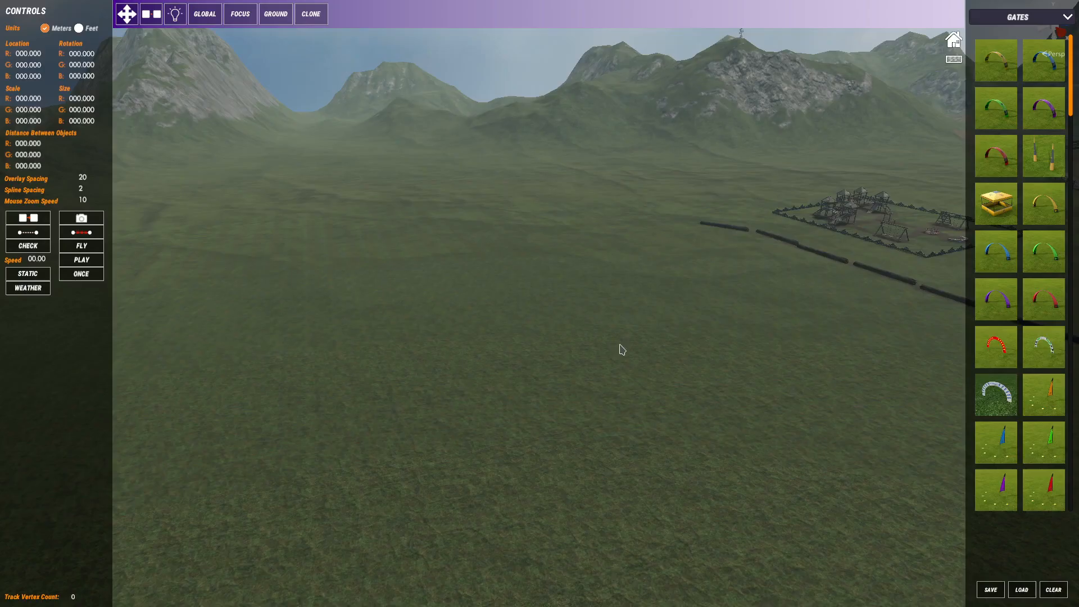
# Look around the Countryside scene from the open field toward the playground and the house, near and far
pyautogui.moveTo(684, 284); pyautogui.dragTo(312, 346, button='middle')
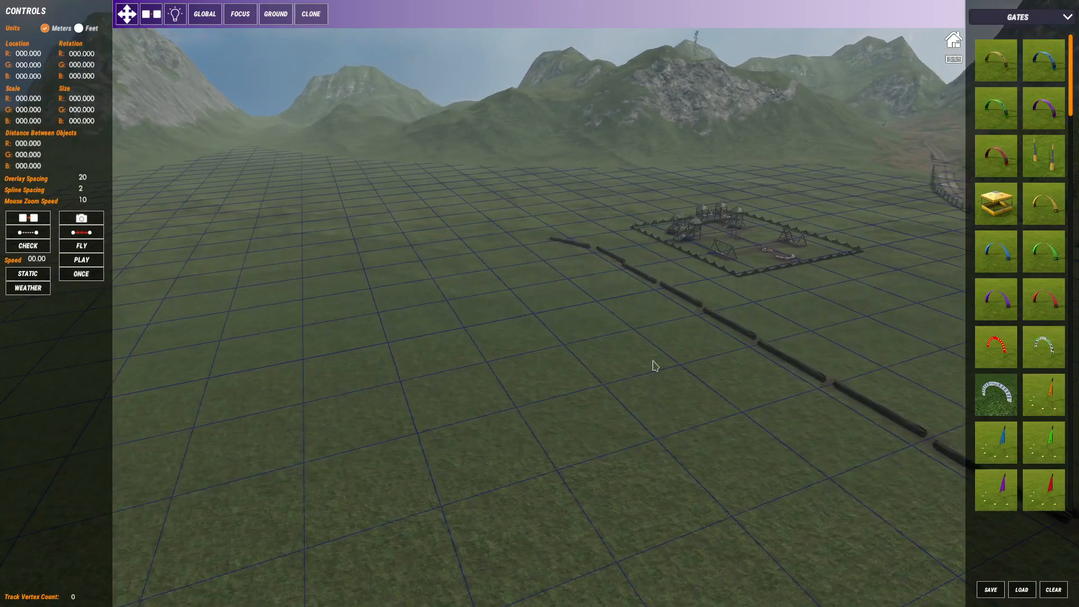
pyautogui.moveTo(652, 359); pyautogui.dragTo(533, 293, button='middle')
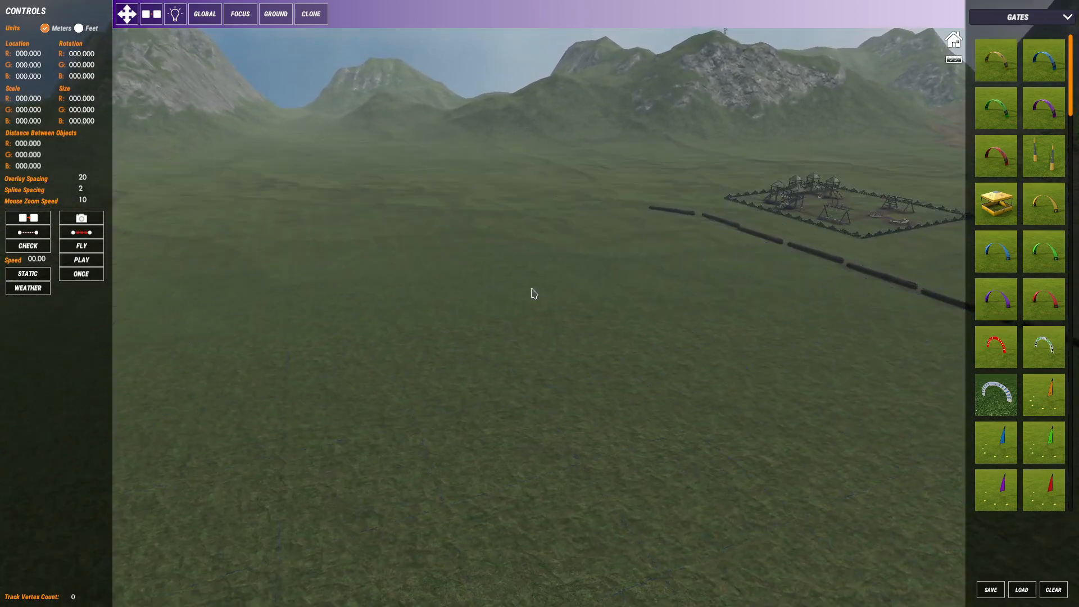
pyautogui.moveTo(514, 351); pyautogui.dragTo(479, 370, button='middle')
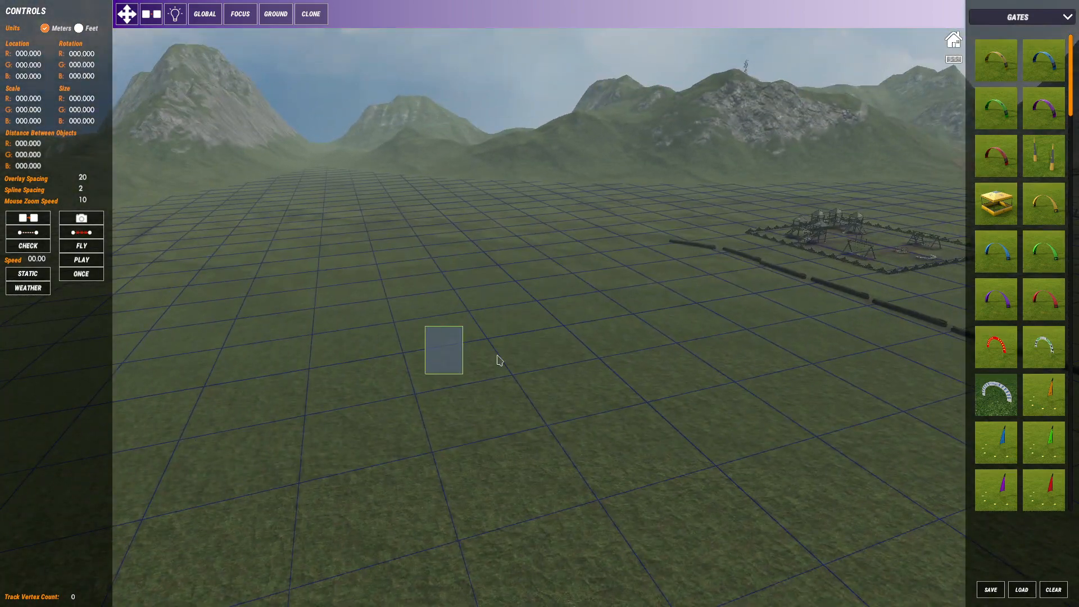
pyautogui.moveTo(577, 324); pyautogui.dragTo(655, 346, button='middle')
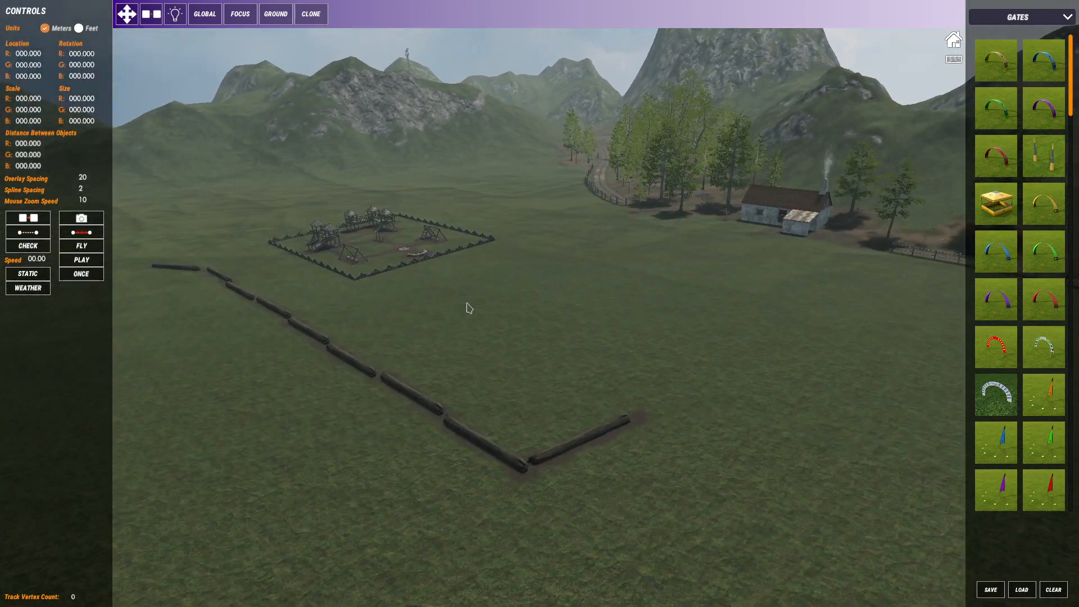
pyautogui.moveTo(569, 291); pyautogui.dragTo(411, 324, button='middle')
pyautogui.scroll(3, 411, 325)
pyautogui.scroll(2, 343, 323)
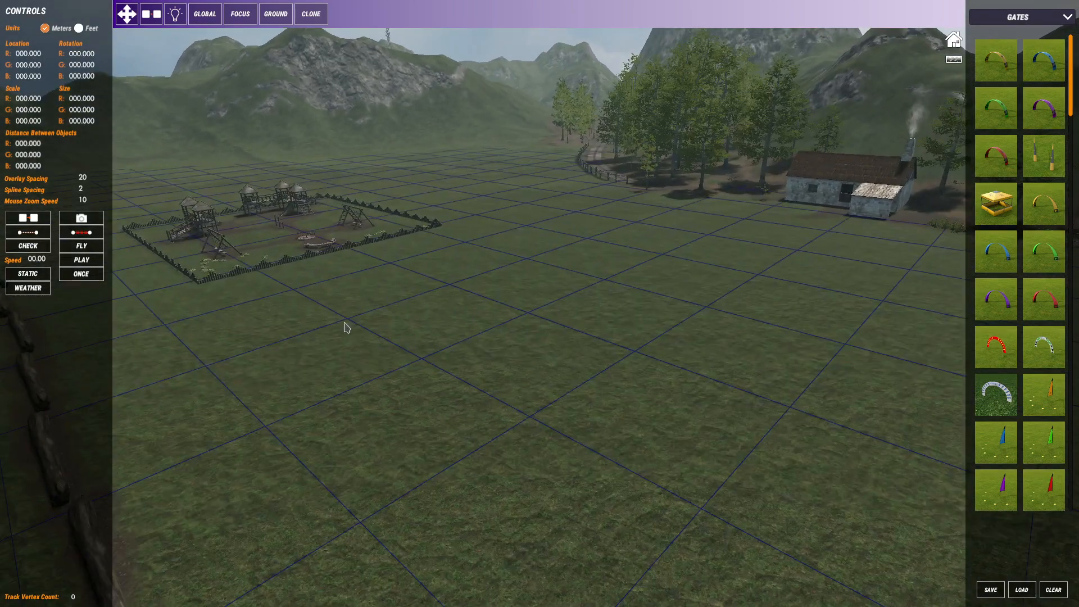
pyautogui.scroll(-4, 455, 373)
pyautogui.scroll(4, 444, 384)
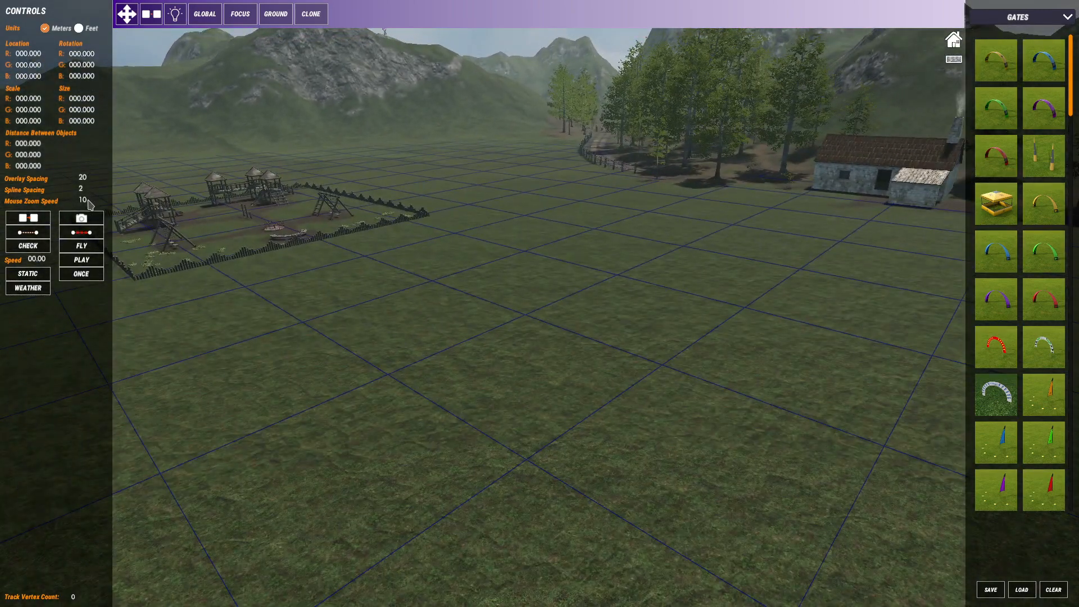
# Try out a mouse zoom speed of 2 and restore it to 10
pyautogui.click(83, 201)
pyautogui.write('2')
pyautogui.scroll(-3, 446, 357)
pyautogui.scroll(3, 450, 365)
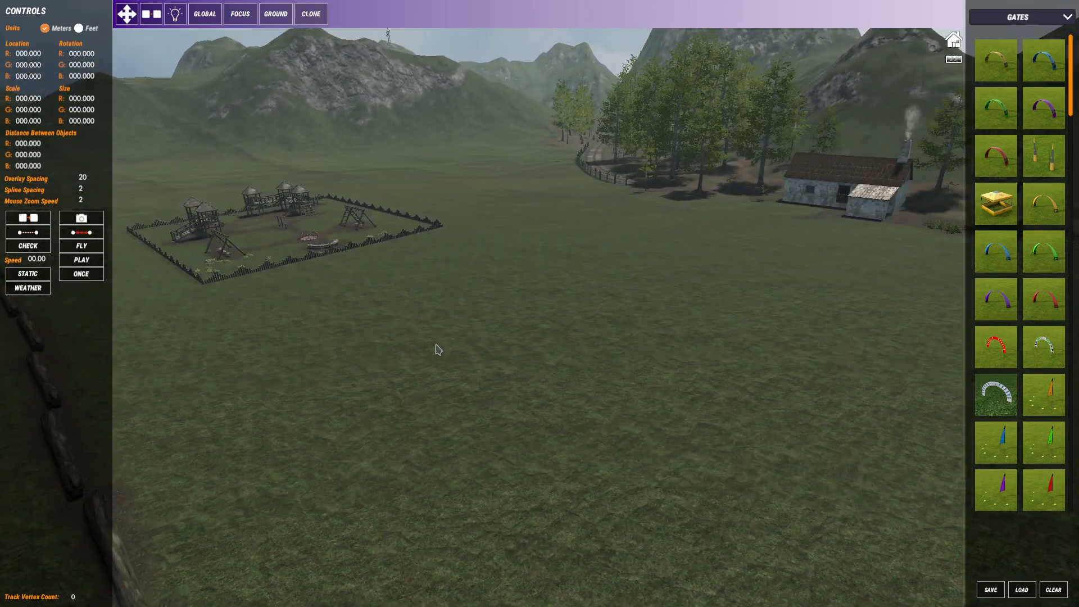
pyautogui.scroll(2, 439, 350)
pyautogui.click(84, 200)
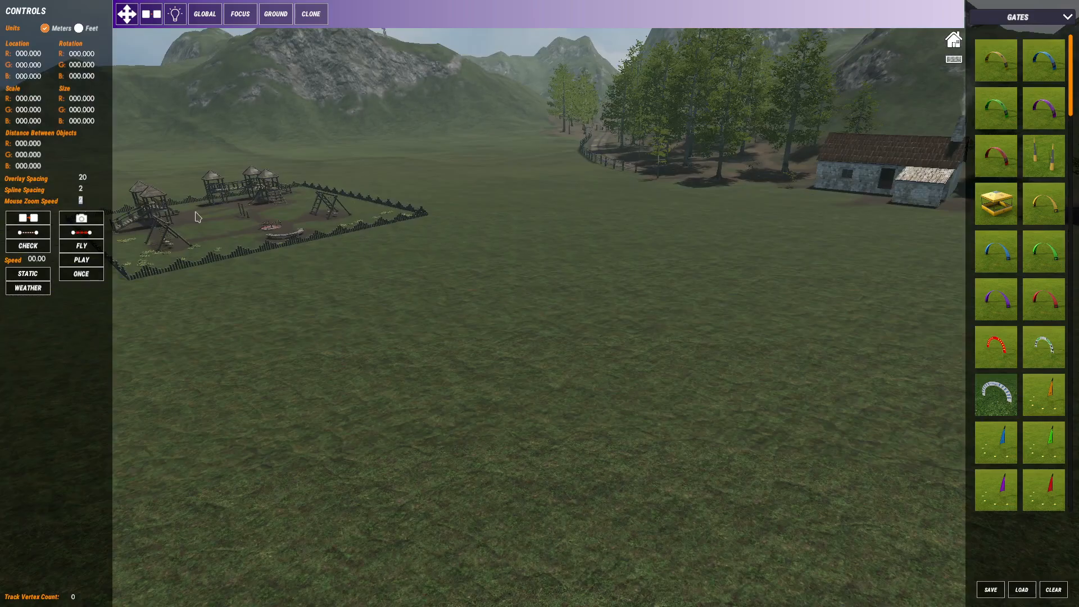
# Place the chevron-marked start pad from the Barriers objects on the grass beside the playground, at about R -91, B 155 m
pyautogui.moveTo(562, 382); pyautogui.dragTo(497, 294, button='right')
pyautogui.scroll(-1, 494, 294)
pyautogui.moveTo(494, 294); pyautogui.dragTo(476, 384, button='middle')
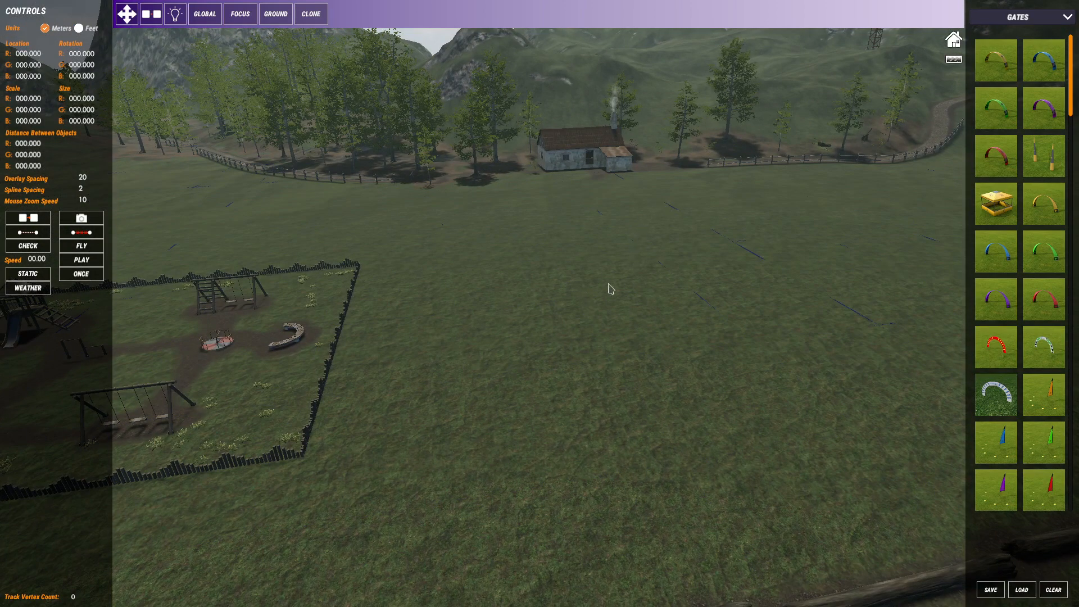
pyautogui.moveTo(474, 390)
pyautogui.mouseDown(button='middle')
pyautogui.moveTo(499, 342)
pyautogui.moveTo(473, 385)
pyautogui.mouseUp(button='middle')
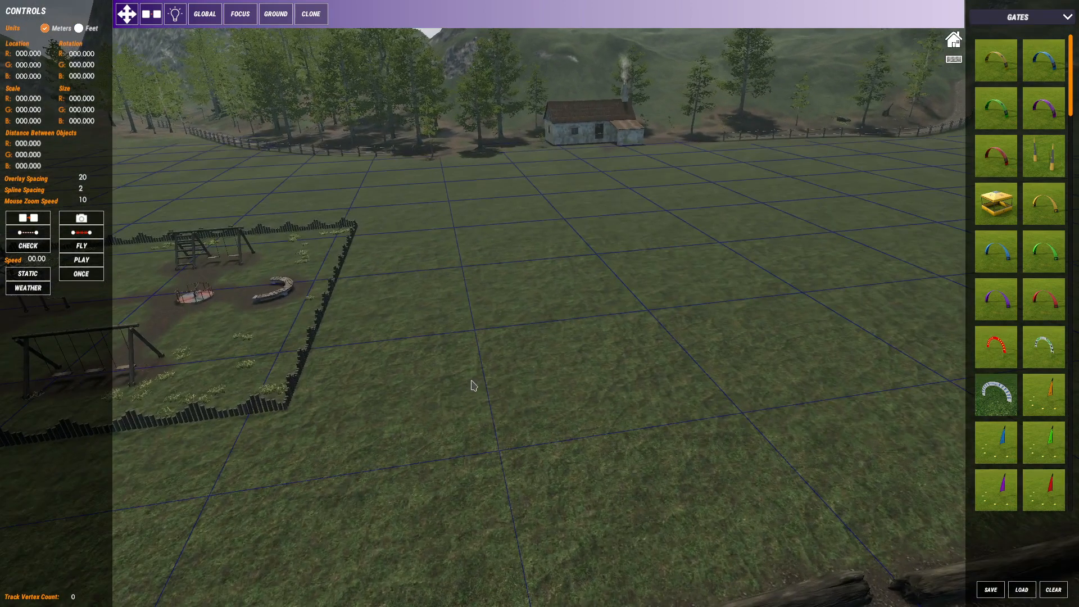
pyautogui.click(1015, 22)
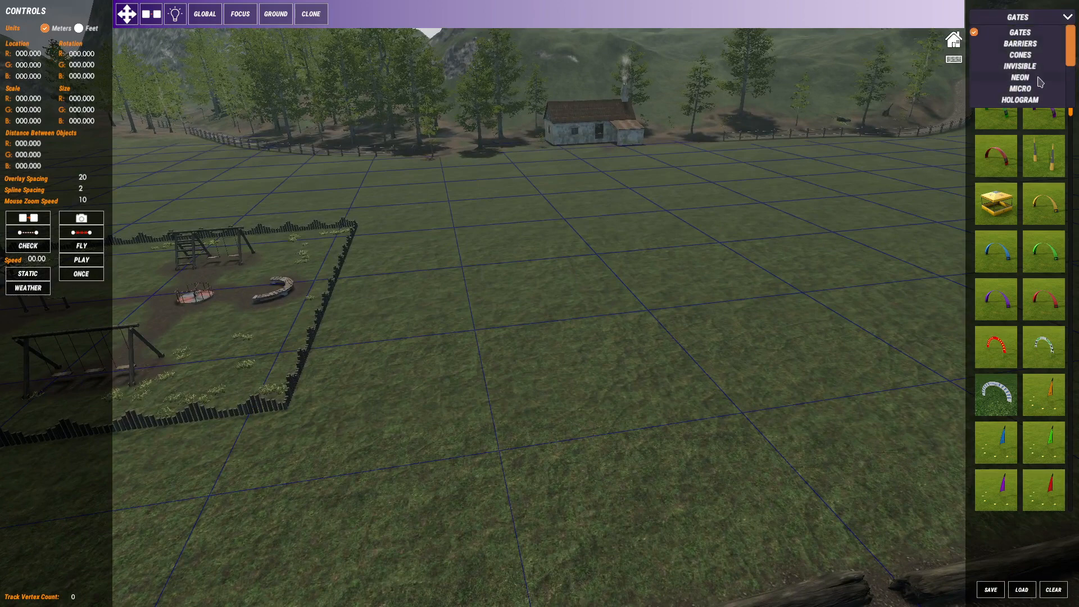
pyautogui.scroll(-1, 1041, 77)
pyautogui.scroll(-2, 1040, 77)
pyautogui.scroll(5, 1036, 78)
pyautogui.click(1018, 44)
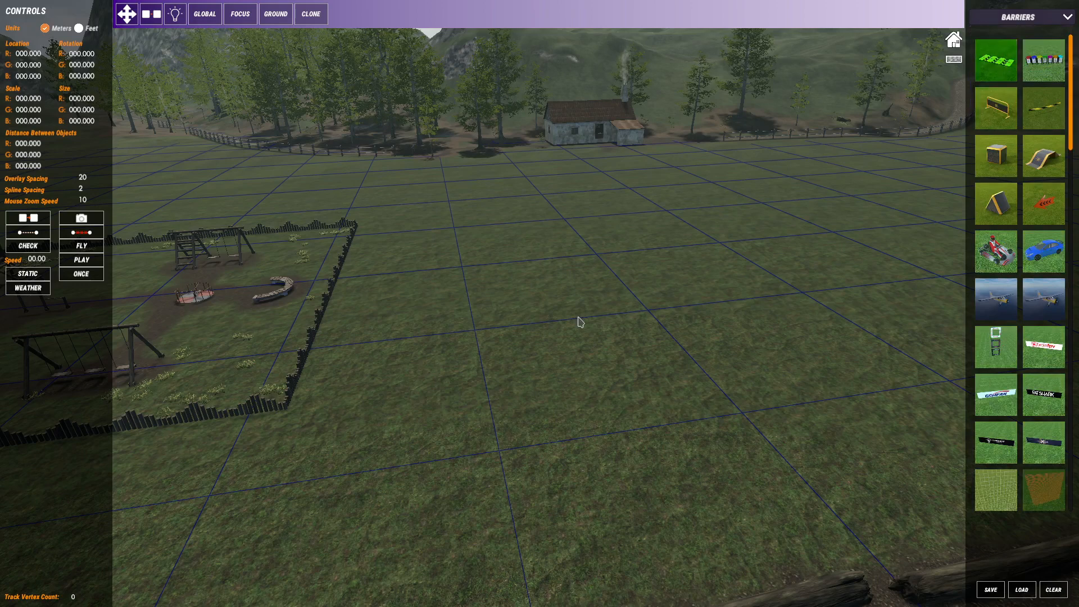
pyautogui.click(460, 390)
pyautogui.scroll(3, 441, 402)
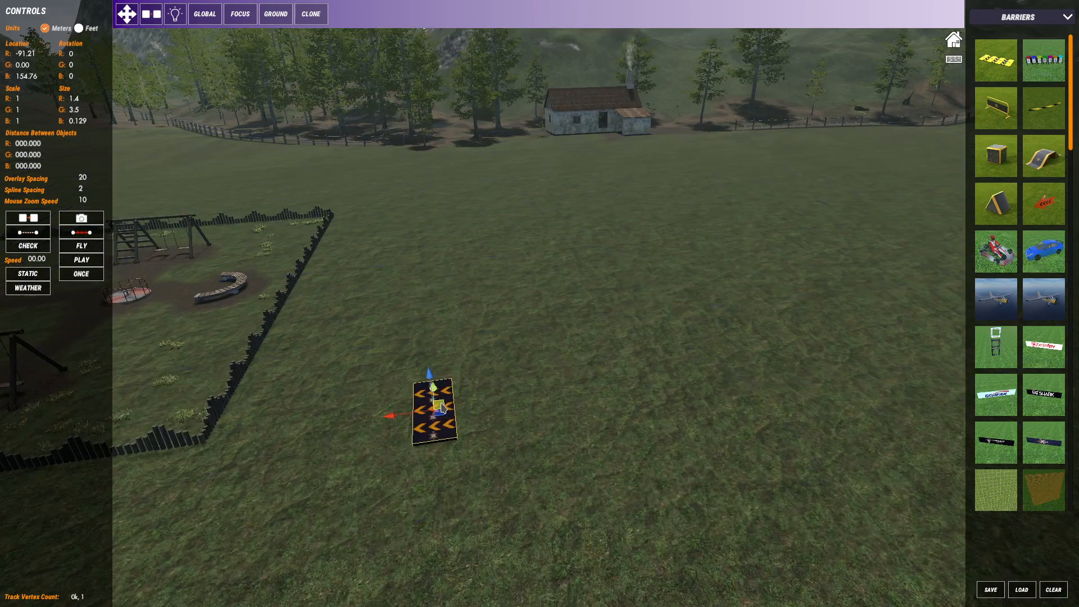
# Rotate the start pad freehand by about 81 degrees around its vertical axis
pyautogui.moveTo(446, 444); pyautogui.dragTo(501, 428, button='middle')
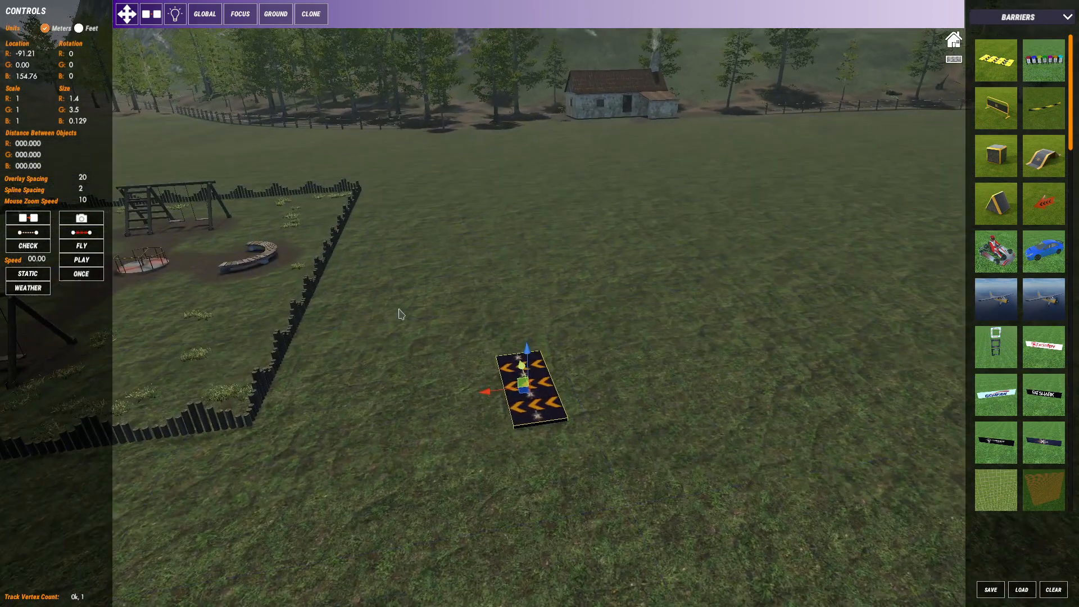
pyautogui.click(128, 20)
pyautogui.click(126, 17)
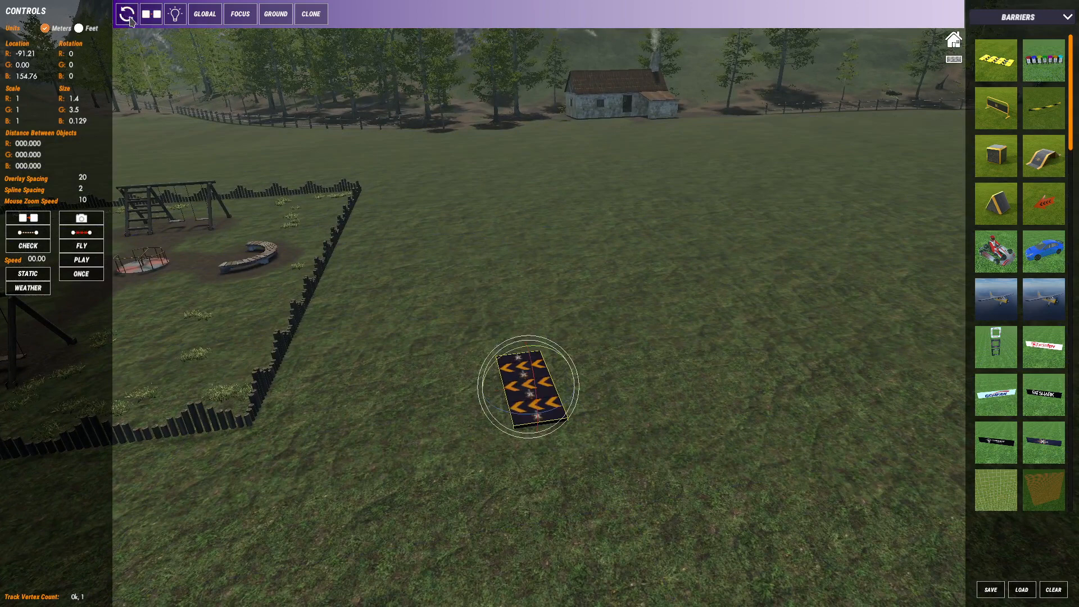
pyautogui.moveTo(521, 409); pyautogui.dragTo(427, 327)
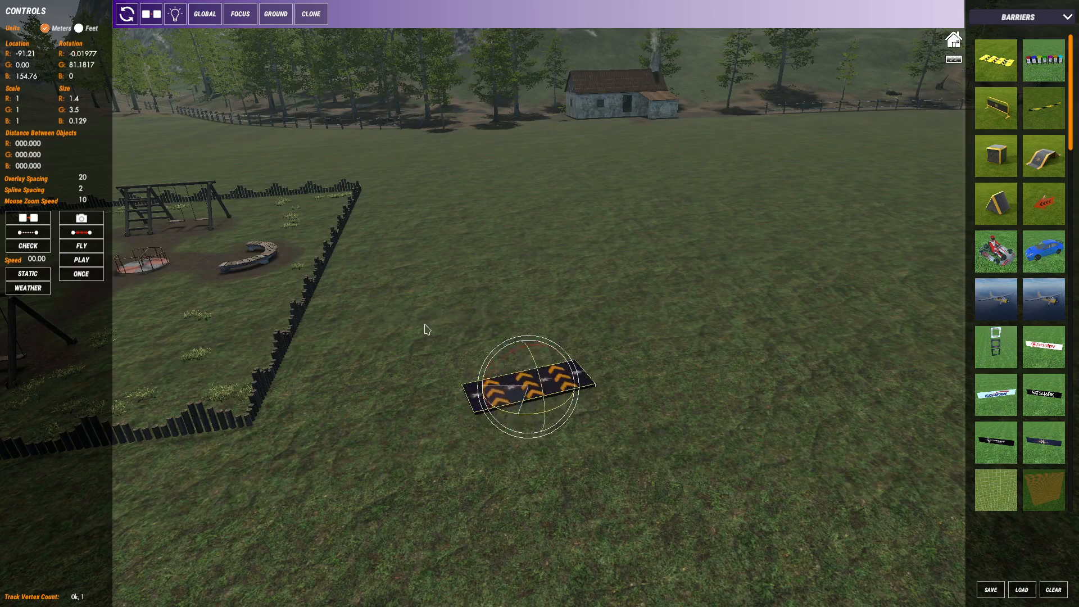
# Set the start pad's rotation to R 0 and G 90 and return to move mode
pyautogui.click(94, 56)
pyautogui.write('0')
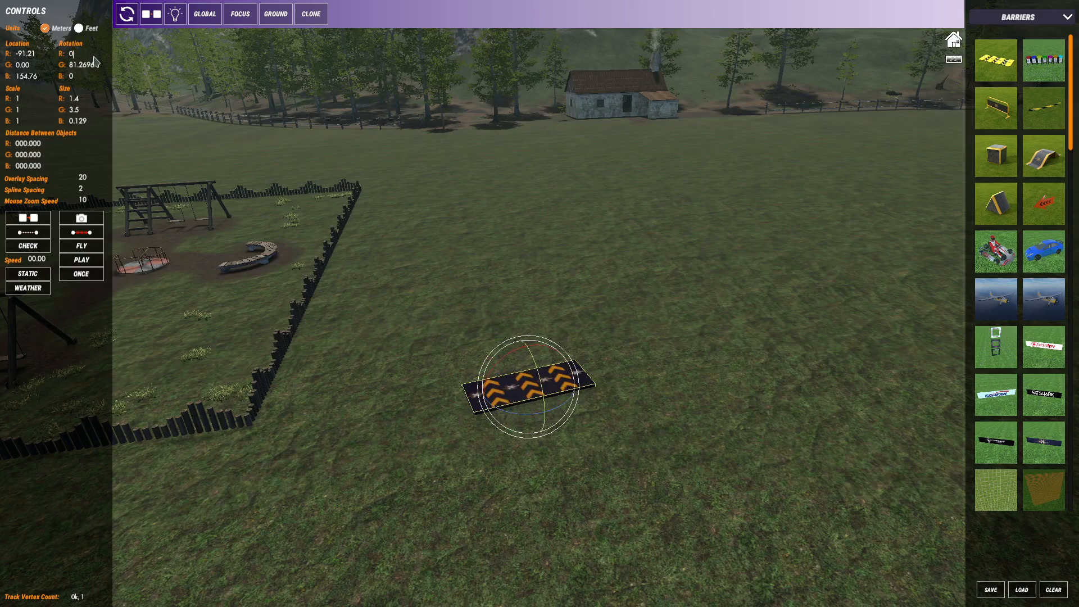
pyautogui.press('Tab')
pyautogui.write('90')
pyautogui.press('Return')
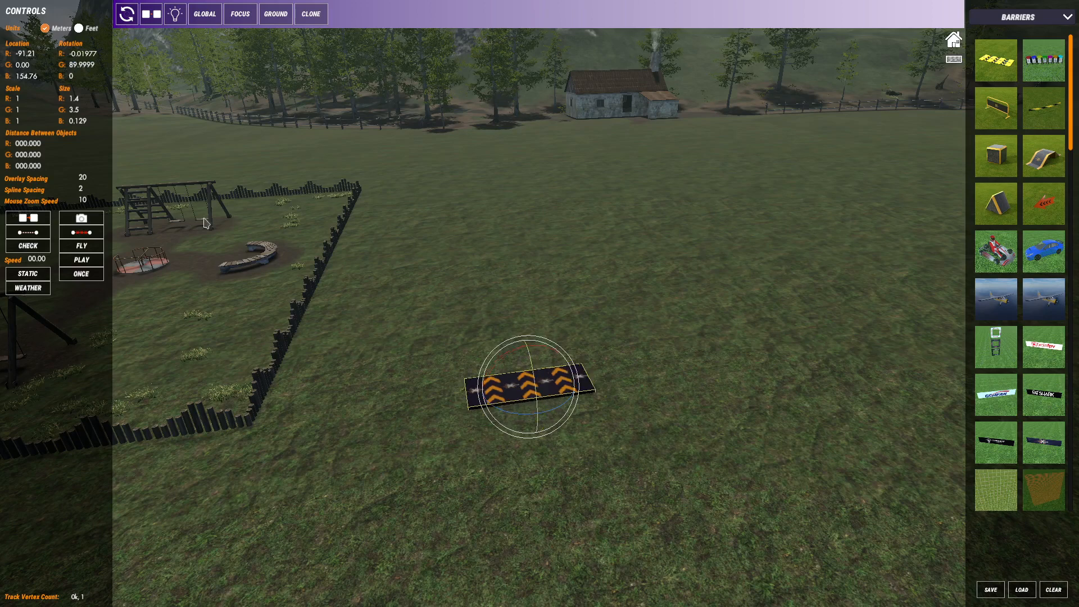
pyautogui.click(127, 14)
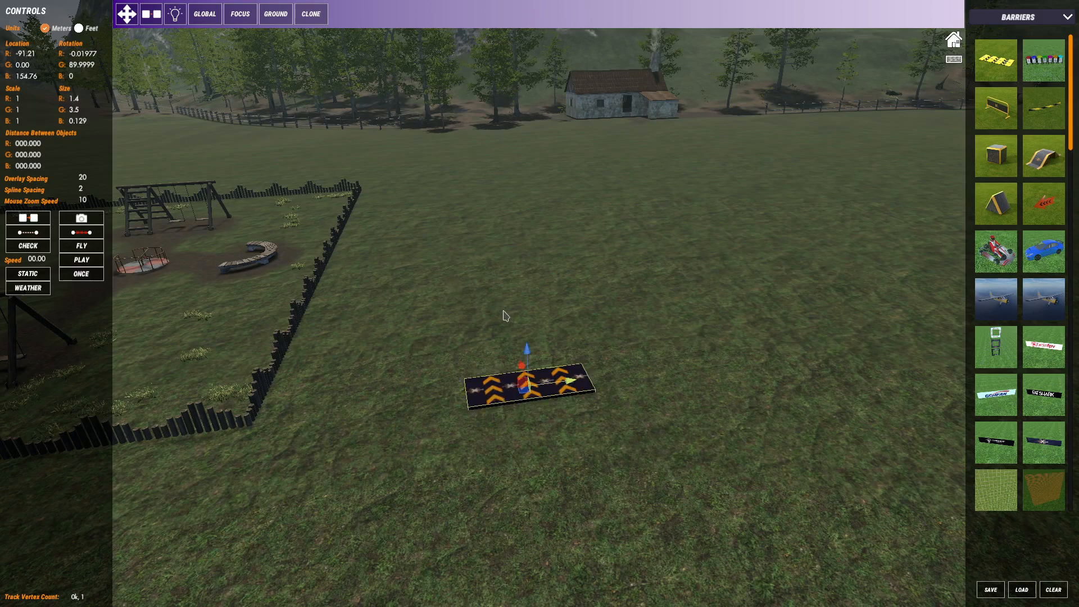
# Make the start pad the zero reference point for object locations, with its own location at 0, 0, 0
pyautogui.press('shift')
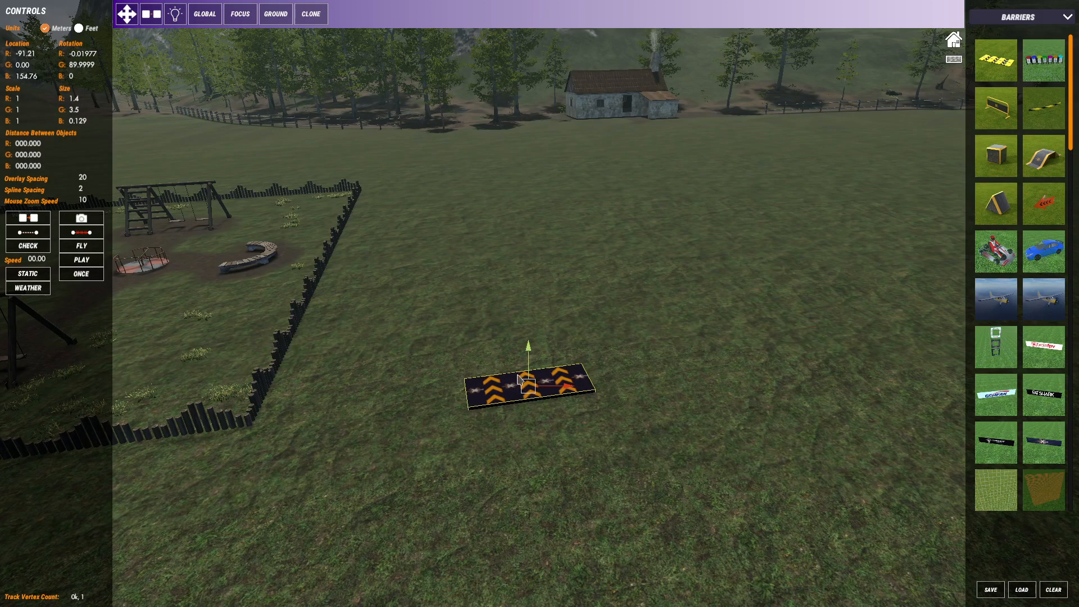
pyautogui.click(449, 323)
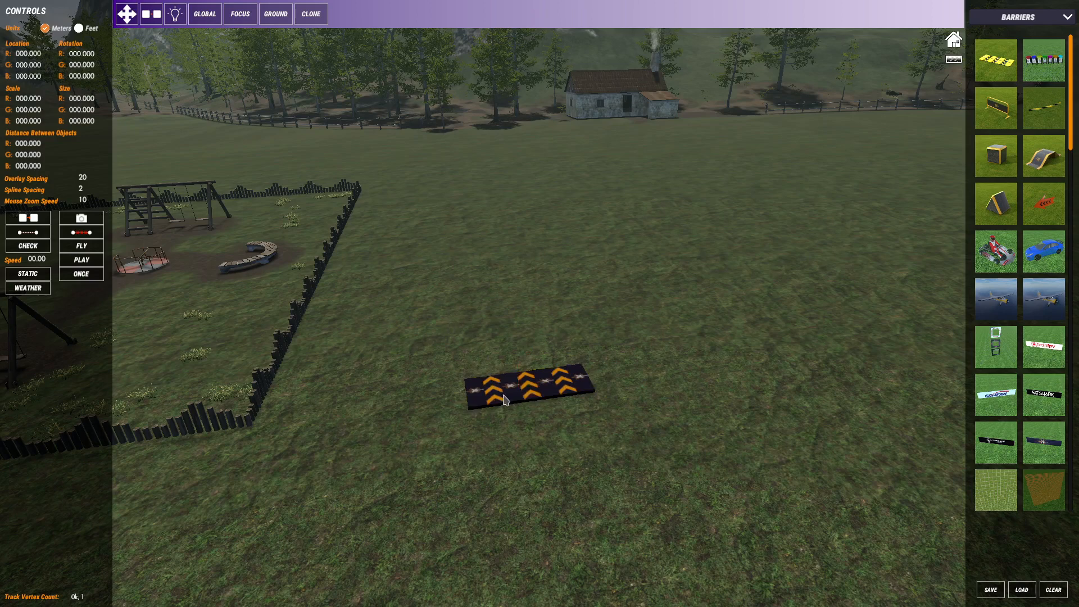
pyautogui.click(504, 396)
pyautogui.click(419, 320)
pyautogui.click(481, 393)
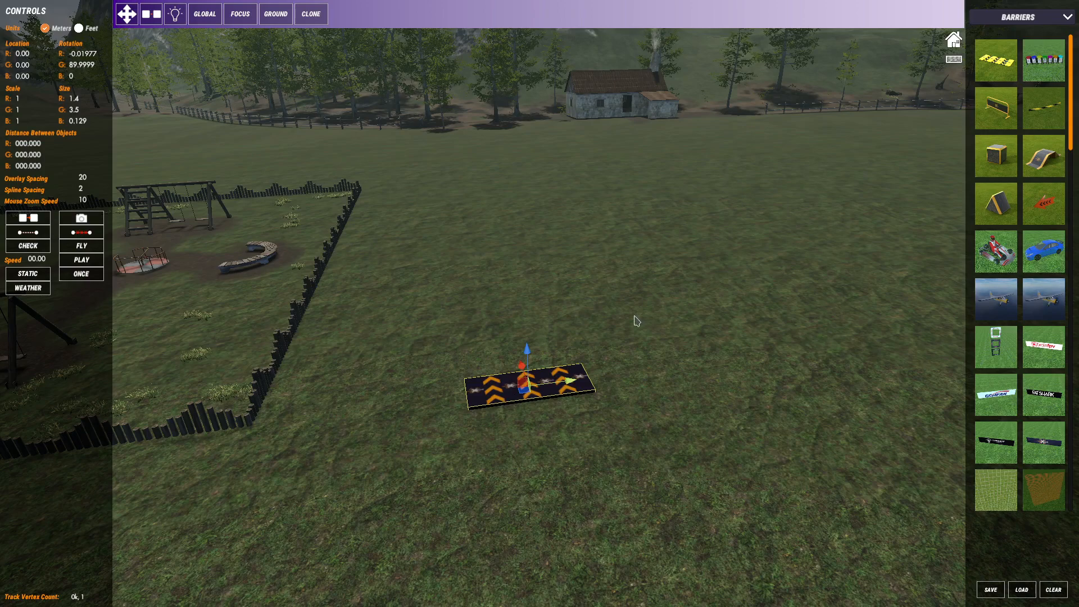
# Place a single yellow cone from the Cones objects just ahead of the start pad, at about R 0.8, B -3.4 m
pyautogui.moveTo(703, 316); pyautogui.dragTo(676, 341, button='middle')
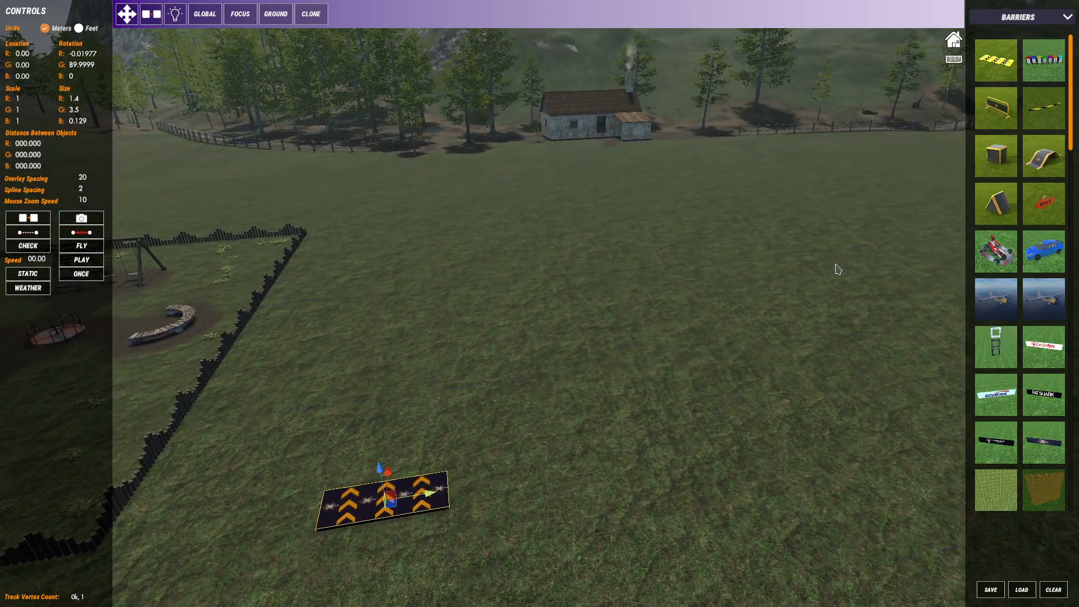
pyautogui.click(1025, 20)
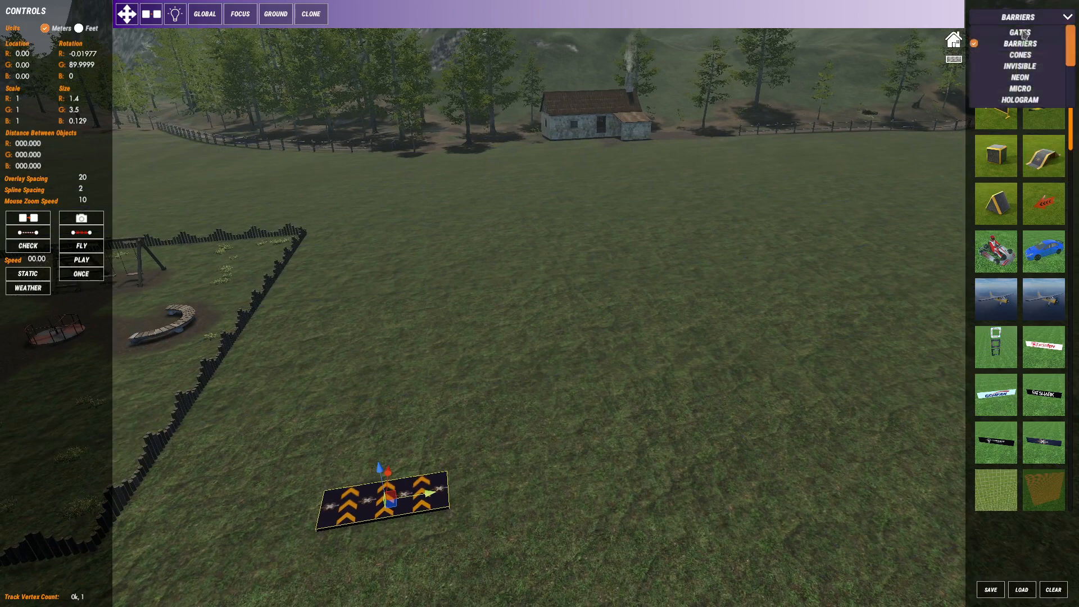
pyautogui.click(1021, 55)
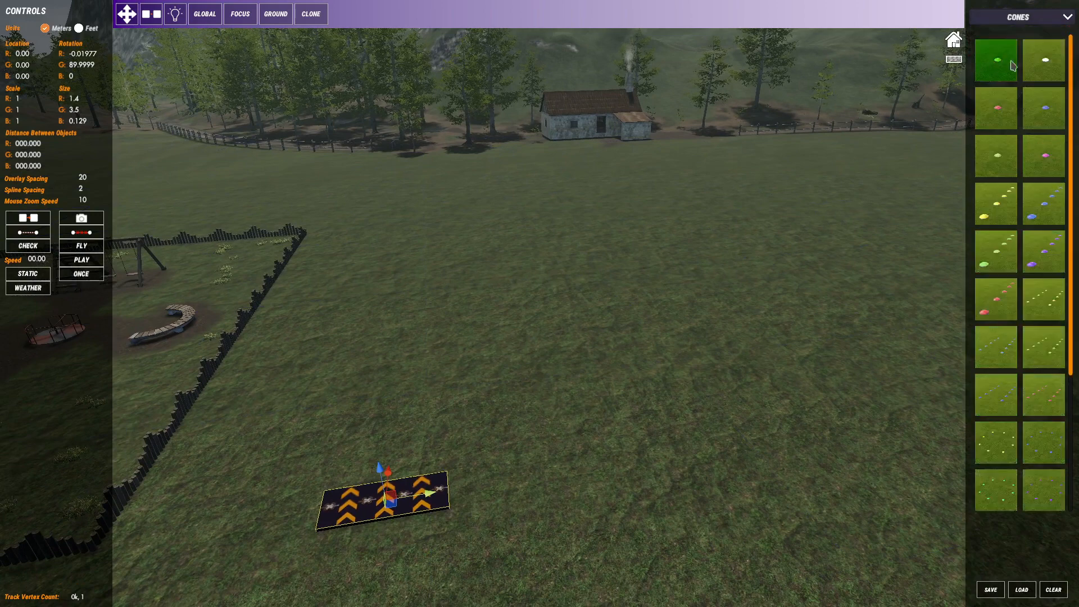
pyautogui.click(882, 229)
pyautogui.click(369, 431)
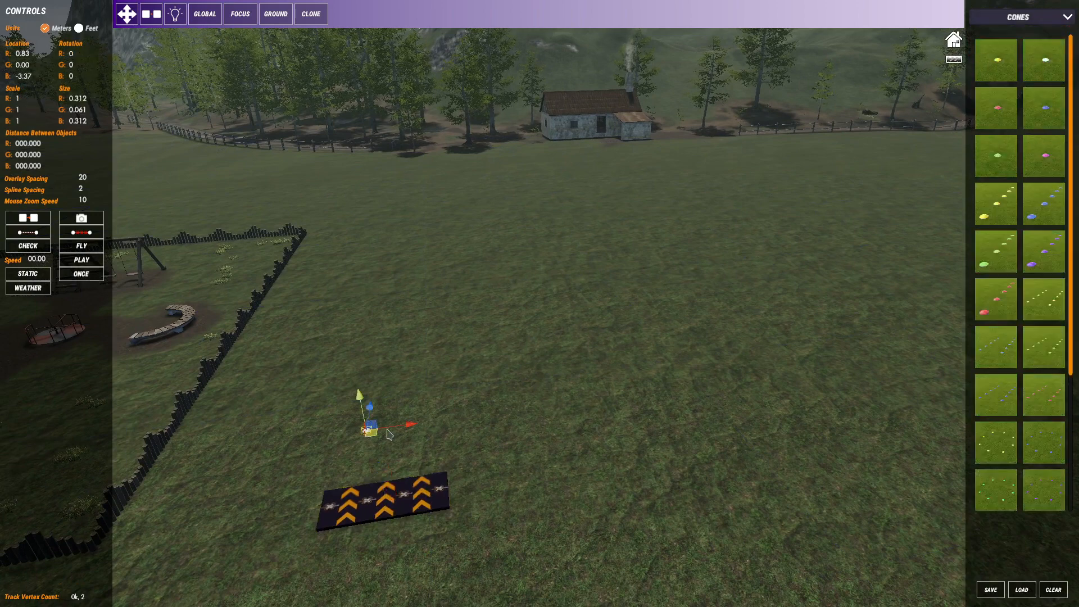
# Switch the units to feet and move the cone freehand farther ahead of the pad, to about R -7.7, B -25.6 ft
pyautogui.click(79, 29)
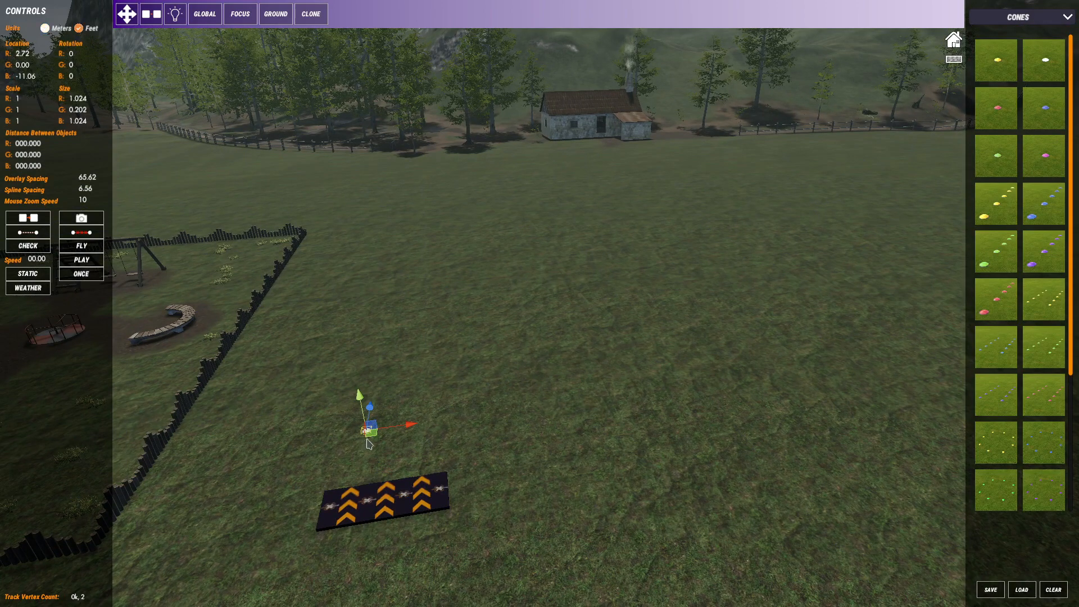
pyautogui.moveTo(371, 438); pyautogui.dragTo(486, 345)
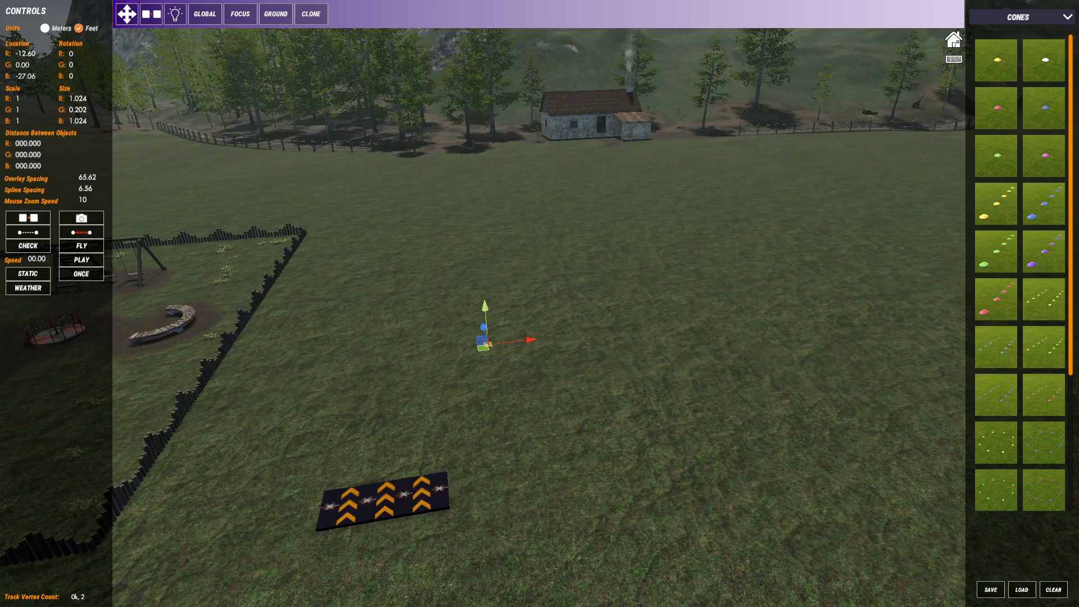
pyautogui.click(28, 54)
pyautogui.moveTo(484, 353); pyautogui.dragTo(449, 360)
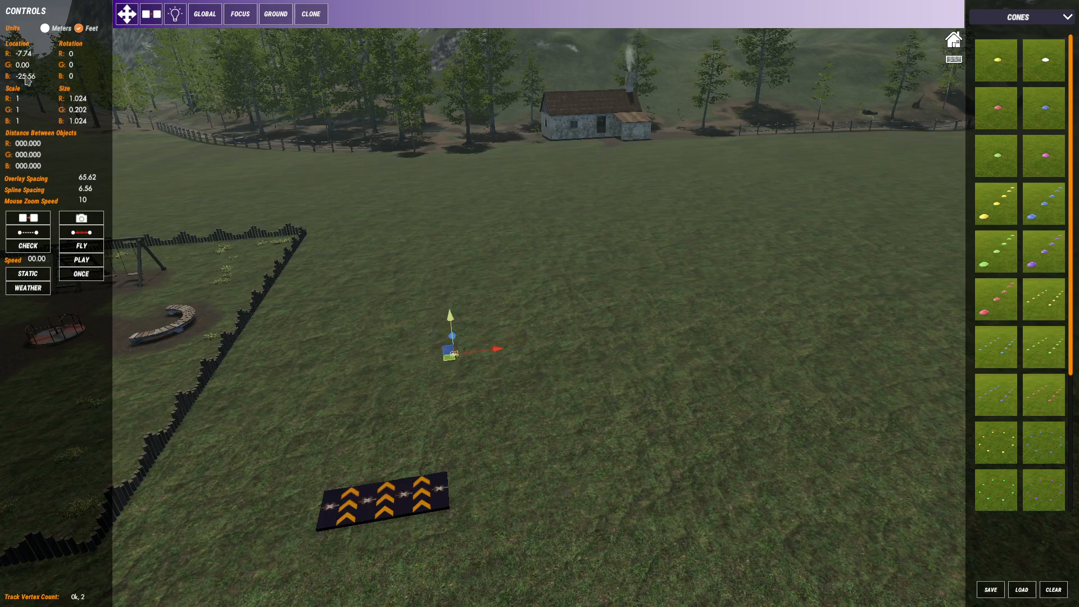
# Set the cone's location to R -100 and B -200 ft
pyautogui.write('-100')
pyautogui.press('Return')
pyautogui.click(48, 77)
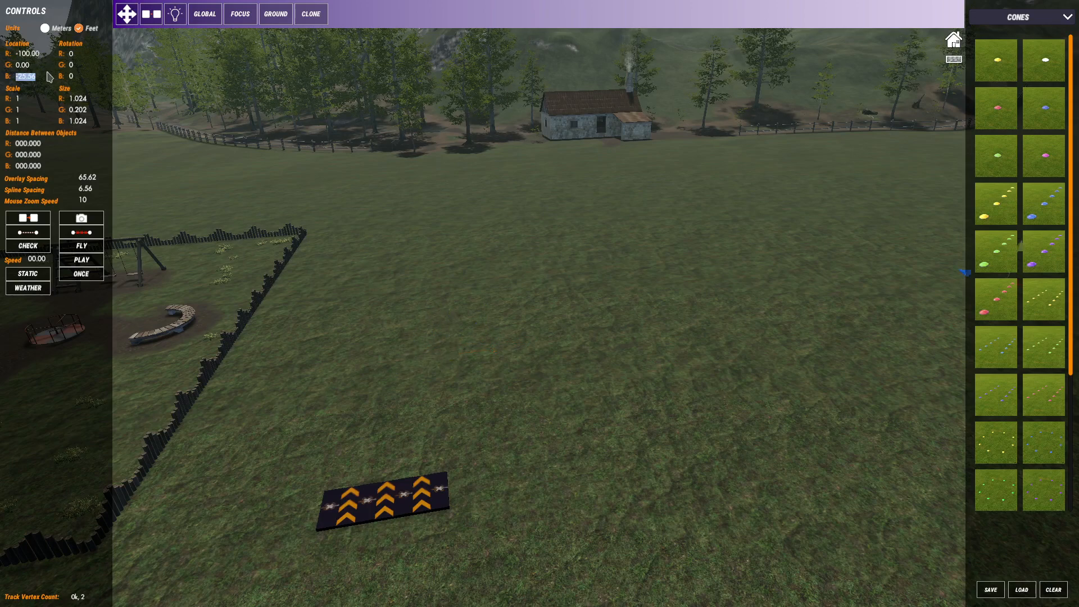
pyautogui.write('-200')
pyautogui.press('Return')
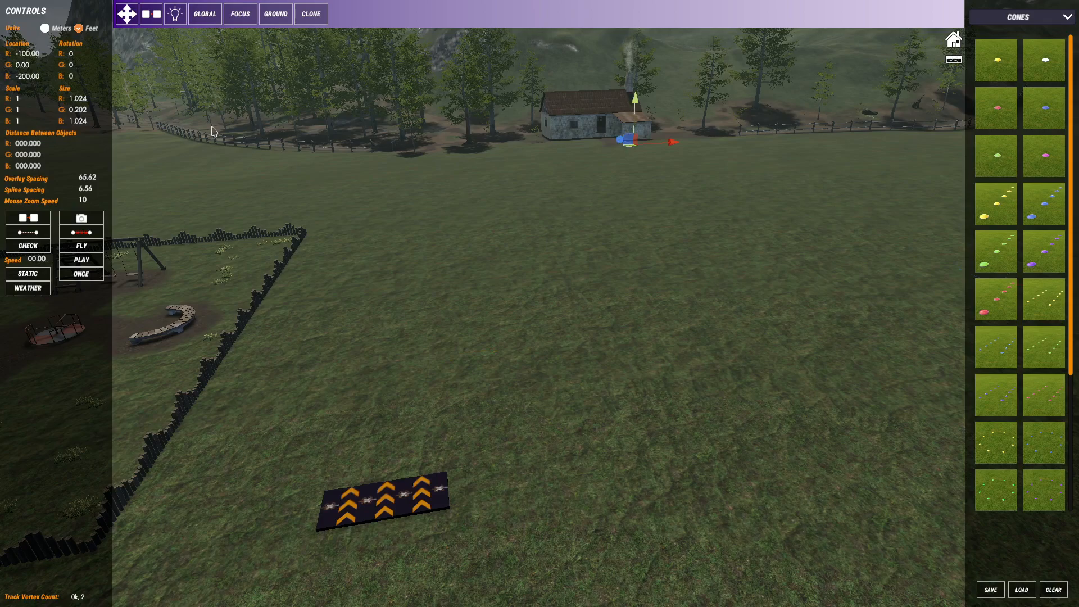
pyautogui.moveTo(639, 159); pyautogui.dragTo(576, 332, button='middle')
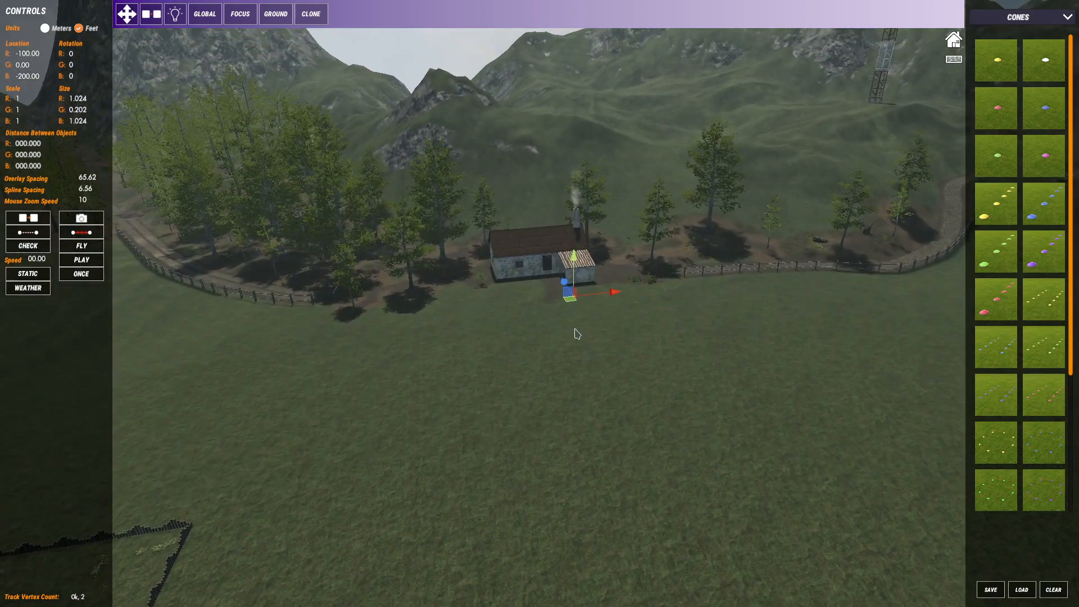
# Inspect where the cone sits in front of the cottage in relation to the start pad
pyautogui.scroll(2, 585, 309)
pyautogui.scroll(3, 586, 309)
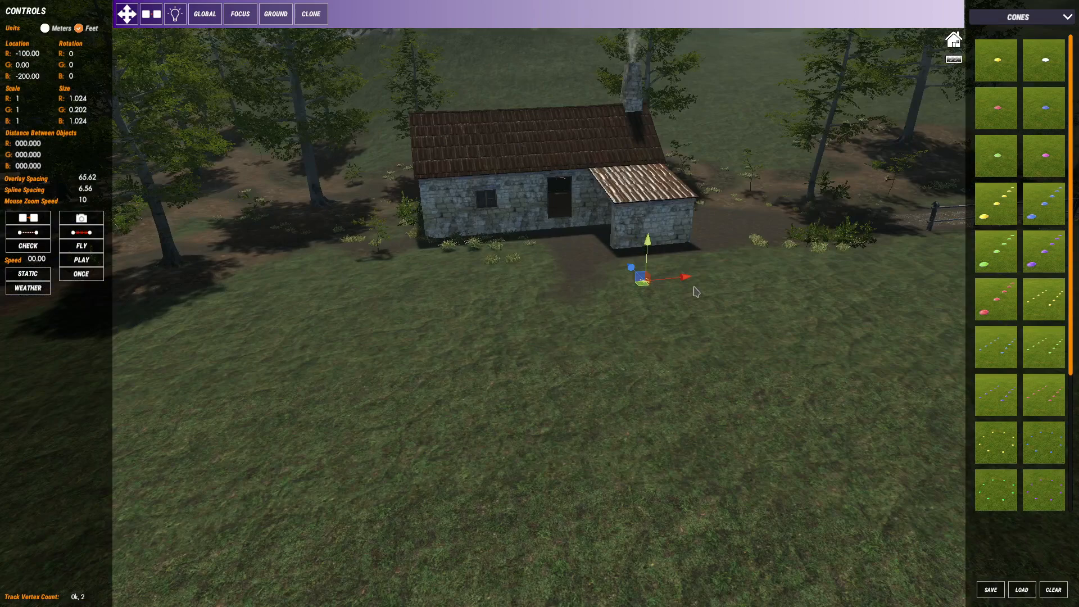
pyautogui.moveTo(675, 294); pyautogui.dragTo(640, 327, button='middle')
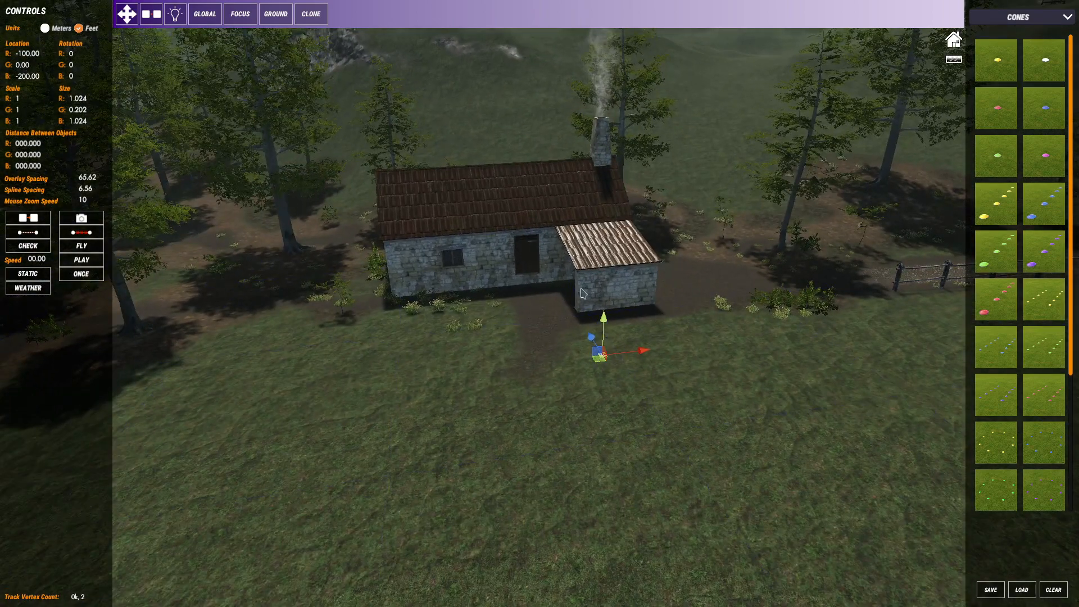
pyautogui.moveTo(585, 304); pyautogui.dragTo(707, 273, button='middle')
pyautogui.scroll(-2, 691, 315)
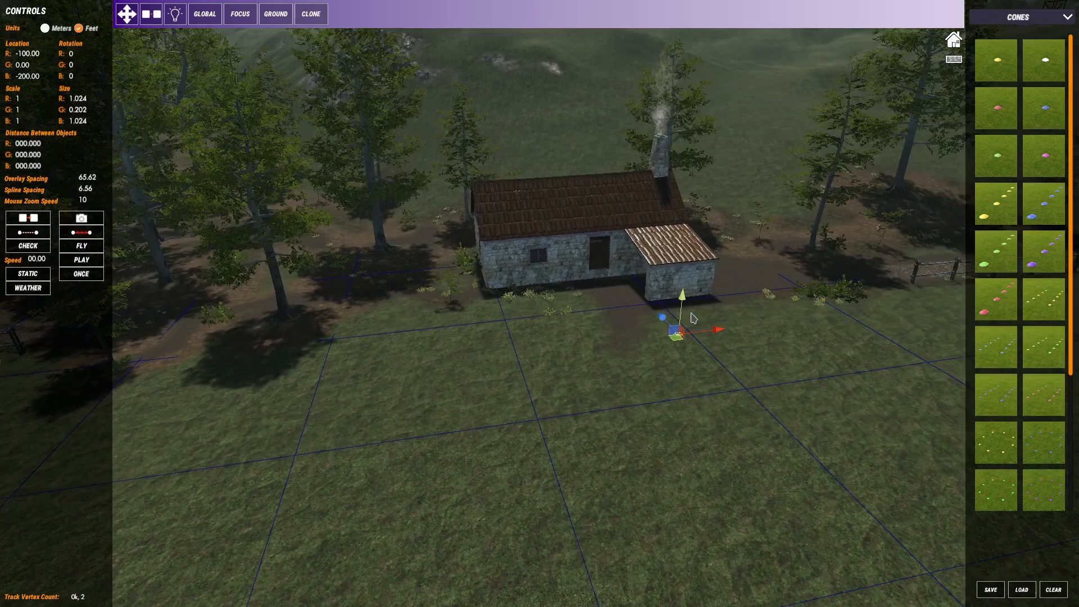
pyautogui.moveTo(656, 451); pyautogui.dragTo(628, 378, button='middle')
pyautogui.scroll(-5, 608, 376)
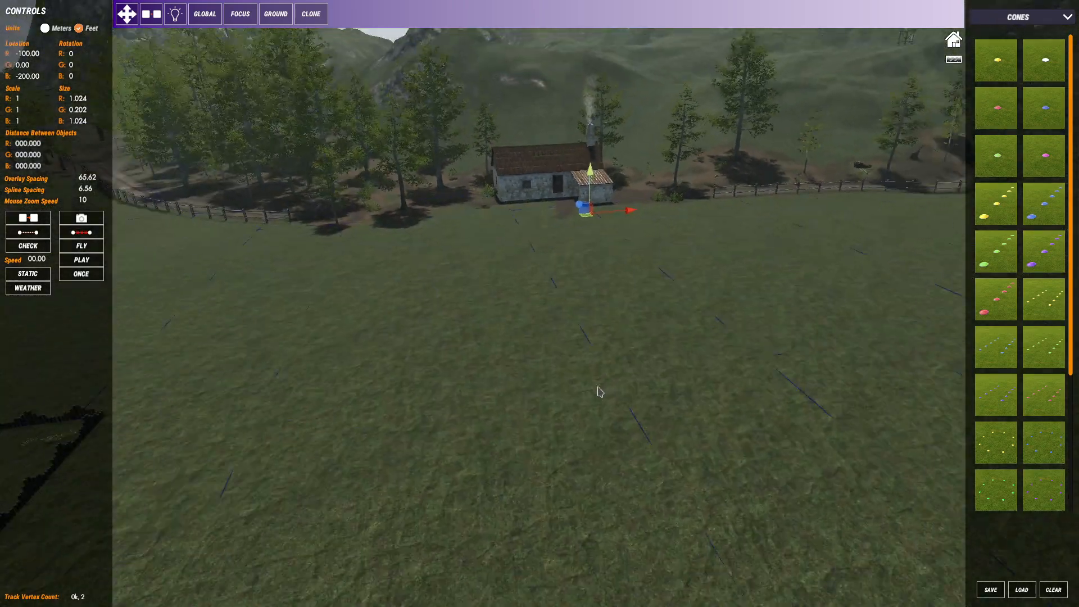
pyautogui.moveTo(533, 427); pyautogui.dragTo(568, 361, button='middle')
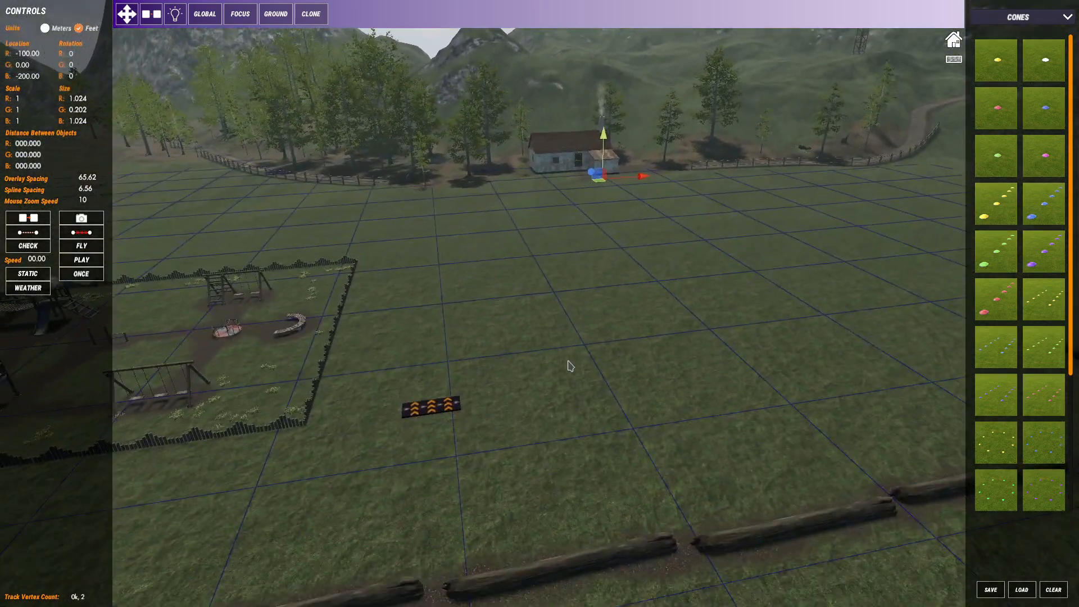
# Move the start pad freehand toward the logs by about R 3.7, B 27.5 ft, and reselect it as the new zero point
pyautogui.click(430, 409)
pyautogui.moveTo(433, 414); pyautogui.dragTo(418, 533)
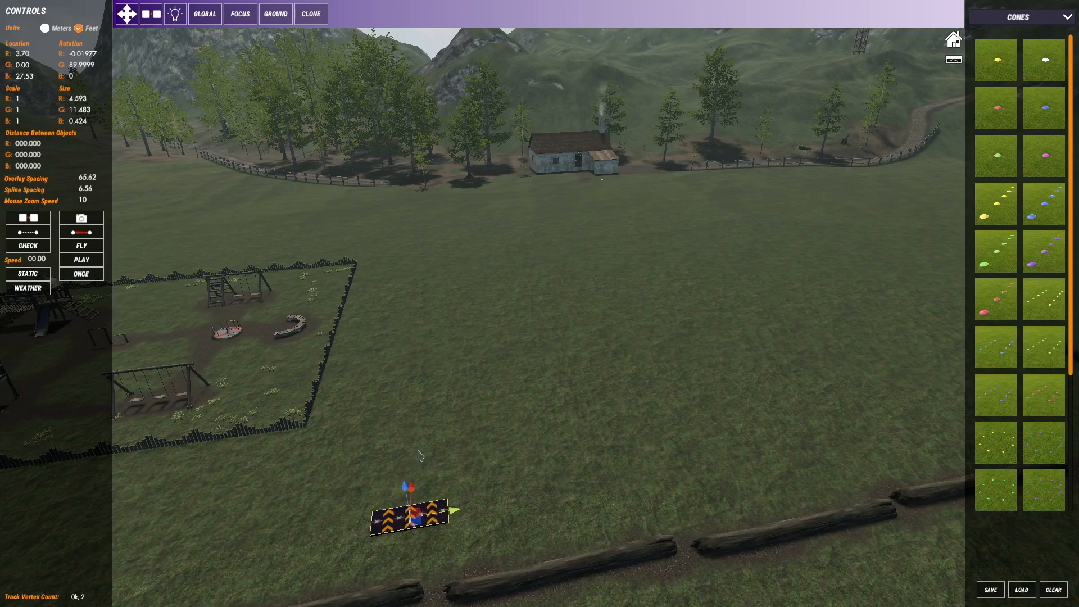
pyautogui.click(389, 410)
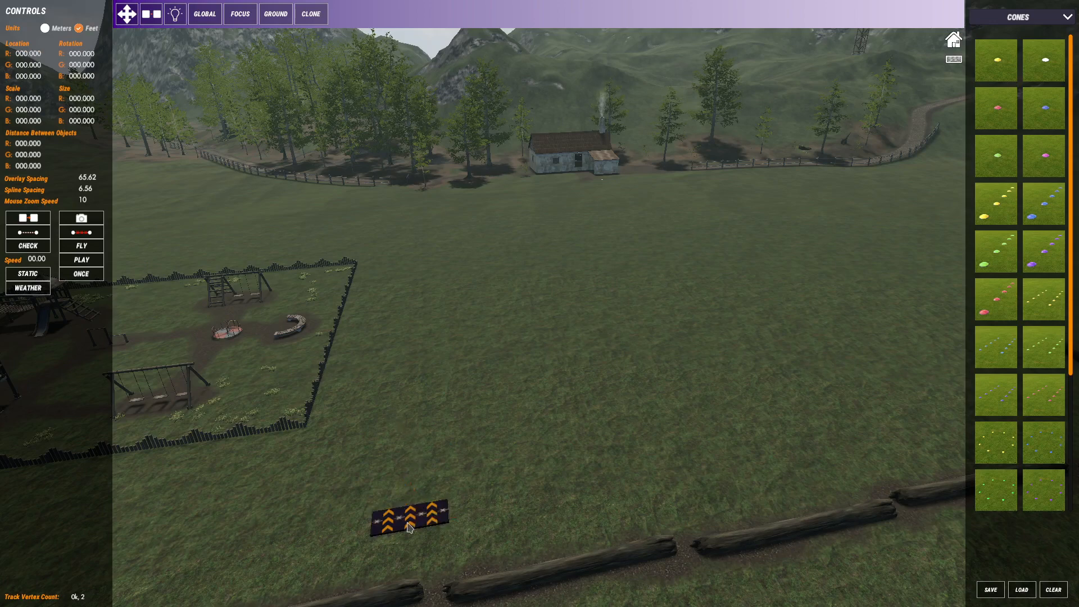
pyautogui.click(409, 527)
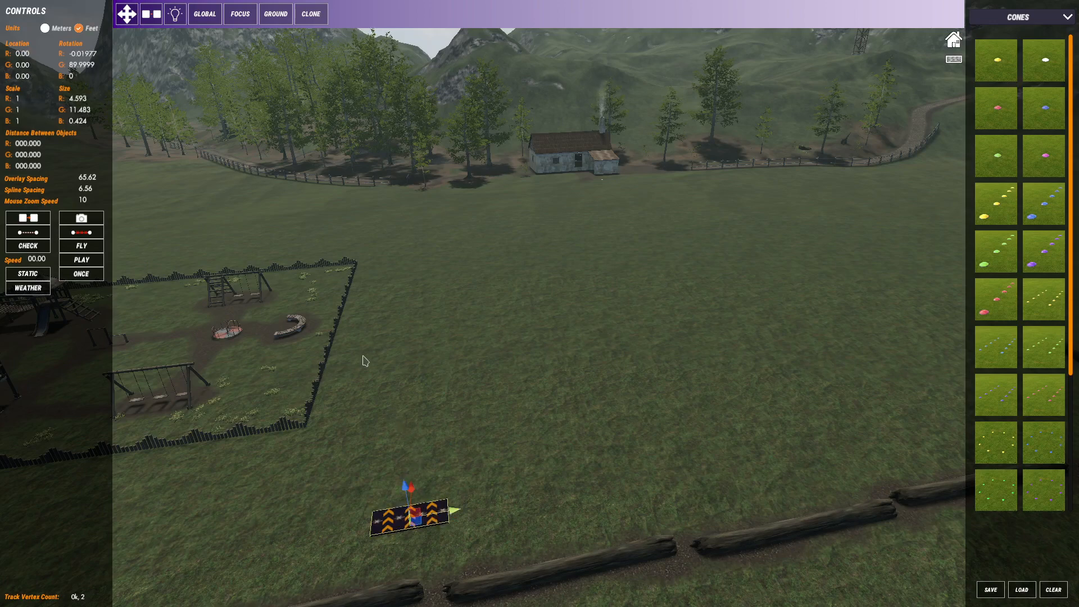
# Set the location of the cone near the cottage to R -100 and B -200 ft relative to the moved start pad
pyautogui.click(603, 182)
pyautogui.click(41, 57)
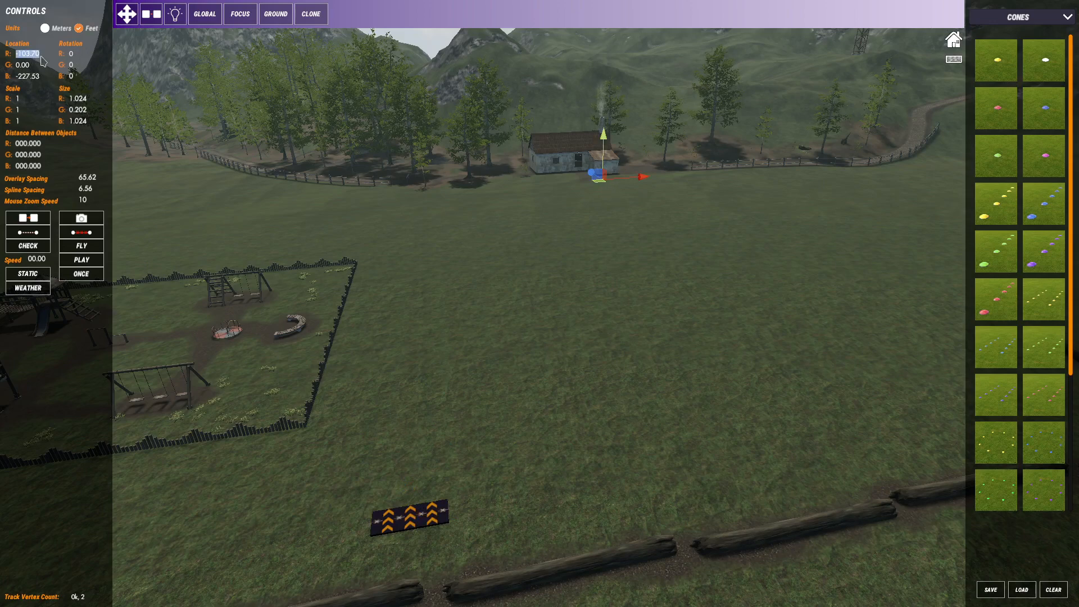
pyautogui.write('-200')
pyautogui.press('Return')
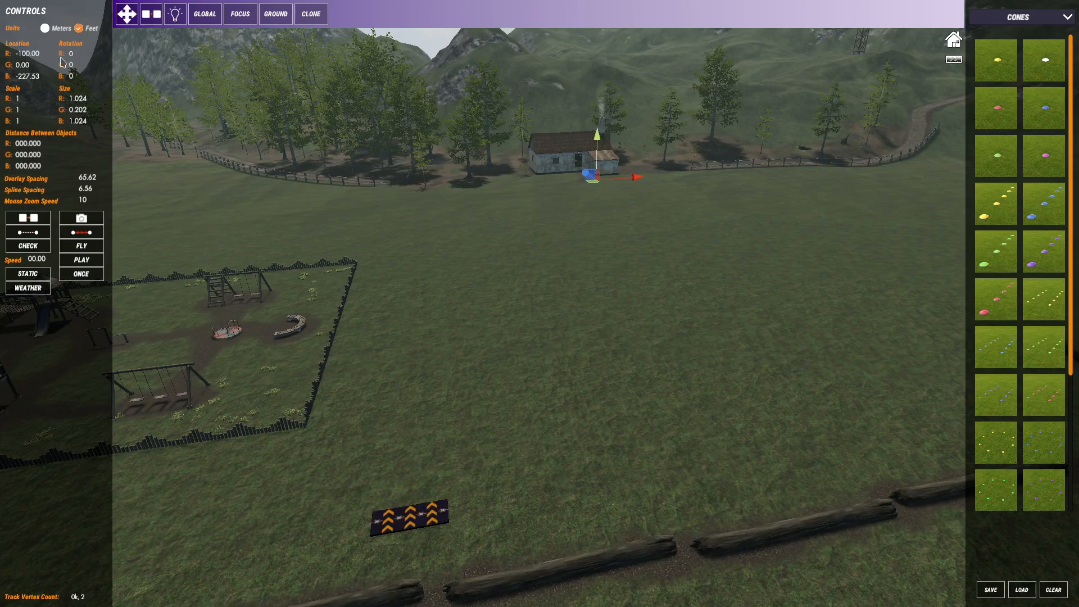
pyautogui.click(29, 77)
pyautogui.write('-200')
pyautogui.press('Return')
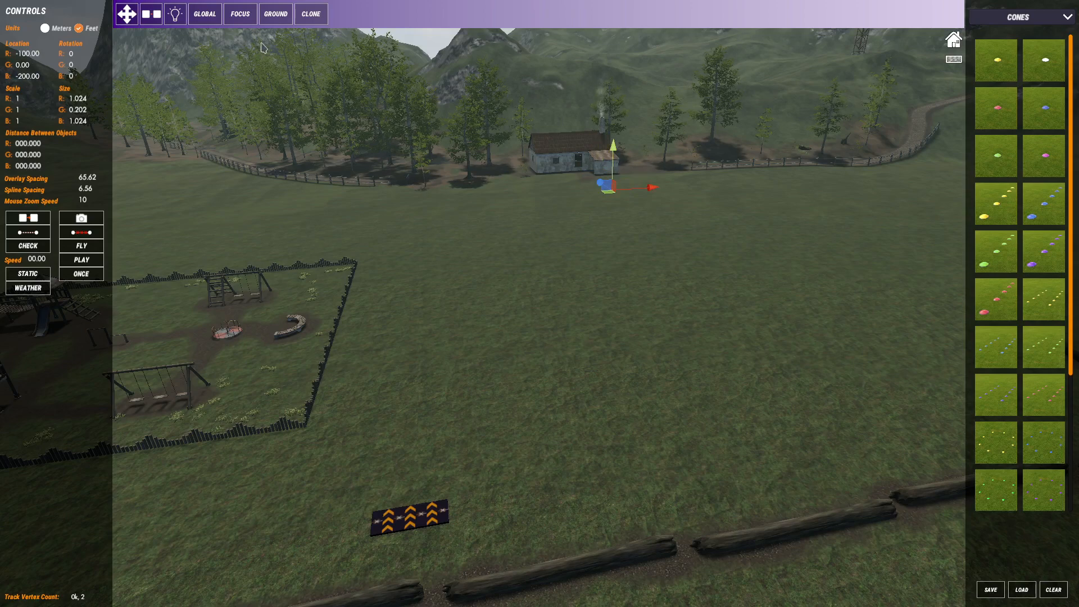
# Focus on the cone in front of the cottage to check its placement, and delete it
pyautogui.click(242, 15)
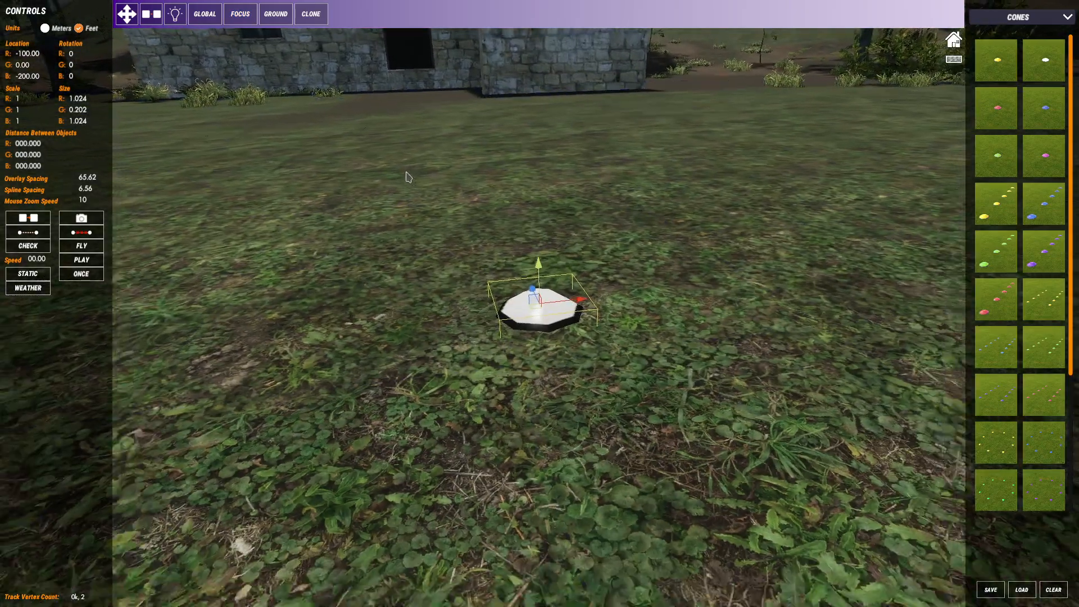
pyautogui.scroll(-4, 409, 177)
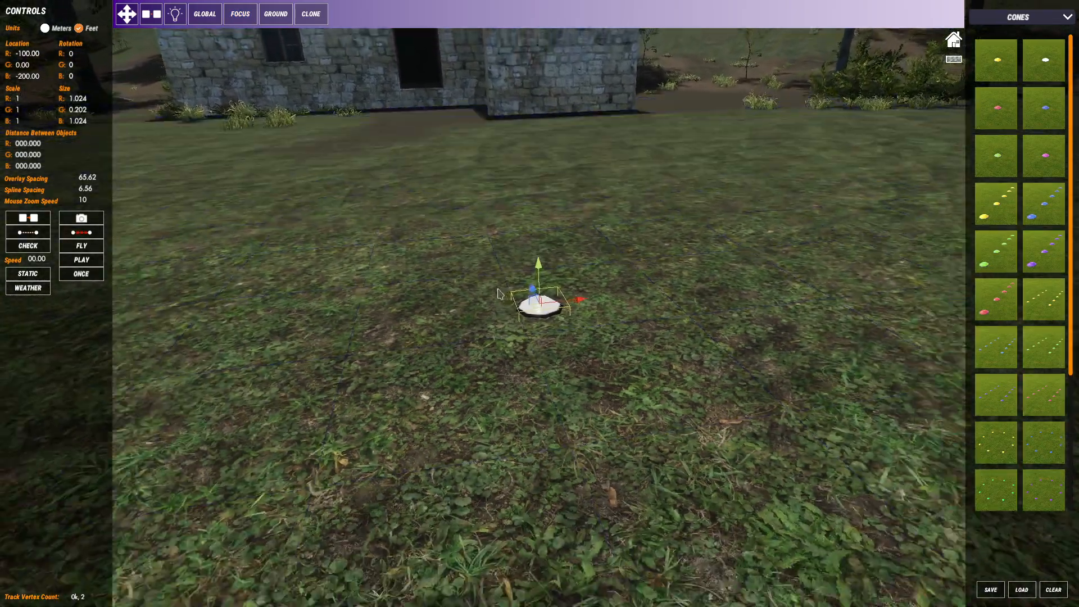
pyautogui.scroll(-2, 497, 293)
pyautogui.moveTo(465, 281); pyautogui.dragTo(651, 253, button='right')
pyautogui.moveTo(652, 253); pyautogui.dragTo(445, 378, button='middle')
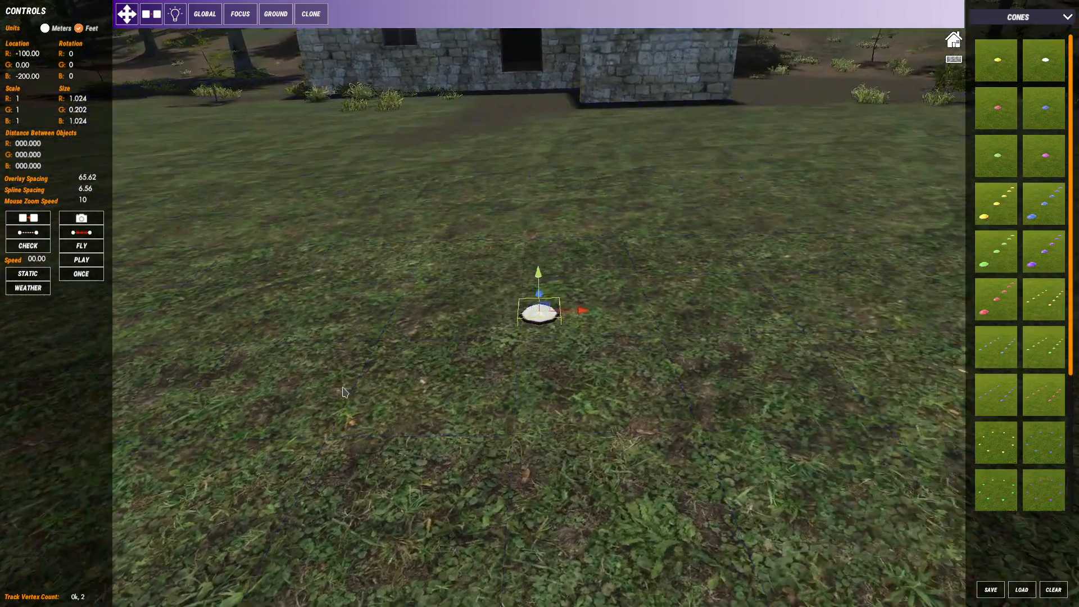
pyautogui.scroll(-3, 467, 349)
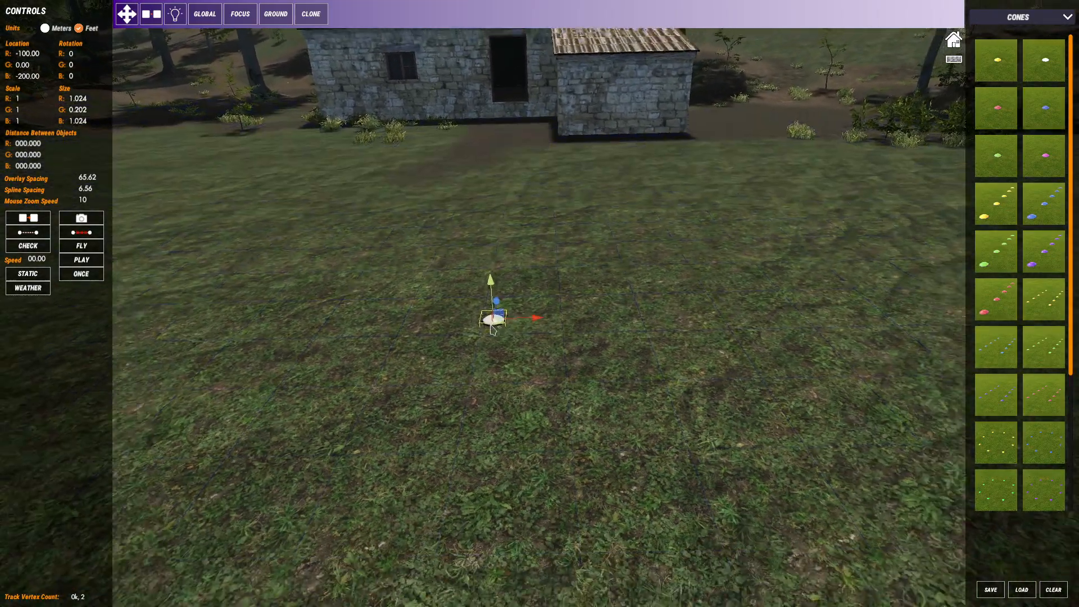
pyautogui.scroll(-3, 493, 330)
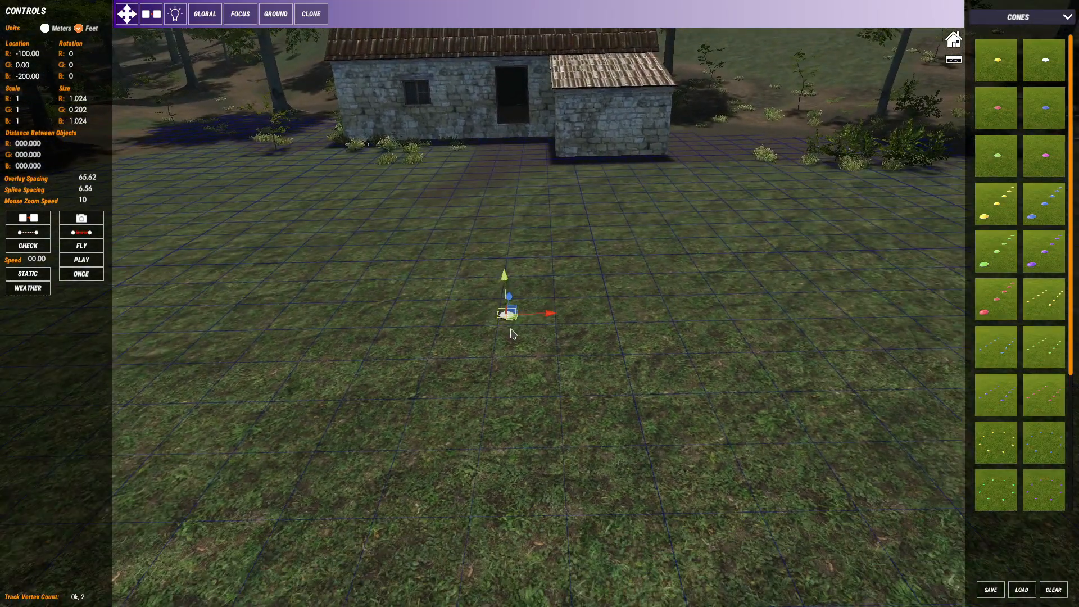
pyautogui.press('Delete')
# Look across the field from the cottage side and return to a view from behind the start pad
pyautogui.scroll(3, 477, 357)
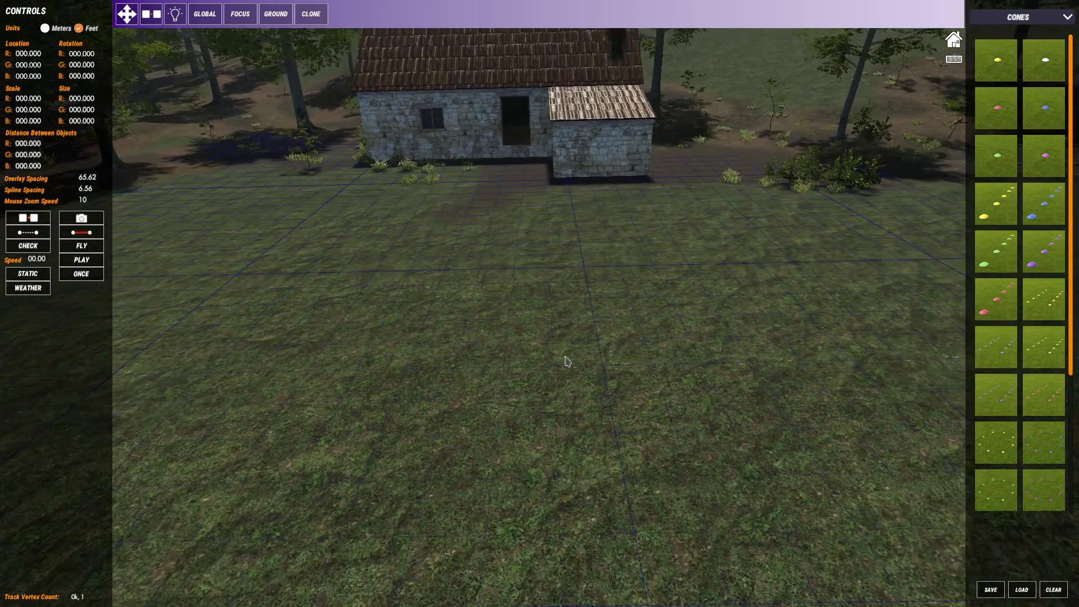
pyautogui.moveTo(564, 356); pyautogui.dragTo(402, 360, button='right')
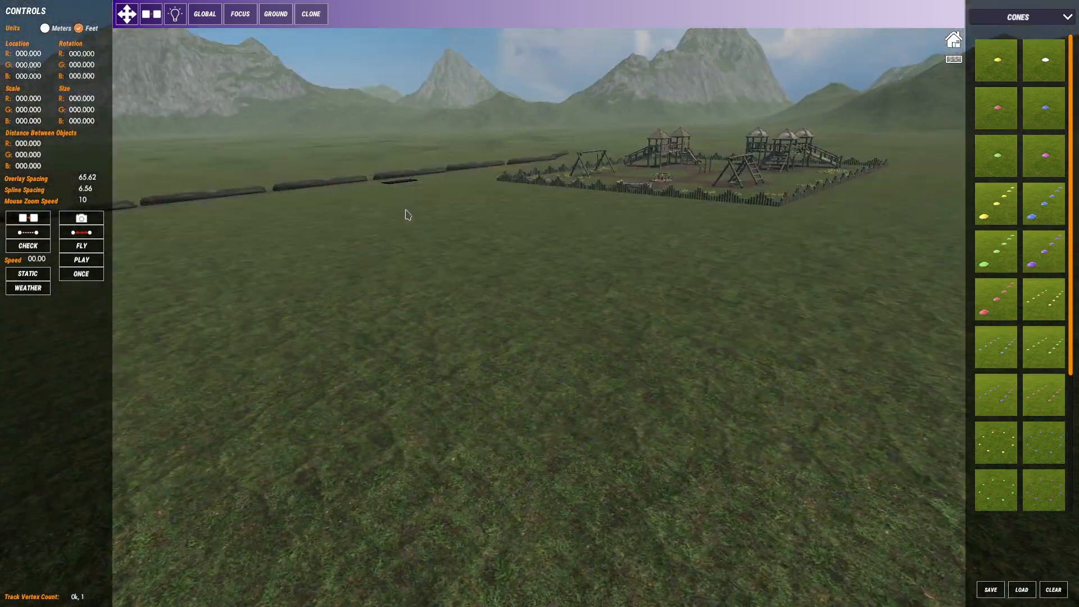
pyautogui.scroll(-2, 432, 310)
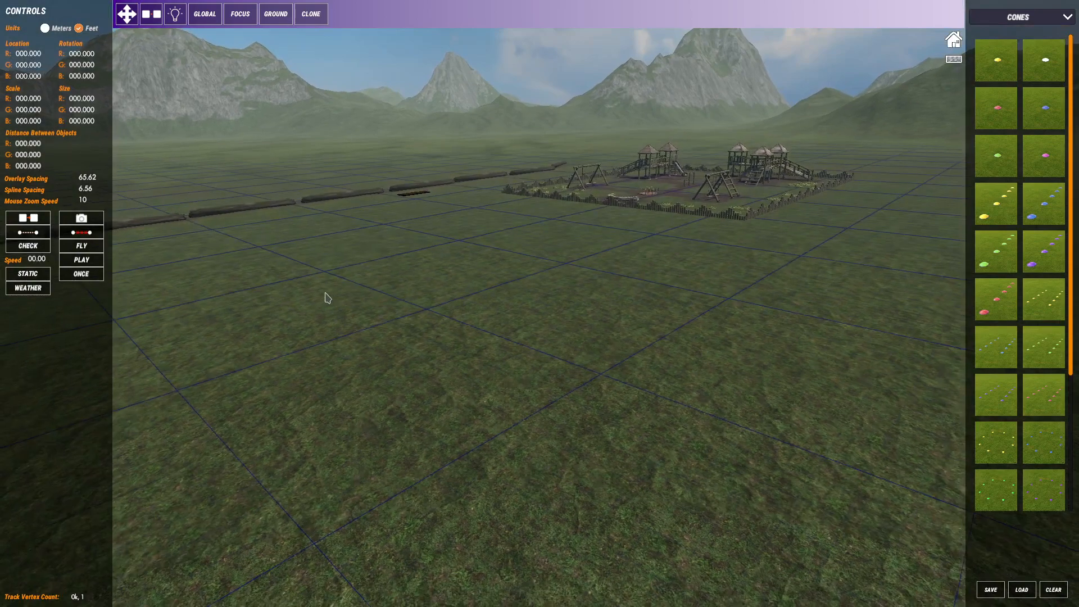
pyautogui.scroll(-1, 426, 364)
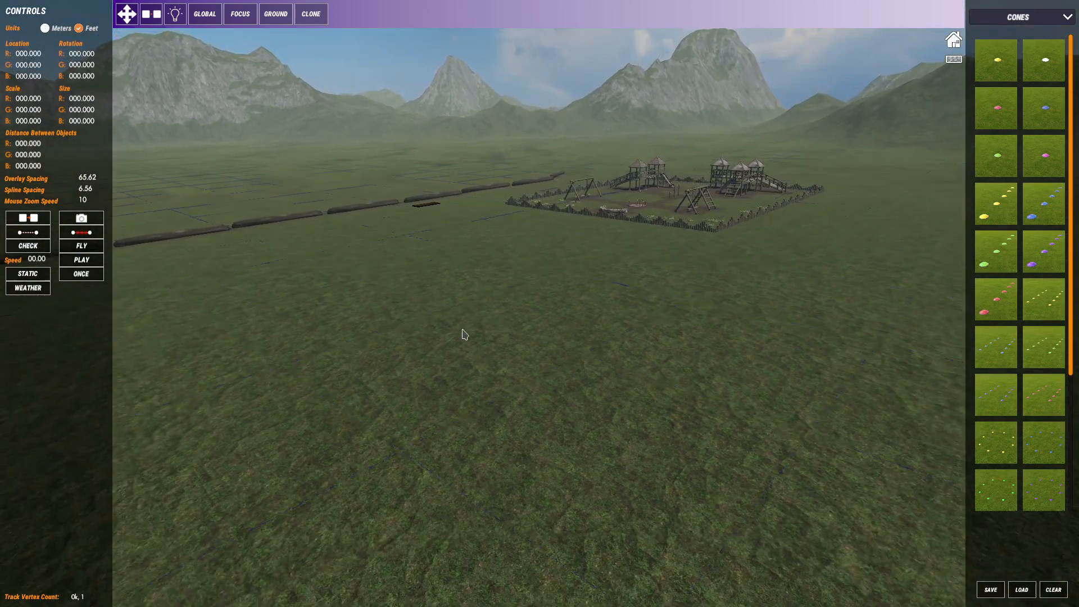
pyautogui.moveTo(462, 330)
pyautogui.mouseDown(button='right')
pyautogui.moveTo(450, 322)
pyautogui.moveTo(431, 352)
pyautogui.moveTo(488, 364)
pyautogui.moveTo(467, 339)
pyautogui.mouseUp(button='right')
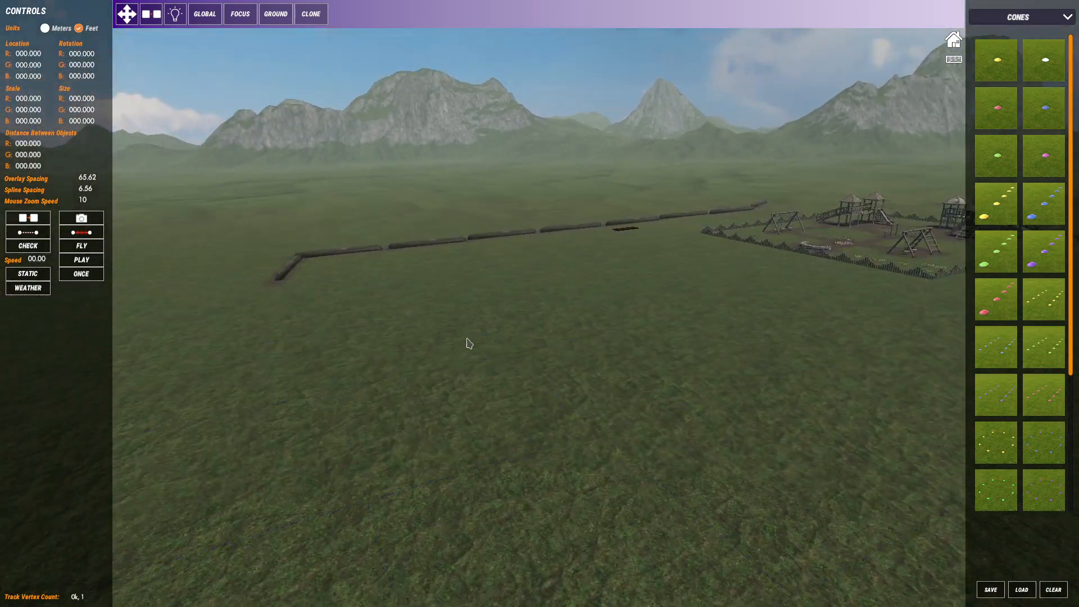
pyautogui.moveTo(555, 377); pyautogui.dragTo(459, 421, button='middle')
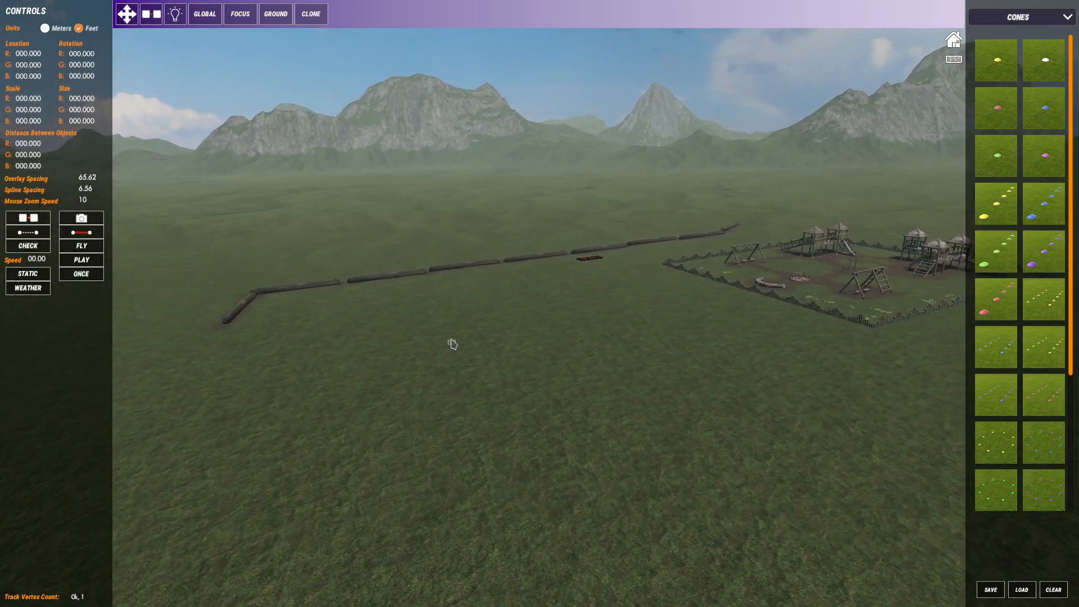
pyautogui.moveTo(469, 327); pyautogui.dragTo(406, 380, button='right')
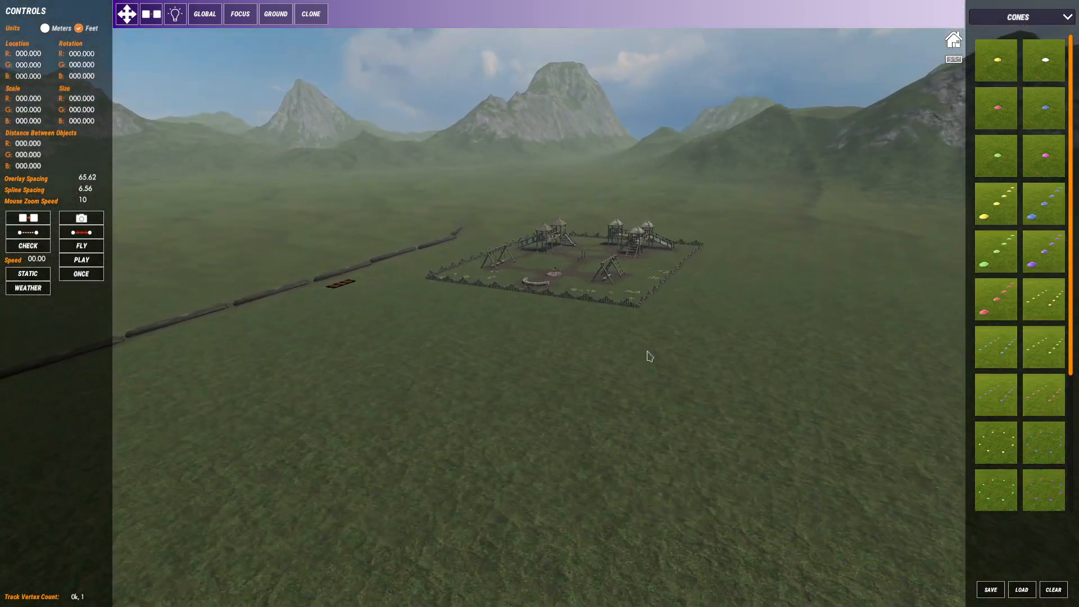
pyautogui.press('a')
pyautogui.moveTo(397, 345); pyautogui.dragTo(643, 428, button='right')
pyautogui.moveTo(644, 427); pyautogui.dragTo(932, 482, button='middle')
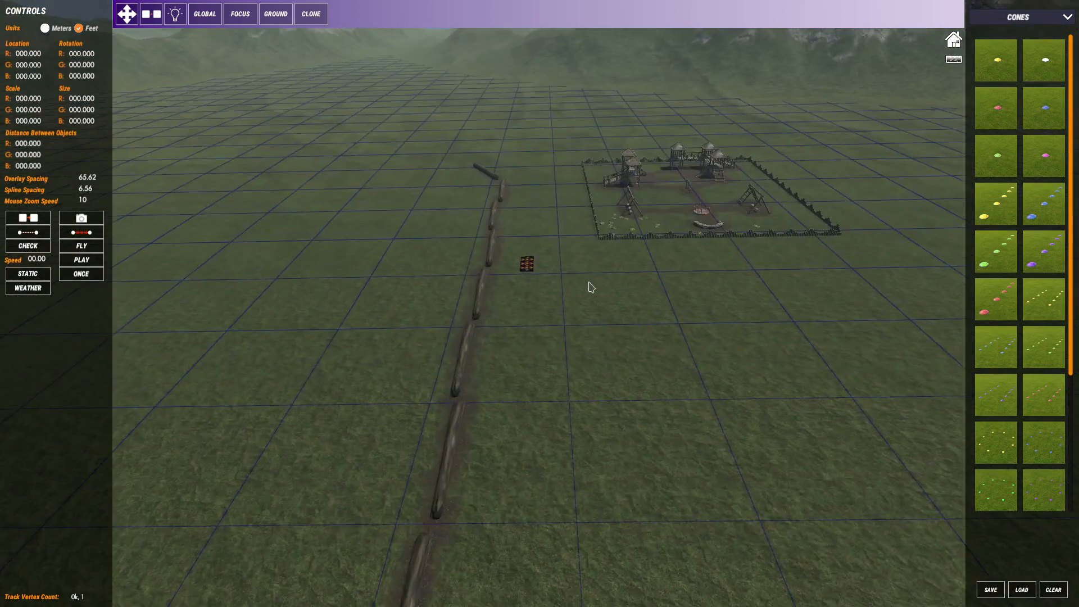
pyautogui.scroll(2, 531, 258)
pyautogui.scroll(1, 530, 258)
pyautogui.moveTo(539, 301); pyautogui.dragTo(833, 530, button='middle')
pyautogui.moveTo(833, 530); pyautogui.dragTo(584, 382, button='right')
# Place the red-topped gate with checkered legs from the Gates objects ahead of the start pad, at about R 3.0, B -59.9 ft
pyautogui.click(1025, 22)
pyautogui.click(1021, 33)
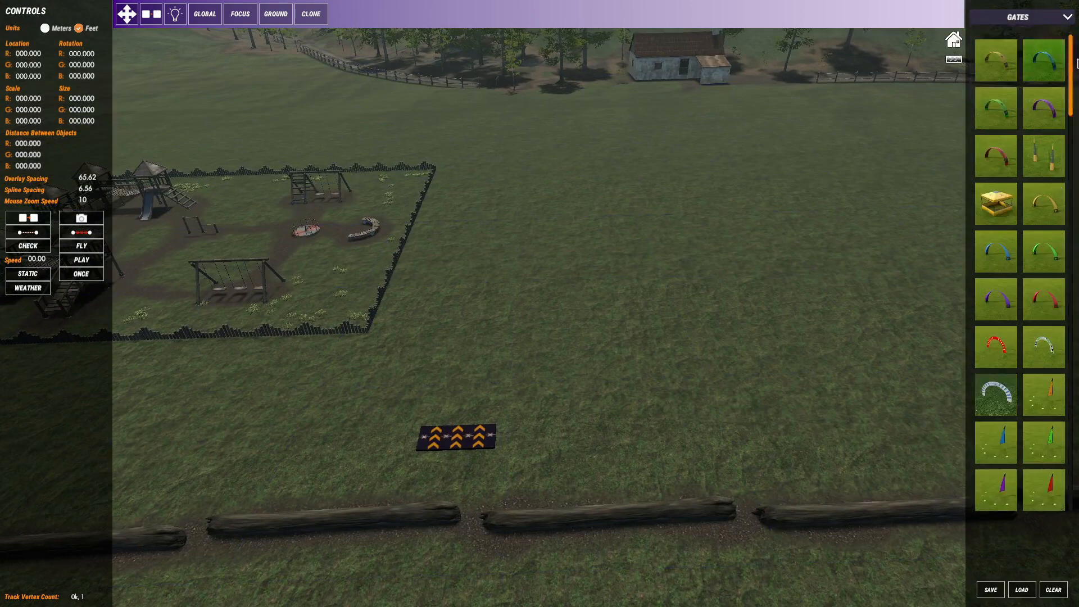
pyautogui.moveTo(1069, 69); pyautogui.dragTo(1069, 193)
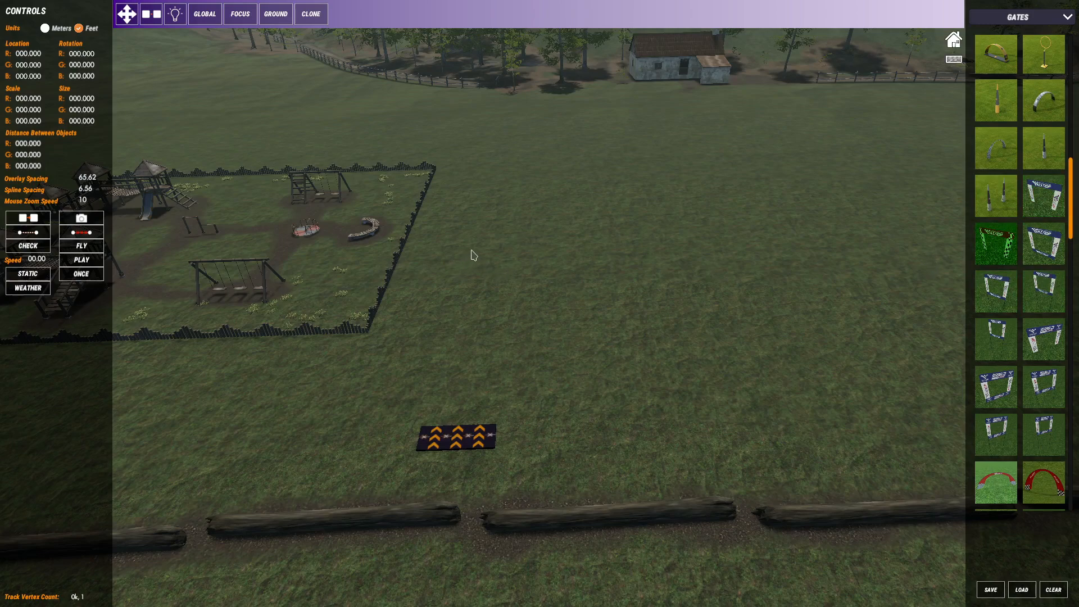
pyautogui.click(474, 256)
# Set the gate's G rotation to 90 so that it faces the start pad, and deselect it
pyautogui.scroll(4, 476, 236)
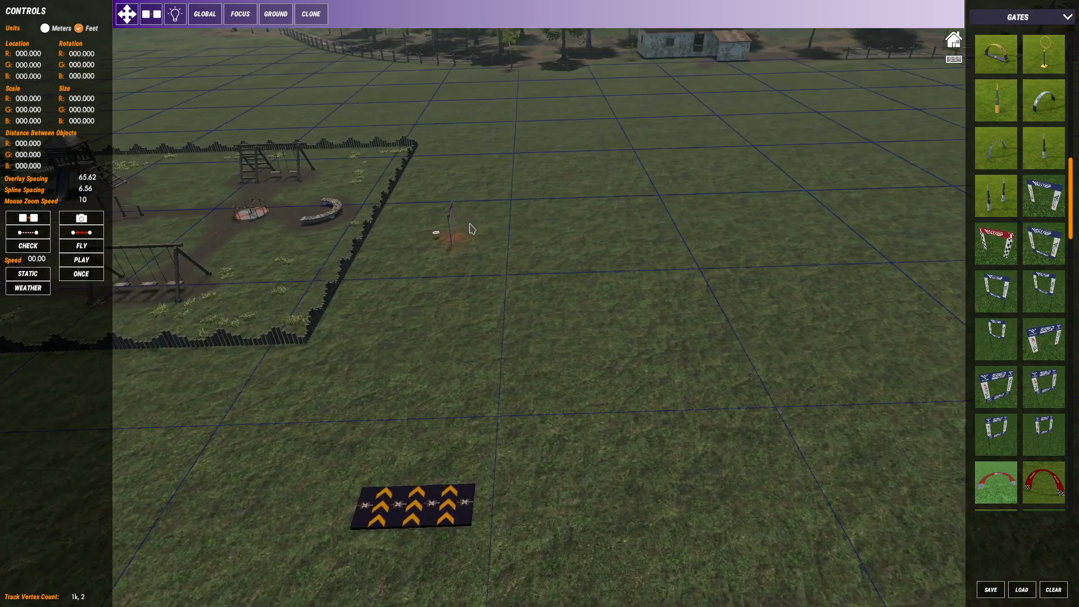
pyautogui.moveTo(513, 216); pyautogui.dragTo(553, 333, button='middle')
pyautogui.scroll(3, 595, 236)
pyautogui.scroll(5, 554, 336)
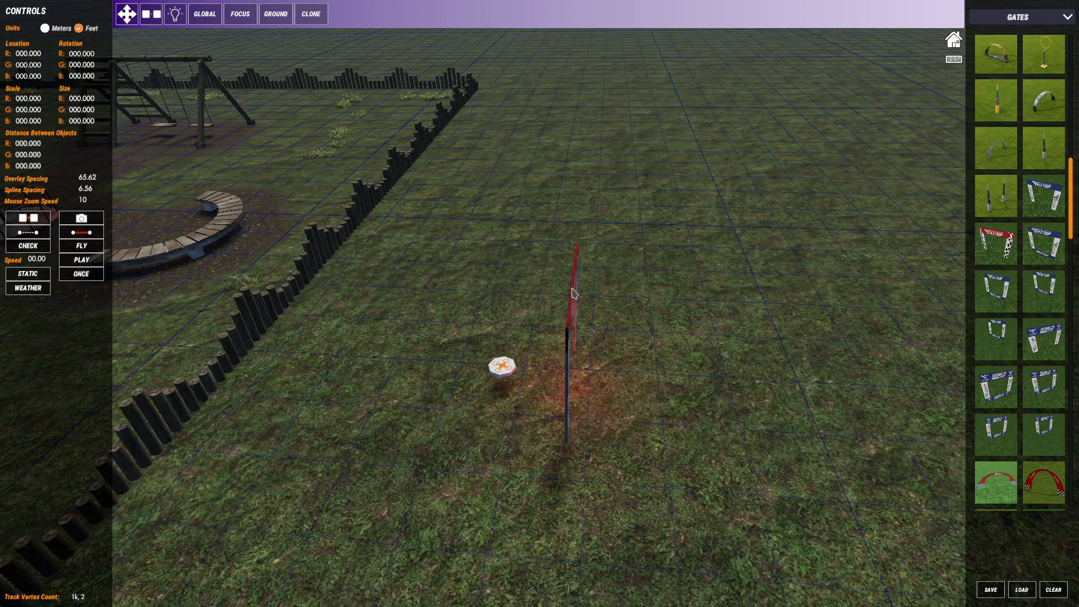
pyautogui.scroll(-5, 573, 295)
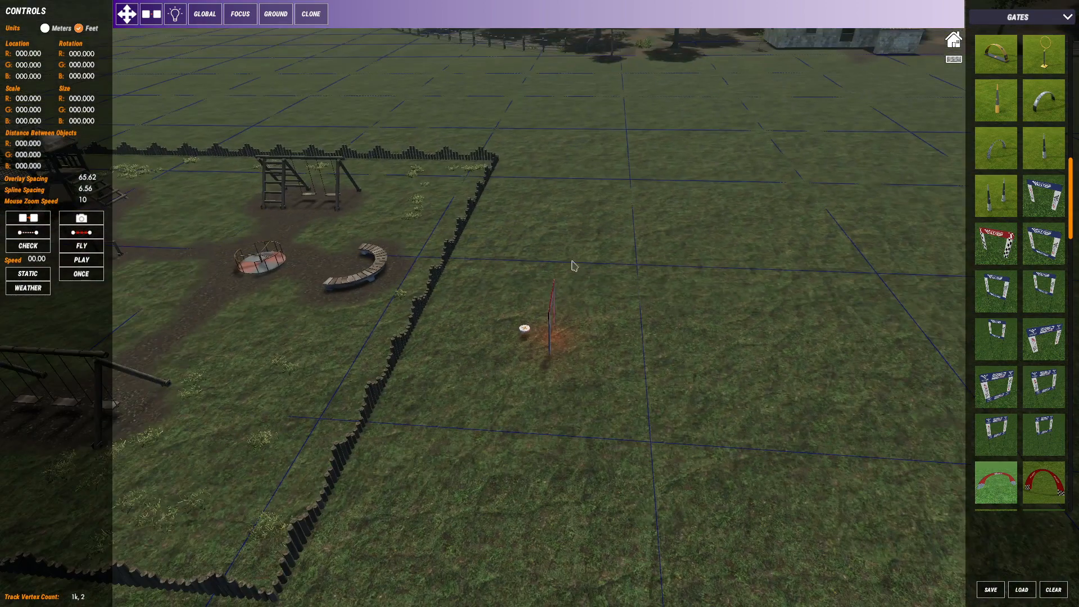
pyautogui.click(557, 305)
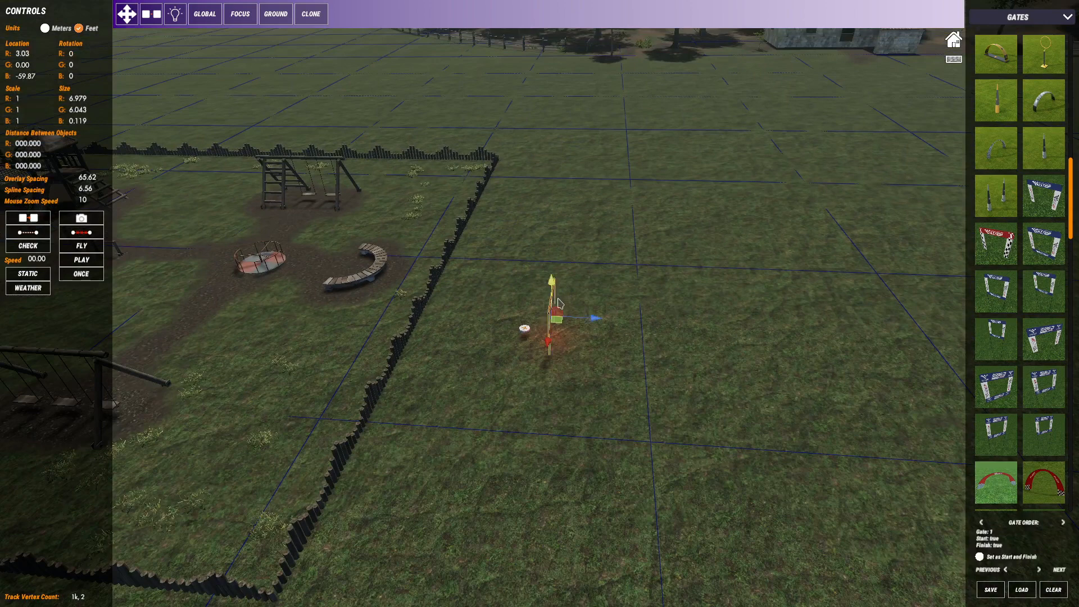
pyautogui.moveTo(650, 259); pyautogui.dragTo(601, 254, button='middle')
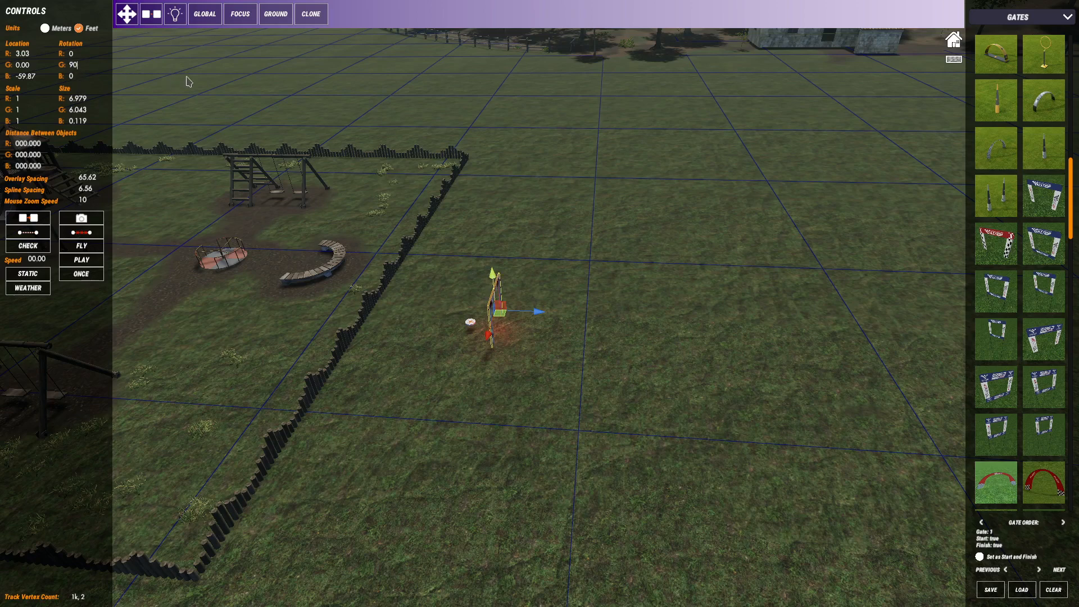
pyautogui.press('Return')
pyautogui.click(497, 330)
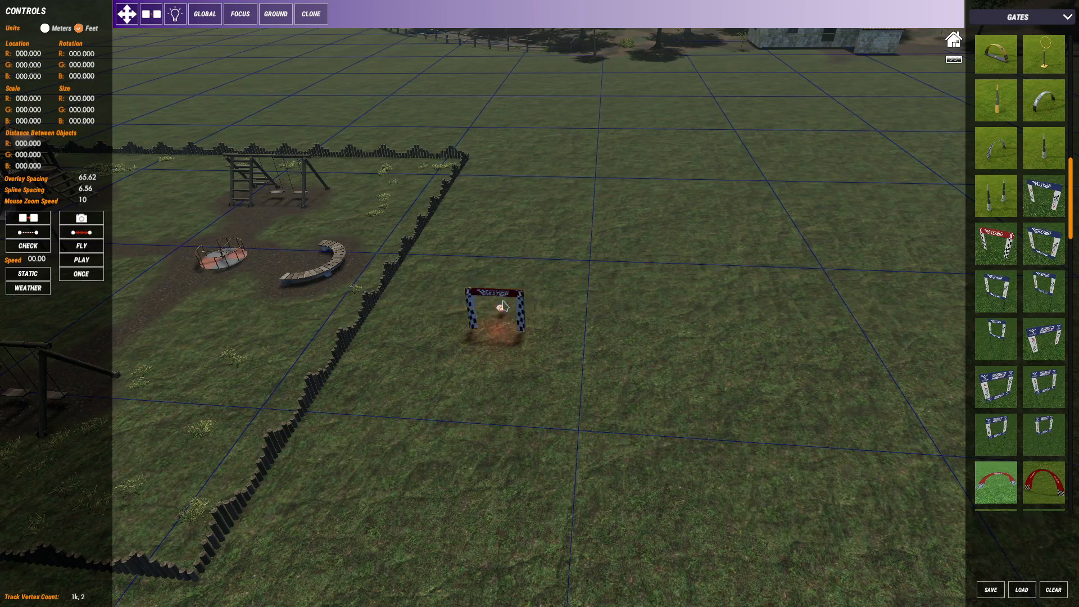
# Select the start pad and the gate ahead of it in turn to compare their locations
pyautogui.moveTo(530, 330); pyautogui.dragTo(550, 276, button='middle')
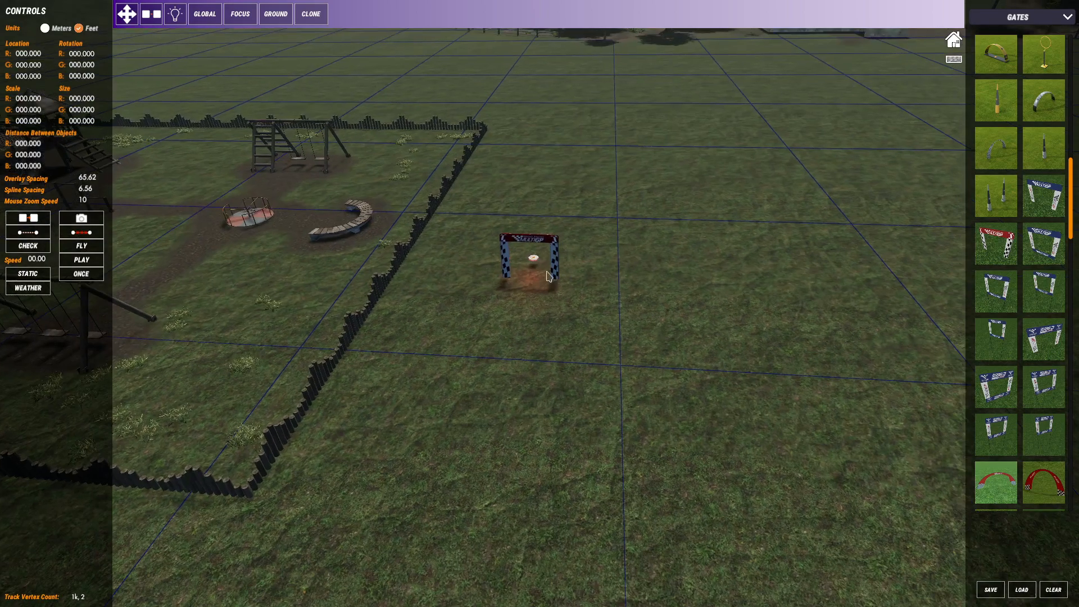
pyautogui.scroll(-5, 575, 303)
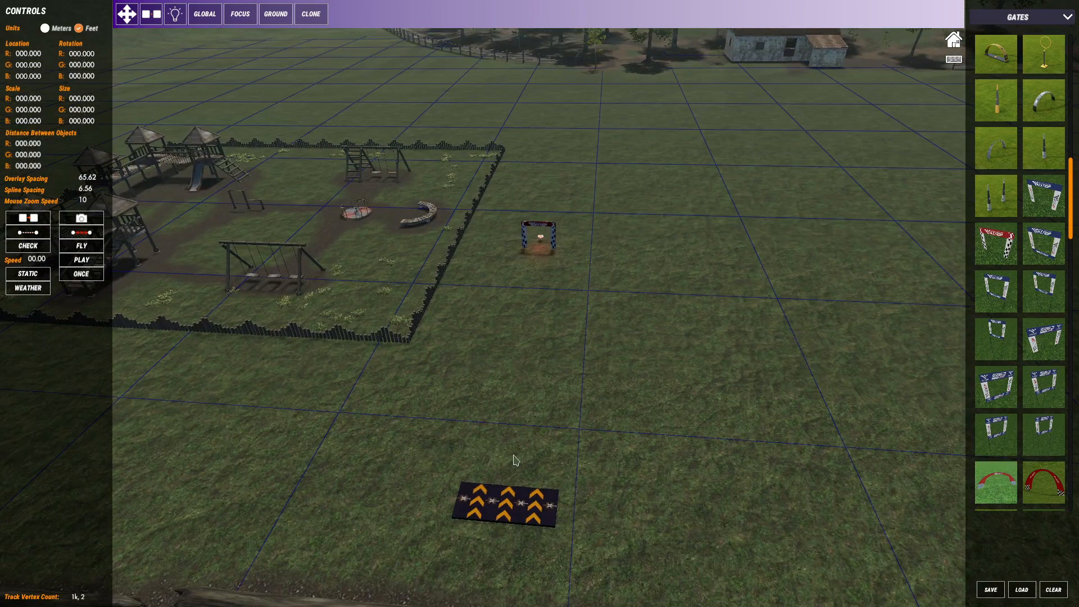
pyautogui.click(509, 504)
pyautogui.click(529, 265)
pyautogui.click(532, 229)
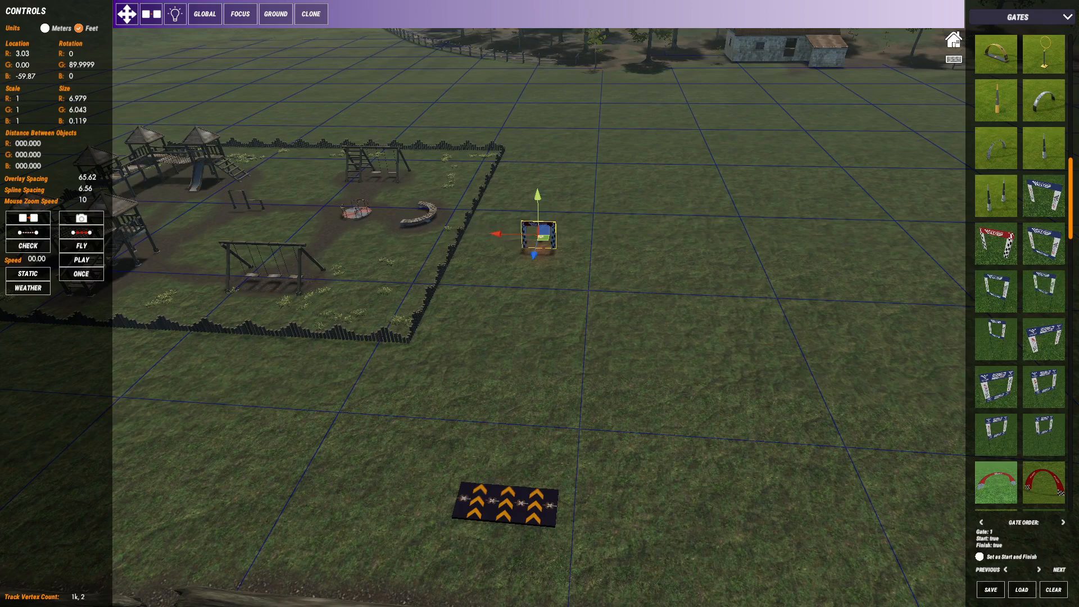
# Try a G rotation of 49.9999 on the gate ahead of the start pad and return it to 90
pyautogui.click(82, 65)
pyautogui.write('49.9999')
pyautogui.press('Return')
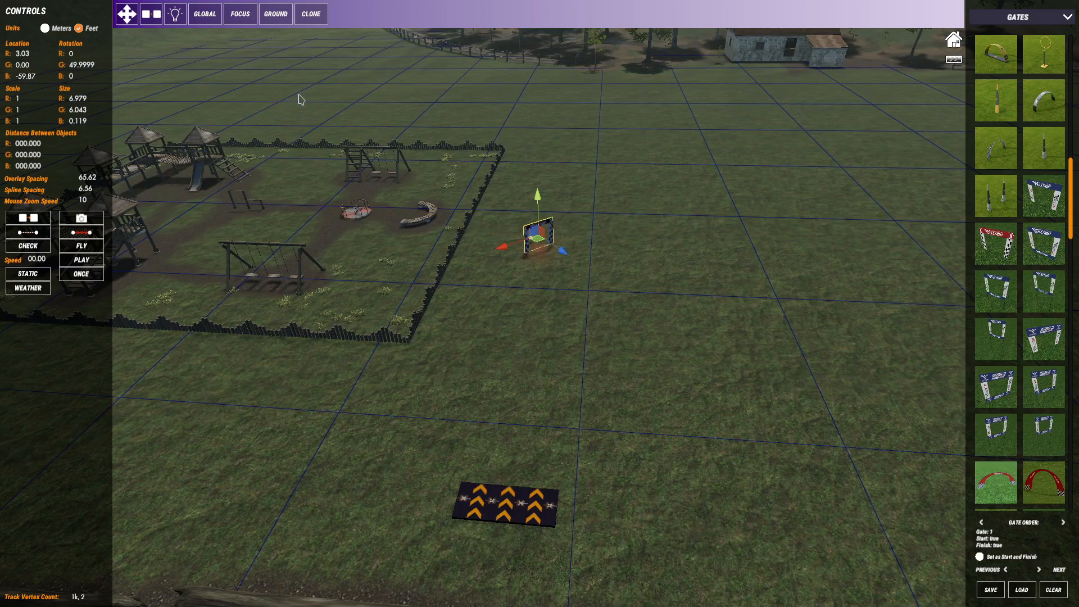
pyautogui.click(569, 298)
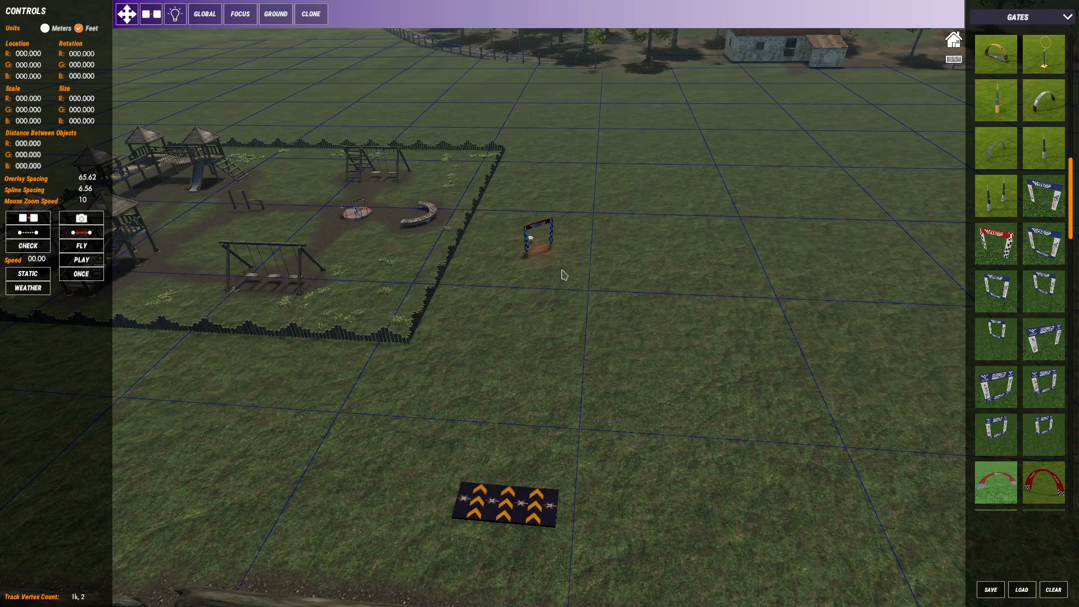
pyautogui.click(537, 227)
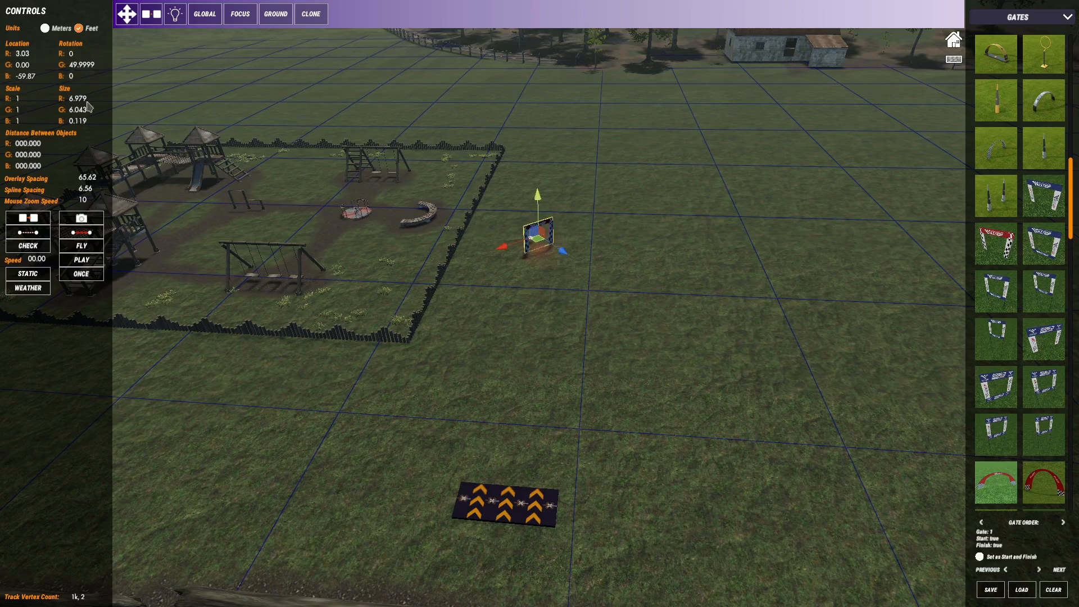
pyautogui.click(81, 67)
pyautogui.write('90')
pyautogui.press('Return')
# Set the gate's location to R 0 and B -50 ft to align it with the start pad, and deselect it
pyautogui.click(46, 56)
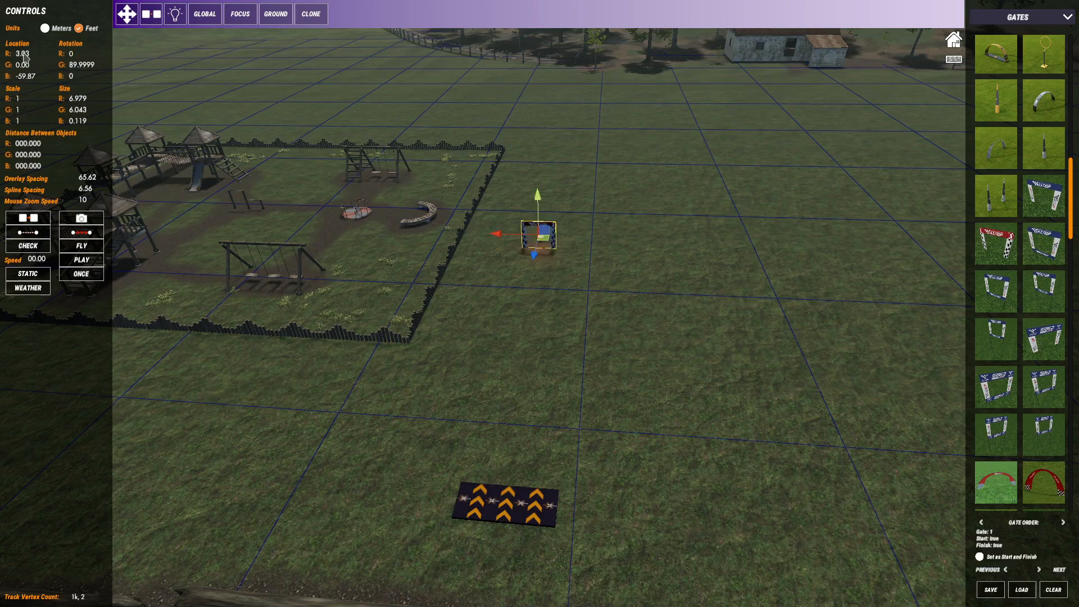
pyautogui.write('0')
pyautogui.press('Return')
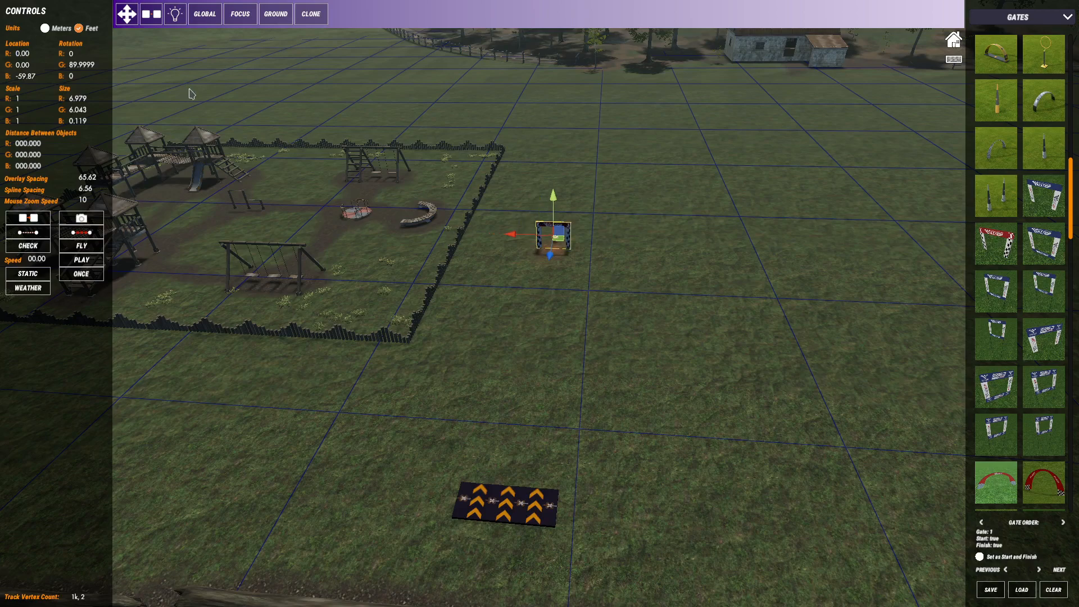
pyautogui.click(38, 75)
pyautogui.write('-50')
pyautogui.press('Return')
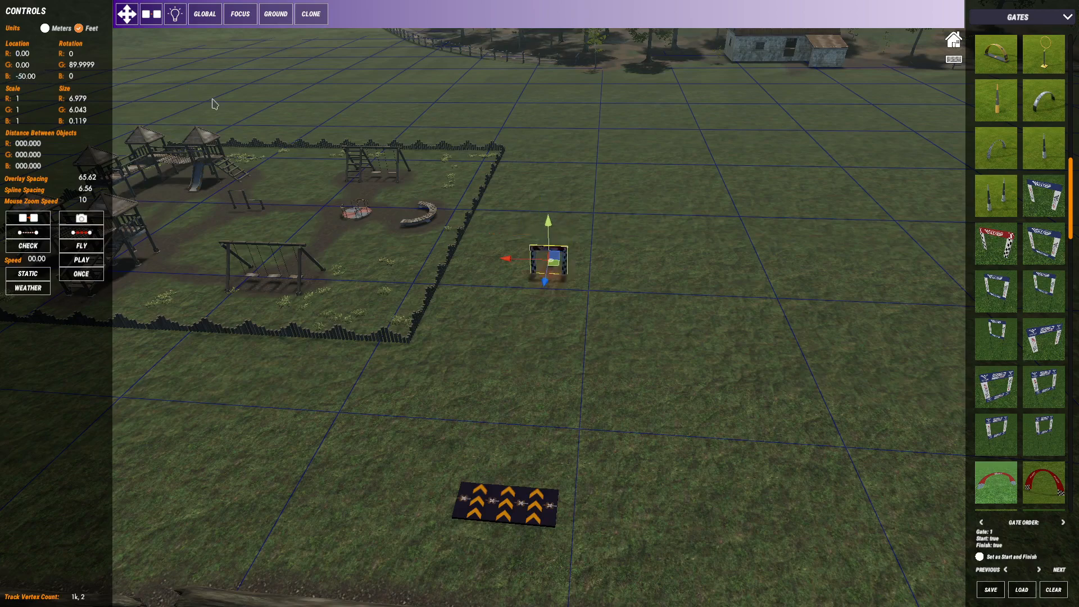
pyautogui.click(562, 314)
pyautogui.scroll(4, 561, 264)
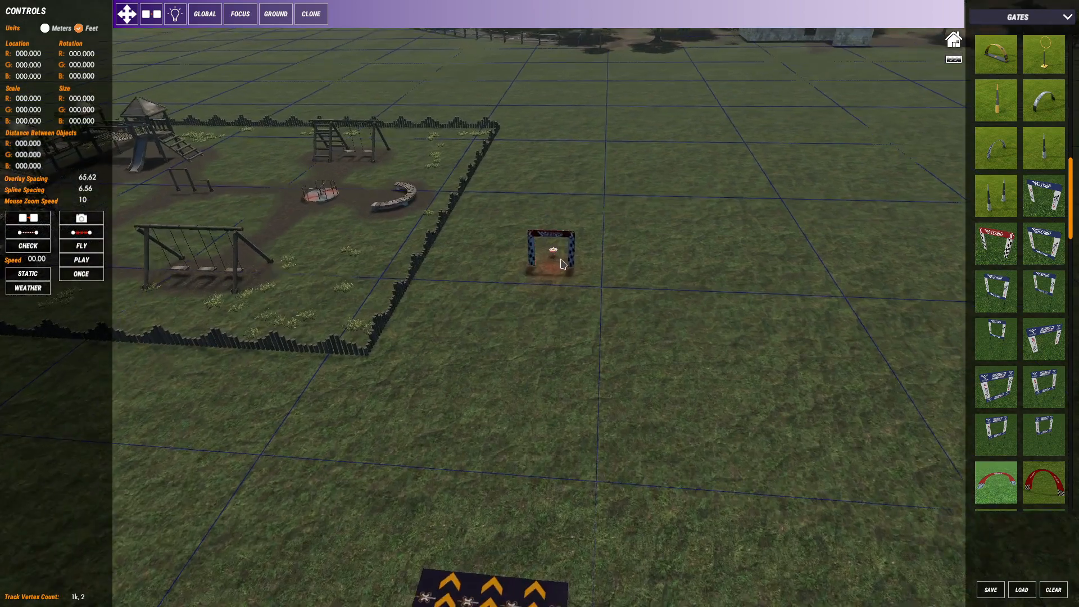
# Place the blue-topped open-bottom MultiGP gate beside the red-topped gate, at about R -10.3, B -53.8 ft
pyautogui.click(557, 247)
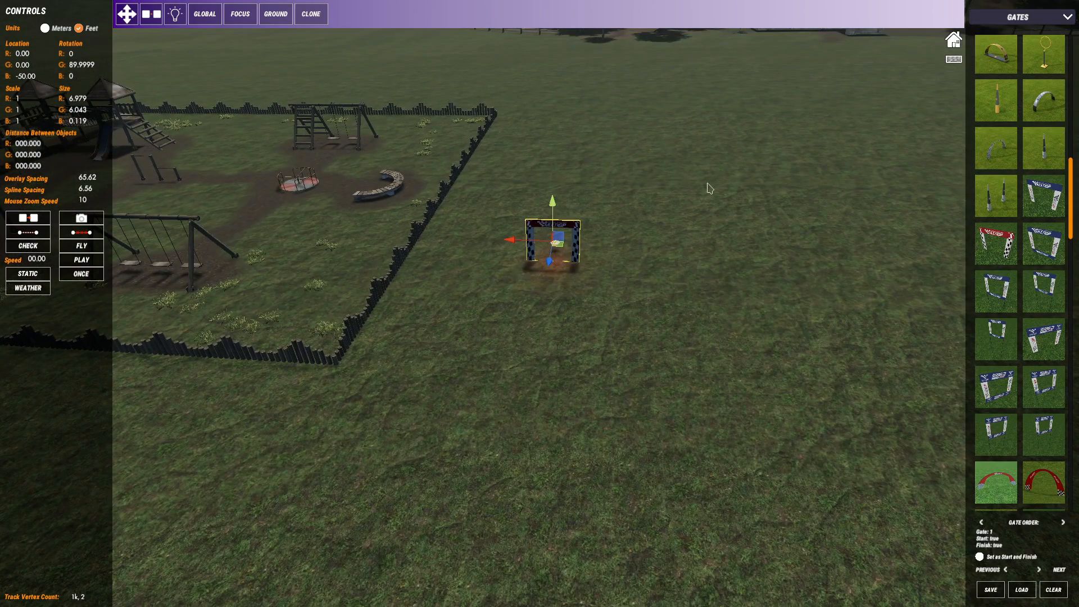
pyautogui.moveTo(651, 246); pyautogui.dragTo(586, 202, button='middle')
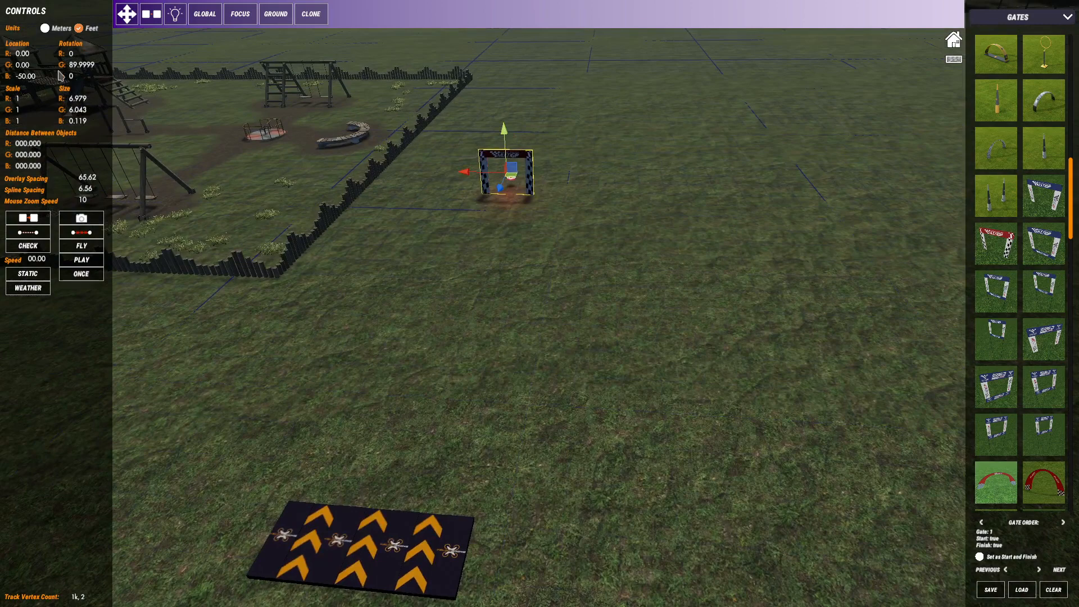
pyautogui.moveTo(566, 138); pyautogui.dragTo(590, 284, button='middle')
pyautogui.moveTo(532, 259); pyautogui.dragTo(610, 260, button='middle')
pyautogui.scroll(2, 591, 259)
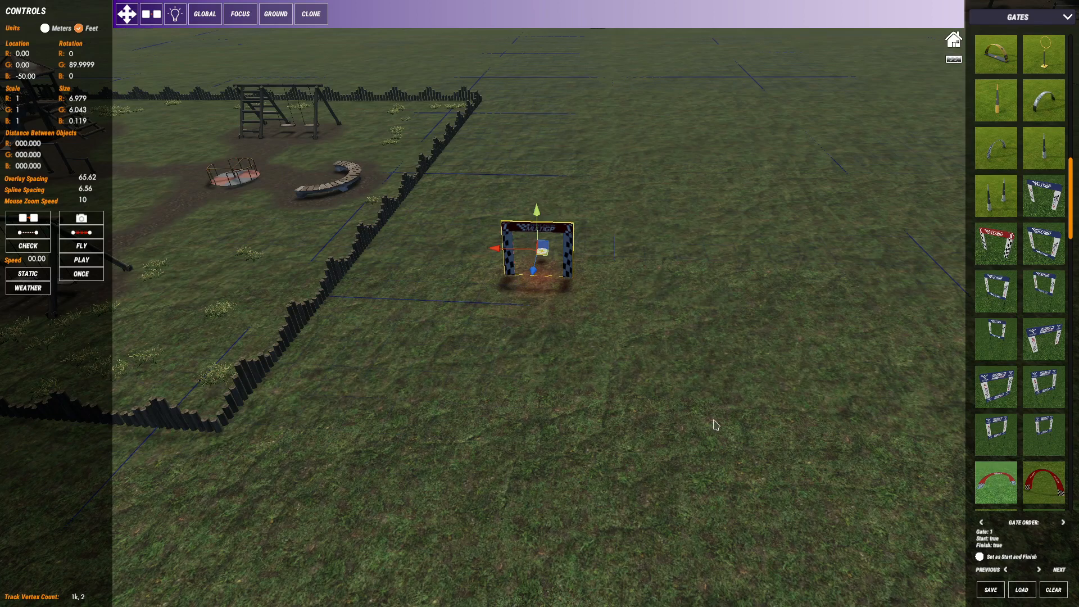
pyautogui.moveTo(1032, 192); pyautogui.dragTo(642, 270)
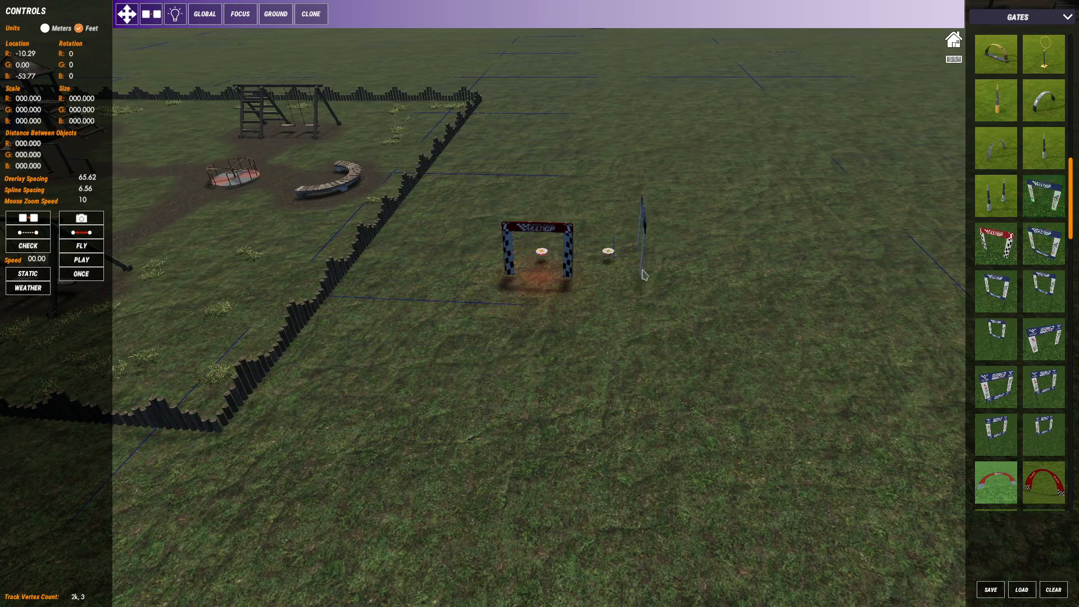
# Set the red-topped gate as both start and finish, and compare its gate order details with the second gate's
pyautogui.click(542, 235)
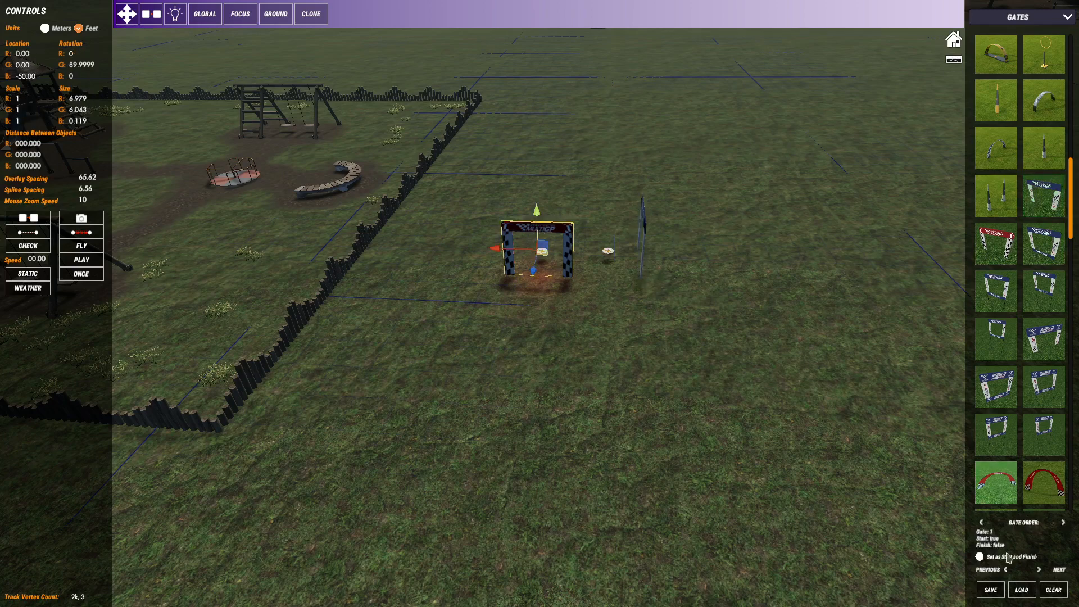
pyautogui.click(979, 557)
pyautogui.click(646, 221)
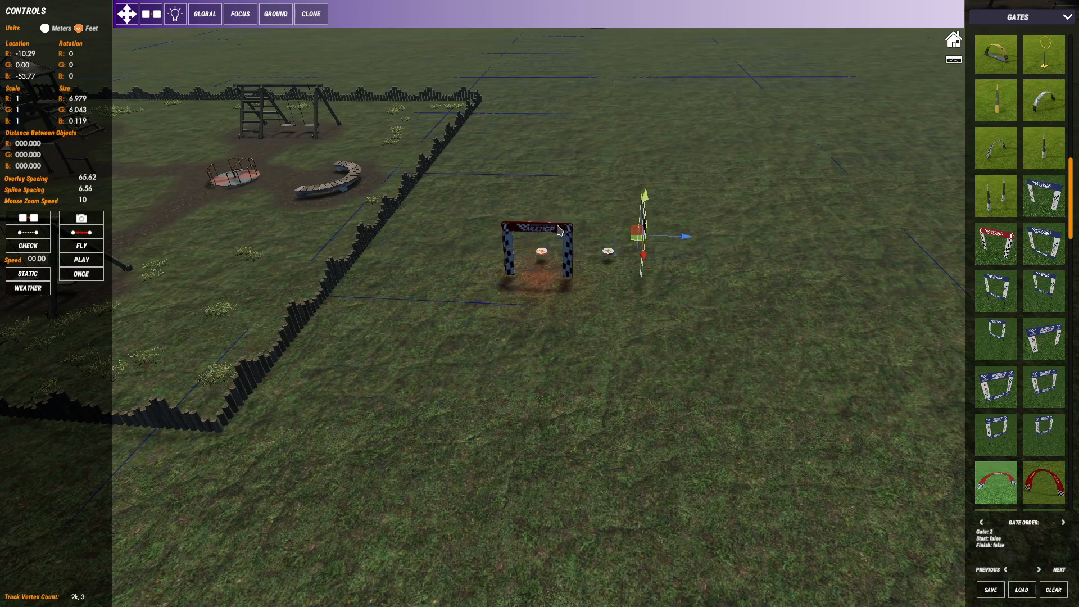
pyautogui.click(798, 319)
pyautogui.click(531, 234)
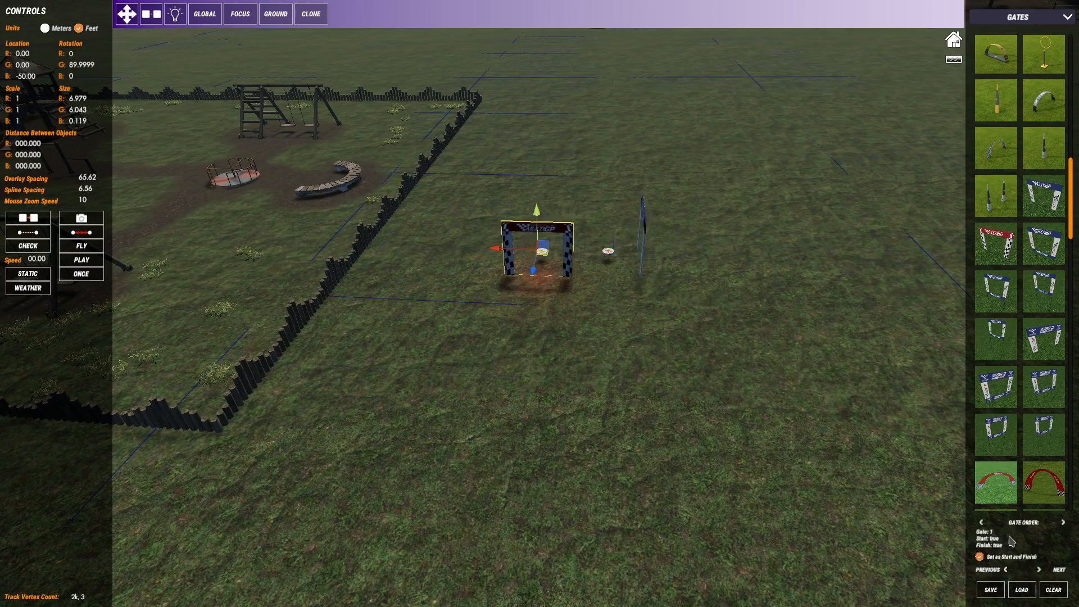
# Step forward and back between the two gates in gate order
pyautogui.click(1039, 570)
pyautogui.click(1006, 570)
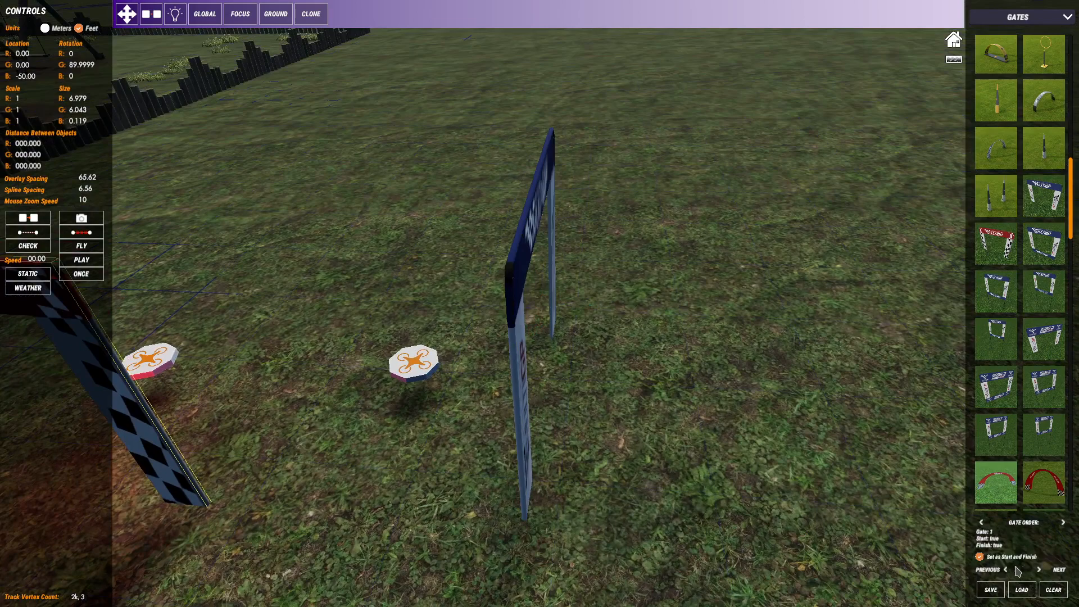
pyautogui.click(1033, 571)
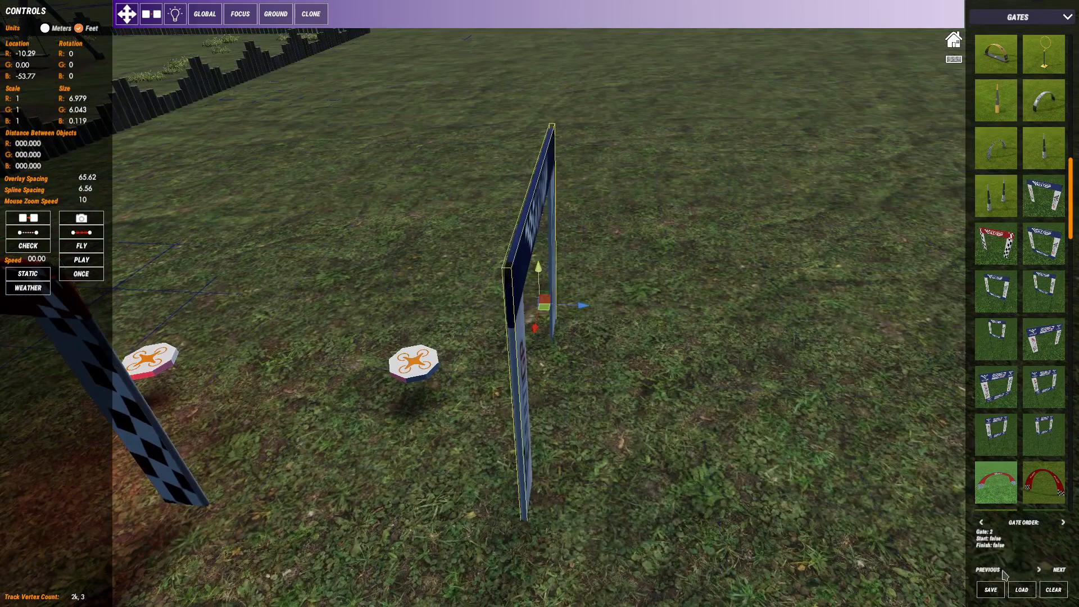
pyautogui.click(1005, 570)
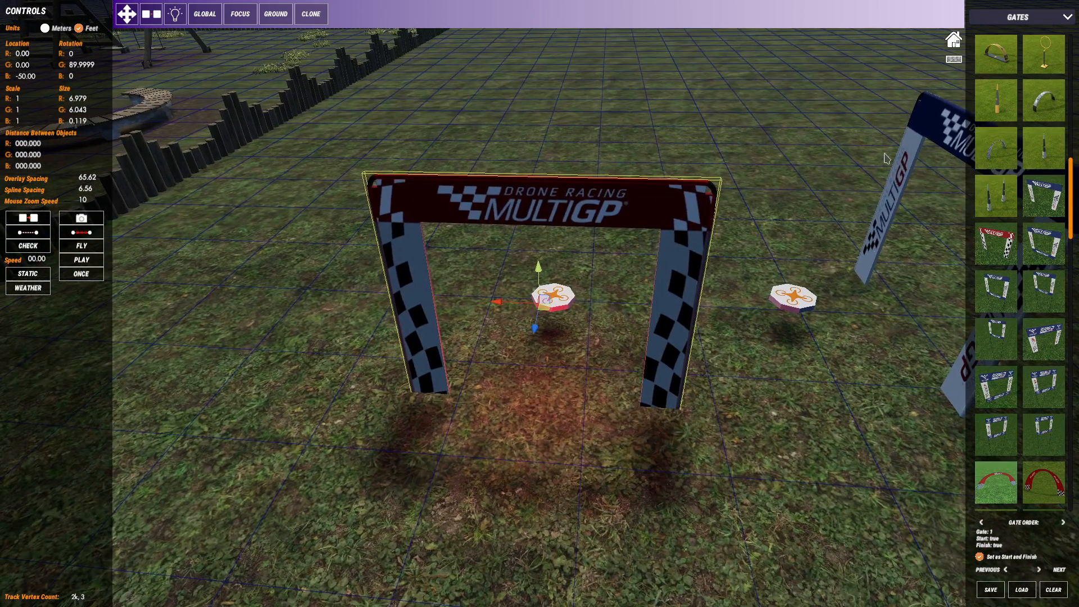
# Place the square MultiGP gate with a bottom bar beyond the second gate, at about R -19.5, B -60.5 ft
pyautogui.click(935, 151)
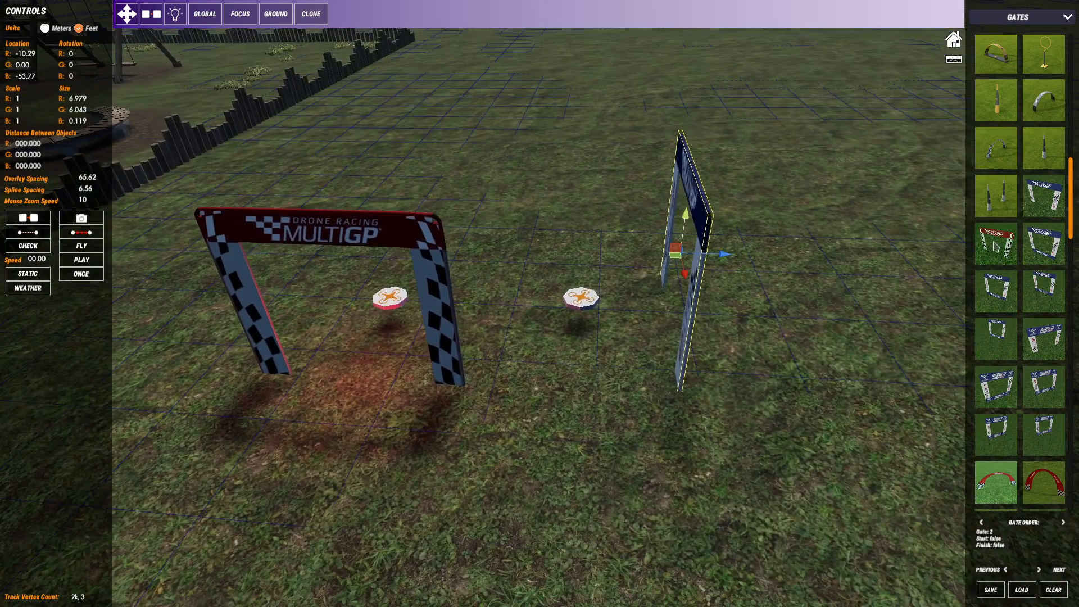
pyautogui.click(1043, 243)
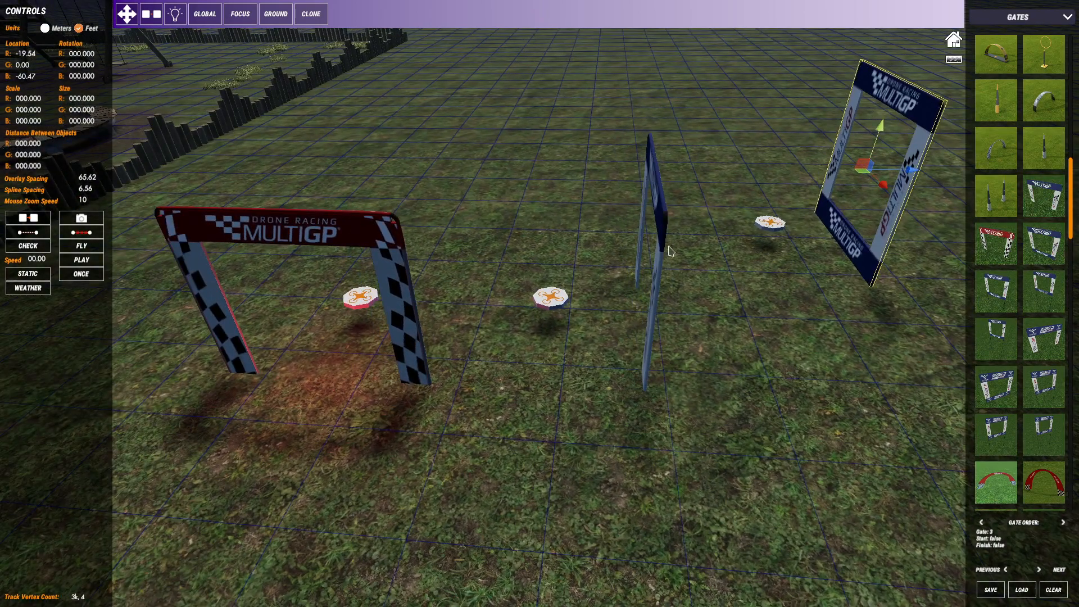
# Try moving the middle gate one place earlier in the gate order and step forward through the gates
pyautogui.click(662, 218)
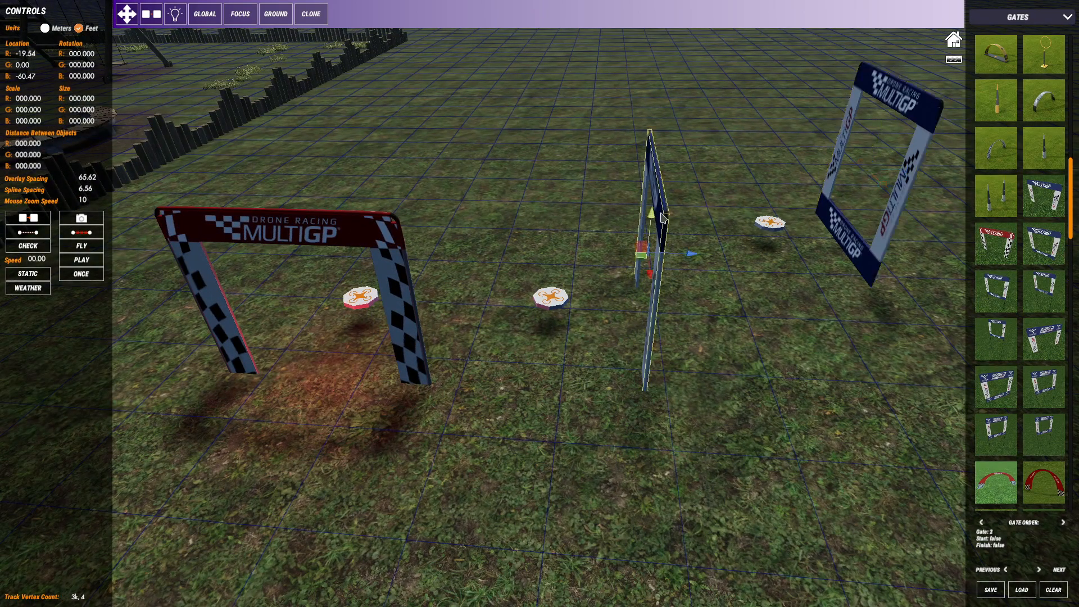
pyautogui.click(982, 523)
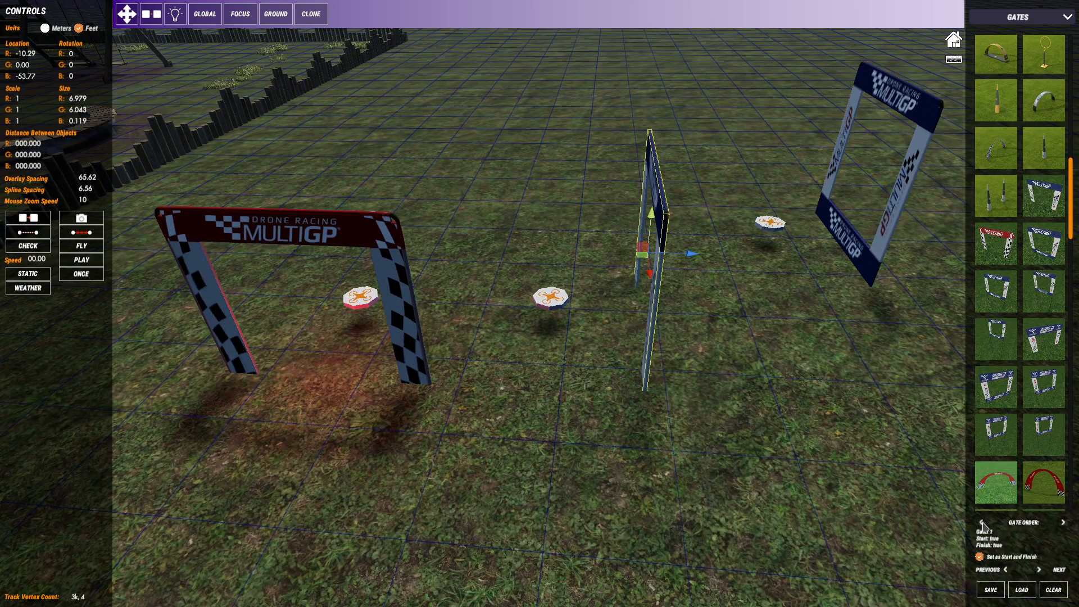
pyautogui.click(1039, 569)
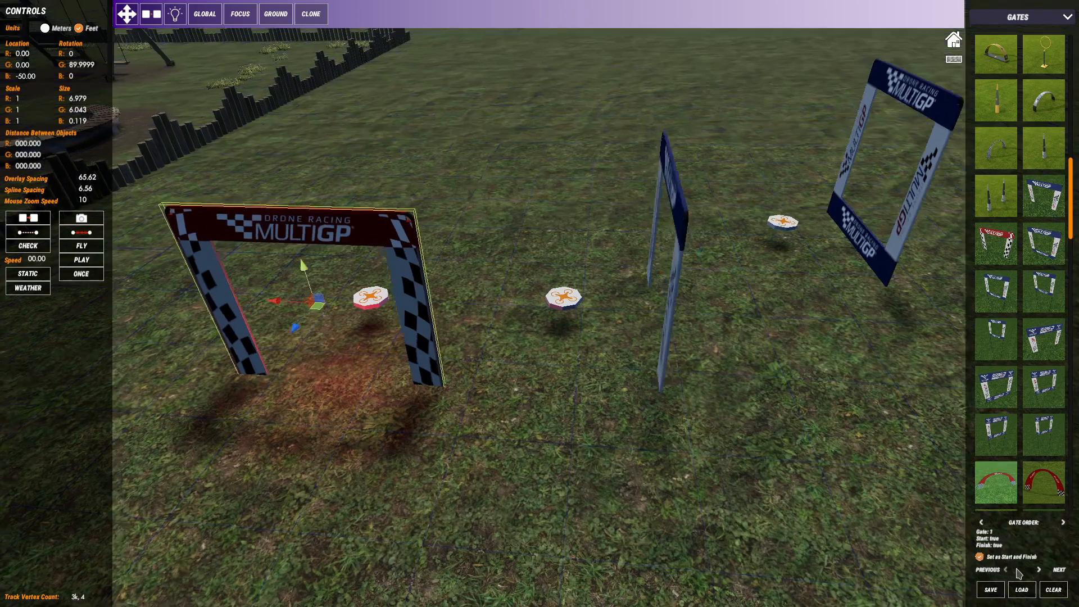
pyautogui.click(1040, 570)
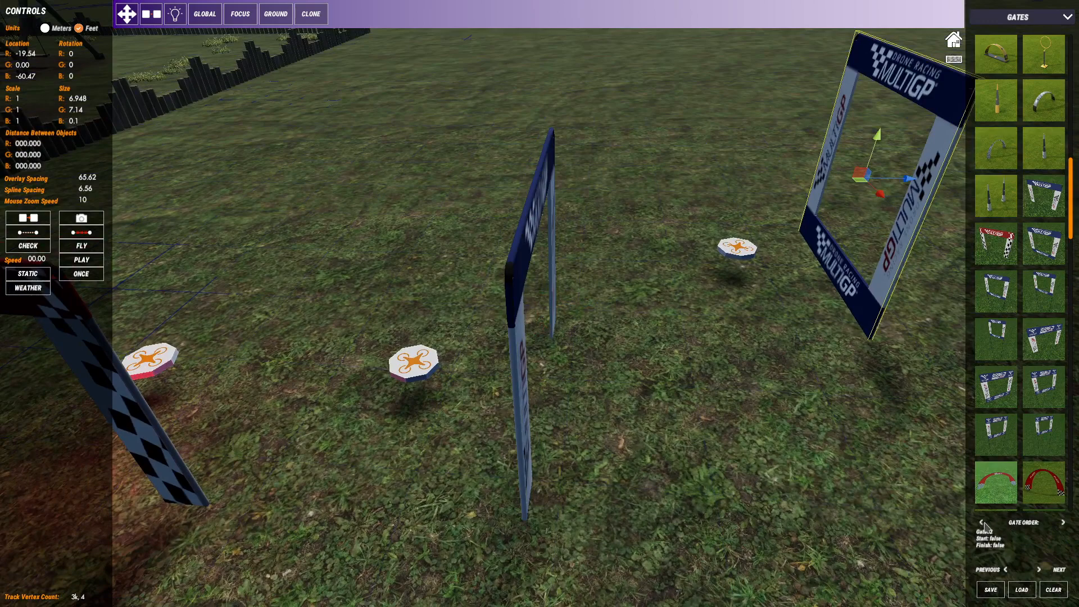
# Step back to the start gate and through the other two gates to check the gate order
pyautogui.click(1008, 571)
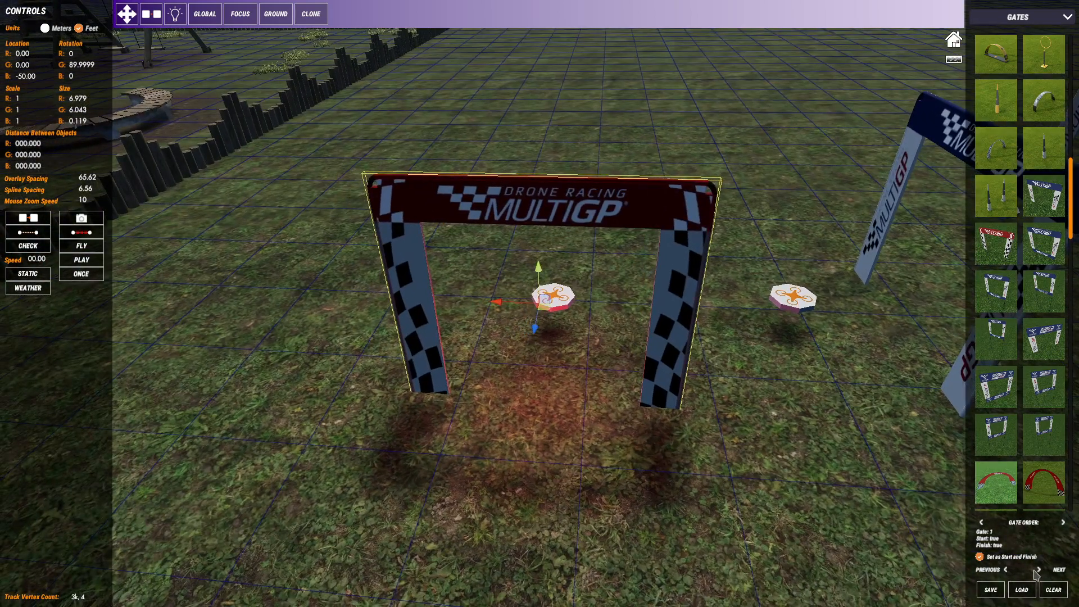
pyautogui.click(1040, 572)
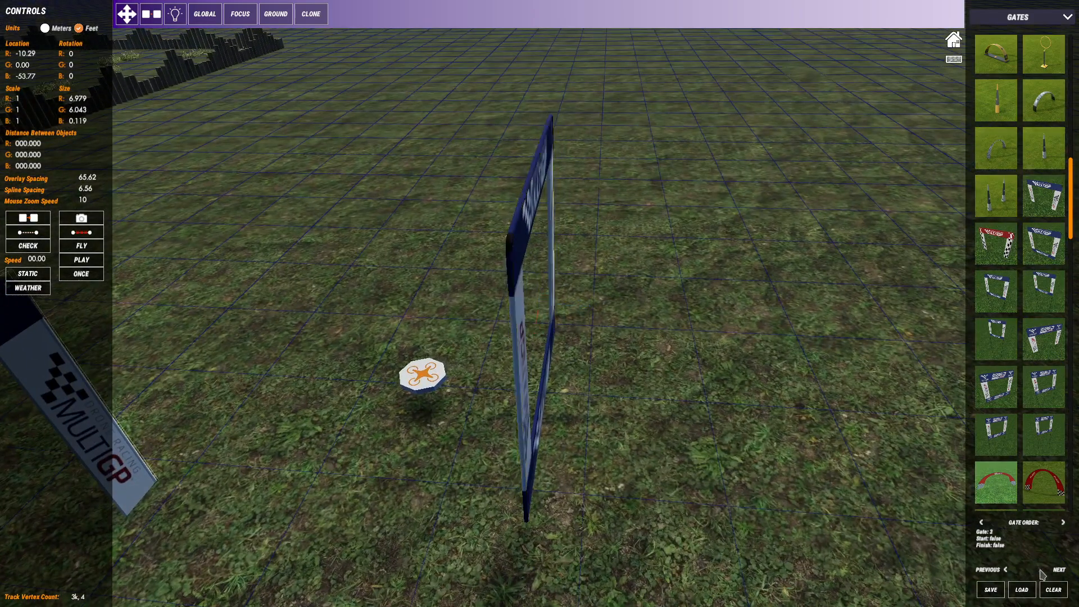
pyautogui.click(1041, 572)
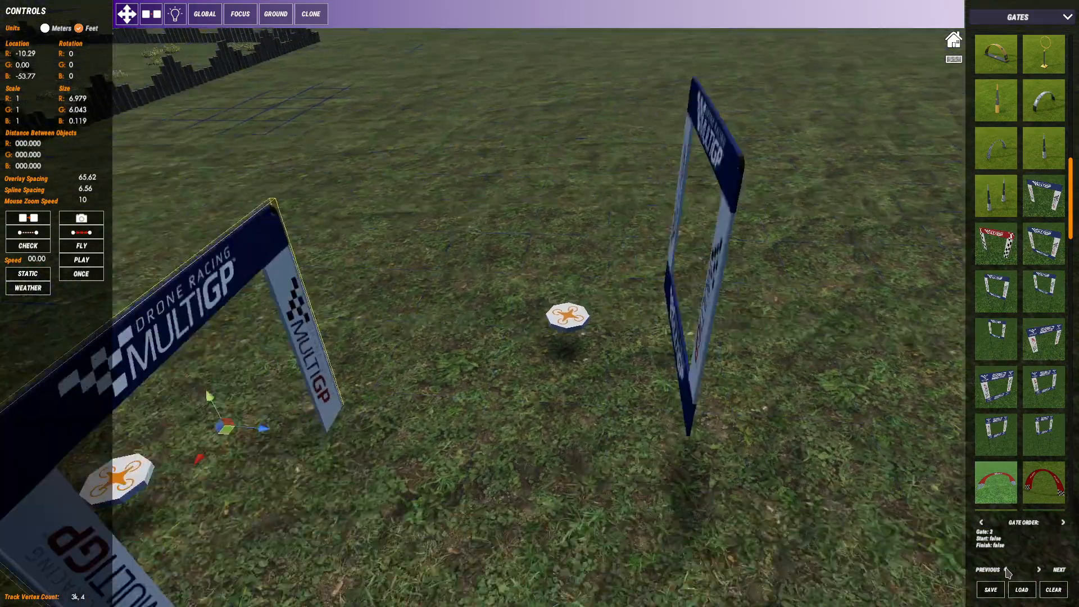
pyautogui.click(1006, 569)
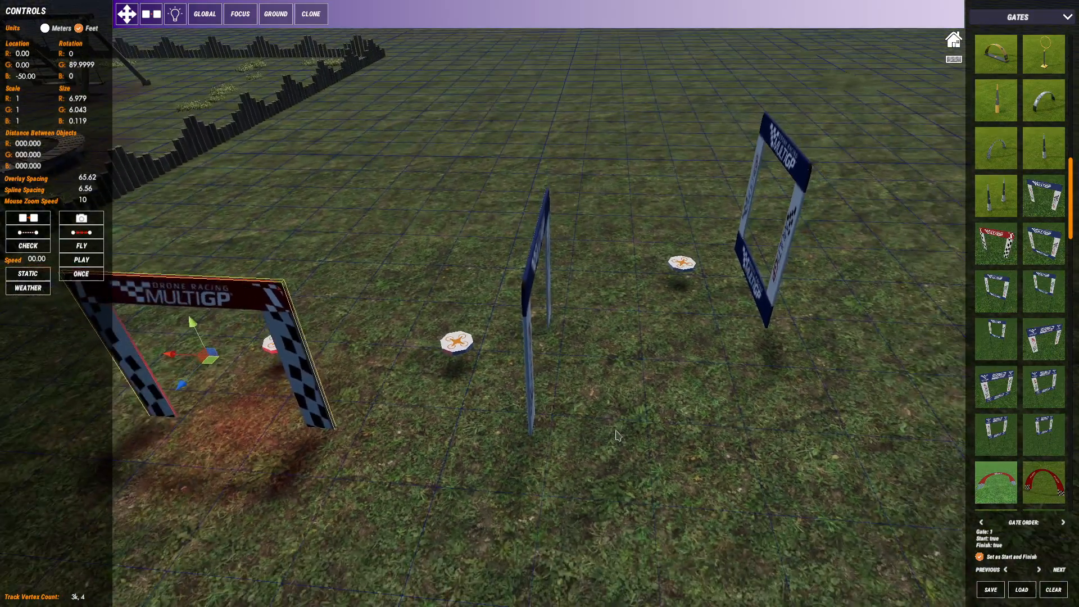
# Delete the blue-topped middle gate and the square MultiGP gate beyond it
pyautogui.moveTo(501, 128); pyautogui.dragTo(730, 315)
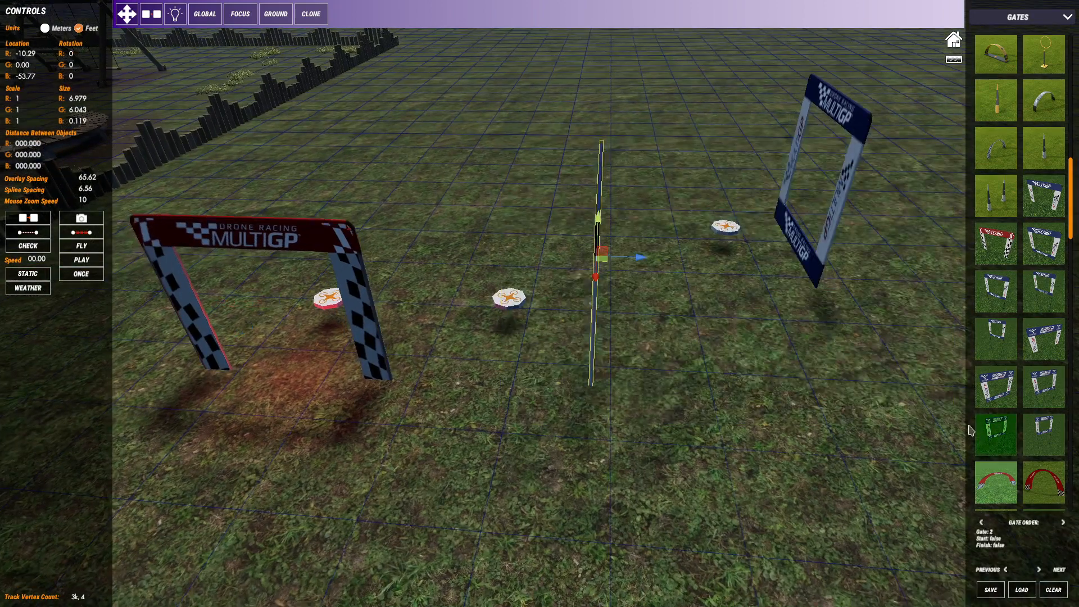
pyautogui.press('Delete')
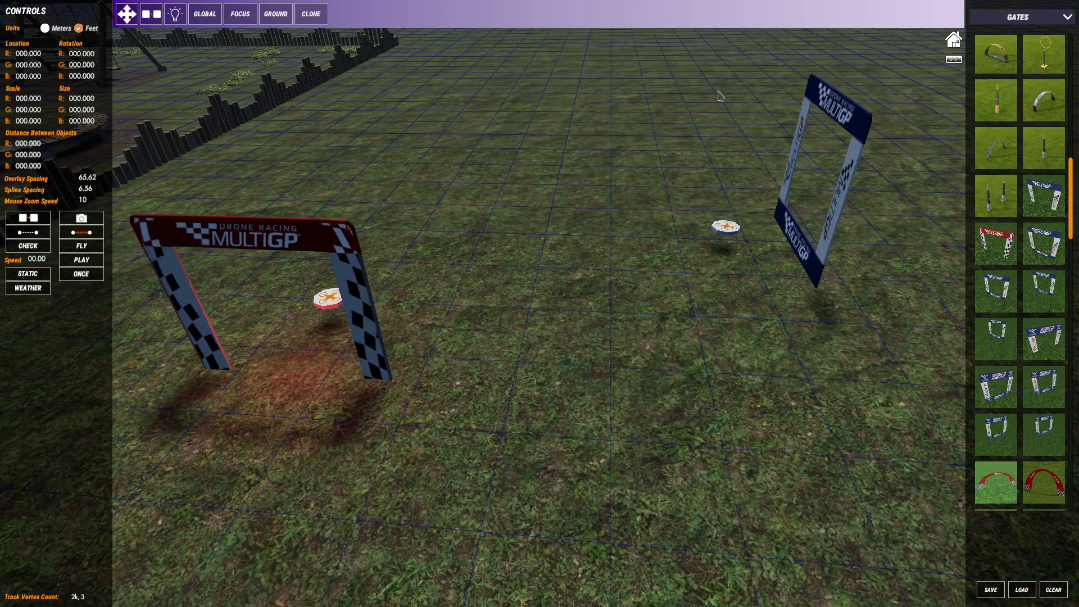
pyautogui.click(815, 107)
pyautogui.click(683, 154)
pyautogui.click(801, 131)
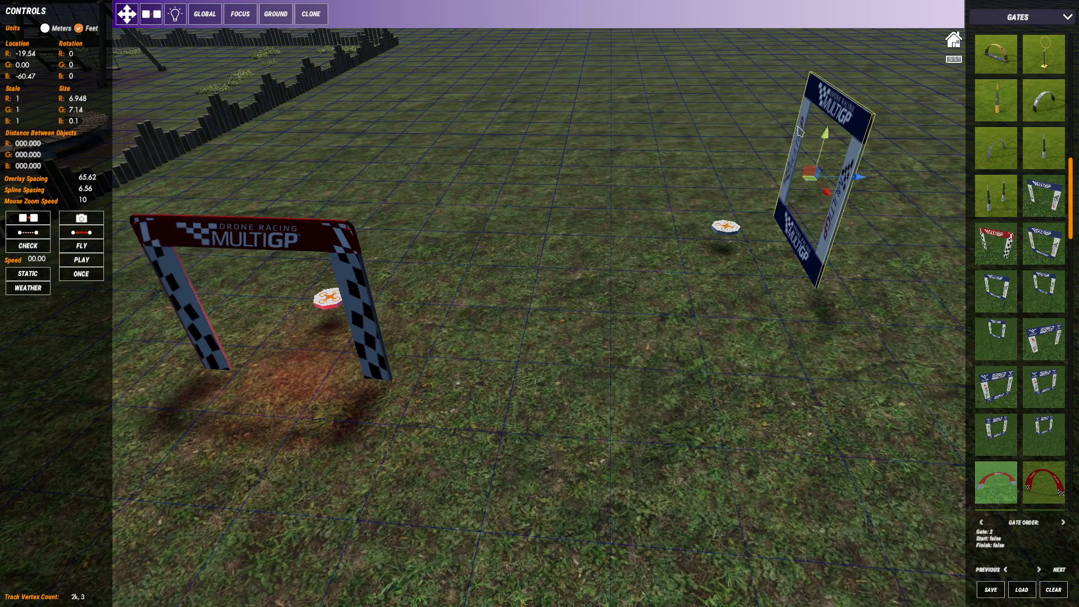
pyautogui.press('Delete')
# Reframe the view on the red-topped gate and the open grass in front of it and beside it
pyautogui.press('a')
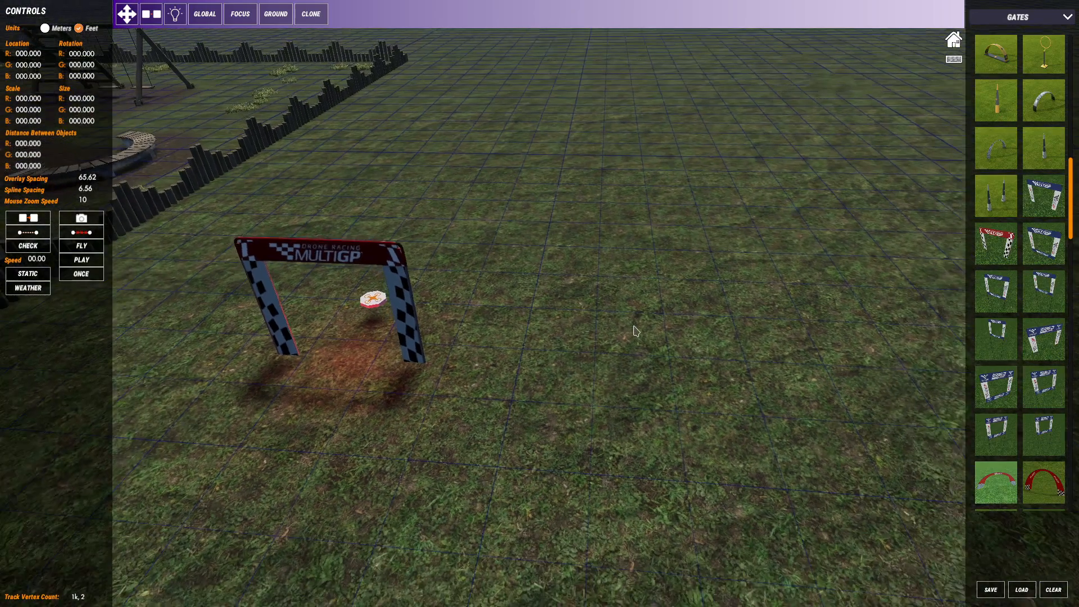
pyautogui.press('a')
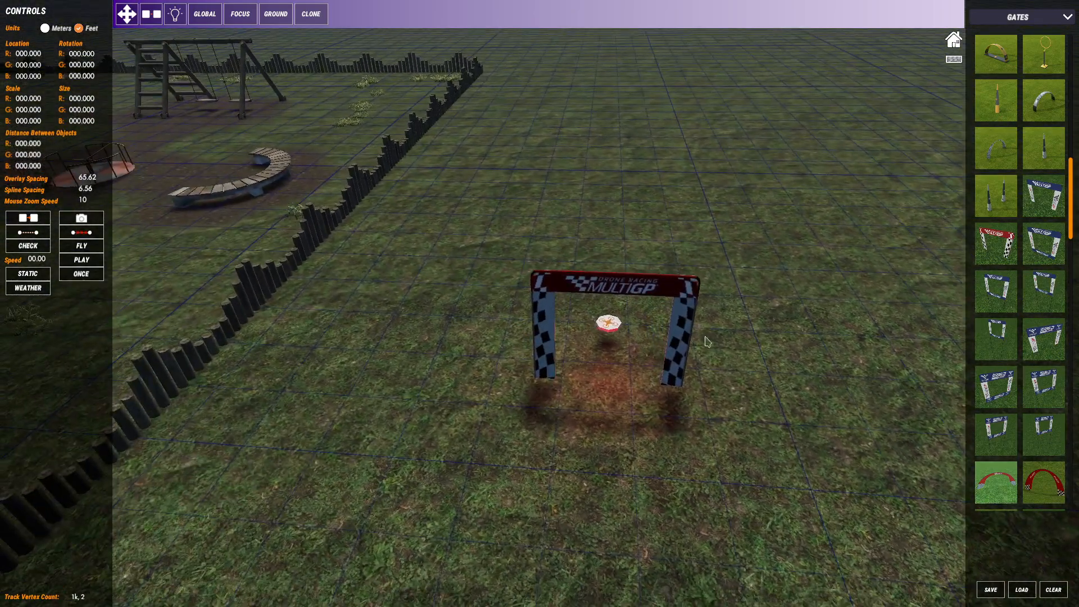
pyautogui.moveTo(634, 304); pyautogui.dragTo(708, 354, button='right')
pyautogui.scroll(-5, 710, 359)
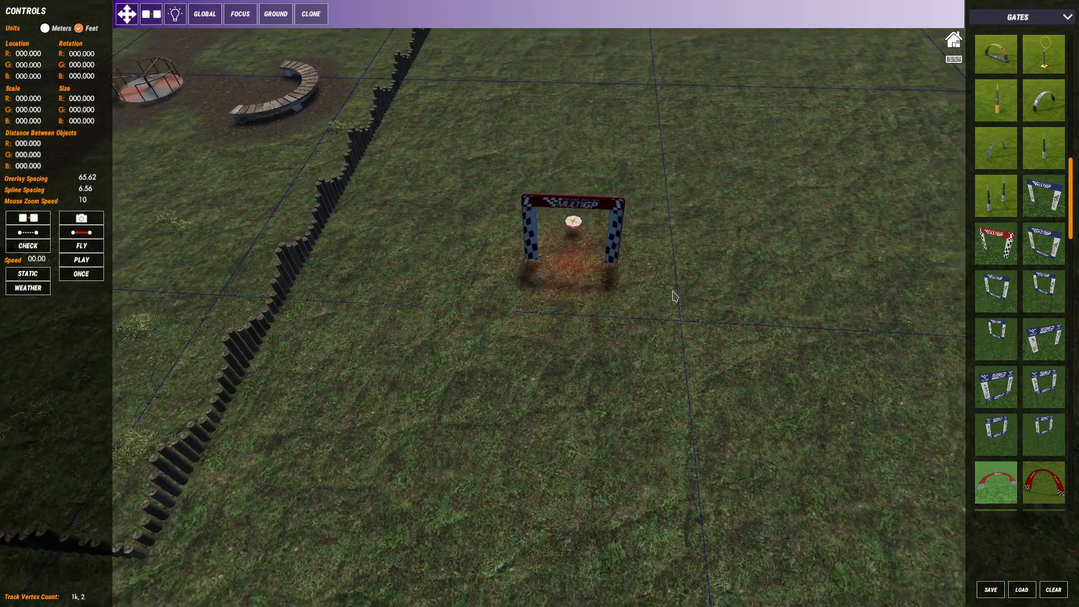
pyautogui.moveTo(672, 296); pyautogui.dragTo(655, 275, button='middle')
pyautogui.scroll(-4, 655, 275)
pyautogui.moveTo(666, 323)
pyautogui.mouseDown(button='middle')
pyautogui.moveTo(679, 309)
pyautogui.moveTo(665, 345)
pyautogui.mouseUp(button='middle')
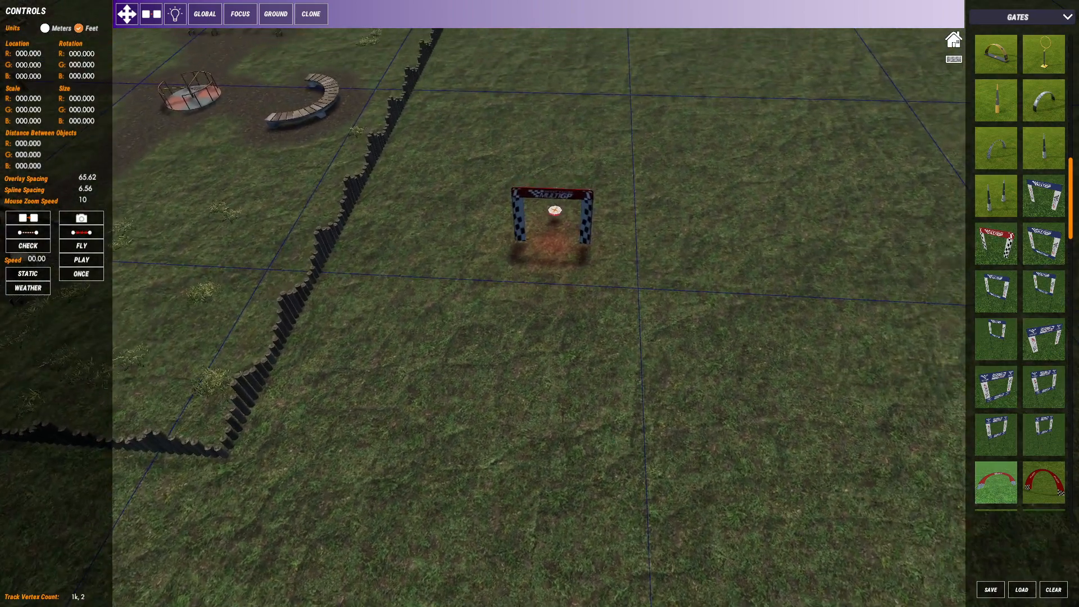
pyautogui.moveTo(667, 258); pyautogui.dragTo(601, 286, button='middle')
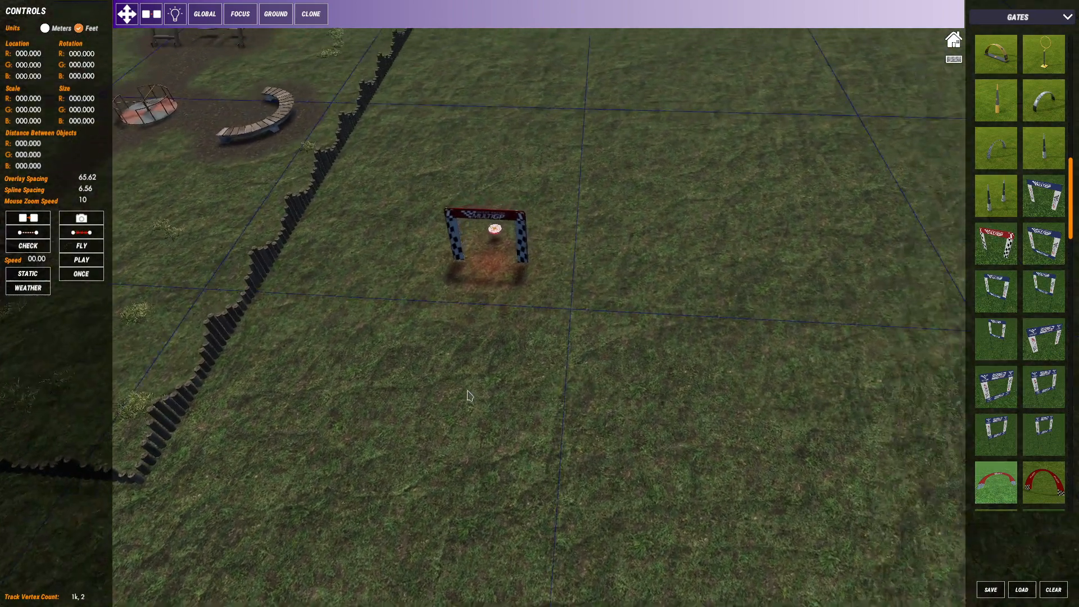
# Place a blue-topped MultiGP gate on the open grass beyond the red-topped gate, at about R -23, B -78 feet
pyautogui.moveTo(618, 247); pyautogui.dragTo(686, 320, button='right')
pyautogui.moveTo(686, 320); pyautogui.dragTo(559, 359, button='middle')
pyautogui.moveTo(638, 402); pyautogui.dragTo(489, 366, button='right')
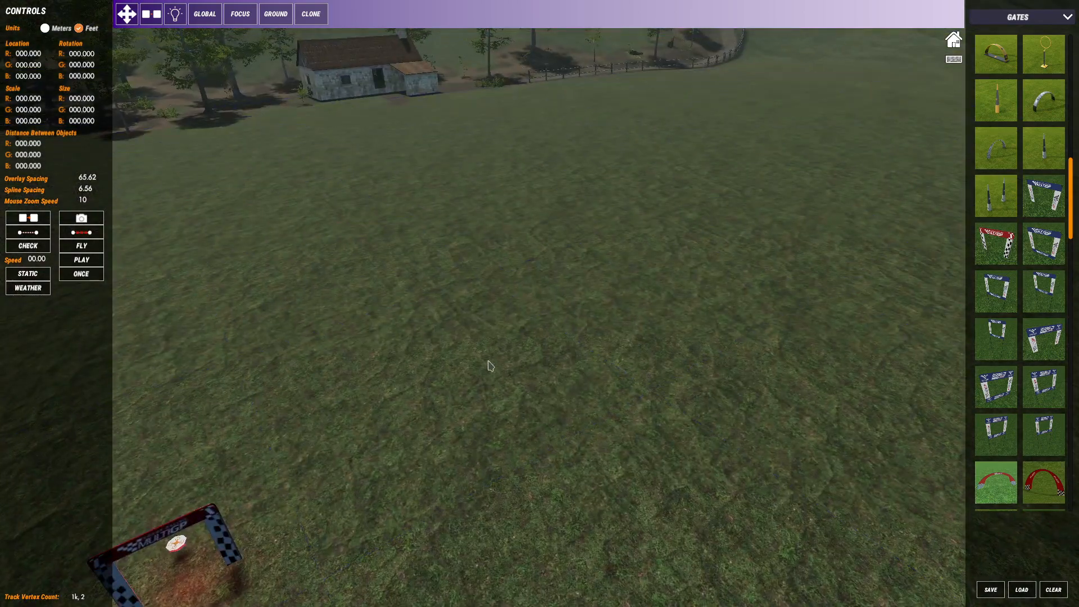
pyautogui.moveTo(489, 366); pyautogui.dragTo(915, 279, button='middle')
pyautogui.moveTo(915, 279); pyautogui.dragTo(615, 242, button='right')
pyautogui.moveTo(615, 242); pyautogui.dragTo(660, 237, button='middle')
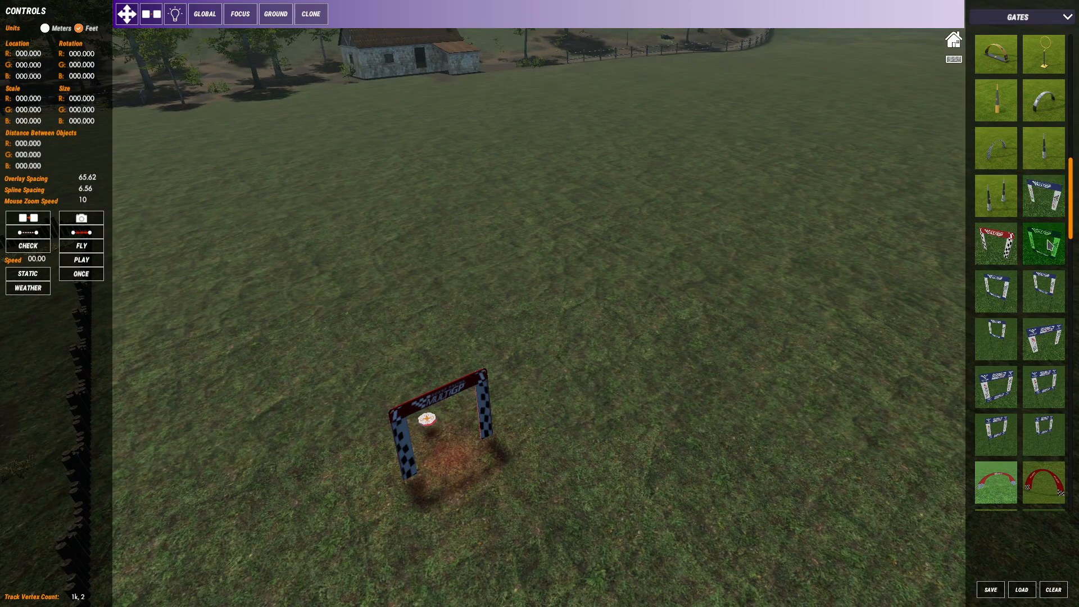
pyautogui.moveTo(674, 320); pyautogui.dragTo(733, 261, button='middle')
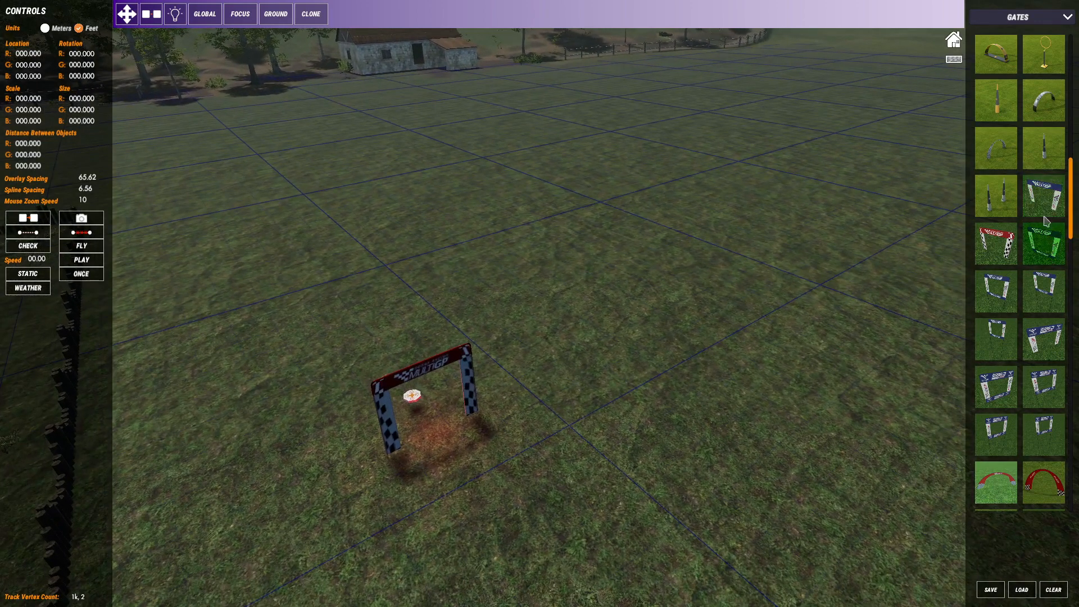
pyautogui.click(497, 230)
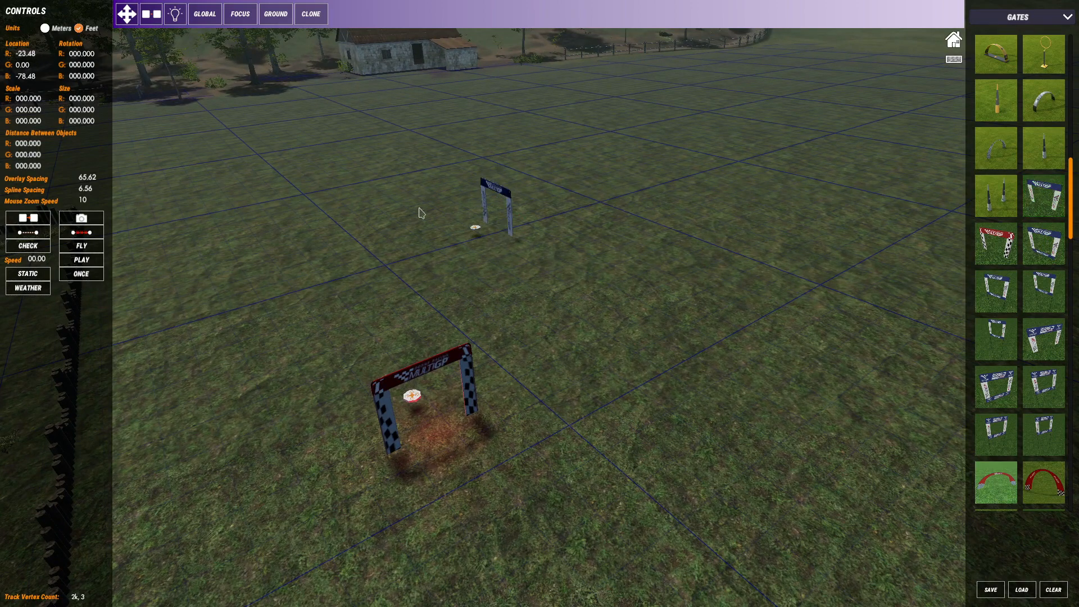
# Select the new blue-topped gate and set its G rotation to 180
pyautogui.click(498, 187)
pyautogui.click(479, 234)
pyautogui.click(503, 199)
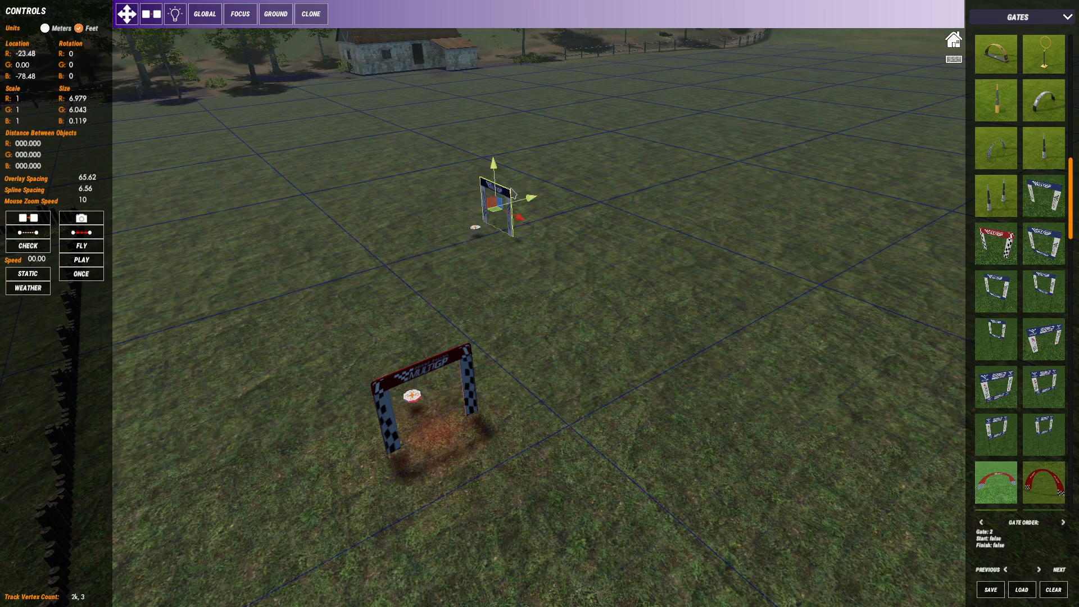
pyautogui.click(71, 64)
pyautogui.write('180')
pyautogui.press('Return')
# Move the blue-topped gate by its base vertex farther across the grass, to about R -44, B -91 feet
pyautogui.moveTo(549, 239); pyautogui.dragTo(573, 315, button='middle')
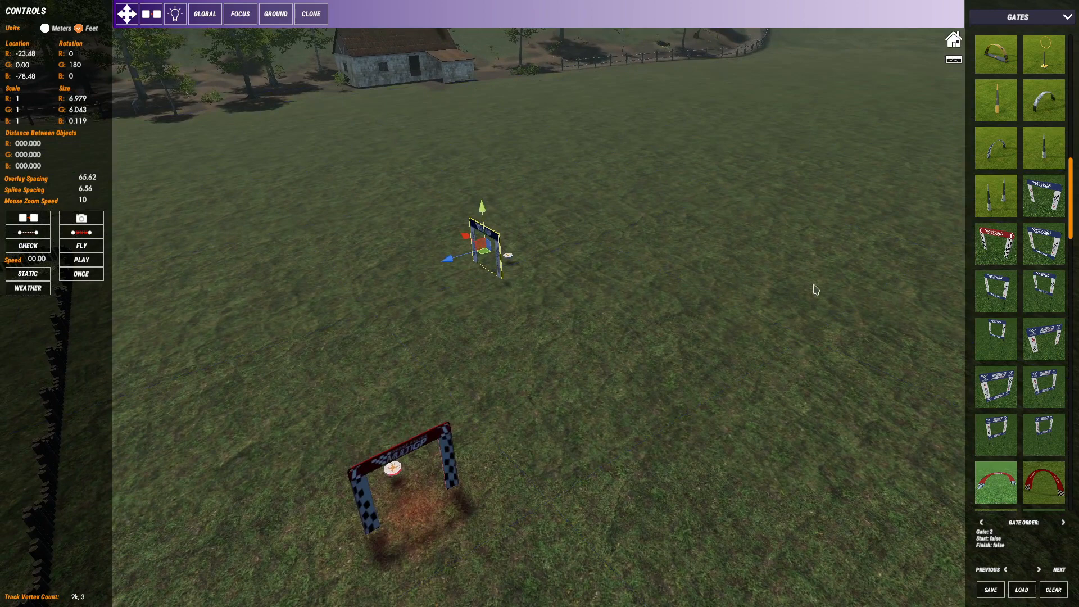
pyautogui.moveTo(720, 285); pyautogui.dragTo(807, 359, button='middle')
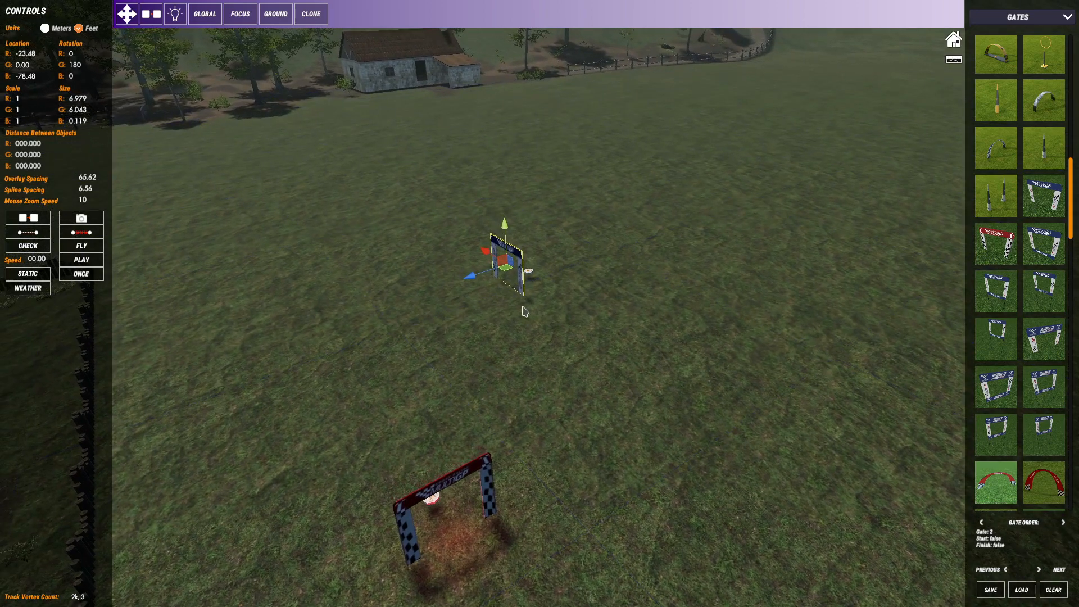
pyautogui.press('v')
pyautogui.moveTo(527, 299)
pyautogui.mouseDown()
pyautogui.moveTo(561, 304)
pyautogui.moveTo(544, 293)
pyautogui.mouseUp()
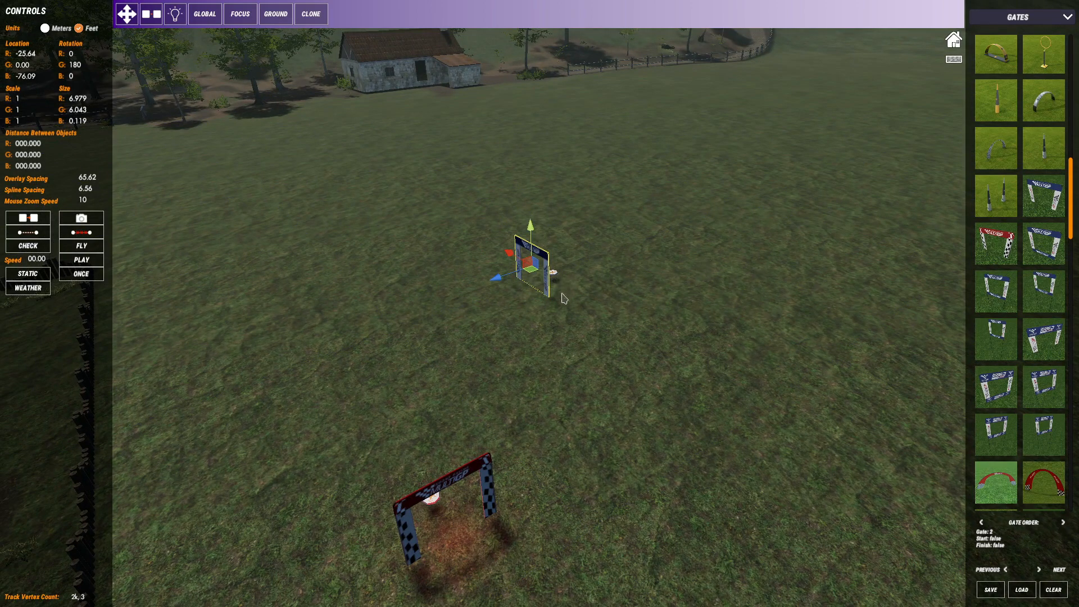
pyautogui.press('v')
pyautogui.moveTo(549, 296); pyautogui.dragTo(554, 289)
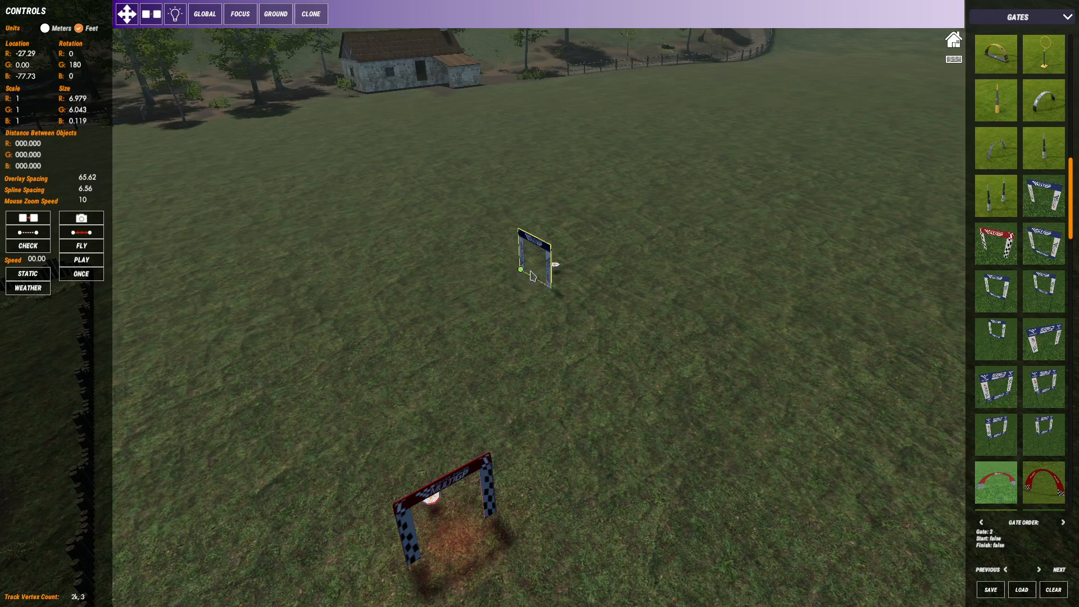
pyautogui.moveTo(520, 270); pyautogui.dragTo(580, 226)
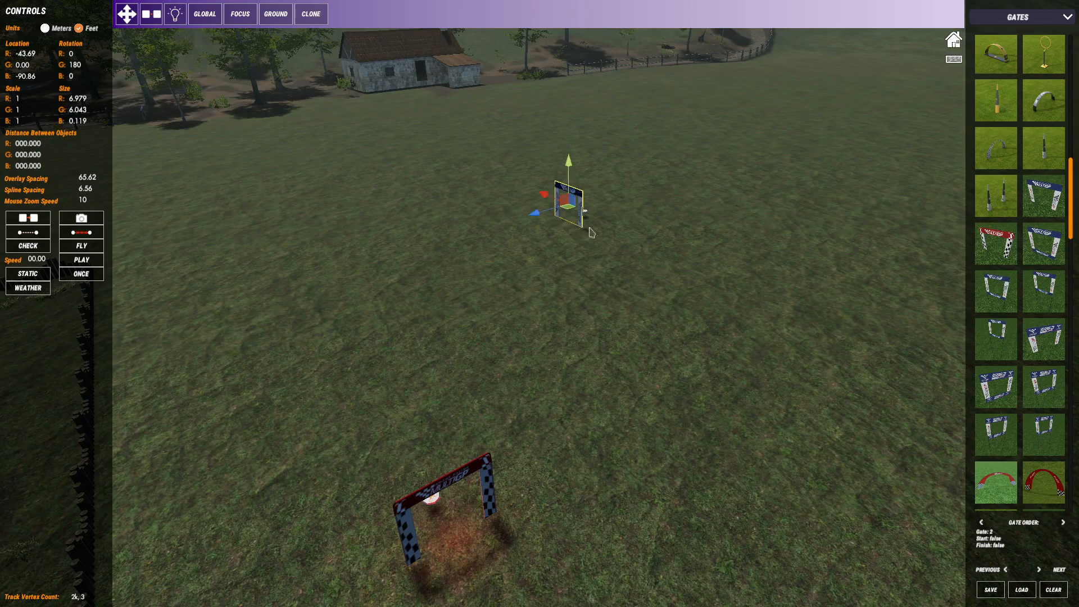
# Set the blue-topped gate's B location to -70 and its R location to -90 feet
pyautogui.moveTo(651, 240); pyautogui.dragTo(600, 294, button='middle')
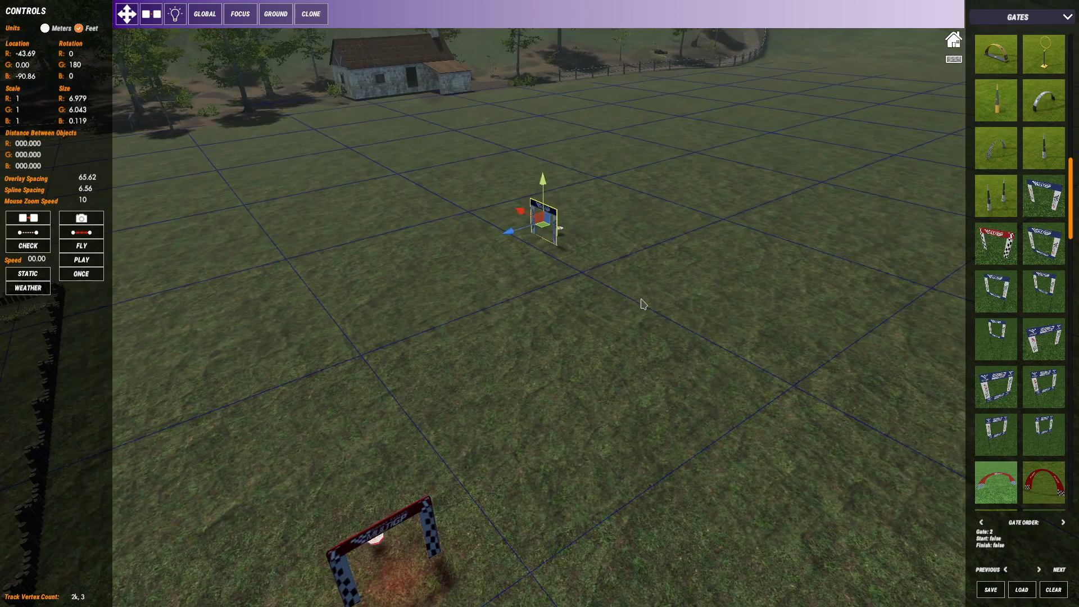
pyautogui.scroll(-2, 590, 287)
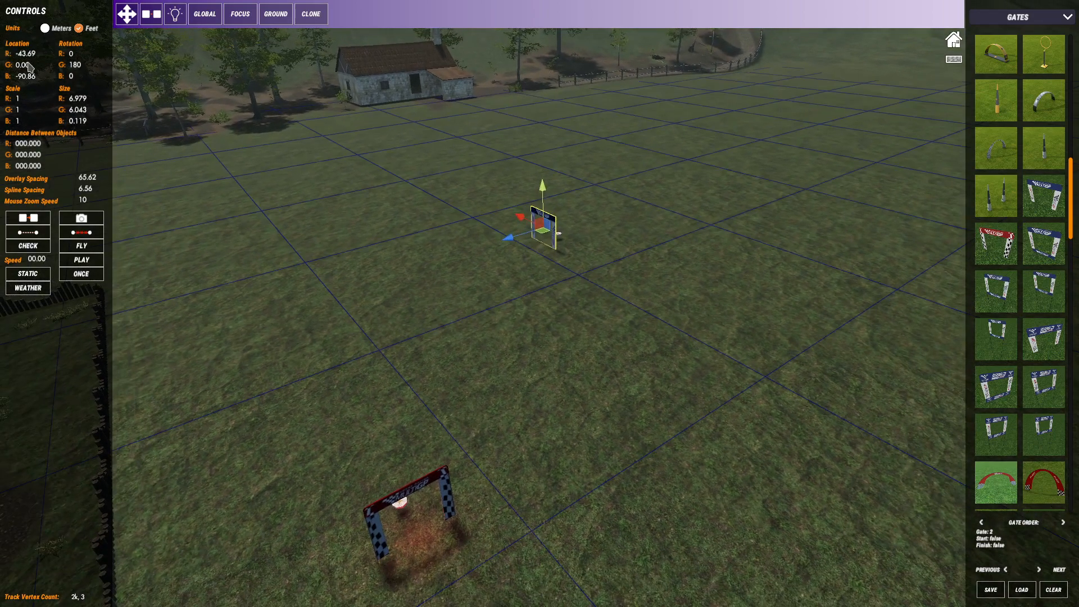
pyautogui.scroll(-3, 628, 277)
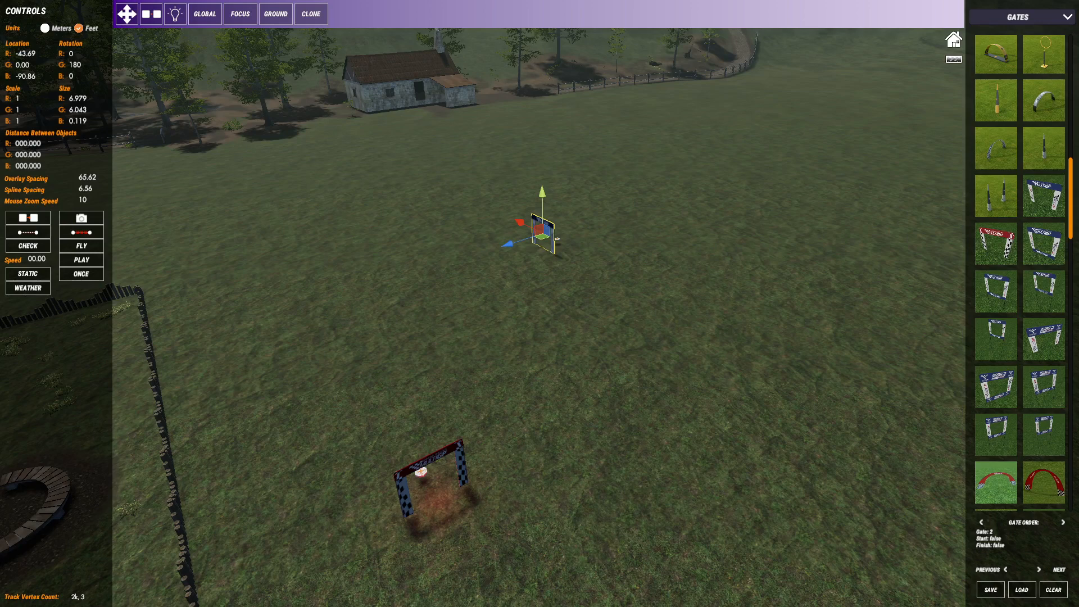
pyautogui.click(28, 78)
pyautogui.write('-70')
pyautogui.press('Return')
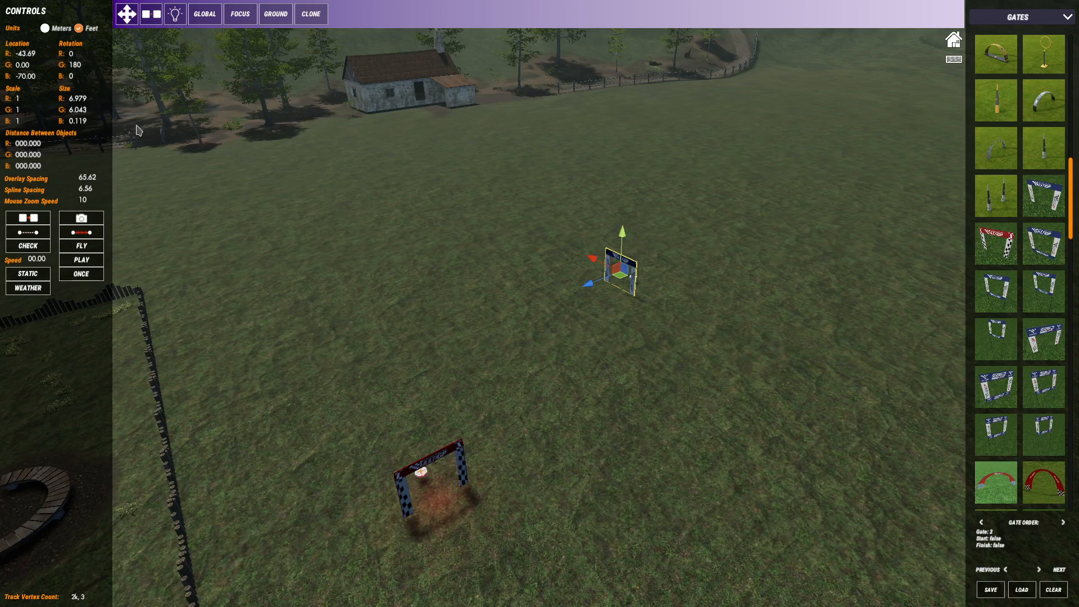
pyautogui.click(26, 54)
pyautogui.write('-90')
pyautogui.press('Return')
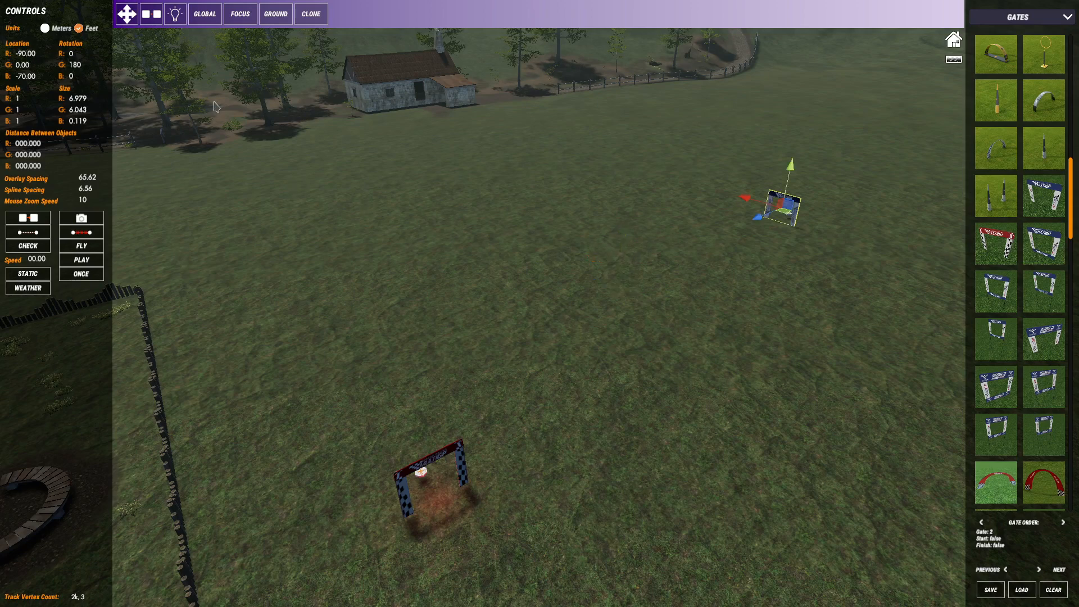
# Move the gate freely back to about R -55 feet and set its B location to -70 feet
pyautogui.moveTo(621, 331); pyautogui.dragTo(112, 340, button='middle')
pyautogui.scroll(-3, 528, 318)
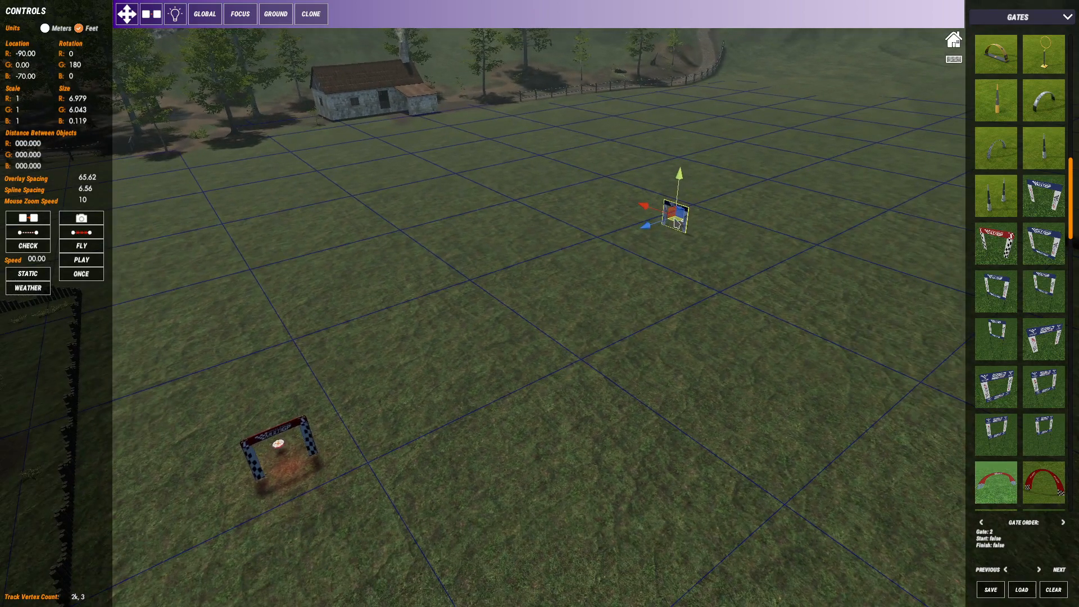
pyautogui.moveTo(677, 222); pyautogui.dragTo(484, 239)
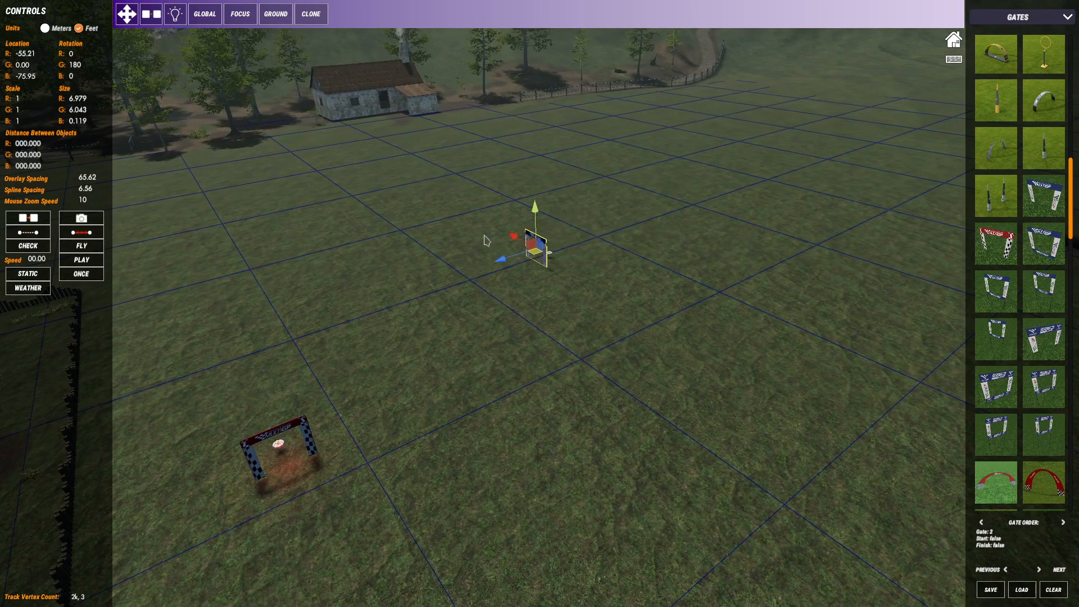
pyautogui.click(27, 78)
pyautogui.write('-70')
pyautogui.press('Return')
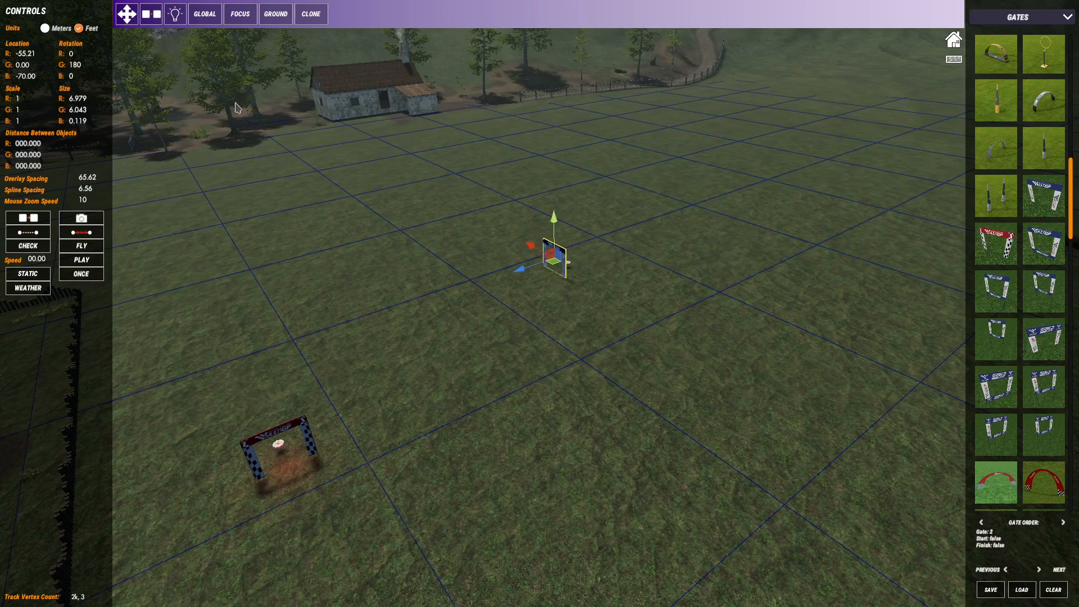
# Set the blue-topped gate's R location to -70 and its B location to -90 feet
pyautogui.click(26, 53)
pyautogui.write('-70')
pyautogui.press('Return')
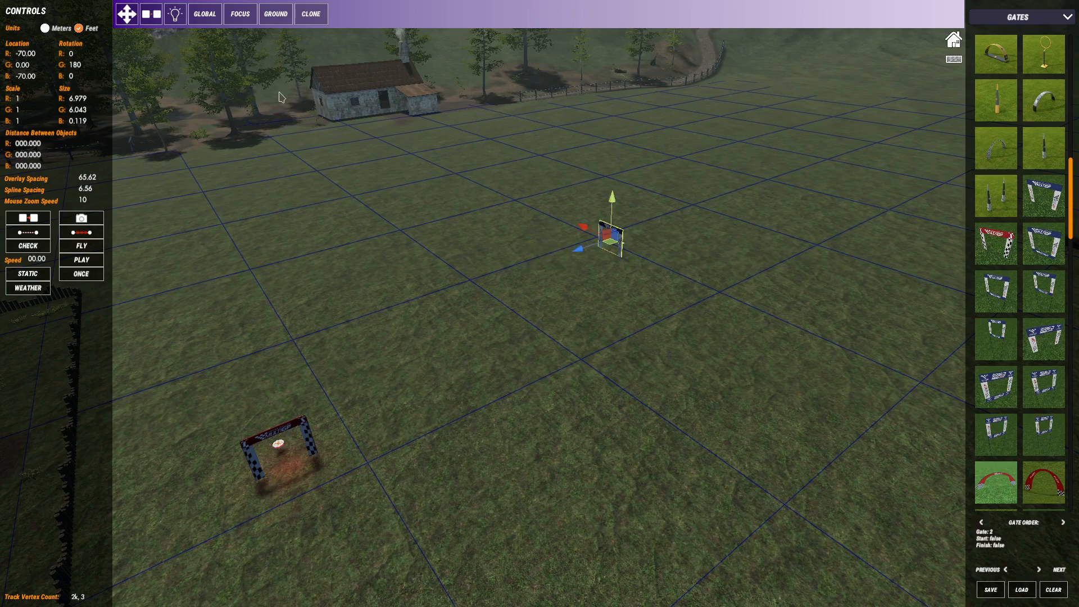
pyautogui.click(26, 76)
pyautogui.press('BackSpace')
pyautogui.write('-90')
pyautogui.press('Return')
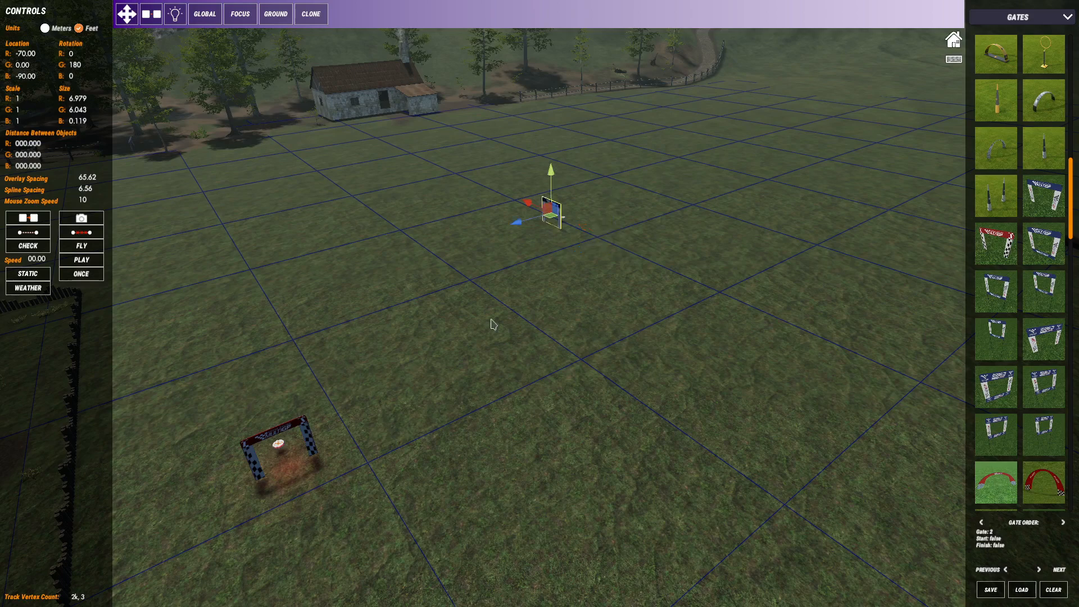
# Deselect the gate and examine its position relative to the red-topped gate and the start pad
pyautogui.click(490, 319)
pyautogui.moveTo(565, 351); pyautogui.dragTo(580, 398, button='middle')
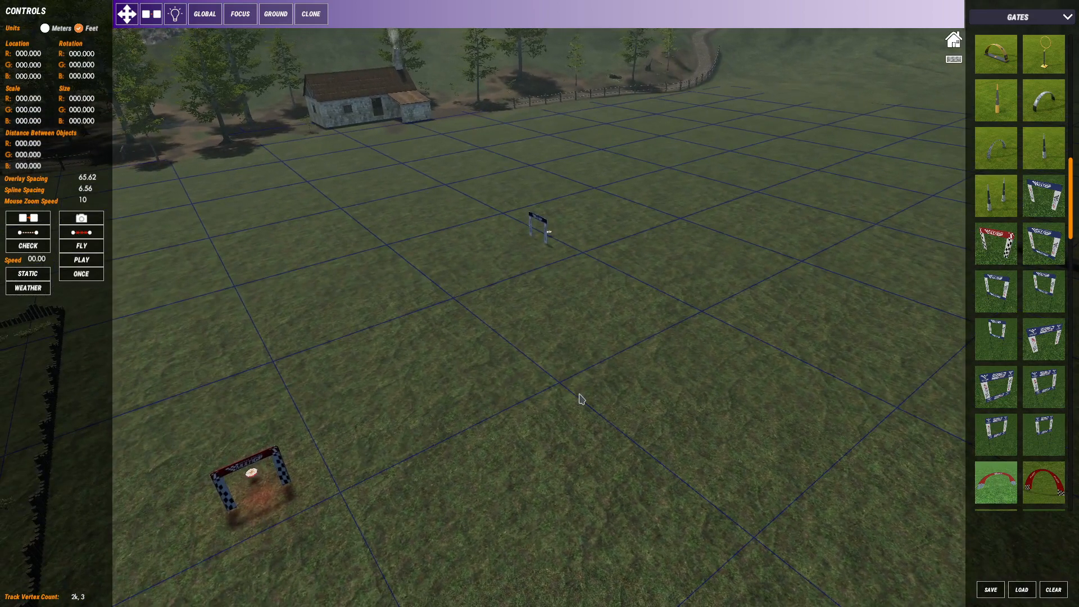
pyautogui.moveTo(510, 330); pyautogui.dragTo(771, 384, button='middle')
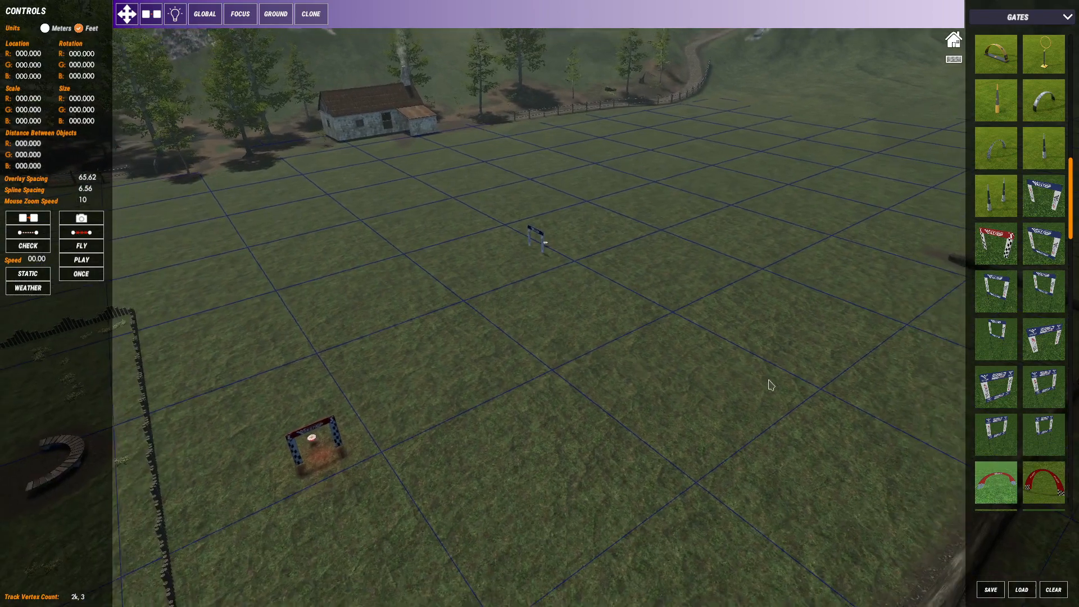
pyautogui.moveTo(771, 384); pyautogui.dragTo(727, 414, button='right')
pyautogui.moveTo(727, 414); pyautogui.dragTo(456, 483, button='middle')
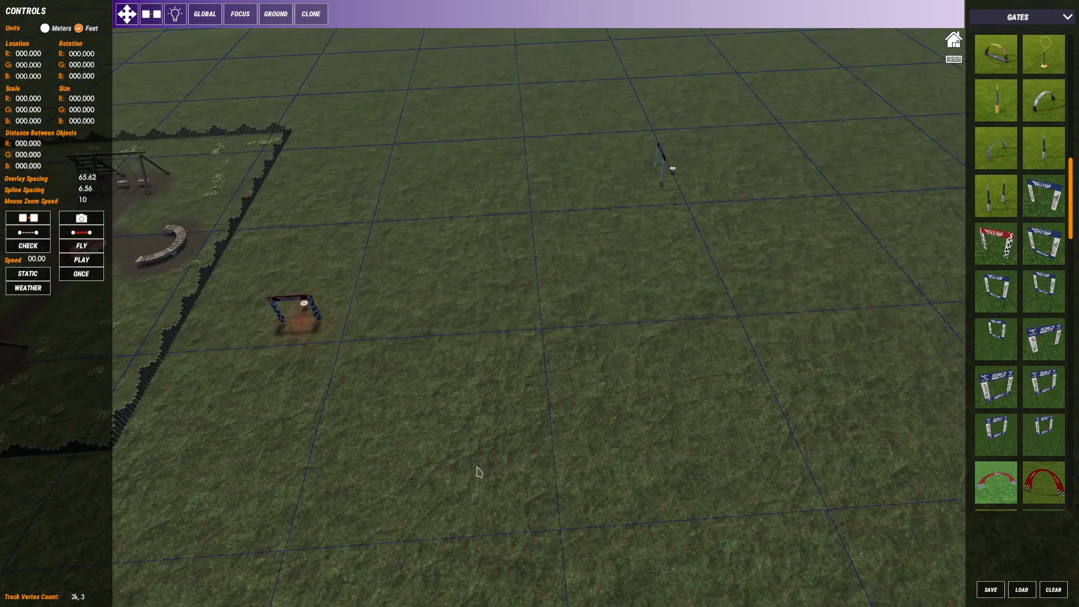
pyautogui.scroll(-5, 641, 390)
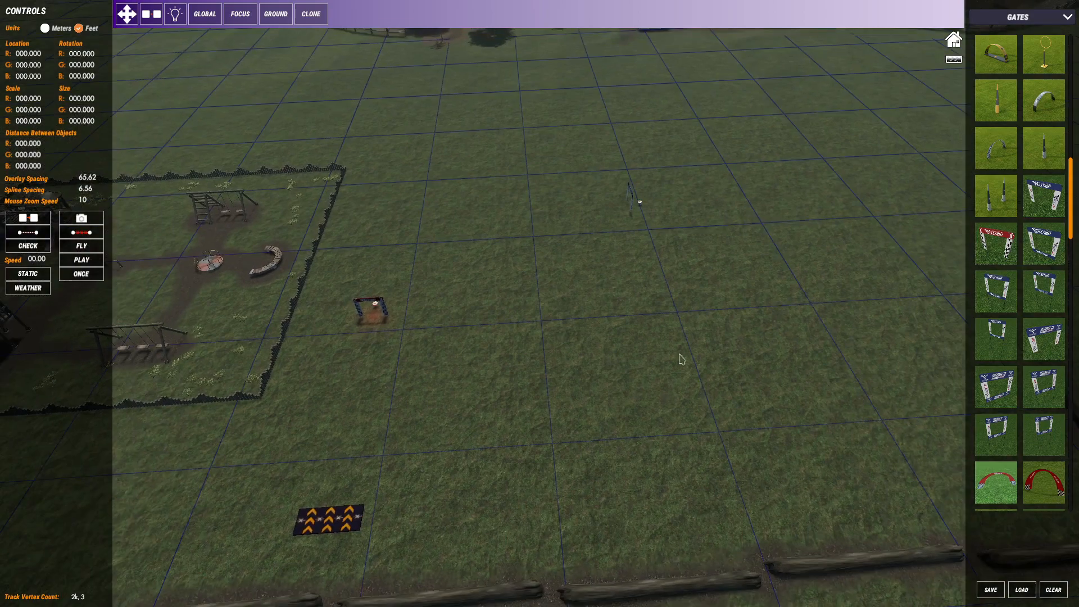
pyautogui.moveTo(680, 358); pyautogui.dragTo(680, 322, button='right')
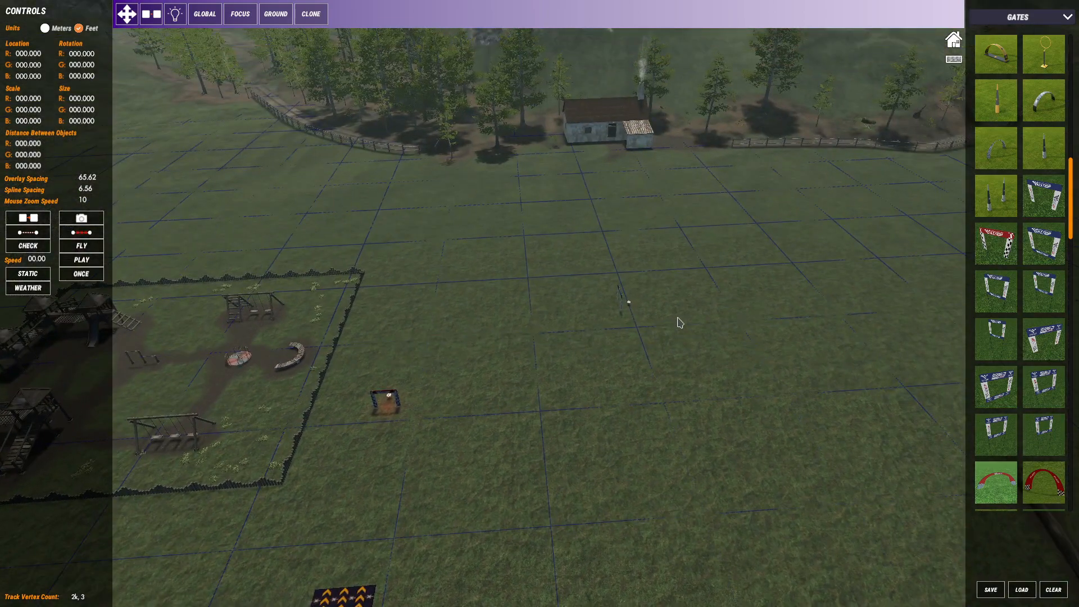
pyautogui.scroll(5, 626, 318)
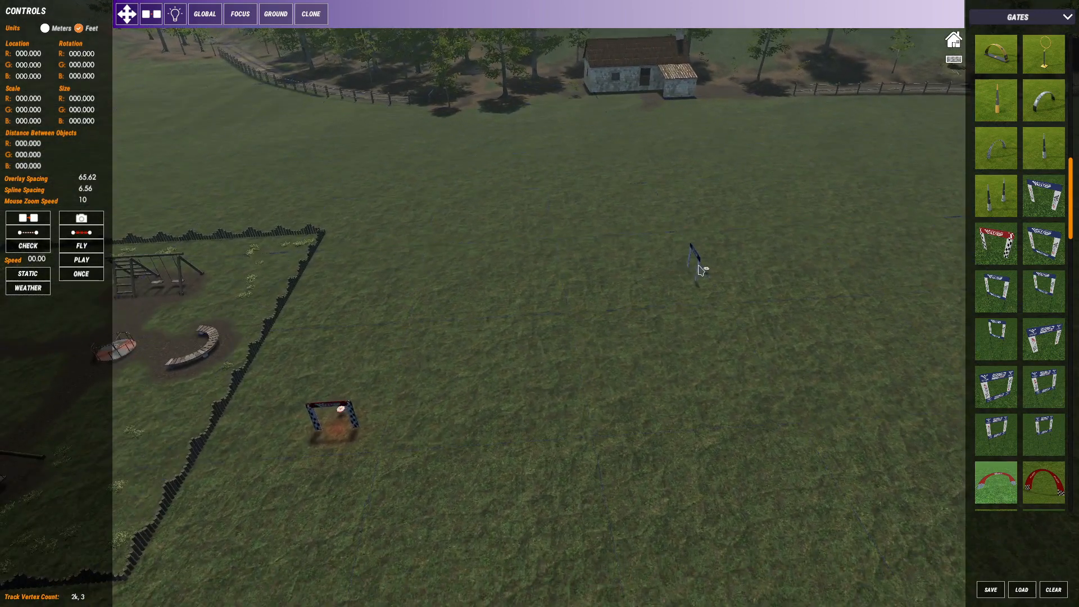
# Reposition the blue-topped gate, setting its R location to -50 and its B location to -90 feet
pyautogui.click(700, 271)
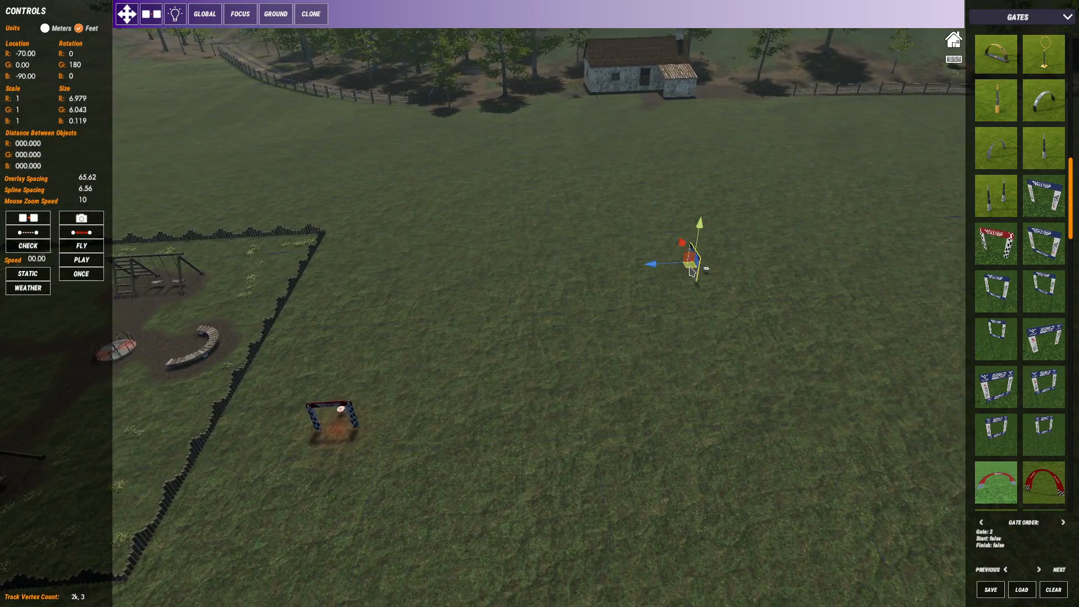
pyautogui.moveTo(692, 272); pyautogui.dragTo(377, 281)
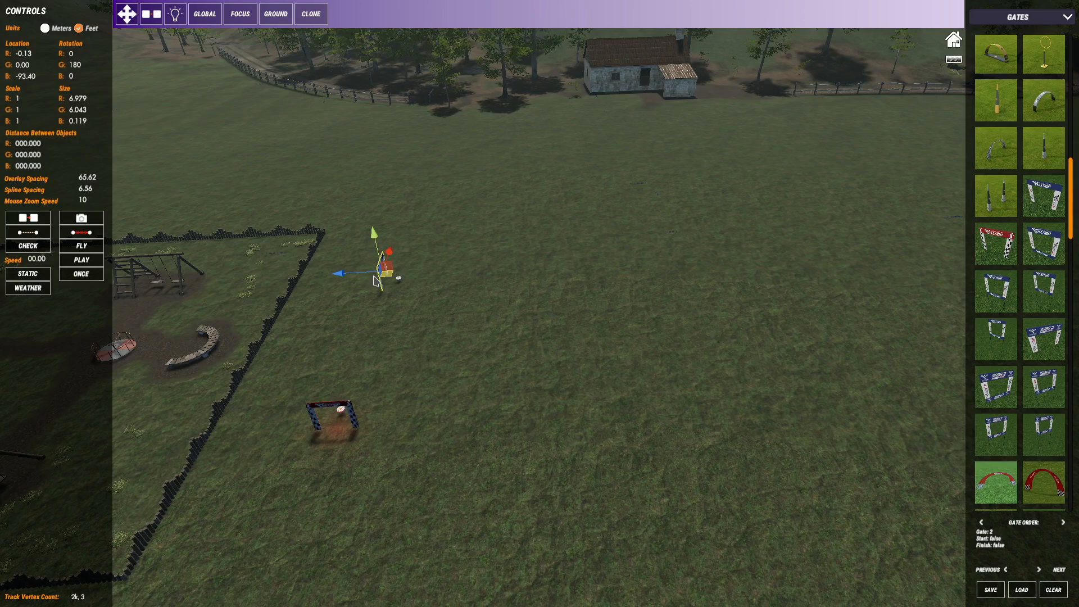
pyautogui.click(22, 54)
pyautogui.write('-50')
pyautogui.press('Return')
pyautogui.click(25, 76)
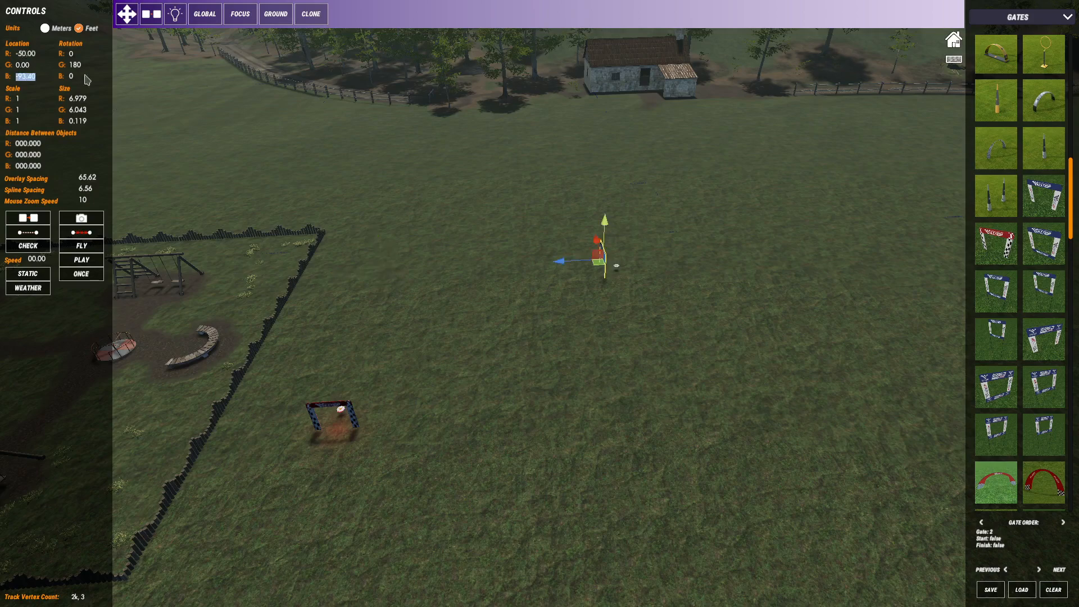
pyautogui.write('-90')
pyautogui.press('Return')
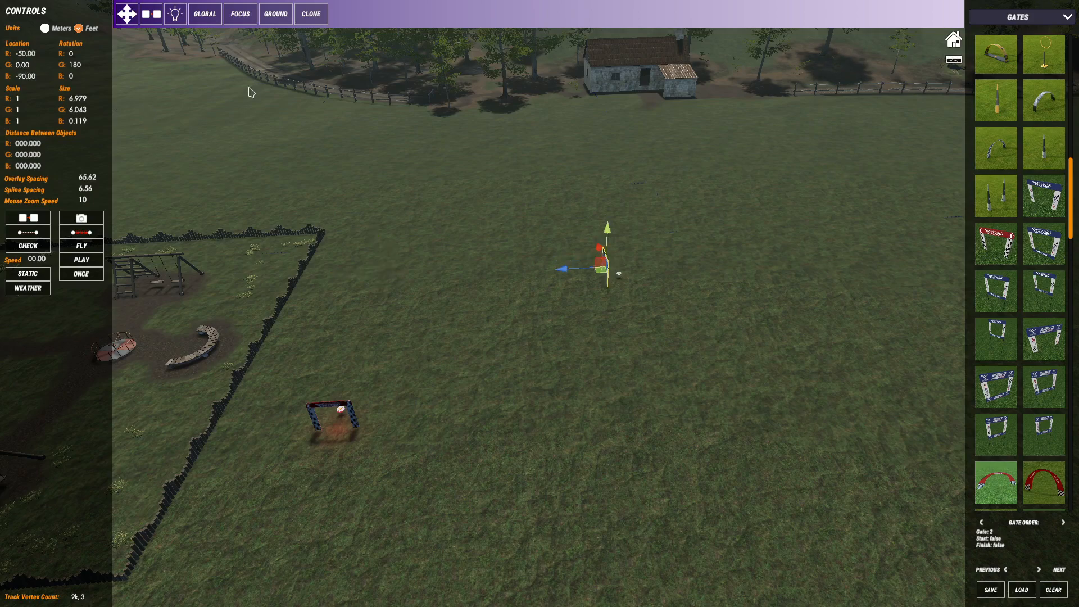
# Select the red-topped start gate and step to the next gate to check the gate order
pyautogui.click(680, 357)
pyautogui.moveTo(681, 357); pyautogui.dragTo(648, 339, button='right')
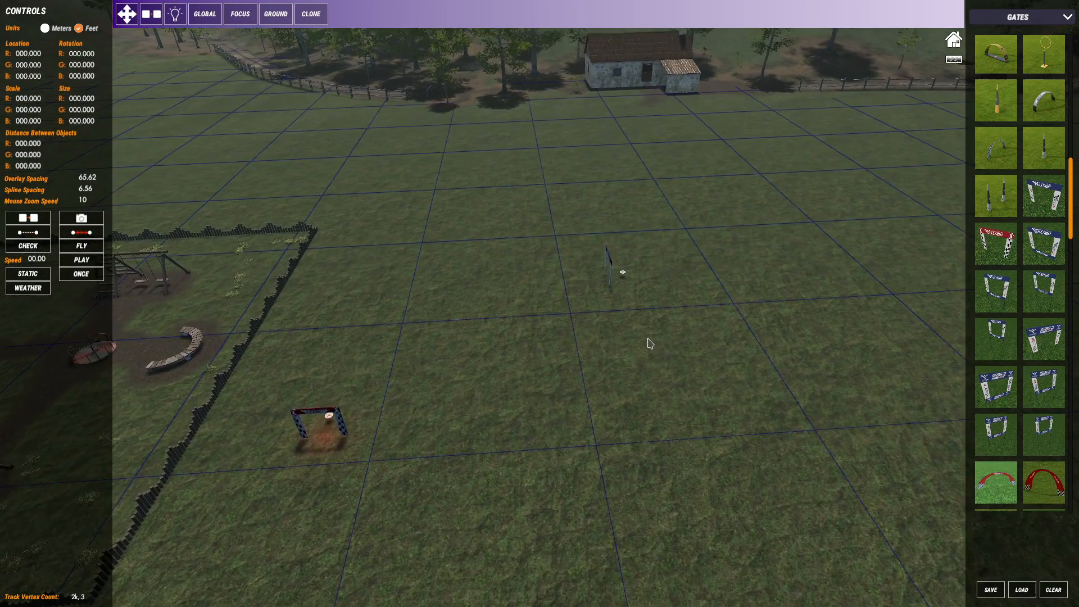
pyautogui.scroll(3, 650, 343)
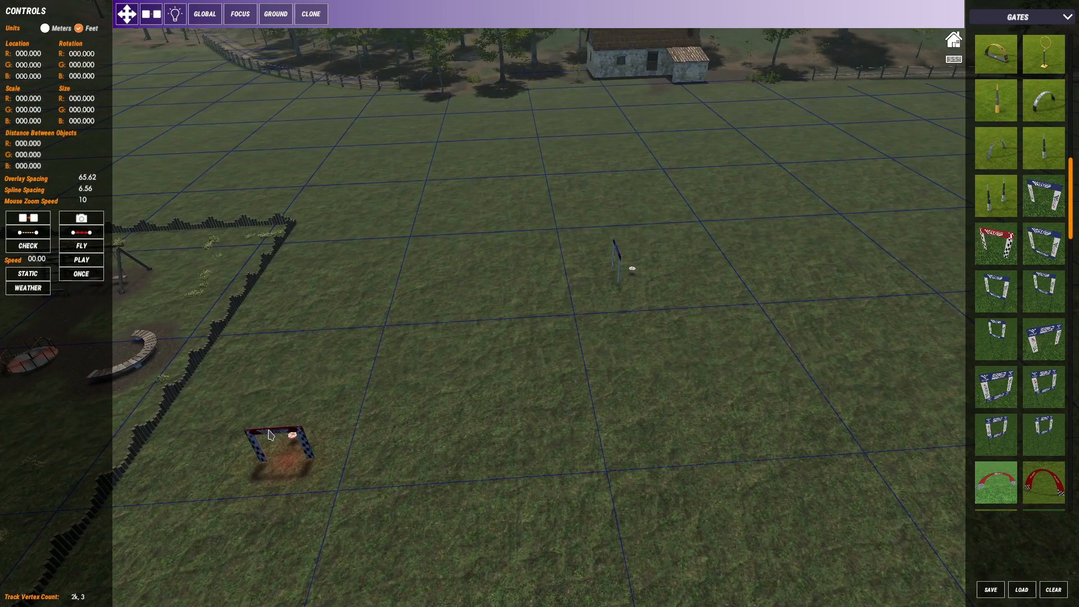
pyautogui.click(269, 434)
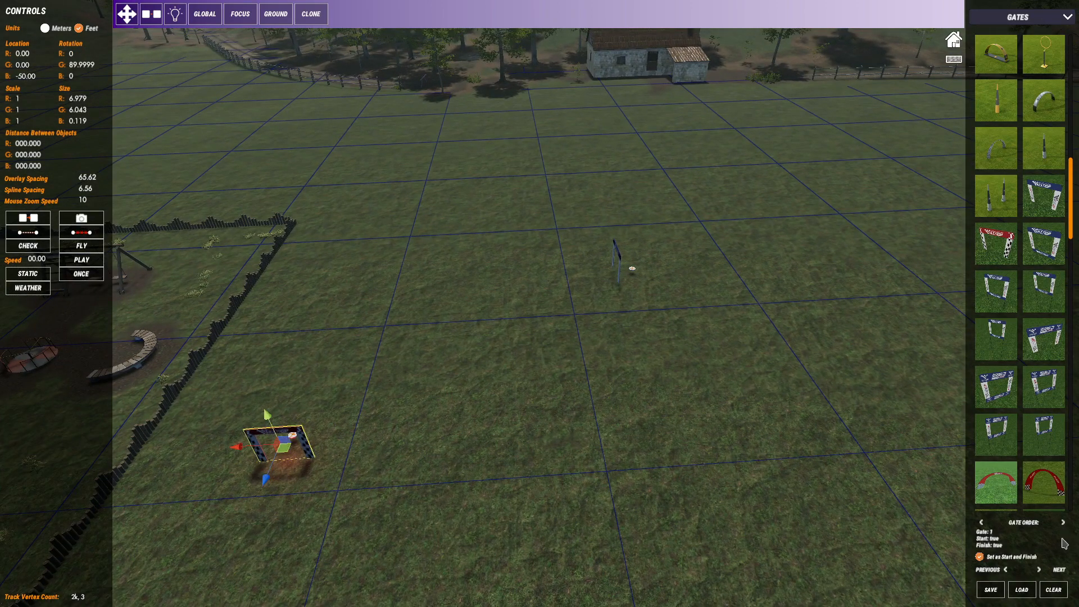
pyautogui.click(1041, 573)
pyautogui.click(322, 304)
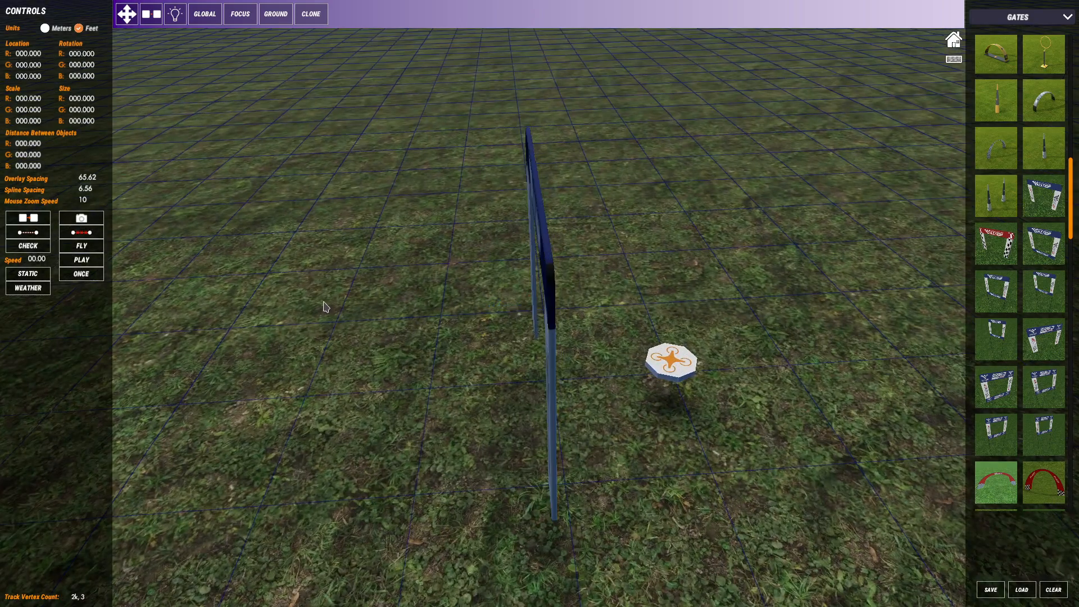
pyautogui.scroll(-3, 372, 307)
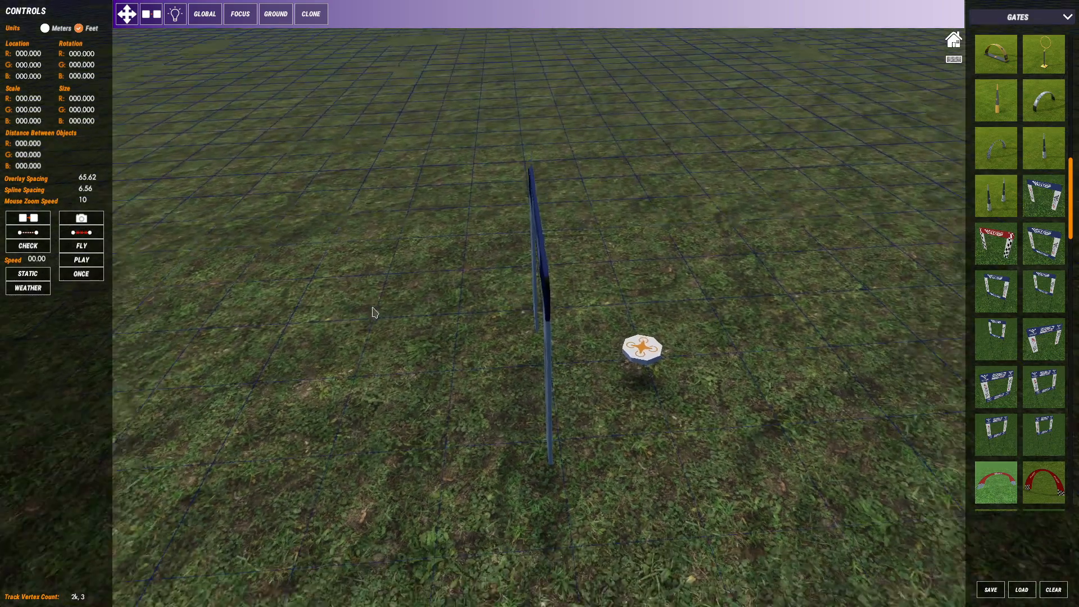
# Place a second blue-topped MultiGP gate beside the existing blue-topped gate
pyautogui.scroll(-3, 375, 313)
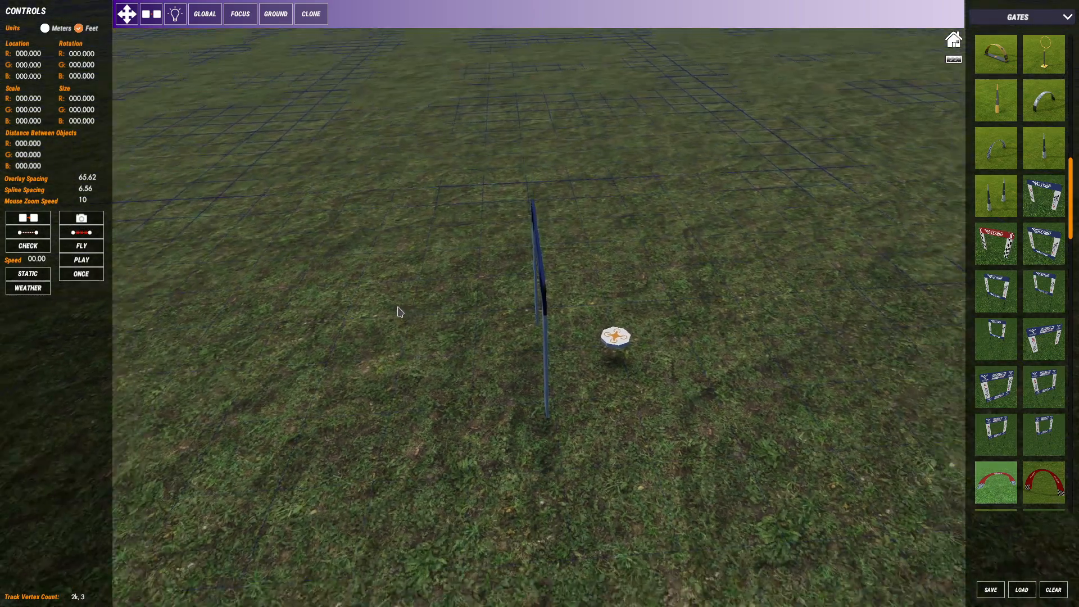
pyautogui.scroll(-2, 596, 235)
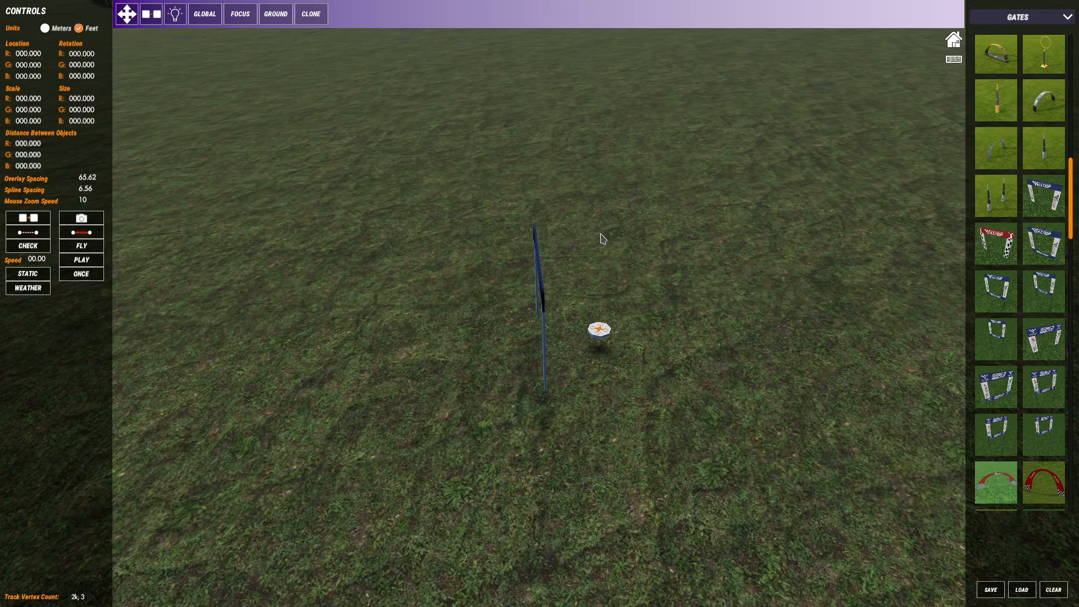
pyautogui.scroll(-2, 541, 267)
pyautogui.moveTo(477, 355); pyautogui.dragTo(825, 344, button='middle')
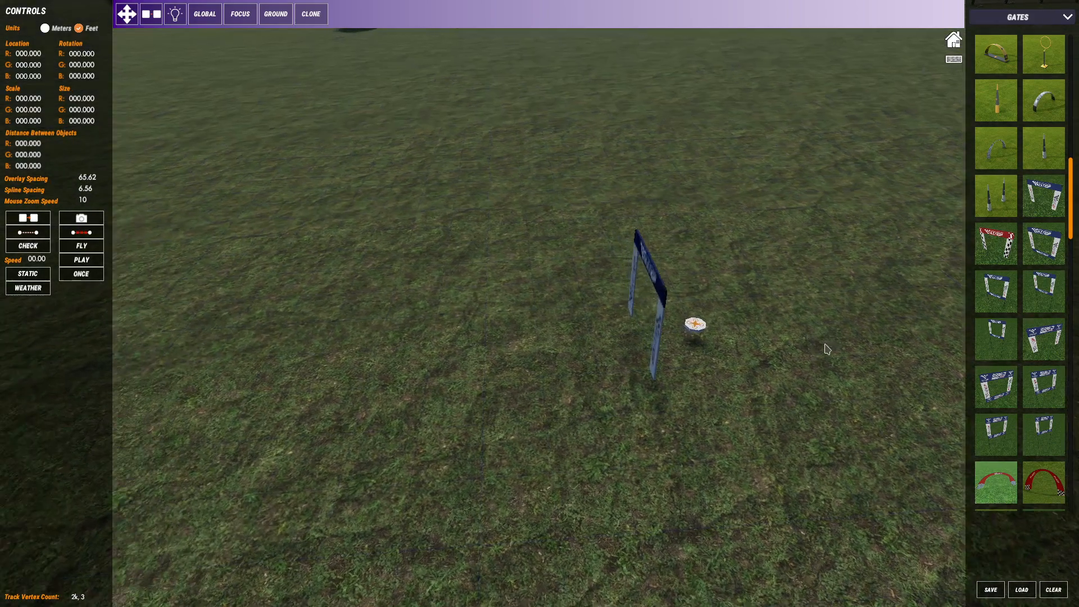
pyautogui.moveTo(825, 345); pyautogui.dragTo(682, 419, button='right')
pyautogui.moveTo(681, 419); pyautogui.dragTo(968, 355, button='middle')
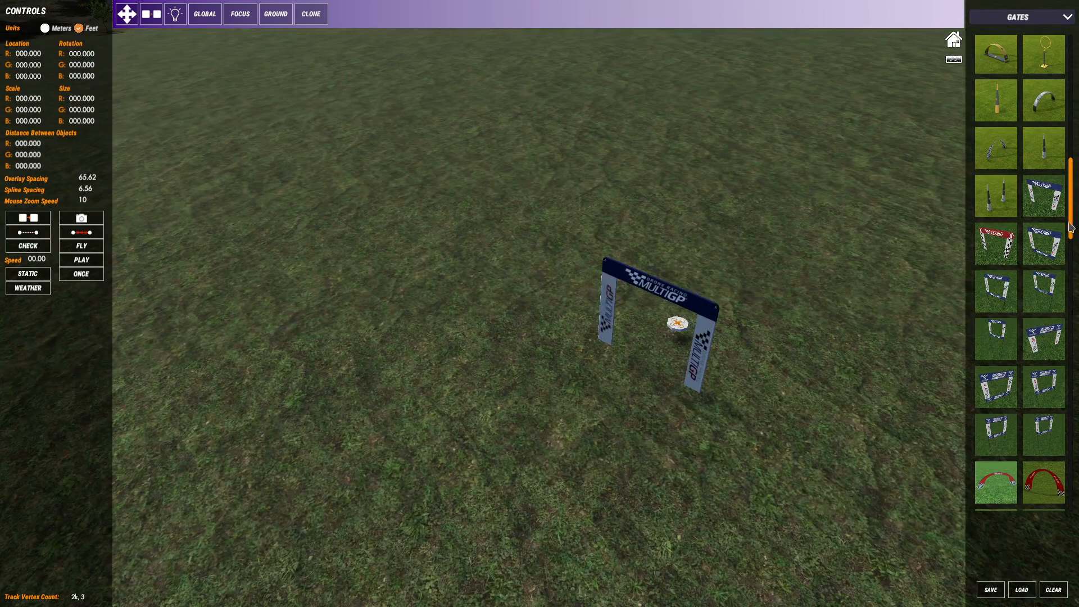
pyautogui.click(1050, 203)
pyautogui.click(536, 310)
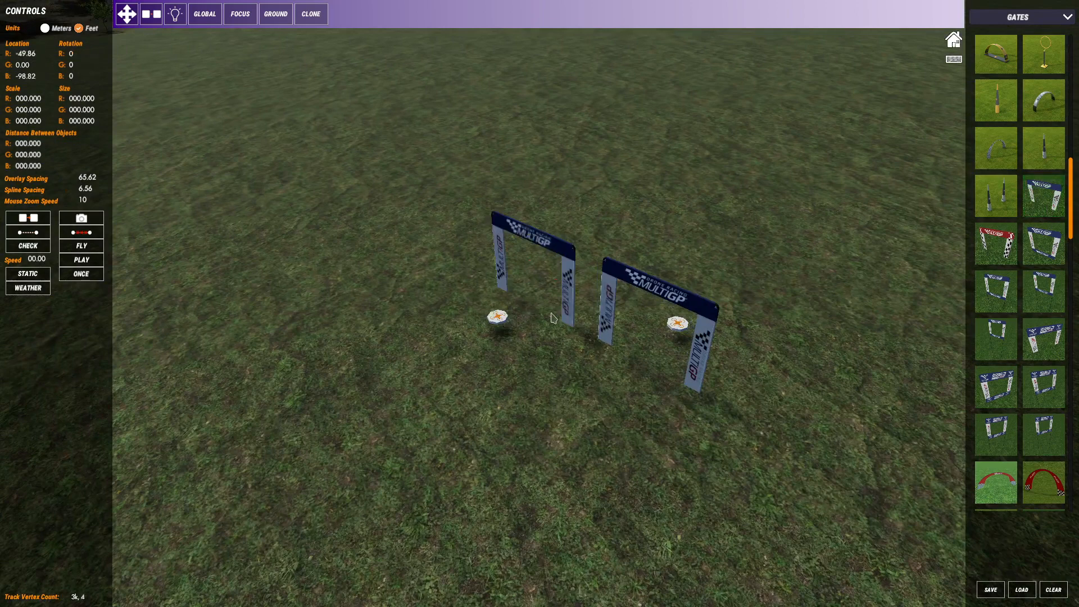
# Rotate the new gate to 180 on G and move its edge up against the neighbouring blue-topped gate
pyautogui.click(561, 254)
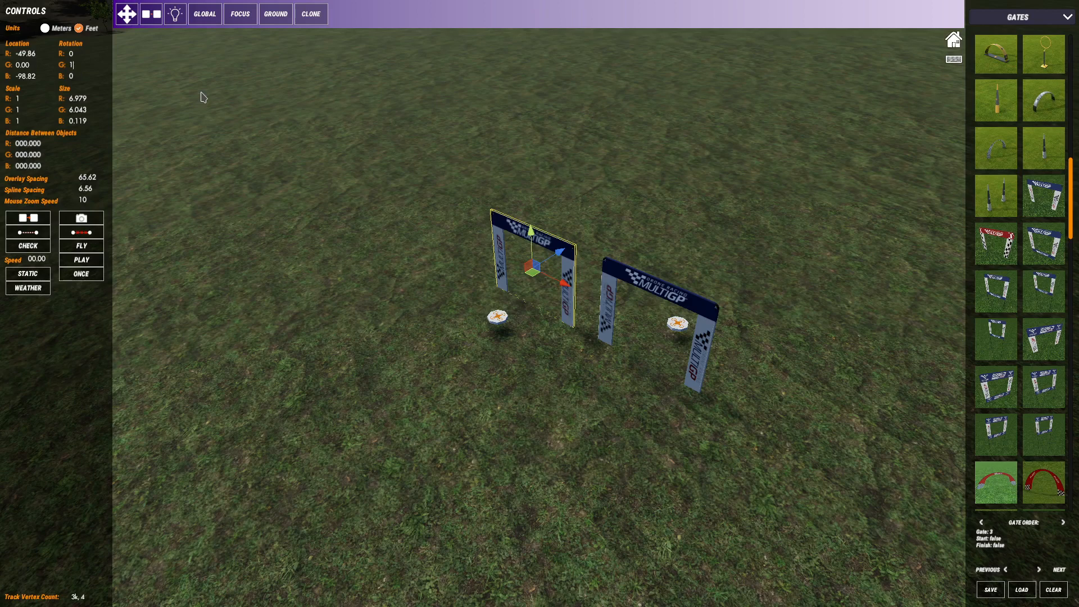
pyautogui.write('0')
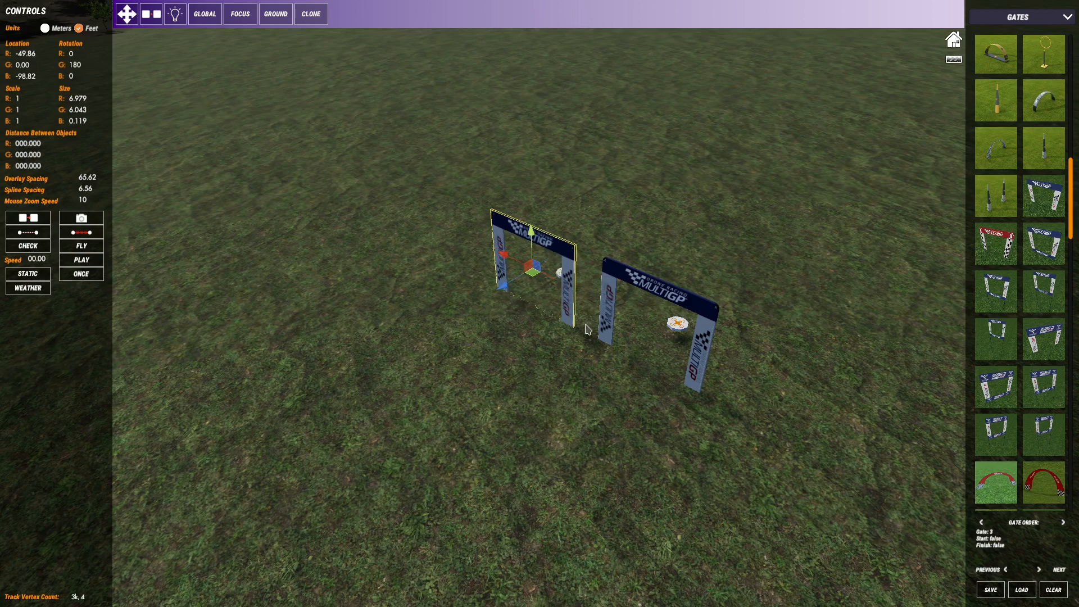
pyautogui.write('v')
pyautogui.moveTo(575, 327); pyautogui.dragTo(589, 330)
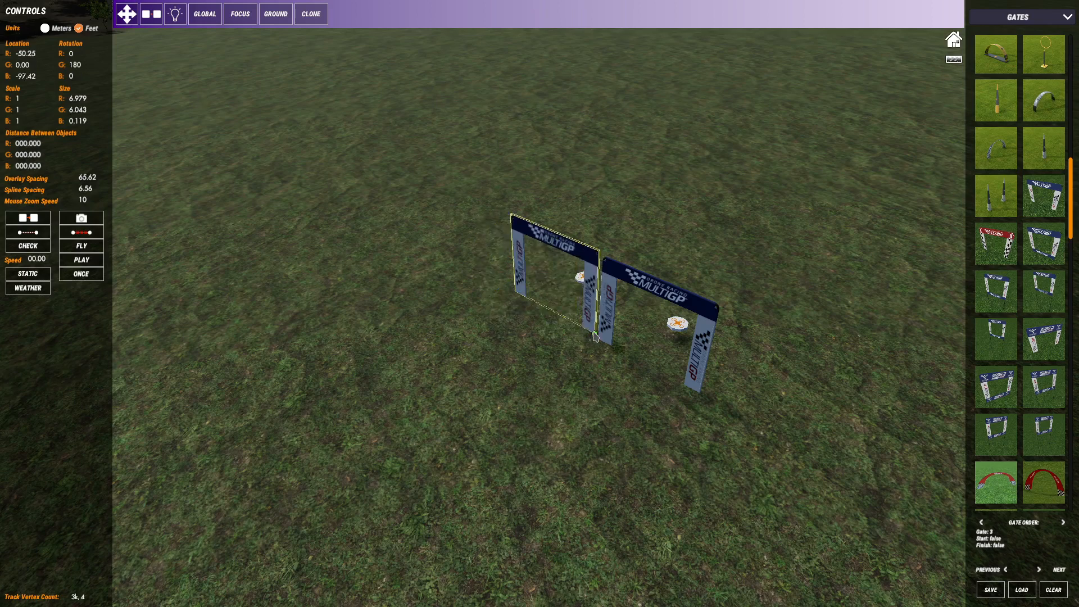
pyautogui.click(585, 387)
# Set the R location of the newly rotated gate to -50 feet to line it up with its neighbour
pyautogui.moveTo(584, 387); pyautogui.dragTo(789, 45, button='middle')
pyautogui.moveTo(657, 160); pyautogui.dragTo(637, 175, button='middle')
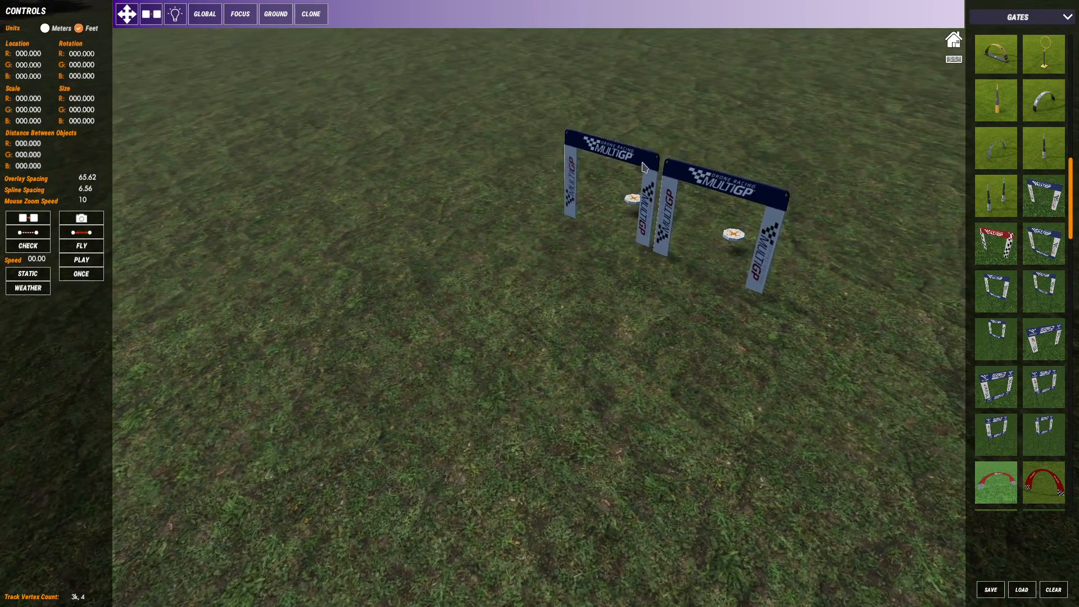
pyautogui.click(643, 167)
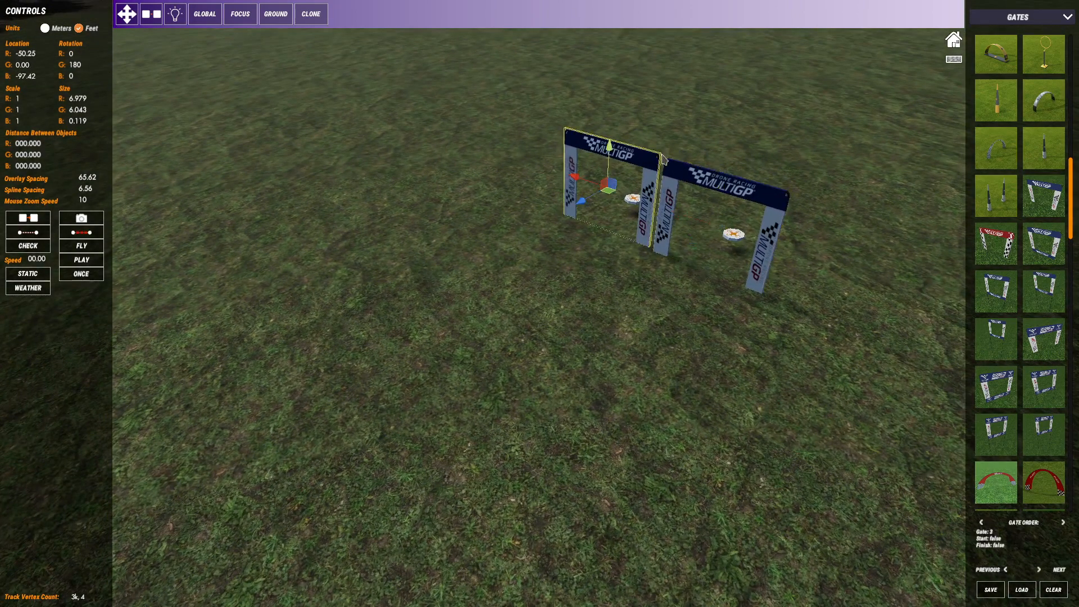
pyautogui.click(34, 54)
pyautogui.write('-50')
pyautogui.press('Return')
pyautogui.click(627, 299)
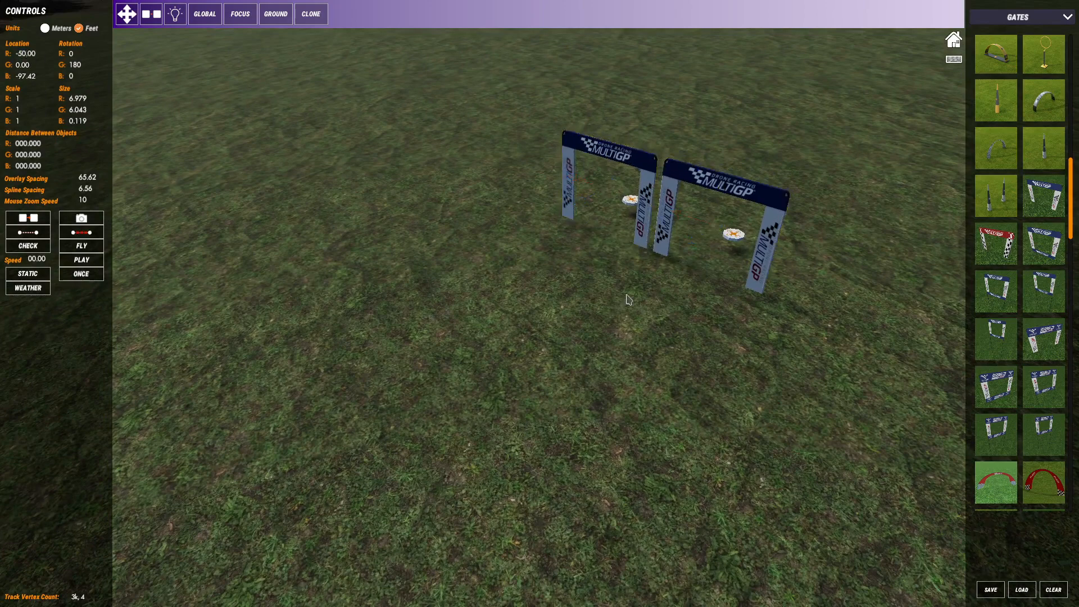
# Slide the second gate along B to about -97.08 feet so it sits flush against the neighbouring gate
pyautogui.moveTo(628, 298); pyautogui.dragTo(599, 323, button='middle')
pyautogui.click(596, 292)
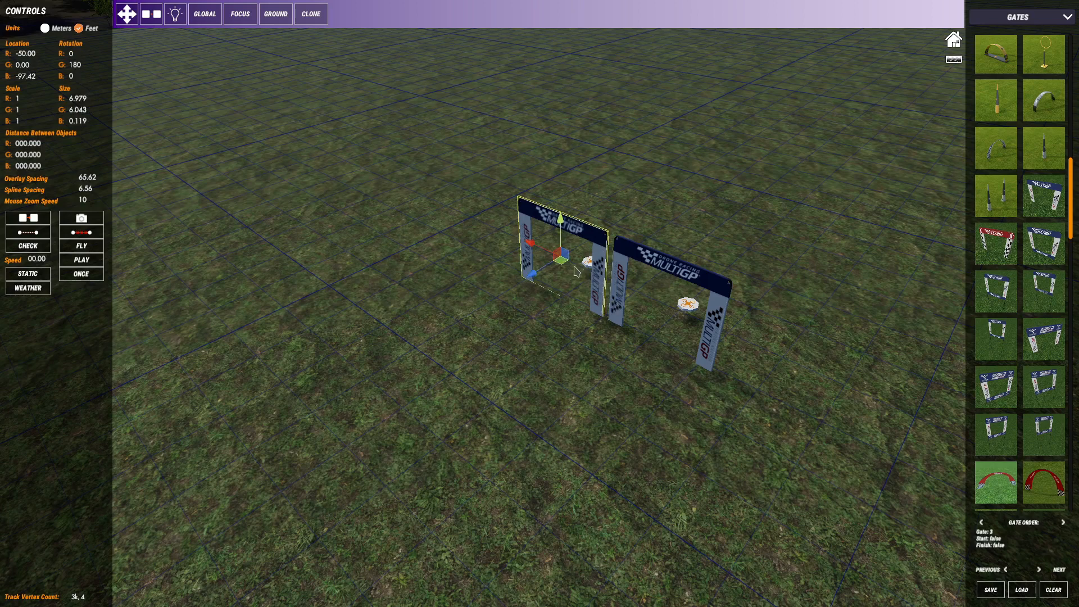
pyautogui.moveTo(534, 249); pyautogui.dragTo(538, 251)
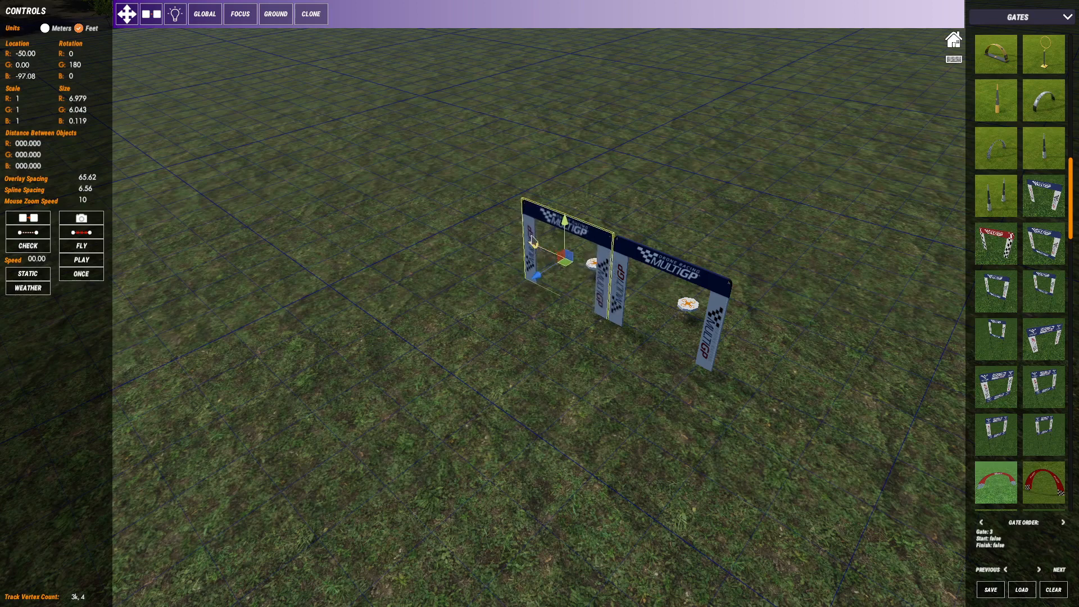
pyautogui.click(740, 338)
# Save the track under a name made of the author's handle followed by "- Scratch"
pyautogui.scroll(2, 740, 338)
pyautogui.scroll(-4, 777, 342)
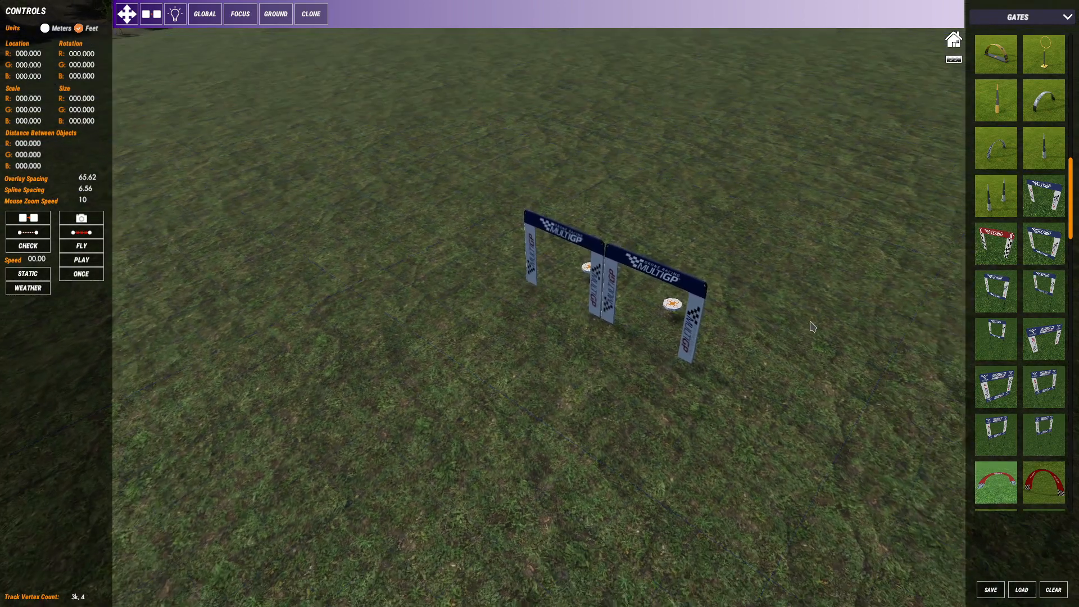
pyautogui.moveTo(613, 184); pyautogui.dragTo(450, 268, button='middle')
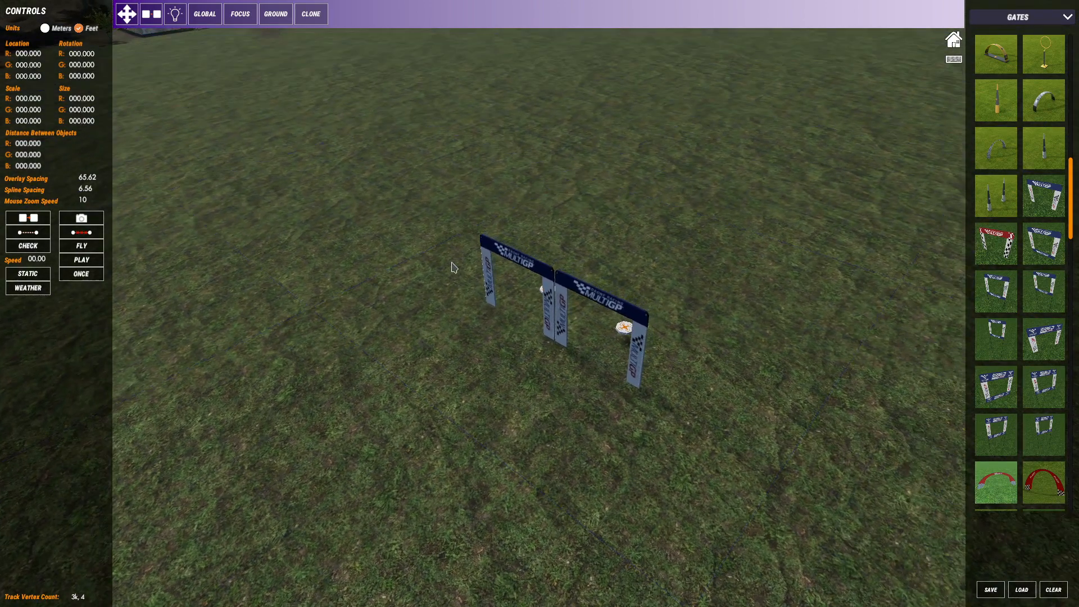
pyautogui.click(991, 589)
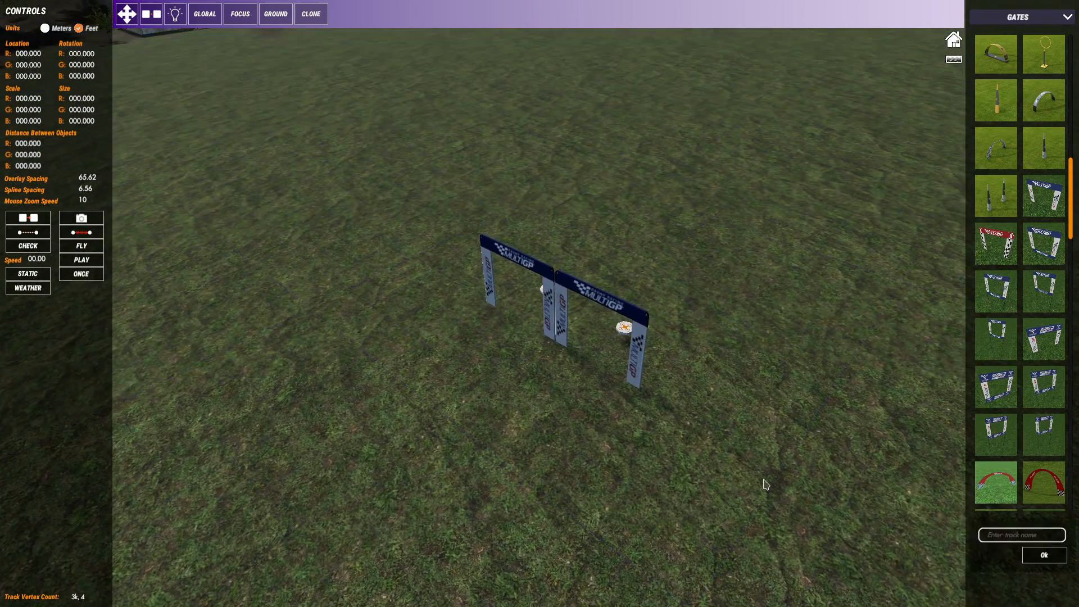
pyautogui.click(1013, 536)
pyautogui.write('Joebrainer - Scratch')
pyautogui.click(1041, 557)
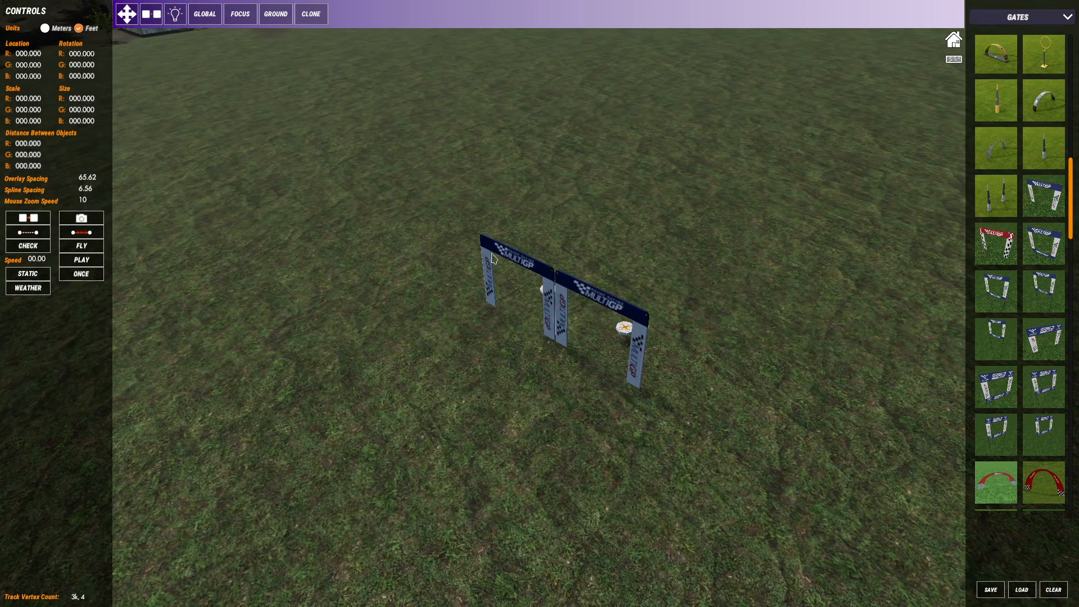
# Place another blue-topped MultiGP gate beyond the pair toward the stone building, at about R -85.85 and B -134.84 feet
pyautogui.moveTo(746, 335); pyautogui.dragTo(756, 301, button='middle')
pyautogui.moveTo(581, 298); pyautogui.dragTo(650, 292, button='middle')
pyautogui.moveTo(803, 290); pyautogui.dragTo(765, 333, button='middle')
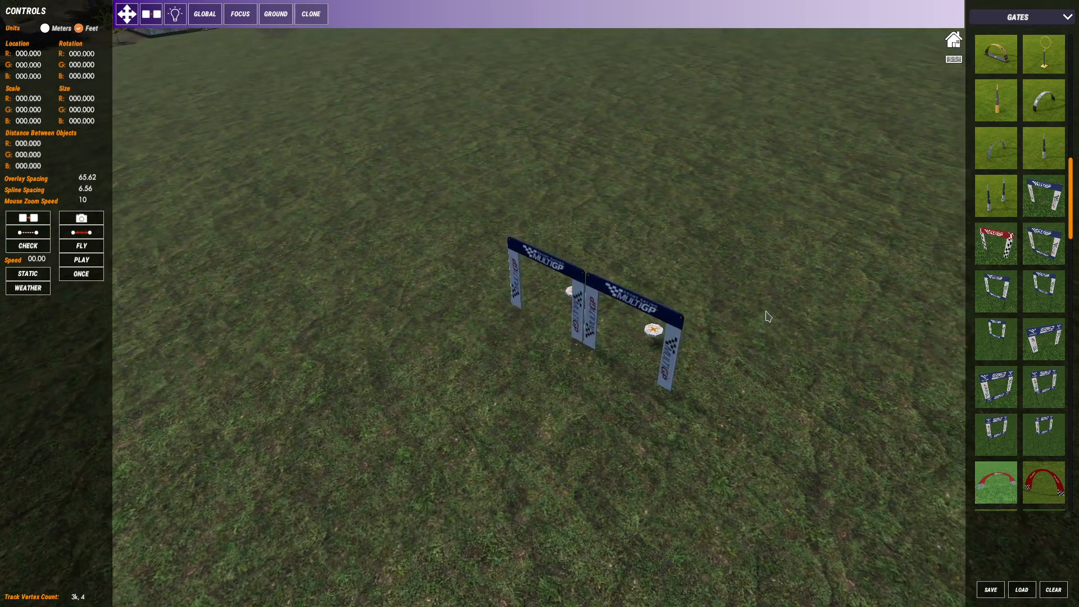
pyautogui.scroll(3, 765, 317)
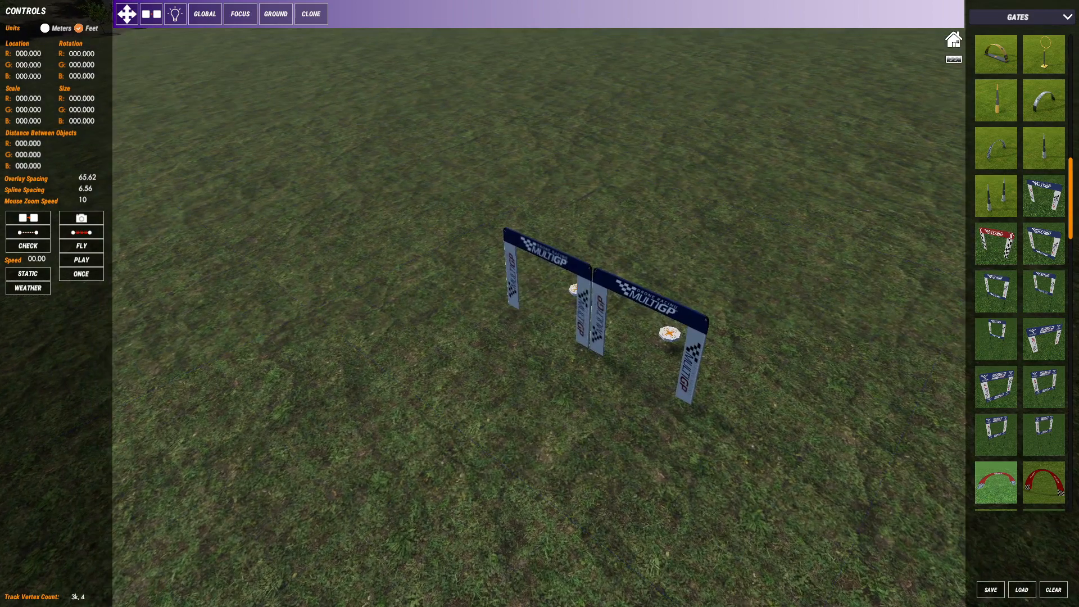
pyautogui.scroll(-2, 602, 220)
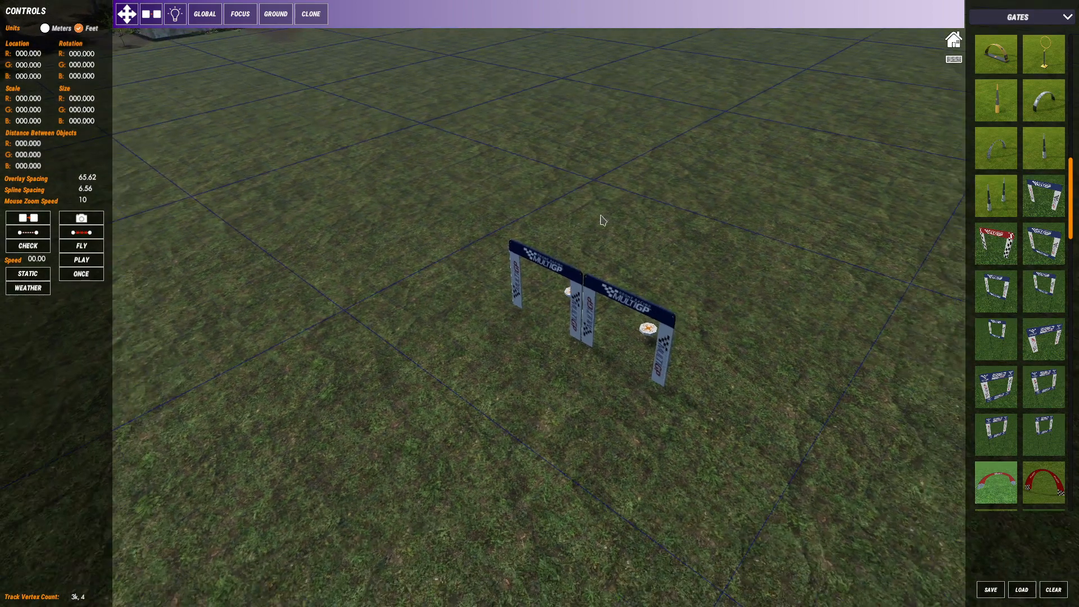
pyautogui.moveTo(697, 160); pyautogui.dragTo(635, 346, button='middle')
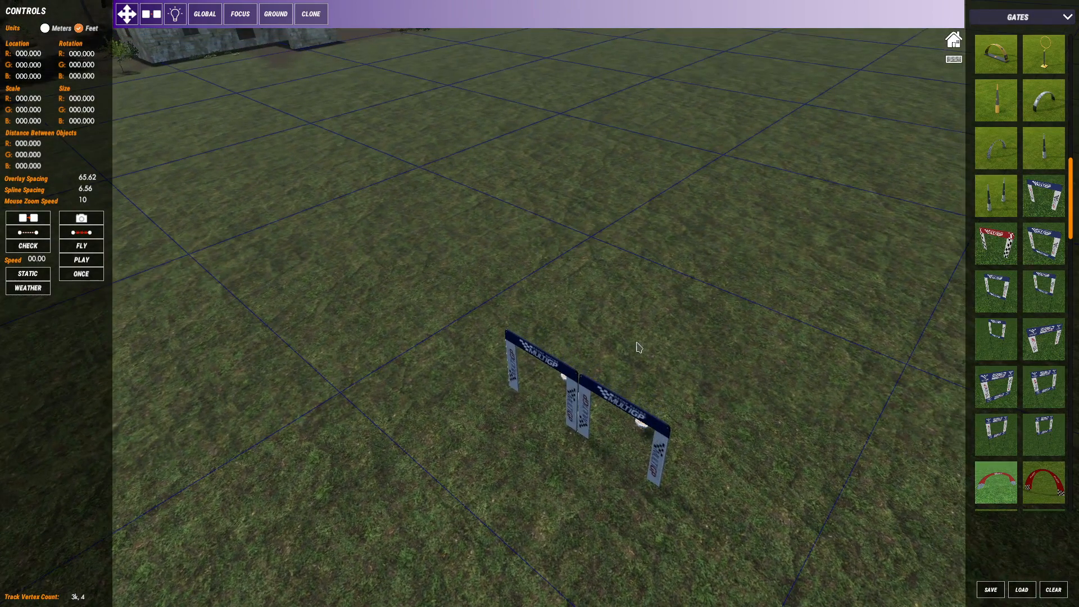
pyautogui.scroll(-2, 597, 315)
pyautogui.moveTo(597, 315); pyautogui.dragTo(780, 398, button='middle')
pyautogui.moveTo(1050, 198); pyautogui.dragTo(518, 191)
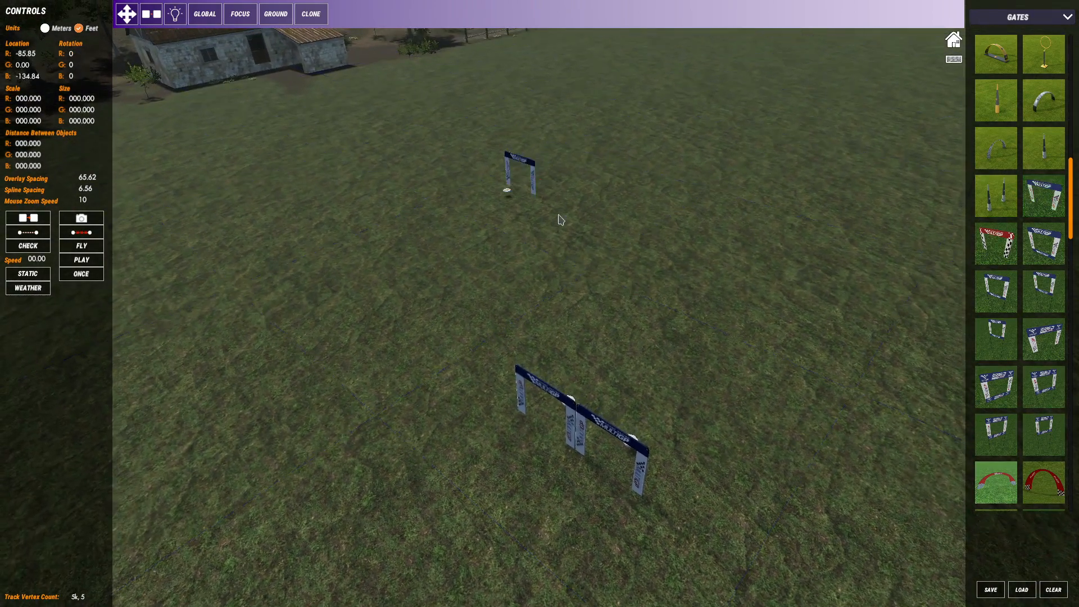
# Set the far gate's G rotation to 90
pyautogui.click(70, 66)
pyautogui.write('90')
pyautogui.press('Return')
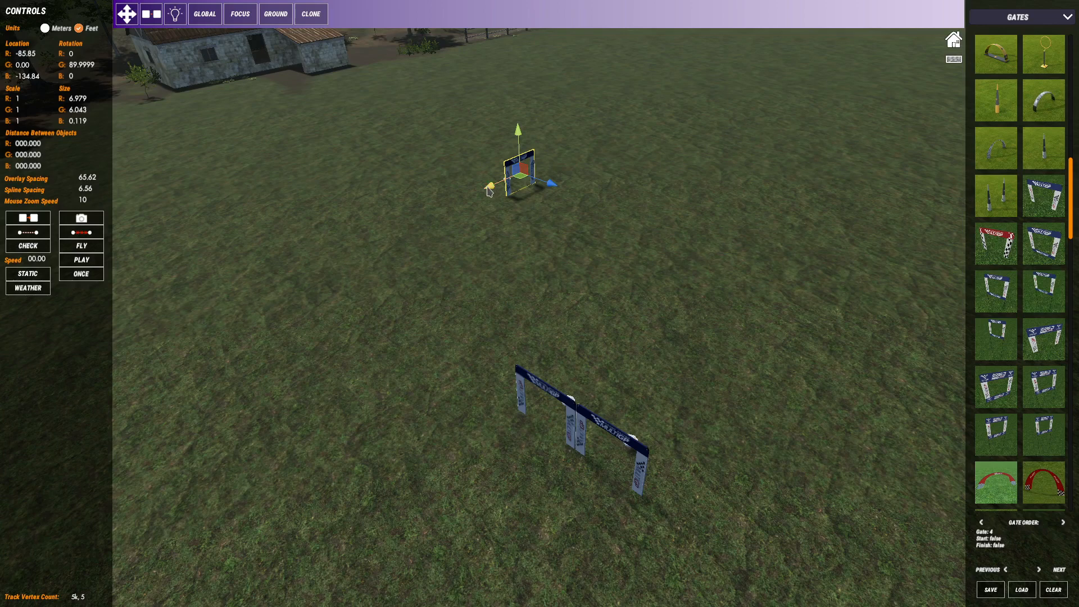
# Set the far gate's R location to -90 and its B location to -140 feet
pyautogui.moveTo(489, 185); pyautogui.dragTo(474, 191)
pyautogui.click(35, 53)
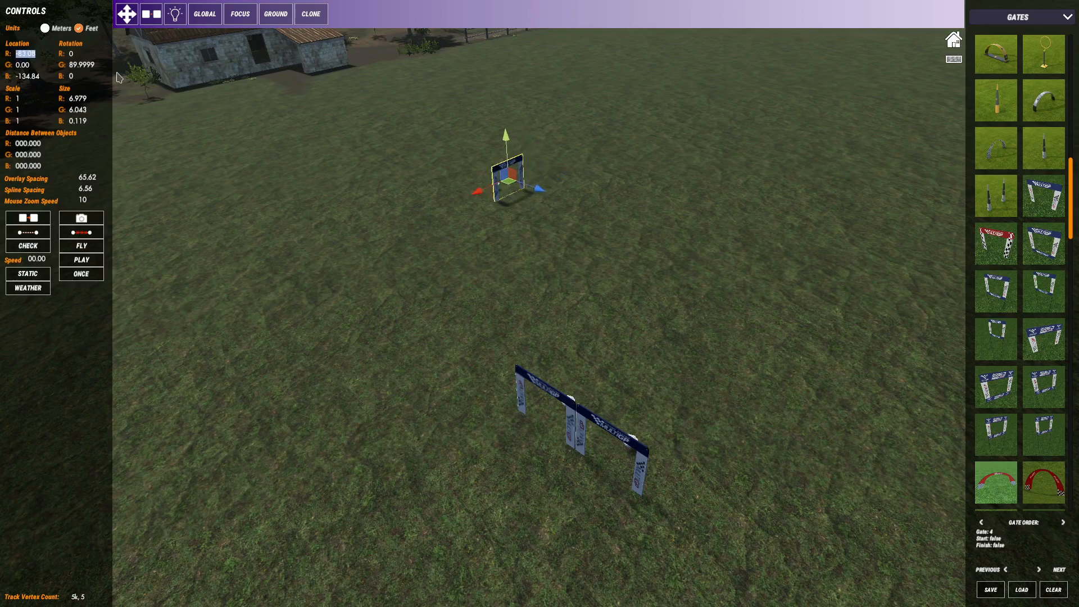
pyautogui.write('-90')
pyautogui.press('Return')
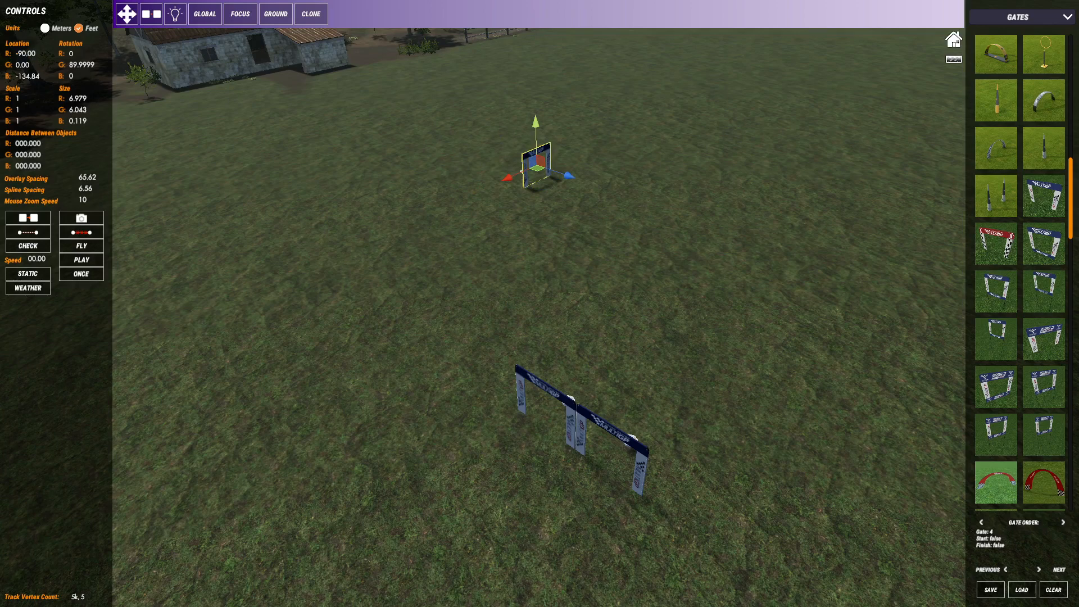
pyautogui.click(23, 79)
pyautogui.press('BackSpace')
pyautogui.press('Return')
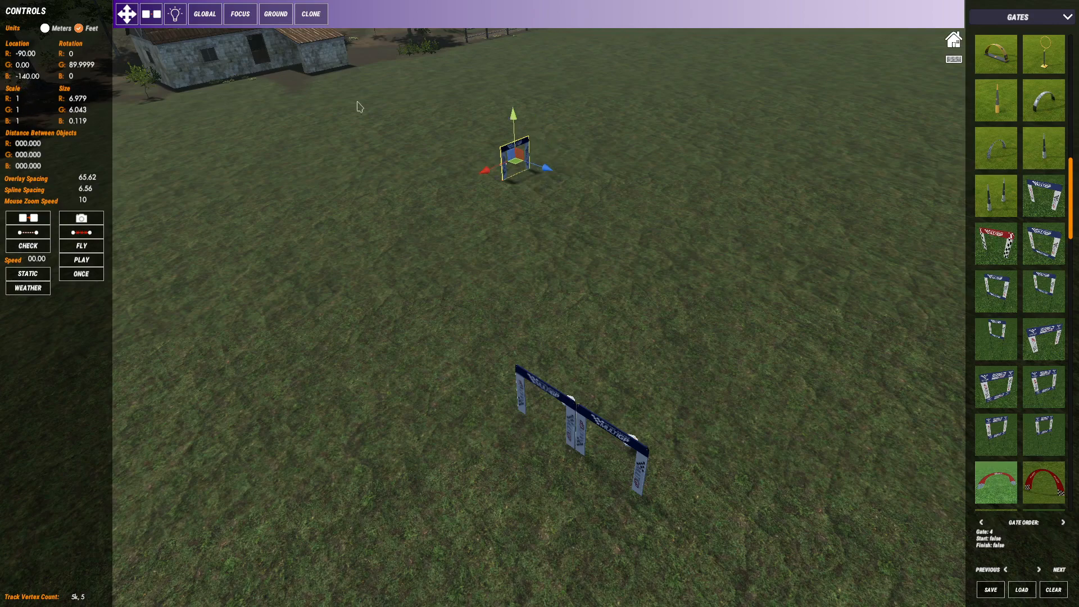
pyautogui.scroll(2, 689, 163)
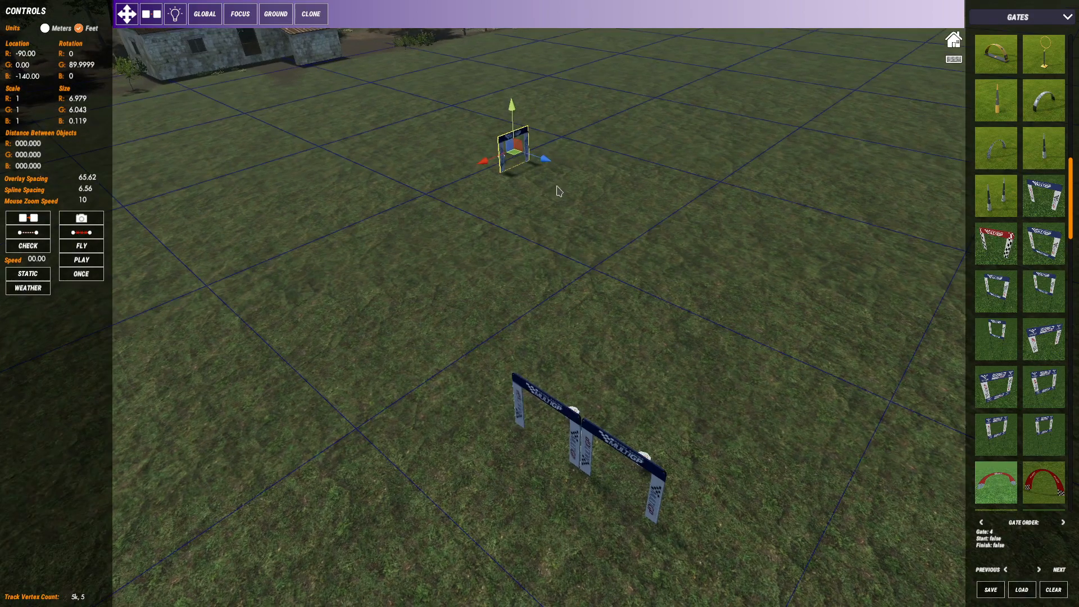
pyautogui.click(557, 187)
# Place a blue MultiGP banner from the Barriers category beside the far gate, at about R -95.02 and B -134.61 feet
pyautogui.moveTo(557, 186)
pyautogui.mouseDown(button='middle')
pyautogui.moveTo(571, 361)
pyautogui.moveTo(562, 393)
pyautogui.mouseUp(button='middle')
pyautogui.moveTo(521, 199); pyautogui.dragTo(629, 368, button='middle')
pyautogui.scroll(3, 544, 198)
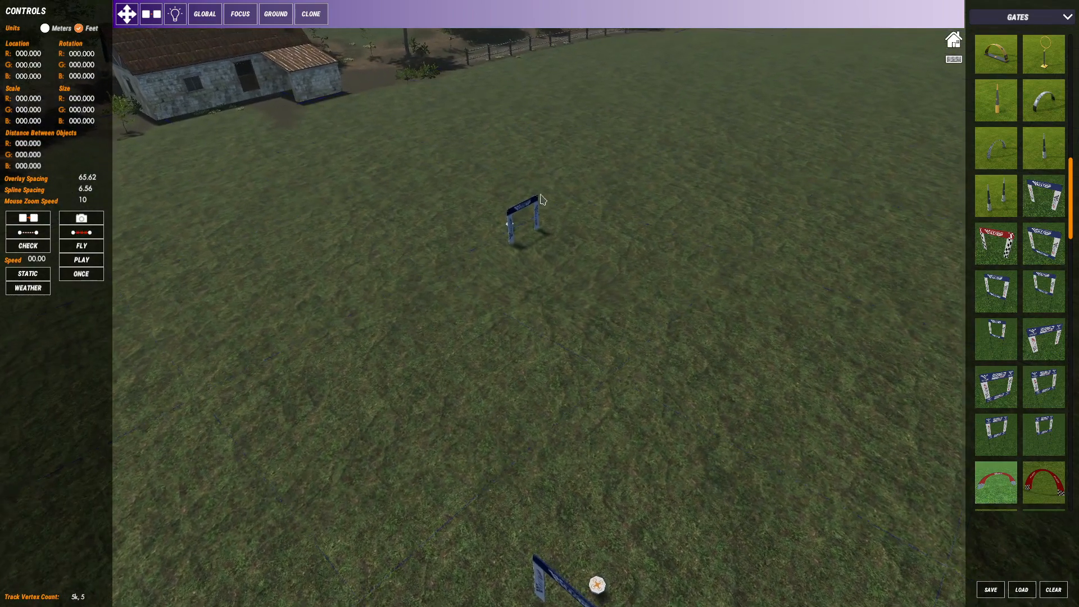
pyautogui.moveTo(565, 197); pyautogui.dragTo(571, 231, button='middle')
pyautogui.click(1017, 18)
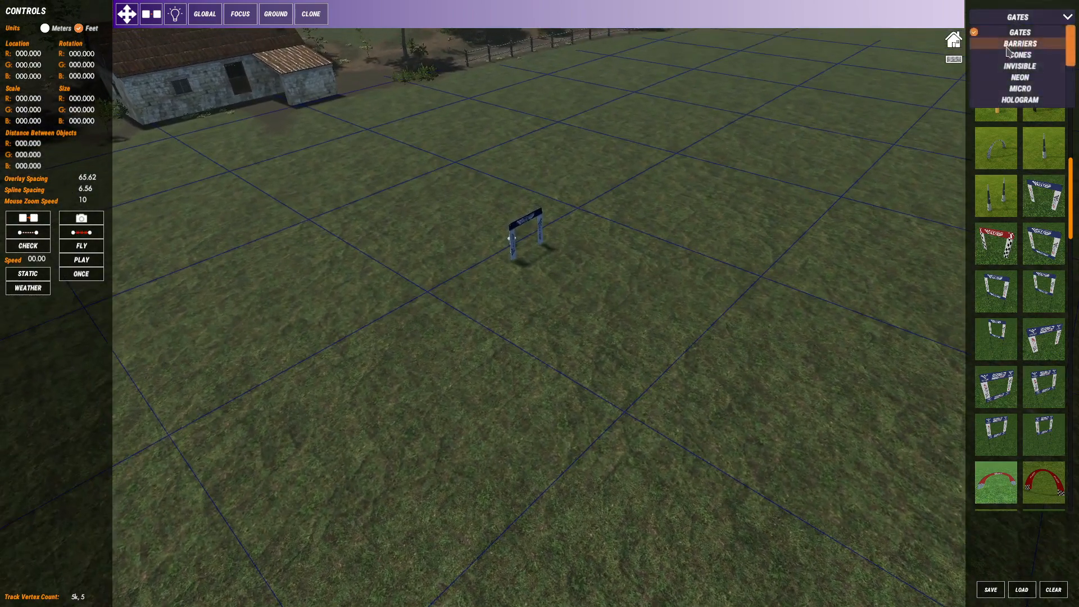
pyautogui.click(1017, 42)
pyautogui.scroll(8, 1036, 344)
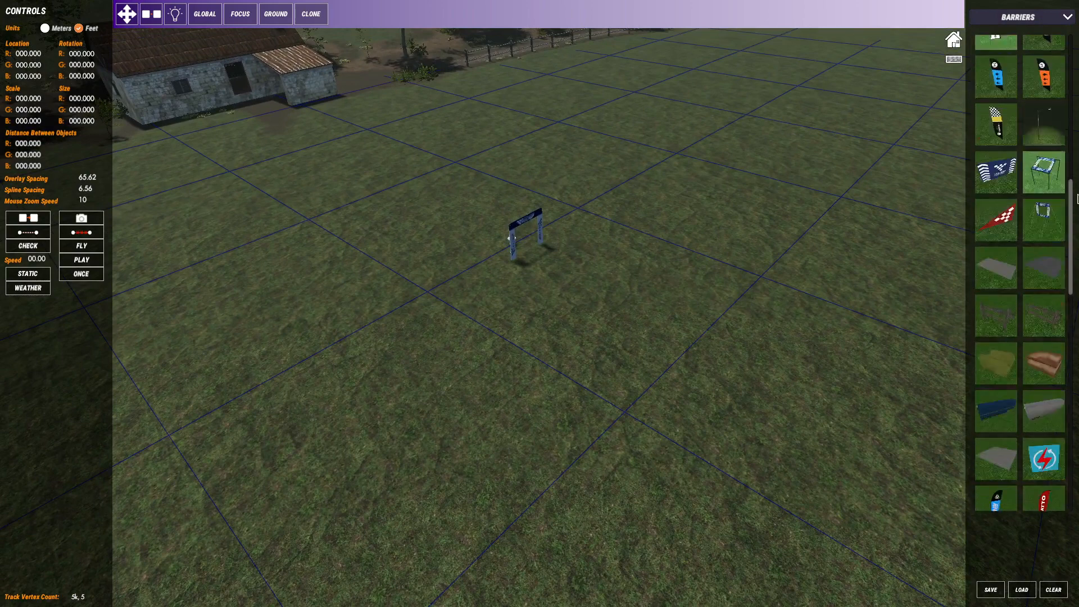
pyautogui.moveTo(996, 384); pyautogui.dragTo(605, 253)
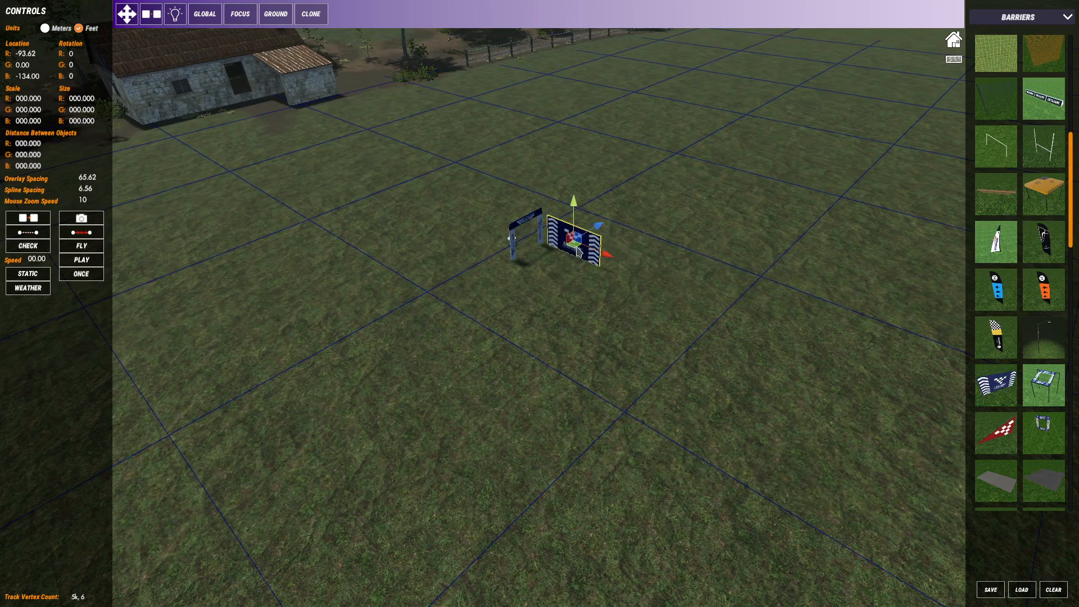
pyautogui.scroll(3, 607, 240)
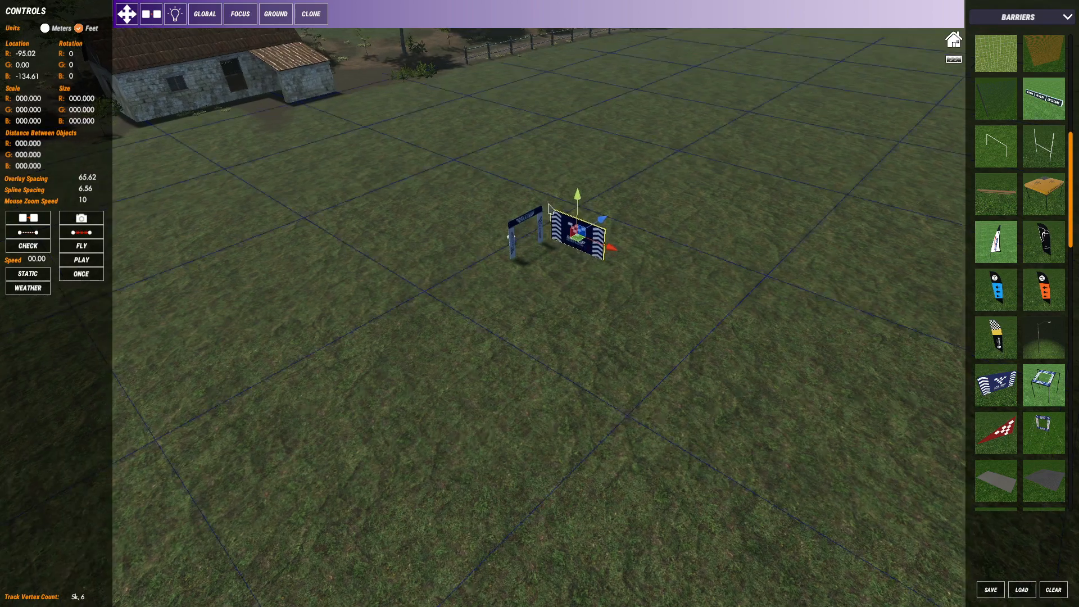
# Move the blue MultiGP banner up against the side of the far gate, to about R -93.69 and B -134.87 feet
pyautogui.moveTo(633, 239); pyautogui.dragTo(711, 531, button='middle')
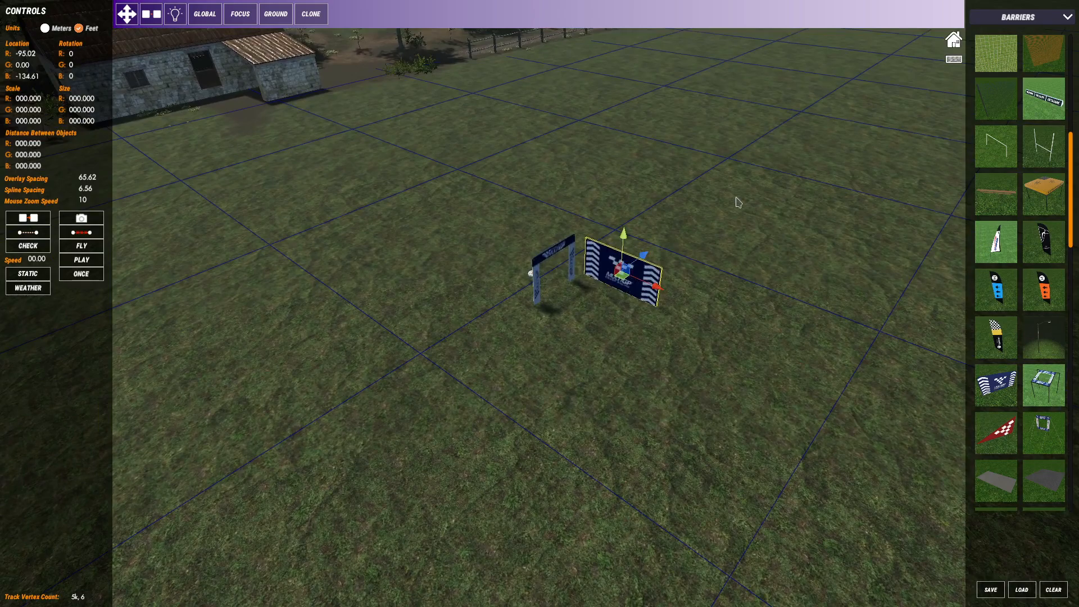
pyautogui.moveTo(736, 197); pyautogui.dragTo(718, 279, button='right')
pyautogui.moveTo(717, 280); pyautogui.dragTo(598, 246, button='middle')
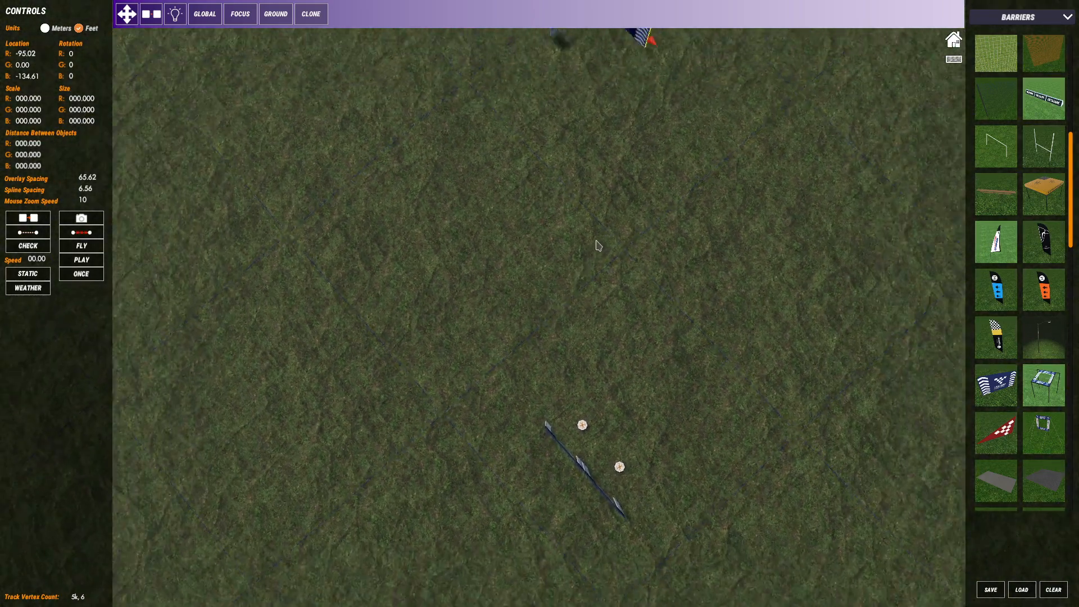
pyautogui.scroll(-1, 622, 236)
pyautogui.moveTo(629, 321); pyautogui.dragTo(628, 261, button='middle')
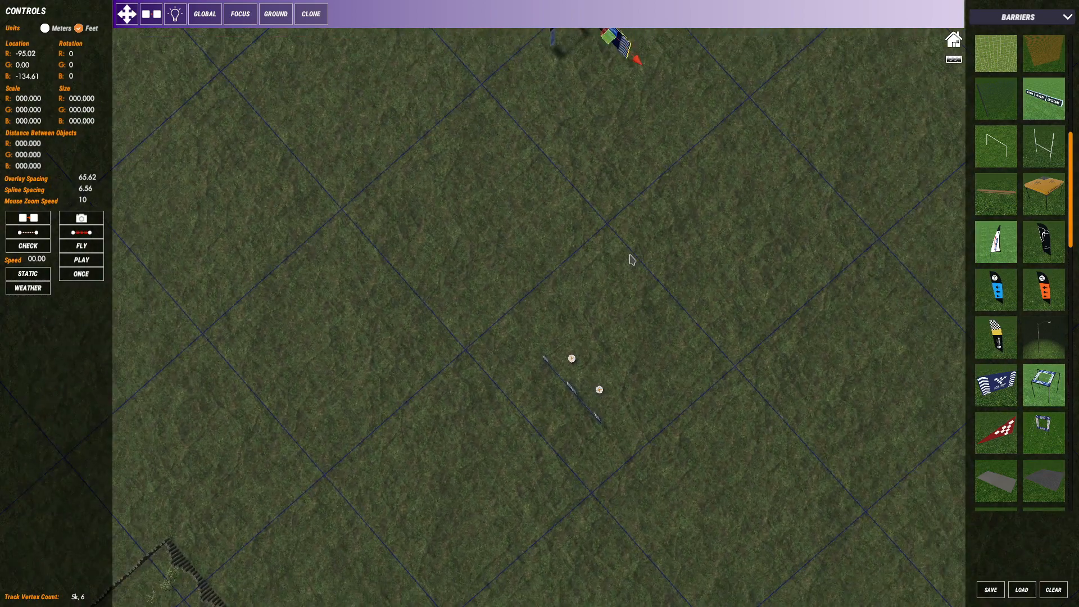
pyautogui.scroll(1, 629, 260)
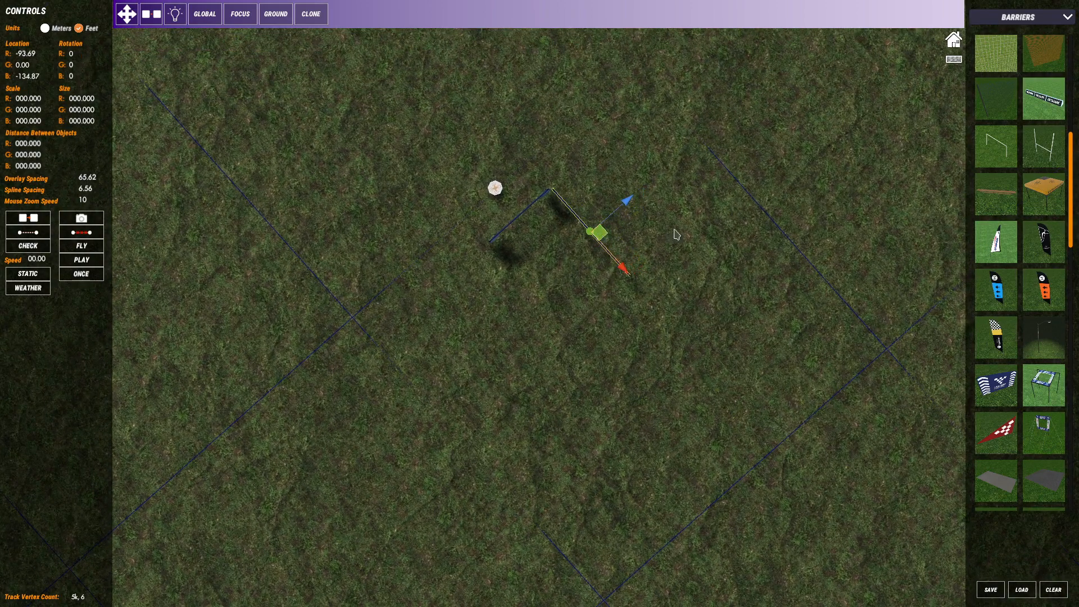
pyautogui.click(720, 296)
pyautogui.scroll(-1, 720, 296)
pyautogui.scroll(-3, 641, 349)
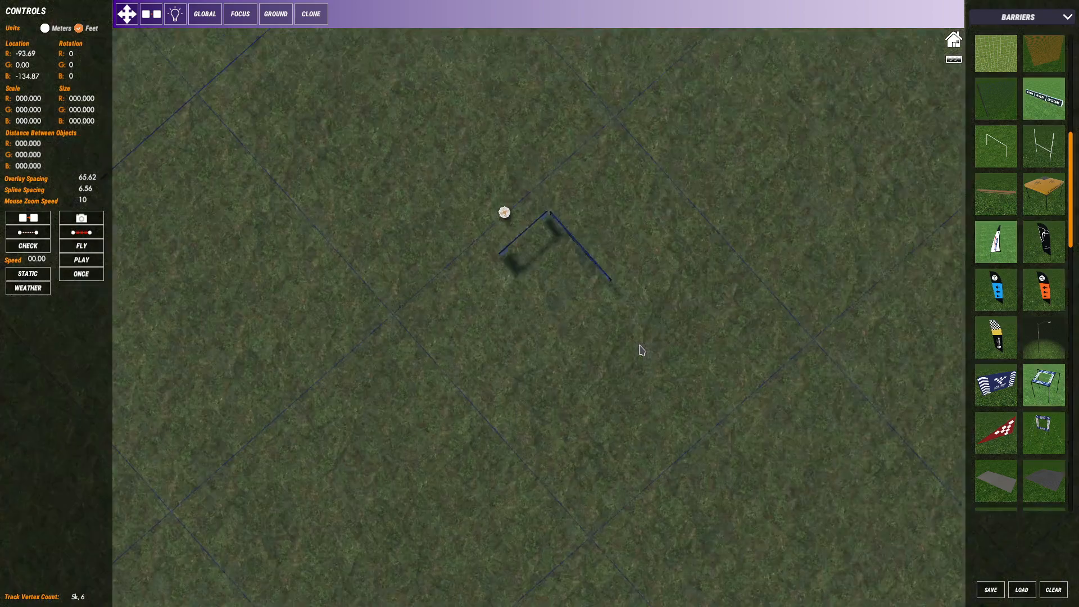
# Place a white MultiGP feather flag from the Gates category beyond the far gate, at about R -79.61 and B -153.28 feet
pyautogui.moveTo(604, 417); pyautogui.dragTo(611, 318, button='right')
pyautogui.moveTo(612, 318); pyautogui.dragTo(657, 63, button='middle')
pyautogui.moveTo(590, 301); pyautogui.dragTo(663, 171, button='middle')
pyautogui.moveTo(430, 300); pyautogui.dragTo(469, 158, button='middle')
pyautogui.moveTo(680, 242); pyautogui.dragTo(659, 220, button='middle')
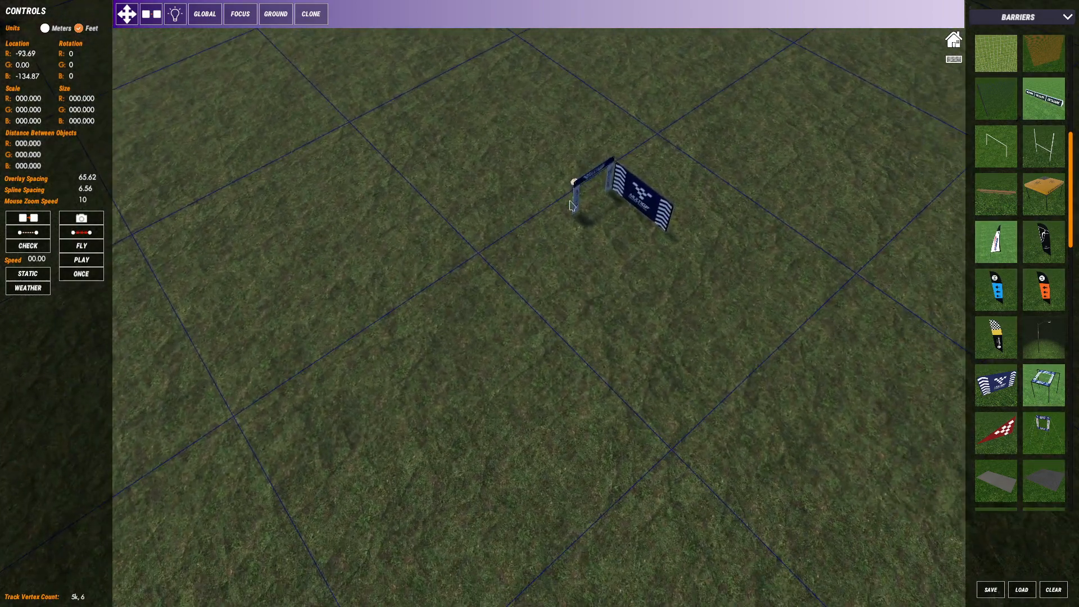
pyautogui.moveTo(554, 187)
pyautogui.mouseDown(button='middle')
pyautogui.moveTo(666, 283)
pyautogui.moveTo(626, 220)
pyautogui.moveTo(685, 234)
pyautogui.moveTo(468, 219)
pyautogui.mouseUp(button='middle')
pyautogui.moveTo(700, 267); pyautogui.dragTo(588, 218, button='right')
pyautogui.moveTo(588, 218); pyautogui.dragTo(407, 120, button='middle')
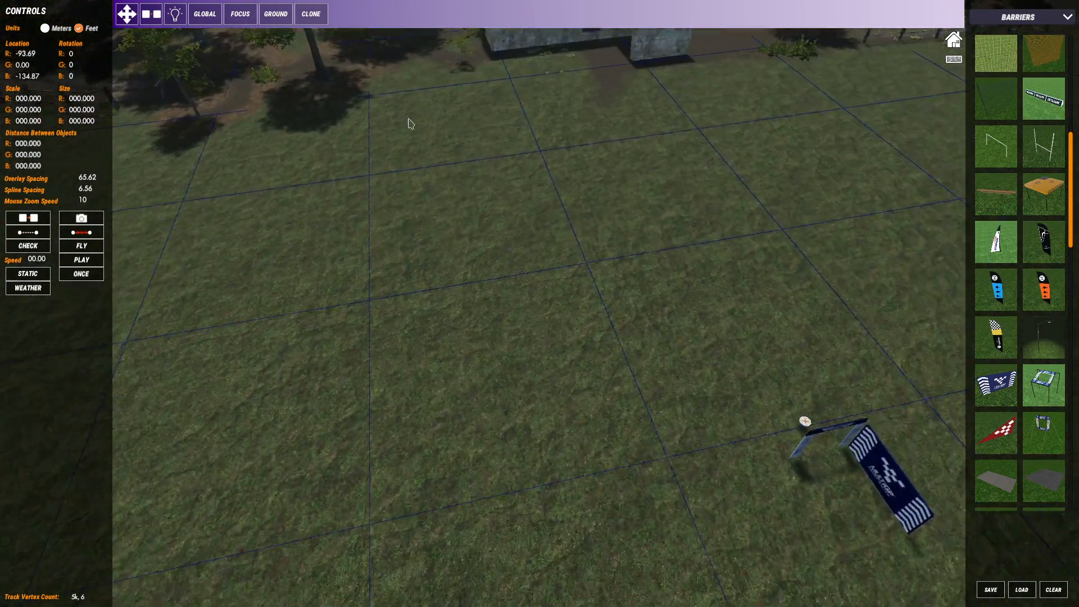
pyautogui.moveTo(534, 197); pyautogui.dragTo(427, 109, button='middle')
pyautogui.moveTo(588, 192); pyautogui.dragTo(556, 179, button='middle')
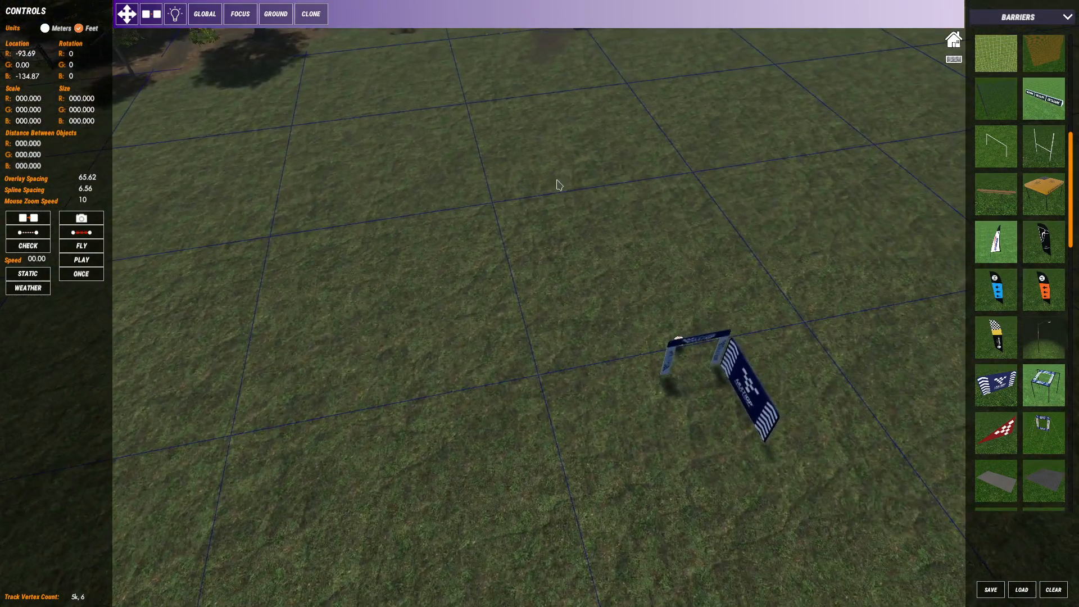
pyautogui.click(1017, 16)
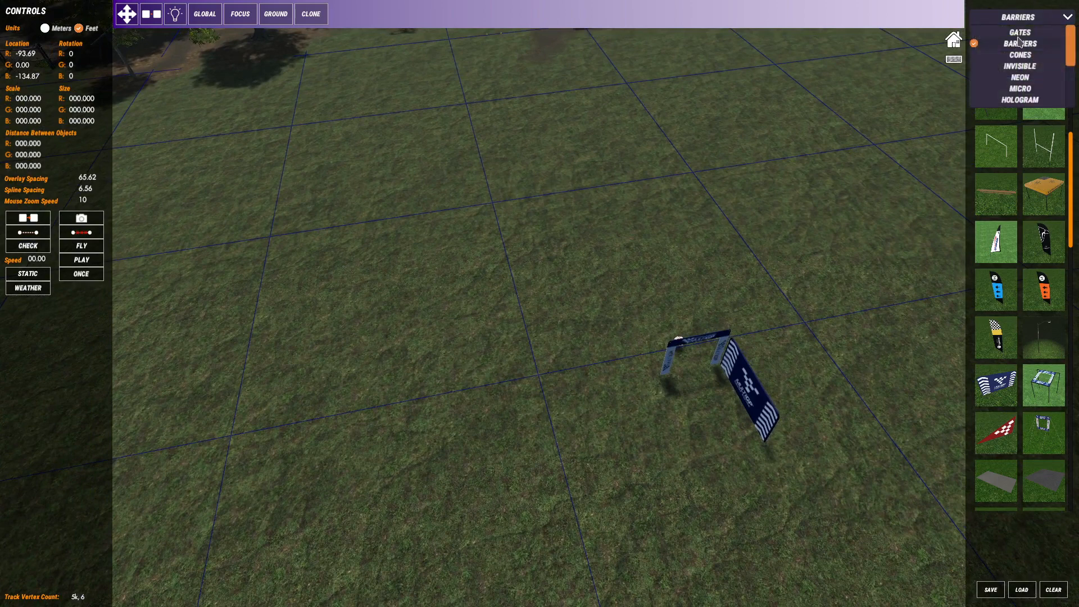
pyautogui.scroll(-3, 1024, 62)
pyautogui.scroll(3, 1024, 62)
pyautogui.click(1027, 32)
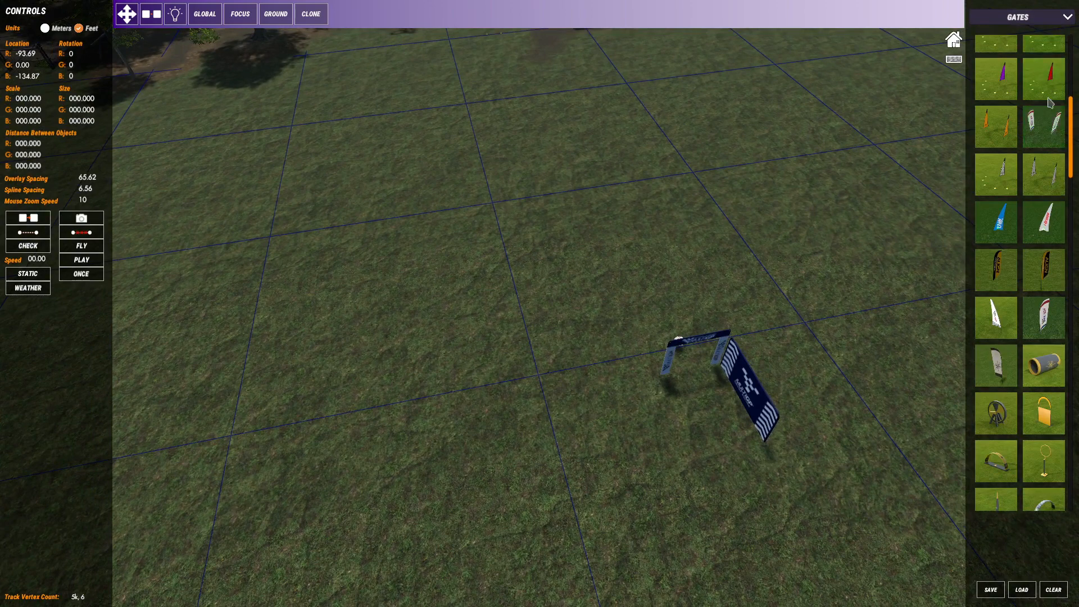
pyautogui.scroll(-3, 1072, 167)
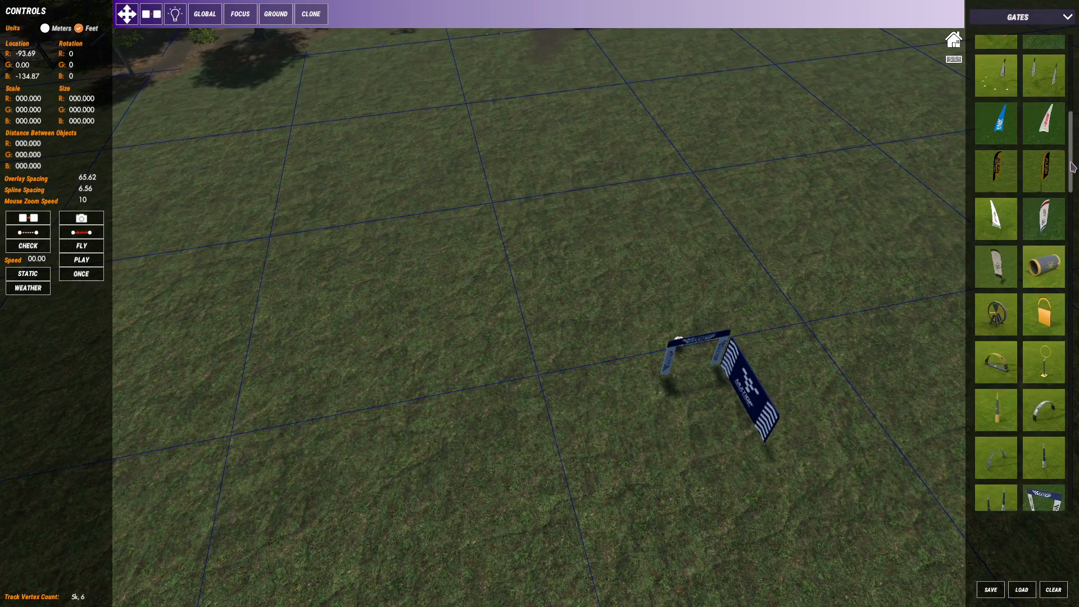
pyautogui.moveTo(1072, 167); pyautogui.dragTo(1058, 197)
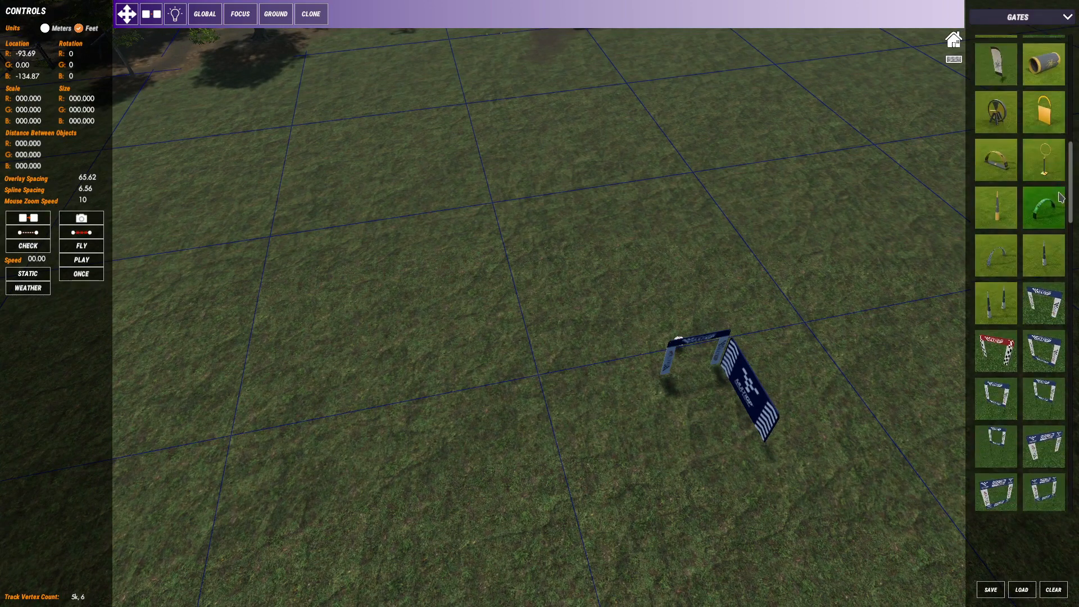
pyautogui.scroll(-10, 1060, 225)
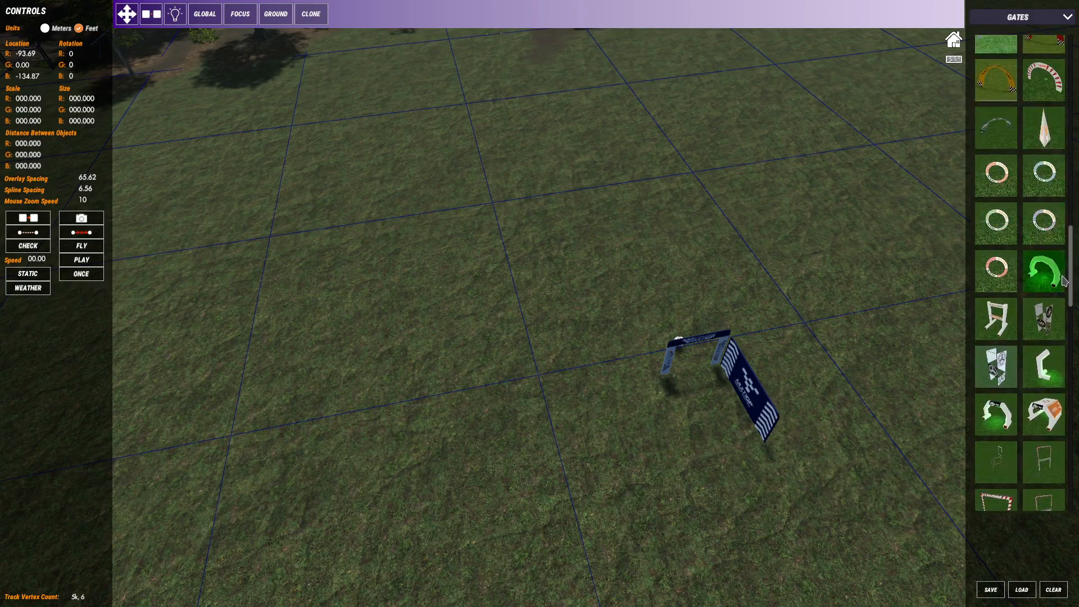
pyautogui.scroll(-10, 1062, 277)
pyautogui.moveTo(1069, 332); pyautogui.dragTo(587, 250)
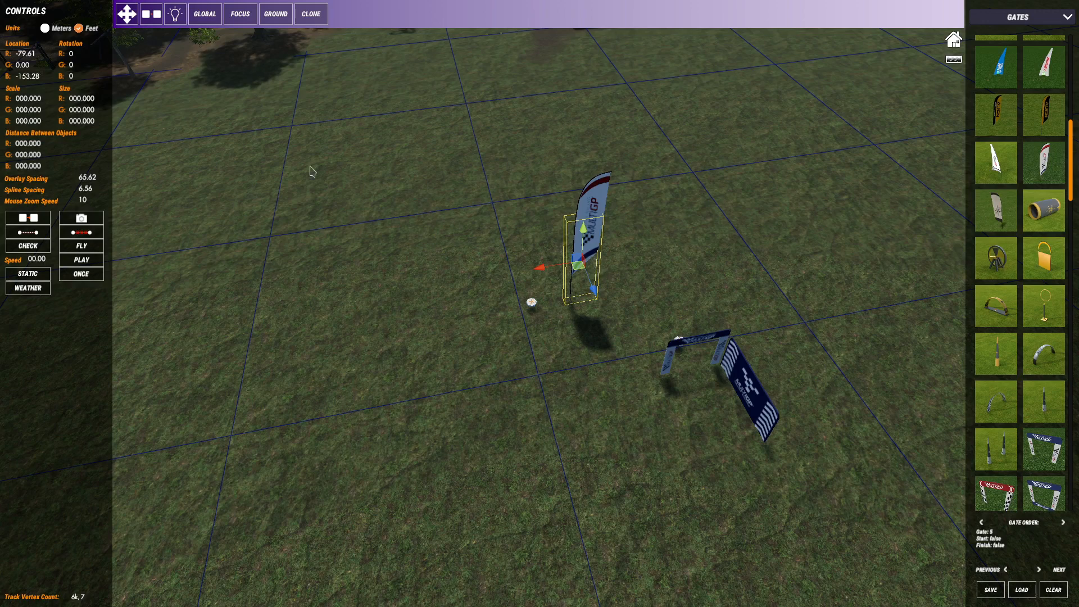
# Set the feather flag's G rotation to 90
pyautogui.click(70, 65)
pyautogui.write('90')
pyautogui.press('Return')
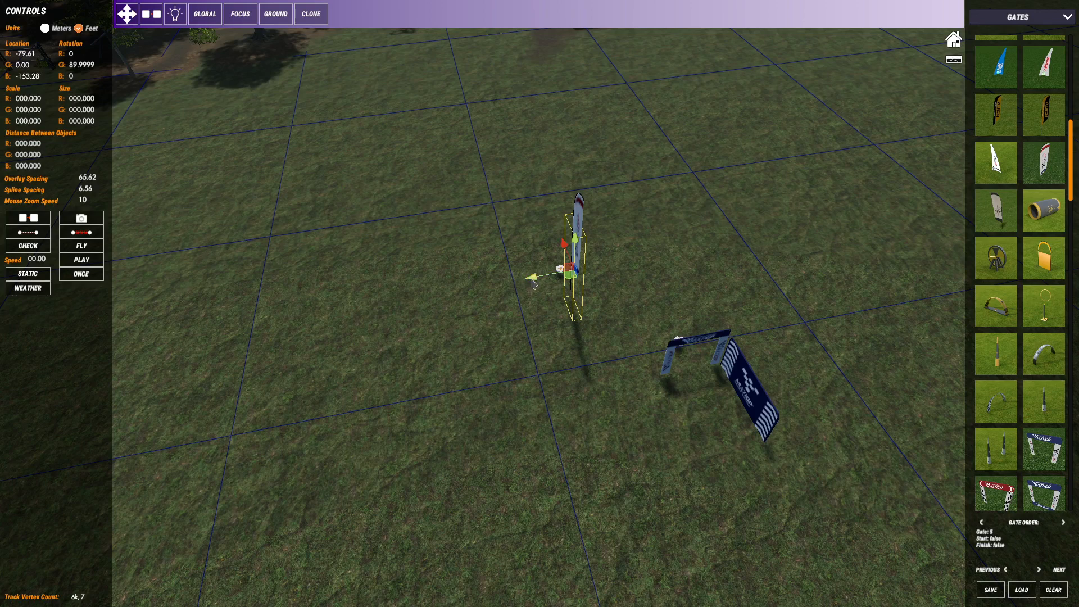
# Set the feather flag's R location to -70 and its B location to -170 feet
pyautogui.moveTo(533, 279)
pyautogui.mouseDown()
pyautogui.moveTo(544, 280)
pyautogui.moveTo(495, 279)
pyautogui.moveTo(534, 289)
pyautogui.moveTo(483, 284)
pyautogui.moveTo(529, 287)
pyautogui.moveTo(517, 283)
pyautogui.mouseUp()
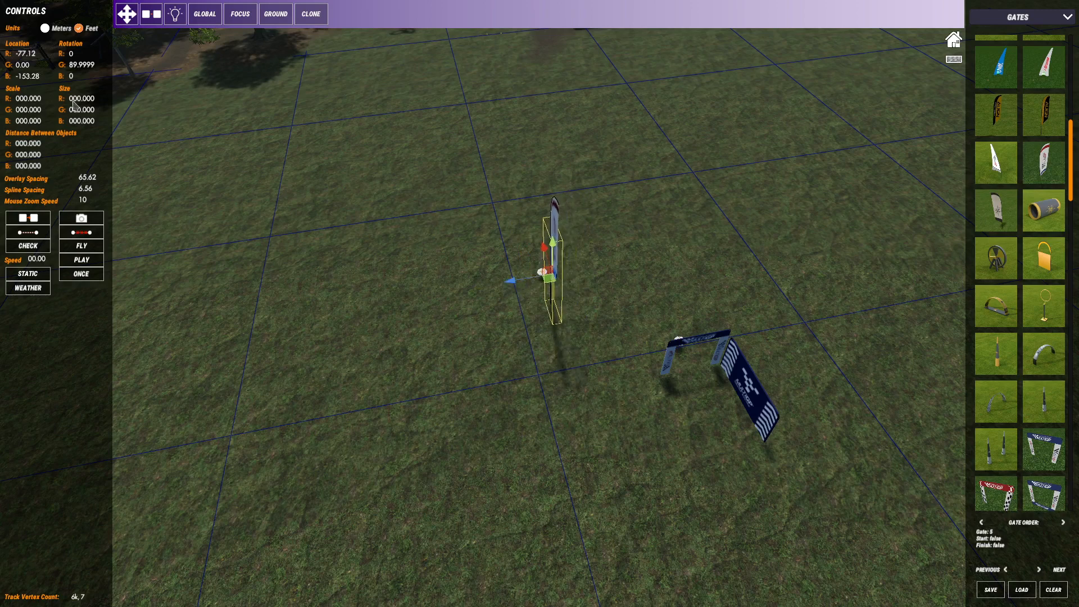
pyautogui.click(24, 53)
pyautogui.press('BackSpace')
pyautogui.write('-70')
pyautogui.press('Return')
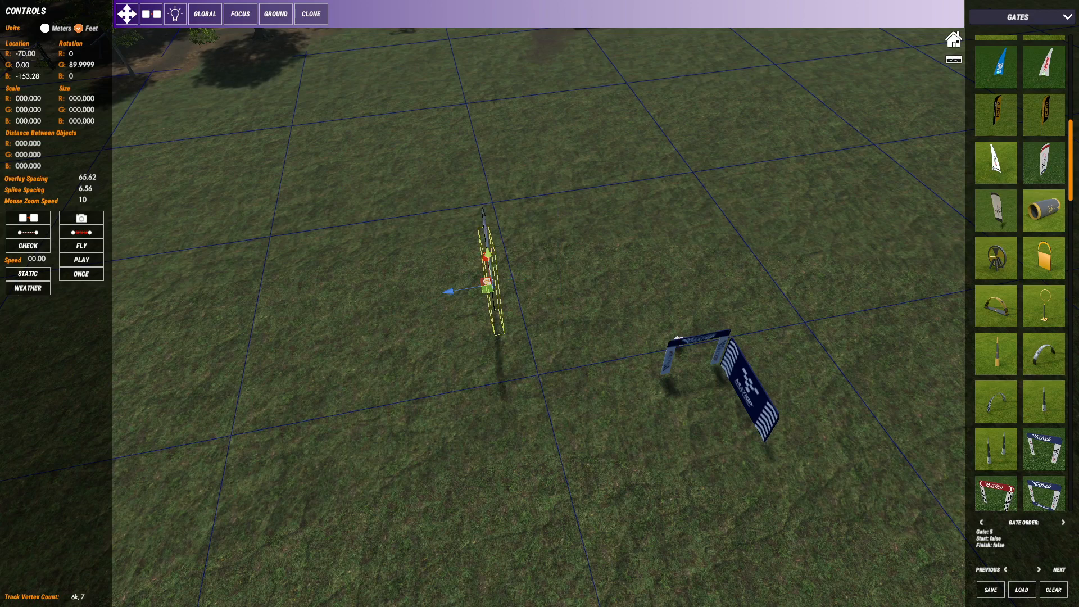
pyautogui.click(33, 78)
pyautogui.press('BackSpace')
pyautogui.press('Return')
pyautogui.click(506, 273)
pyautogui.scroll(-3, 500, 271)
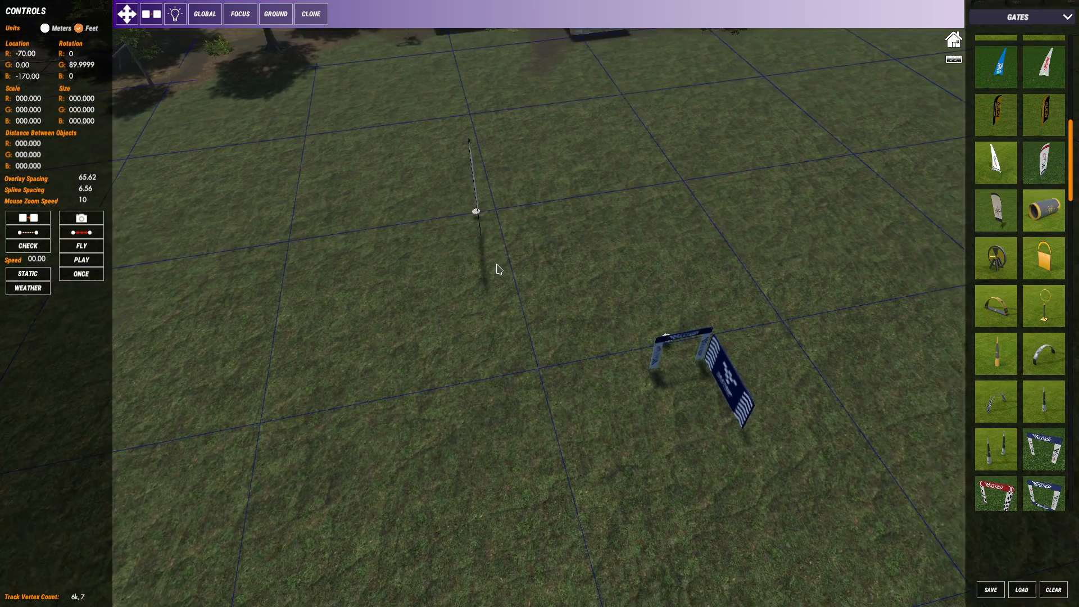
# Place a second white MultiGP feather flag across from the first, at about R -45.46 and B -169.91 feet
pyautogui.moveTo(459, 311); pyautogui.dragTo(658, 299, button='middle')
pyautogui.moveTo(496, 304); pyautogui.dragTo(774, 344, button='middle')
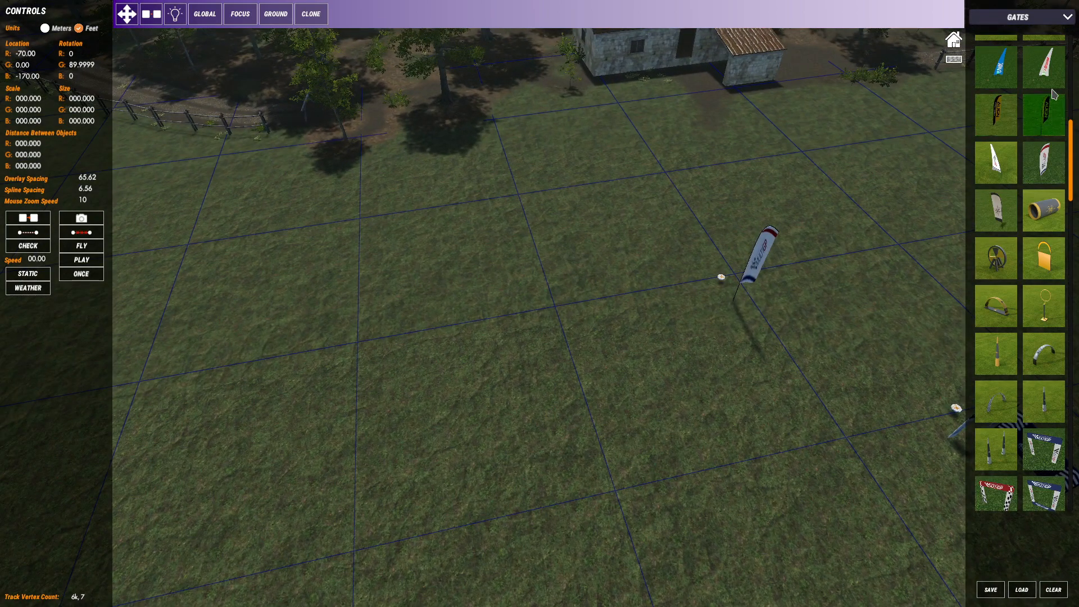
pyautogui.click(593, 329)
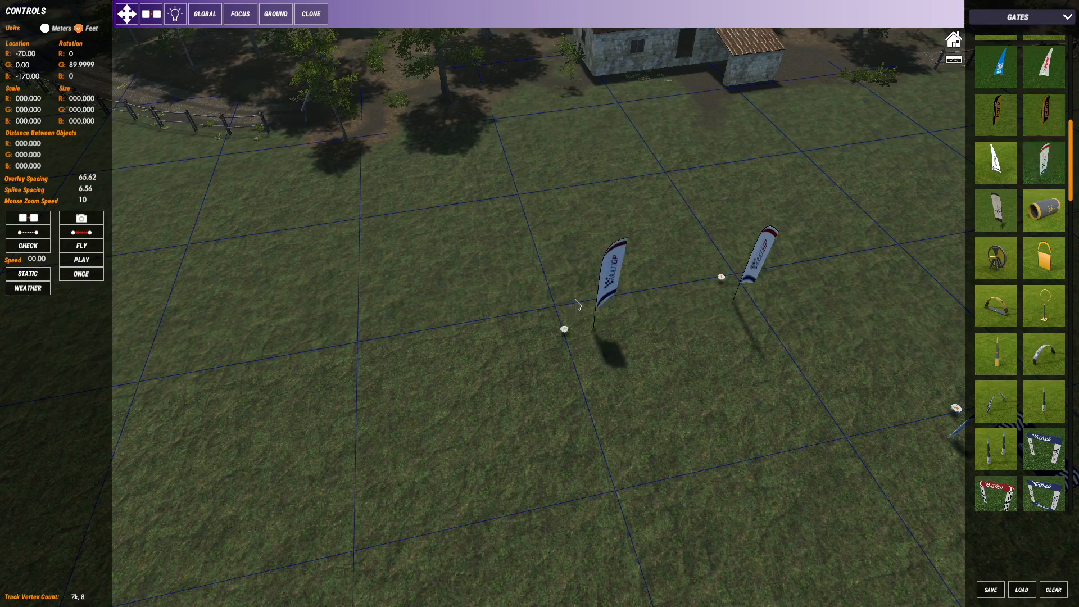
# Set the second feather flag's G rotation to -90
pyautogui.click(82, 66)
pyautogui.click(586, 254)
pyautogui.click(615, 279)
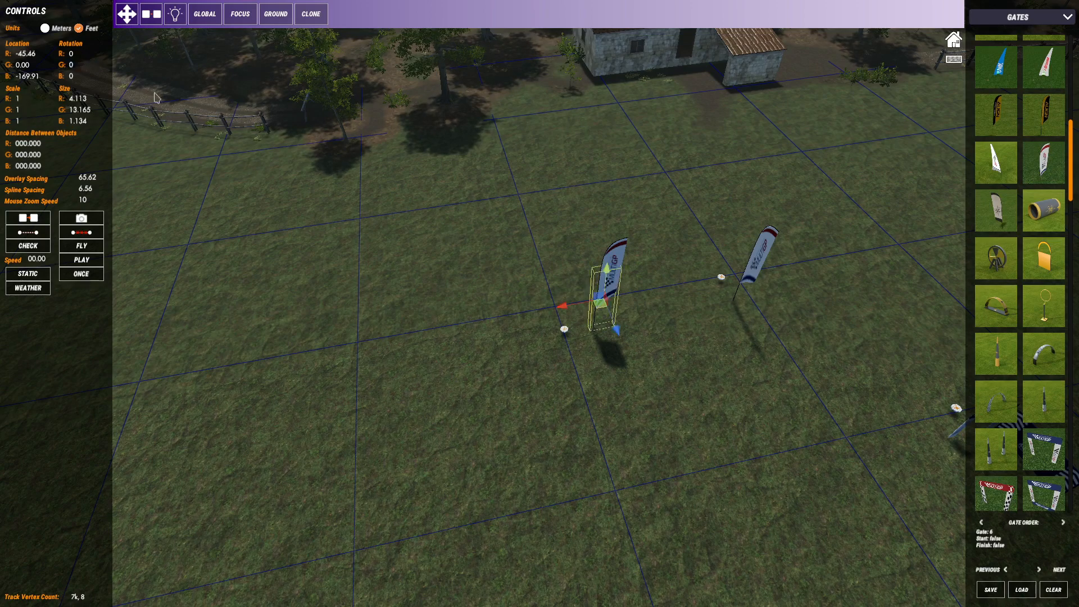
pyautogui.click(75, 66)
pyautogui.press('BackSpace')
pyautogui.write('-90')
pyautogui.press('Return')
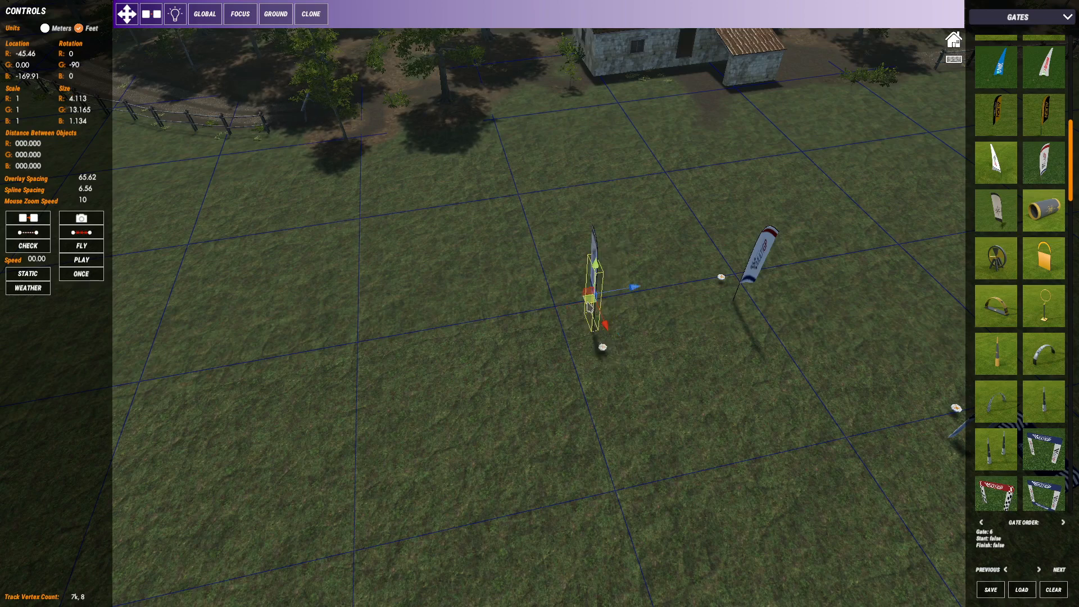
# Set the second flag's B location to -170 feet and adjust its R location to move it farther from the first flag
pyautogui.click(594, 321)
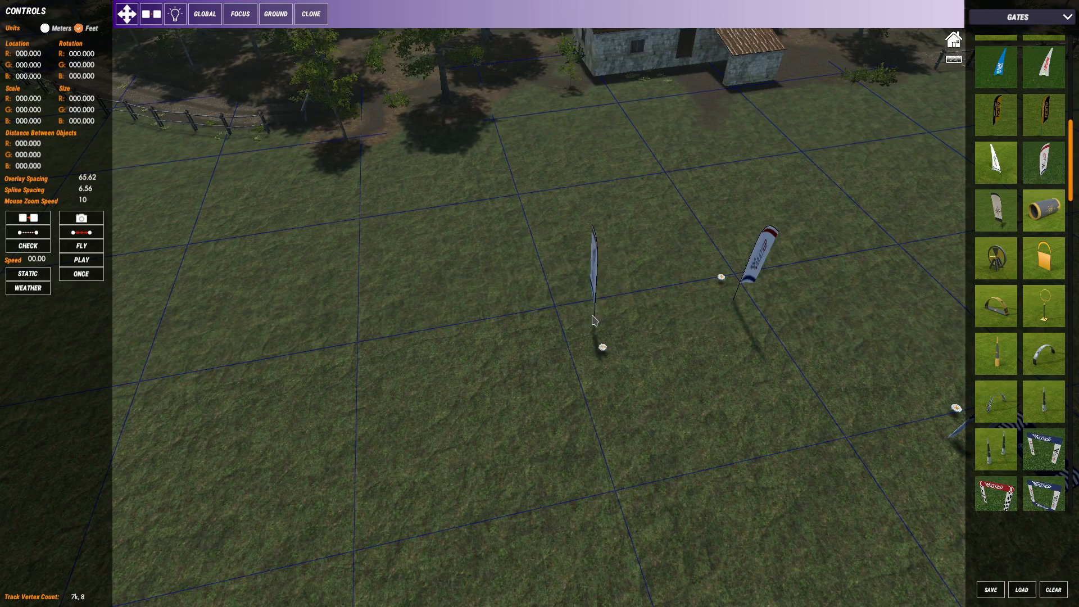
pyautogui.click(758, 275)
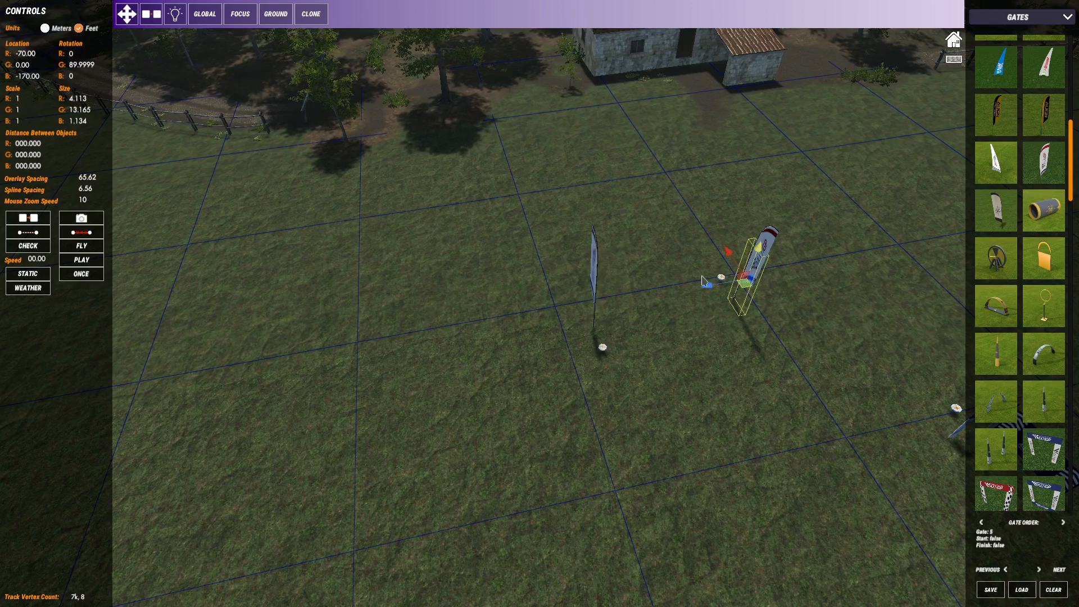
pyautogui.click(597, 280)
pyautogui.click(35, 77)
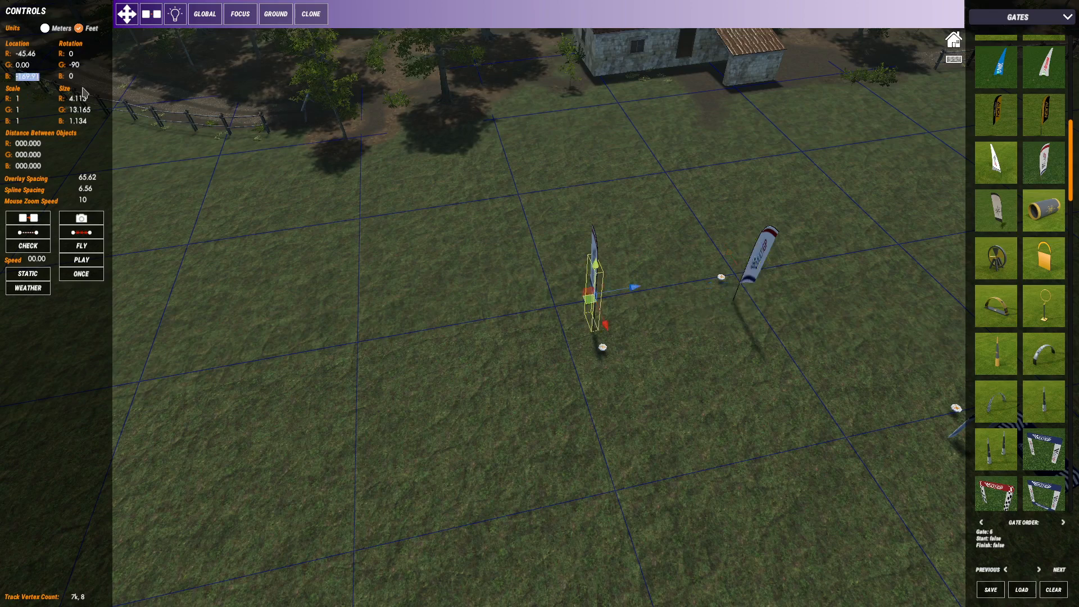
pyautogui.write('-170')
pyautogui.press('Return')
pyautogui.click(38, 54)
pyautogui.write('-')
pyautogui.press('Return')
pyautogui.click(695, 373)
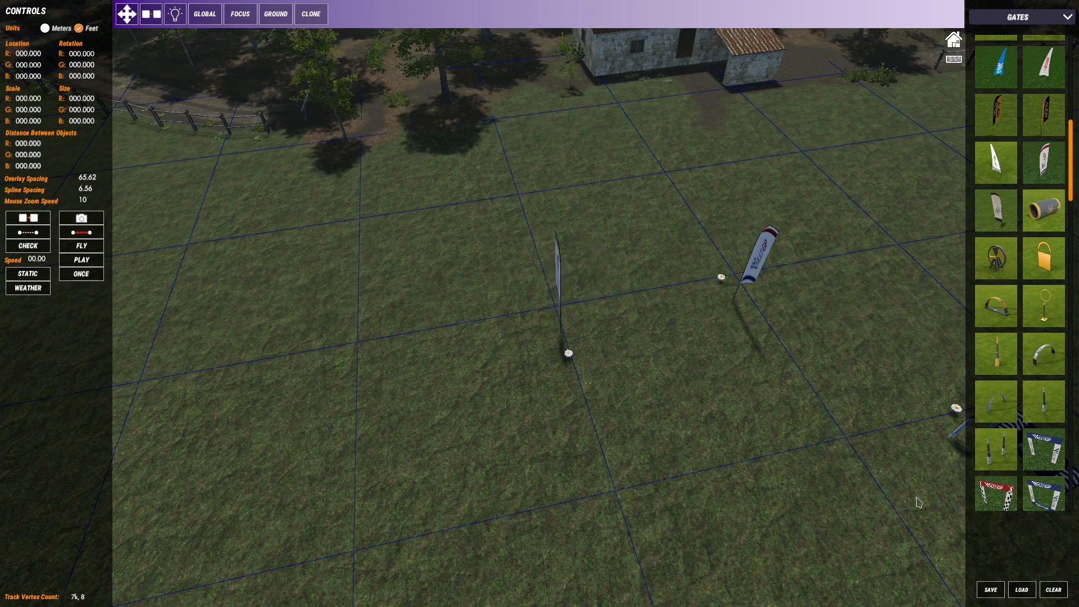
# Save the track with the two new feather flags
pyautogui.click(990, 589)
pyautogui.click(997, 557)
# Place a third white MultiGP feather flag toward the stone building, at about R -55.47 and B -195.08 feet, and show the ground grid
pyautogui.moveTo(649, 338); pyautogui.dragTo(474, 188, button='middle')
pyautogui.scroll(-1, 569, 260)
pyautogui.moveTo(569, 260); pyautogui.dragTo(666, 383, button='middle')
pyautogui.click(1059, 164)
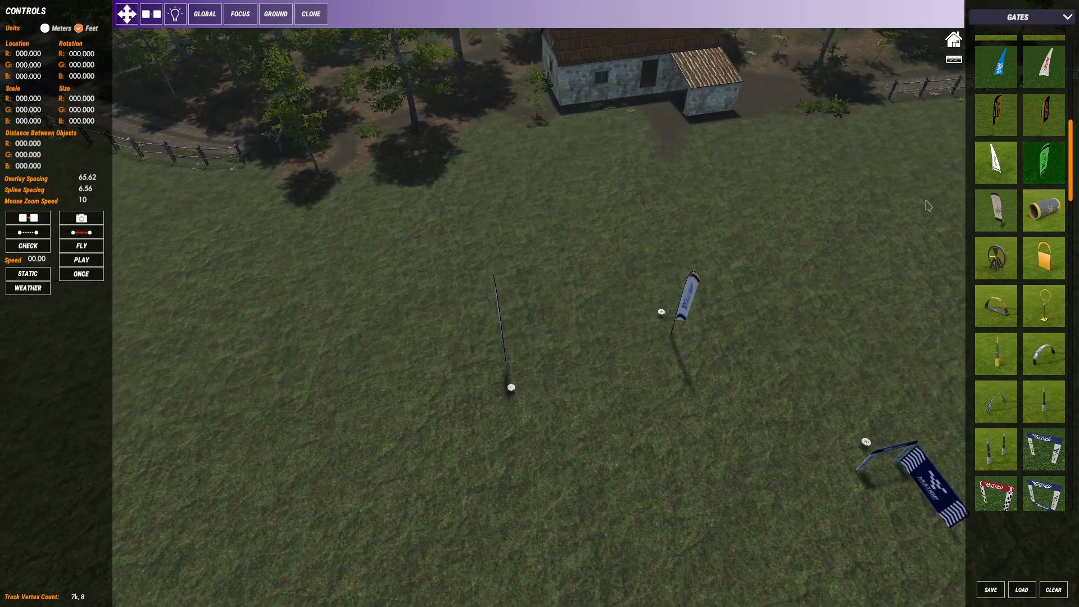
pyautogui.click(575, 262)
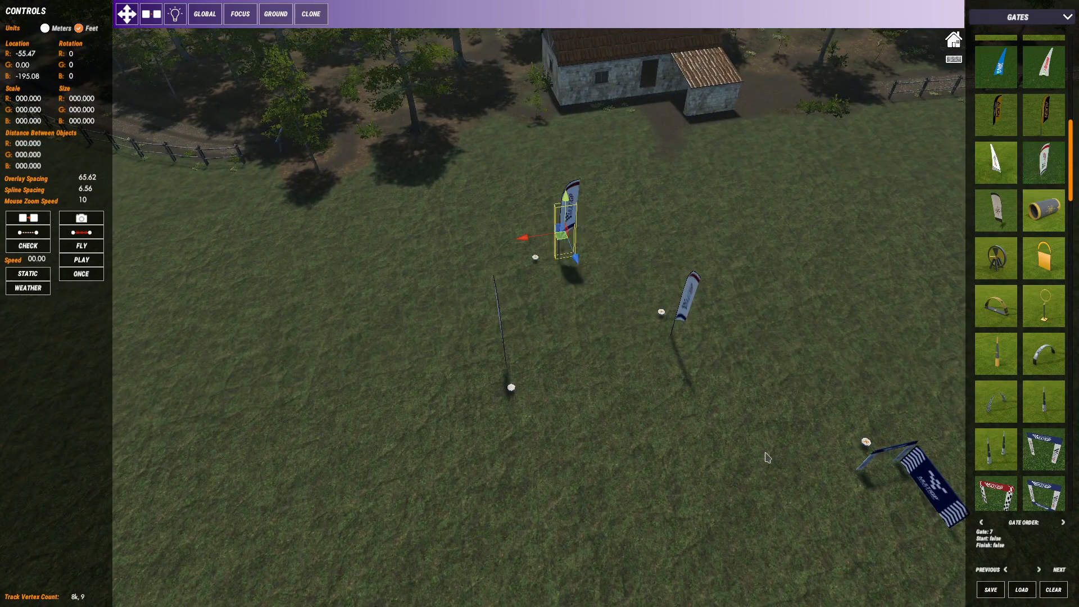
pyautogui.moveTo(740, 426); pyautogui.dragTo(719, 411, button='middle')
pyautogui.press('g')
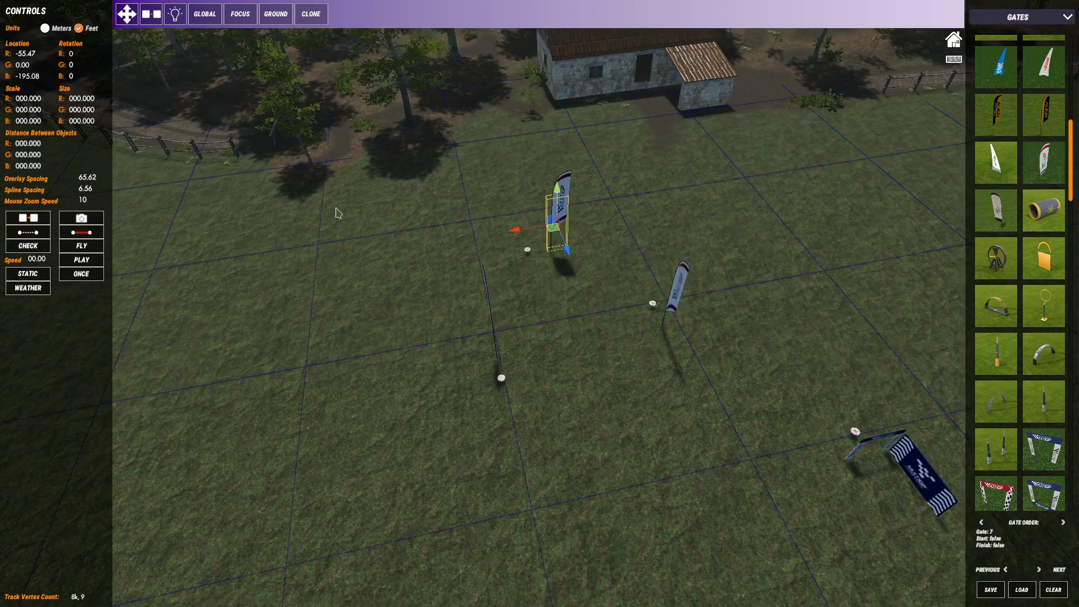
# Set the third feather flag's G rotation to 90
pyautogui.click(71, 64)
pyautogui.write('90')
pyautogui.press('Return')
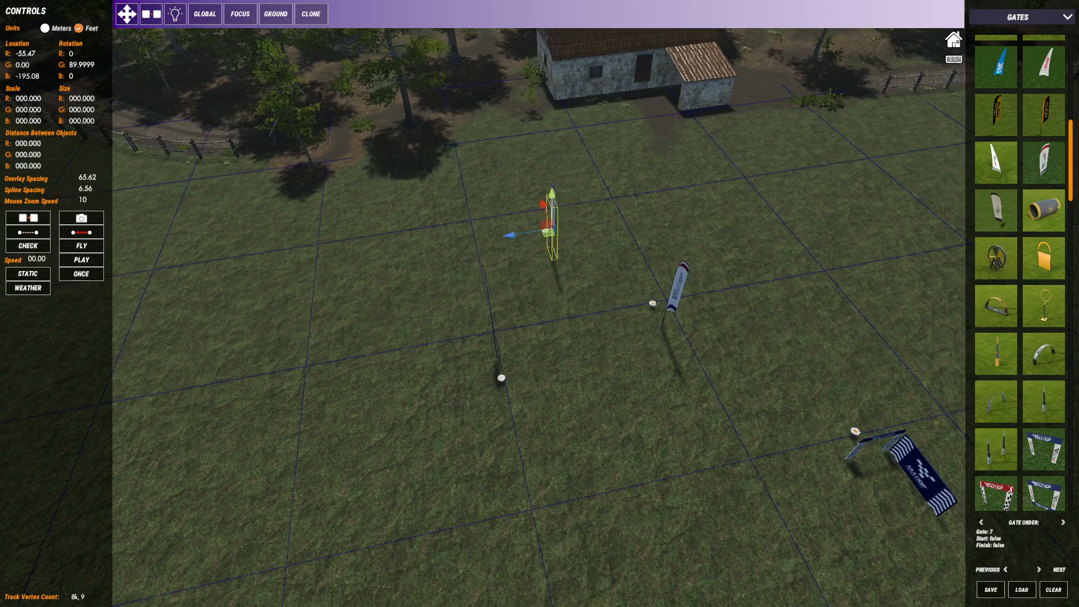
# Line the third flag up with the first by setting its B location to -200 and its R location to -70 feet
pyautogui.click(31, 76)
pyautogui.write('-200')
pyautogui.press('Return')
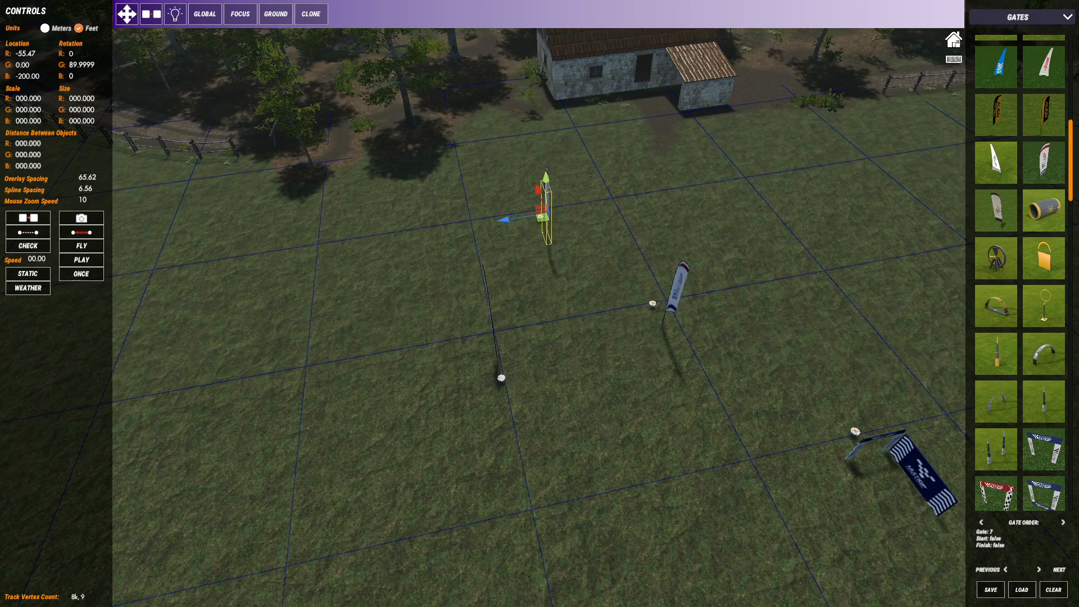
pyautogui.click(679, 294)
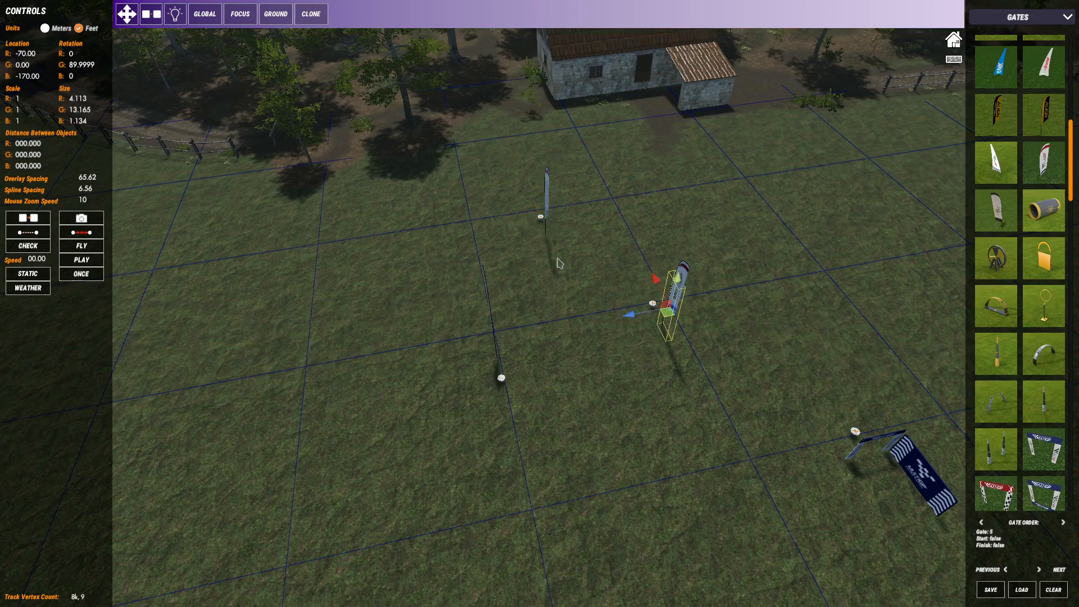
pyautogui.click(548, 200)
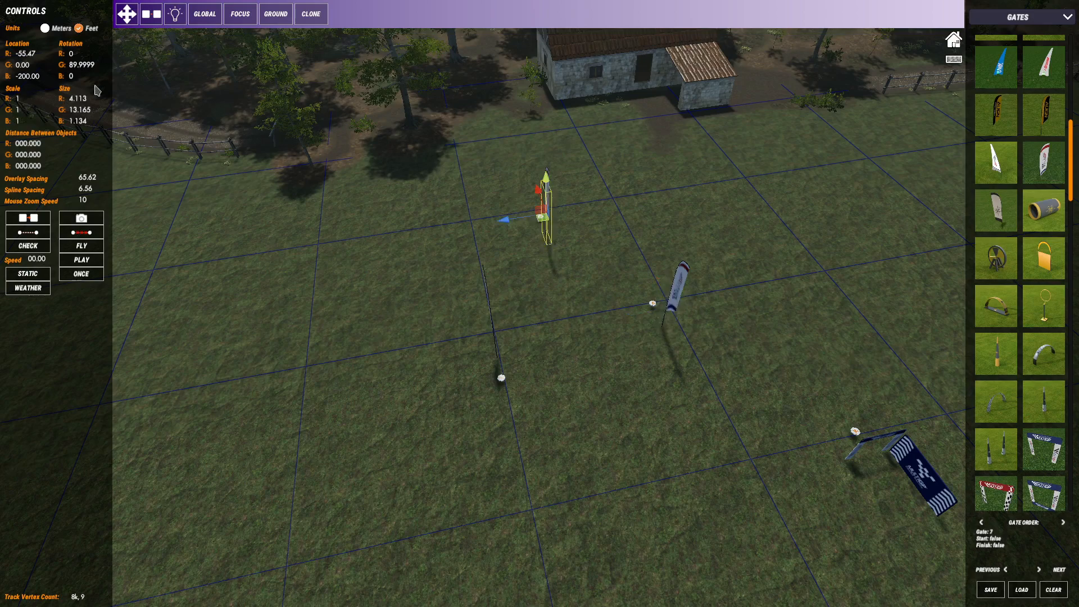
pyautogui.click(34, 55)
pyautogui.write('-70')
pyautogui.press('Return')
pyautogui.click(554, 332)
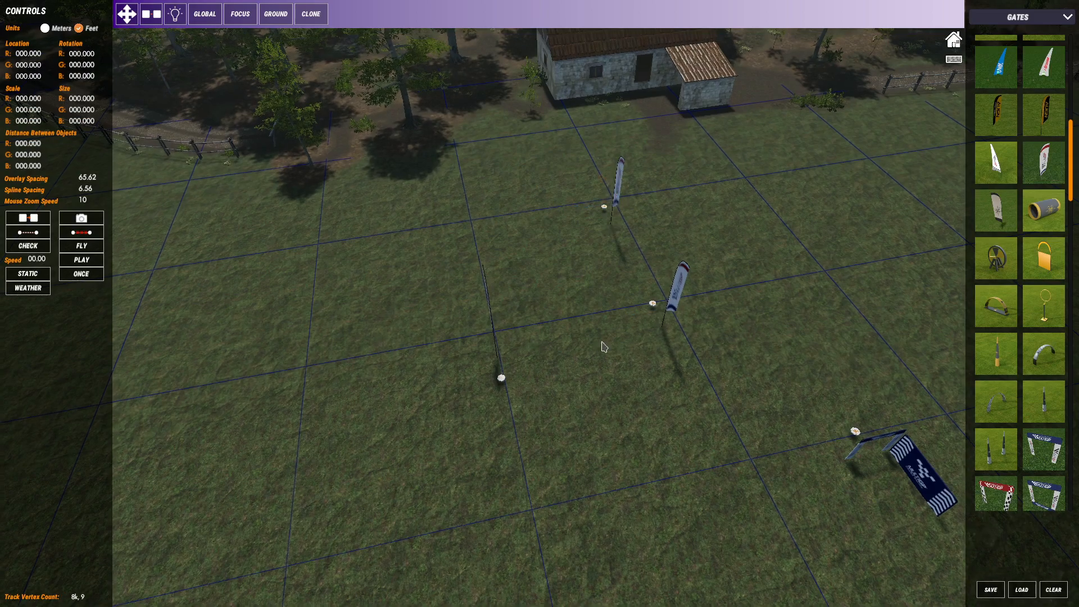
# Check the gate order by stepping back from the third feather flag to the start gate and forward again to that flag
pyautogui.scroll(-2, 610, 335)
pyautogui.click(608, 208)
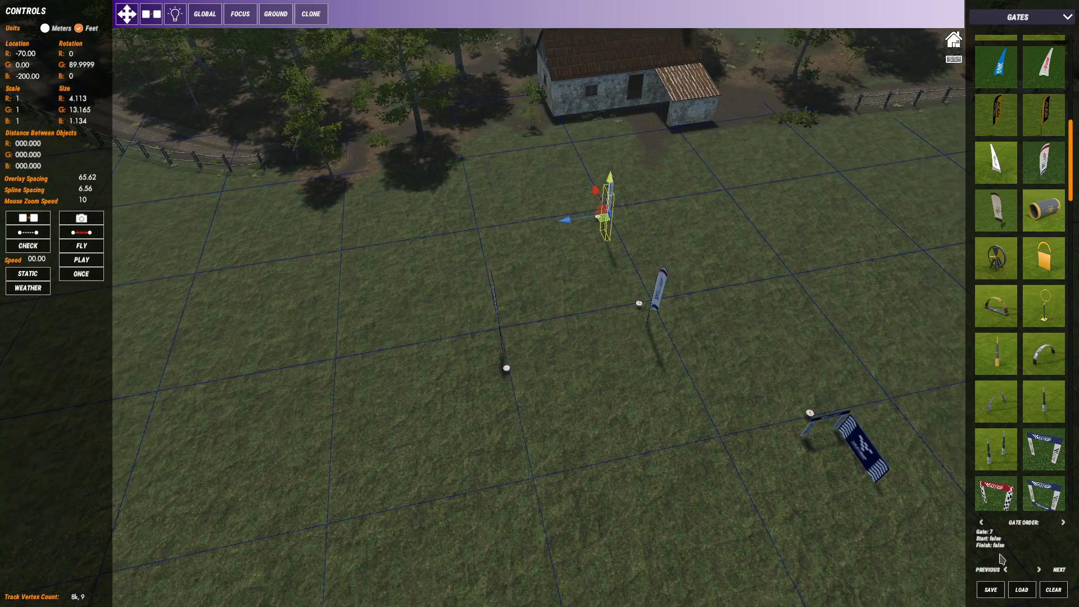
pyautogui.click(1006, 574)
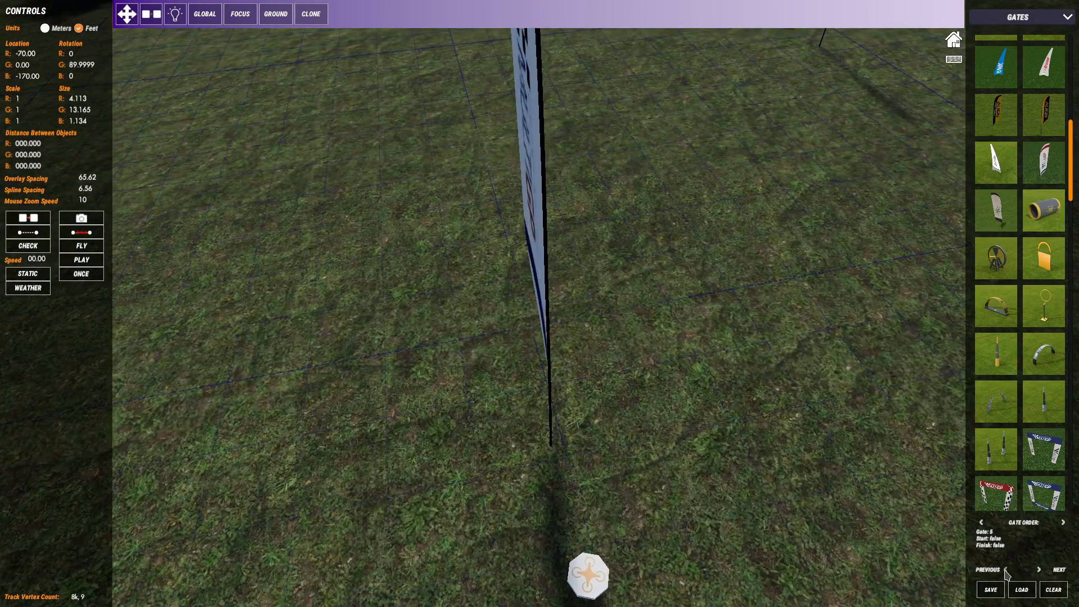
pyautogui.scroll(-3, 683, 337)
pyautogui.moveTo(688, 363); pyautogui.dragTo(795, 391, button='right')
pyautogui.click(1006, 569)
pyautogui.click(1006, 569)
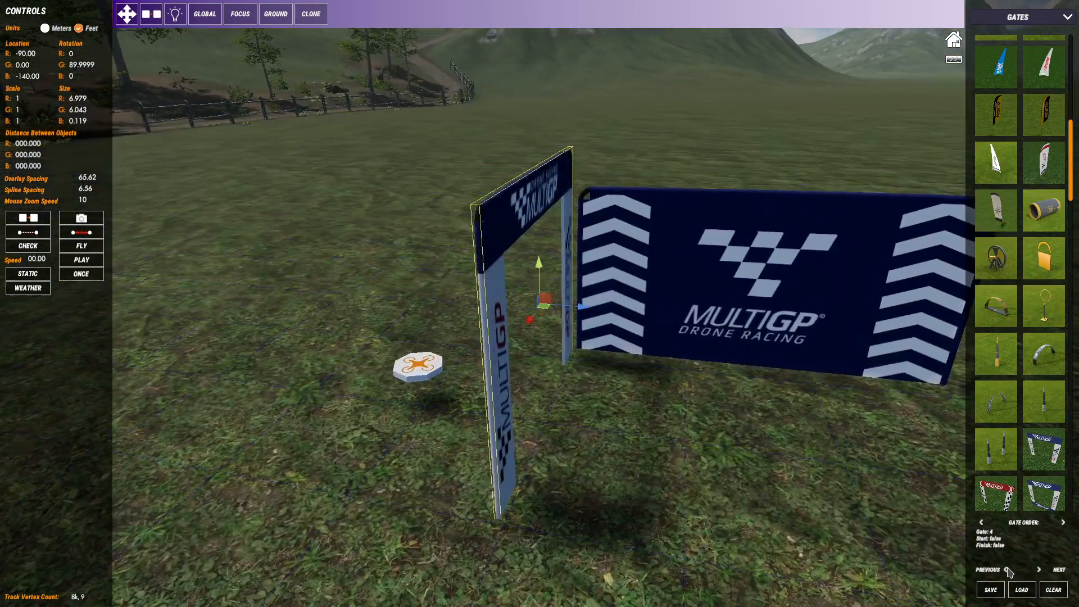
pyautogui.click(1040, 570)
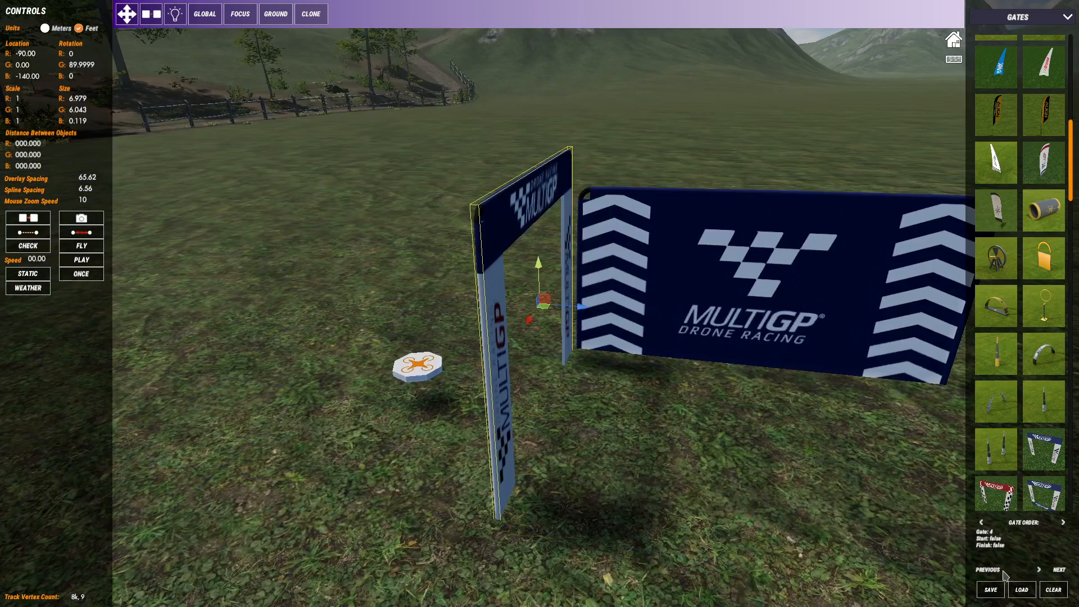
pyautogui.click(1005, 570)
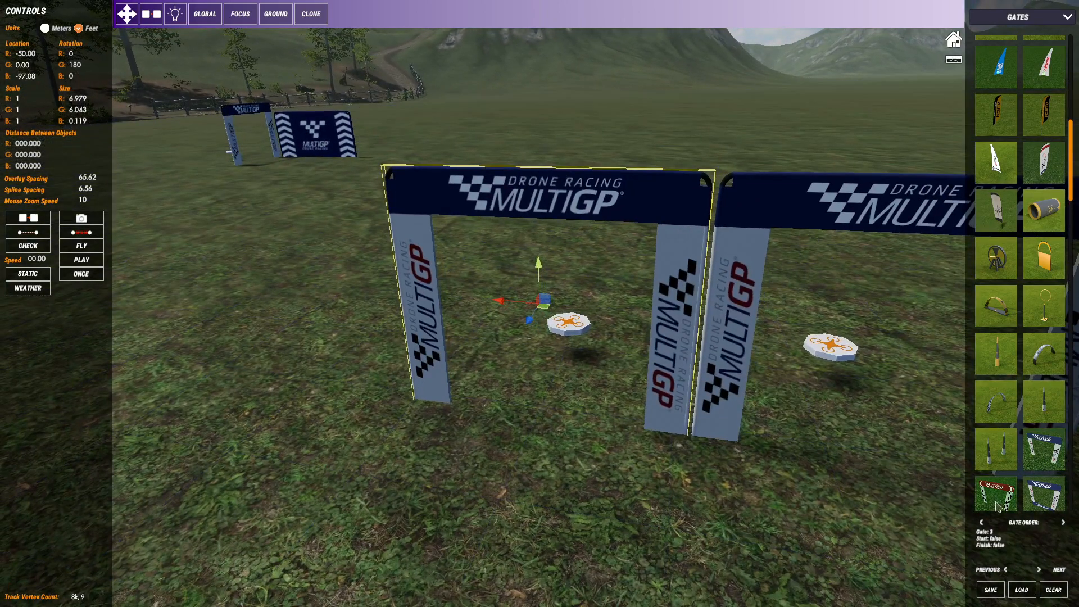
pyautogui.click(1005, 570)
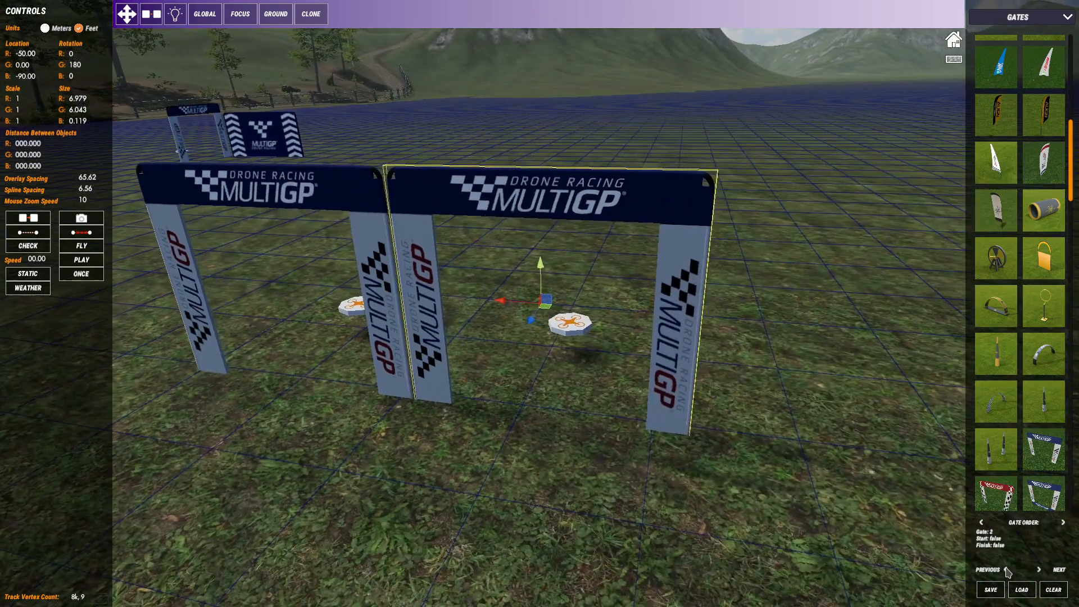
pyautogui.click(1005, 570)
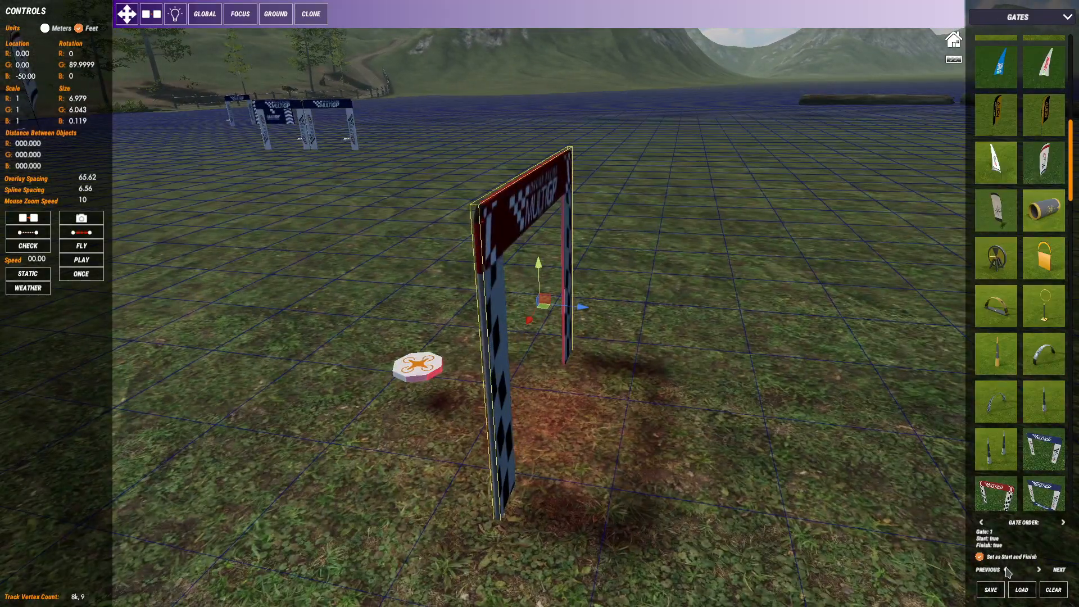
pyautogui.click(1044, 571)
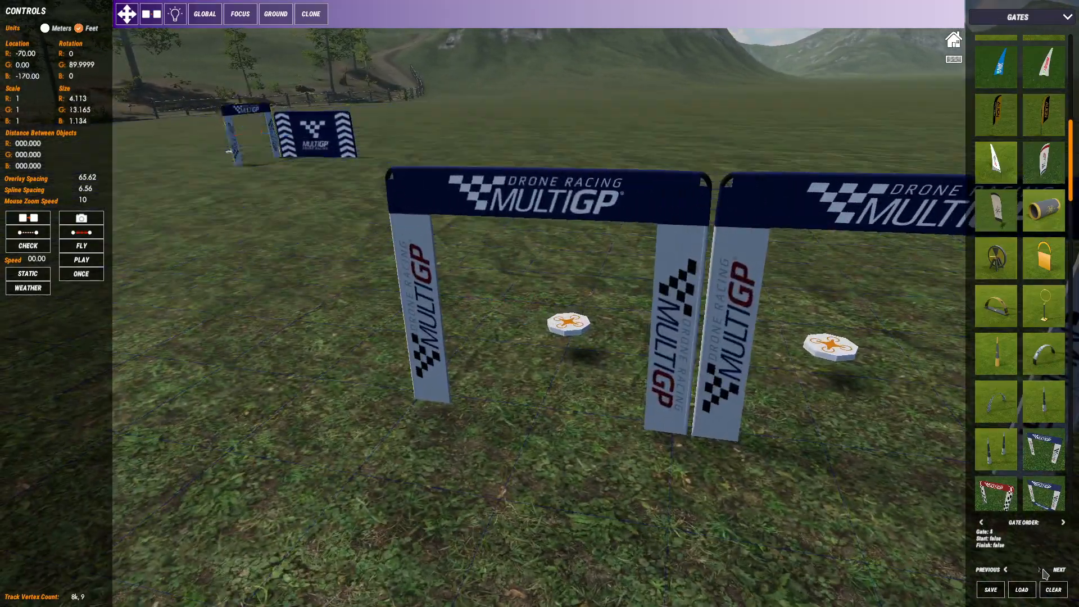
pyautogui.click(1043, 570)
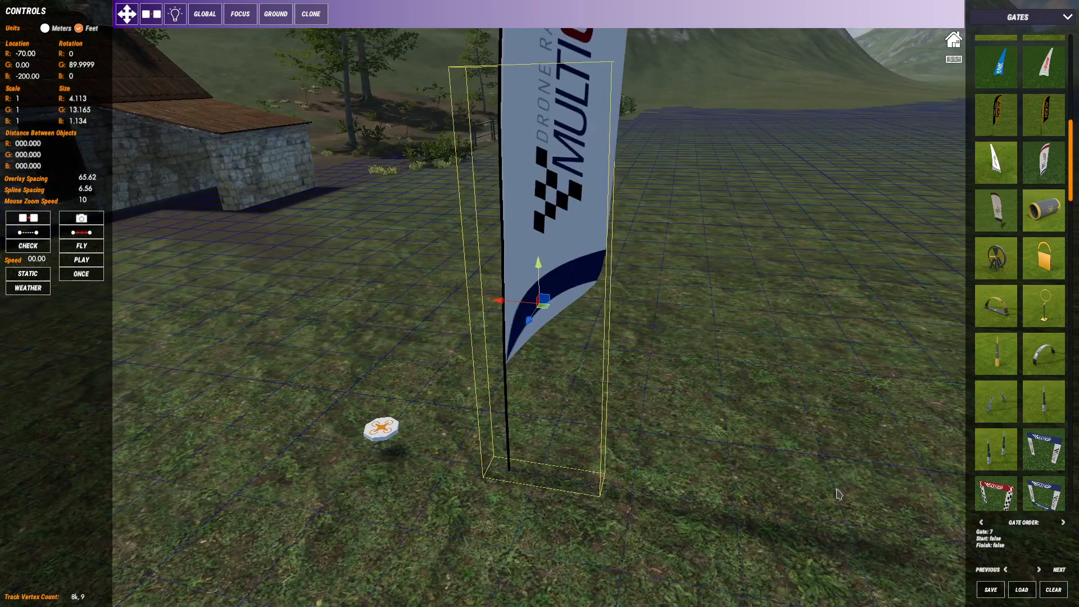
# Deselect the third feather flag and save the track
pyautogui.click(707, 380)
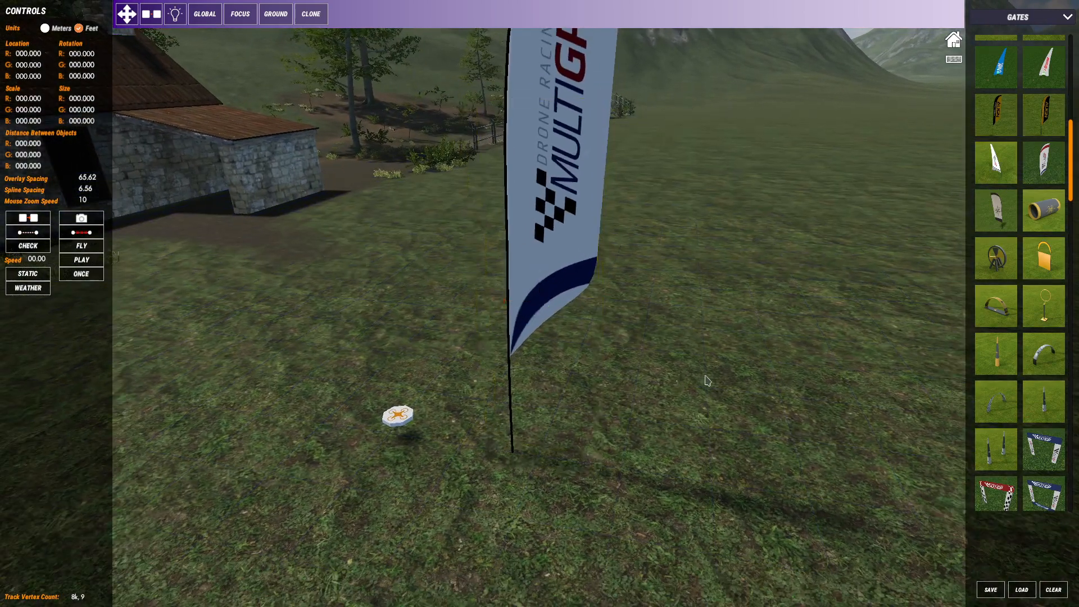
pyautogui.click(995, 556)
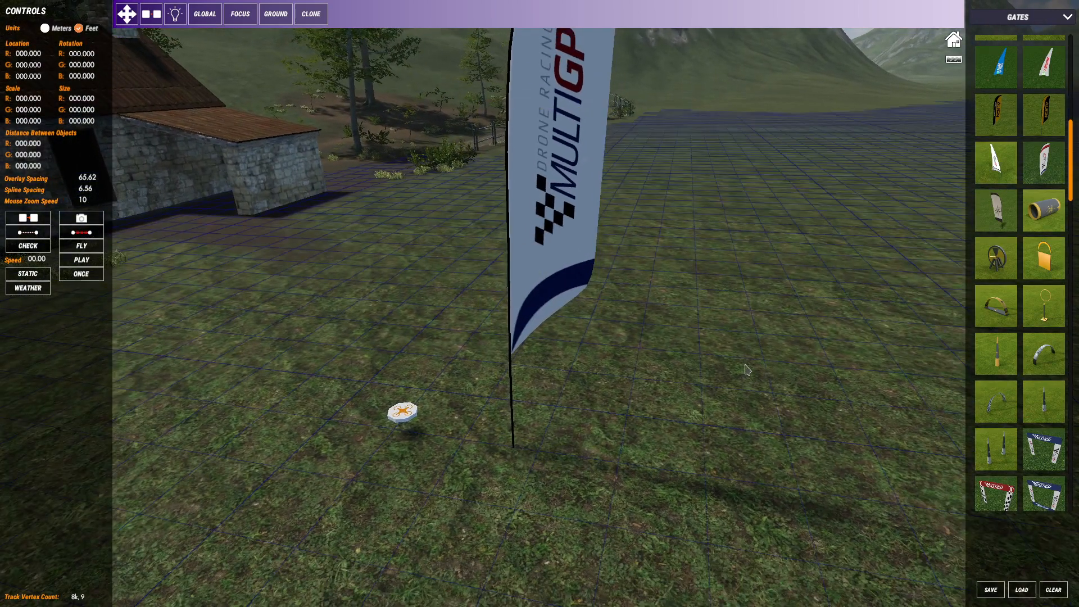
# Place a MultiGP gate at the far end of the barrier, about R -97.50 and B -131.63 feet, and set its G rotation to -90
pyautogui.scroll(-4, 681, 349)
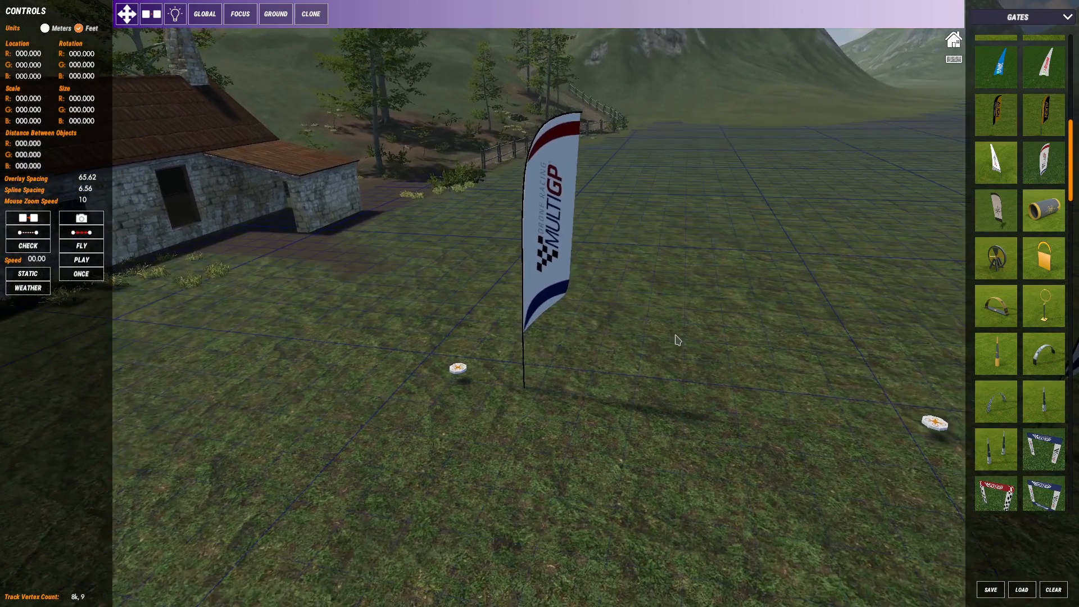
pyautogui.moveTo(677, 340); pyautogui.dragTo(723, 268, button='right')
pyautogui.scroll(2, 720, 234)
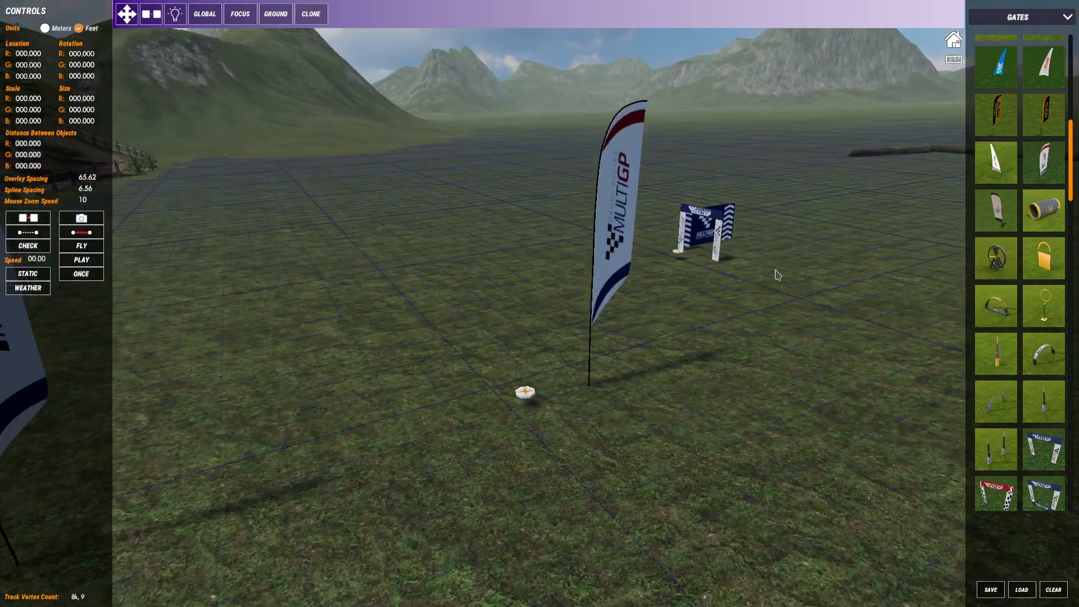
pyautogui.moveTo(776, 274); pyautogui.dragTo(556, 365, button='middle')
pyautogui.moveTo(523, 382); pyautogui.dragTo(898, 399, button='right')
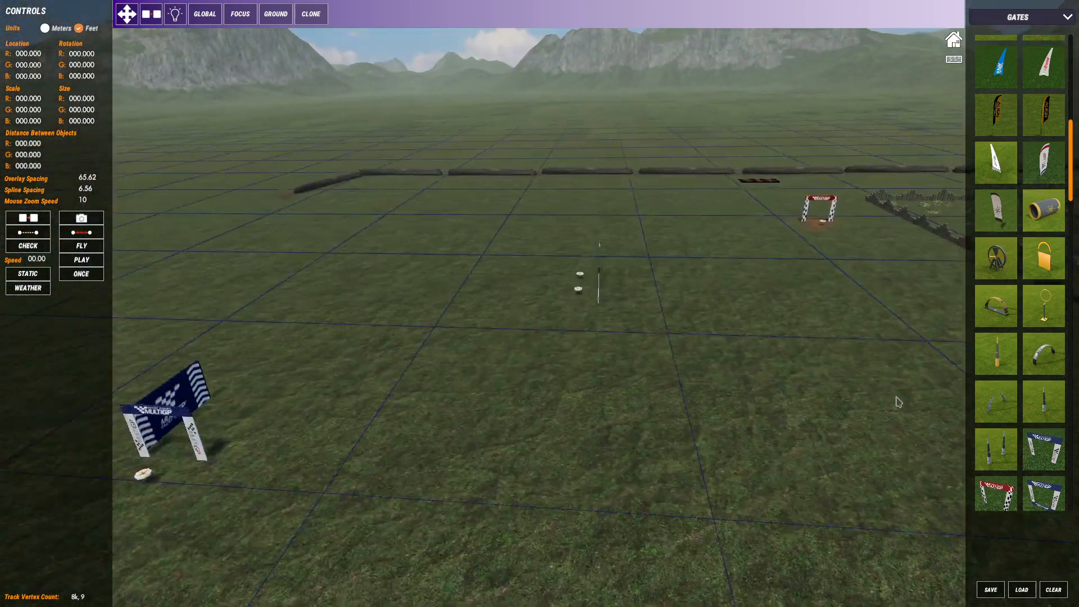
pyautogui.moveTo(186, 349); pyautogui.dragTo(709, 312, button='middle')
pyautogui.moveTo(270, 368); pyautogui.dragTo(703, 343, button='middle')
pyautogui.scroll(2, 790, 409)
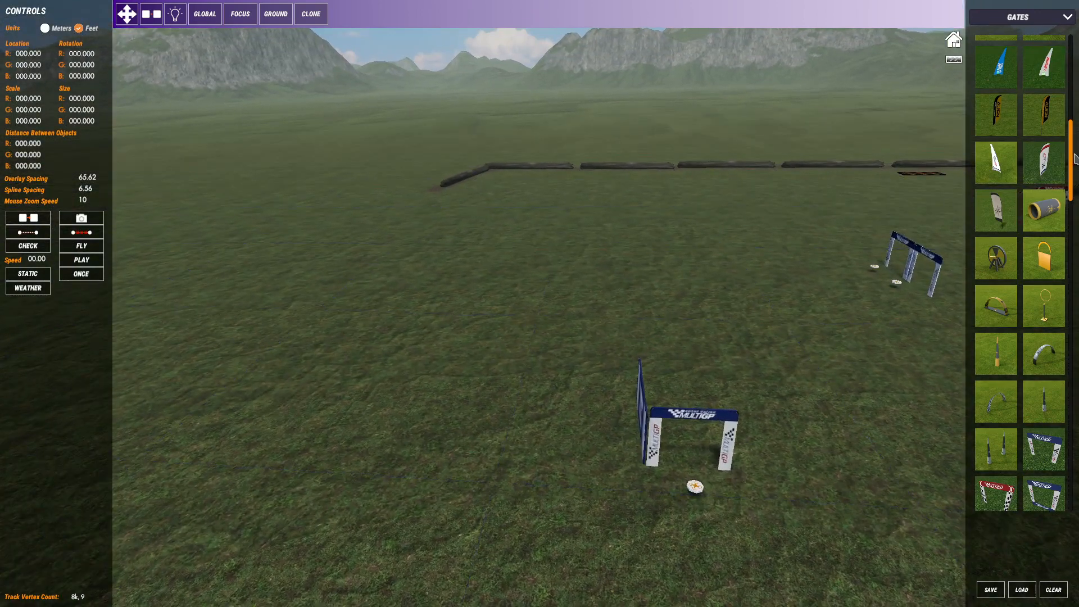
pyautogui.scroll(-4, 1073, 159)
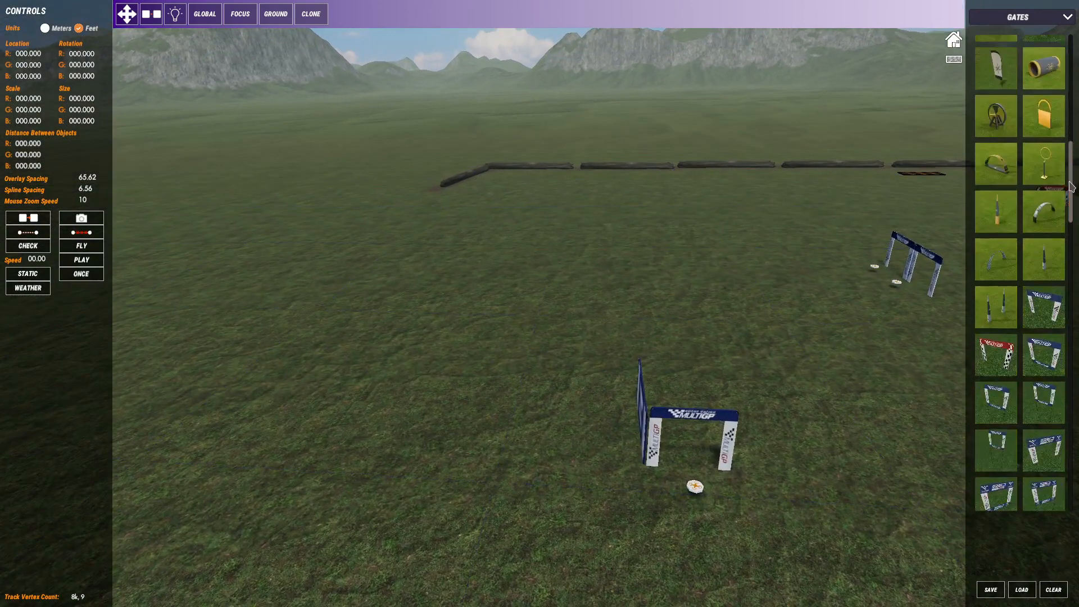
pyautogui.click(603, 410)
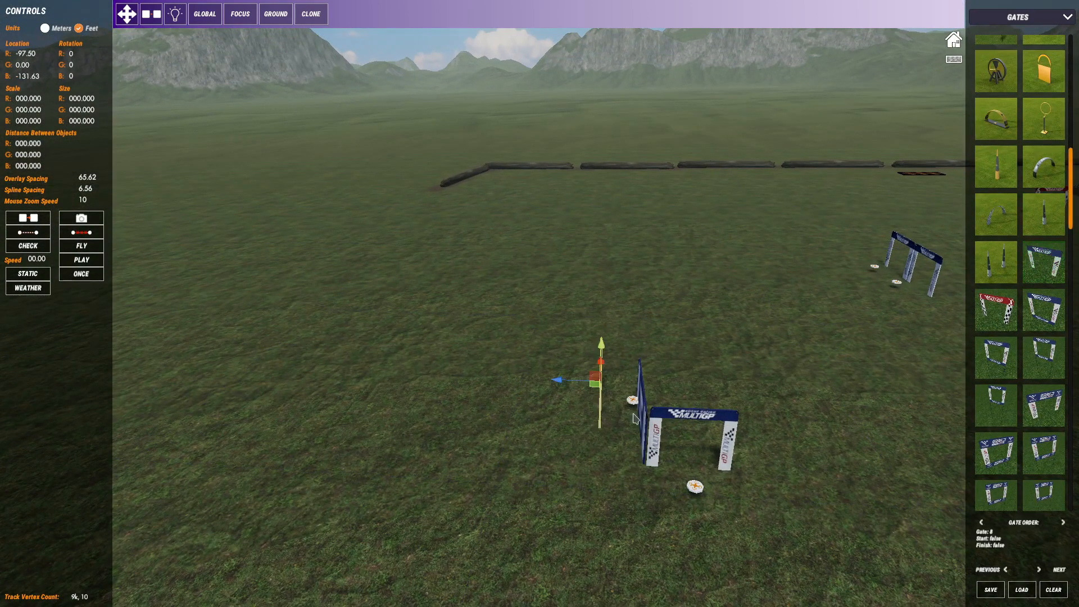
pyautogui.click(71, 64)
pyautogui.write('-90')
pyautogui.press('Return')
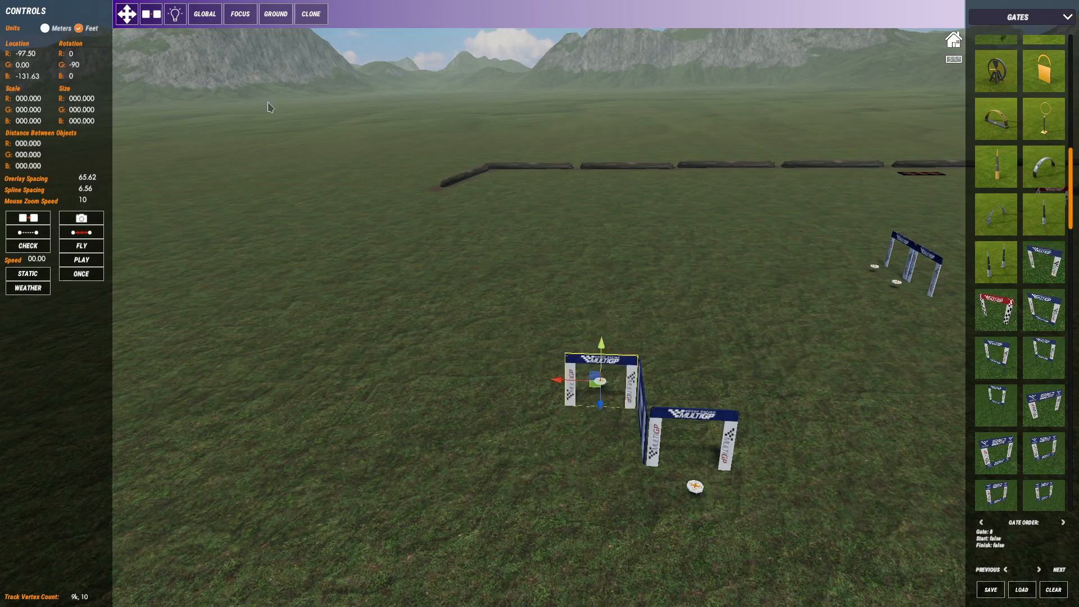
# Select the new gate and examine from several angles how it lines up with the barrier and the neighbouring gate
pyautogui.click(699, 367)
pyautogui.scroll(3, 588, 438)
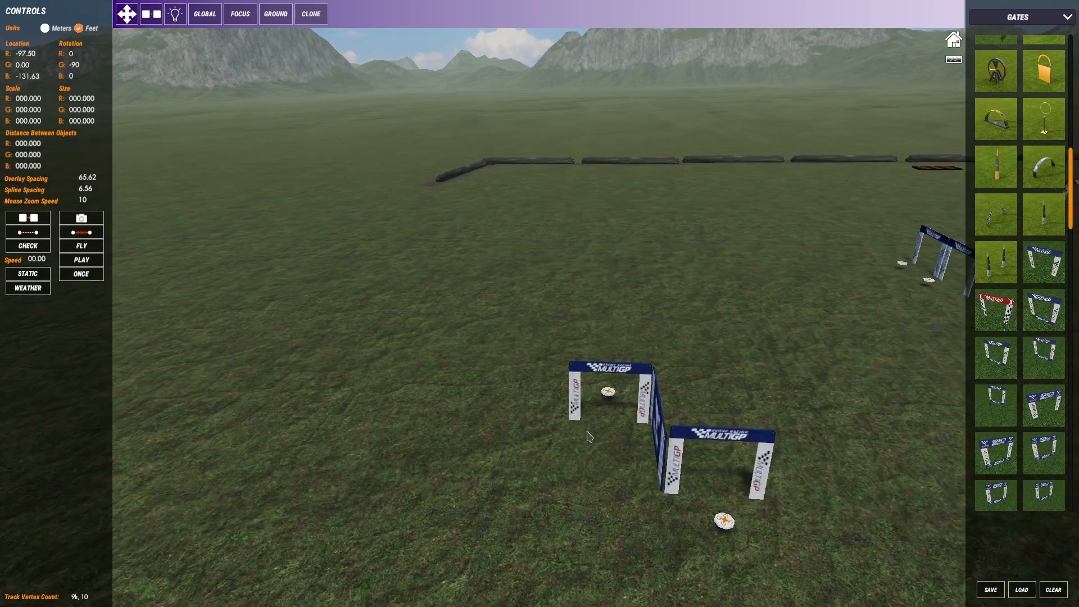
pyautogui.moveTo(590, 457); pyautogui.dragTo(686, 407, button='right')
pyautogui.moveTo(686, 408); pyautogui.dragTo(902, 341, button='middle')
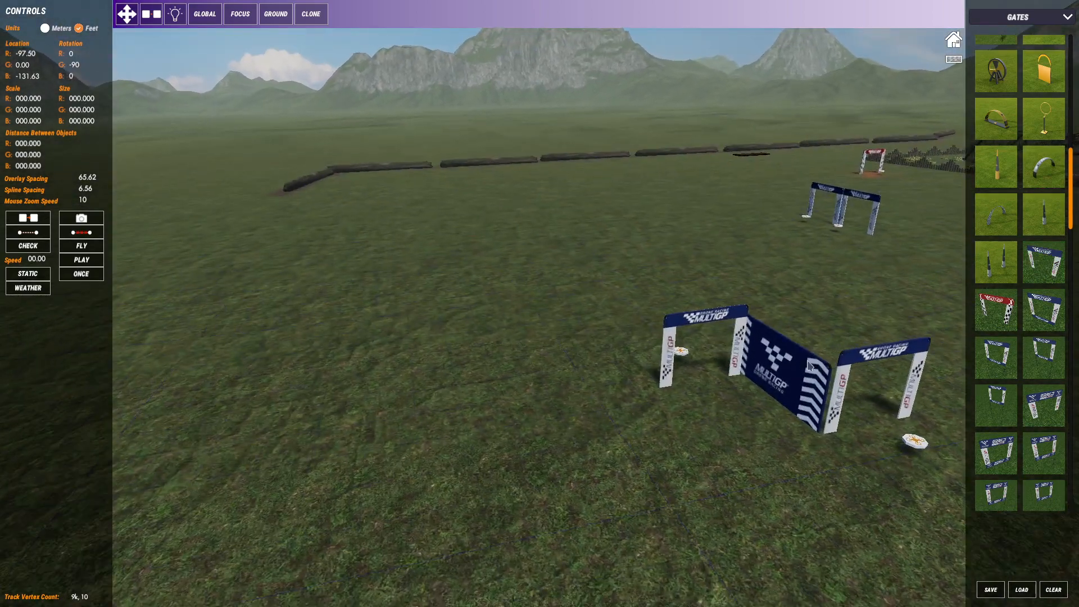
pyautogui.scroll(2, 843, 359)
pyautogui.moveTo(778, 375); pyautogui.dragTo(612, 386, button='middle')
pyautogui.scroll(3, 613, 386)
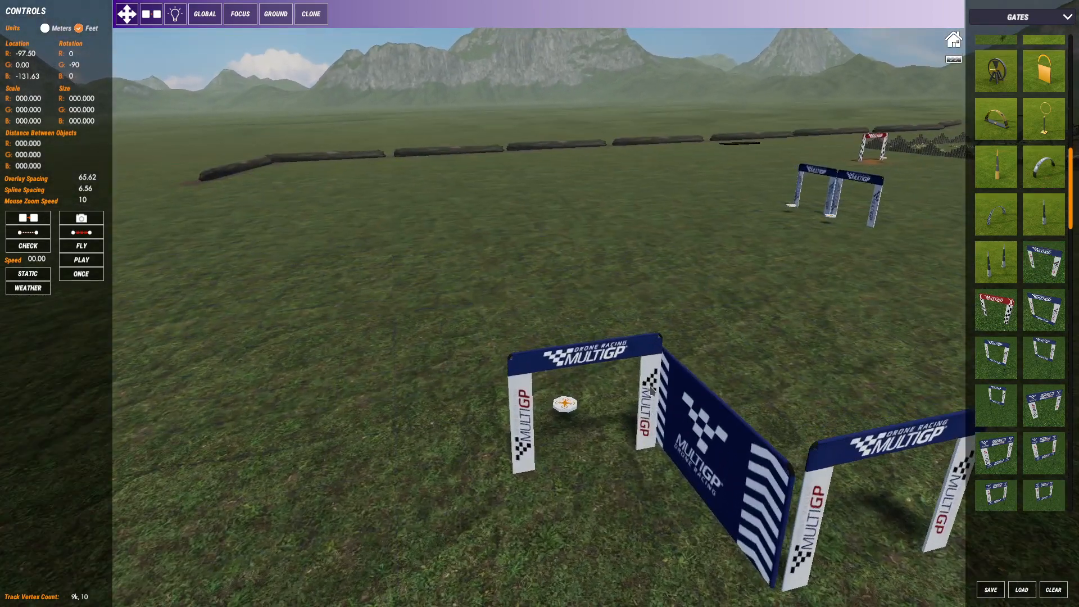
pyautogui.click(651, 387)
pyautogui.moveTo(718, 284); pyautogui.dragTo(708, 234, button='middle')
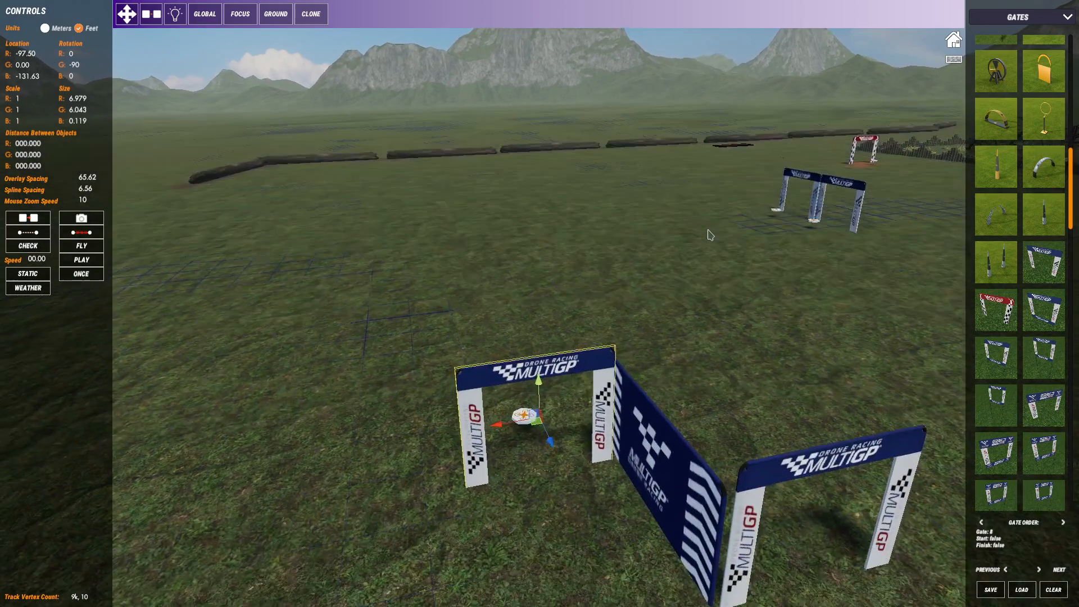
pyautogui.moveTo(708, 234); pyautogui.dragTo(680, 235, button='right')
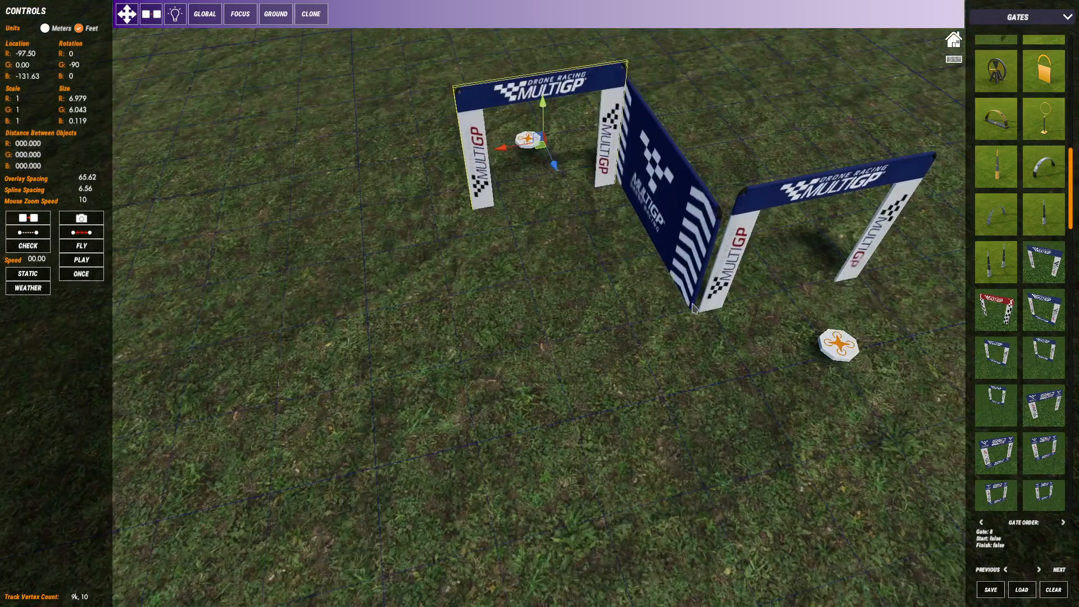
pyautogui.moveTo(693, 308); pyautogui.dragTo(600, 275, button='right')
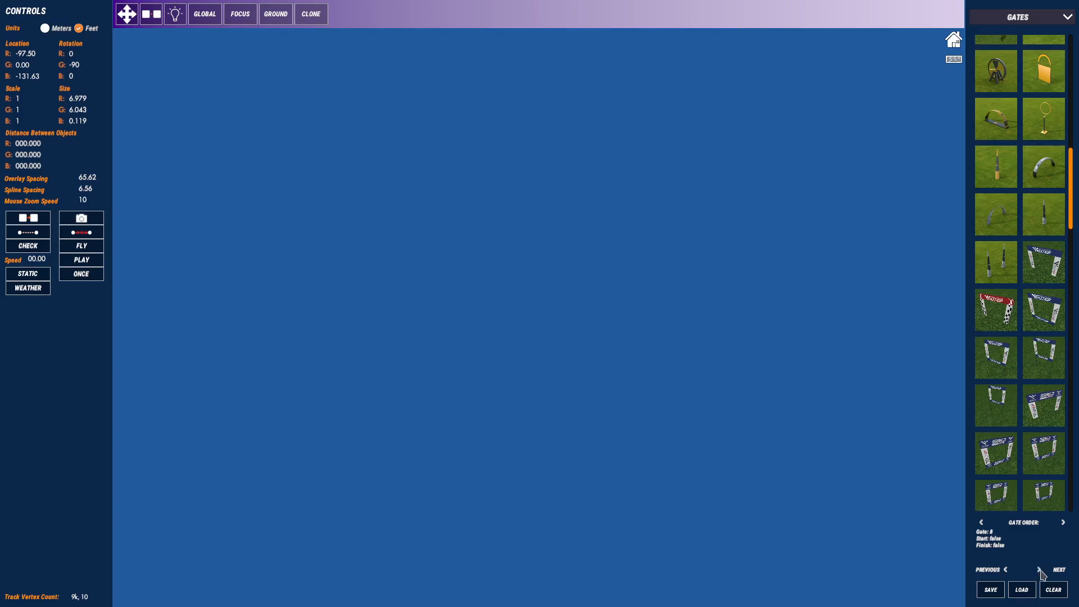
# Try to recover the track view by stepping back through the gate order to gate 1 and forward to gate 2
pyautogui.click(1007, 570)
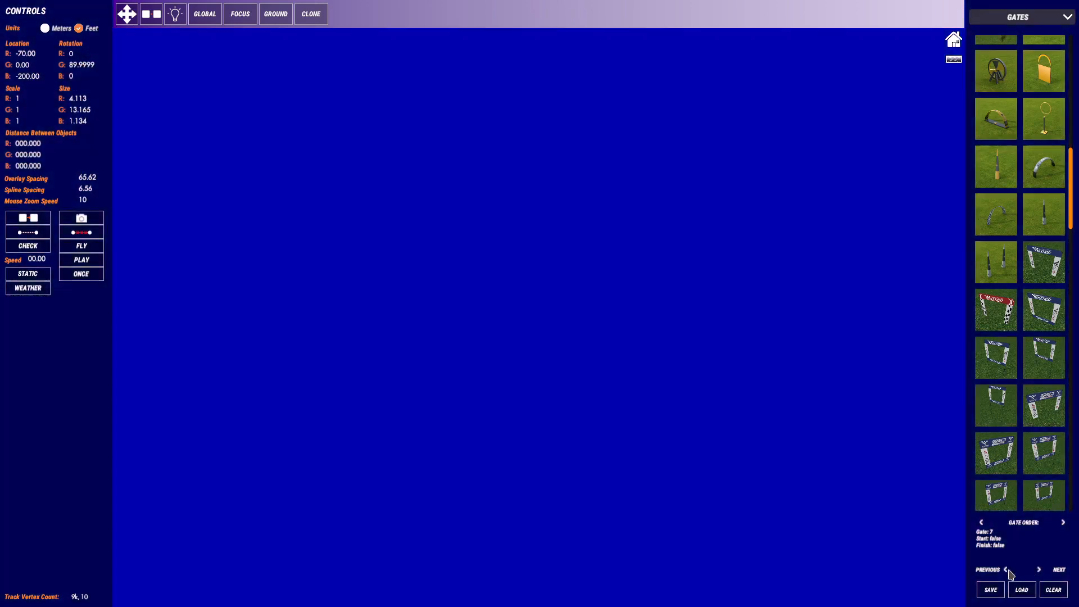
pyautogui.click(1009, 572)
pyautogui.click(1009, 571)
pyautogui.click(1009, 571)
pyautogui.click(1008, 572)
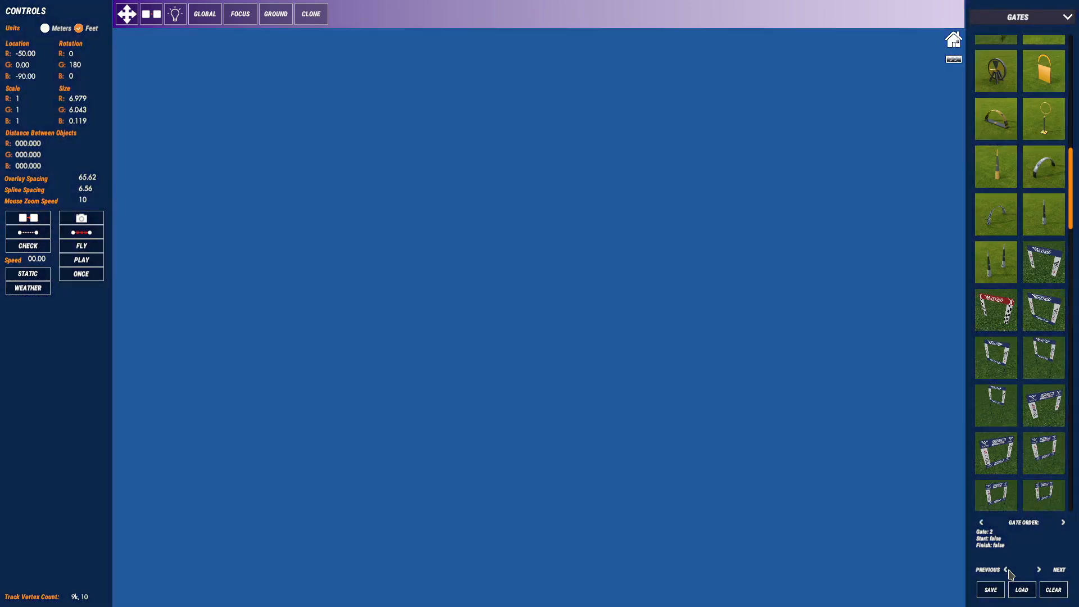
pyautogui.click(1008, 571)
pyautogui.click(1044, 571)
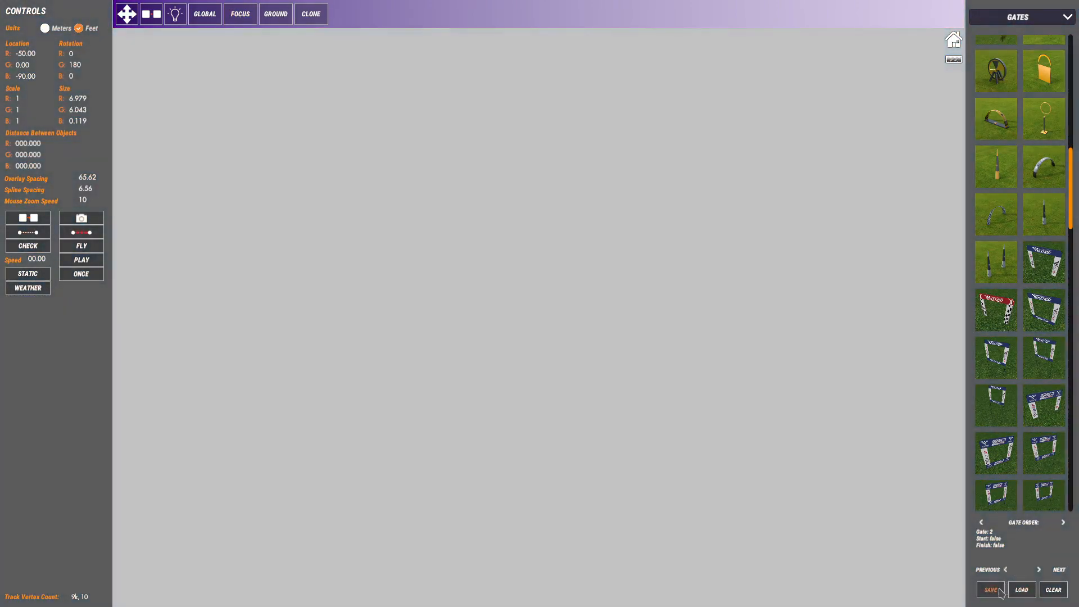
# Leave the editing session and reopen the Countryside track "Scratch" for editing
pyautogui.press('Escape')
pyautogui.press('Escape')
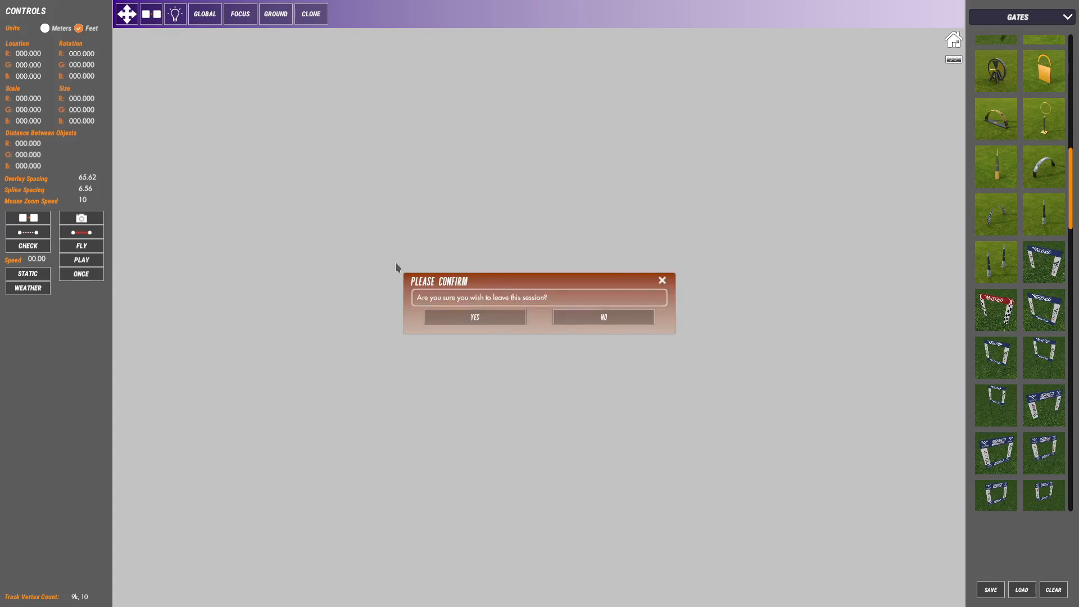
pyautogui.click(473, 317)
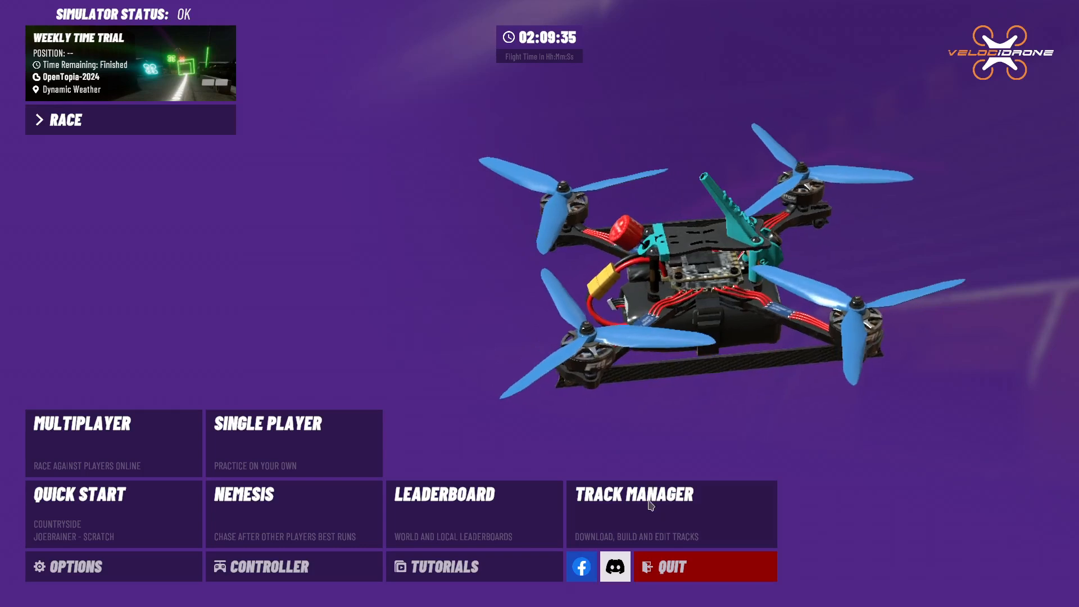
pyautogui.click(581, 497)
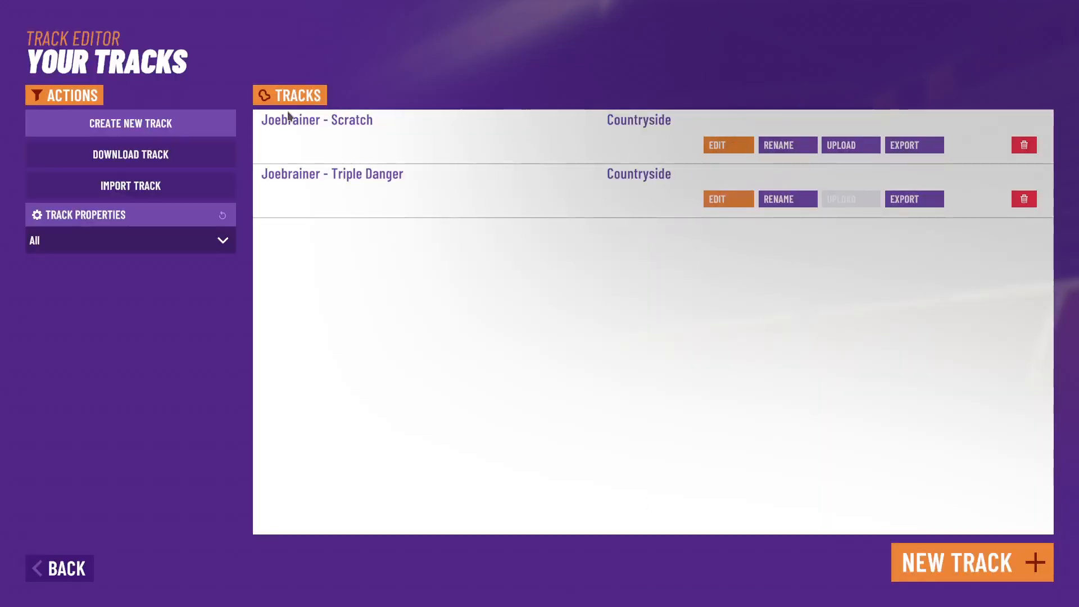
pyautogui.click(715, 144)
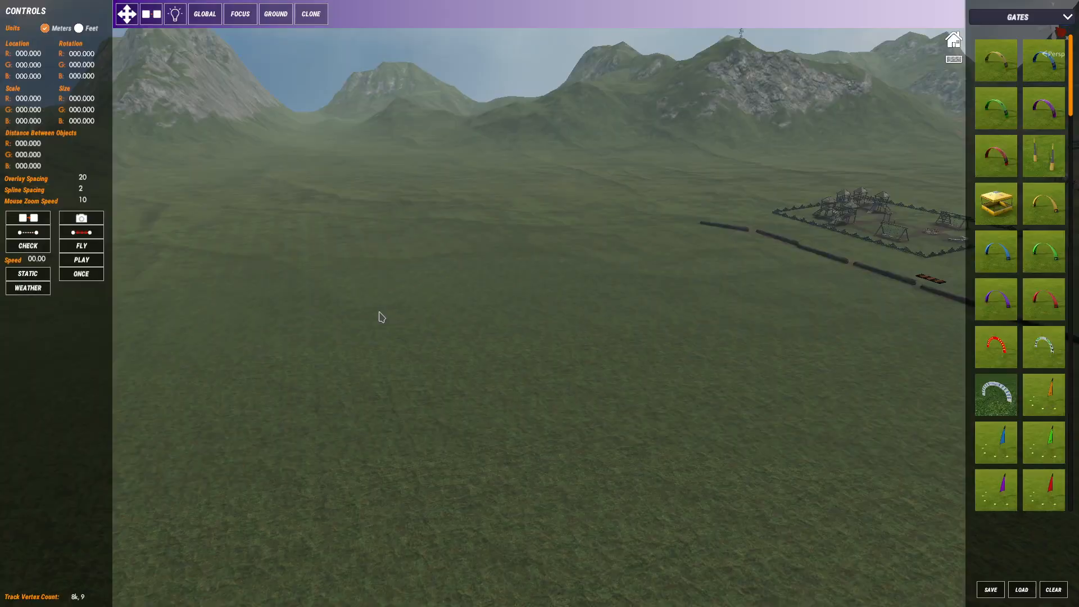
# Examine the reloaded track around the feather flags and the gate with the barrier
pyautogui.moveTo(594, 312); pyautogui.dragTo(621, 344, button='right')
pyautogui.scroll(5, 622, 345)
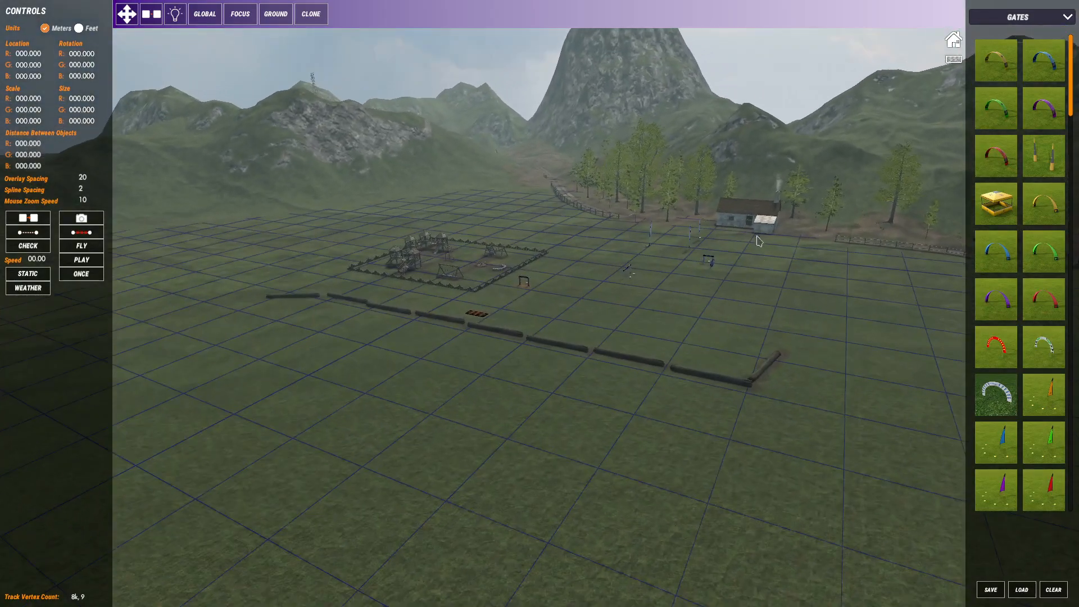
pyautogui.moveTo(821, 264); pyautogui.dragTo(548, 424, button='middle')
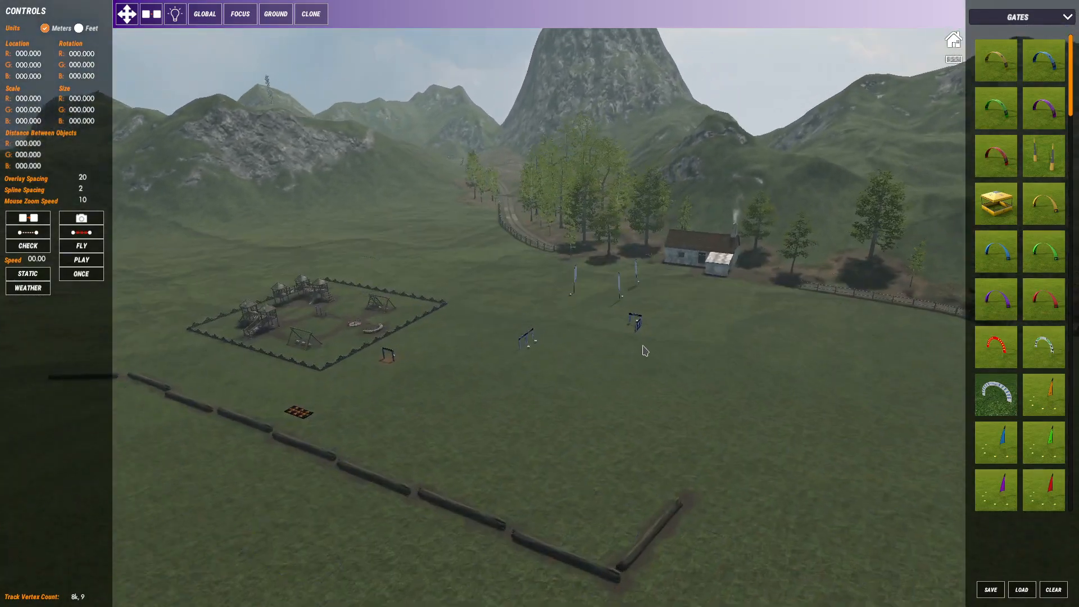
pyautogui.scroll(5, 643, 349)
pyautogui.moveTo(753, 363); pyautogui.dragTo(699, 435, button='right')
pyautogui.moveTo(809, 337); pyautogui.dragTo(552, 400, button='middle')
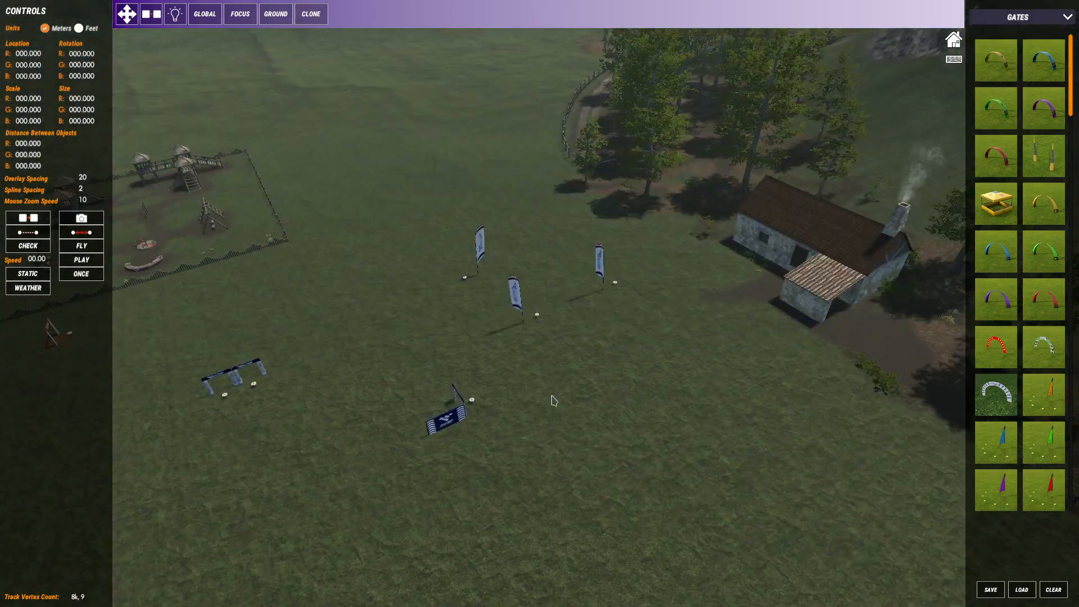
pyautogui.moveTo(552, 400); pyautogui.dragTo(799, 347, button='right')
pyautogui.scroll(5, 578, 403)
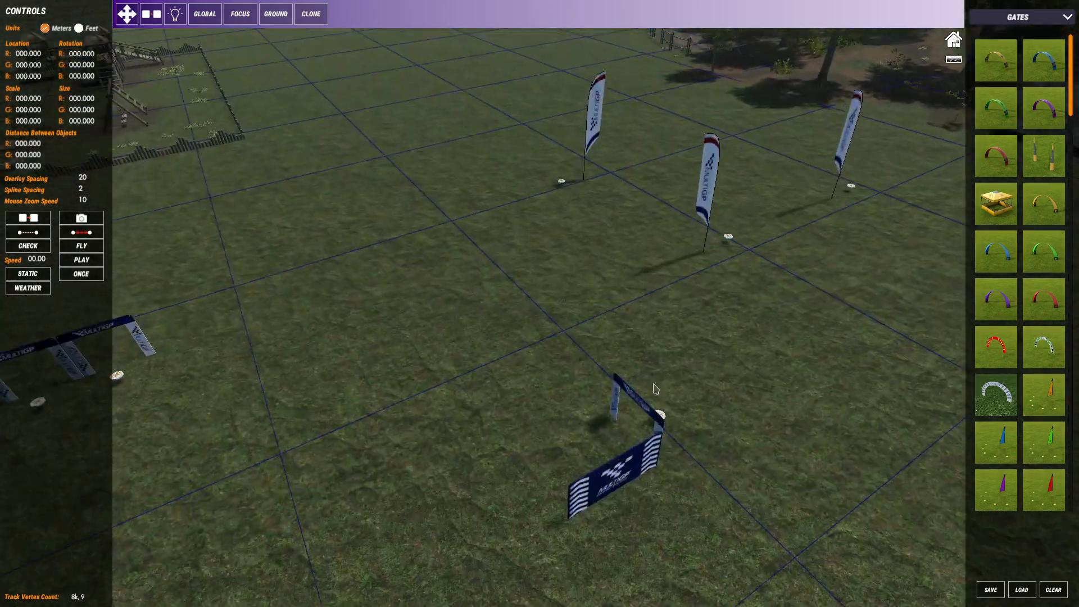
# Examine the track layout from above, from the playground and feather flags to the gate with the barrier
pyautogui.moveTo(654, 385); pyautogui.dragTo(664, 472, button='right')
pyautogui.scroll(-5, 674, 383)
pyautogui.scroll(-5, 676, 386)
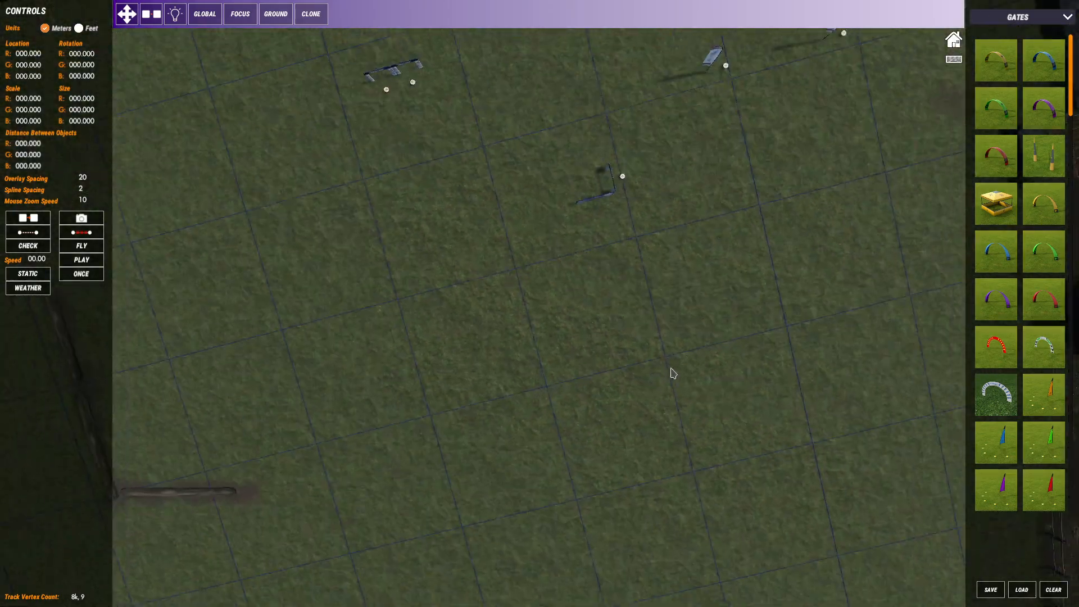
pyautogui.moveTo(669, 371); pyautogui.dragTo(660, 305, button='right')
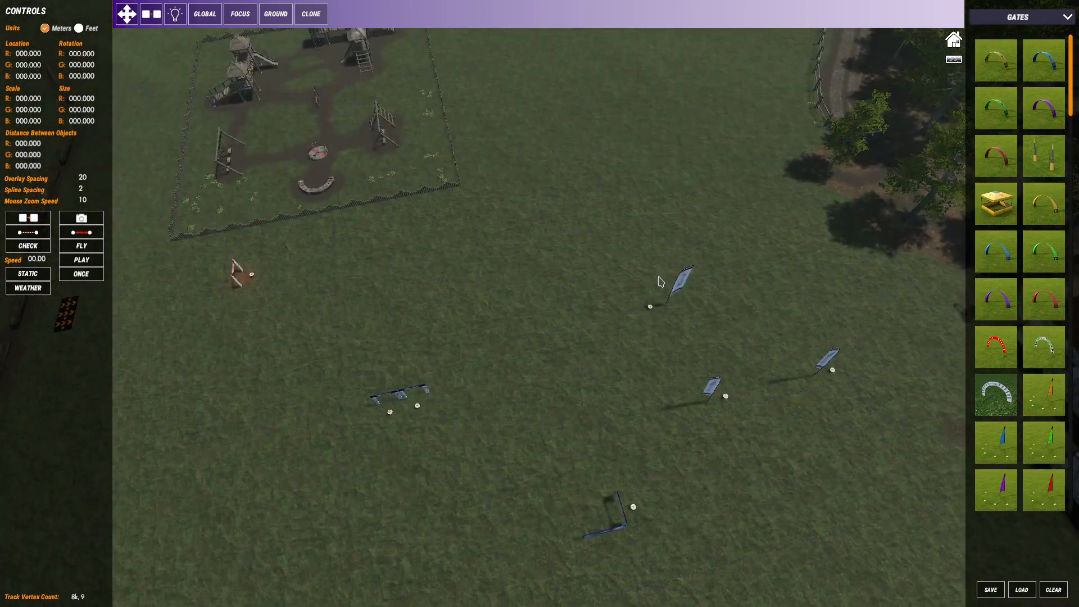
pyautogui.scroll(3, 660, 304)
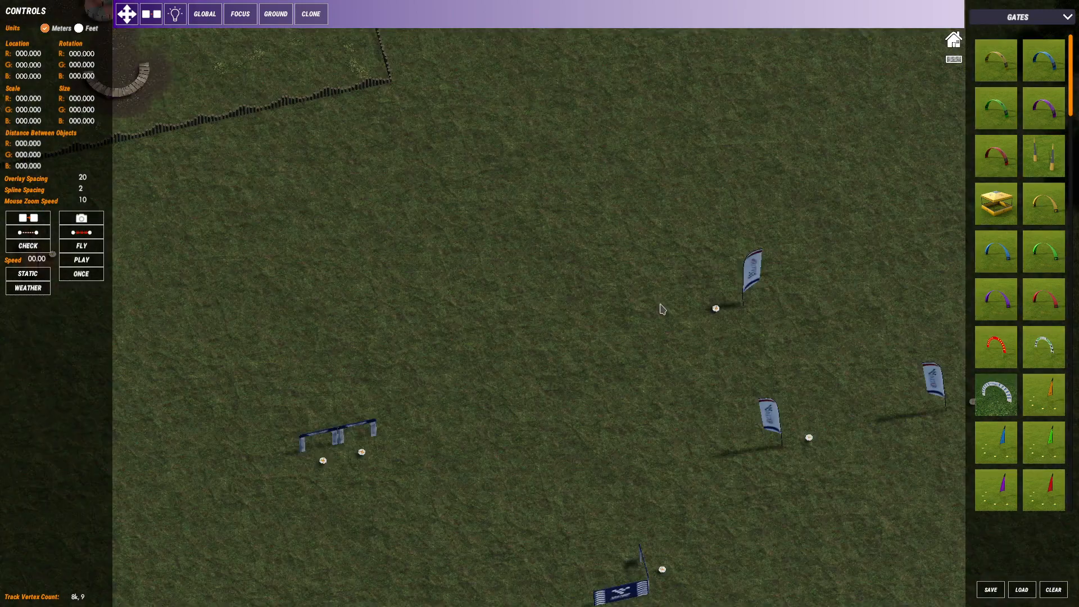
pyautogui.moveTo(533, 341); pyautogui.dragTo(623, 379, button='right')
pyautogui.scroll(-2, 623, 379)
pyautogui.scroll(-2, 625, 383)
pyautogui.moveTo(689, 414); pyautogui.dragTo(691, 323, button='middle')
pyautogui.moveTo(691, 322); pyautogui.dragTo(698, 431, button='right')
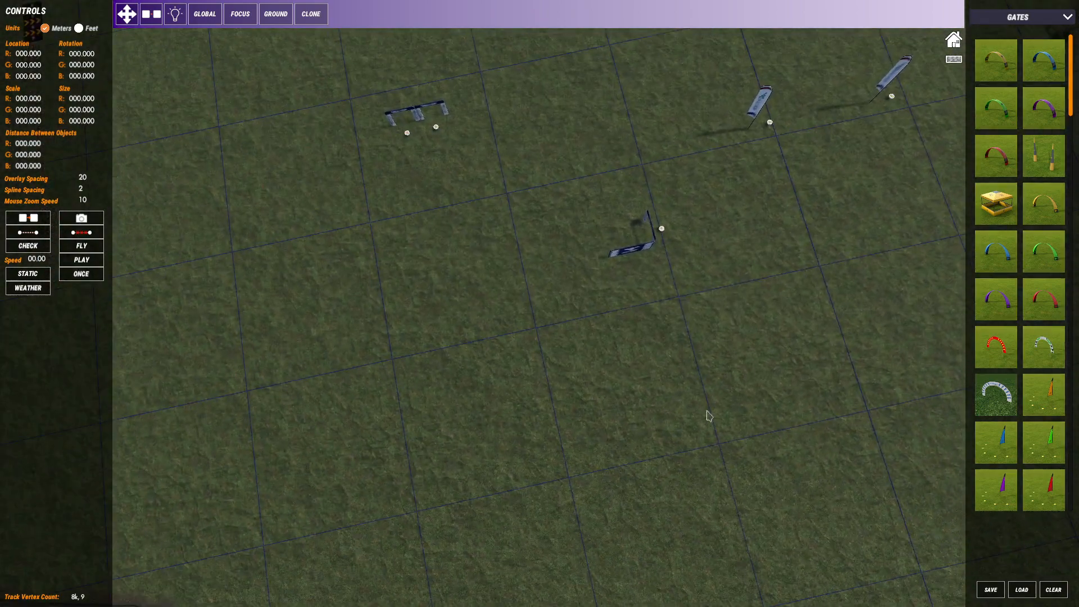
# Place another open-bottom MultiGP gate from the gate library near the free end of the barrier
pyautogui.moveTo(725, 431); pyautogui.dragTo(741, 370, button='middle')
pyautogui.moveTo(741, 371); pyautogui.dragTo(731, 354, button='right')
pyautogui.scroll(2, 749, 294)
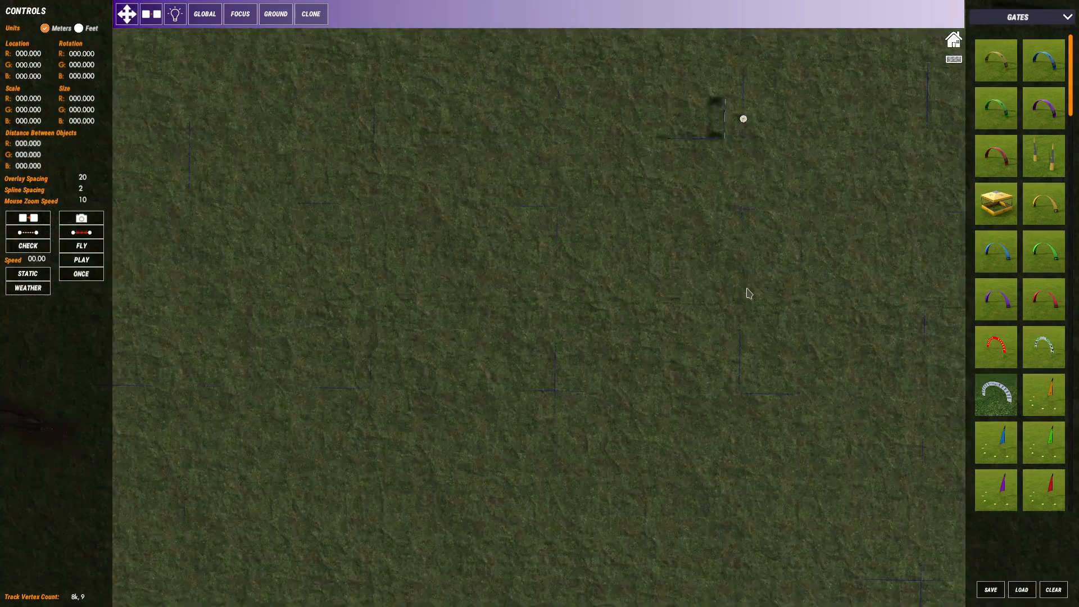
pyautogui.moveTo(642, 318); pyautogui.dragTo(585, 340, button='middle')
pyautogui.scroll(2, 684, 174)
pyautogui.scroll(2, 680, 173)
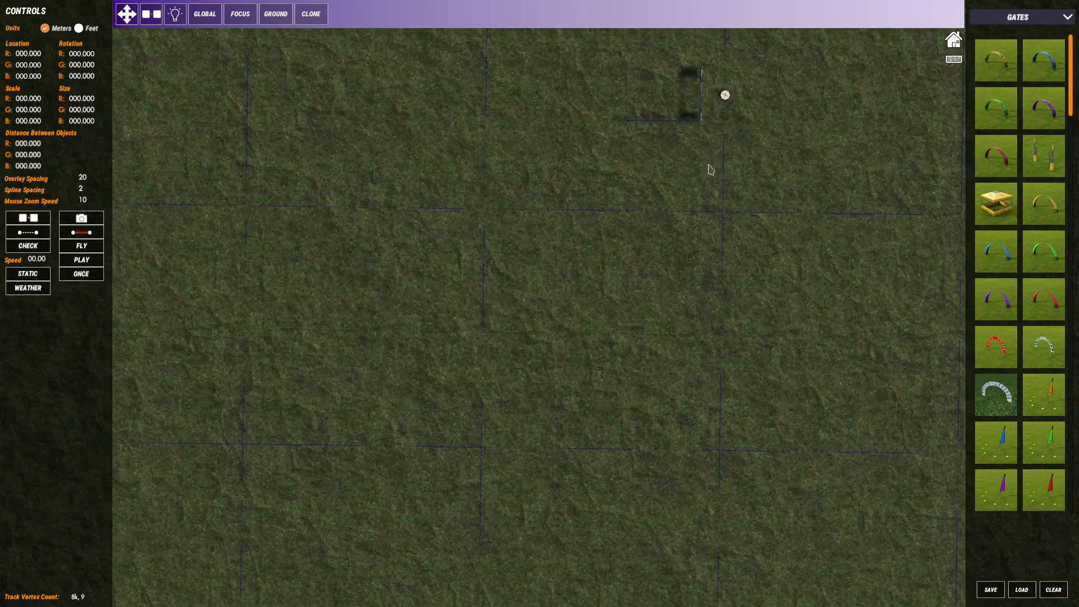
pyautogui.moveTo(643, 255); pyautogui.dragTo(595, 313, button='middle')
pyautogui.scroll(3, 643, 171)
pyautogui.moveTo(724, 179); pyautogui.dragTo(701, 252, button='middle')
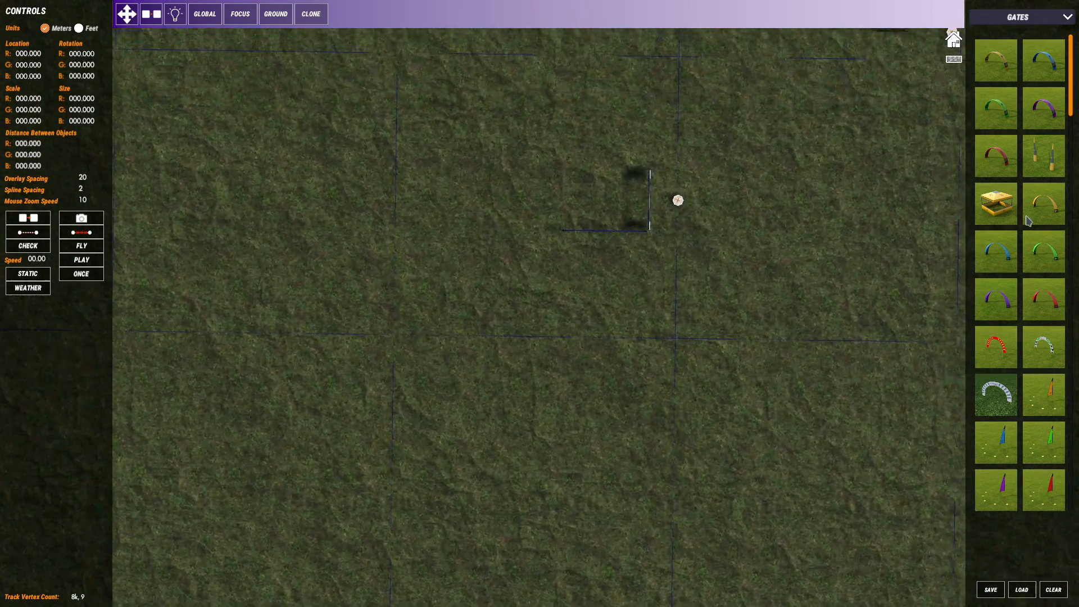
pyautogui.moveTo(1070, 106); pyautogui.dragTo(1062, 180)
pyautogui.scroll(-5, 1062, 185)
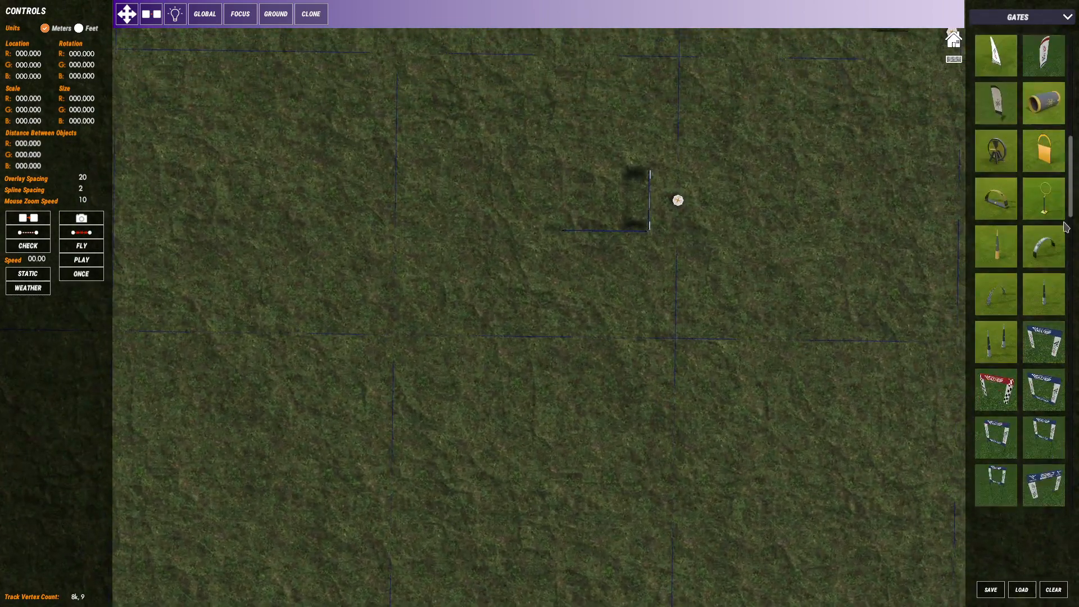
pyautogui.click(571, 275)
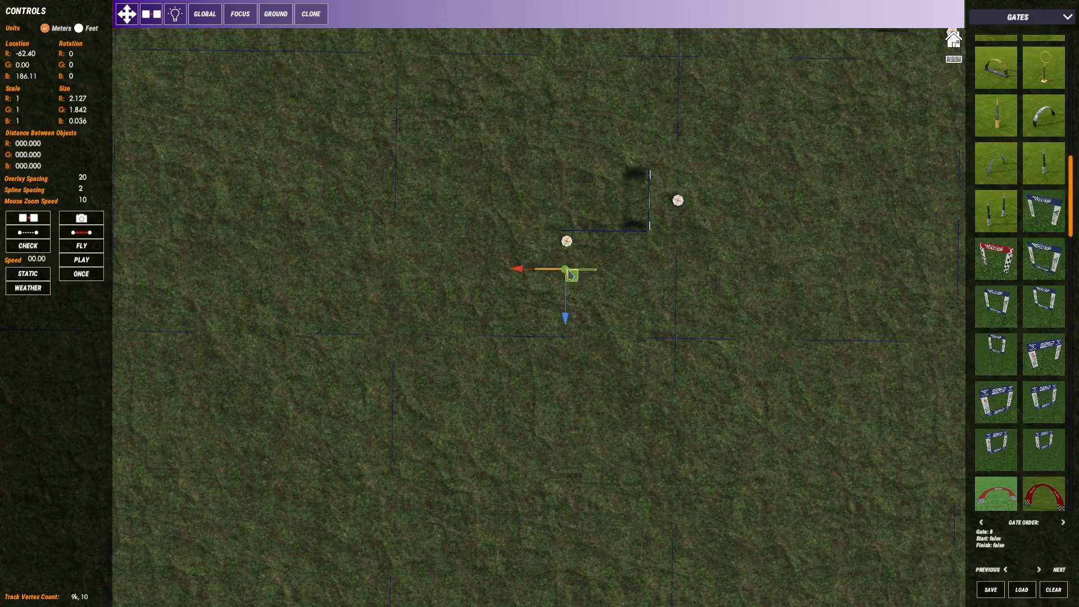
# Try a G rotation of 90 degrees on the new gate by the barrier
pyautogui.click(71, 65)
pyautogui.write('90')
pyautogui.press('Return')
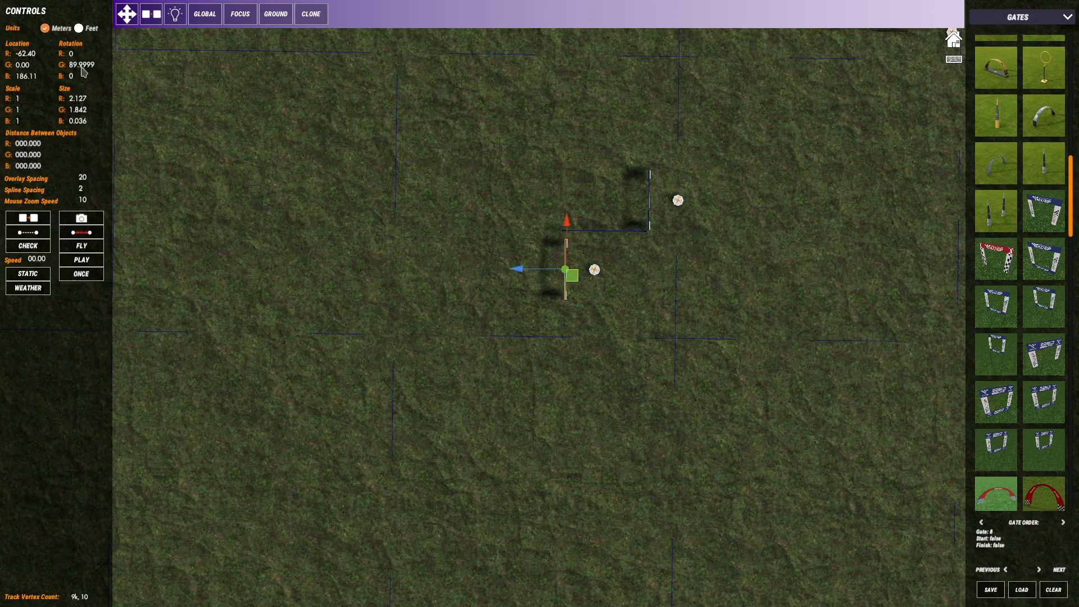
# Set the new gate's G rotation to -90 degrees and deselect it
pyautogui.click(83, 68)
pyautogui.write('-90')
pyautogui.press('Return')
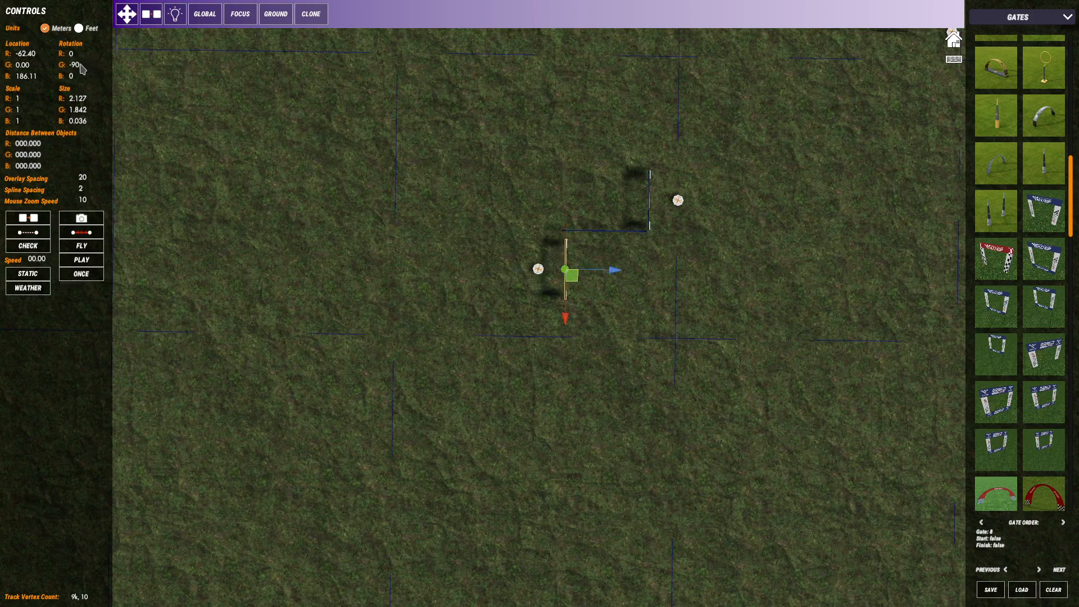
pyautogui.click(580, 284)
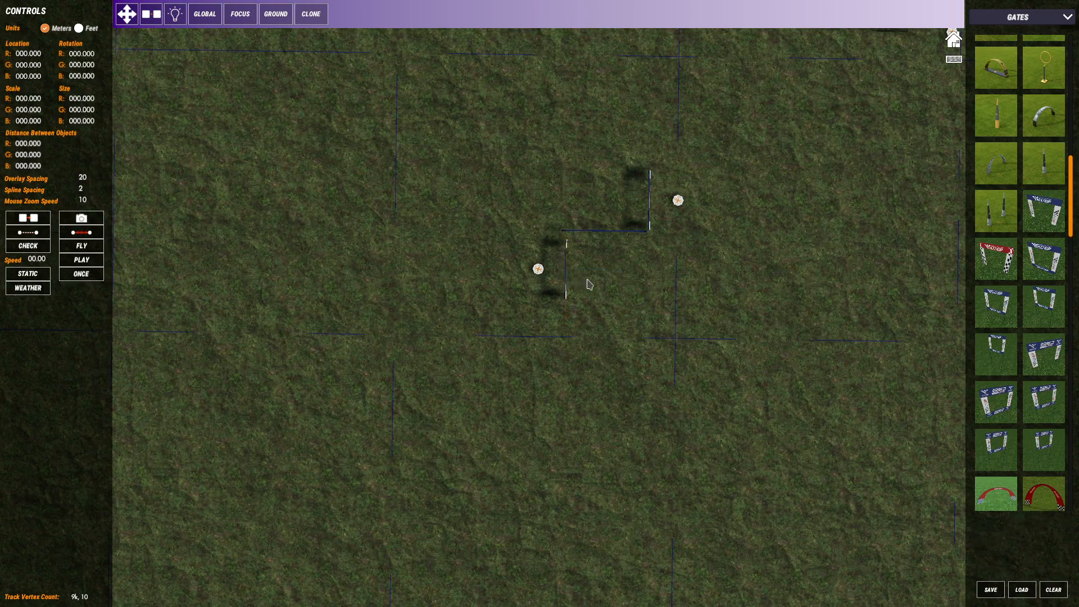
# Move the rotated gate along the ground so its end meets the barrier's free end, and check its alignment
pyautogui.click(565, 278)
pyautogui.moveTo(573, 278); pyautogui.dragTo(568, 272)
pyautogui.click(638, 313)
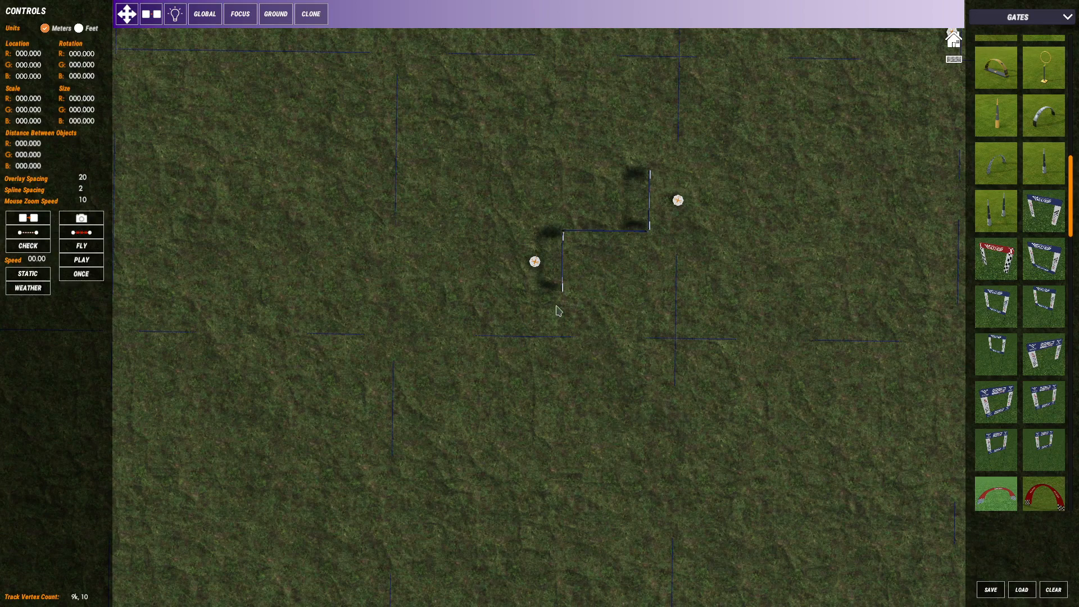
pyautogui.click(565, 287)
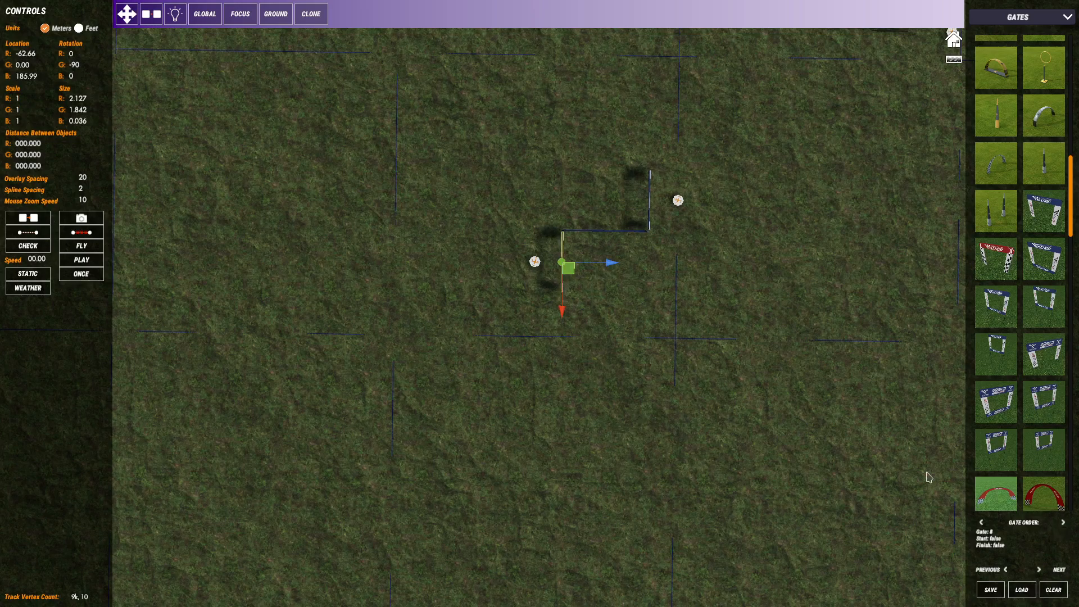
pyautogui.click(654, 414)
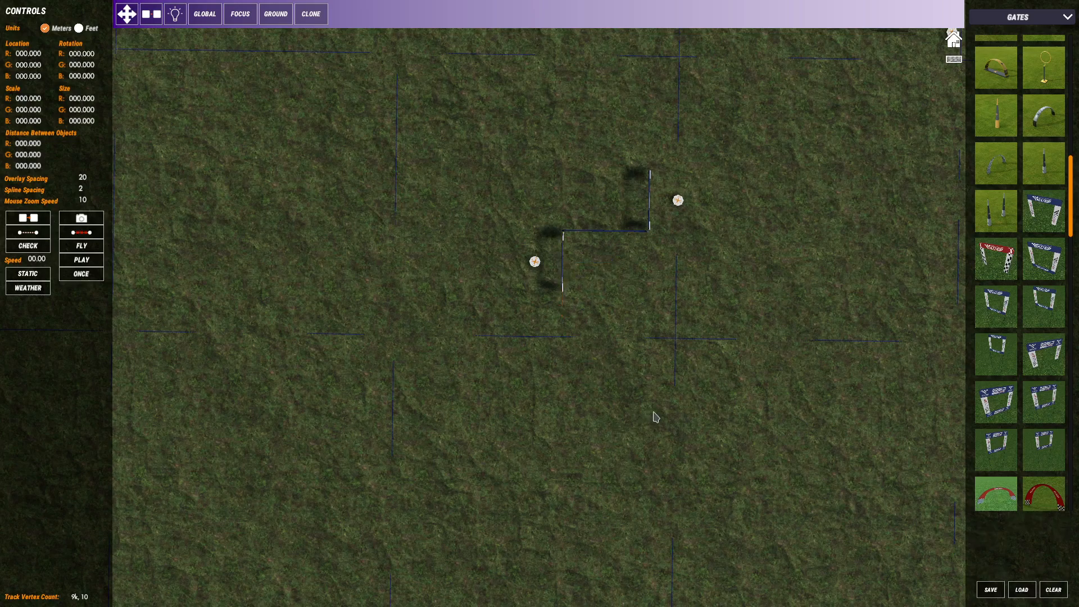
# Place a four-sided MultiGP gate with a bottom banner beside the two adjoining gates and shift it slightly along the ground
pyautogui.scroll(-2, 654, 412)
pyautogui.moveTo(679, 456); pyautogui.dragTo(561, 320, button='right')
pyautogui.moveTo(548, 455); pyautogui.dragTo(673, 359, button='middle')
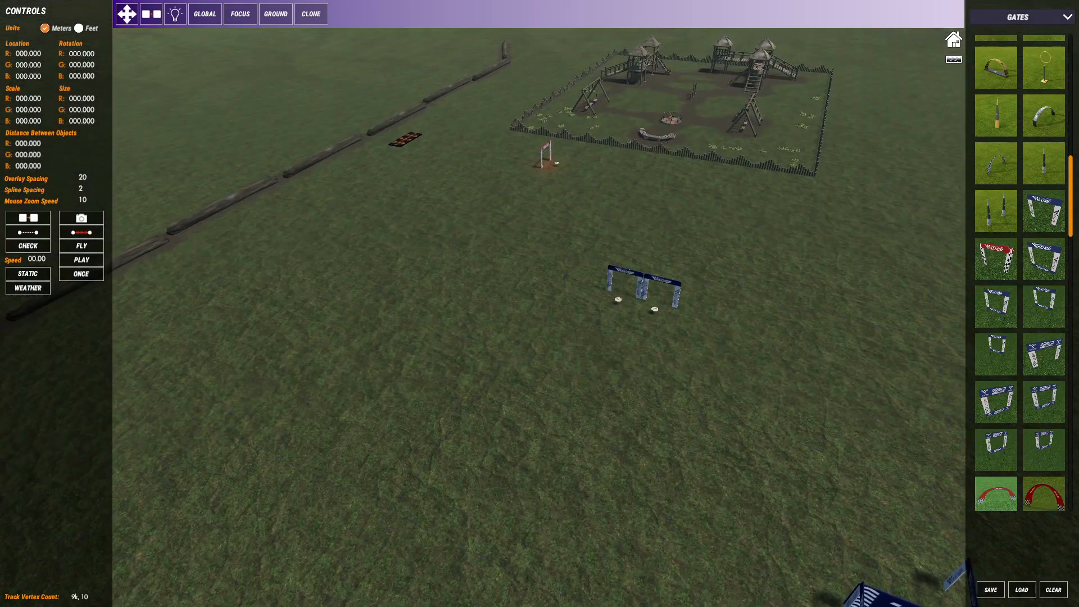
pyautogui.scroll(4, 683, 212)
pyautogui.moveTo(708, 260); pyautogui.dragTo(783, 238, button='middle')
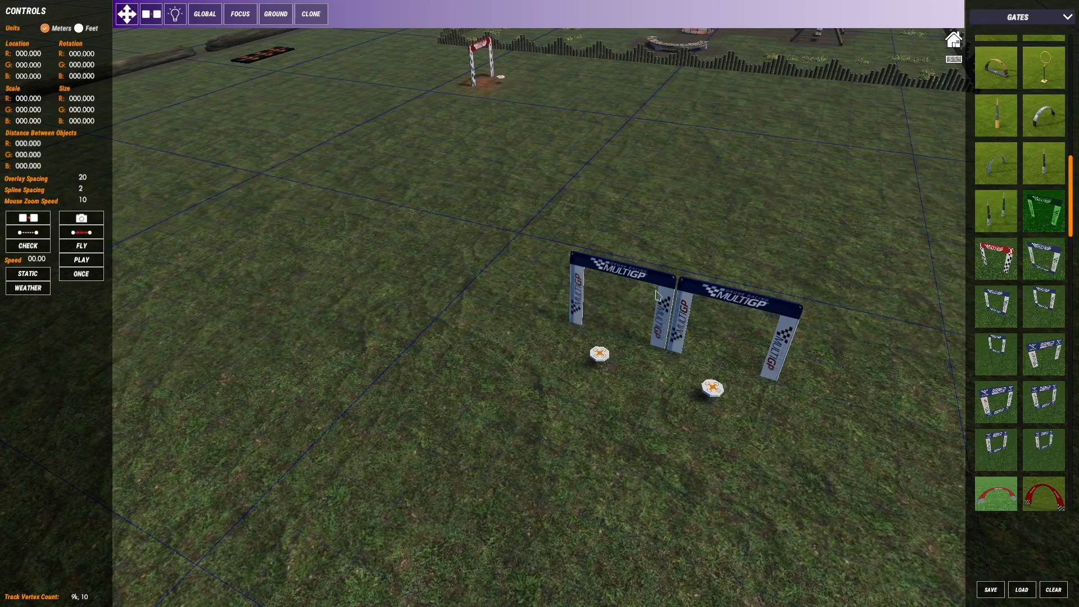
pyautogui.click(1052, 267)
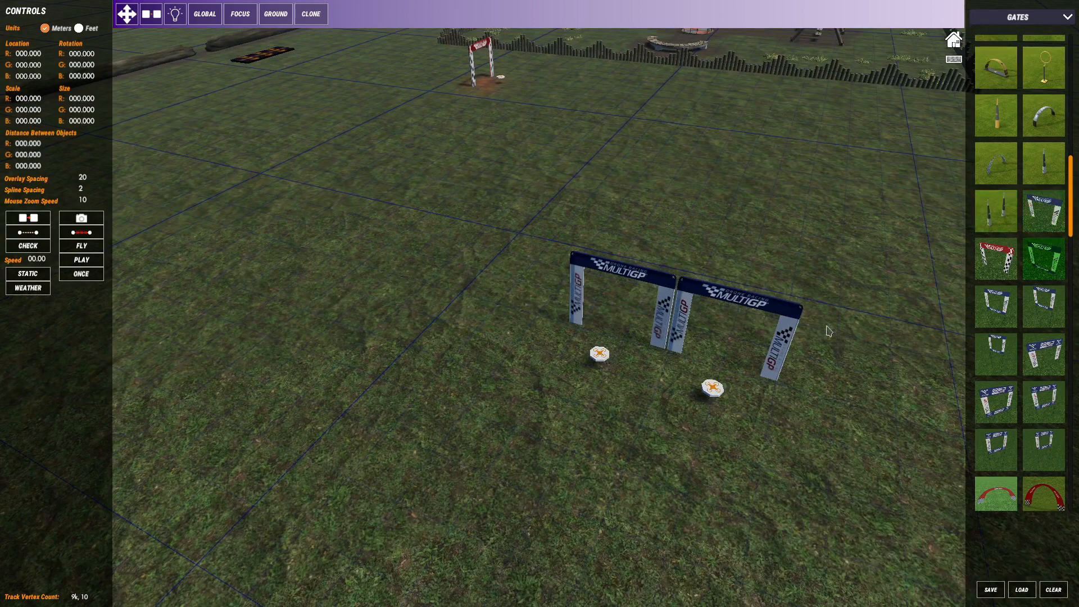
pyautogui.click(504, 337)
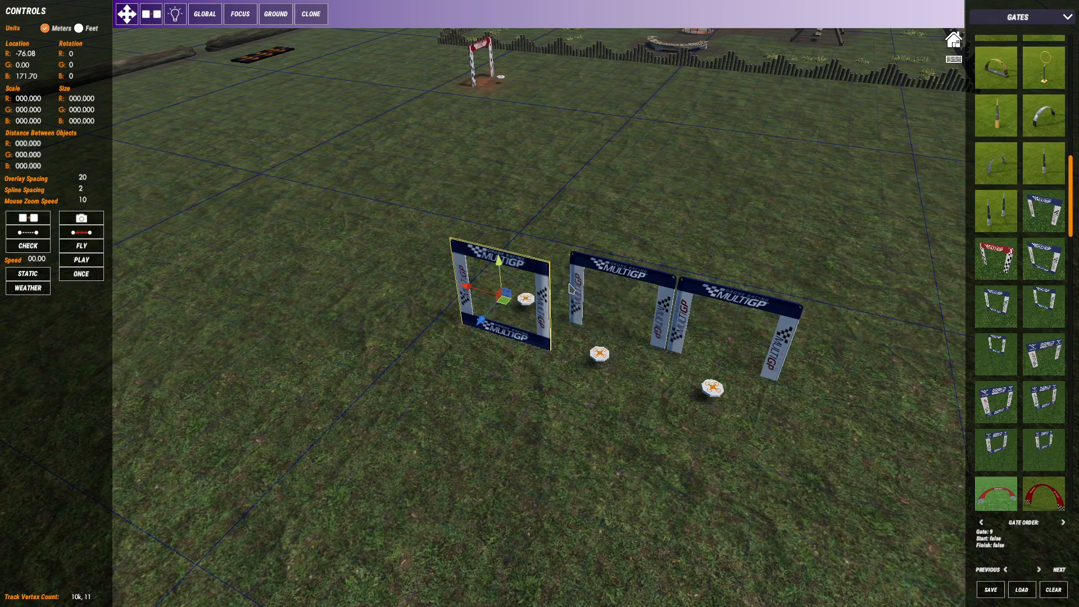
pyautogui.moveTo(500, 303); pyautogui.dragTo(498, 283)
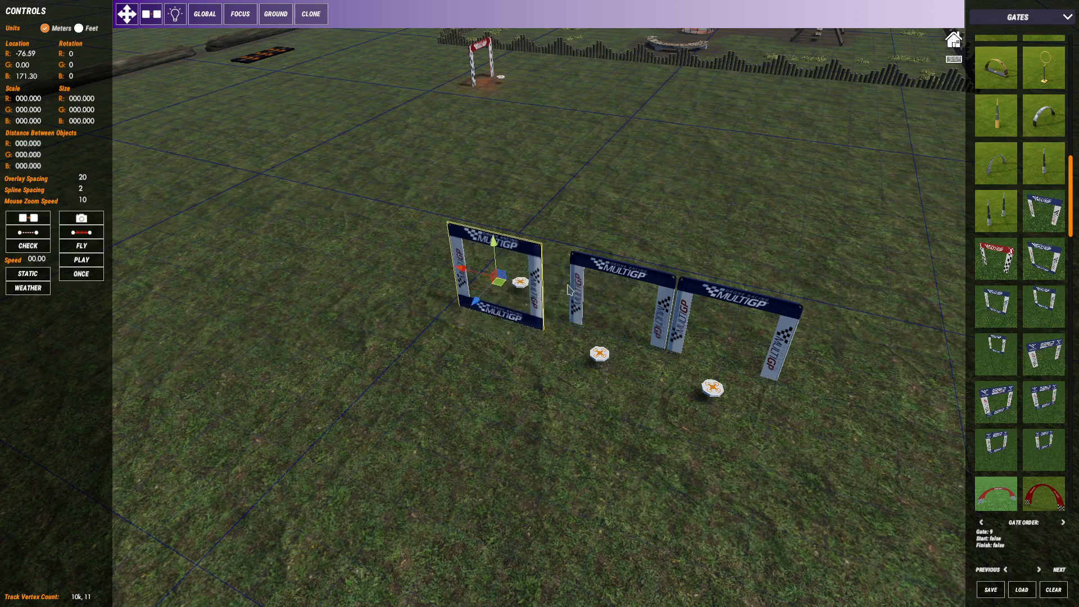
# Compare the location and rotation values of the four-sided gate and the neighbouring gate 2
pyautogui.click(575, 288)
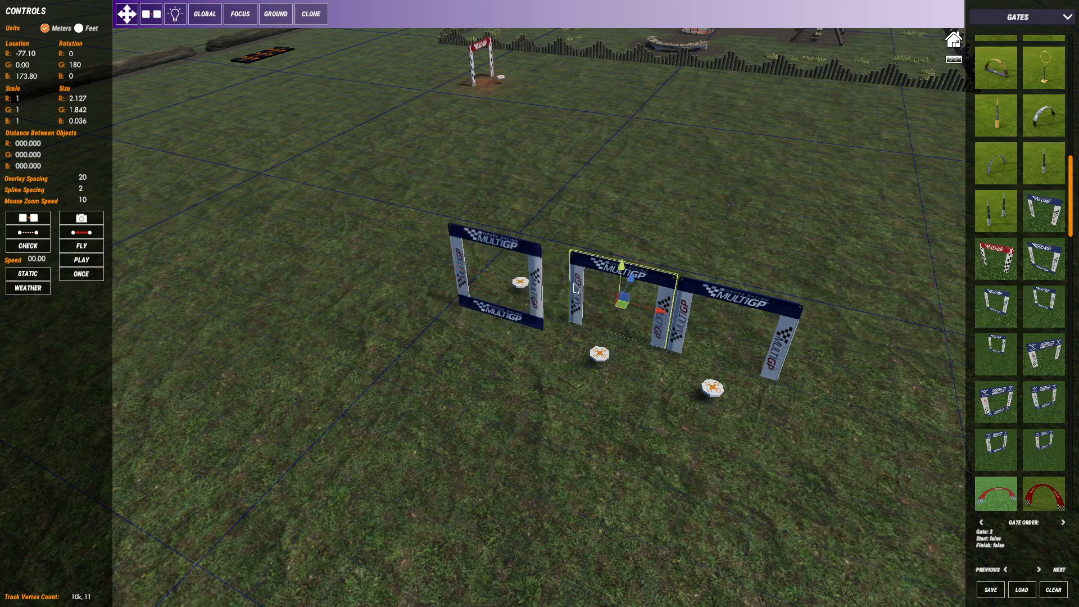
pyautogui.click(534, 285)
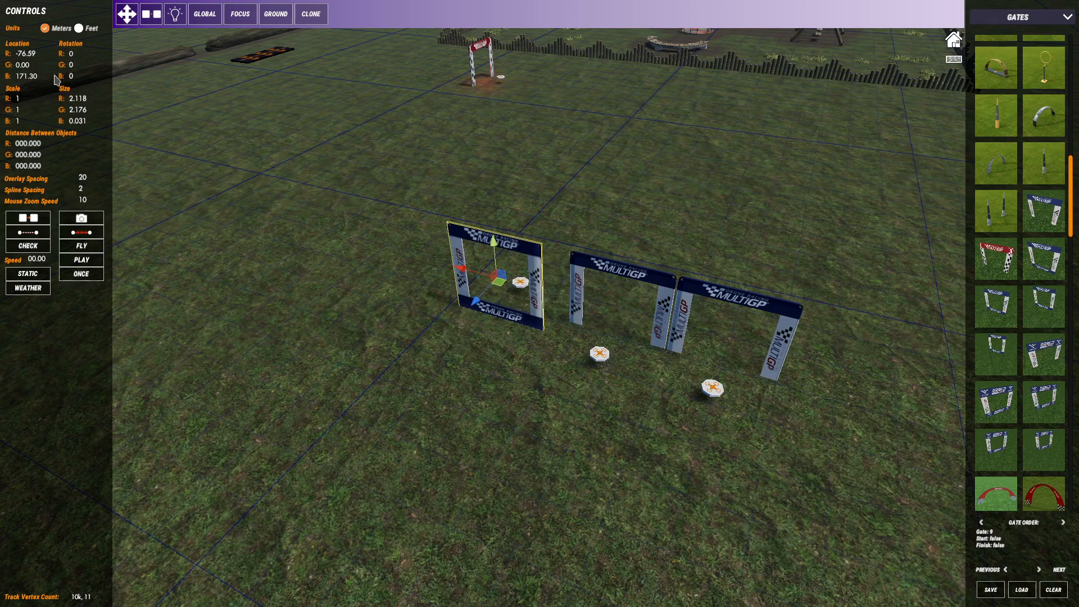
pyautogui.click(576, 279)
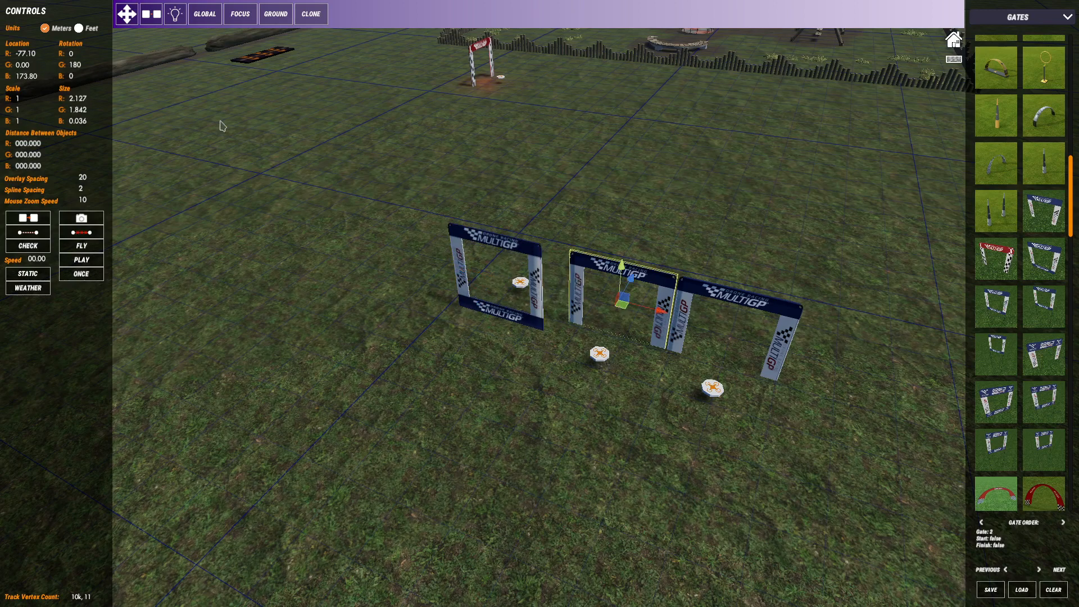
# Make the launch pad beside the log barrier the zero reference point for object locations
pyautogui.scroll(-5, 227, 129)
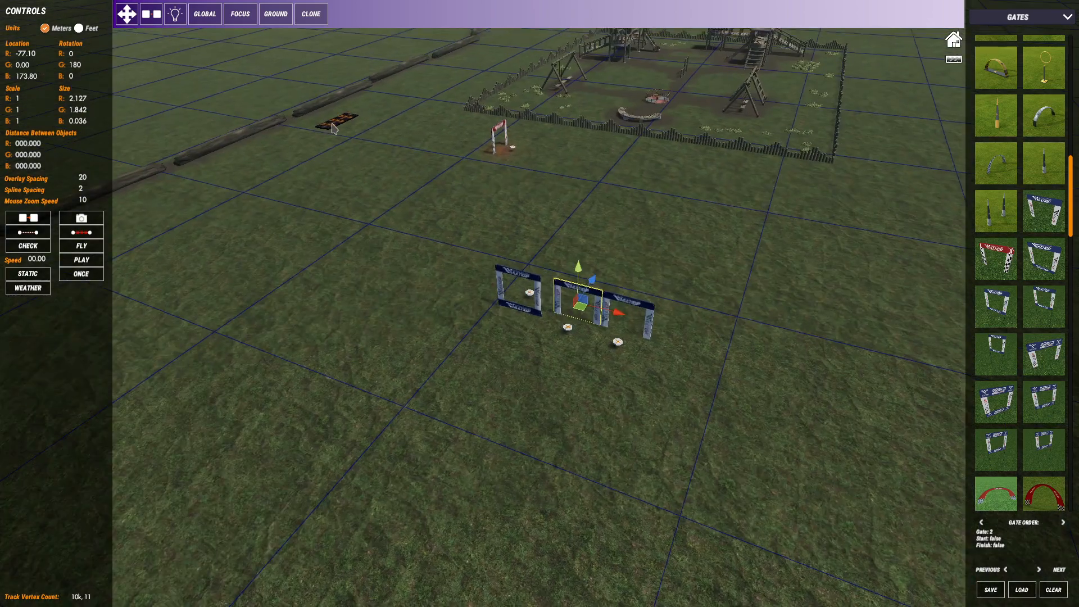
pyautogui.click(333, 125)
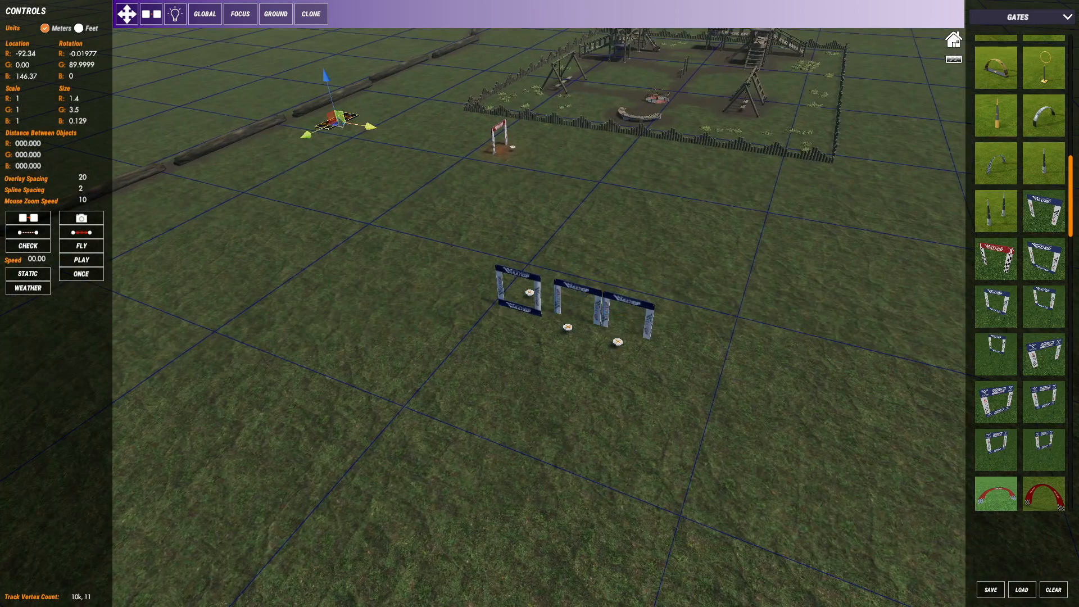
pyautogui.moveTo(416, 201); pyautogui.dragTo(517, 247, button='middle')
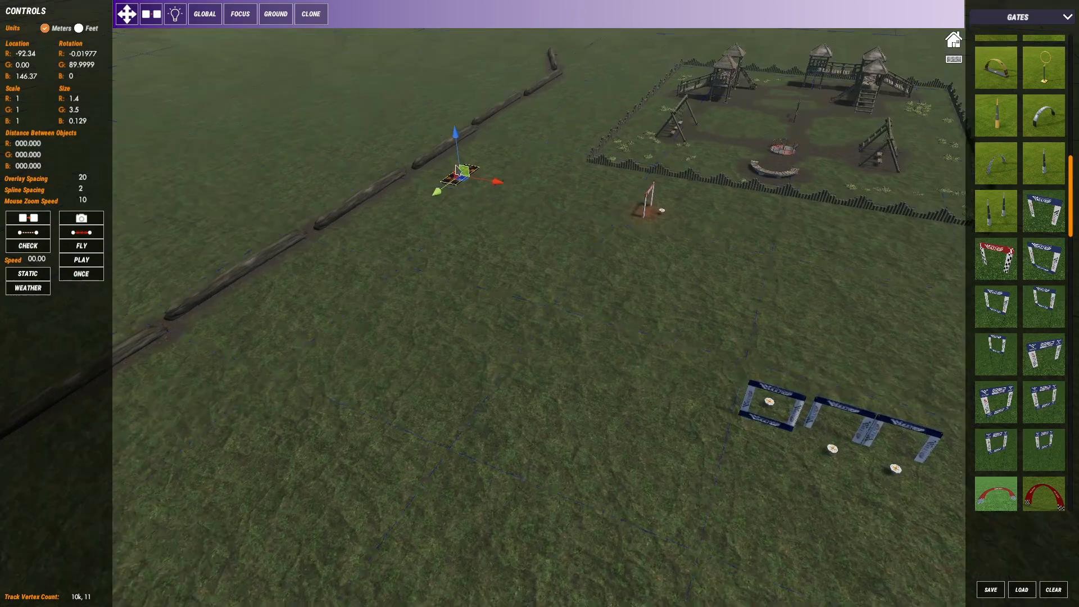
pyautogui.scroll(3, 516, 247)
pyautogui.moveTo(505, 208); pyautogui.dragTo(538, 295, button='middle')
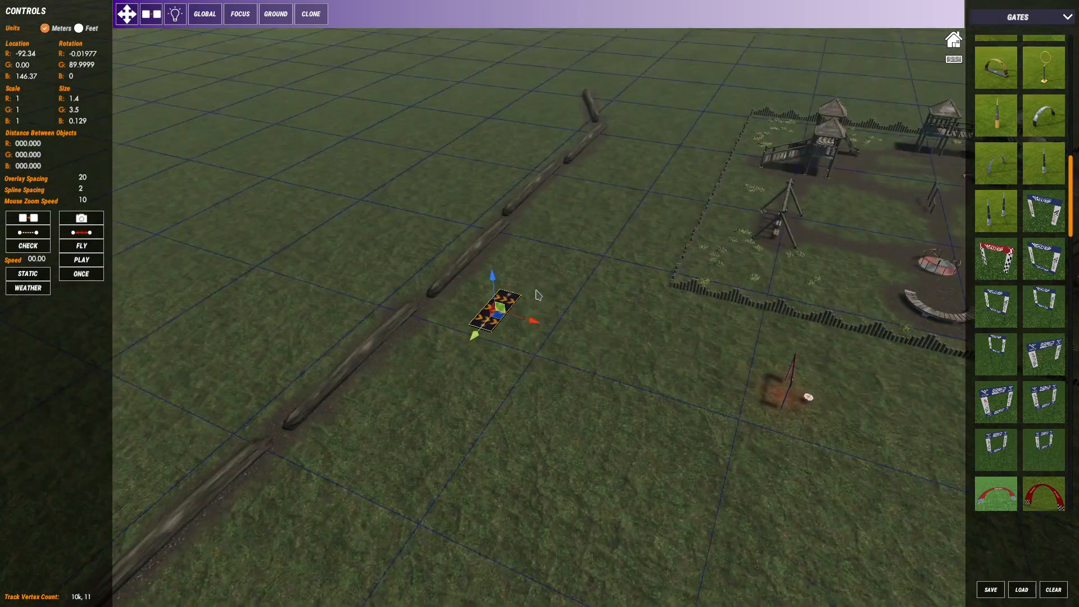
pyautogui.press('shift')
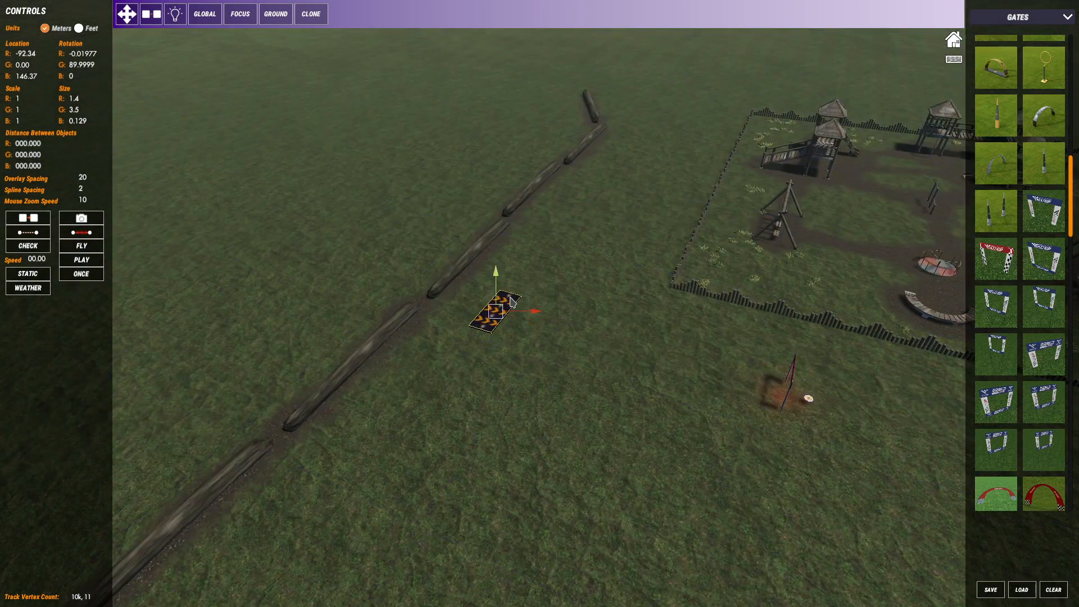
pyautogui.click(533, 294)
pyautogui.click(508, 293)
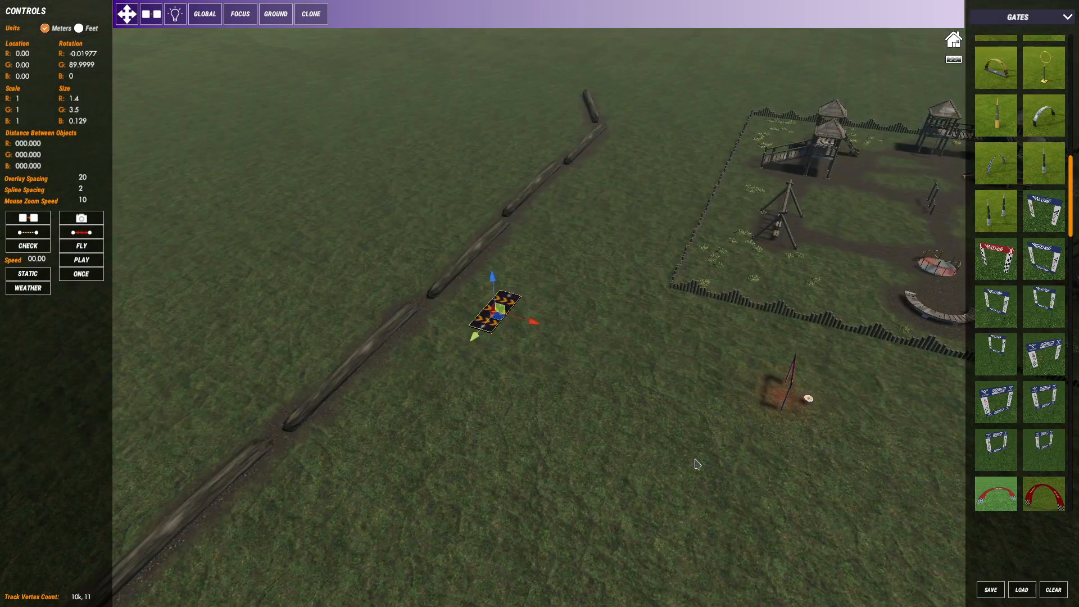
# Select gate 2 beside the four-sided gate and switch the units to feet
pyautogui.moveTo(695, 459); pyautogui.dragTo(557, 326, button='middle')
pyautogui.click(546, 300)
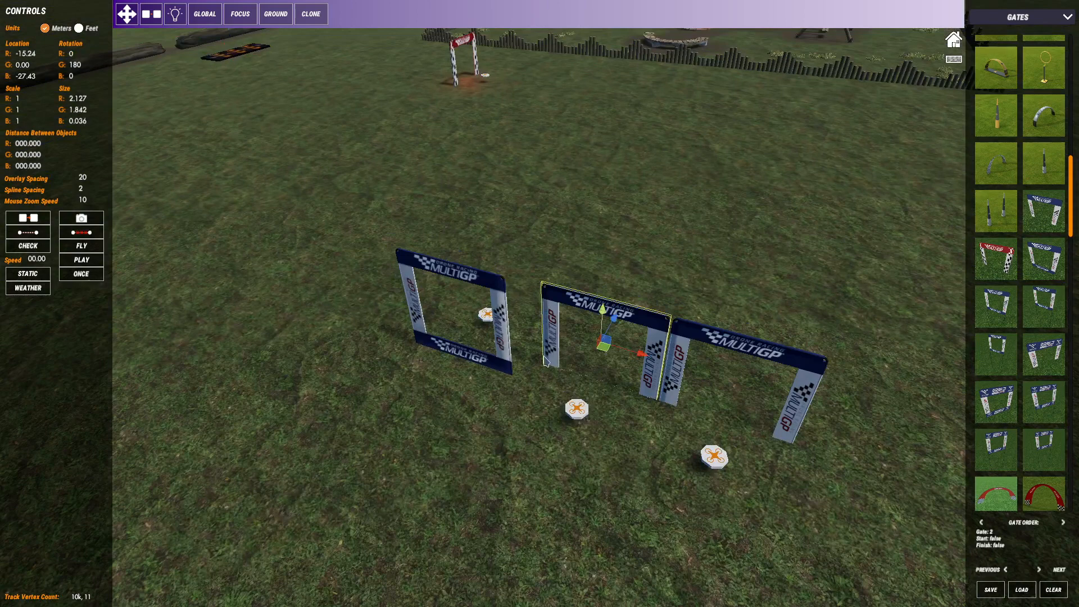
pyautogui.click(79, 28)
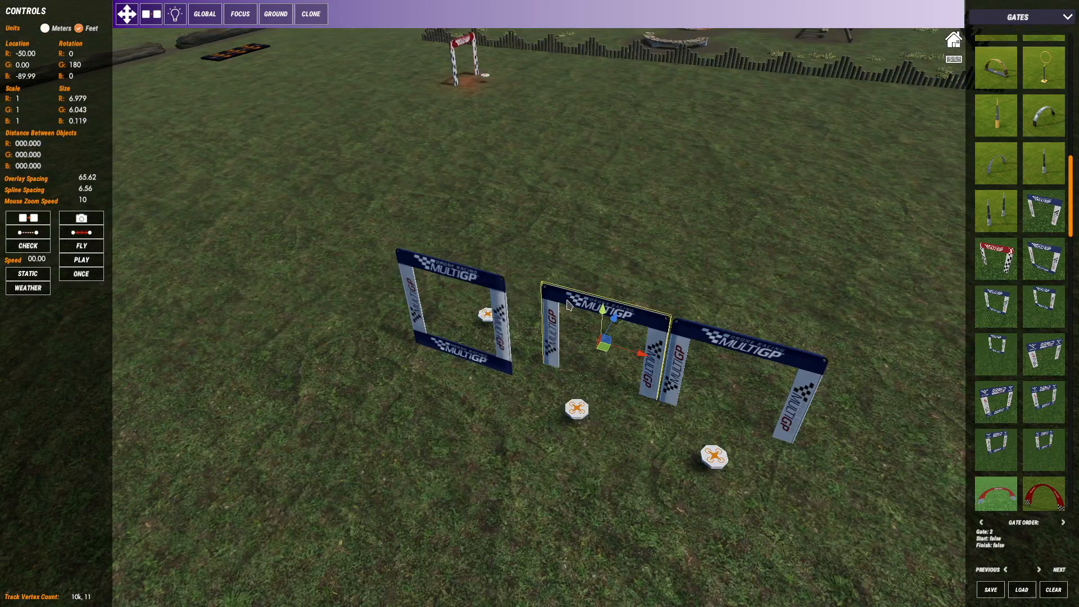
# Set the four-sided gate's R location to -50 feet
pyautogui.click(503, 314)
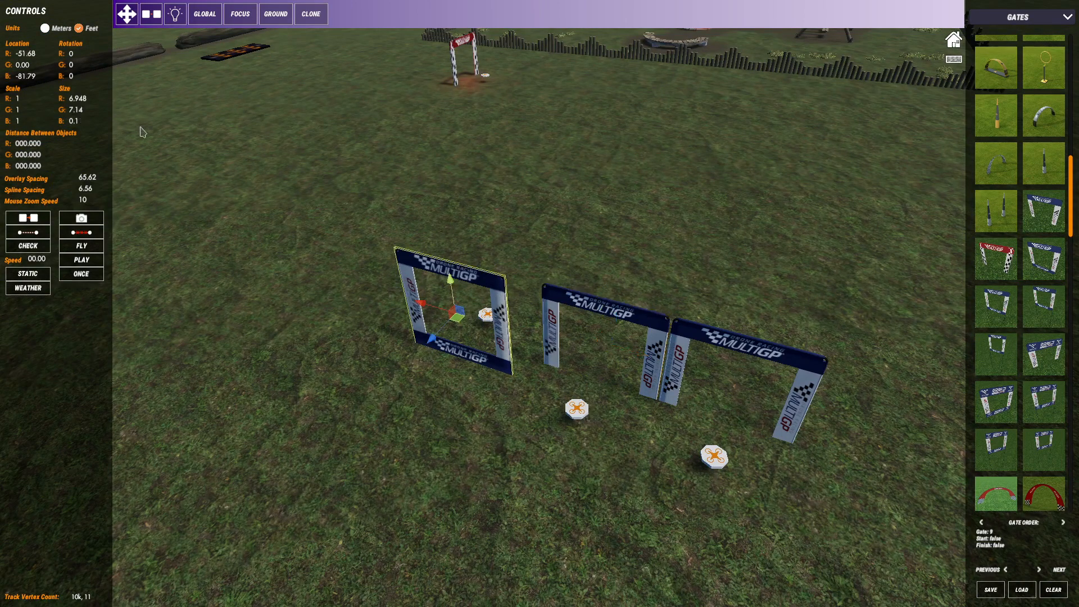
pyautogui.click(27, 56)
pyautogui.write('-50')
pyautogui.press('Return')
# Select the four-sided gate beside gate 2 and set its G location to 6 feet
pyautogui.moveTo(612, 263)
pyautogui.mouseDown(button='middle')
pyautogui.moveTo(635, 243)
pyautogui.moveTo(619, 250)
pyautogui.mouseUp(button='middle')
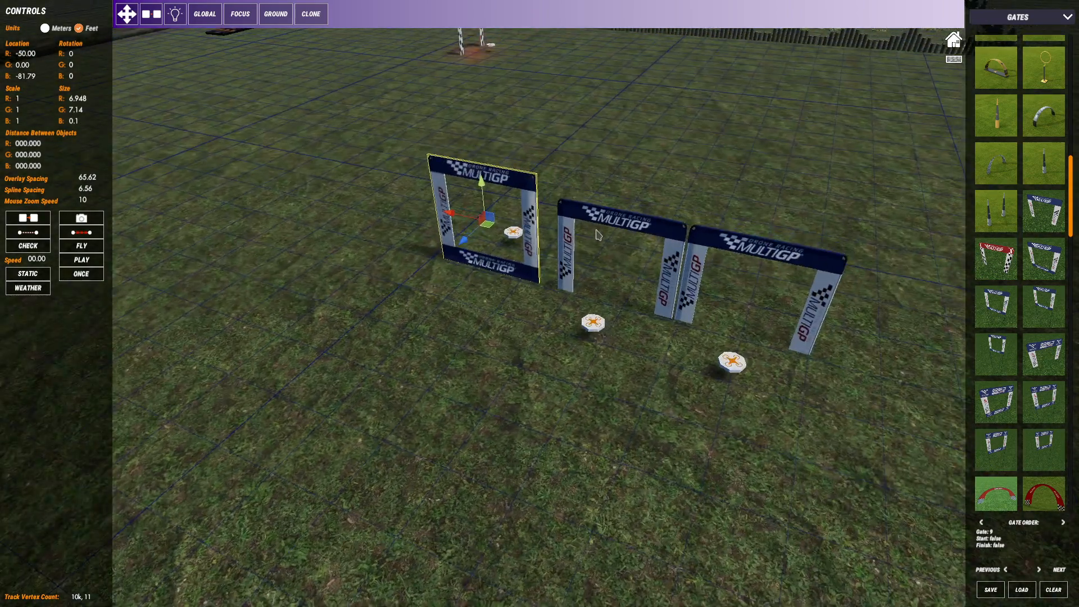
pyautogui.click(591, 221)
pyautogui.click(587, 207)
pyautogui.click(531, 202)
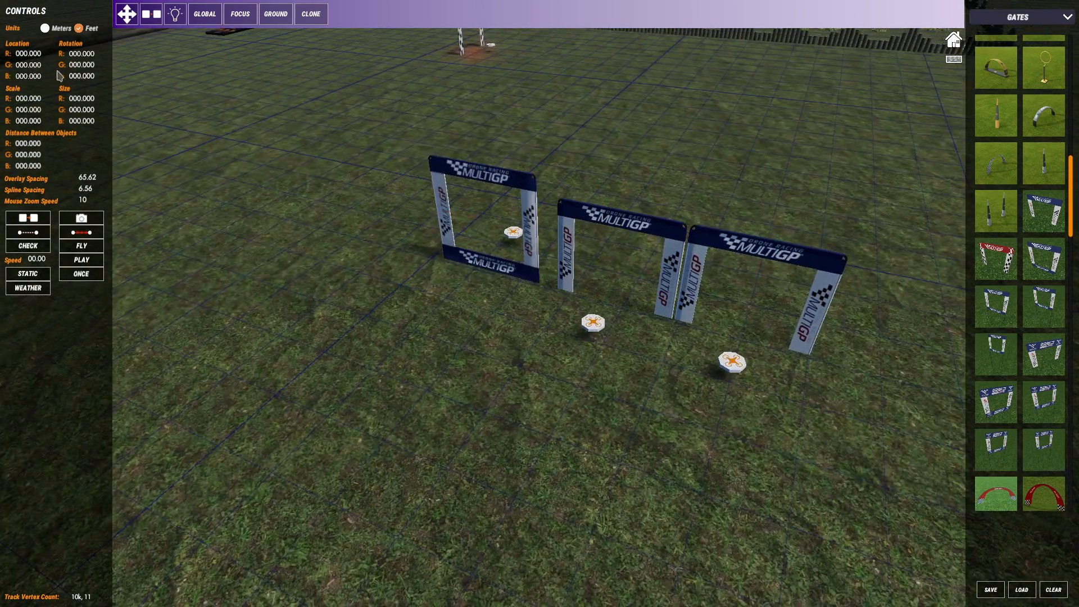
pyautogui.click(532, 201)
pyautogui.click(22, 65)
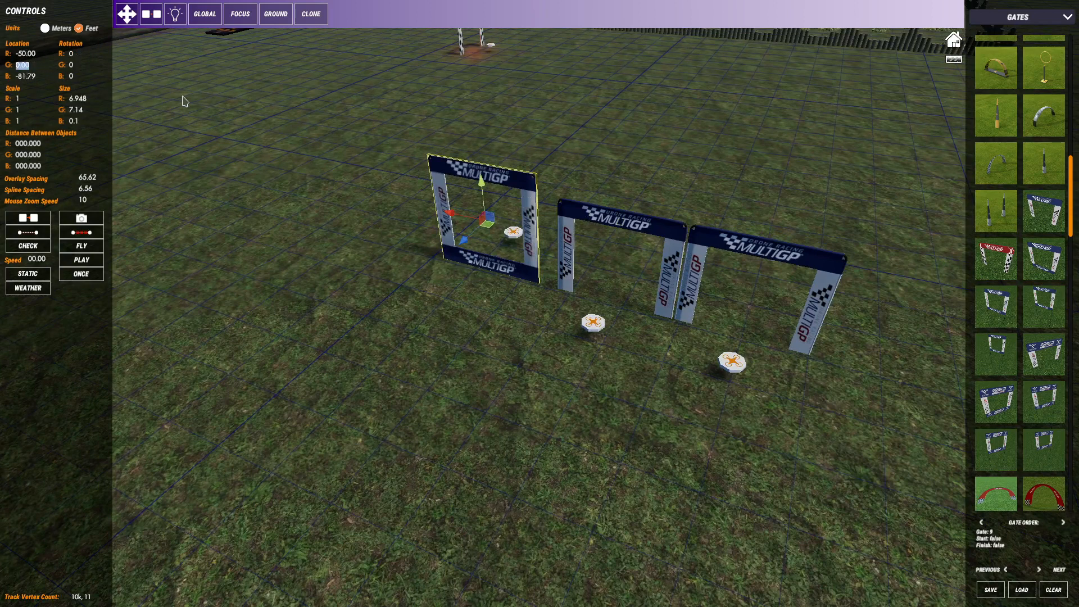
pyautogui.write('6')
pyautogui.press('Return')
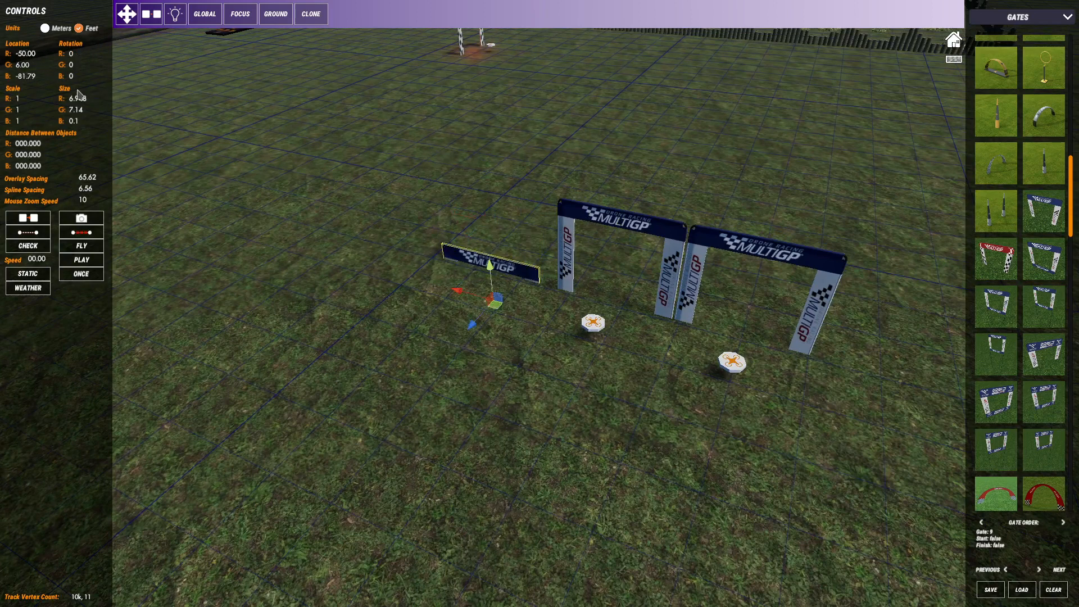
# Set the four-sided gate's G location to -6 feet to raise it above the ground
pyautogui.click(24, 65)
pyautogui.write('-6')
pyautogui.press('Return')
pyautogui.moveTo(660, 161)
pyautogui.mouseDown(button='right')
pyautogui.moveTo(567, 247)
pyautogui.moveTo(655, 159)
pyautogui.mouseUp(button='right')
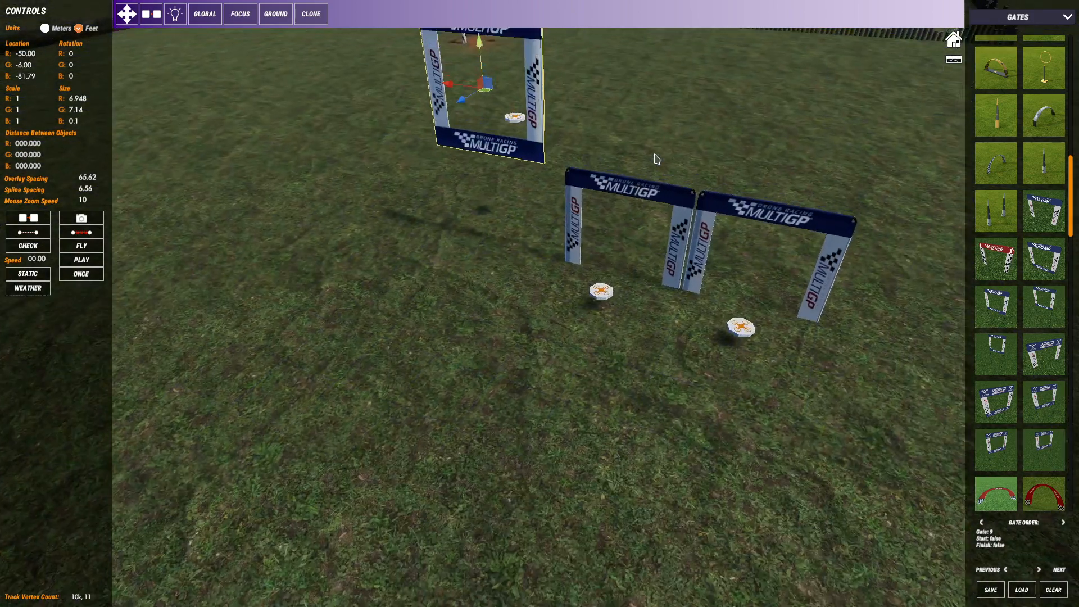
# Check gate 2's location and set the four-sided gate's B location to -90 feet so it stacks above gate 2
pyautogui.click(619, 194)
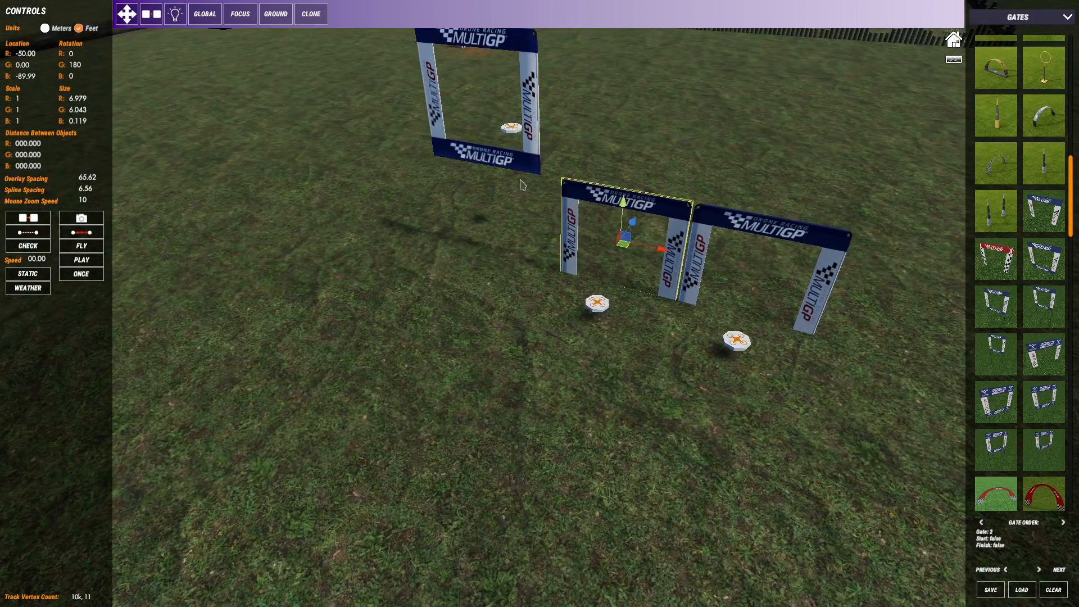
pyautogui.click(532, 103)
pyautogui.click(25, 76)
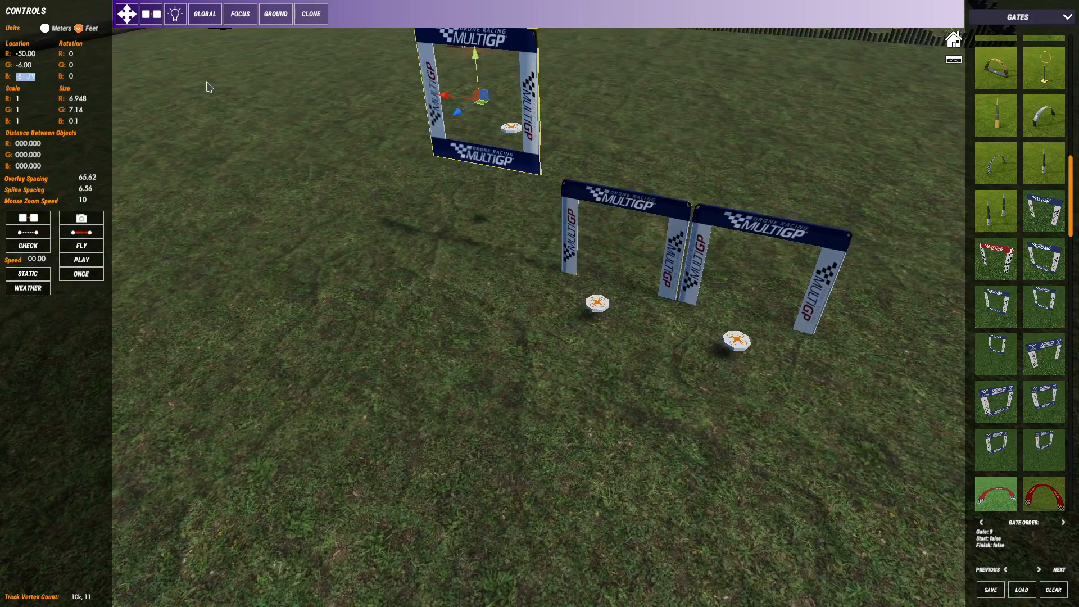
pyautogui.write('-90')
pyautogui.press('Return')
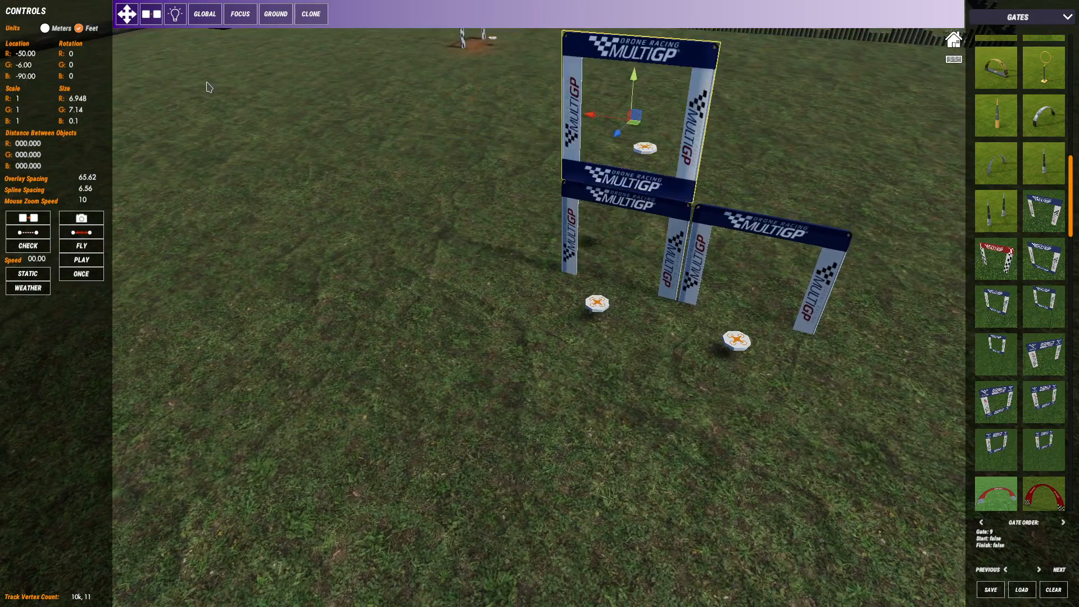
# Inspect the stacked gates up close and delete the four-sided gate above gate 2
pyautogui.click(398, 225)
pyautogui.moveTo(398, 225); pyautogui.dragTo(560, 330, button='right')
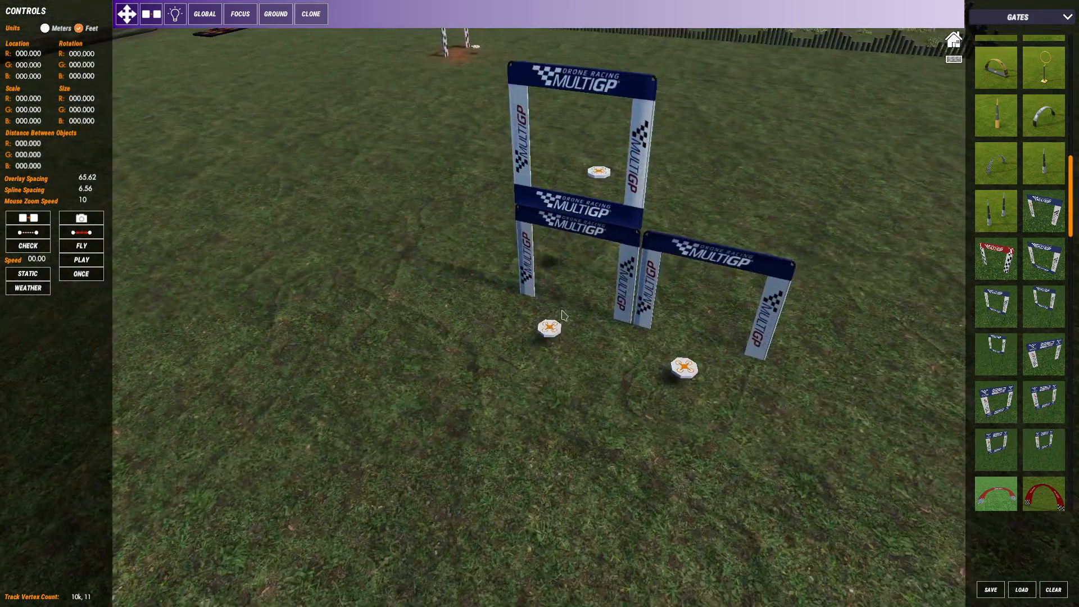
pyautogui.moveTo(589, 225); pyautogui.dragTo(589, 236, button='middle')
pyautogui.scroll(2, 620, 317)
pyautogui.moveTo(638, 331); pyautogui.dragTo(655, 305, button='middle')
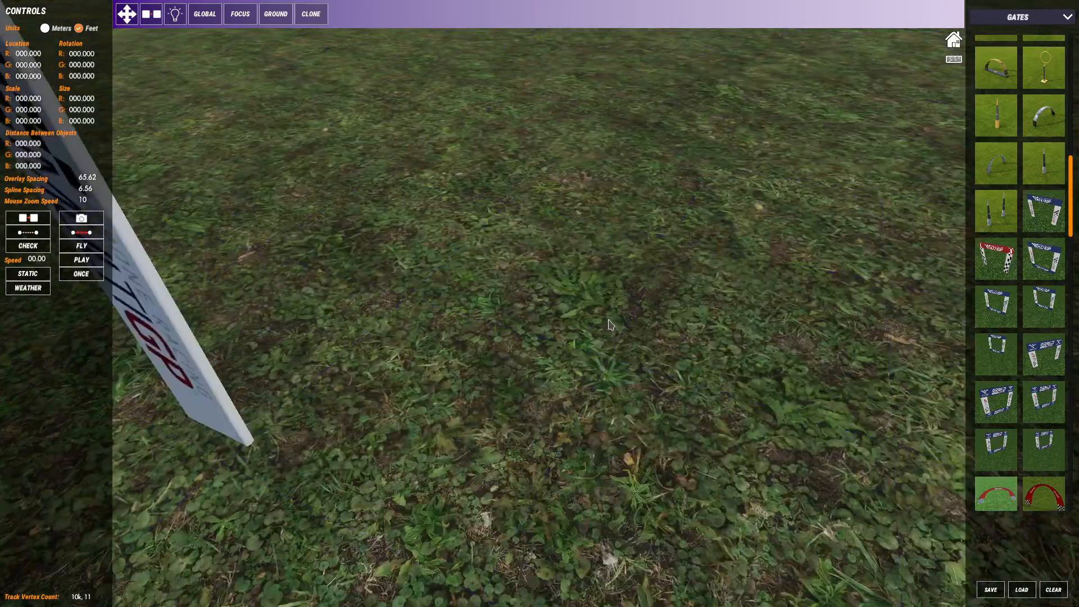
pyautogui.scroll(-2, 609, 303)
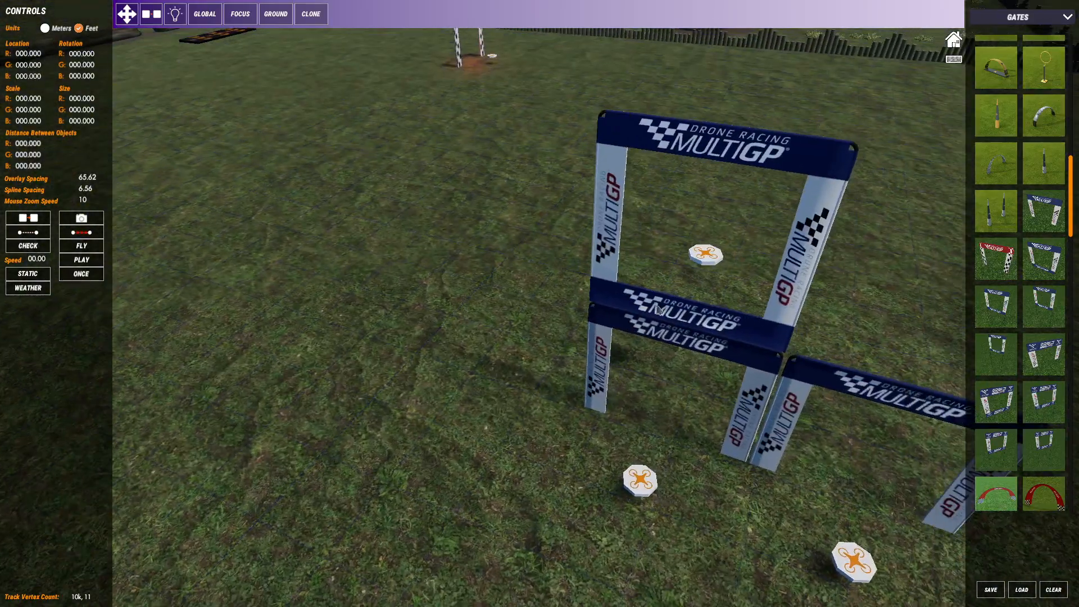
pyautogui.scroll(-3, 620, 266)
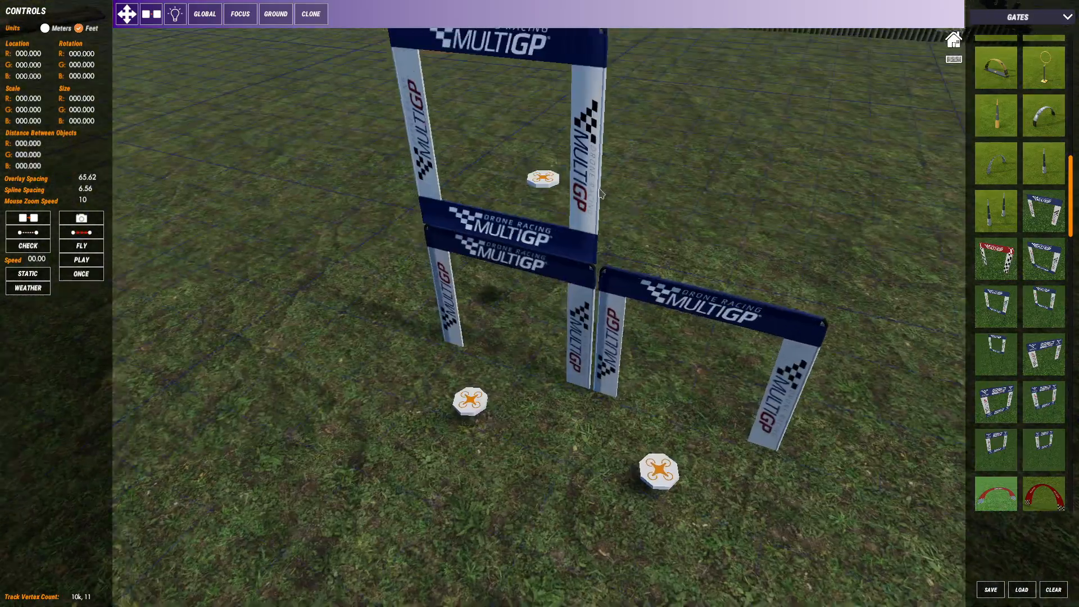
pyautogui.click(595, 194)
pyautogui.press('Delete')
# Place a standard blue MultiGP gate without a bottom bar on the grass beside gate 2 and select it
pyautogui.click(1043, 211)
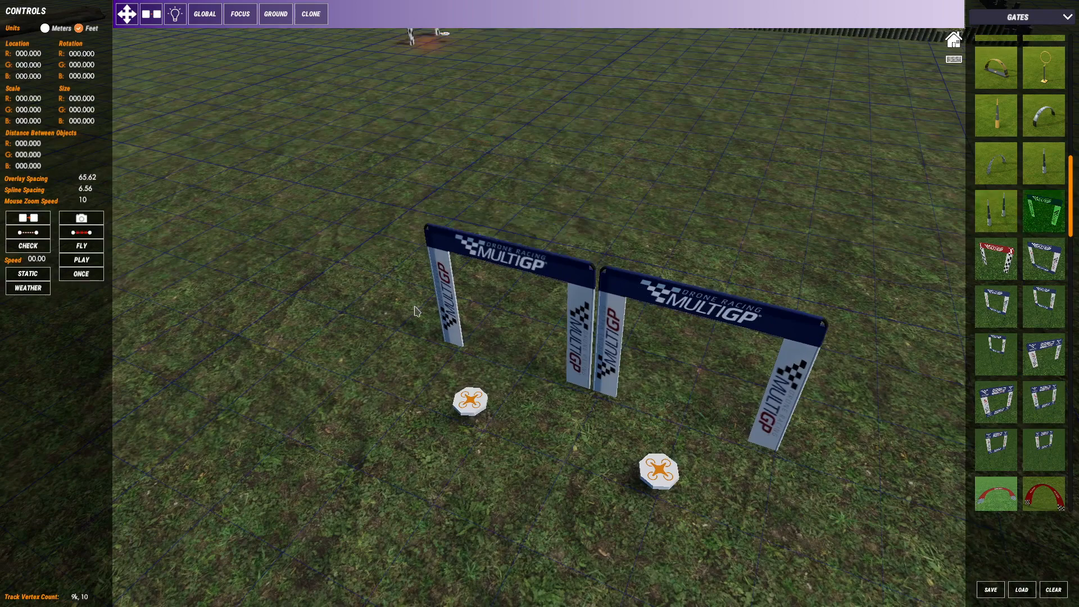
pyautogui.click(395, 296)
pyautogui.click(390, 234)
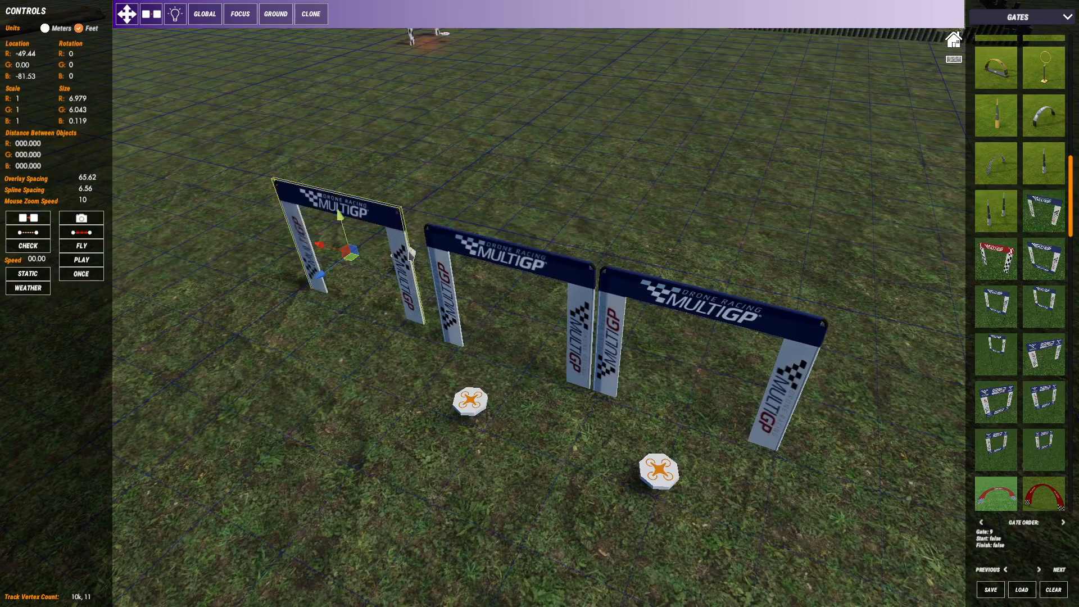
pyautogui.moveTo(392, 239); pyautogui.dragTo(427, 233, button='middle')
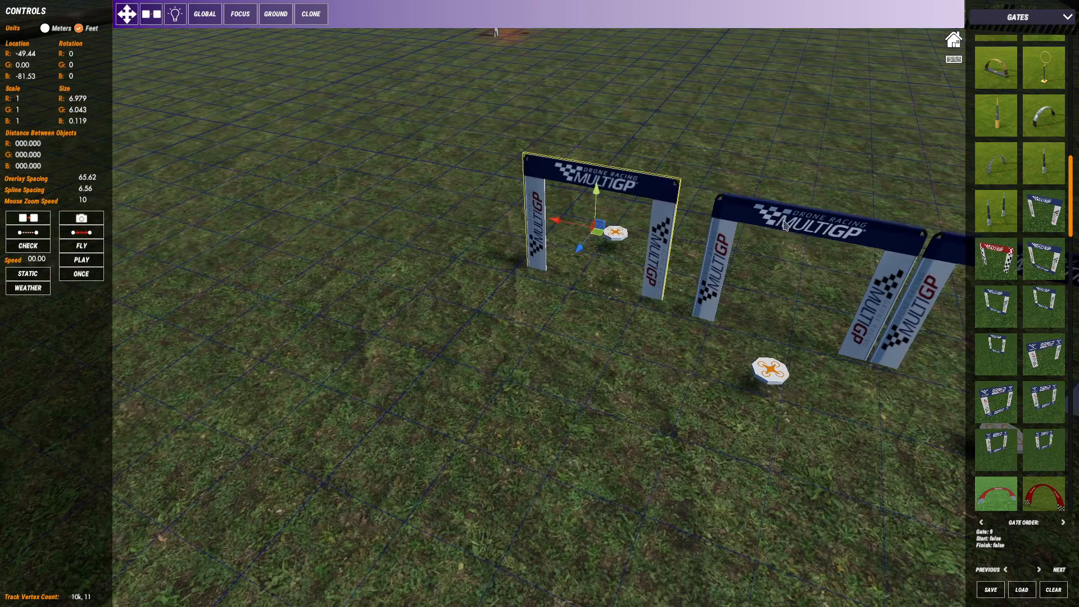
pyautogui.moveTo(554, 214); pyautogui.dragTo(540, 216, button='middle')
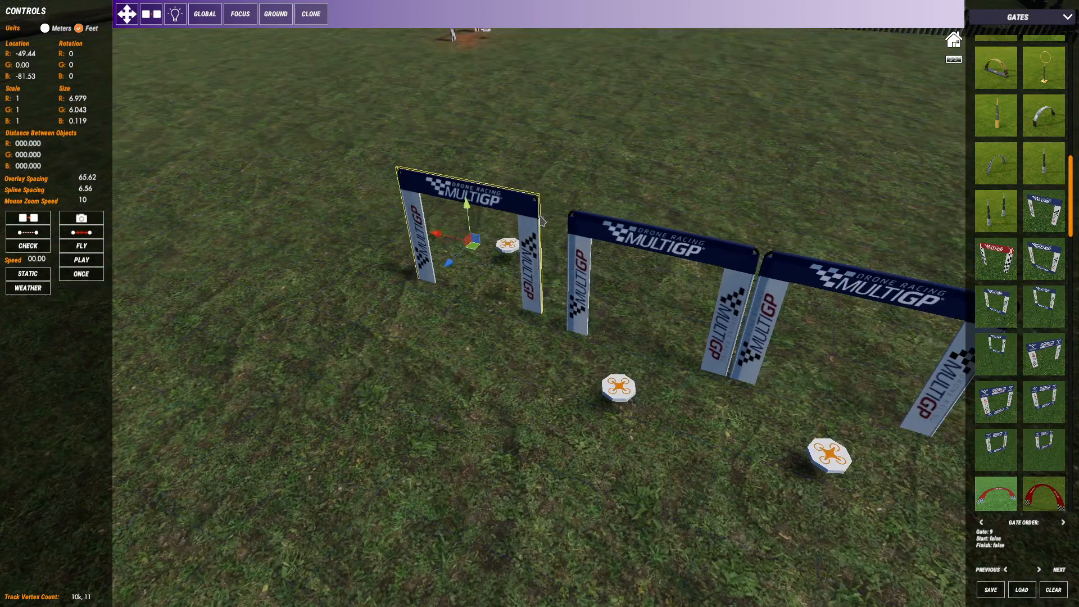
# Set the new MultiGP gate's G location to 6 feet
pyautogui.click(24, 64)
pyautogui.write('6')
pyautogui.press('Return')
# Raise the new MultiGP gate by setting its G location to -6 feet
pyautogui.click(25, 66)
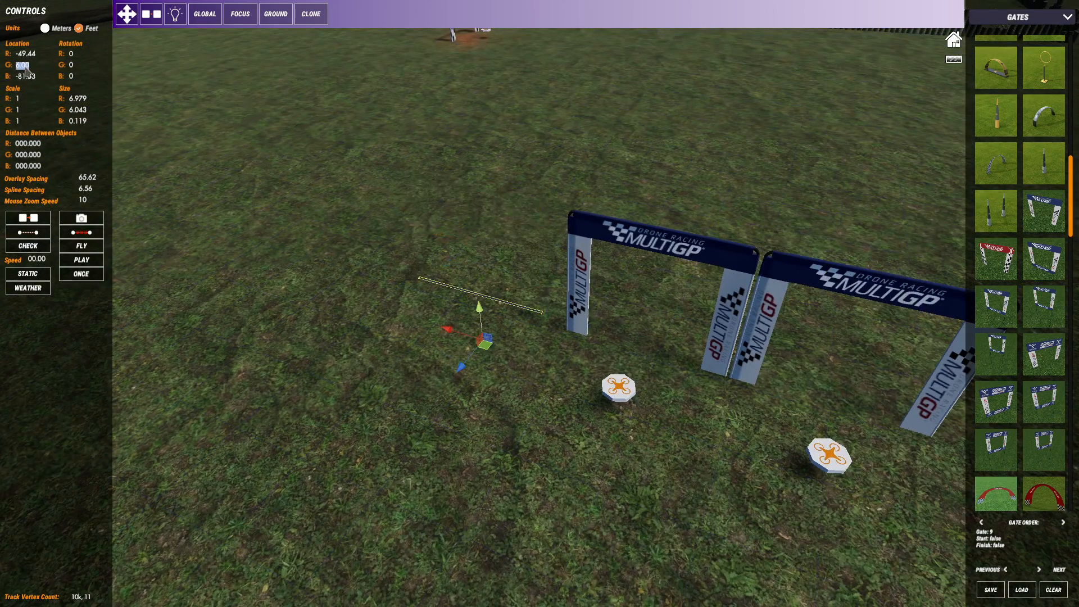
pyautogui.write('-6')
pyautogui.press('Return')
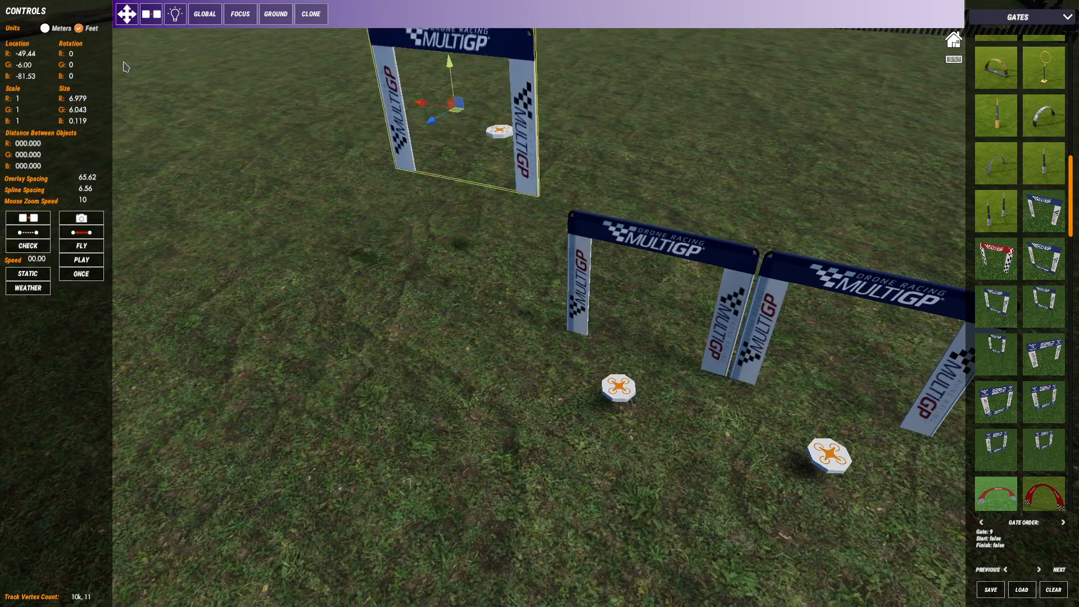
# Stack the raised gate on gate 2 by setting its R location to -50 feet and B location to -90 feet
pyautogui.click(29, 54)
pyautogui.click(697, 173)
pyautogui.press('d')
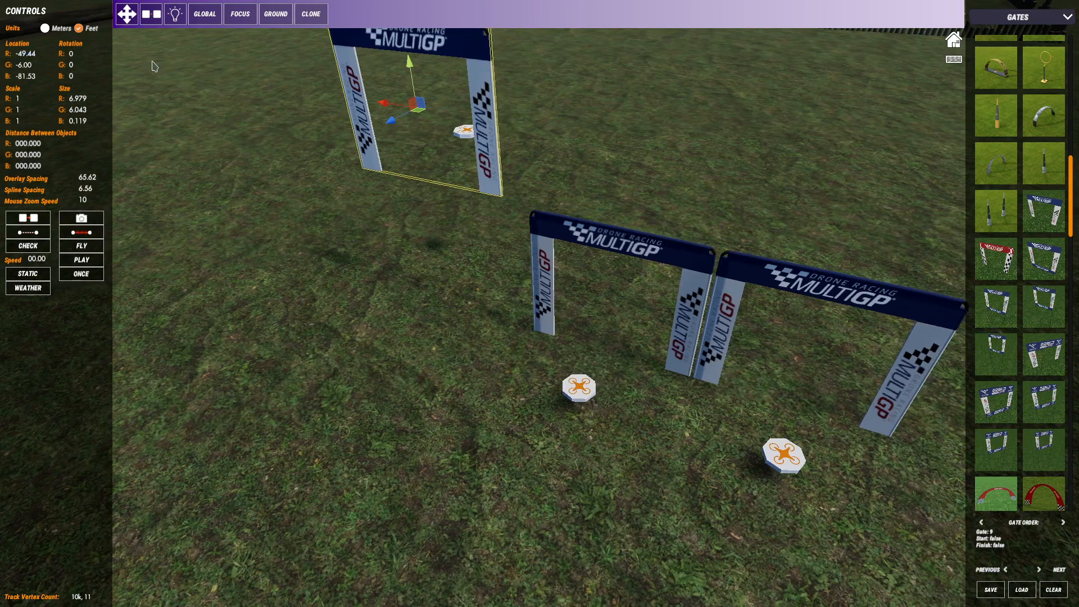
pyautogui.click(26, 54)
pyautogui.write('-50')
pyautogui.press('Return')
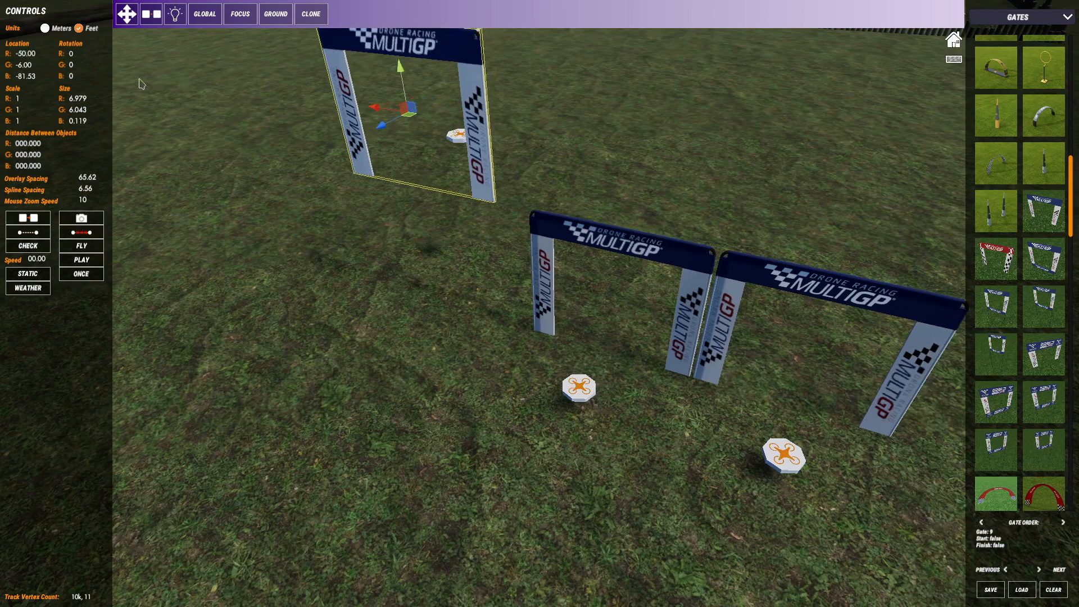
pyautogui.click(35, 77)
pyautogui.write('-90')
pyautogui.press('Return')
# Examine the stacked gates from several angles along with the surrounding track layout
pyautogui.click(396, 257)
pyautogui.press('q')
pyautogui.press('d')
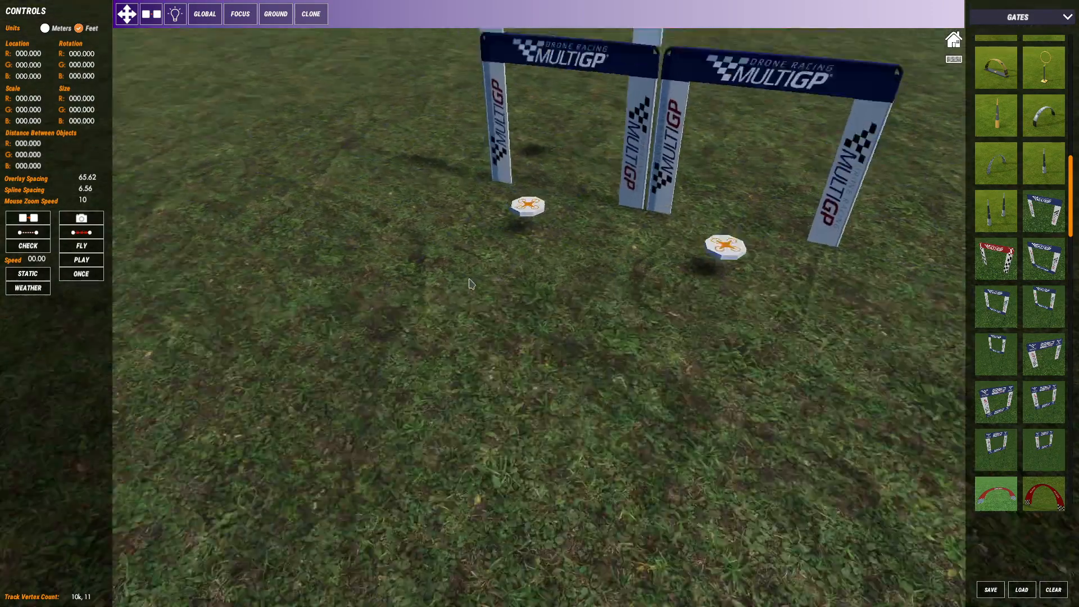
pyautogui.moveTo(635, 252); pyautogui.dragTo(551, 264, button='middle')
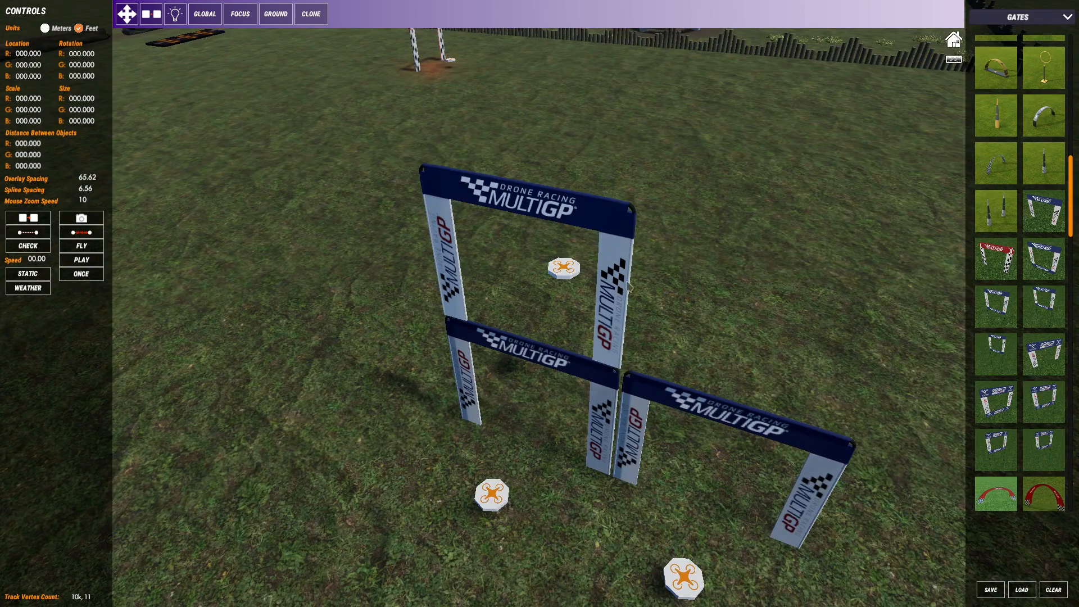
pyautogui.moveTo(627, 283); pyautogui.dragTo(709, 255, button='middle')
pyautogui.moveTo(672, 219); pyautogui.dragTo(592, 242, button='middle')
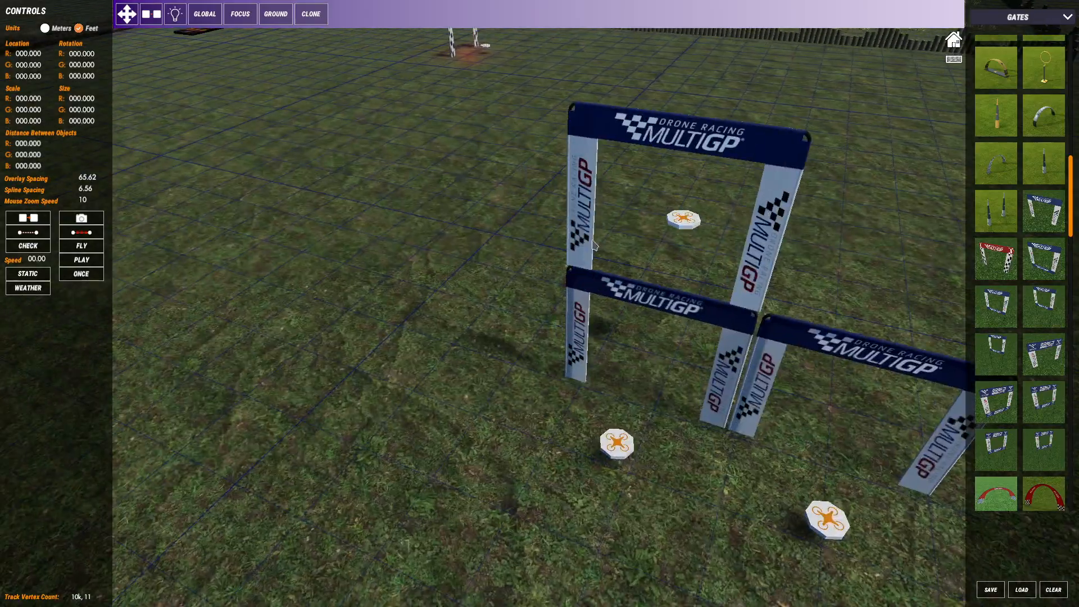
pyautogui.moveTo(594, 245); pyautogui.dragTo(743, 348, button='right')
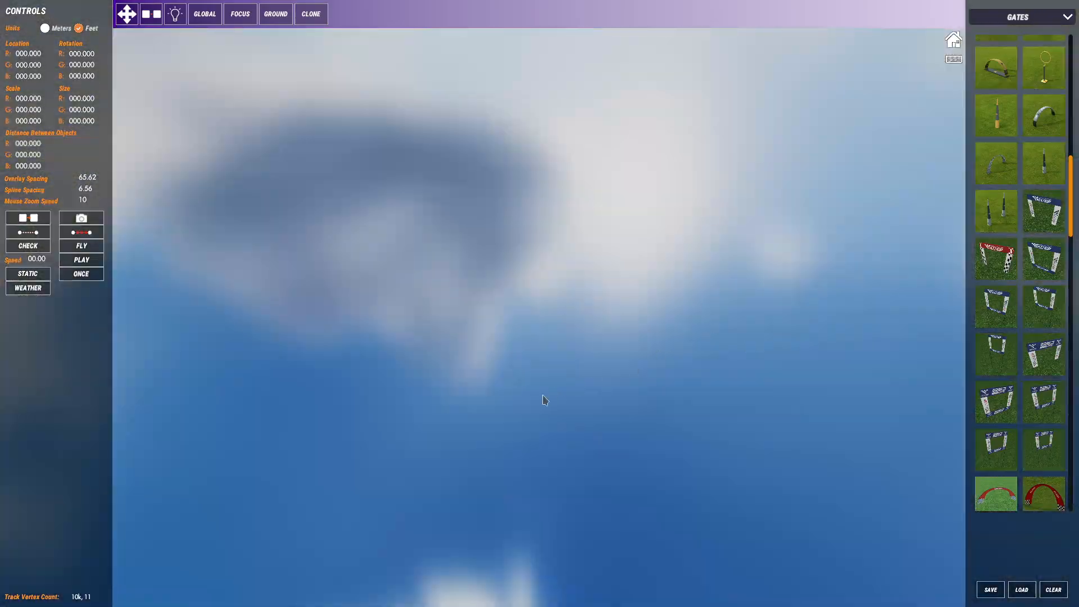
pyautogui.moveTo(542, 396); pyautogui.dragTo(568, 330, button='right')
pyautogui.scroll(-5, 568, 330)
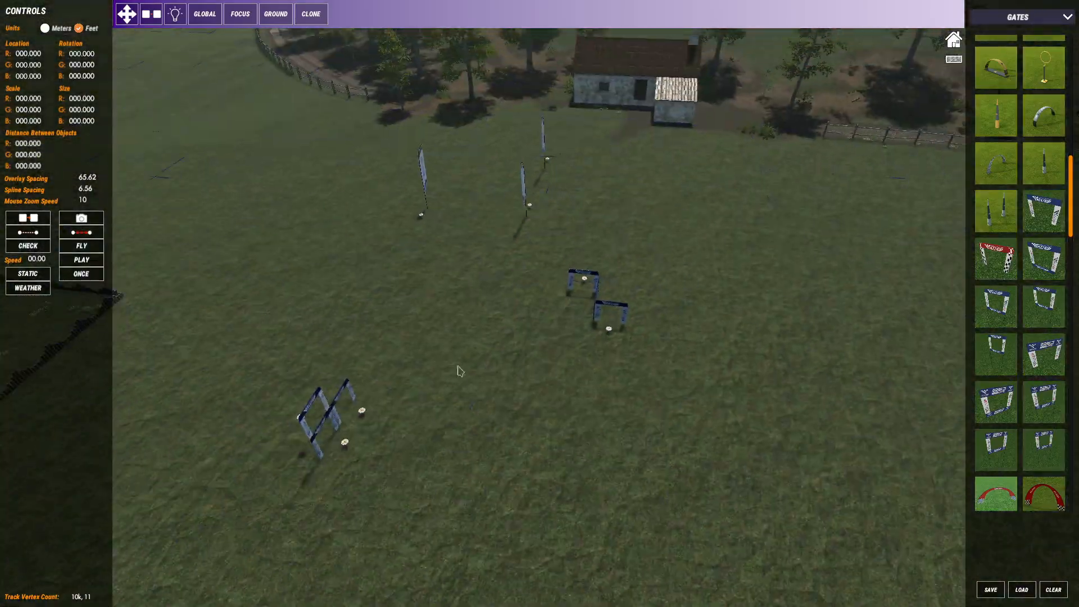
pyautogui.moveTo(460, 371); pyautogui.dragTo(609, 308, button='middle')
pyautogui.moveTo(556, 346); pyautogui.dragTo(660, 392, button='right')
pyautogui.moveTo(488, 402); pyautogui.dragTo(651, 340, button='middle')
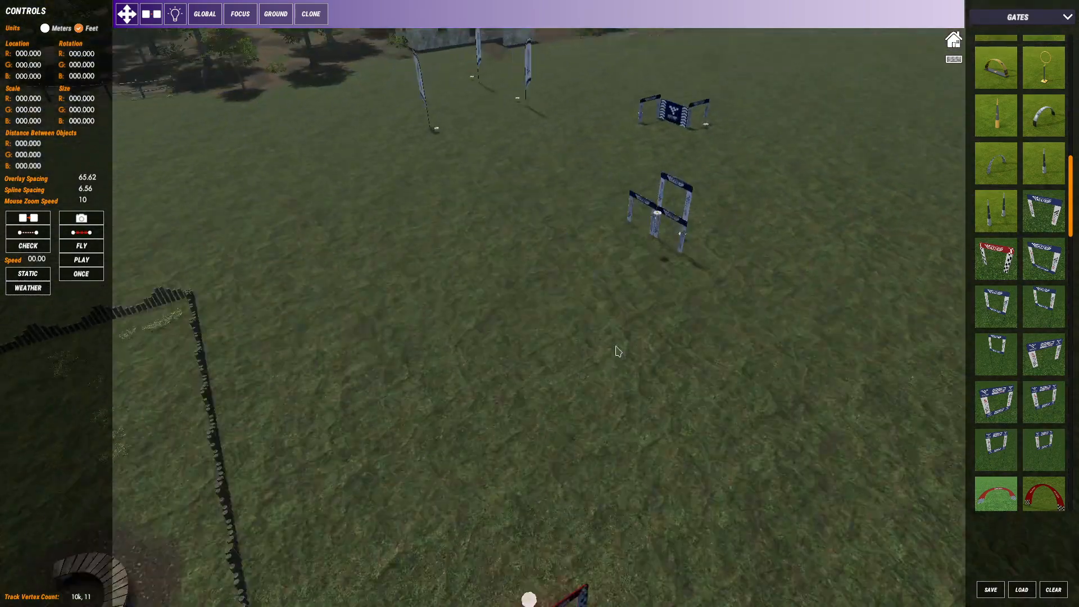
pyautogui.moveTo(600, 361); pyautogui.dragTo(728, 366, button='right')
pyautogui.moveTo(565, 236); pyautogui.dragTo(518, 285, button='middle')
pyautogui.scroll(2, 518, 284)
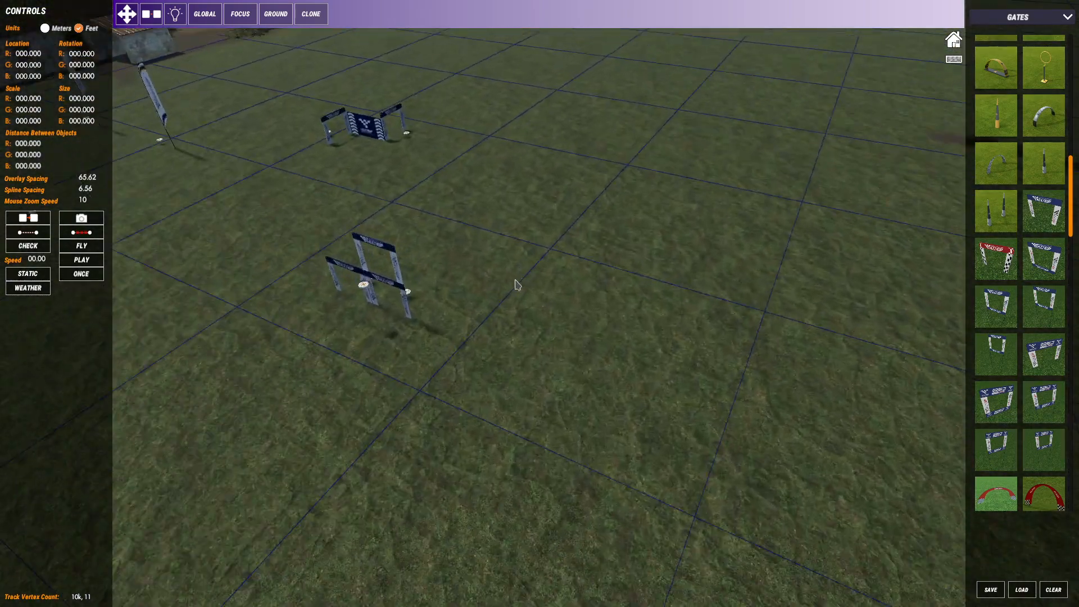
# Place another standard MultiGP gate on the open grass away from the stacked gates and select it
pyautogui.scroll(3, 515, 280)
pyautogui.moveTo(725, 346)
pyautogui.mouseDown(button='middle')
pyautogui.moveTo(678, 343)
pyautogui.moveTo(712, 339)
pyautogui.mouseUp(button='middle')
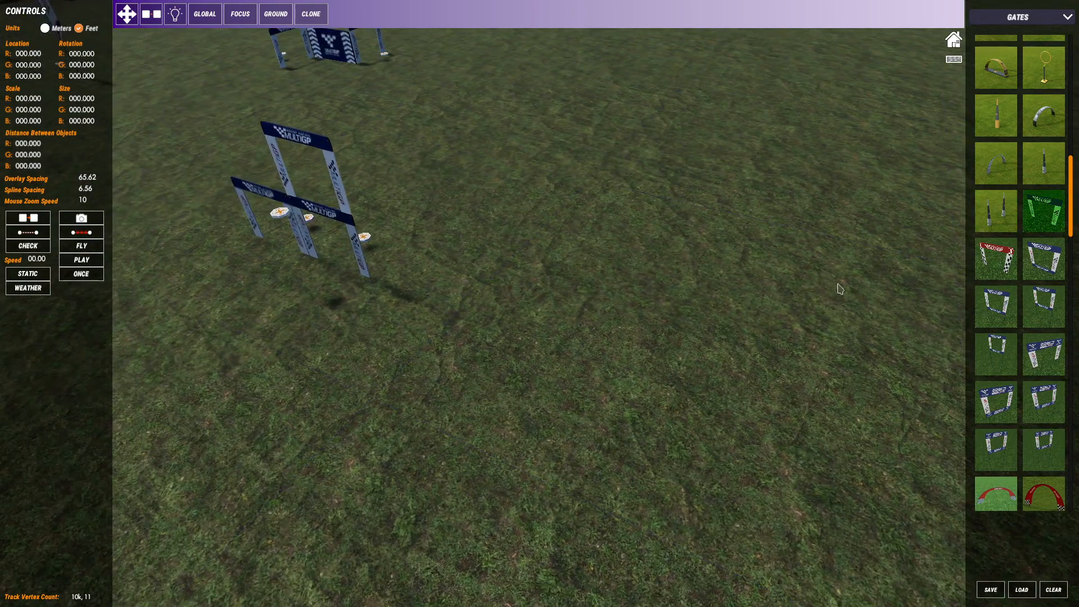
pyautogui.click(657, 343)
pyautogui.click(666, 296)
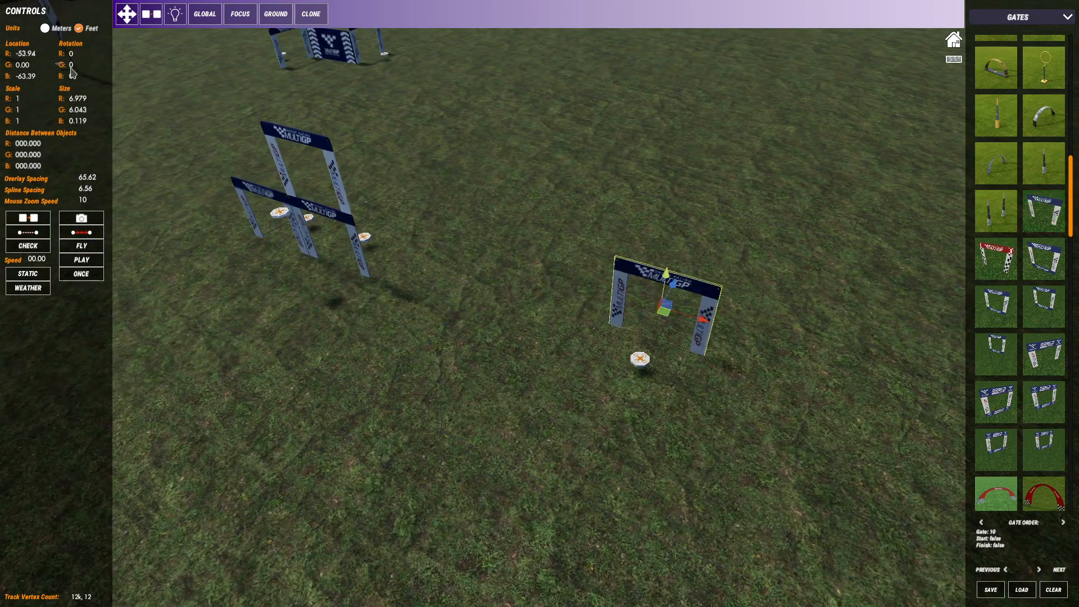
# Set gate 10's G rotation to 180 and its G location to -6 feet
pyautogui.click(71, 65)
pyautogui.write('180')
pyautogui.press('Return')
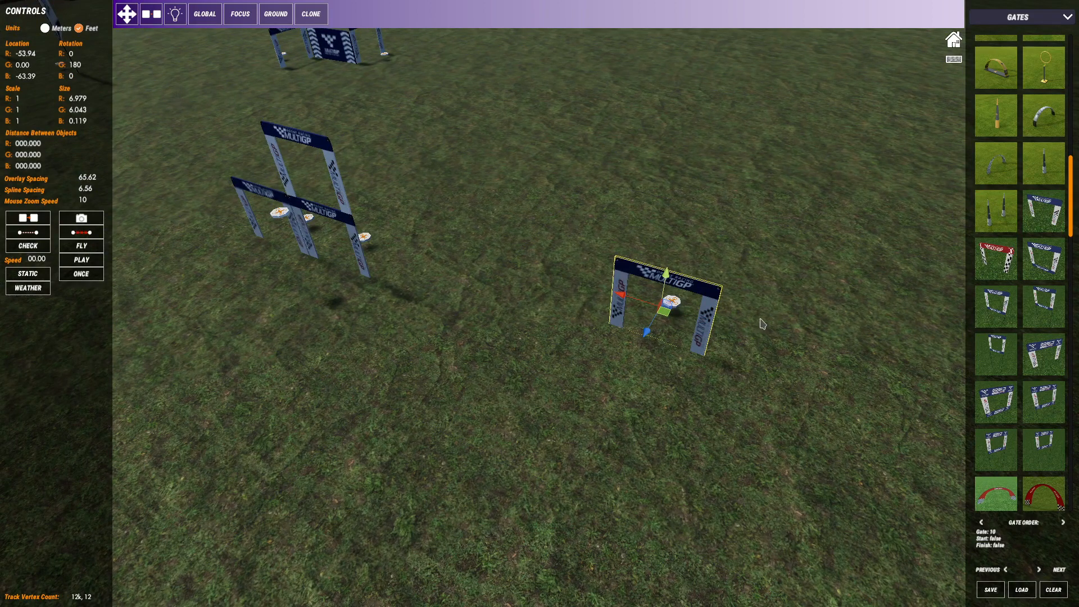
pyautogui.click(25, 68)
pyautogui.write('-6')
pyautogui.press('Return')
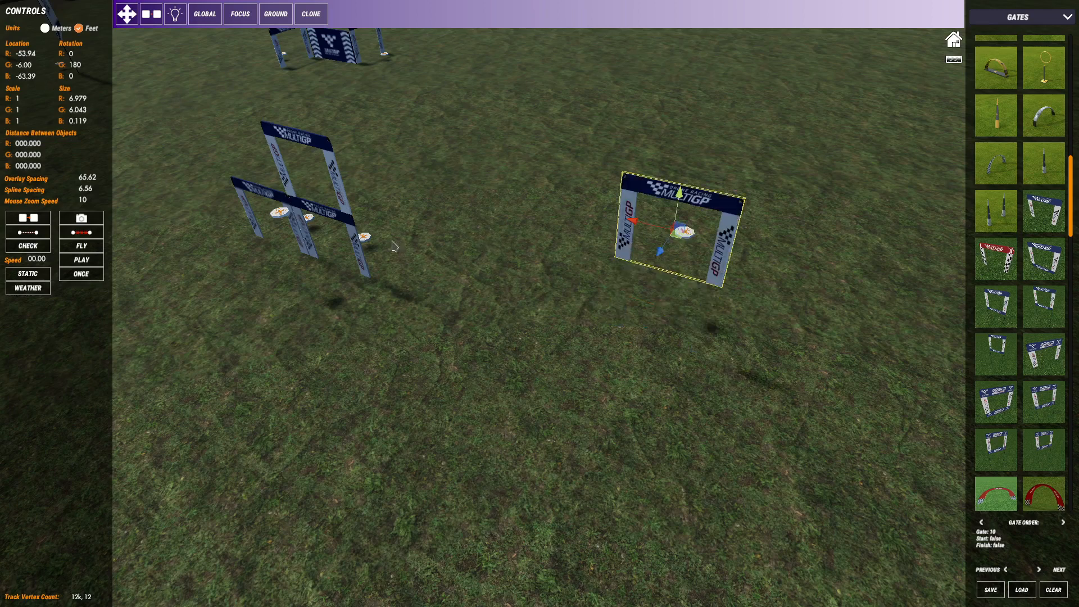
# Check the stacked gate's location and set gate 10's R location to -50 feet to line up with it
pyautogui.click(345, 200)
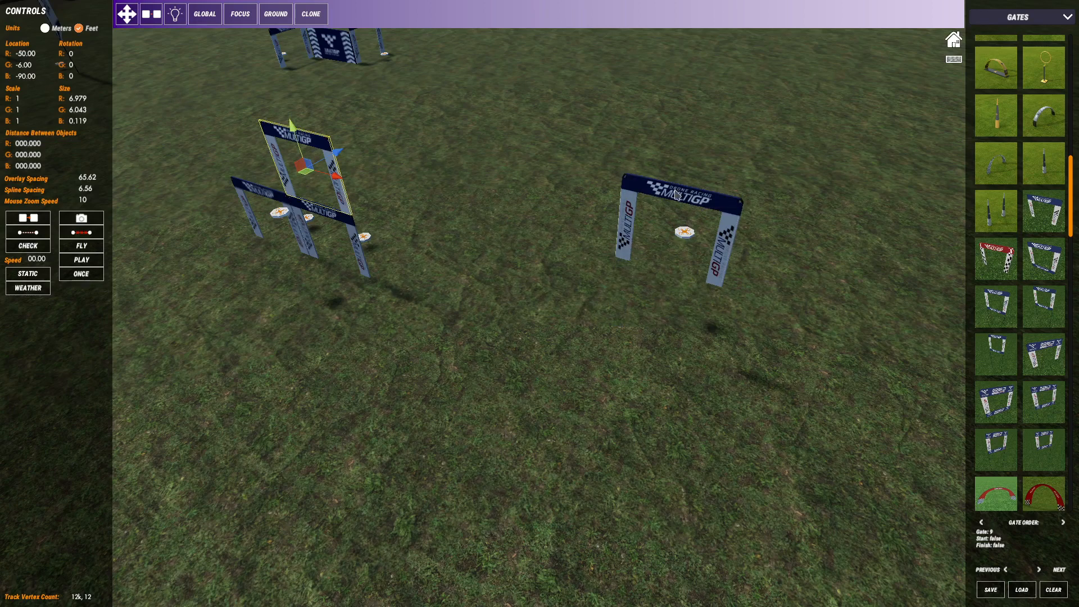
pyautogui.click(691, 196)
pyautogui.click(40, 54)
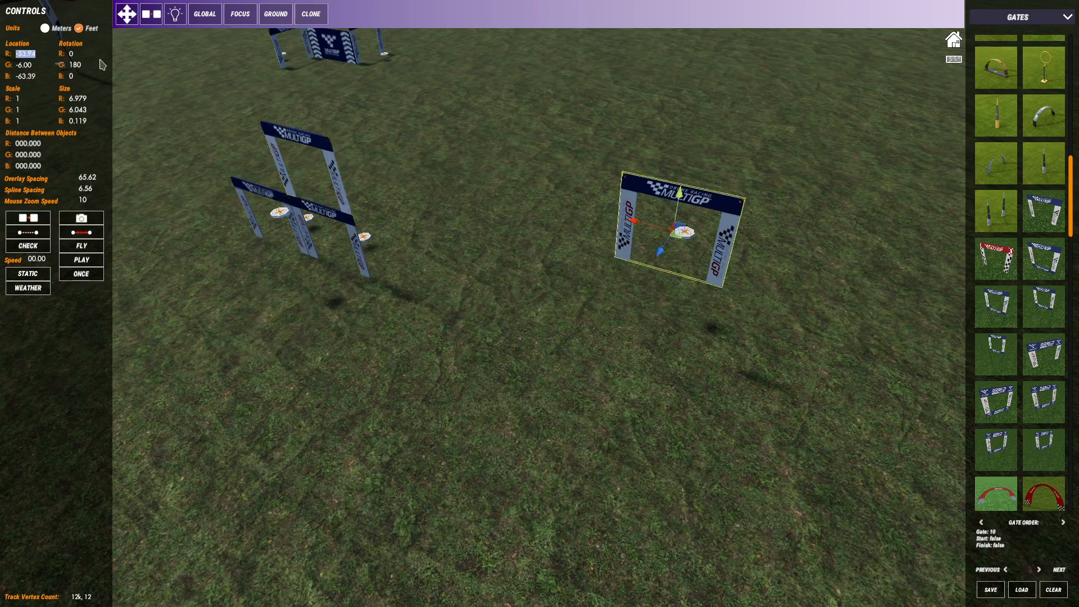
pyautogui.write('-50')
pyautogui.press('Return')
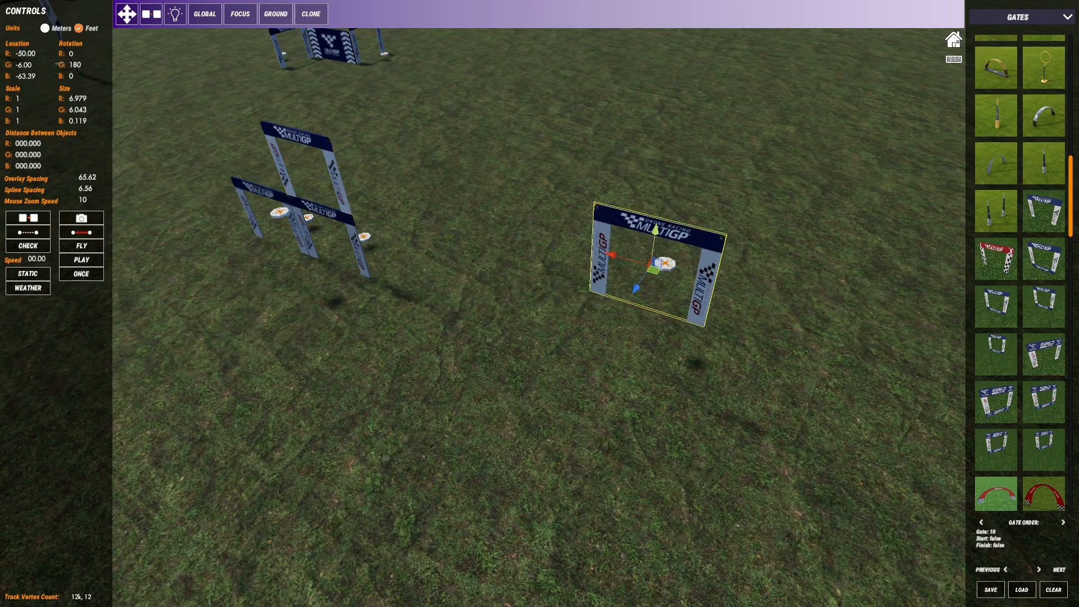
# Try repositioning gate 10 freehand across the open grass, including moving it by its lower corner with vertex snapping
pyautogui.press('v')
pyautogui.moveTo(616, 257); pyautogui.dragTo(595, 253)
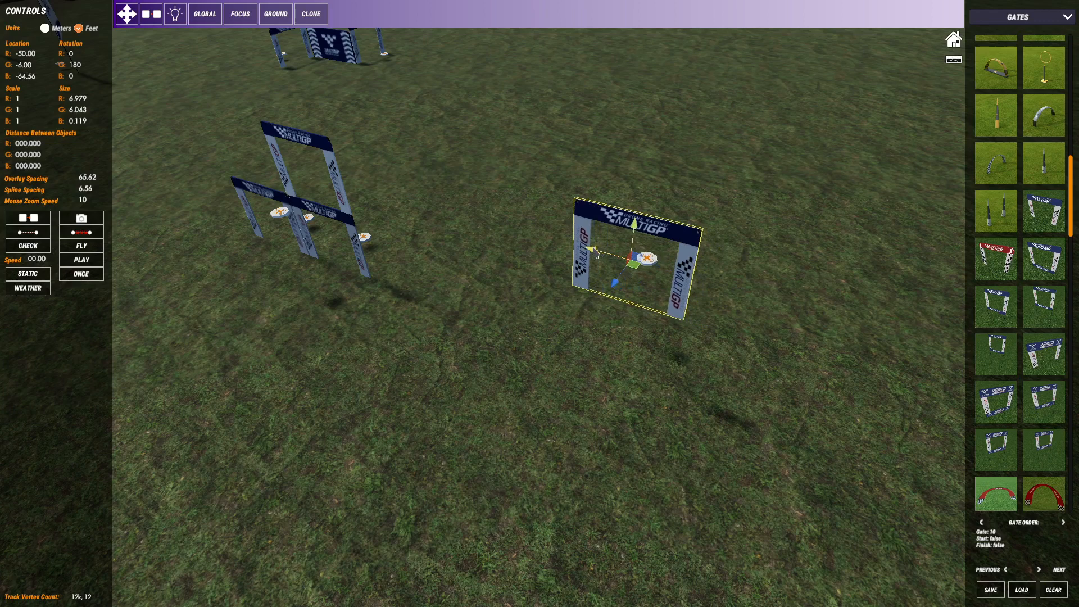
pyautogui.press('v')
pyautogui.press('v')
pyautogui.moveTo(684, 321); pyautogui.dragTo(652, 359)
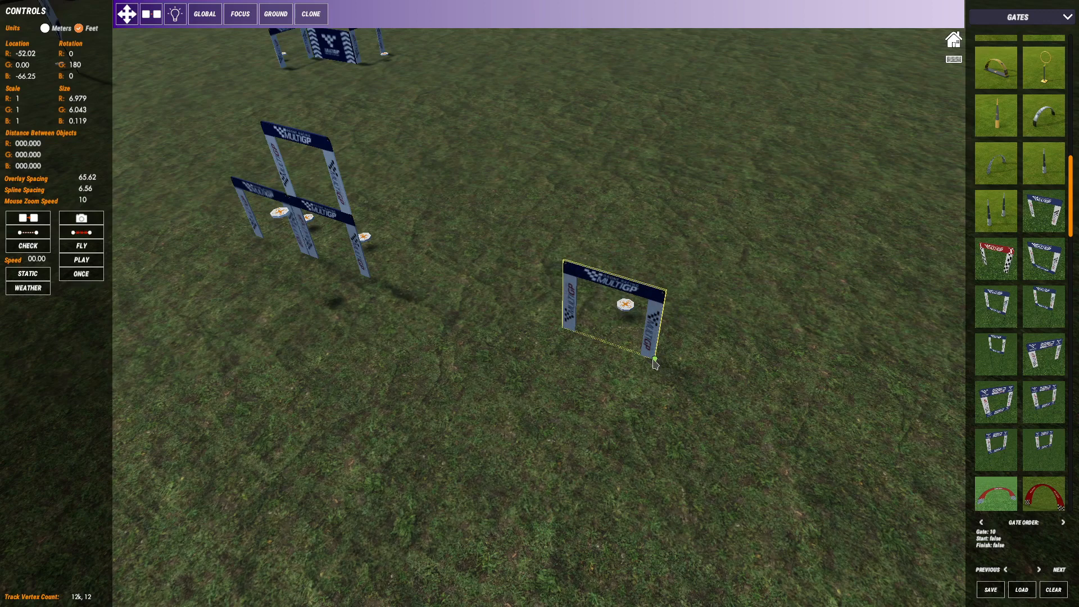
pyautogui.moveTo(659, 359); pyautogui.dragTo(734, 386)
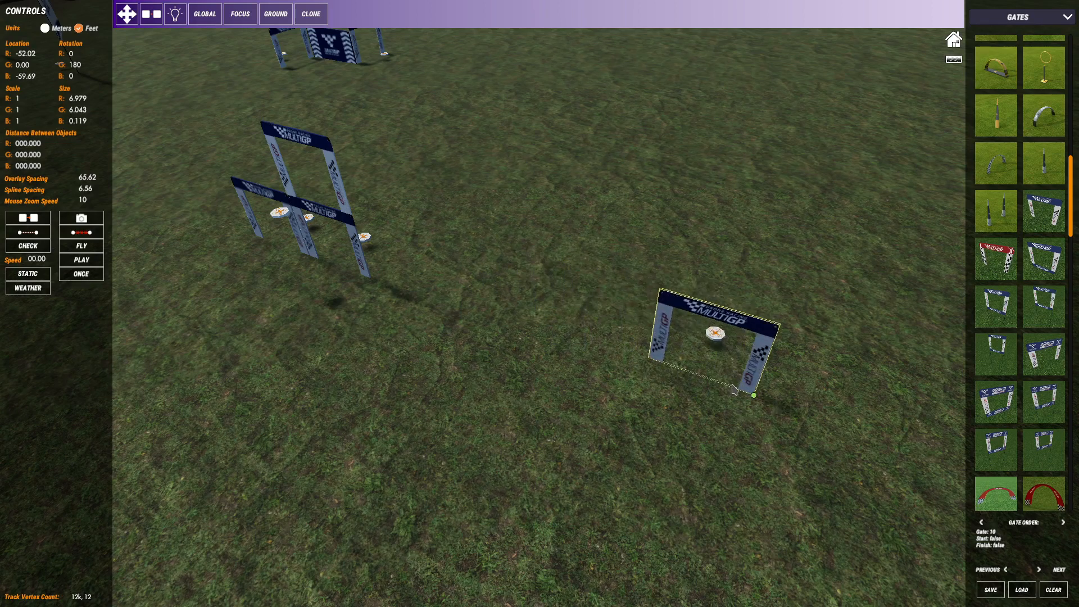
# Set gate 10's location to R -50, G -6 and B -60 feet
pyautogui.click(25, 82)
pyautogui.write('-60')
pyautogui.press('Return')
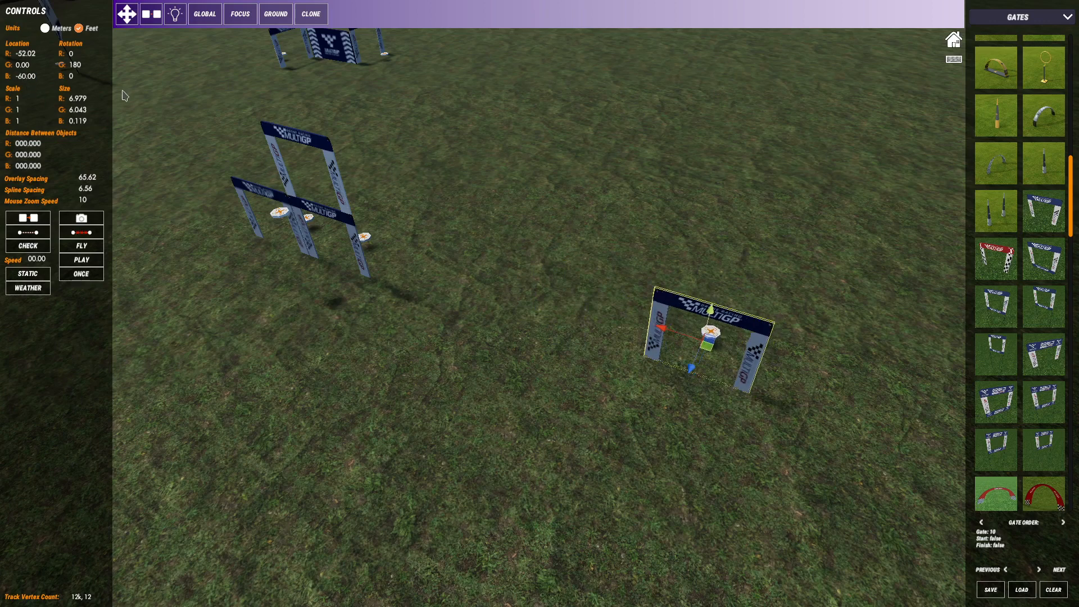
pyautogui.click(25, 54)
pyautogui.write('-50')
pyautogui.press('Return')
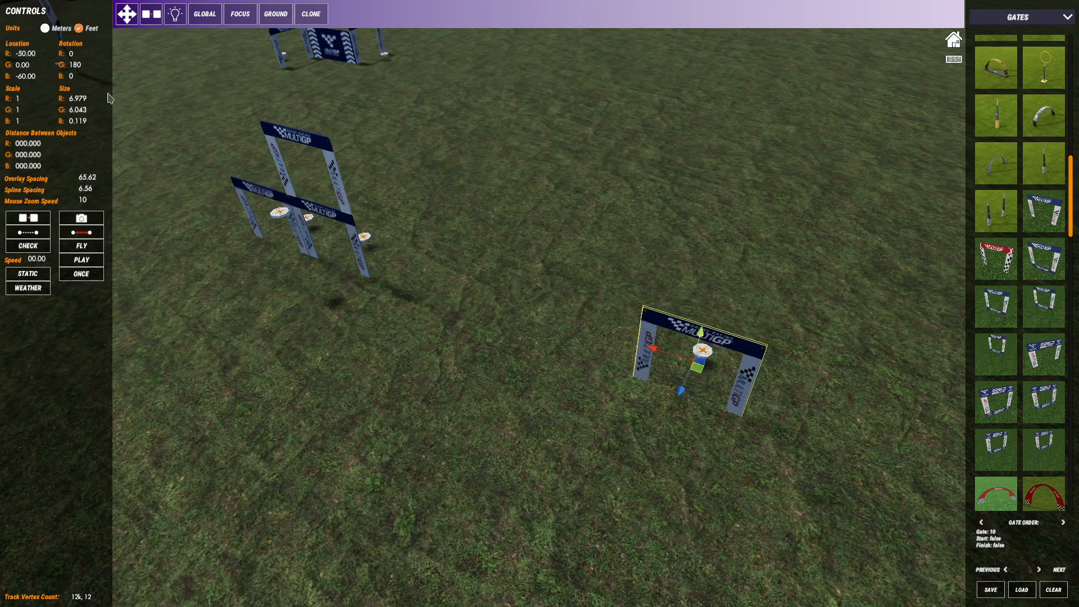
pyautogui.click(23, 66)
pyautogui.write('-6')
pyautogui.press('Return')
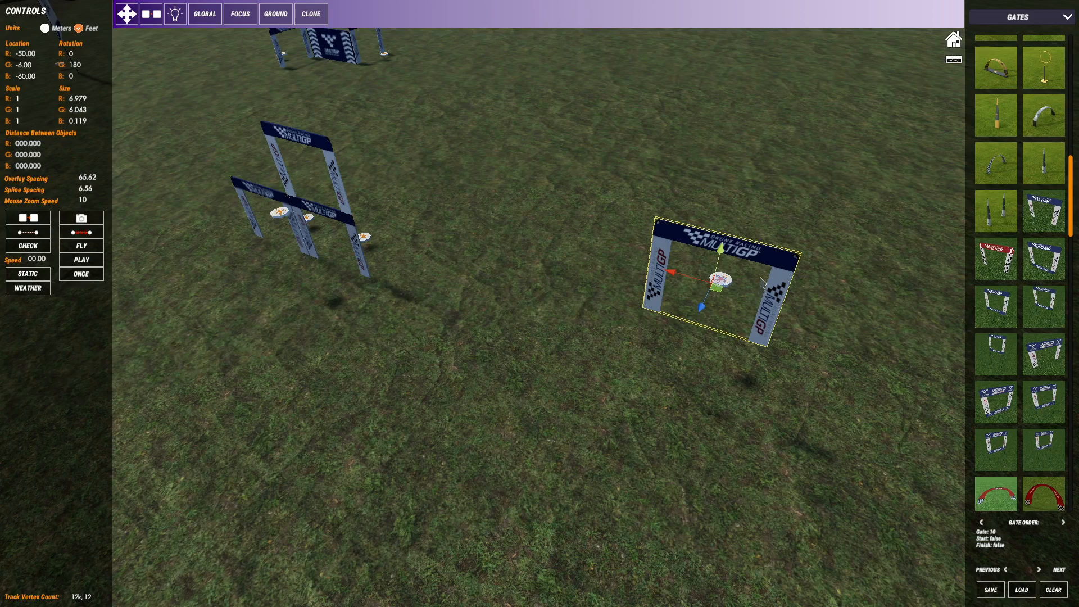
# Place another standard MultiGP gate on the grass just below raised gate 10, and select gate 10 to check its location
pyautogui.moveTo(717, 276); pyautogui.dragTo(716, 248, button='middle')
pyautogui.click(1040, 212)
pyautogui.click(556, 339)
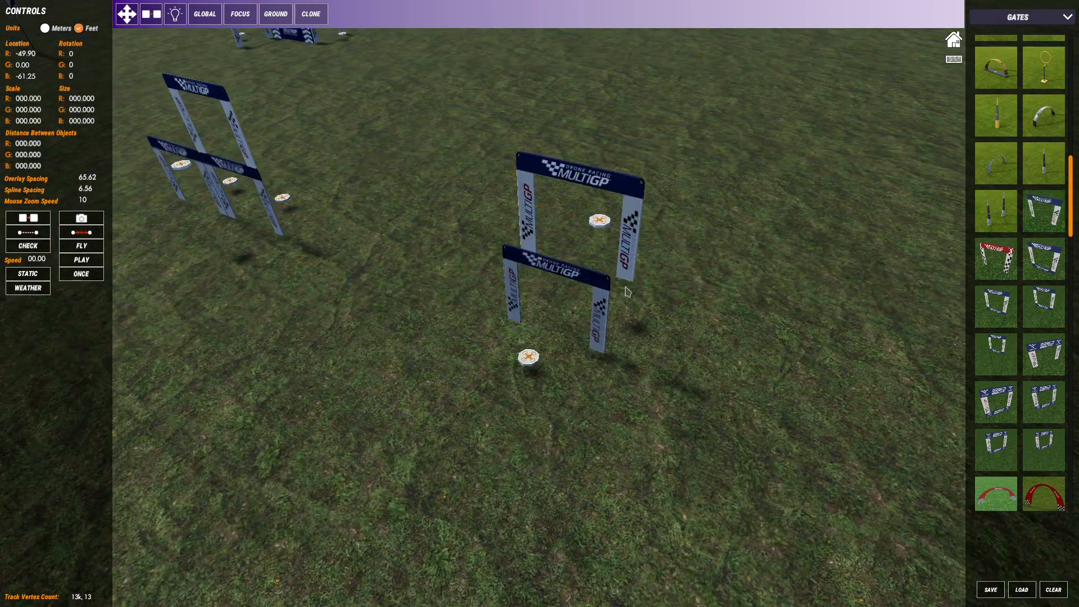
pyautogui.click(630, 263)
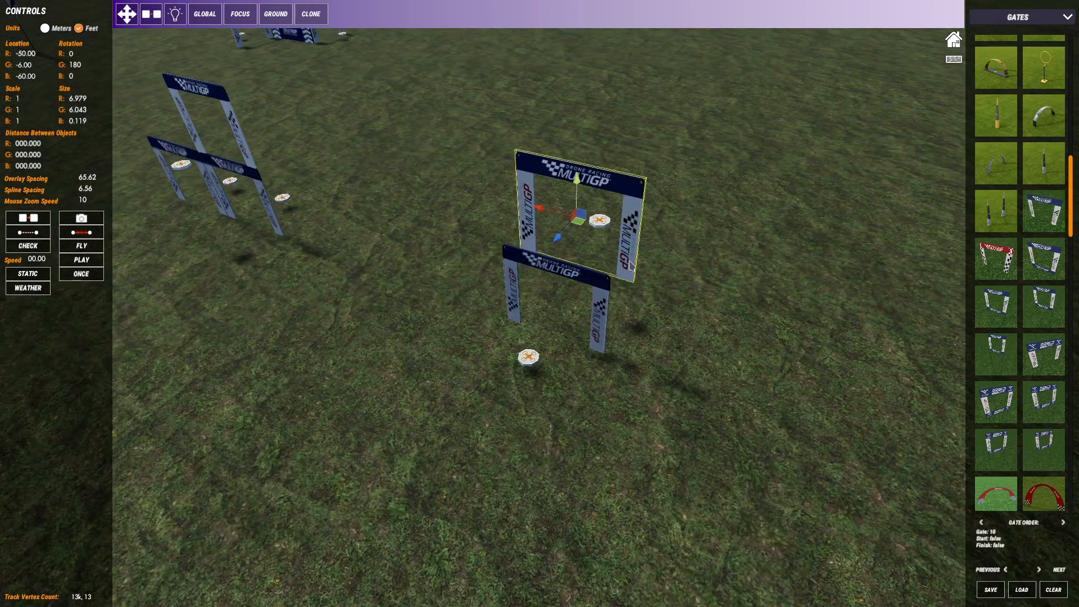
# Align the lower MultiGP gate under the raised one with location R -50, B -60 and rotation G 180
pyautogui.click(595, 306)
pyautogui.write('-50')
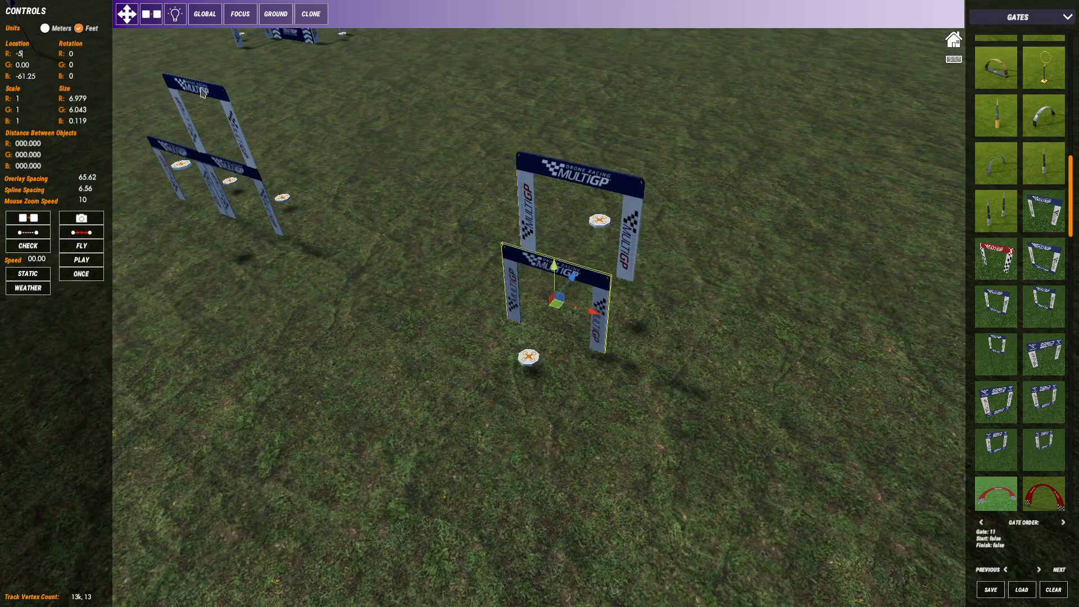
pyautogui.press('Return')
pyautogui.click(27, 77)
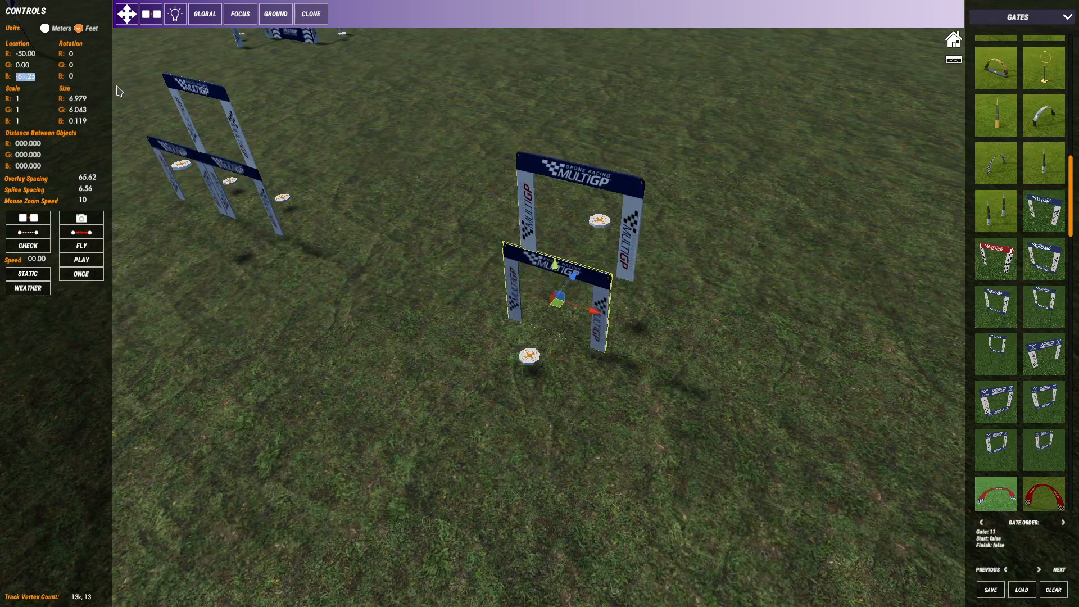
pyautogui.write('-60')
pyautogui.press('Return')
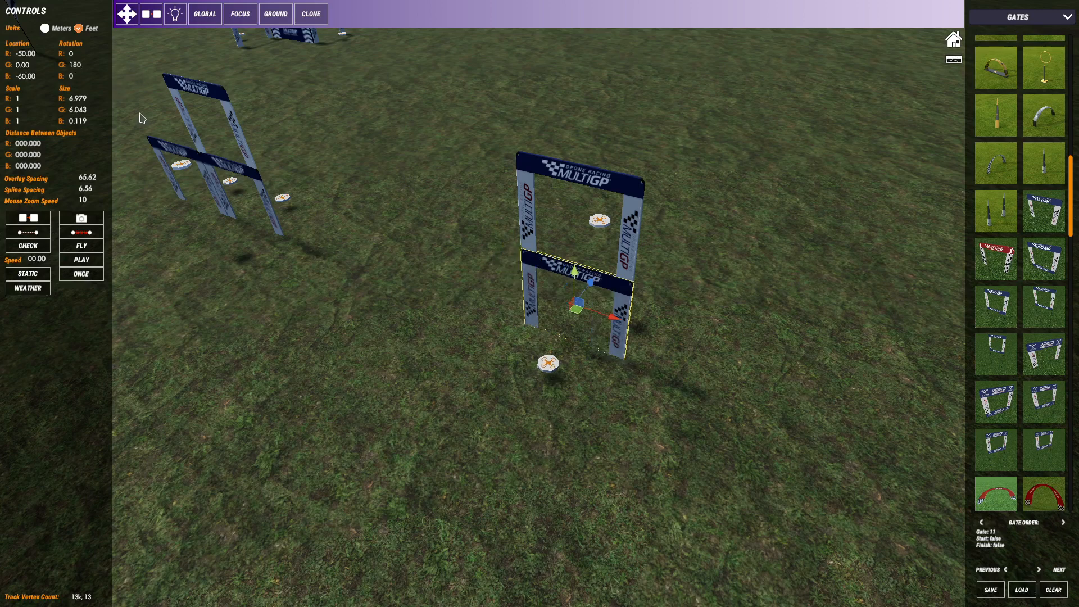
pyautogui.press('Return')
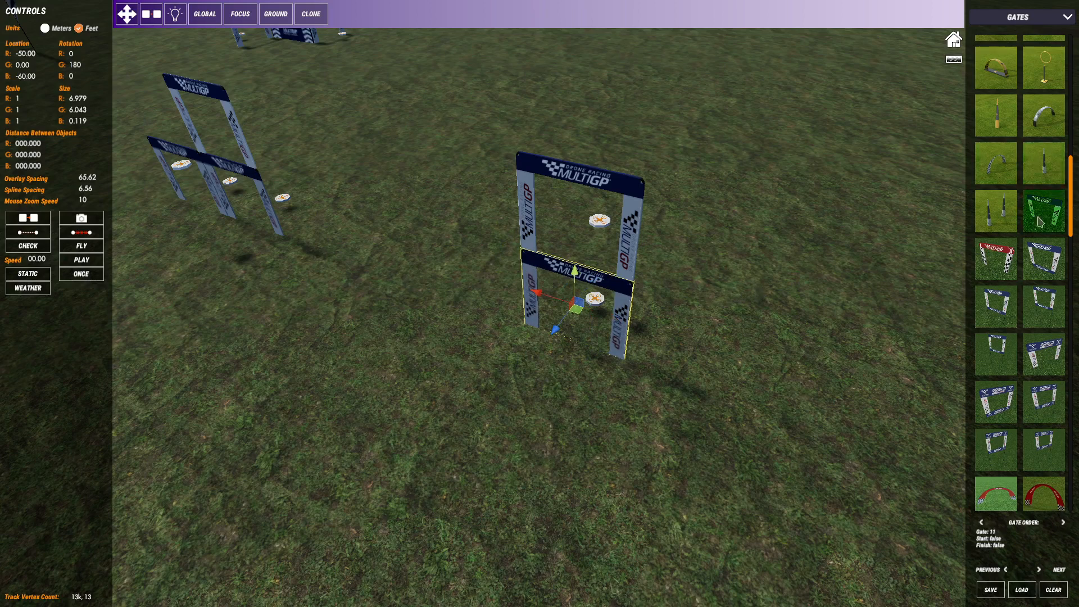
# Place another MultiGP gate on the ground beside the stacked pair and set its rotation G to 180
pyautogui.moveTo(1043, 211)
pyautogui.mouseDown()
pyautogui.moveTo(674, 365)
pyautogui.moveTo(722, 376)
pyautogui.mouseUp()
pyautogui.click(689, 332)
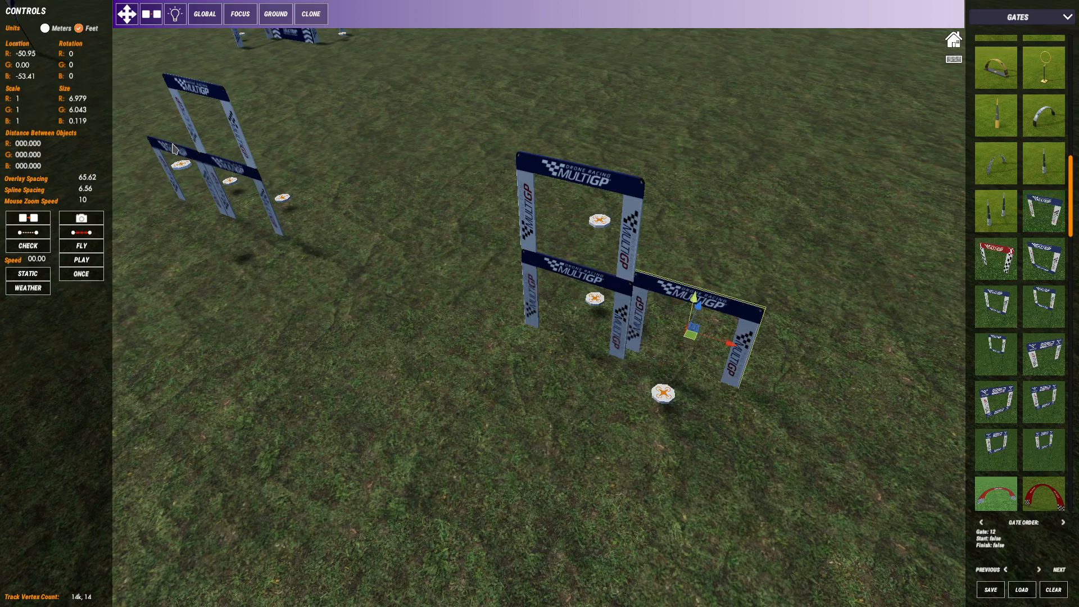
pyautogui.click(71, 65)
pyautogui.press('Return')
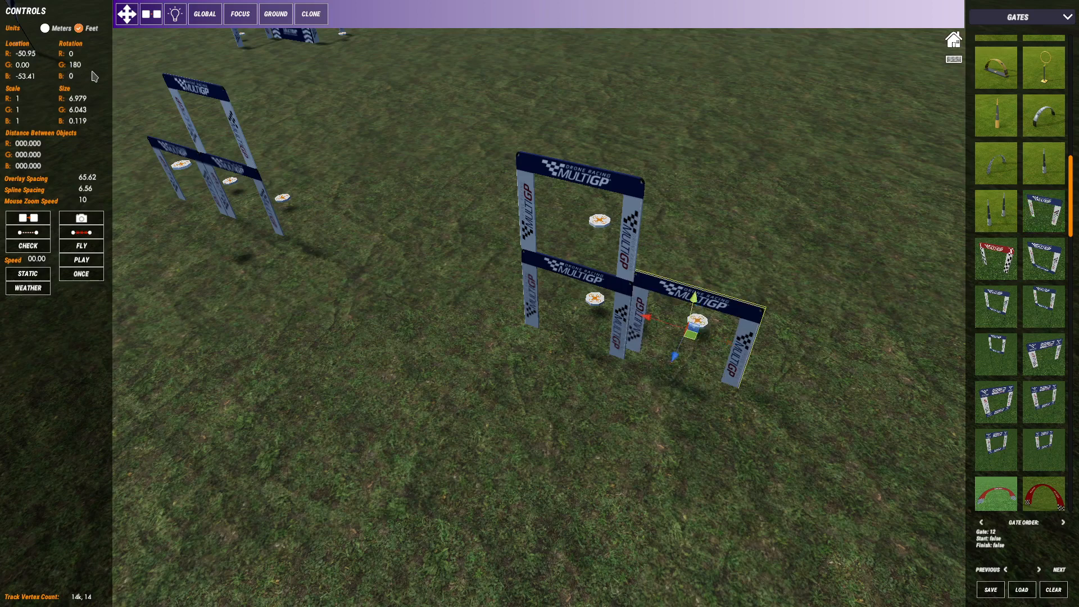
# Set the side gate's location R to -50 and slide it sideways until its post sits flush against the stacked gates
pyautogui.click(31, 55)
pyautogui.write('-50')
pyautogui.press('Return')
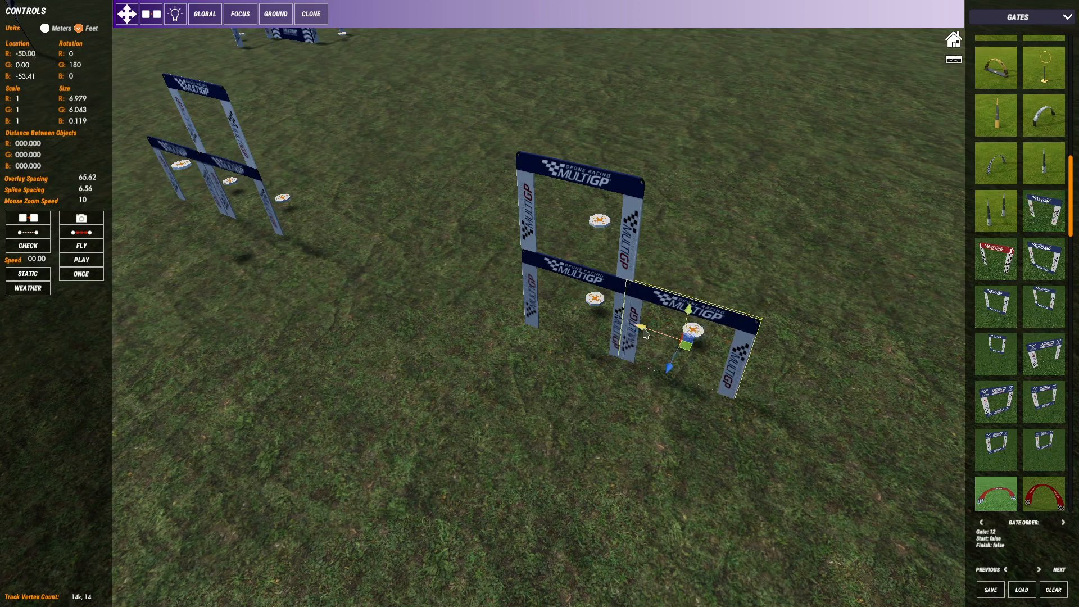
pyautogui.moveTo(642, 328); pyautogui.dragTo(647, 332)
pyautogui.click(740, 251)
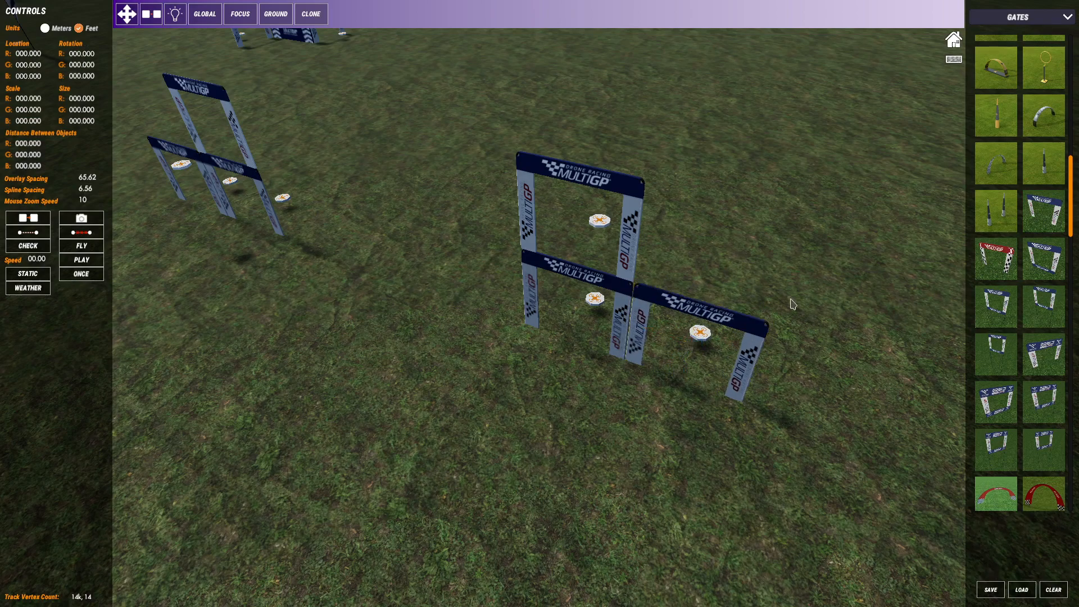
pyautogui.moveTo(796, 292); pyautogui.dragTo(731, 291, button='middle')
pyautogui.scroll(-3, 726, 320)
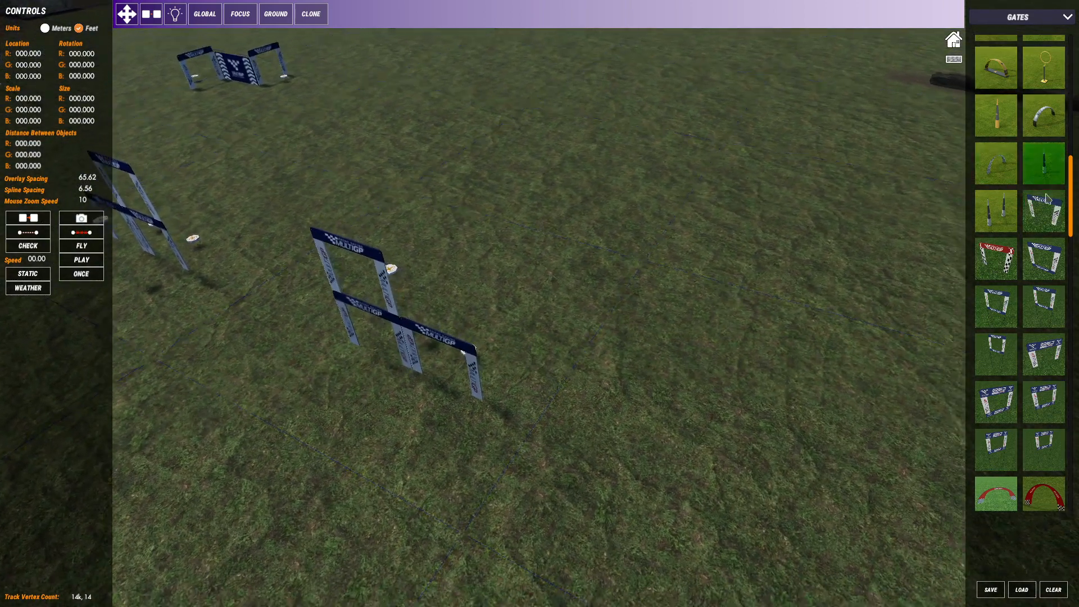
pyautogui.click(990, 590)
pyautogui.click(992, 556)
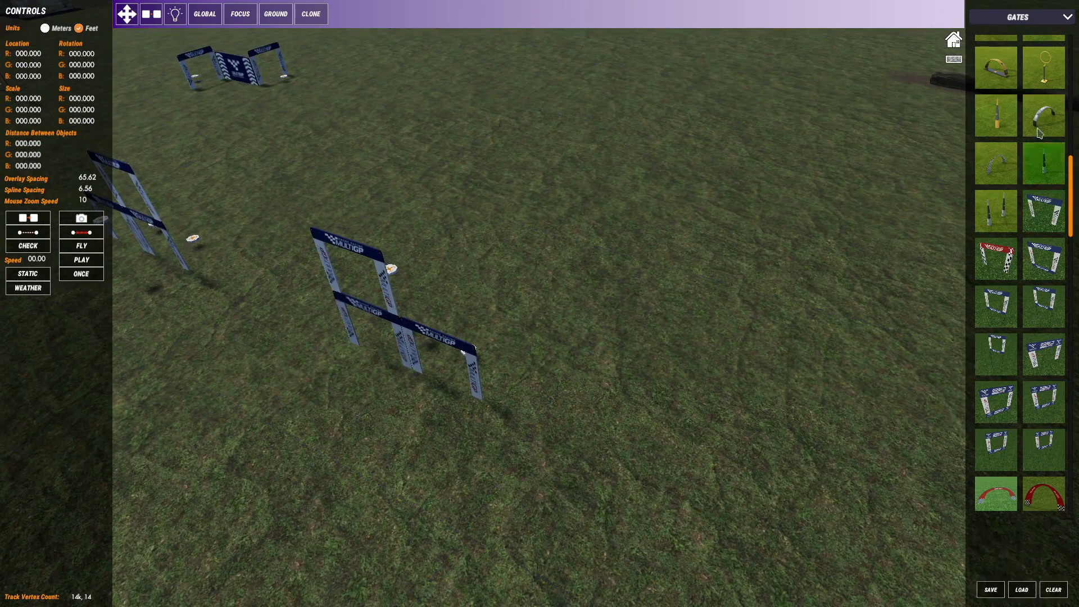
pyautogui.click(1026, 21)
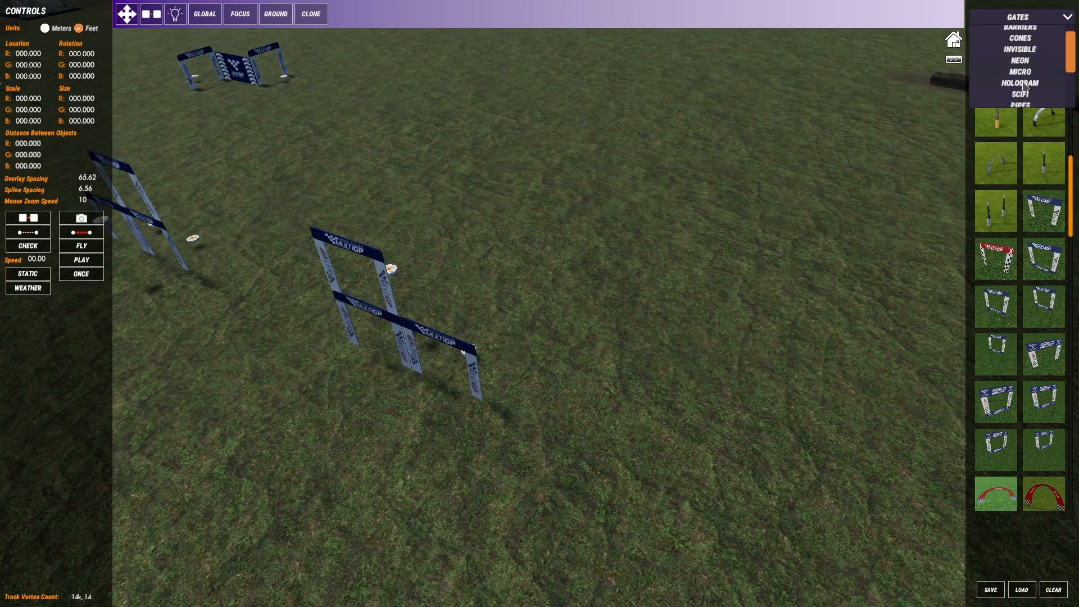
pyautogui.click(1022, 31)
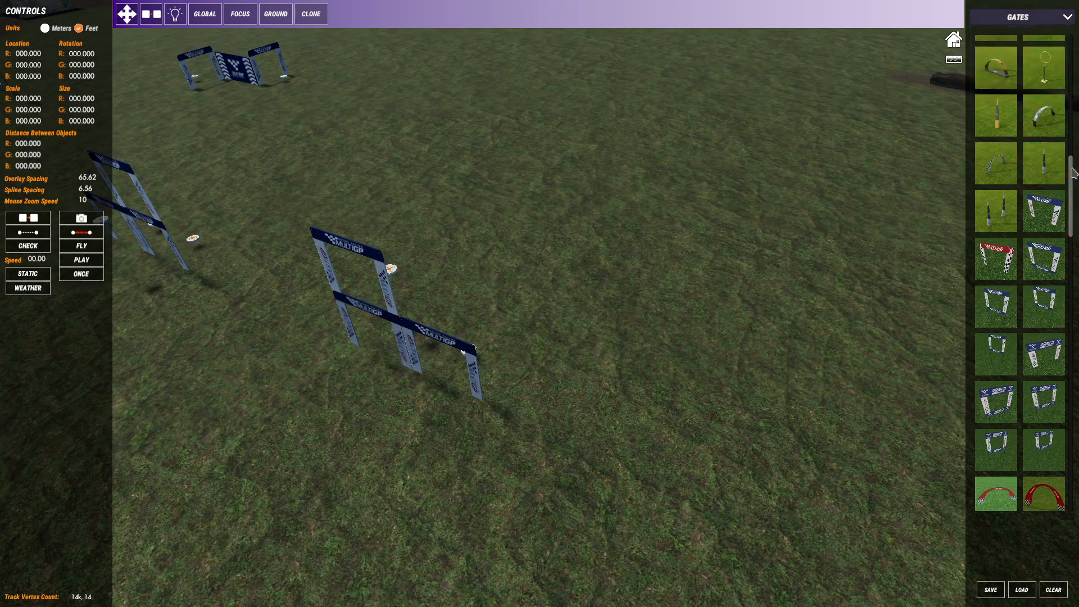
# Place a MultiGP feather flag on open ground at about R -91.90, B -34.06 and set its rotation G to -180
pyautogui.moveTo(1072, 166); pyautogui.dragTo(1073, 126)
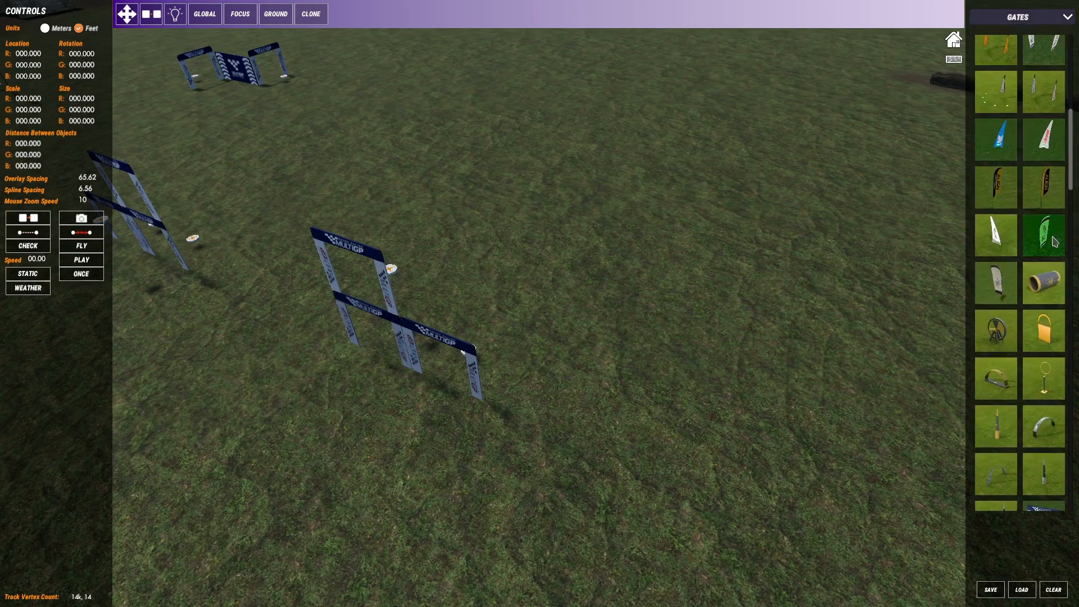
pyautogui.moveTo(807, 194); pyautogui.dragTo(735, 225, button='middle')
pyautogui.click(595, 293)
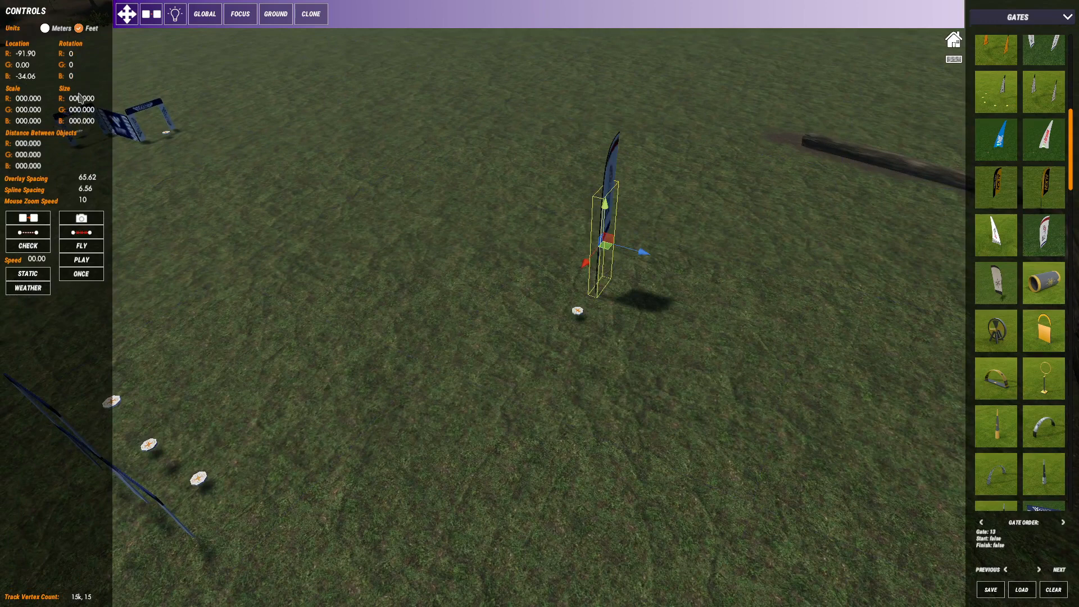
pyautogui.click(72, 65)
pyautogui.press('Return')
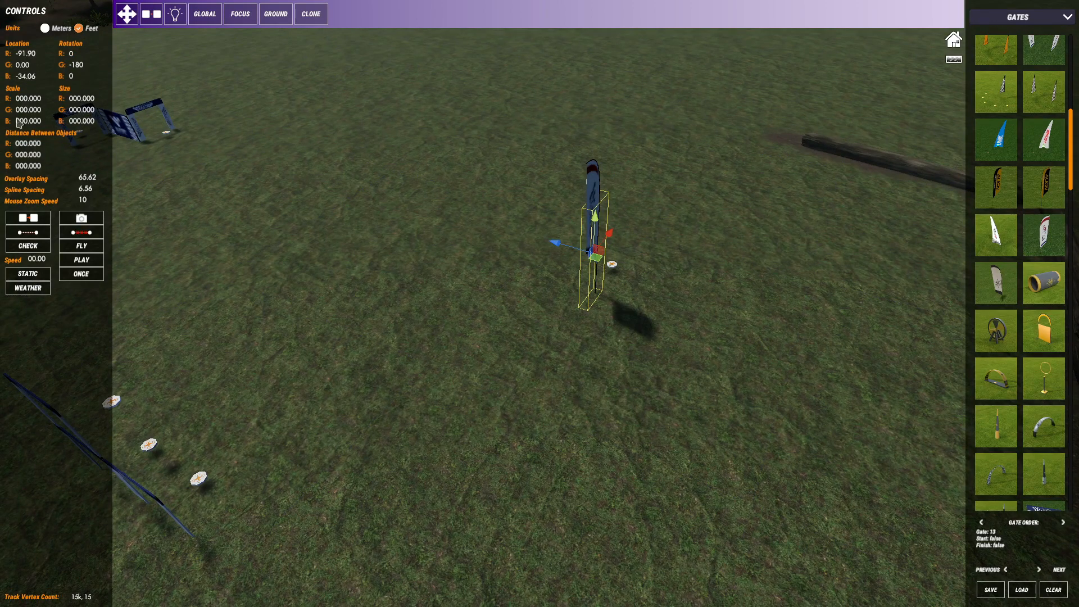
pyautogui.click(29, 79)
pyautogui.write('-90')
pyautogui.press('Return')
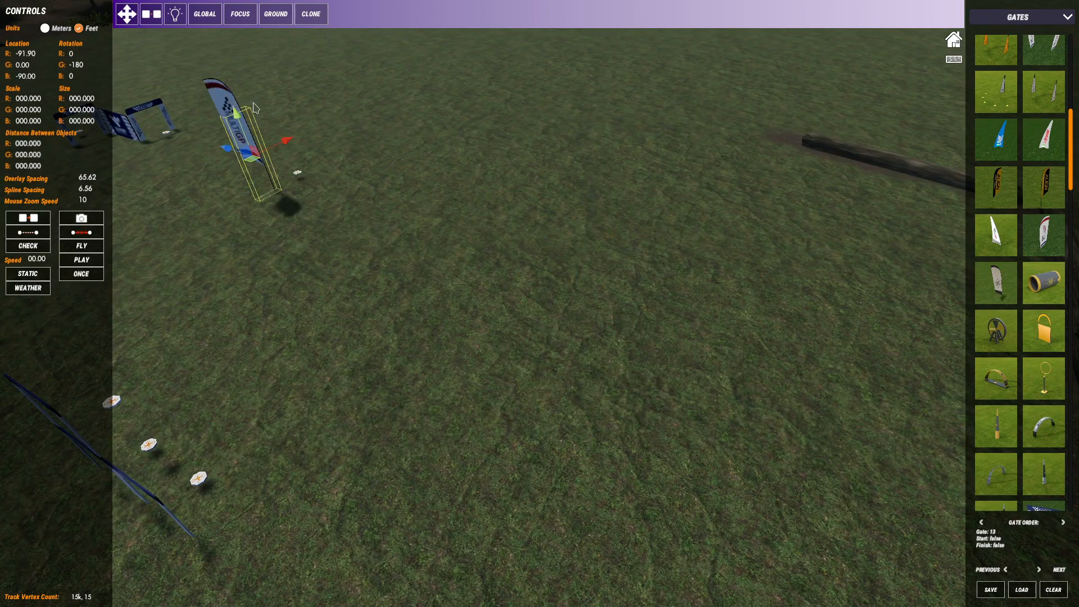
pyautogui.moveTo(249, 164); pyautogui.dragTo(557, 286)
# Set the feather flag's location to R -90 and B -30, and deselect it
pyautogui.click(33, 54)
pyautogui.write('-90')
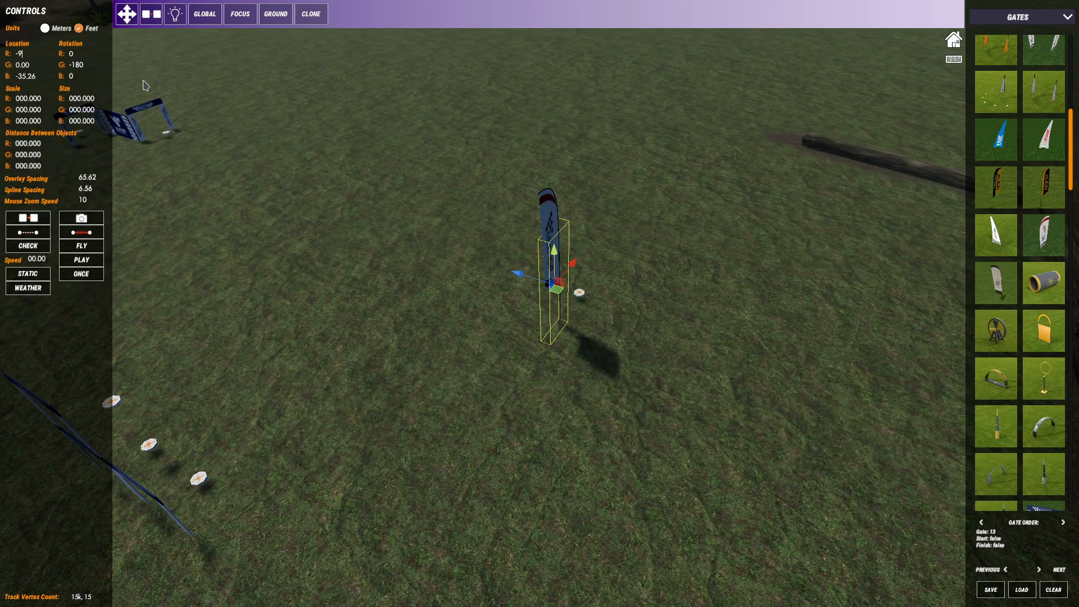
pyautogui.press('Return')
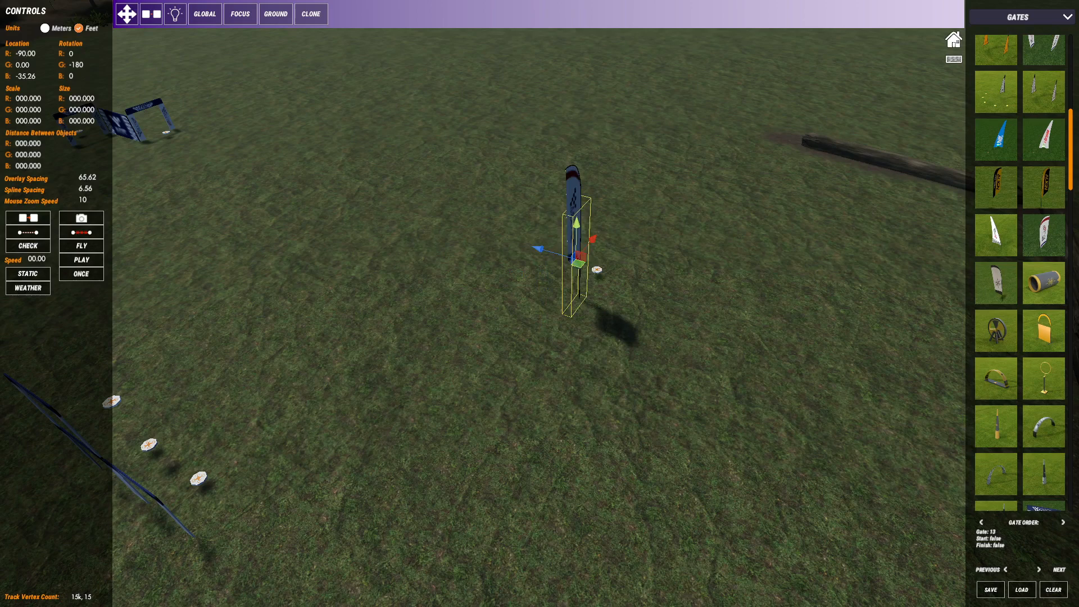
pyautogui.click(25, 77)
pyautogui.write('-30')
pyautogui.press('Return')
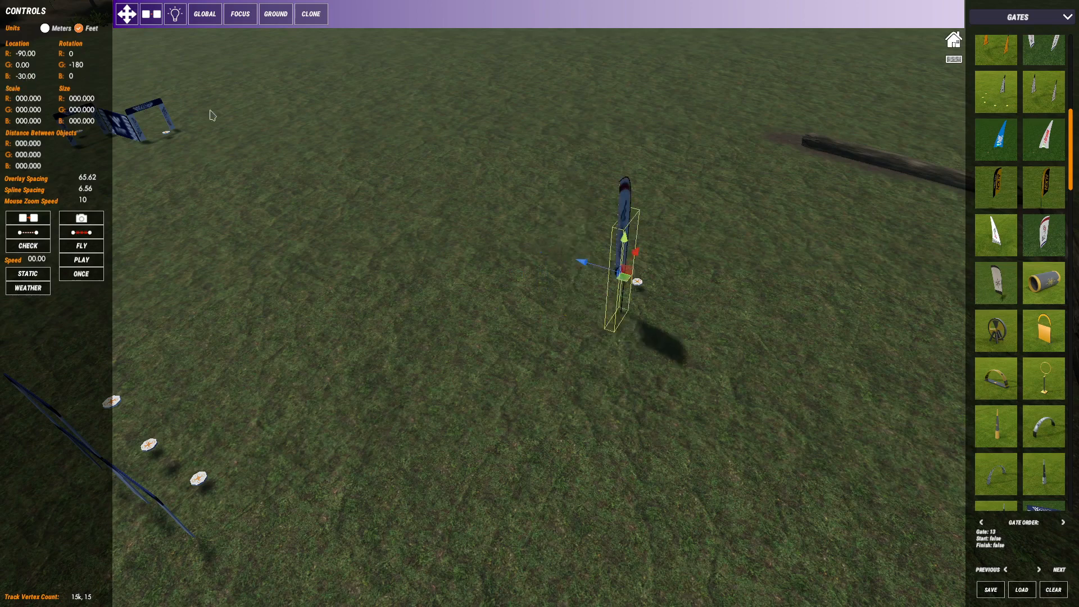
pyautogui.click(746, 442)
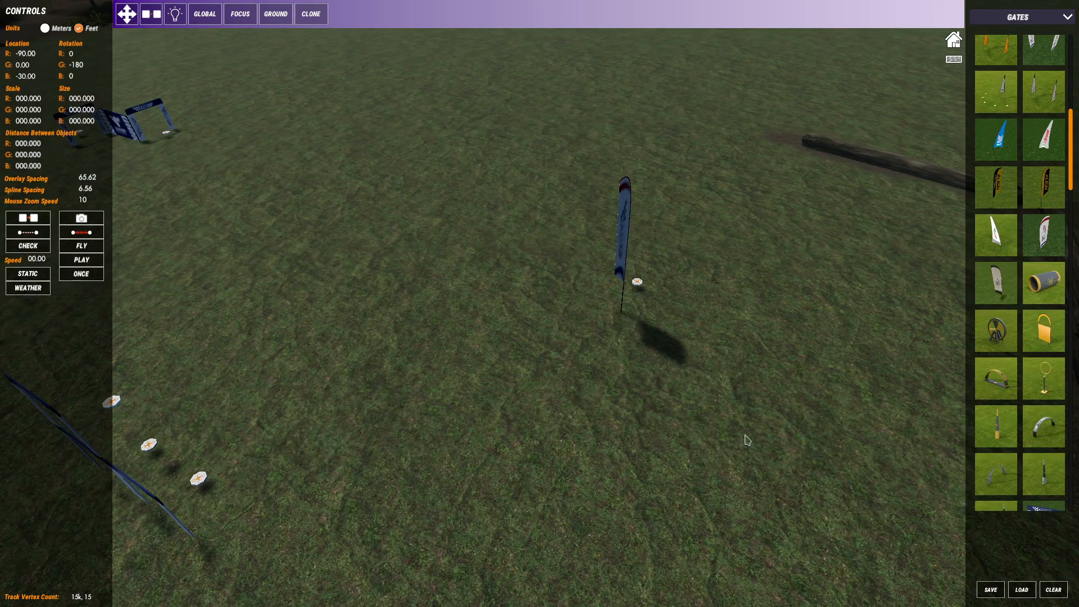
# Place a single MultiGP gate on the open grass near the log barrier, at about R -43.83, B -5.56
pyautogui.moveTo(746, 440); pyautogui.dragTo(570, 456, button='right')
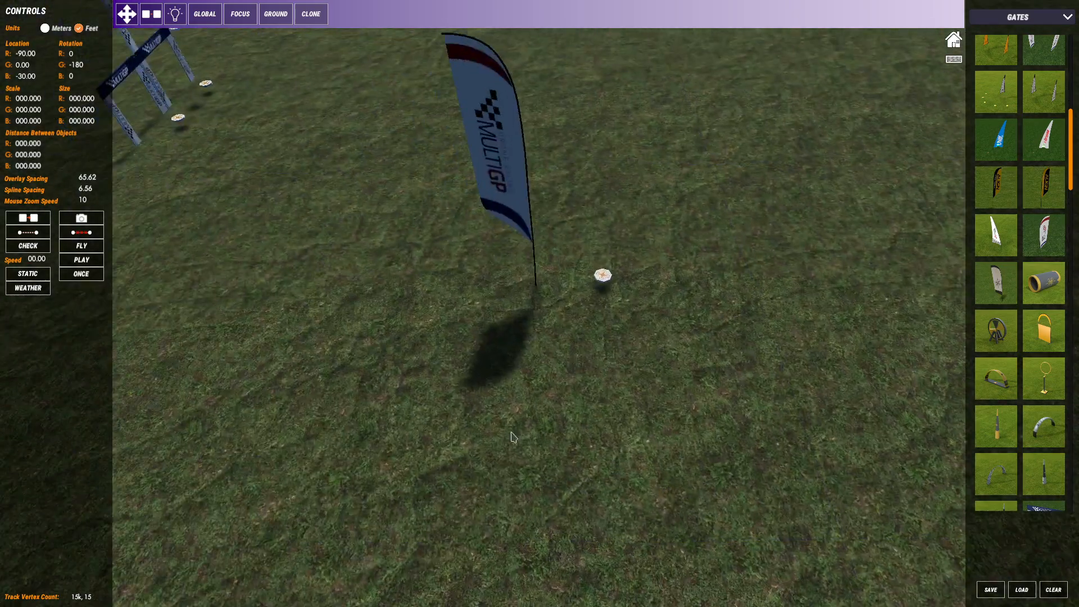
pyautogui.moveTo(513, 437); pyautogui.dragTo(658, 417, button='right')
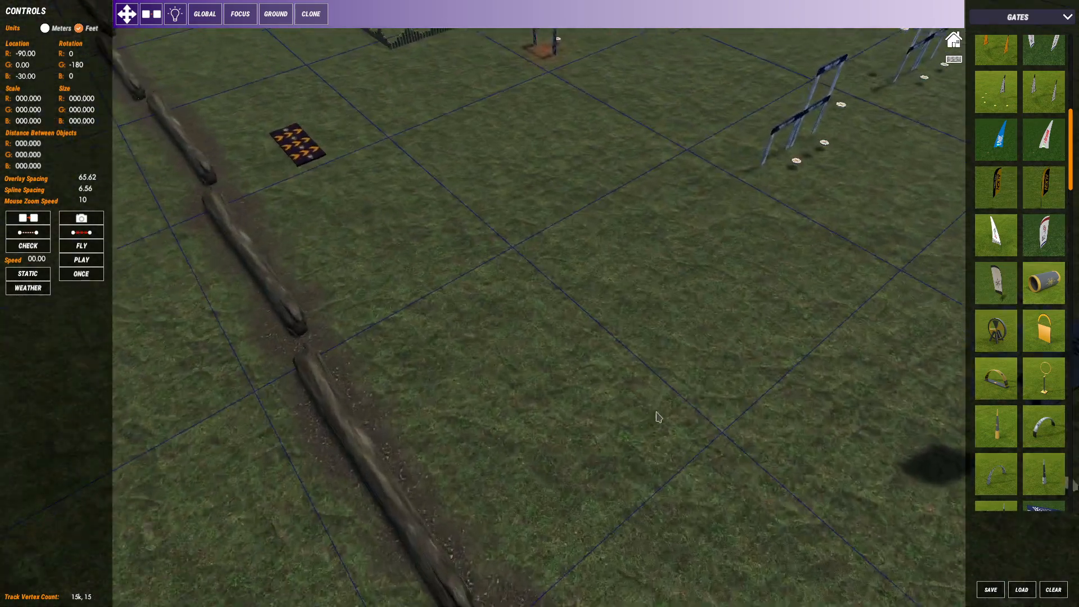
pyautogui.moveTo(1069, 178); pyautogui.dragTo(1074, 227)
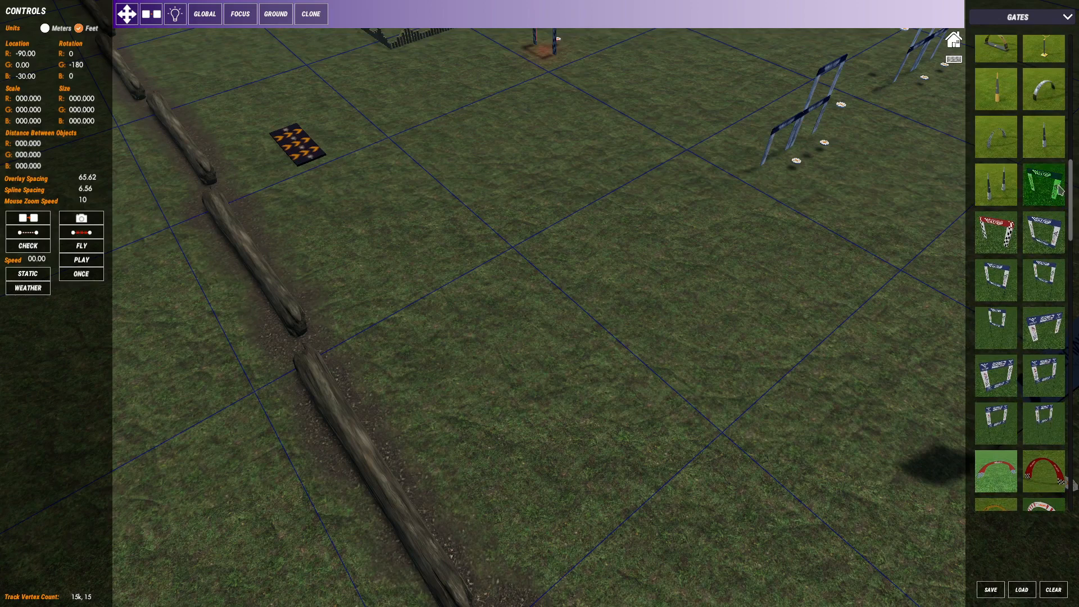
pyautogui.moveTo(1056, 185); pyautogui.dragTo(511, 261)
pyautogui.click(516, 264)
pyautogui.click(501, 229)
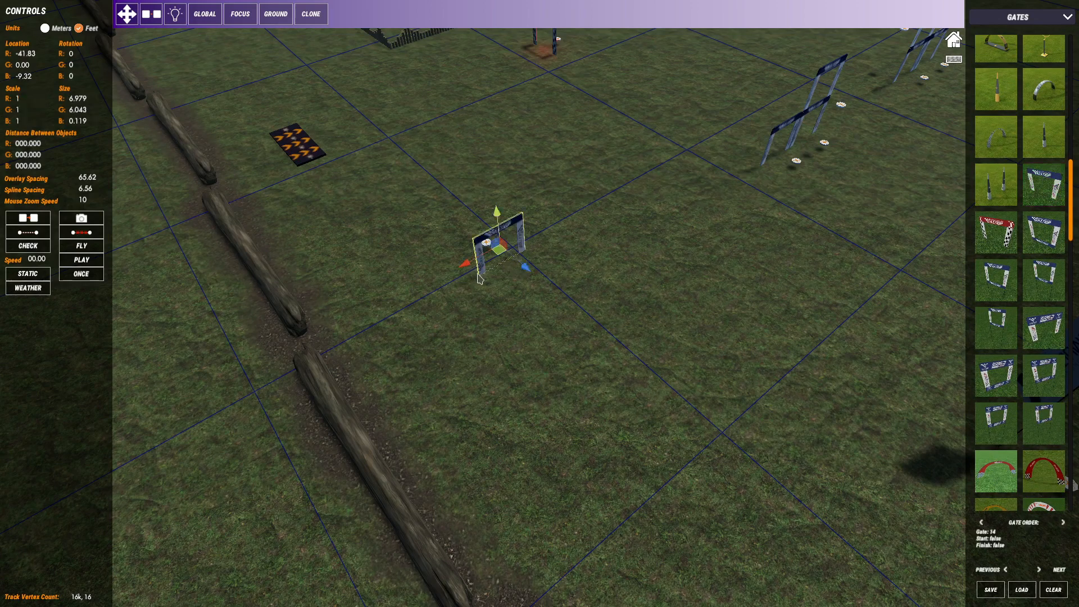
pyautogui.moveTo(478, 277); pyautogui.dragTo(472, 298)
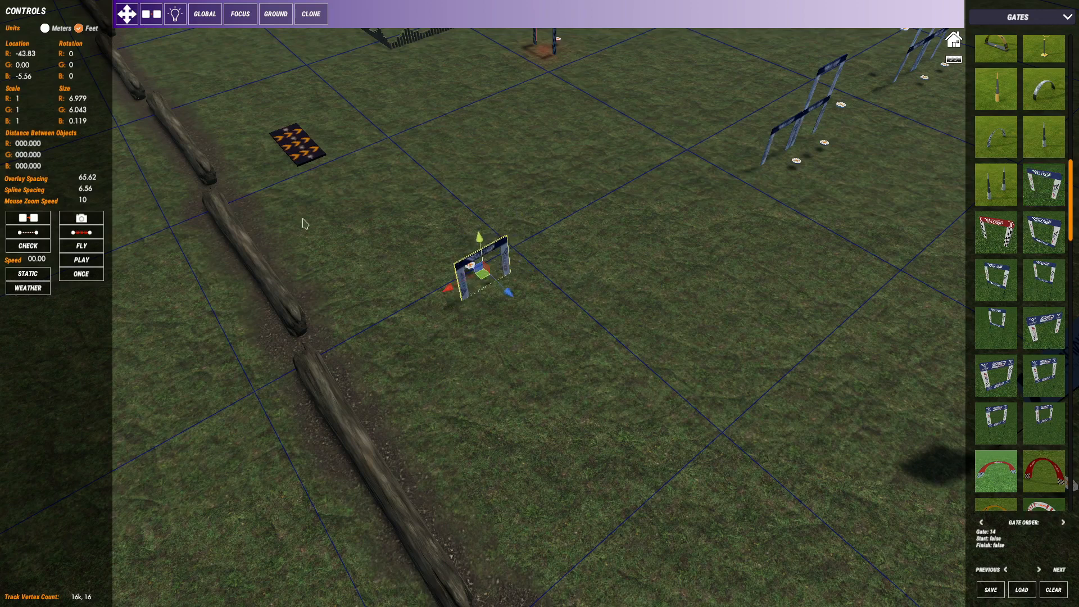
# Set the new single gate's location to B 0 and R -50
pyautogui.click(25, 76)
pyautogui.write('0')
pyautogui.press('Return')
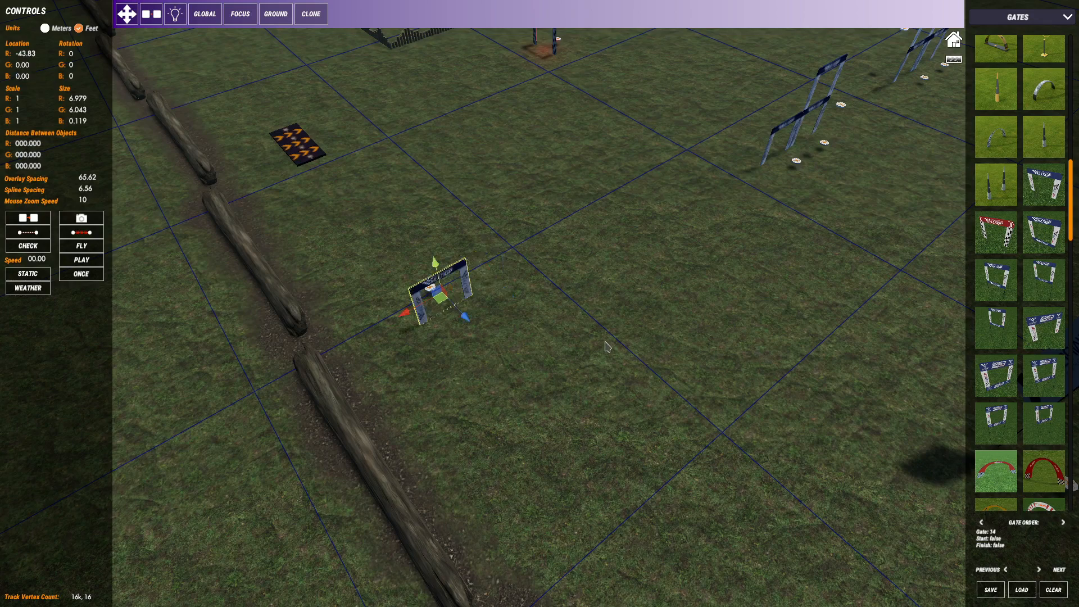
pyautogui.moveTo(551, 322); pyautogui.dragTo(614, 292, button='middle')
pyautogui.scroll(3, 614, 290)
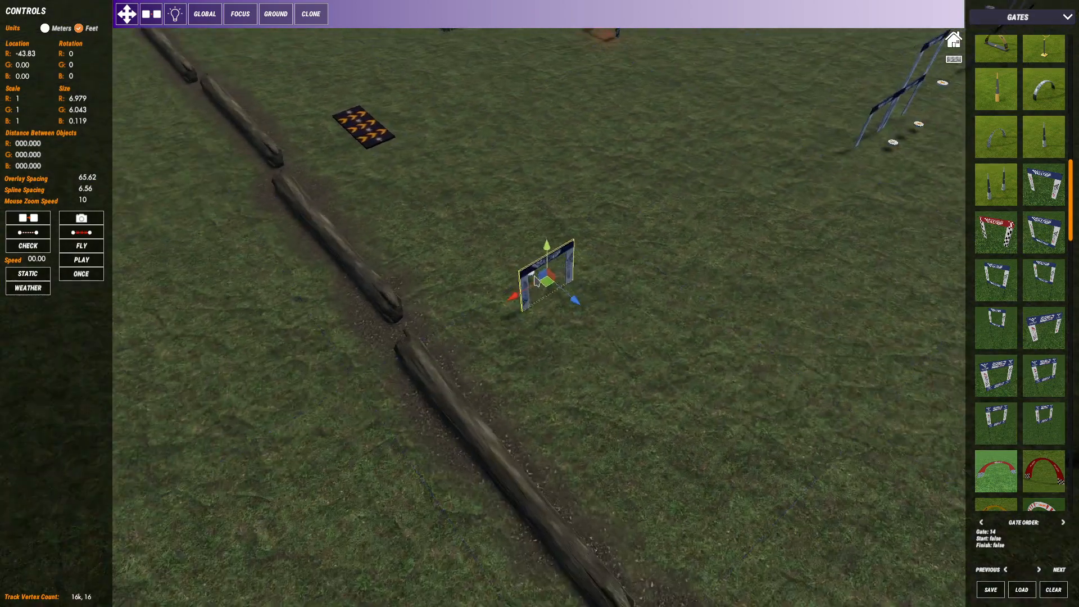
pyautogui.scroll(-2, 617, 295)
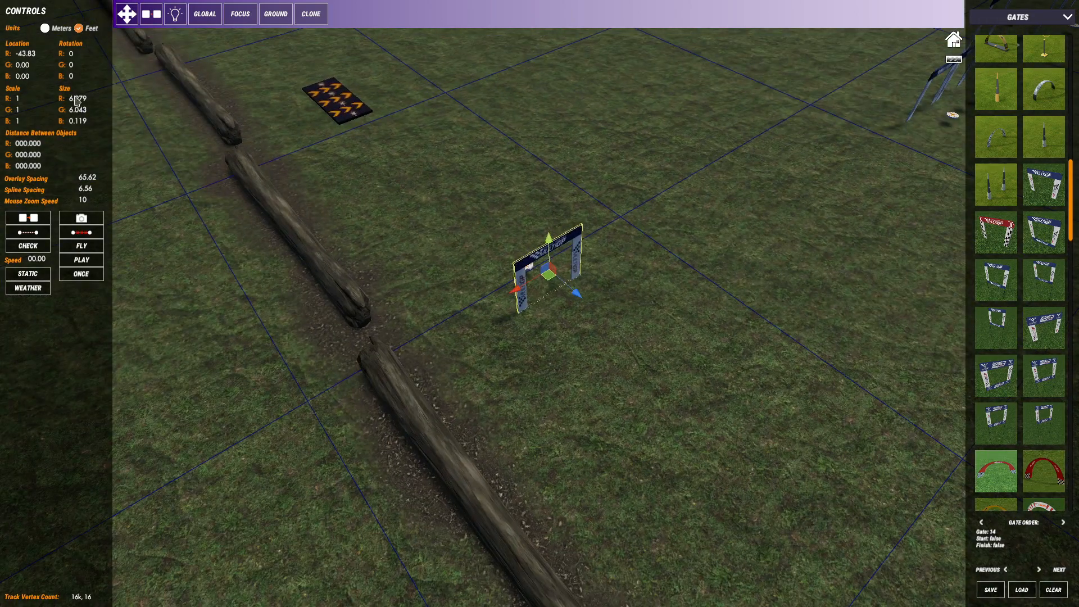
pyautogui.click(28, 54)
pyautogui.write('-50')
pyautogui.press('Return')
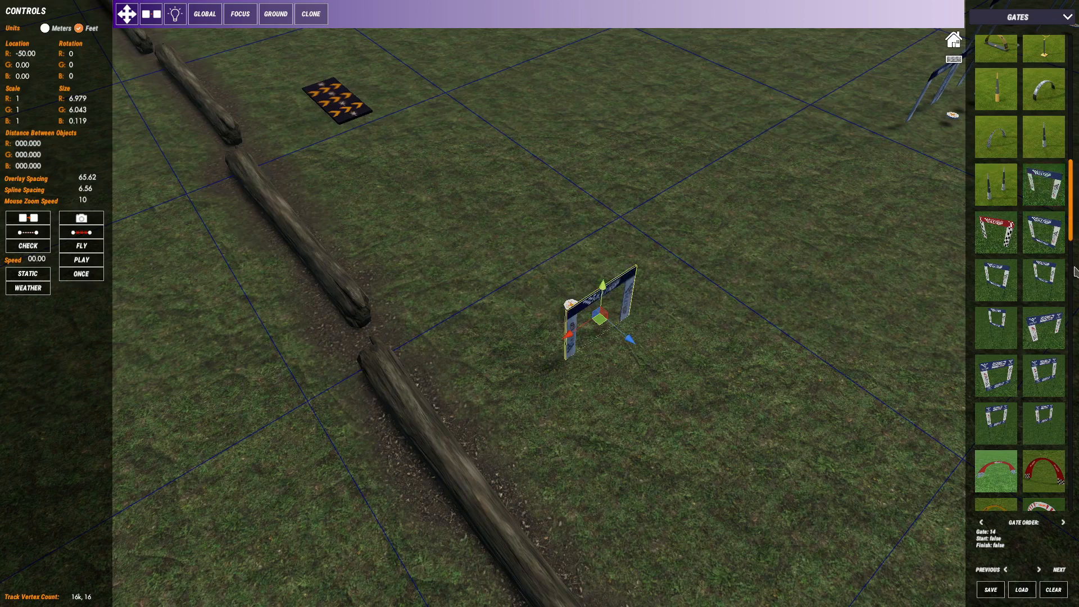
# Place a MultiGP feather flag against the single gate's post nearest the logs, at about R -50.10, B 3.66
pyautogui.scroll(8, 1073, 239)
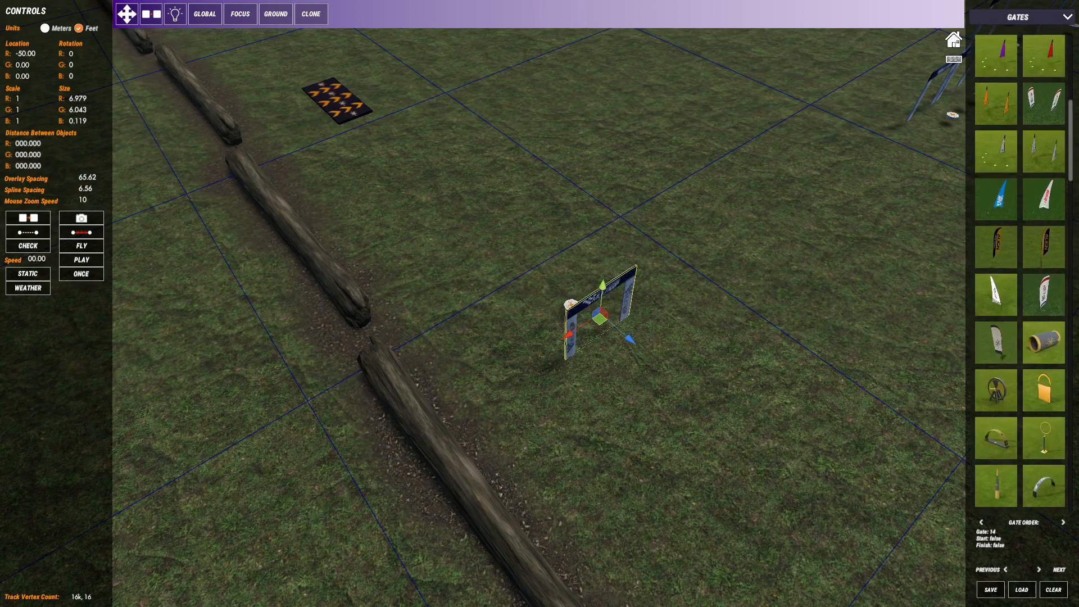
pyautogui.click(1043, 303)
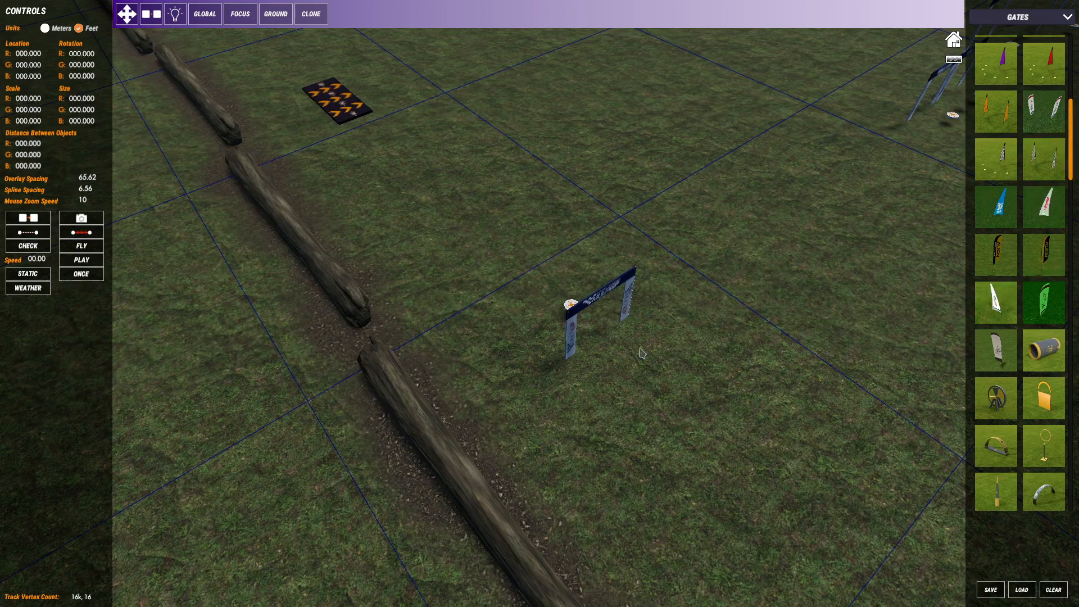
pyautogui.click(566, 365)
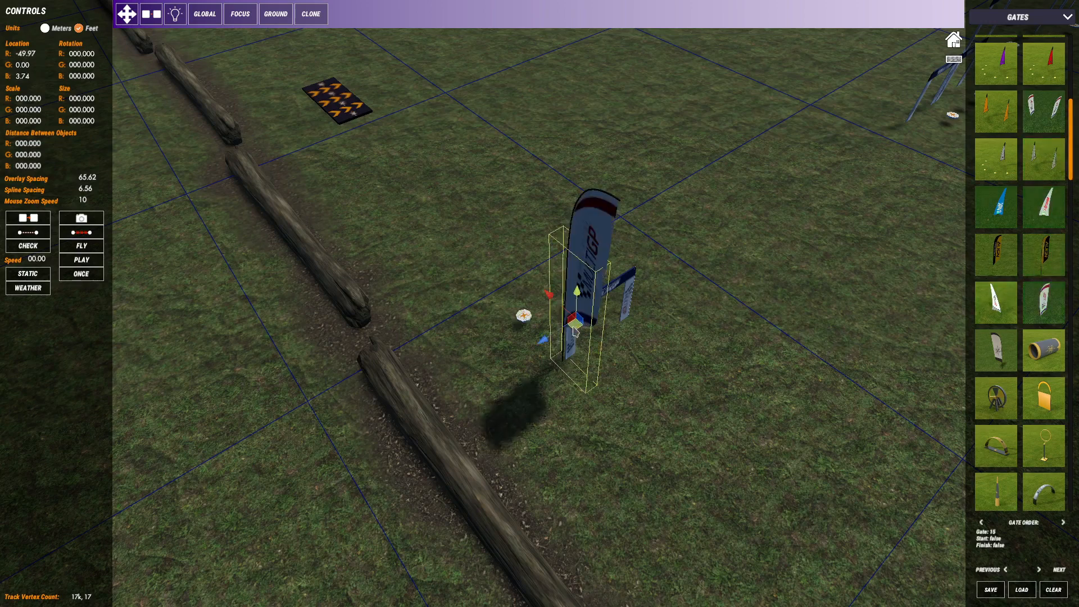
pyautogui.moveTo(578, 330); pyautogui.dragTo(582, 332)
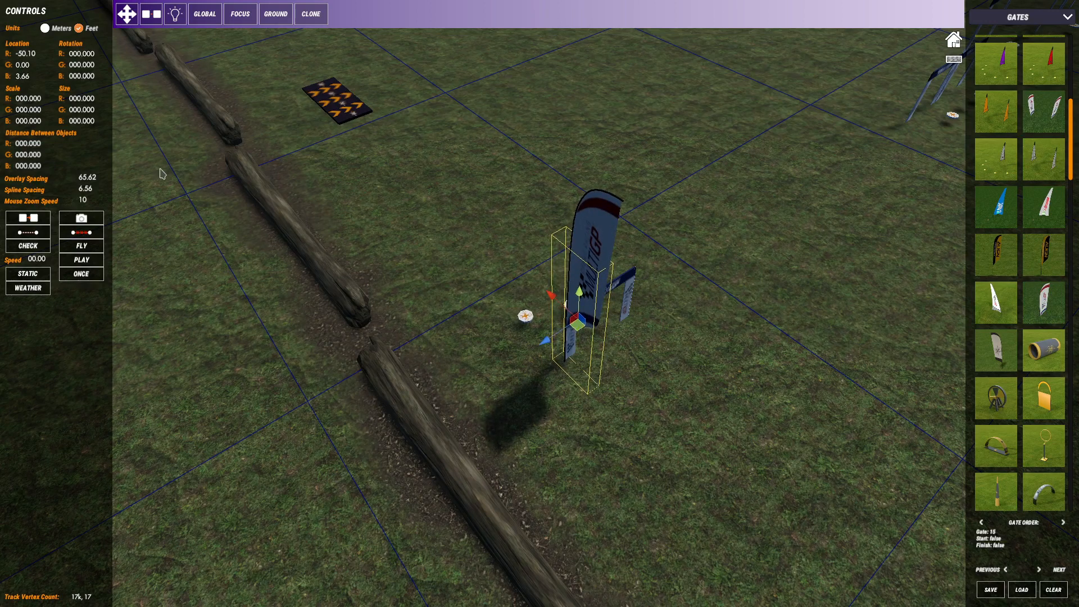
# Rotate the flag beside the single gate to G 90 and deselect it
pyautogui.click(76, 65)
pyautogui.write('90')
pyautogui.press('Return')
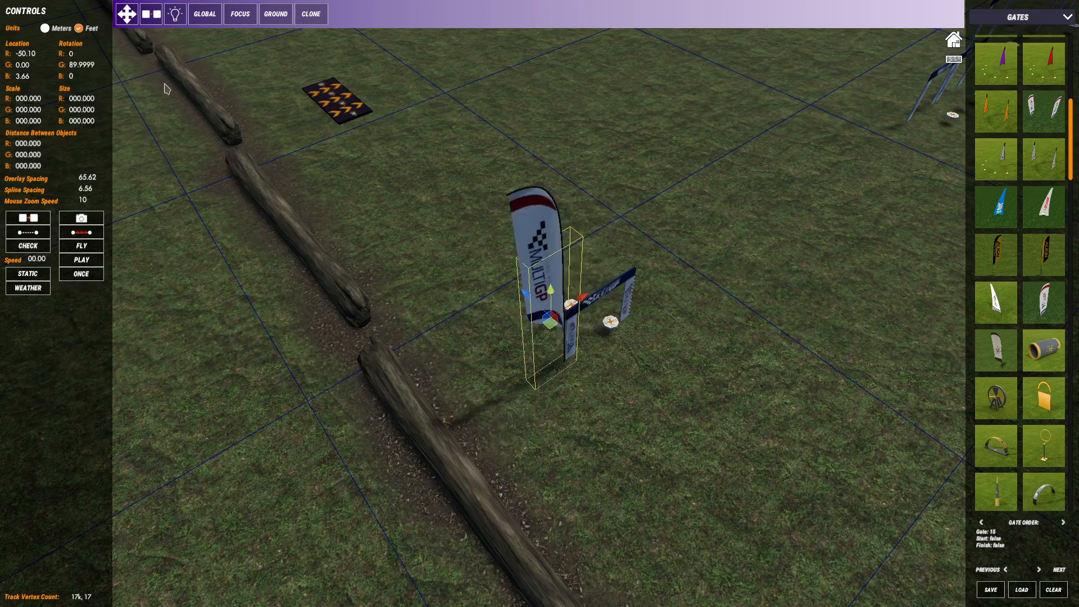
pyautogui.click(705, 399)
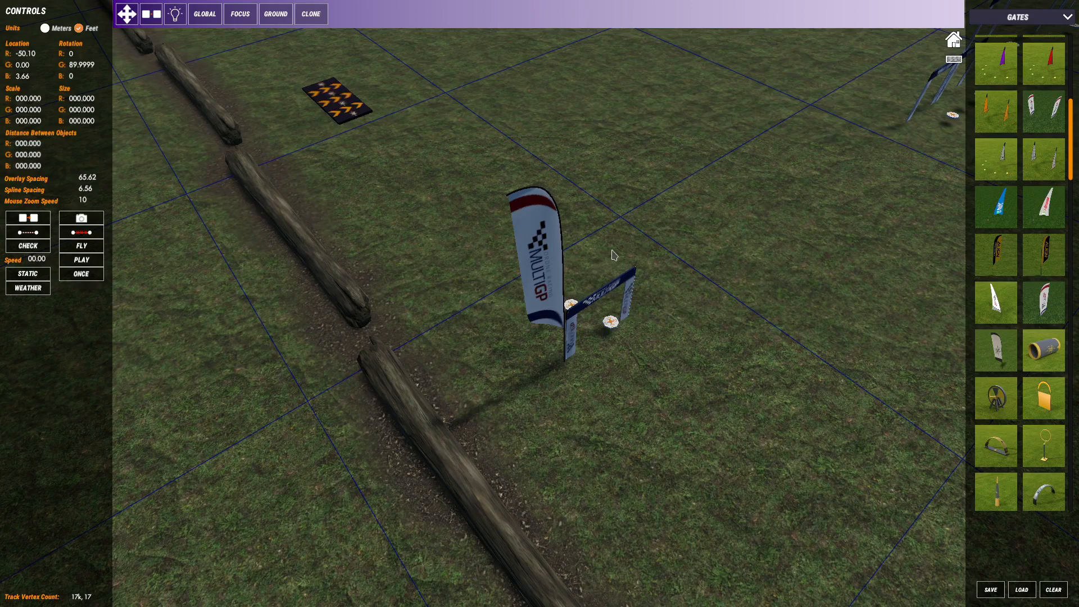
# Save the track, overwriting the existing version
pyautogui.scroll(-5, 614, 256)
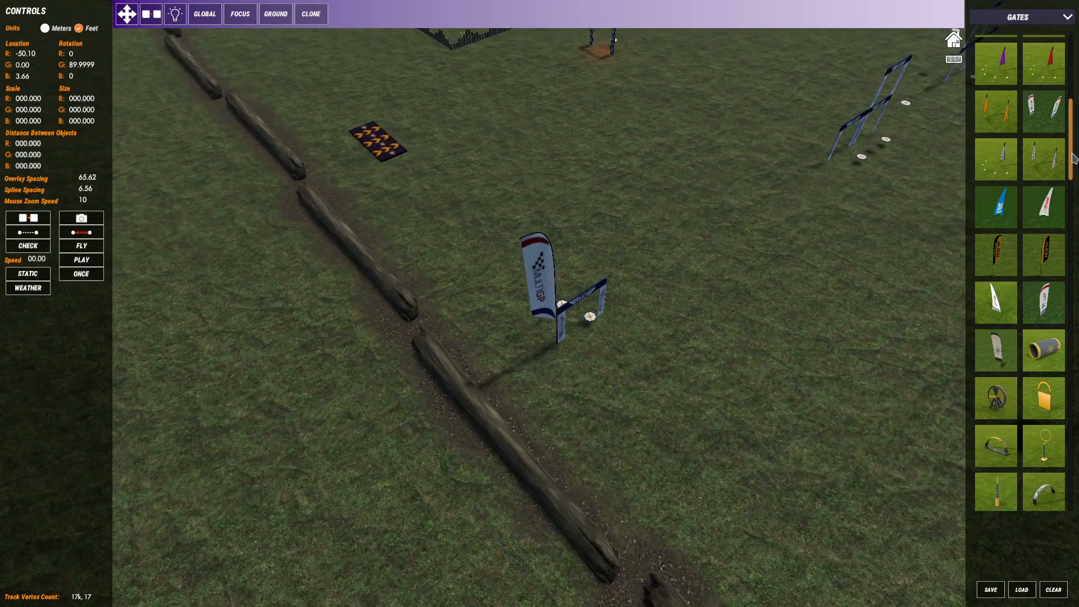
pyautogui.moveTo(1073, 158); pyautogui.dragTo(1062, 58)
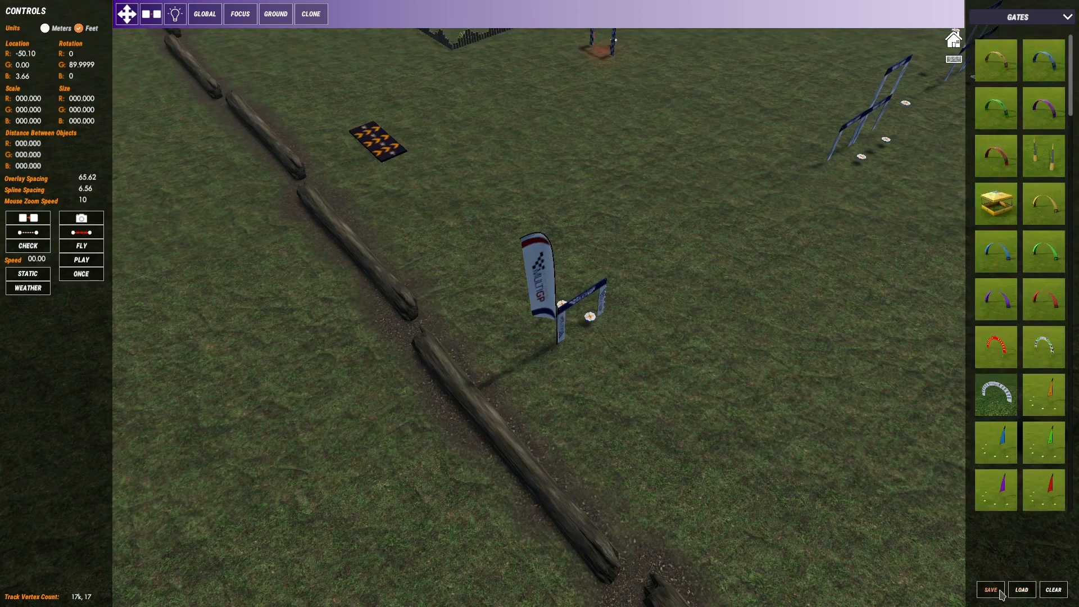
pyautogui.moveTo(618, 173); pyautogui.dragTo(613, 293, button='middle')
pyautogui.scroll(2, 613, 294)
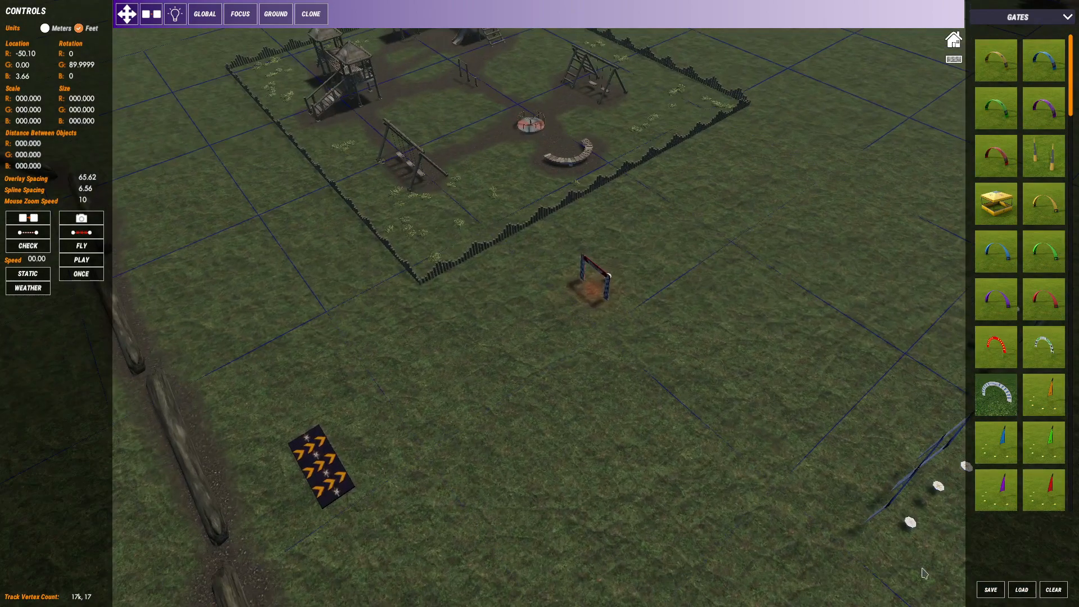
pyautogui.click(990, 589)
pyautogui.click(994, 556)
# Check the gate order one obstacle at a time, from the start and finish gate through to the flag beside the single gate
pyautogui.click(600, 274)
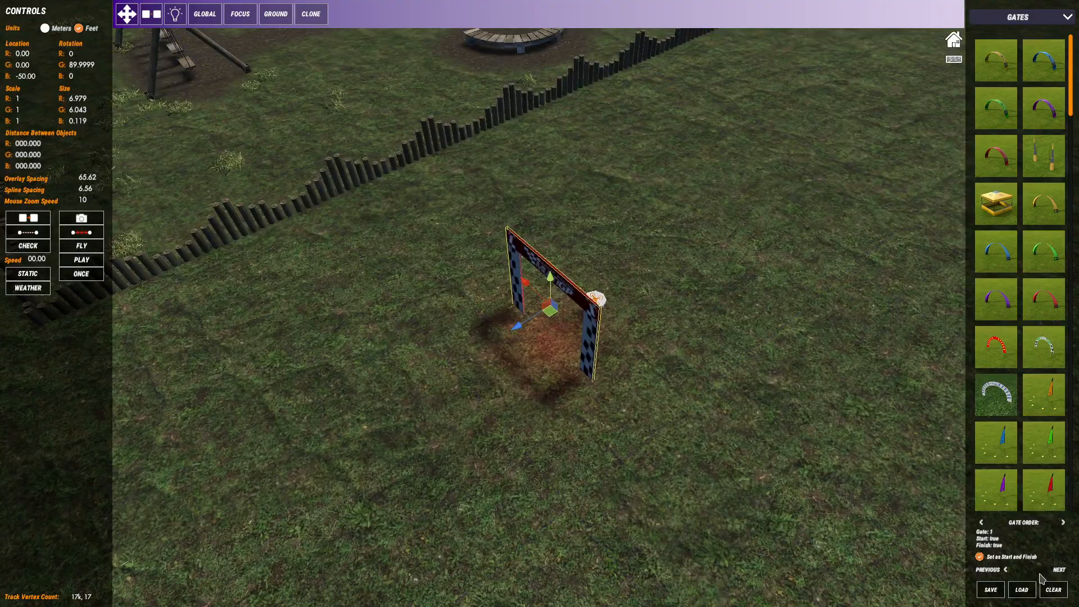
pyautogui.click(1041, 570)
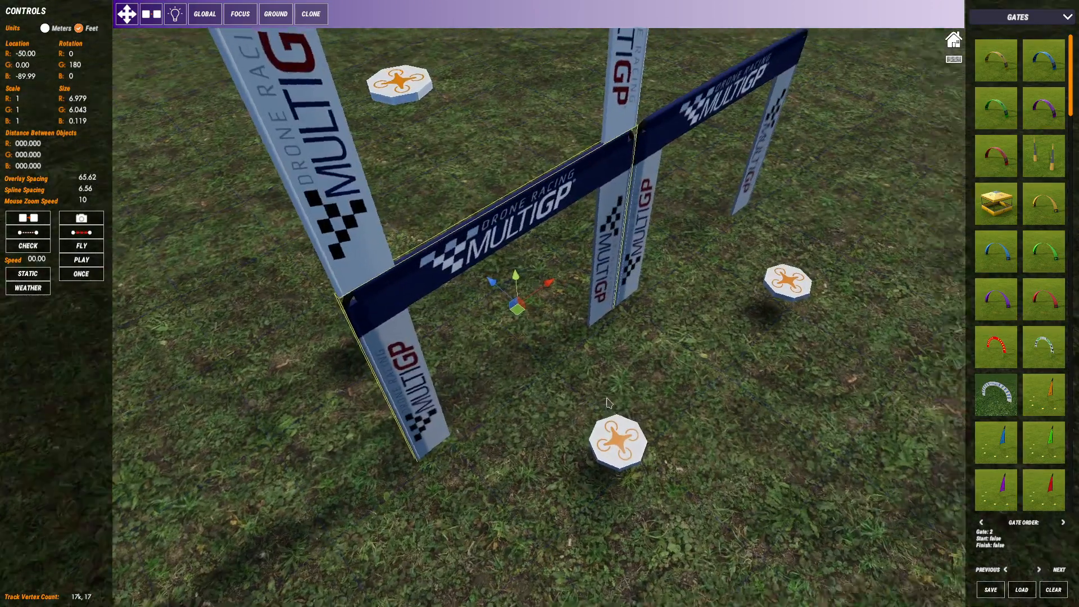
pyautogui.moveTo(606, 403); pyautogui.dragTo(955, 270, button='right')
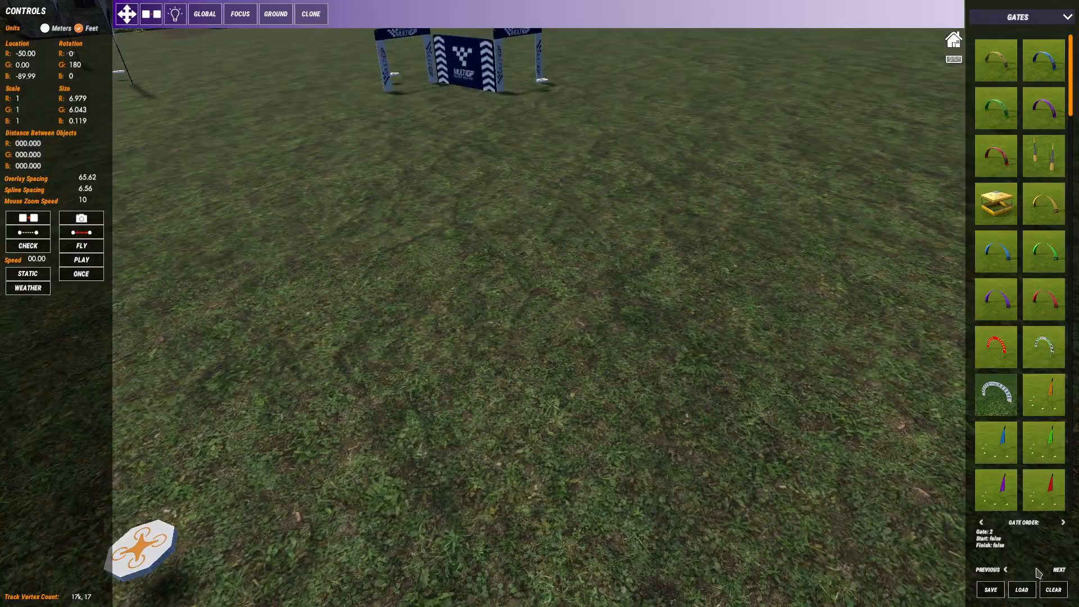
pyautogui.click(1038, 571)
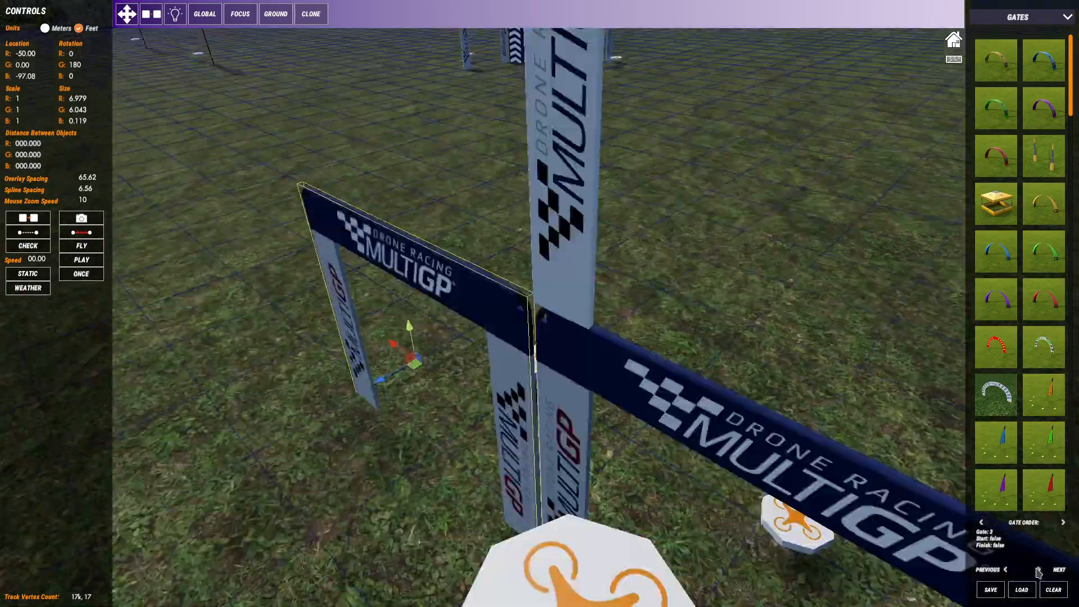
pyautogui.click(1038, 570)
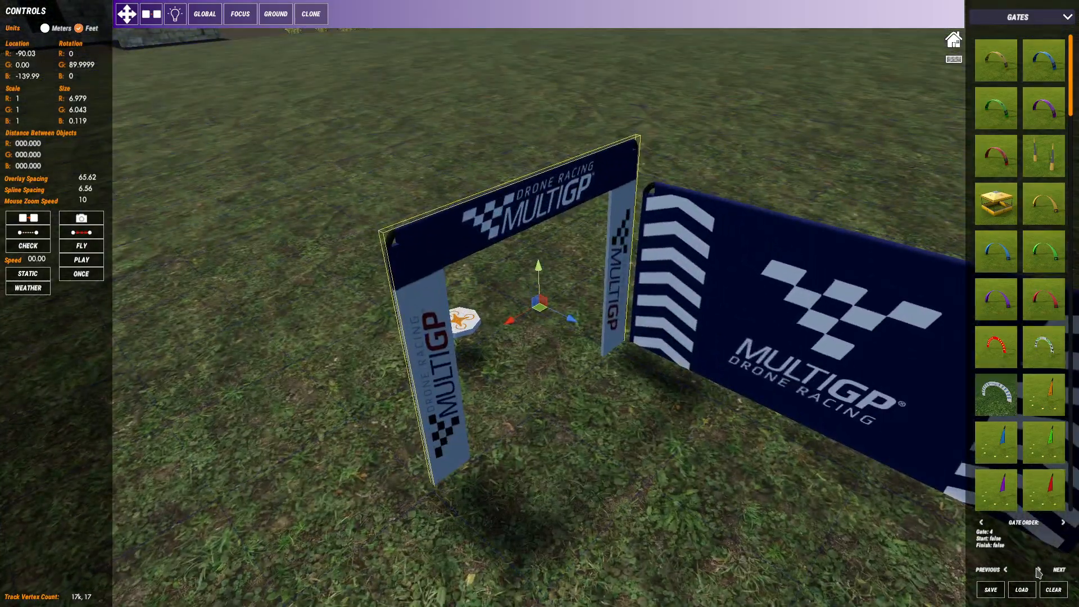
pyautogui.click(1037, 571)
pyautogui.click(1038, 571)
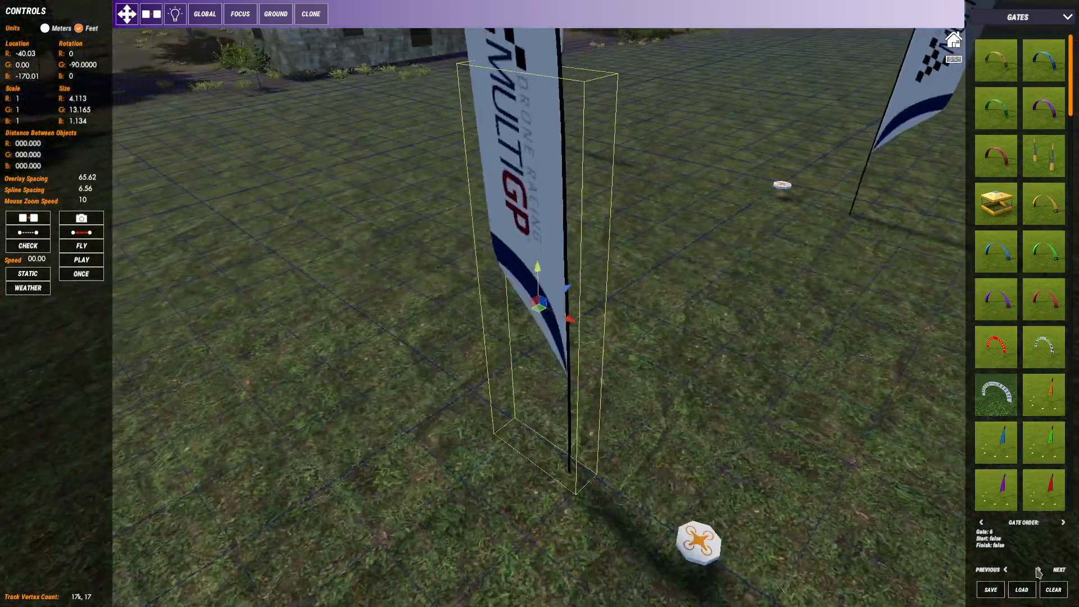
pyautogui.click(1037, 571)
pyautogui.click(1037, 571)
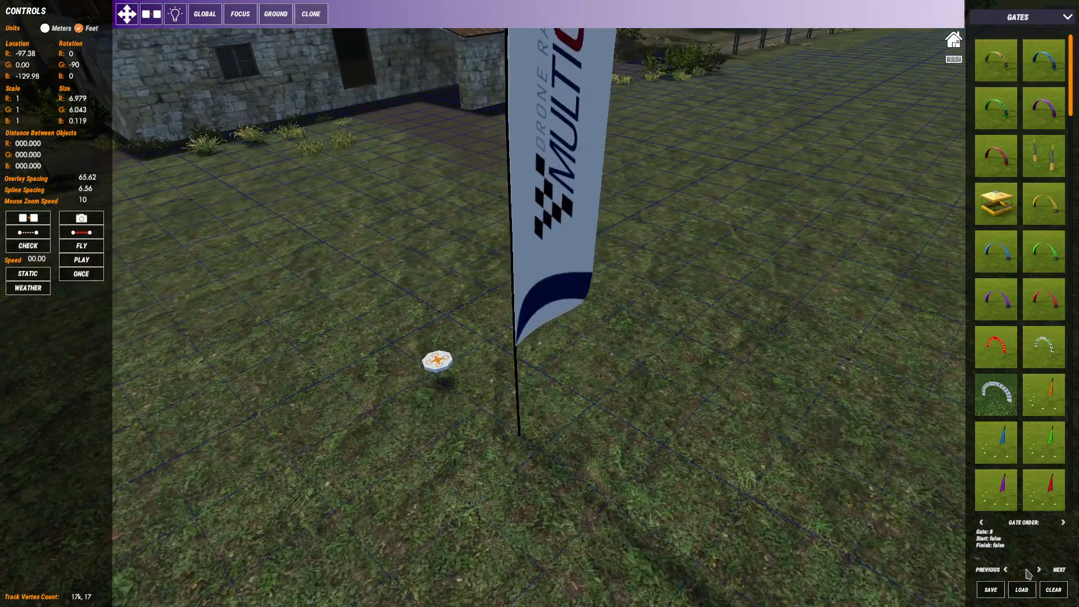
pyautogui.click(1017, 571)
pyautogui.click(1037, 570)
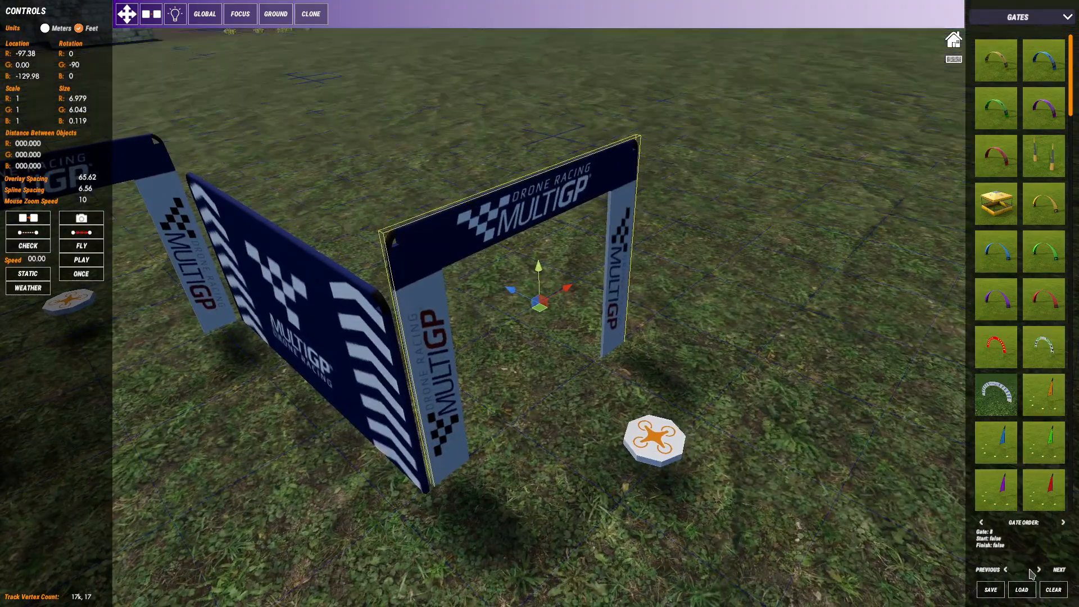
pyautogui.click(1037, 571)
pyautogui.click(1038, 571)
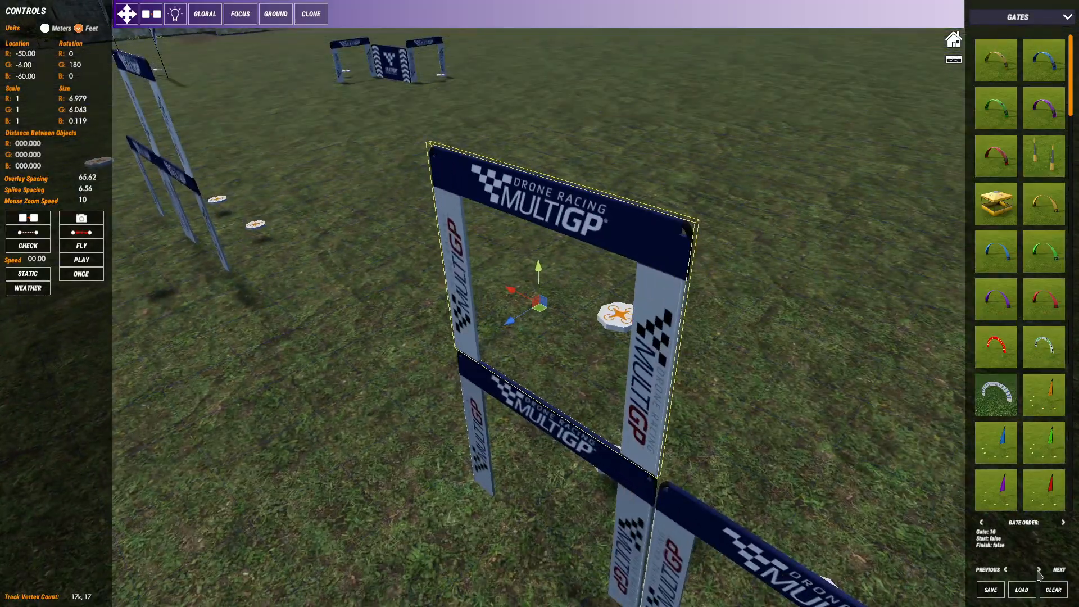
pyautogui.click(1037, 570)
pyautogui.click(1038, 571)
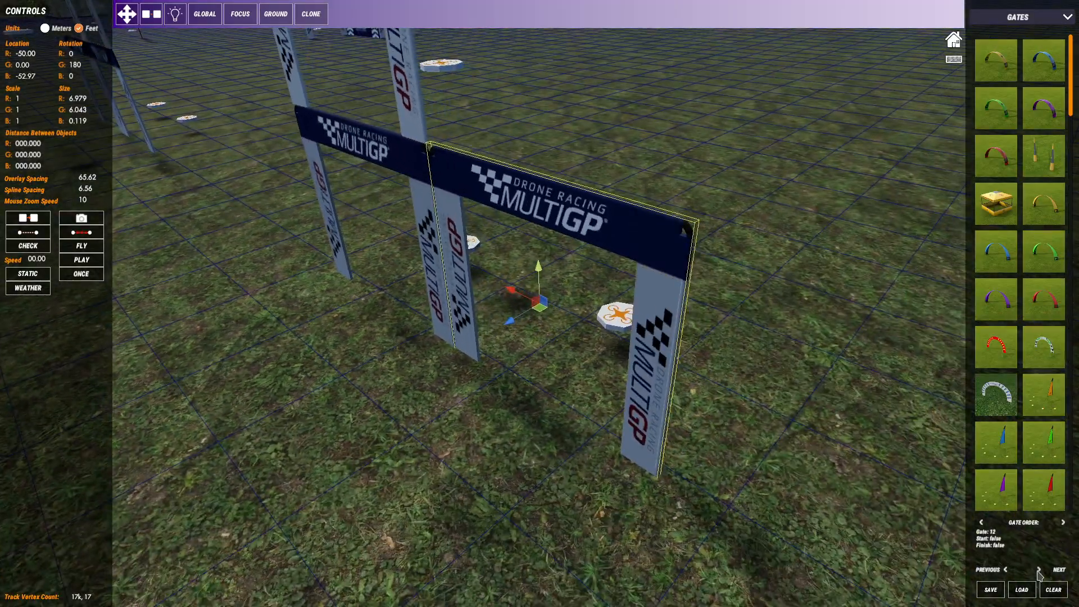
pyautogui.click(1038, 571)
pyautogui.click(1038, 571)
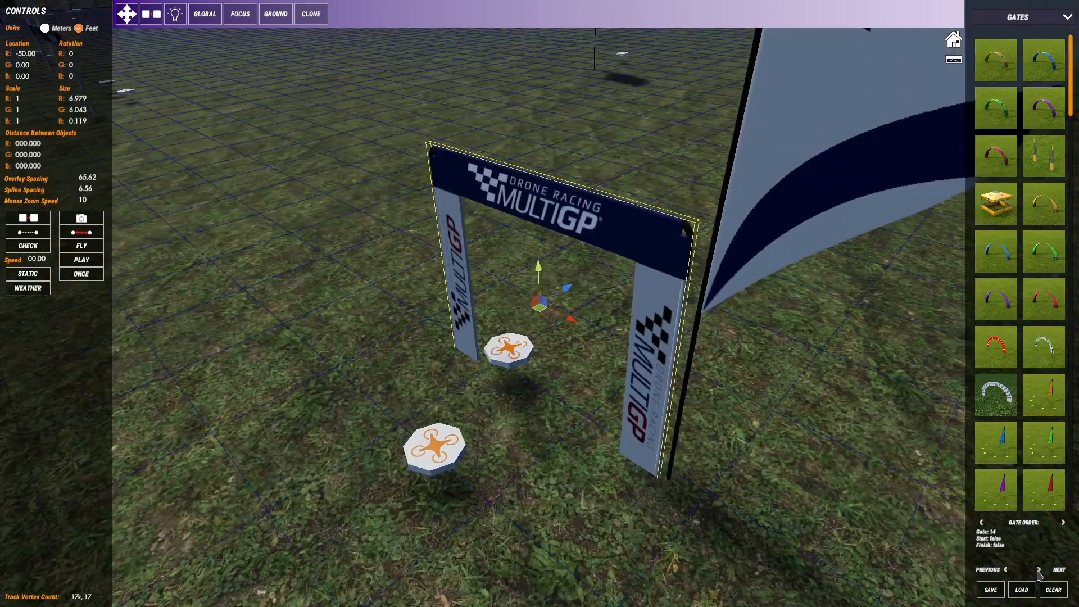
pyautogui.click(1038, 571)
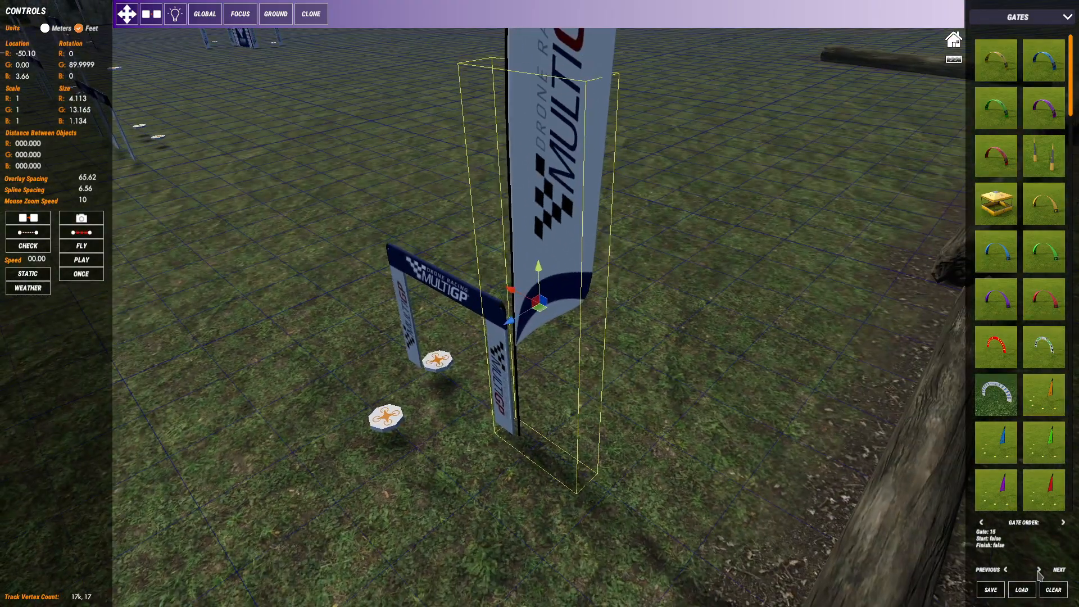
pyautogui.click(1007, 570)
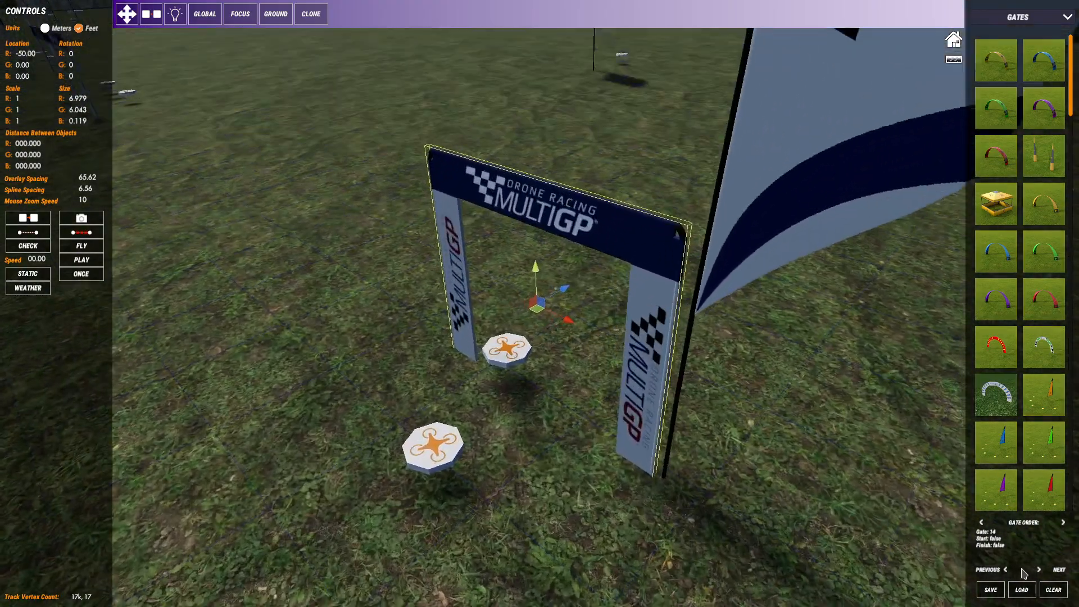
pyautogui.click(1038, 571)
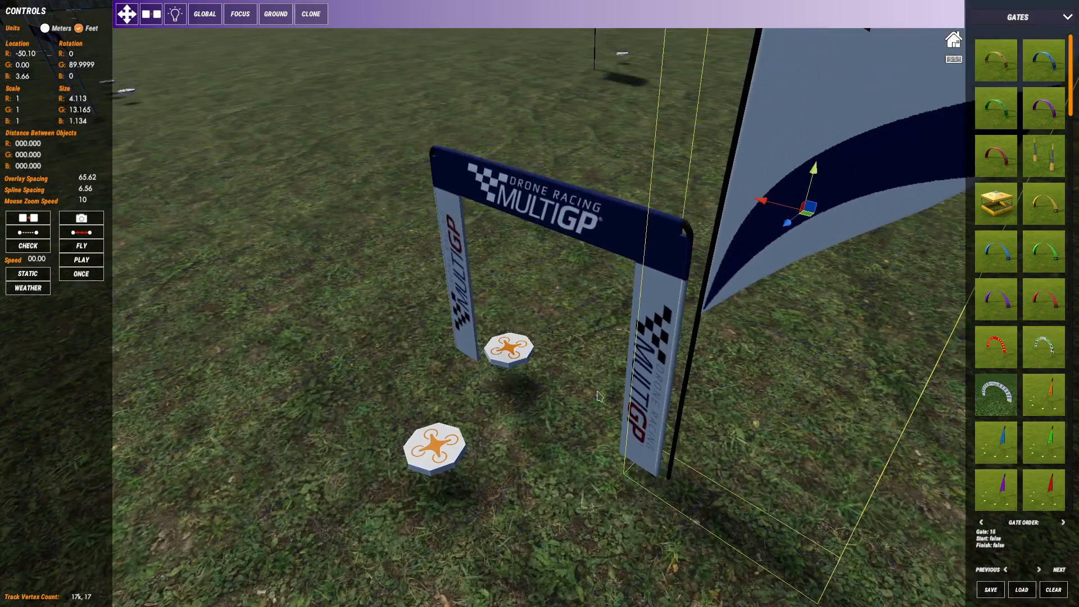
# Examine the whole course layout, from the start gate past the double gates and barrier to the flag near the logs
pyautogui.moveTo(600, 397); pyautogui.dragTo(457, 269, button='right')
pyautogui.click(515, 223)
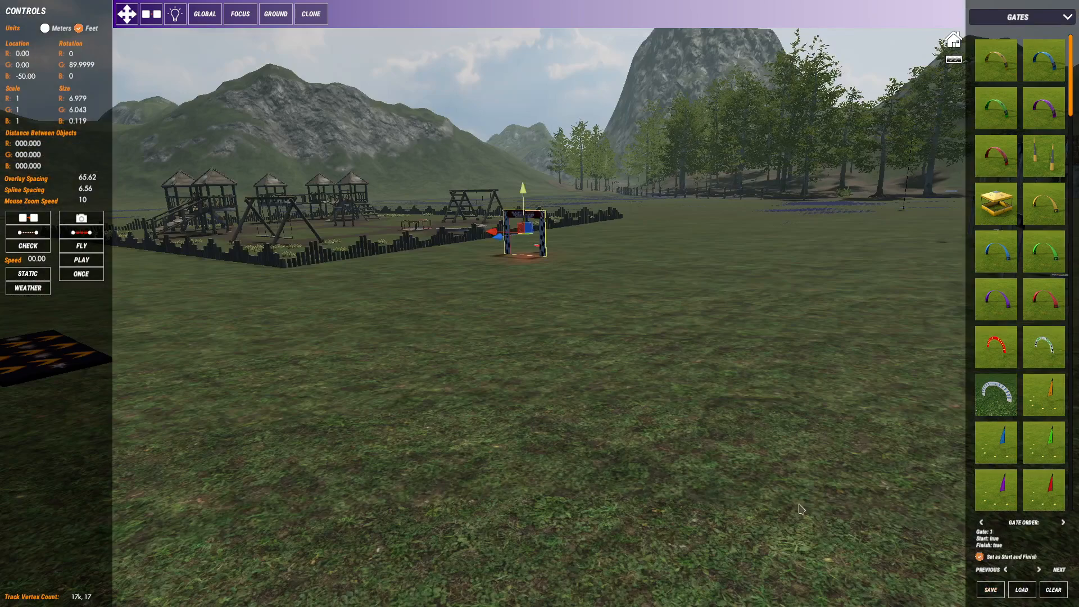
pyautogui.click(378, 286)
pyautogui.press('g')
pyautogui.moveTo(414, 292); pyautogui.dragTo(459, 354, button='right')
pyautogui.moveTo(459, 354); pyautogui.dragTo(821, 529, button='middle')
pyautogui.scroll(2, 596, 301)
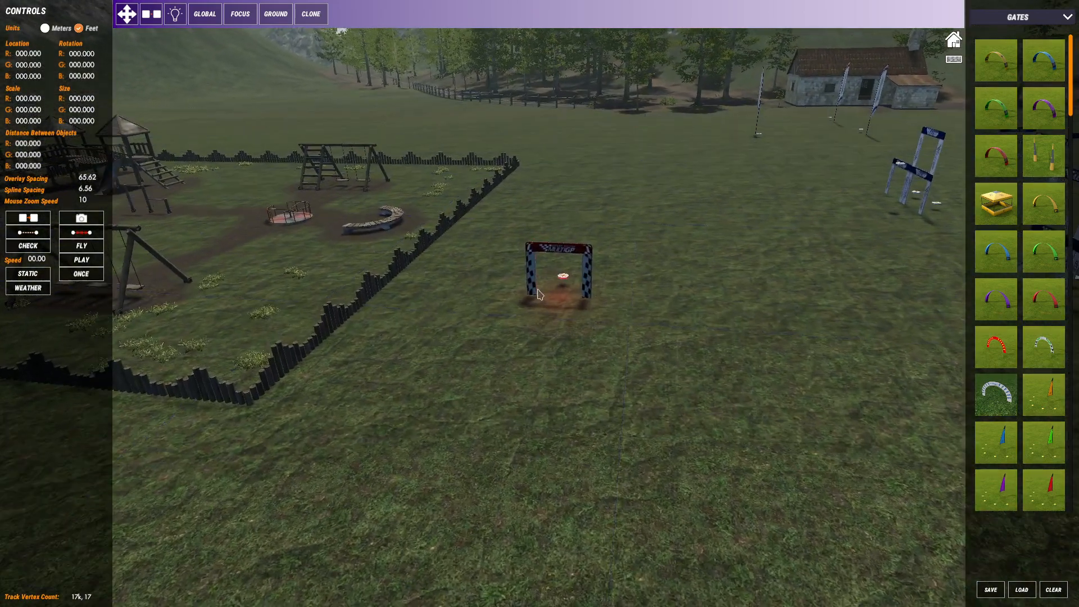
pyautogui.moveTo(597, 301); pyautogui.dragTo(652, 361, button='middle')
pyautogui.scroll(4, 652, 360)
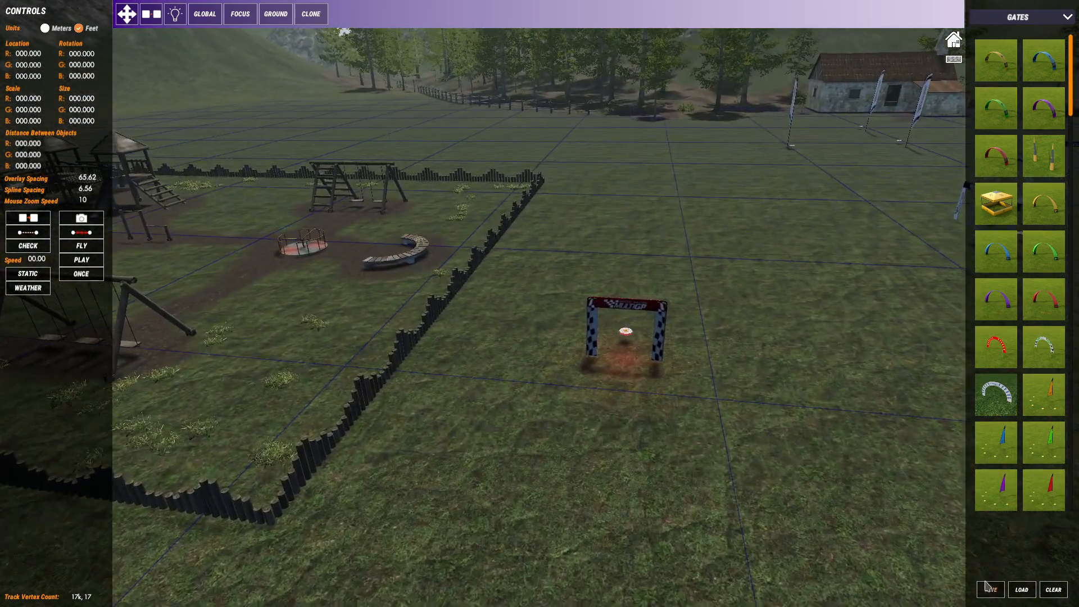
pyautogui.moveTo(549, 313); pyautogui.dragTo(604, 332, button='middle')
pyautogui.moveTo(604, 331); pyautogui.dragTo(629, 274, button='right')
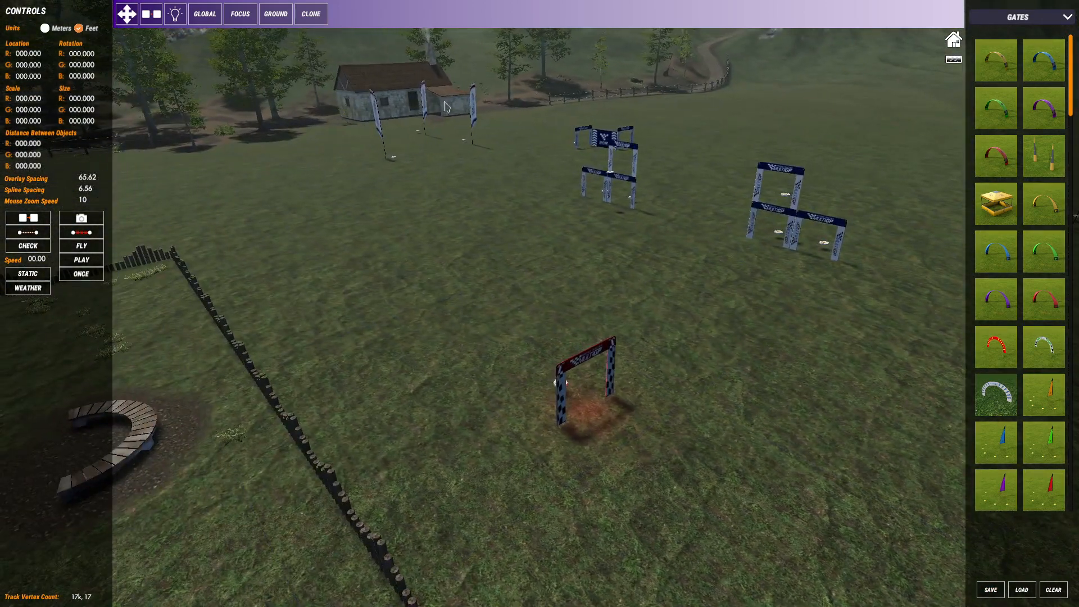
pyautogui.moveTo(786, 303); pyautogui.dragTo(166, 256, button='middle')
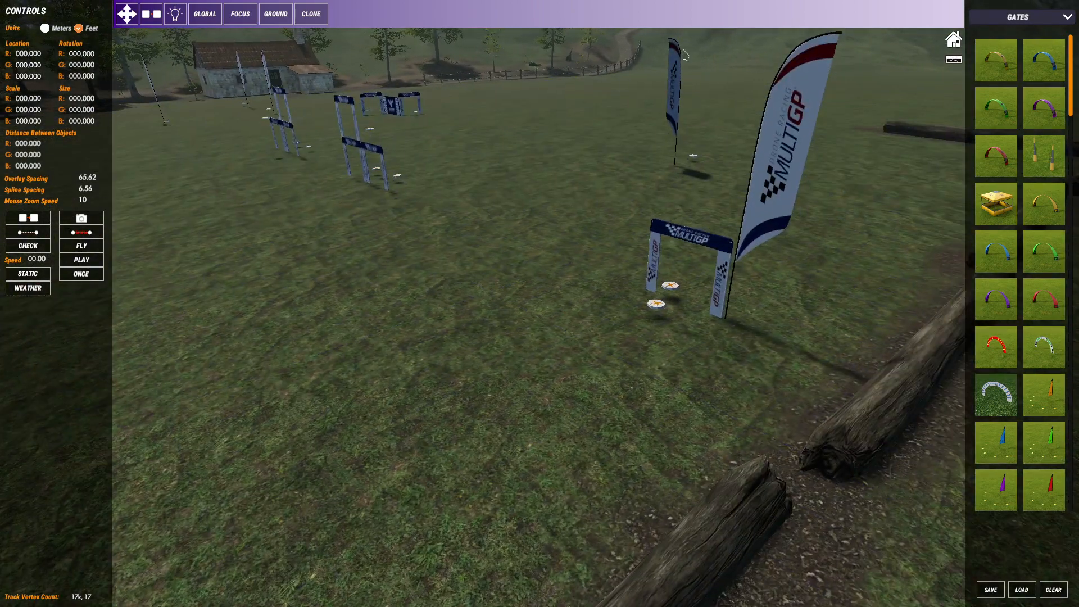
pyautogui.moveTo(528, 157); pyautogui.dragTo(551, 243, button='middle')
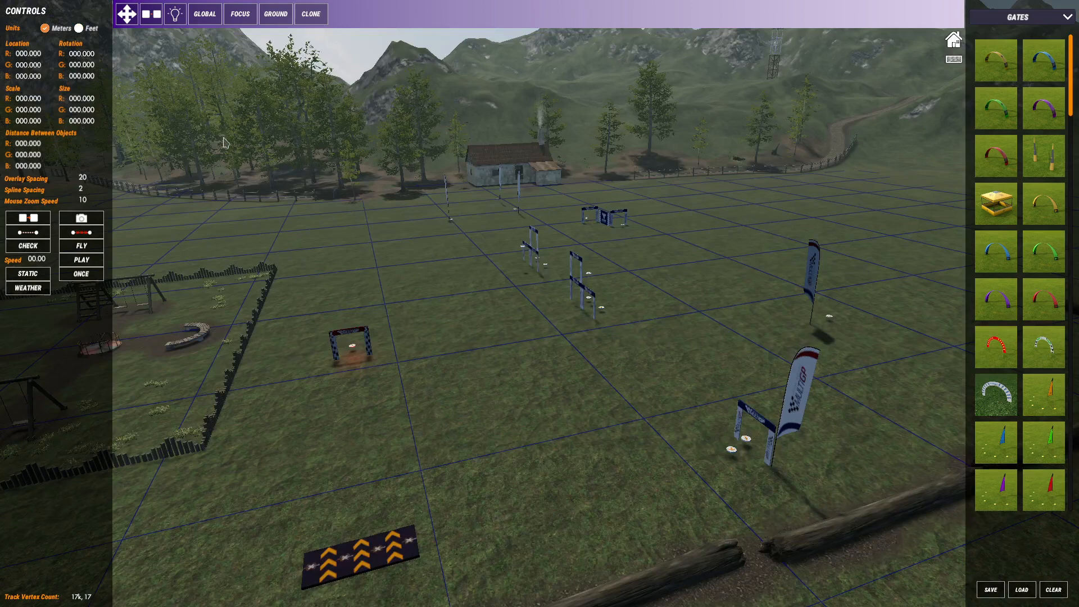
pyautogui.moveTo(579, 341); pyautogui.dragTo(556, 328, button='middle')
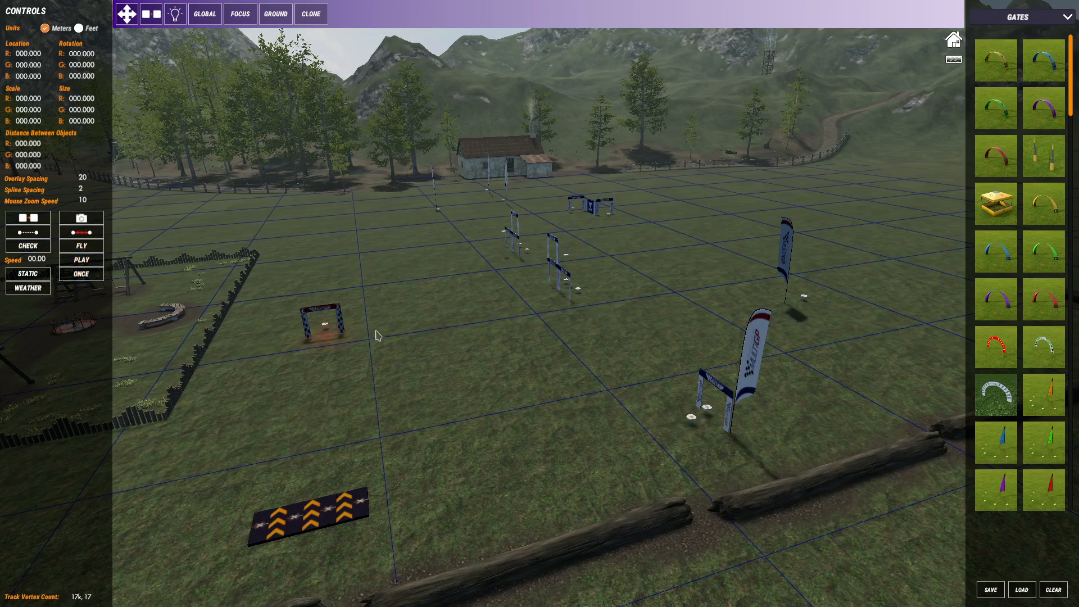
# Overwrite the saved track and start a test race on it
pyautogui.click(82, 246)
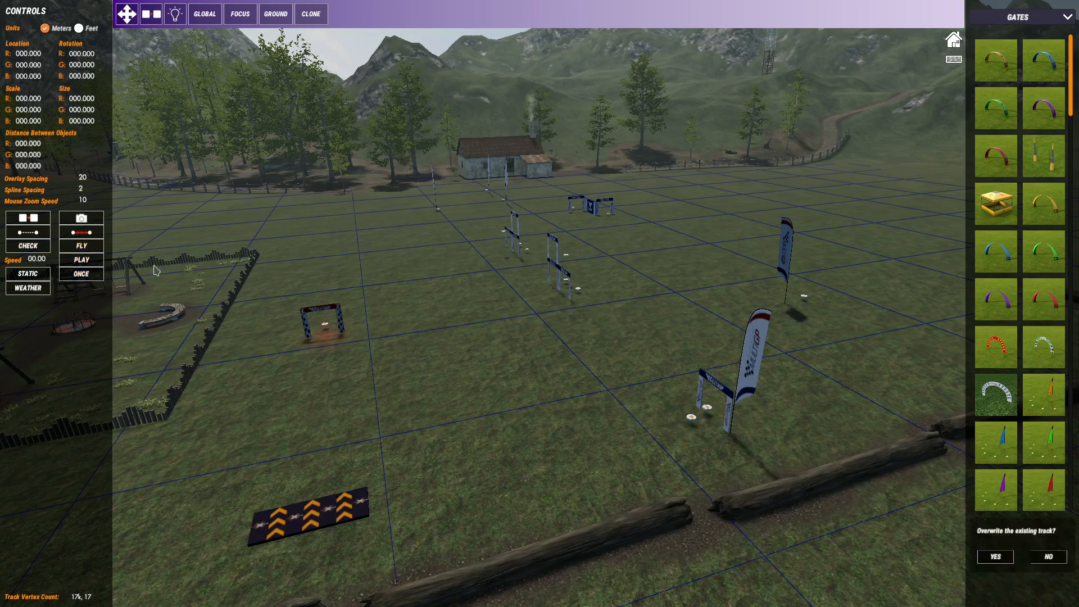
pyautogui.click(995, 557)
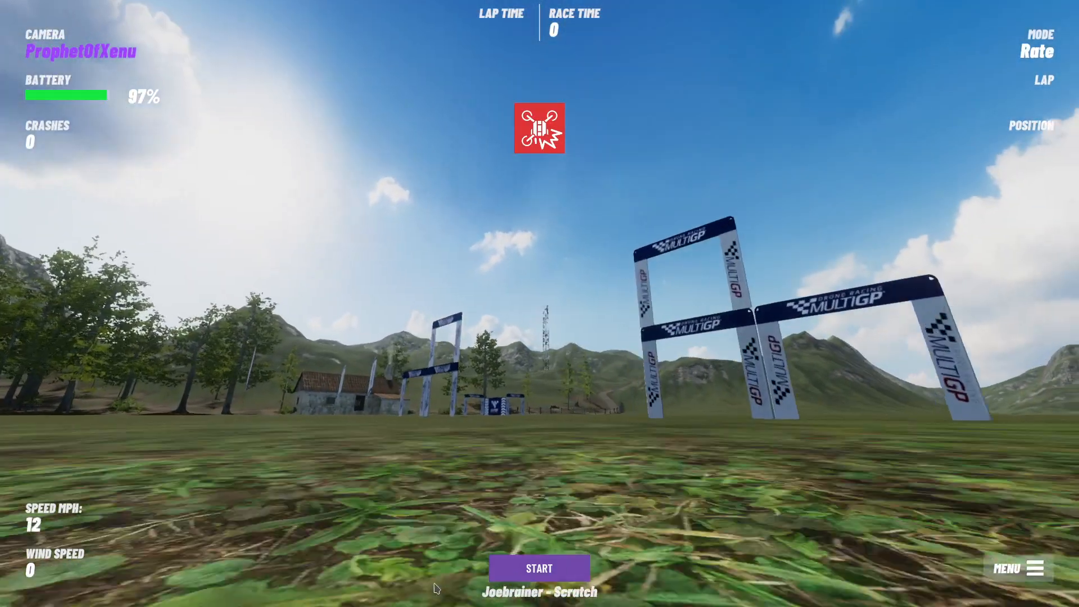
pyautogui.click(558, 570)
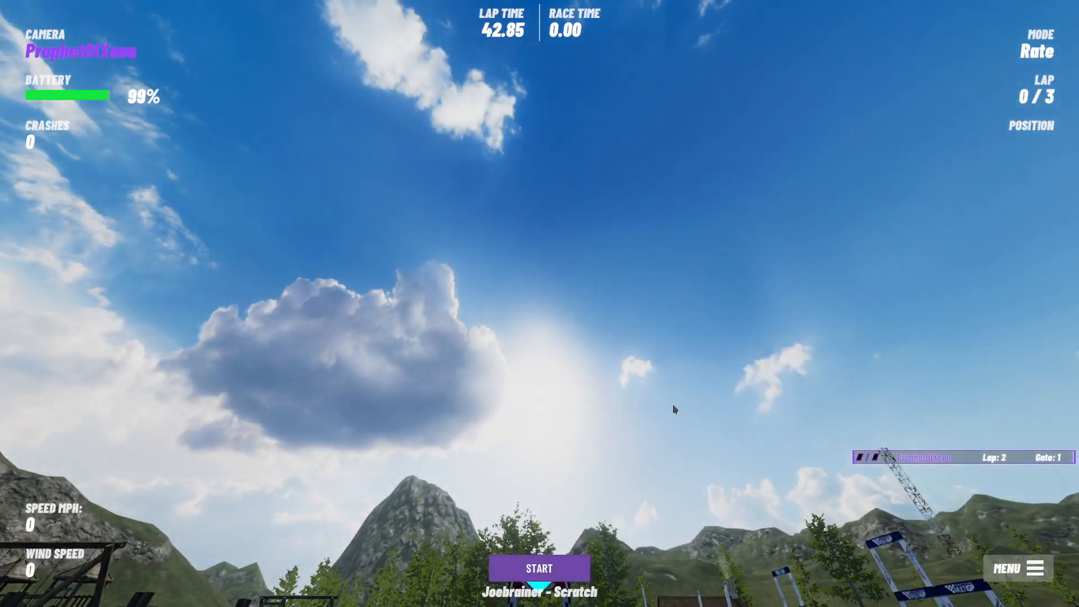
# Leave the race session and reopen the track in the editor from the Track Manager
pyautogui.click(1021, 579)
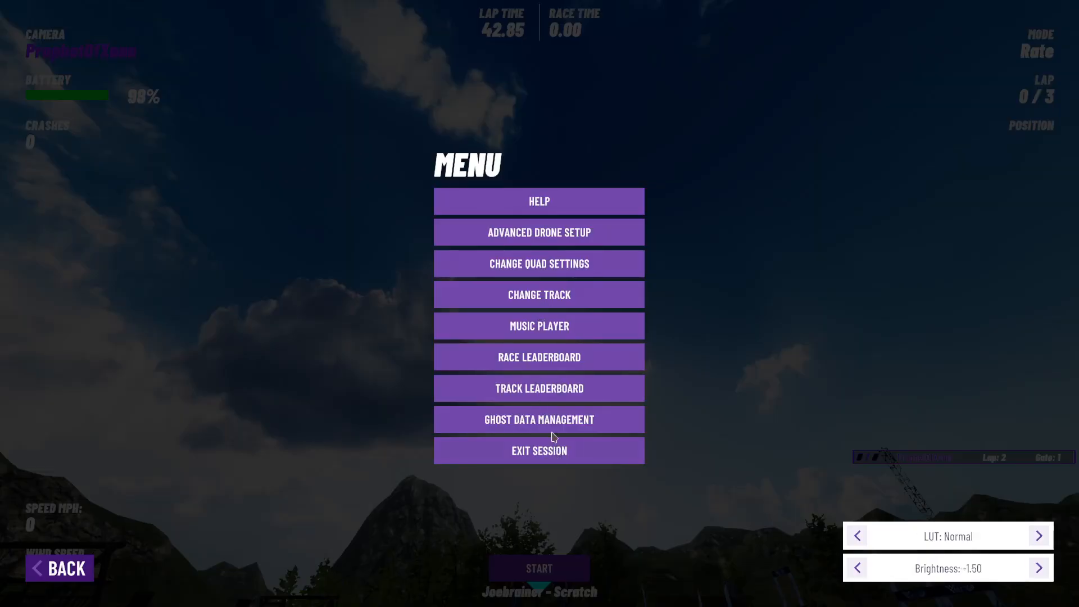
pyautogui.click(560, 454)
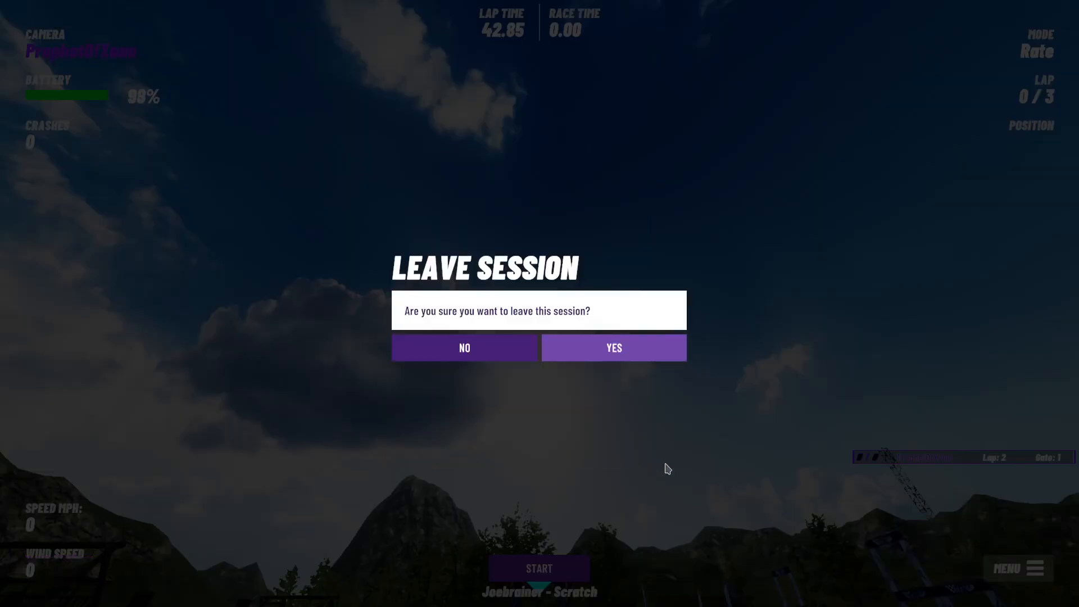
pyautogui.click(617, 359)
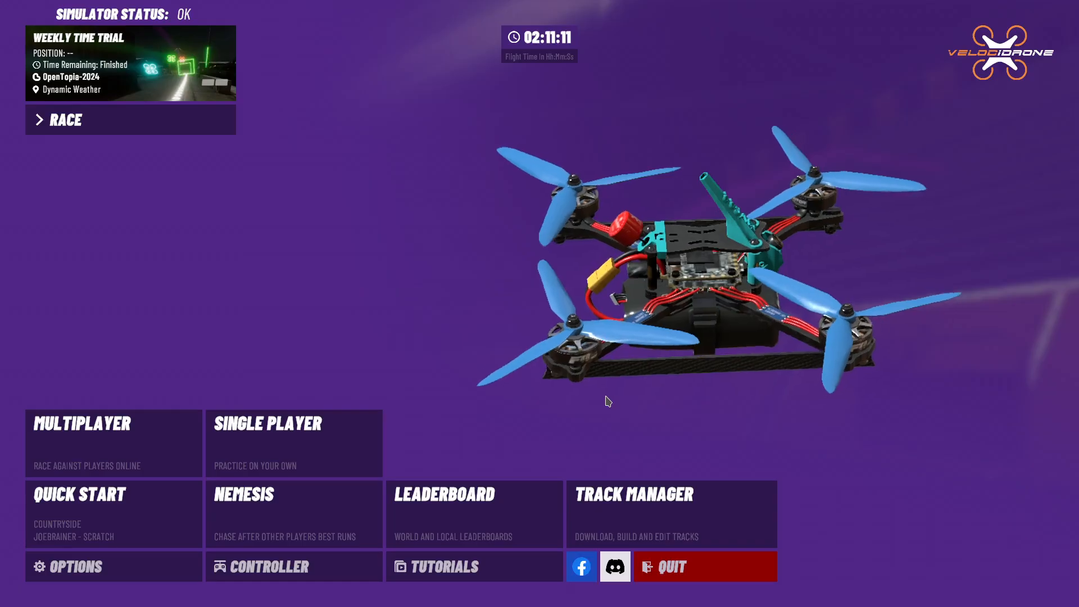
pyautogui.click(686, 506)
pyautogui.click(716, 145)
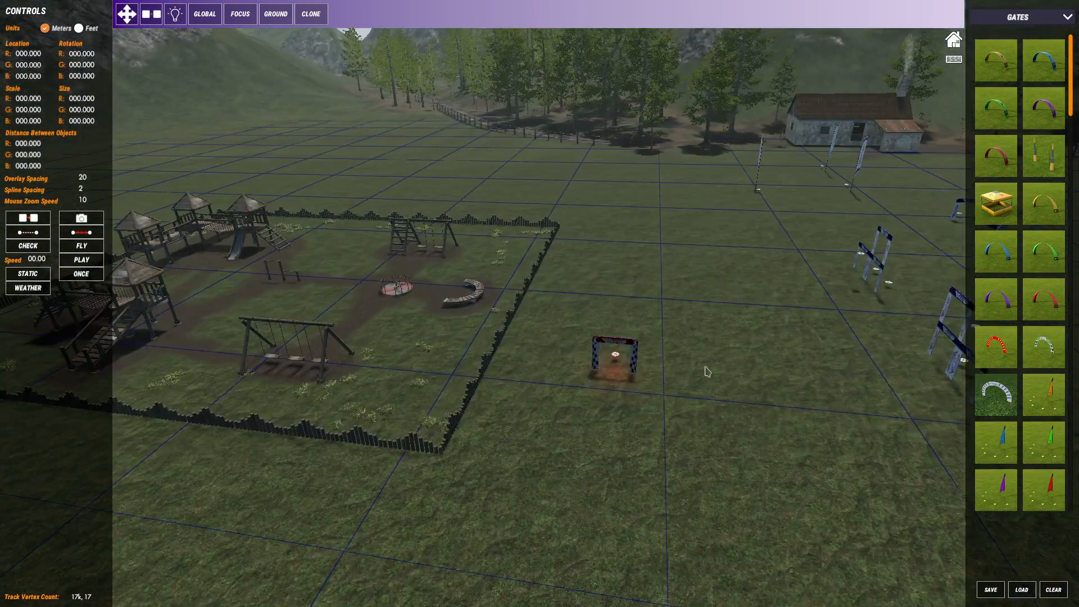
# Place two small cones on the grass beyond the start gate, at about R -89.48, B 167.01, spacing them apart along the red axis
pyautogui.click(1036, 18)
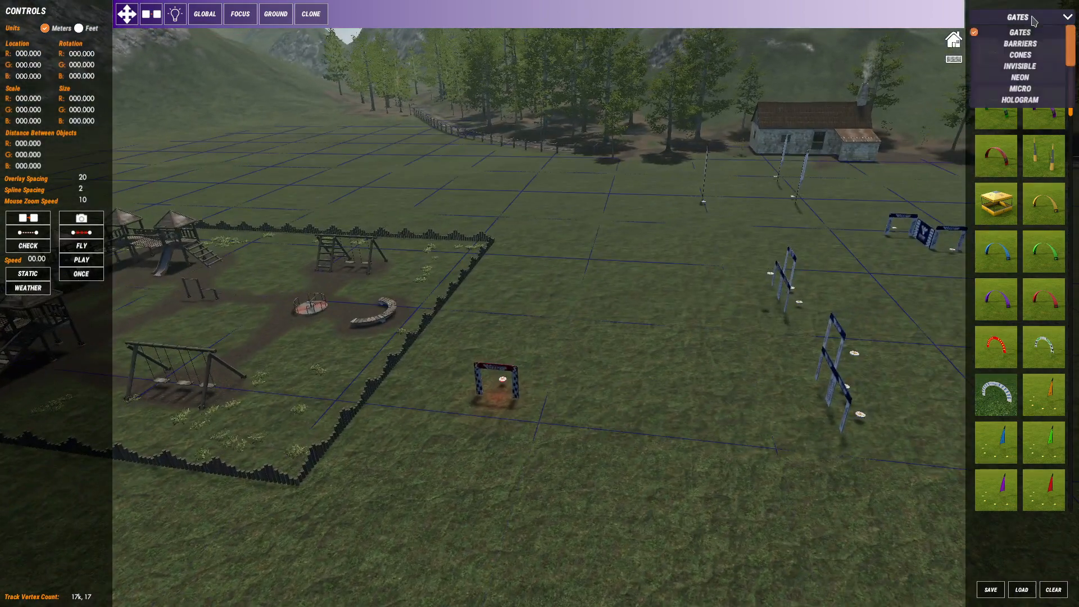
pyautogui.click(1020, 56)
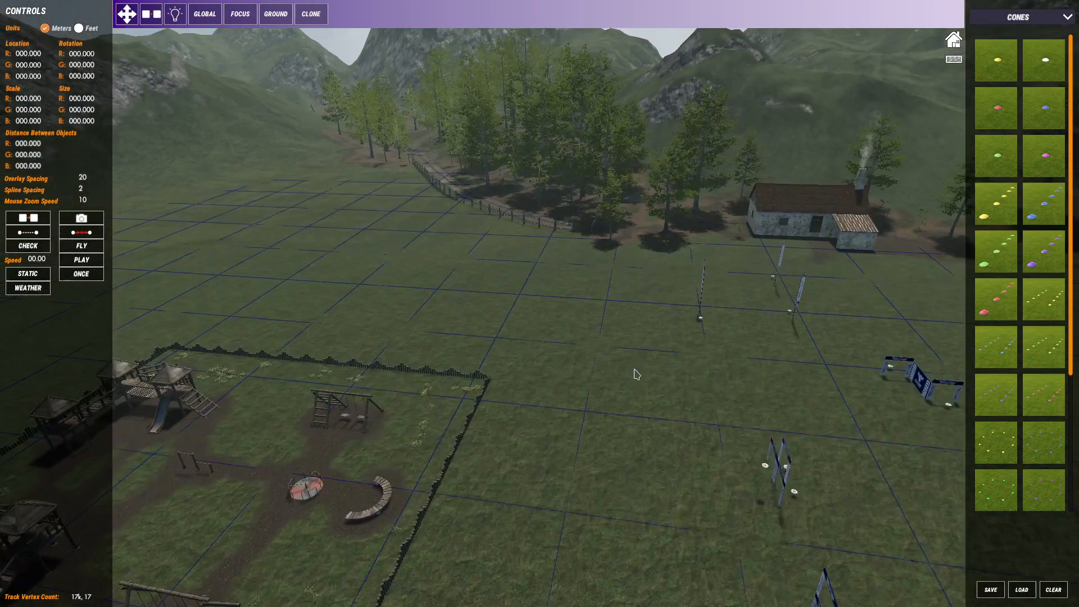
pyautogui.moveTo(636, 375); pyautogui.dragTo(646, 304, button='middle')
pyautogui.click(579, 418)
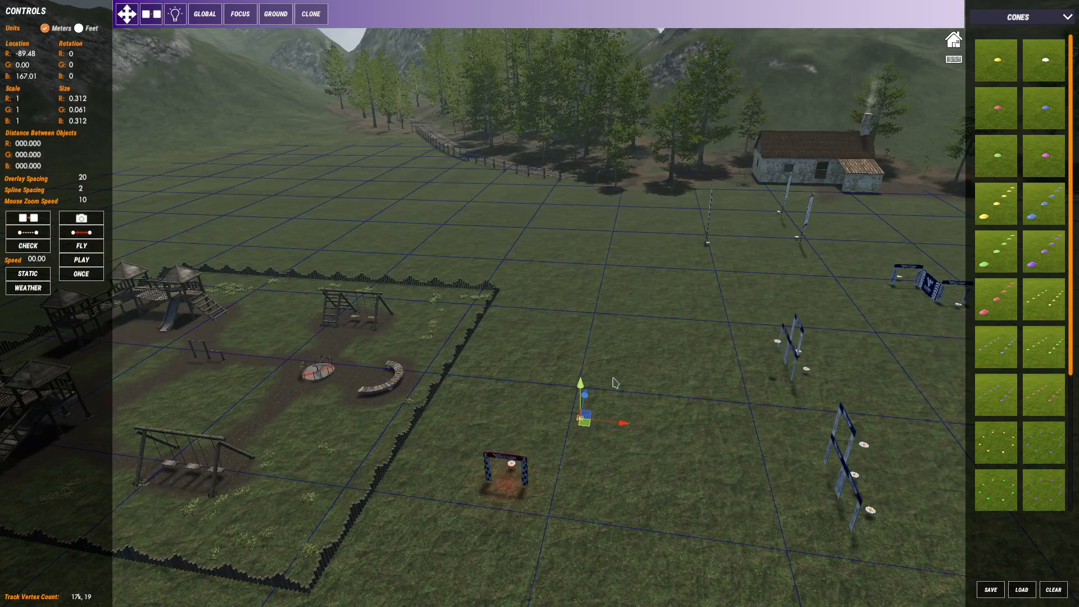
pyautogui.moveTo(622, 422); pyautogui.dragTo(661, 426)
pyautogui.click(675, 423)
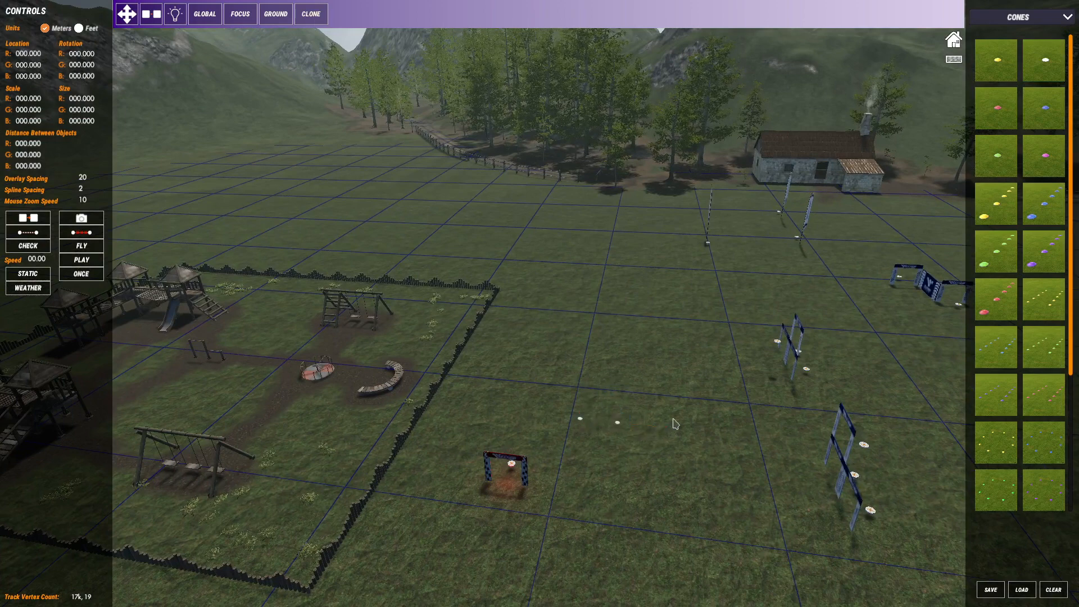
# Delete the two small cones from the grass beyond the start gate
pyautogui.hotkey('ctrl', 'z')
pyautogui.hotkey('ctrl', 'z')
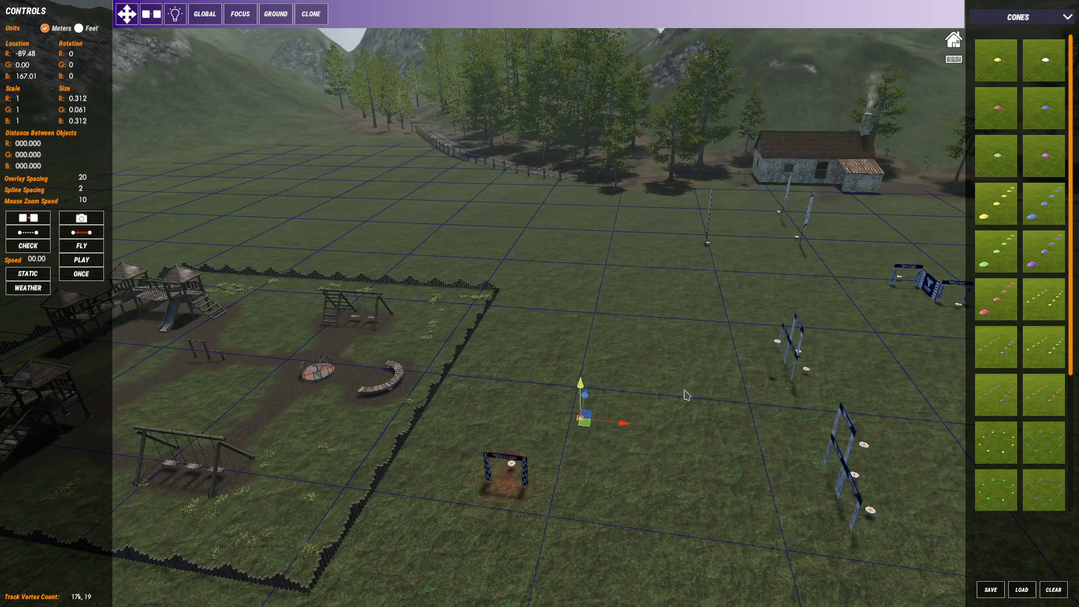
pyautogui.click(671, 455)
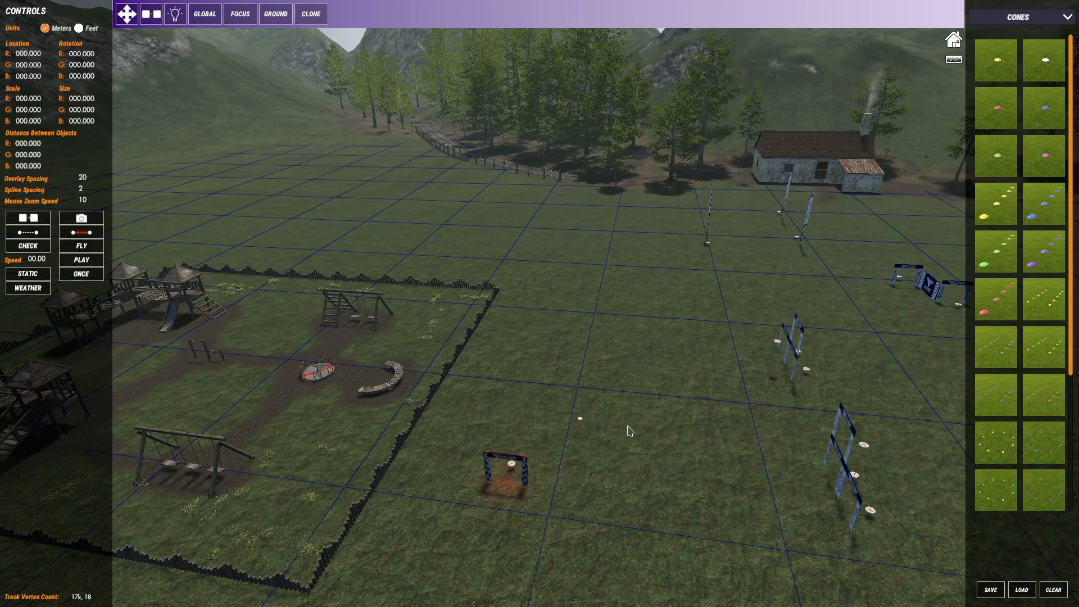
pyautogui.click(580, 419)
pyautogui.press('Delete')
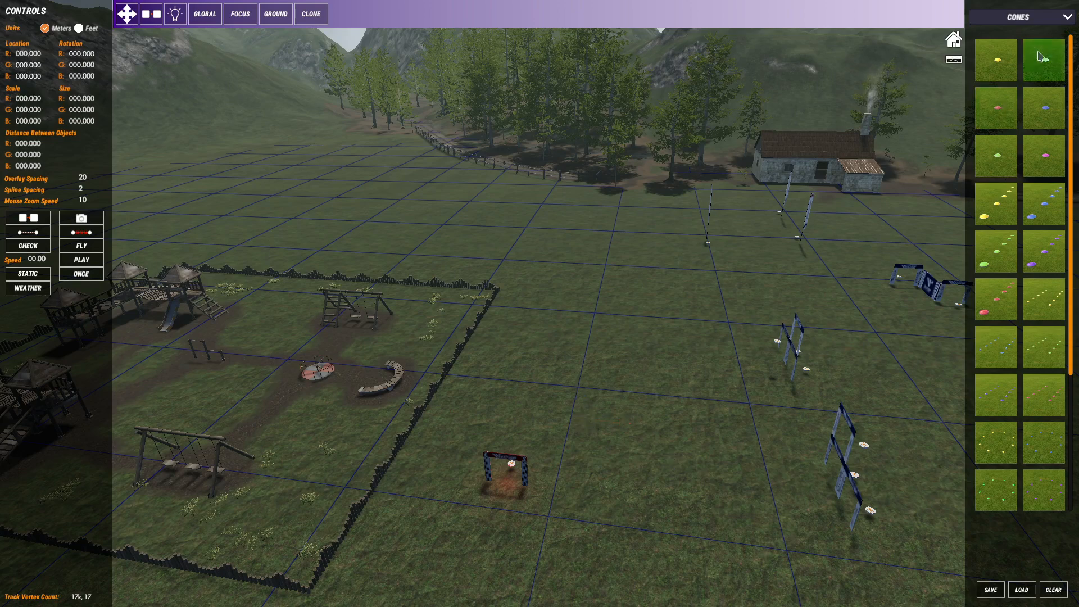
# Show the Tools category of track objects and view the course from directly above
pyautogui.click(1026, 16)
pyautogui.scroll(-5, 1028, 101)
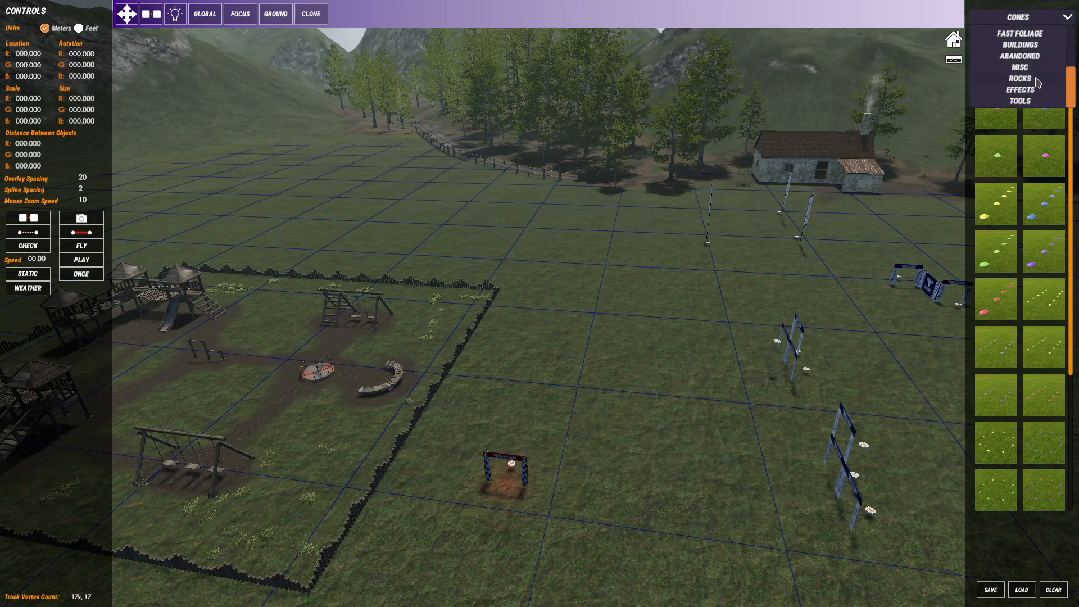
pyautogui.click(1020, 101)
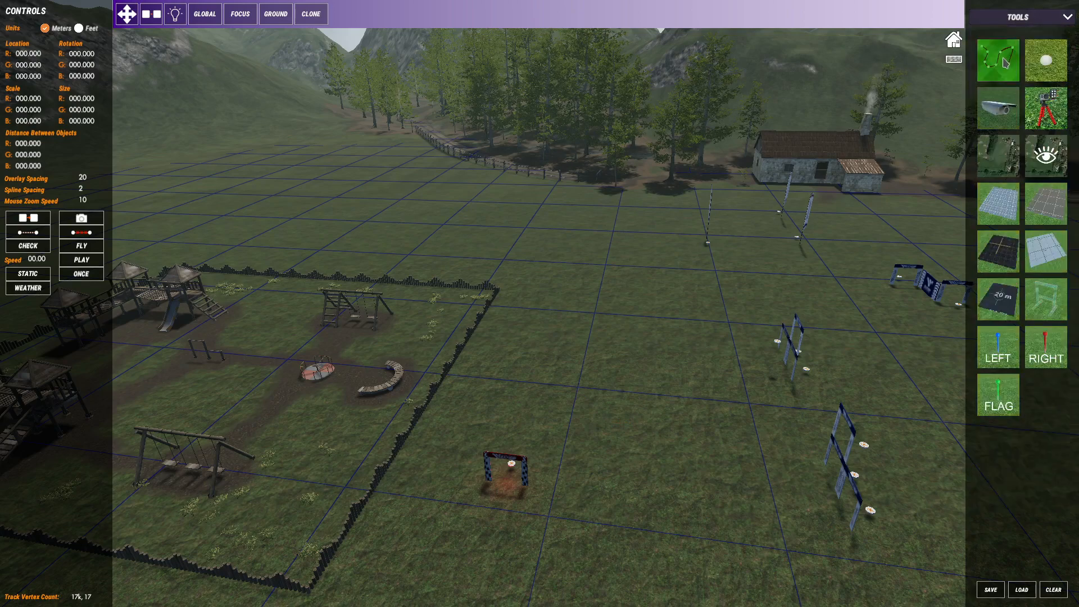
pyautogui.moveTo(653, 259); pyautogui.dragTo(702, 372, button='middle')
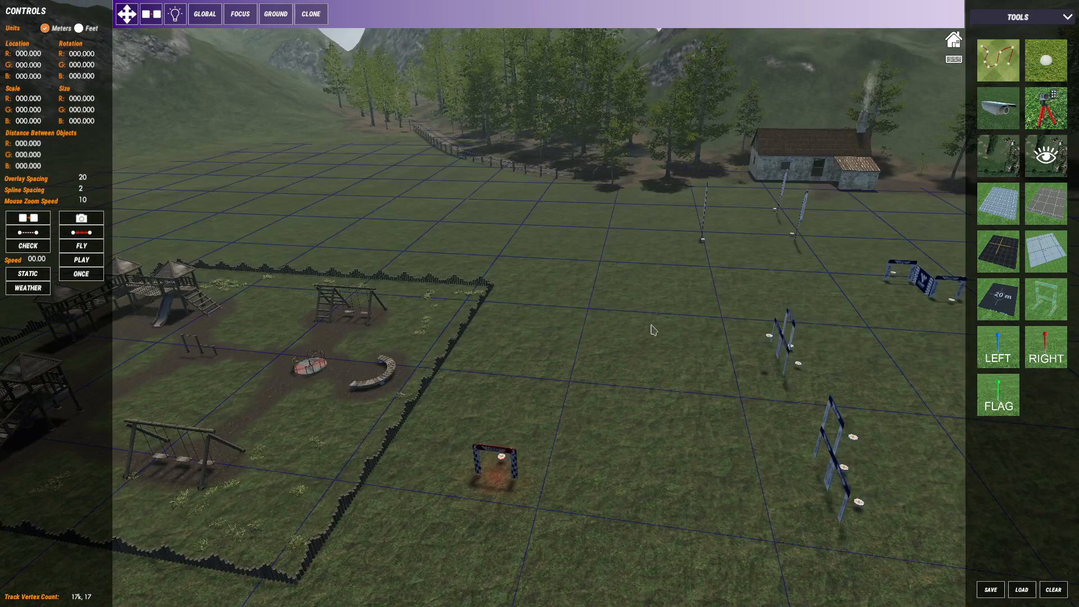
pyautogui.moveTo(653, 330); pyautogui.dragTo(684, 302, button='middle')
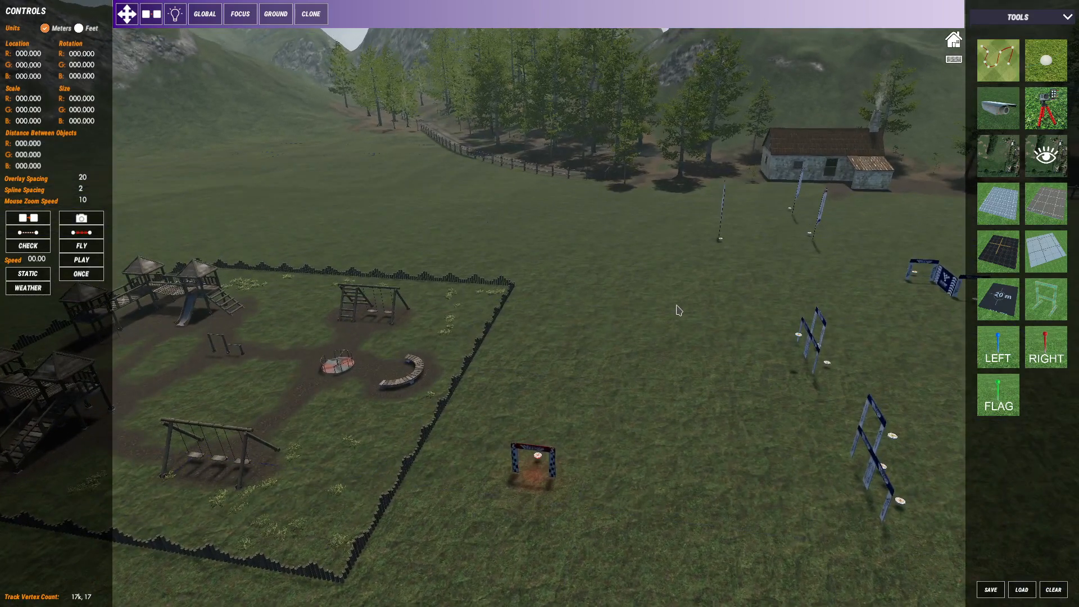
pyautogui.moveTo(686, 287); pyautogui.dragTo(726, 289, button='right')
pyautogui.moveTo(739, 226); pyautogui.dragTo(777, 198, button='right')
pyautogui.scroll(-5, 707, 193)
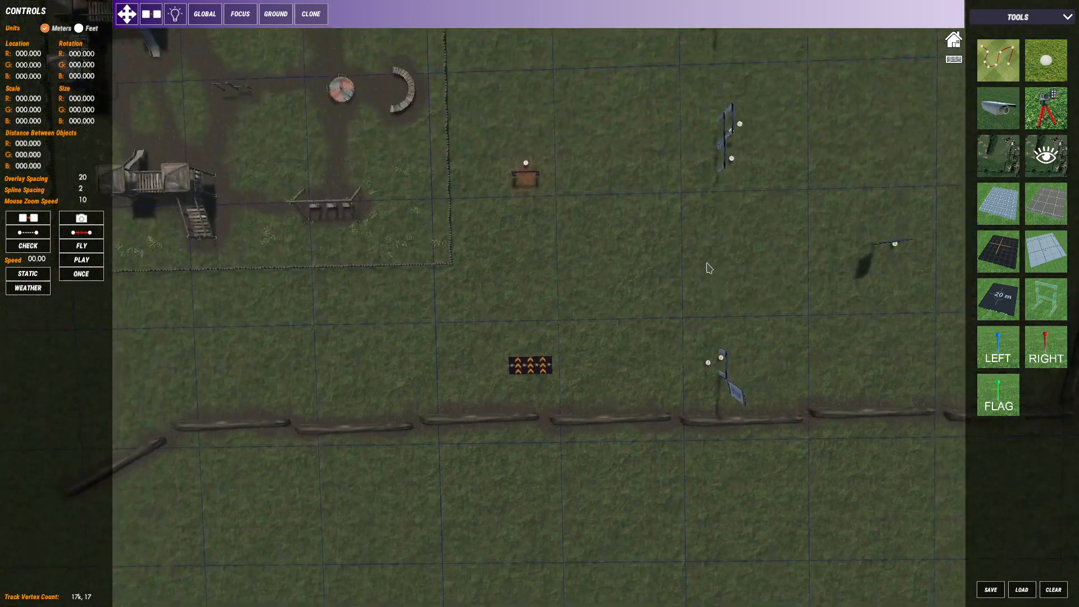
pyautogui.scroll(-5, 654, 240)
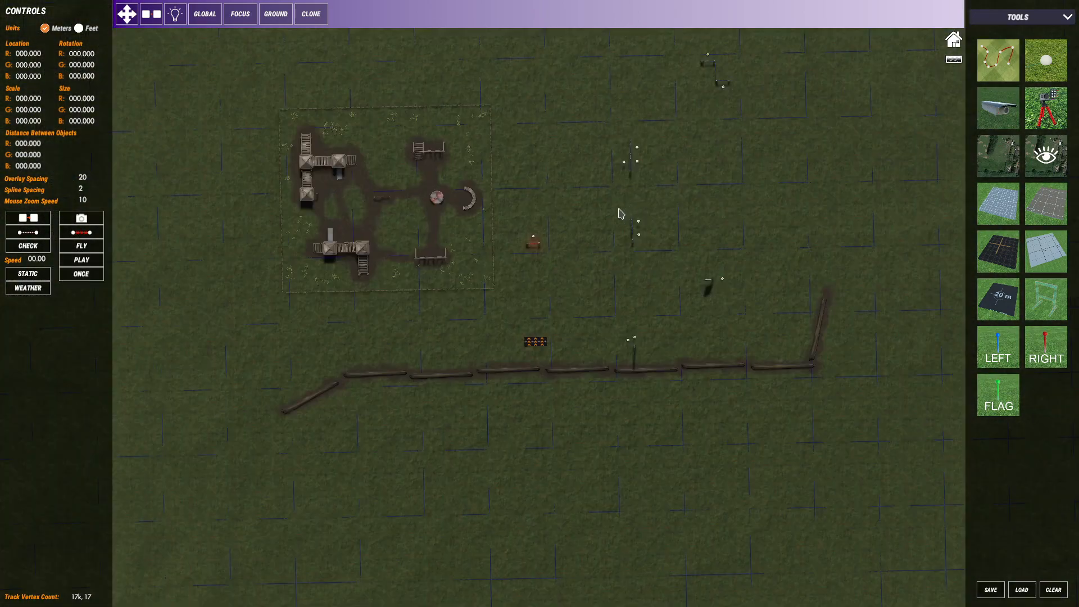
pyautogui.scroll(3, 545, 208)
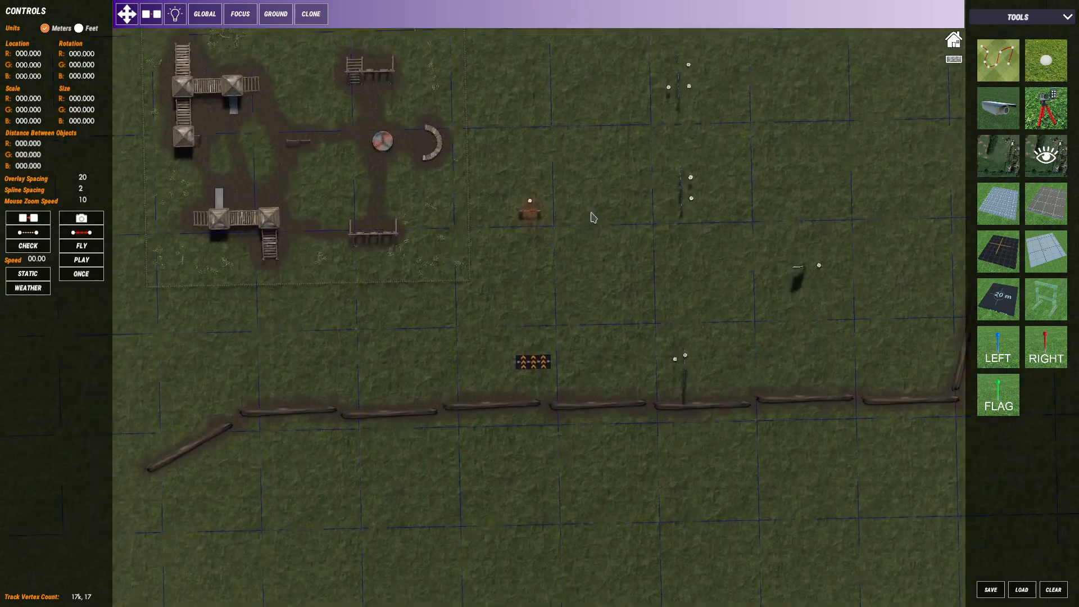
pyautogui.moveTo(593, 217); pyautogui.dragTo(635, 225, button='right')
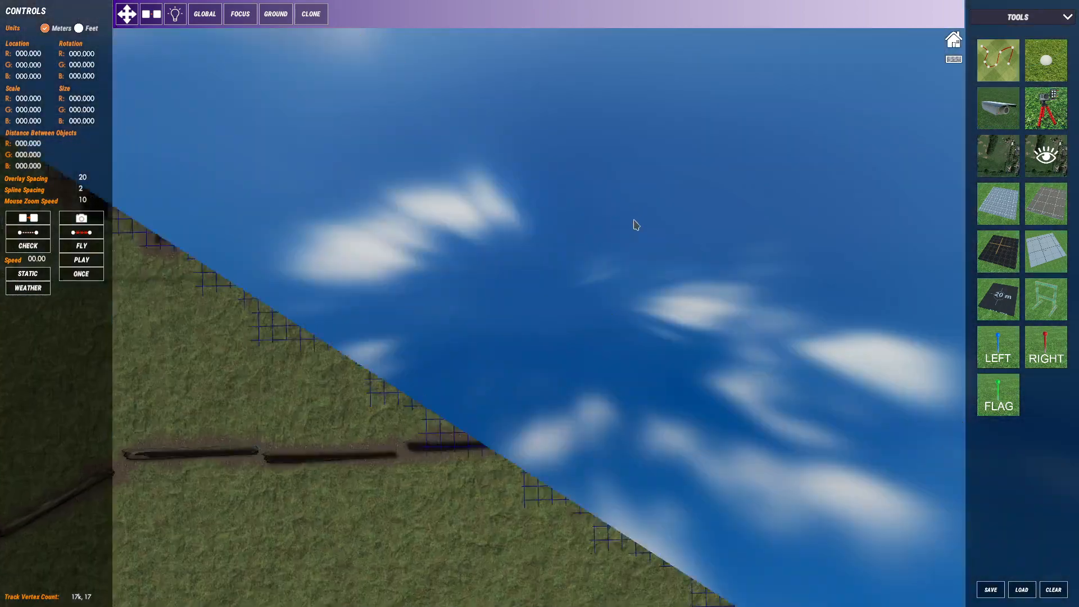
pyautogui.scroll(-2, 631, 222)
pyautogui.scroll(2, 633, 236)
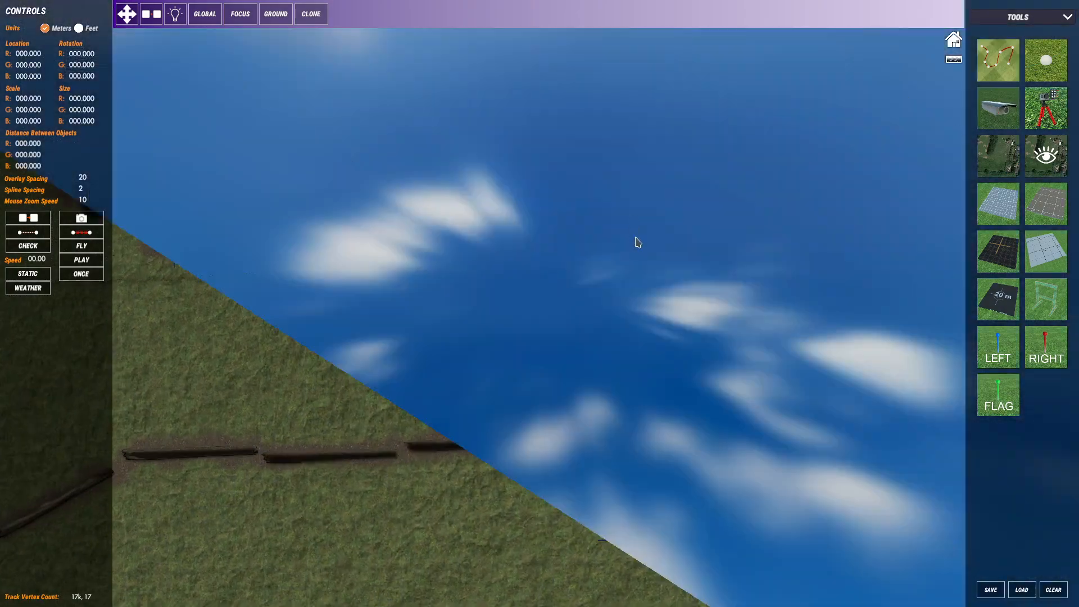
pyautogui.scroll(-2, 631, 235)
pyautogui.scroll(3, 633, 226)
pyautogui.scroll(2, 634, 230)
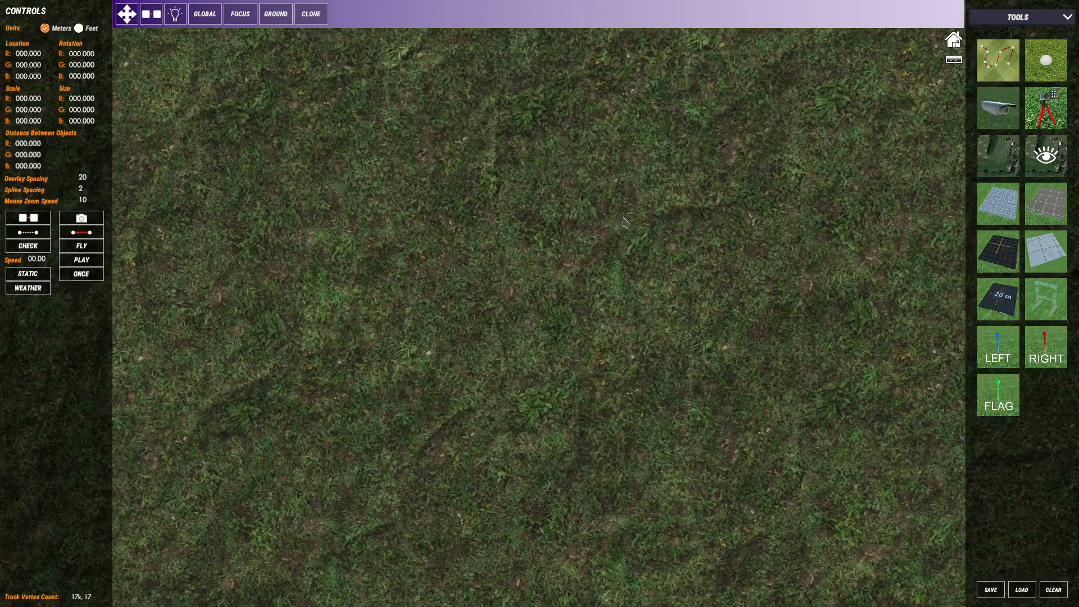
pyautogui.scroll(-5, 598, 228)
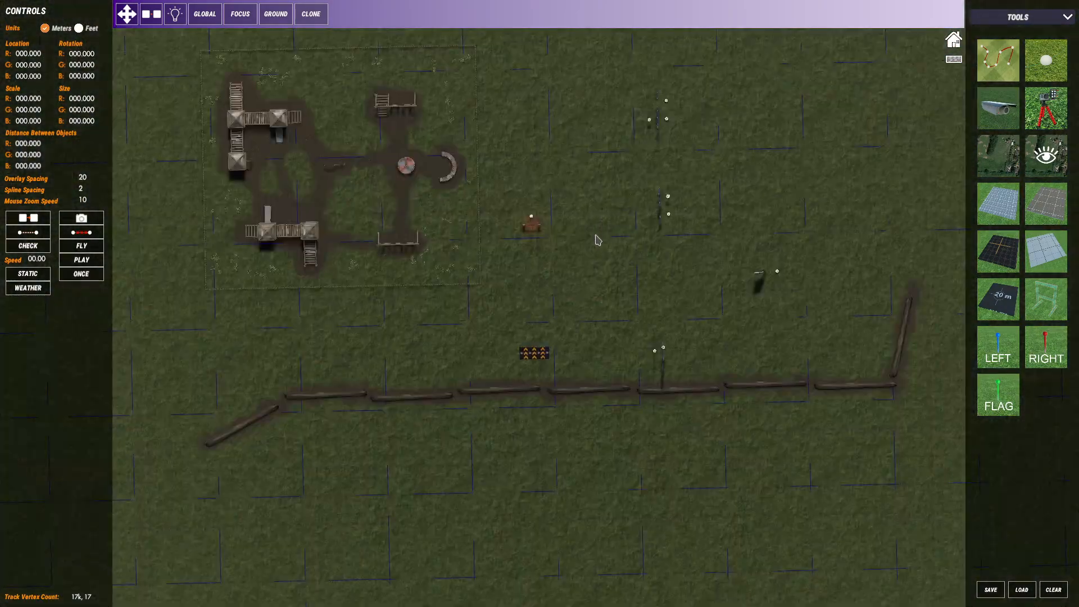
pyautogui.scroll(5, 607, 282)
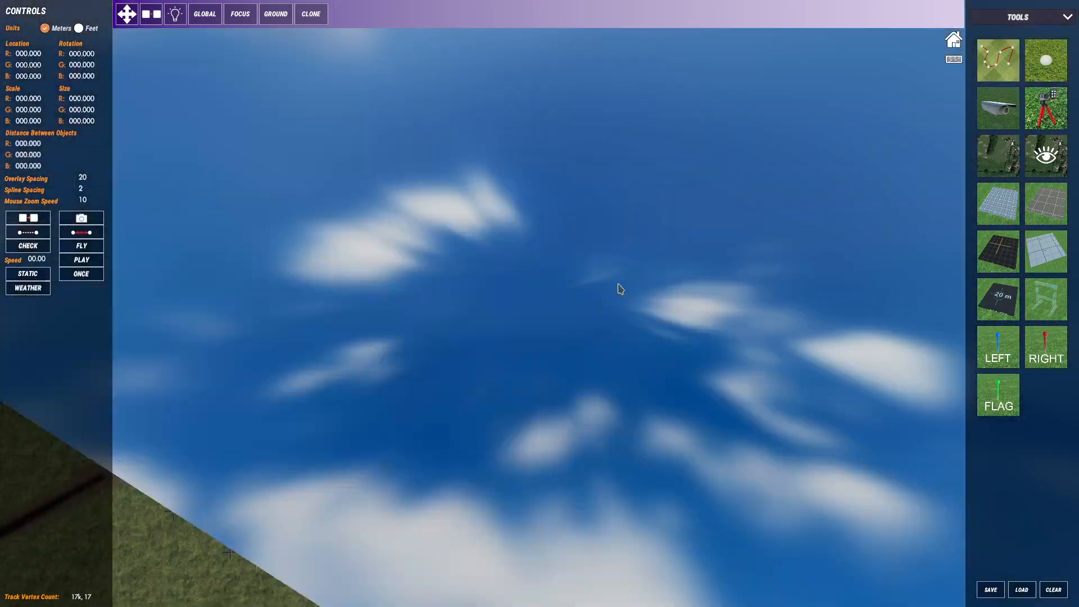
pyautogui.scroll(-5, 618, 288)
pyautogui.scroll(6, 600, 258)
pyautogui.scroll(-5, 566, 252)
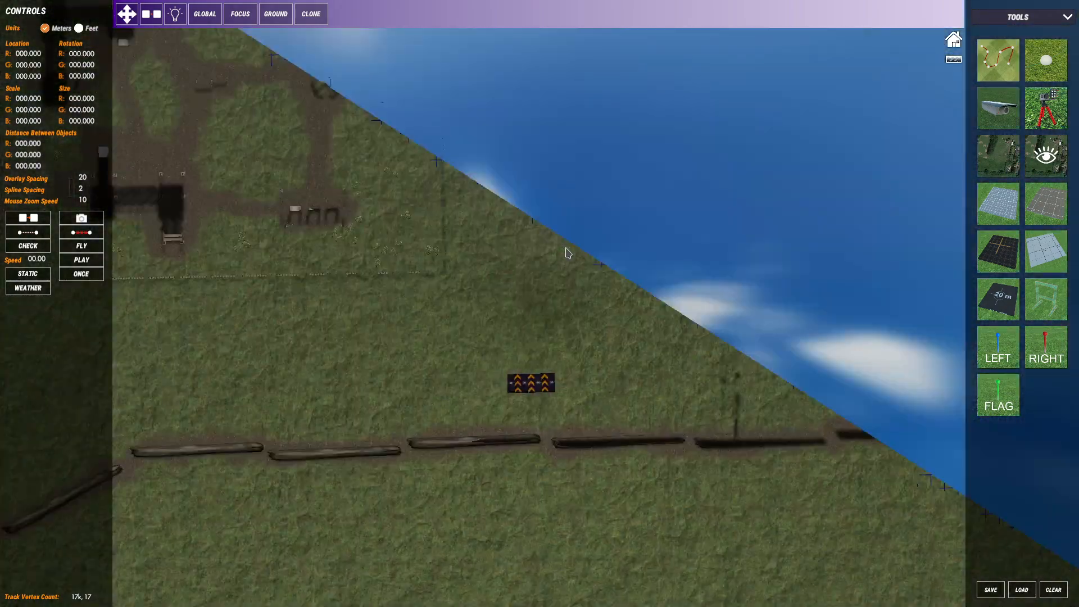
pyautogui.scroll(3, 567, 252)
pyautogui.scroll(-3, 569, 252)
pyautogui.scroll(4, 569, 251)
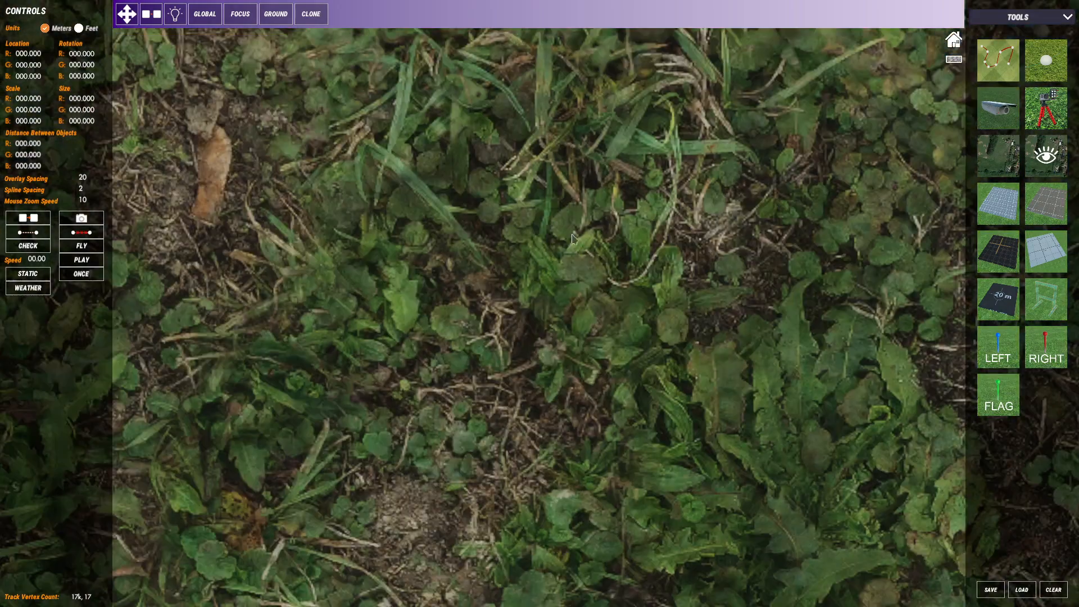
pyautogui.scroll(-6, 550, 225)
pyautogui.click(538, 146)
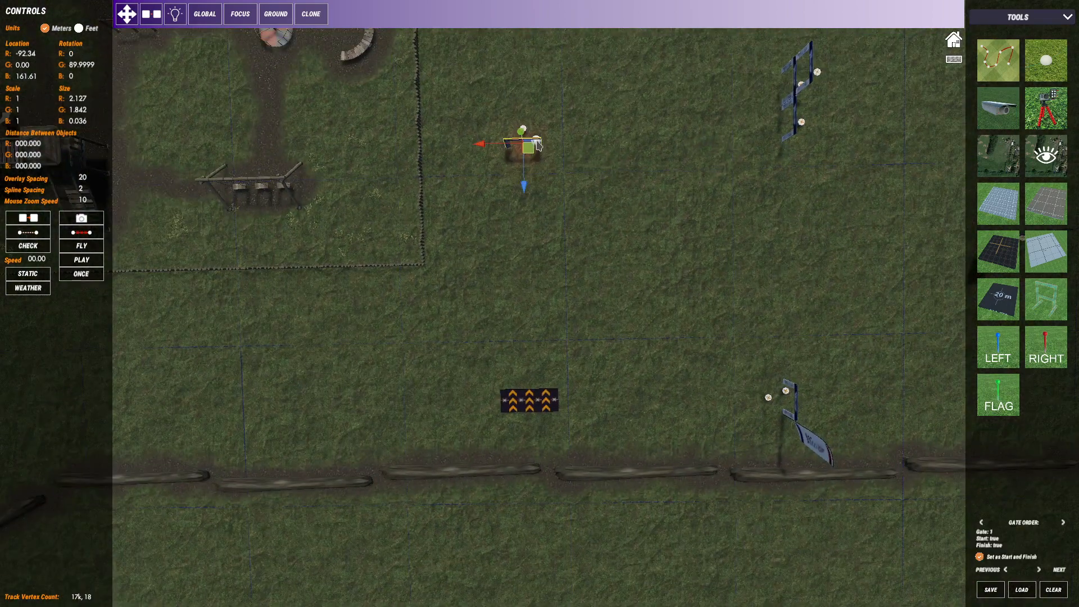
pyautogui.press('Escape')
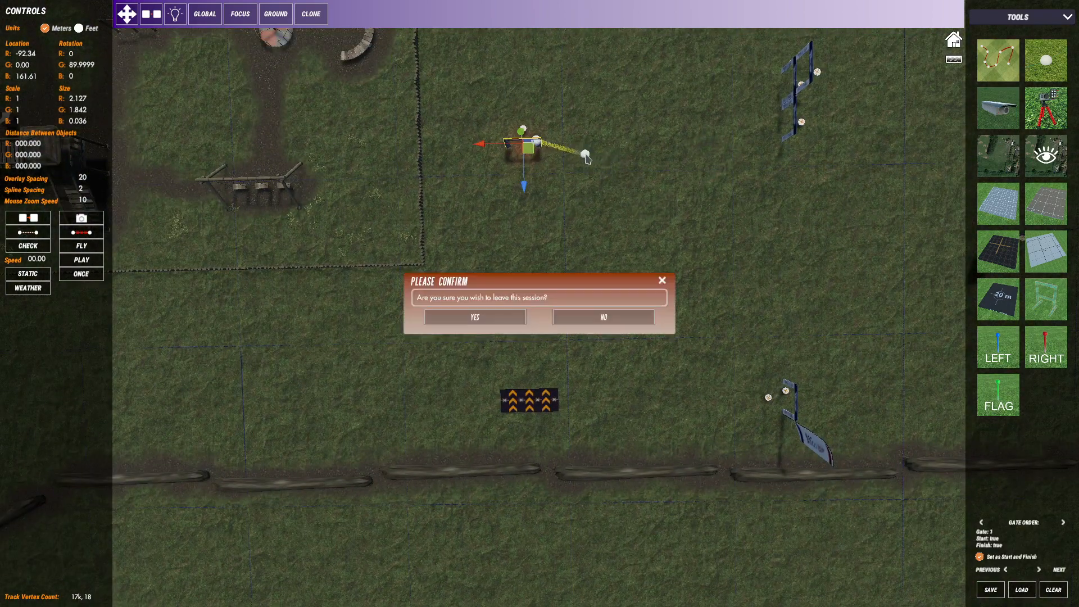
pyautogui.click(596, 318)
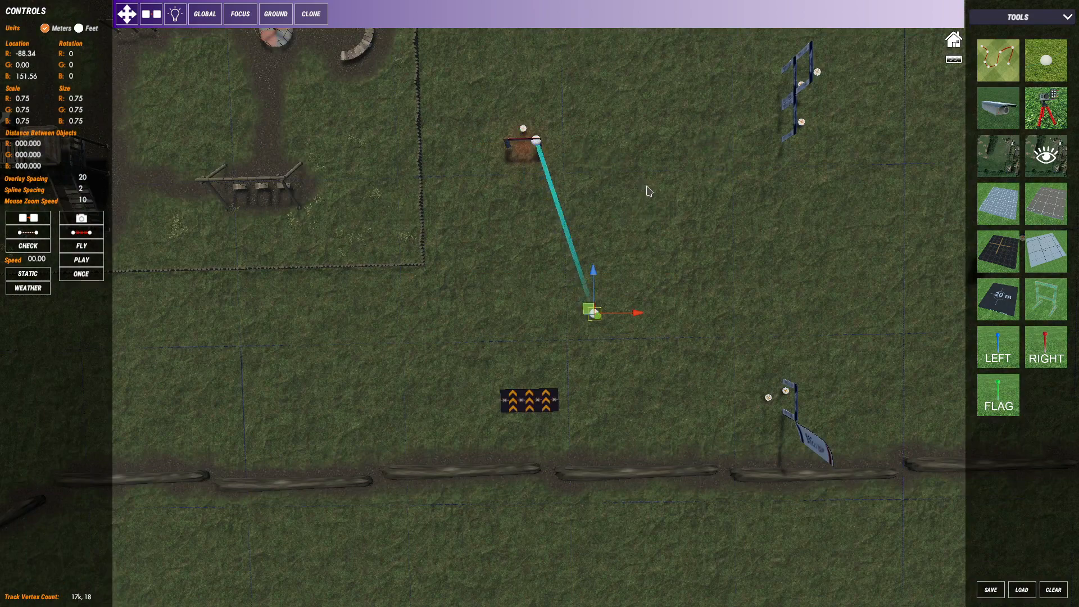
pyautogui.press('Delete')
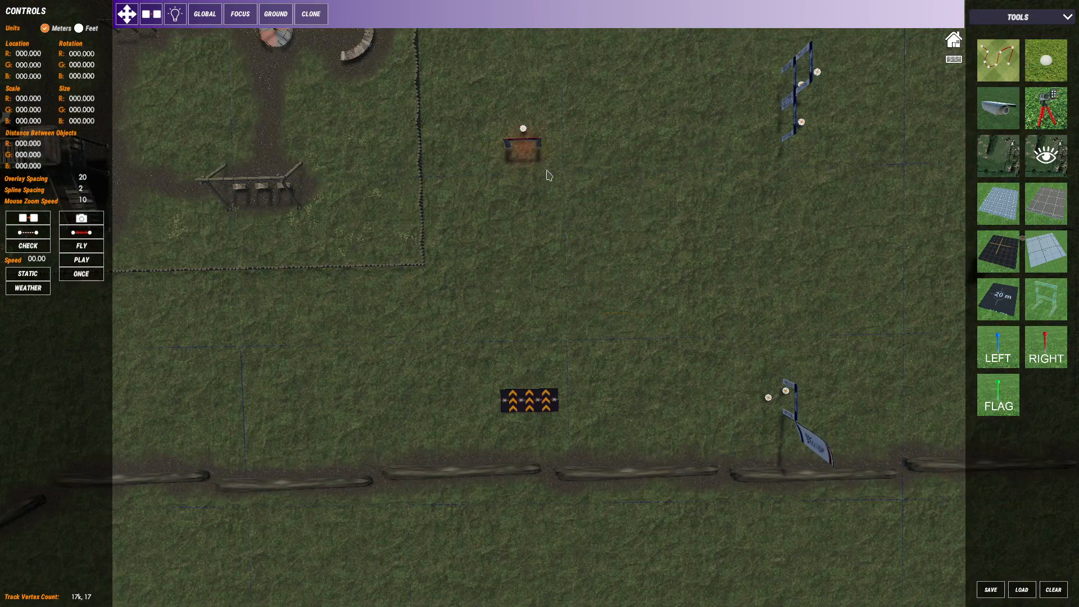
# Focus on the start gate and frame it from above together with the neighbouring double gates
pyautogui.press('s')
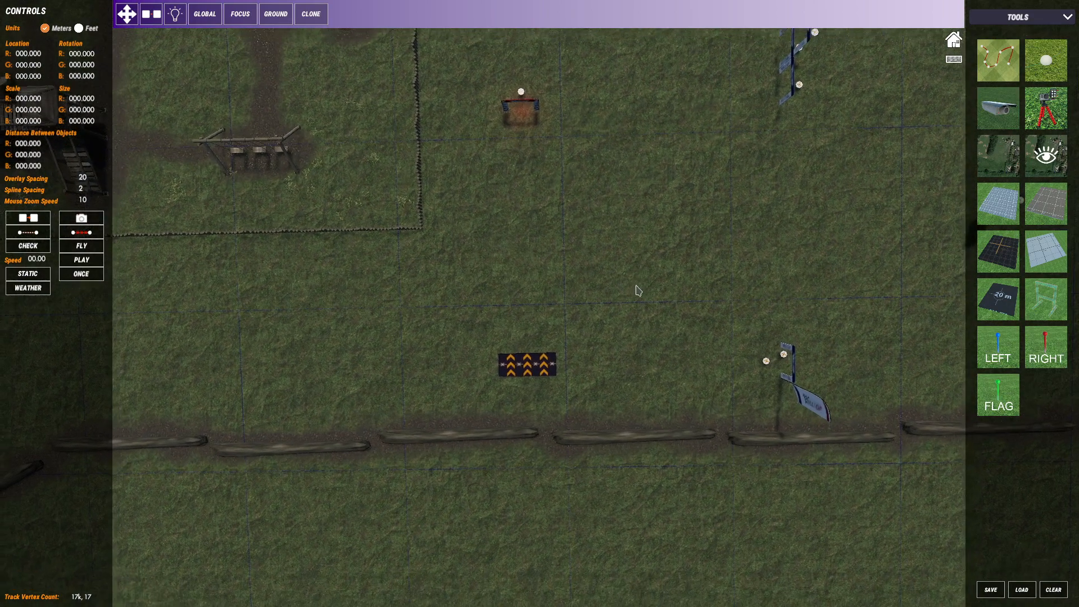
pyautogui.moveTo(635, 291); pyautogui.dragTo(632, 196, button='right')
pyautogui.press('s')
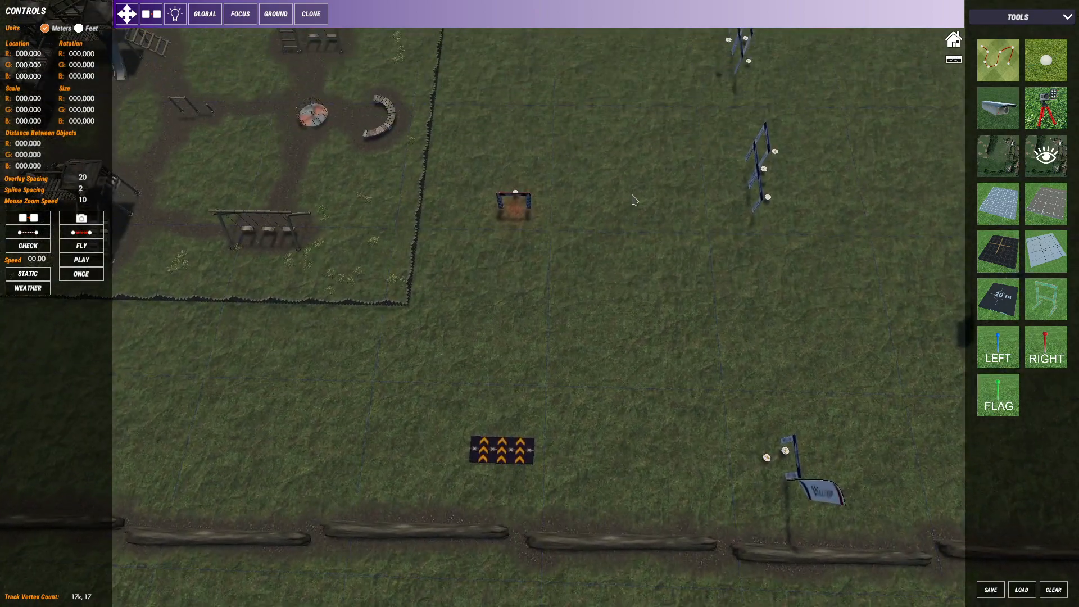
pyautogui.click(528, 201)
pyautogui.press('f')
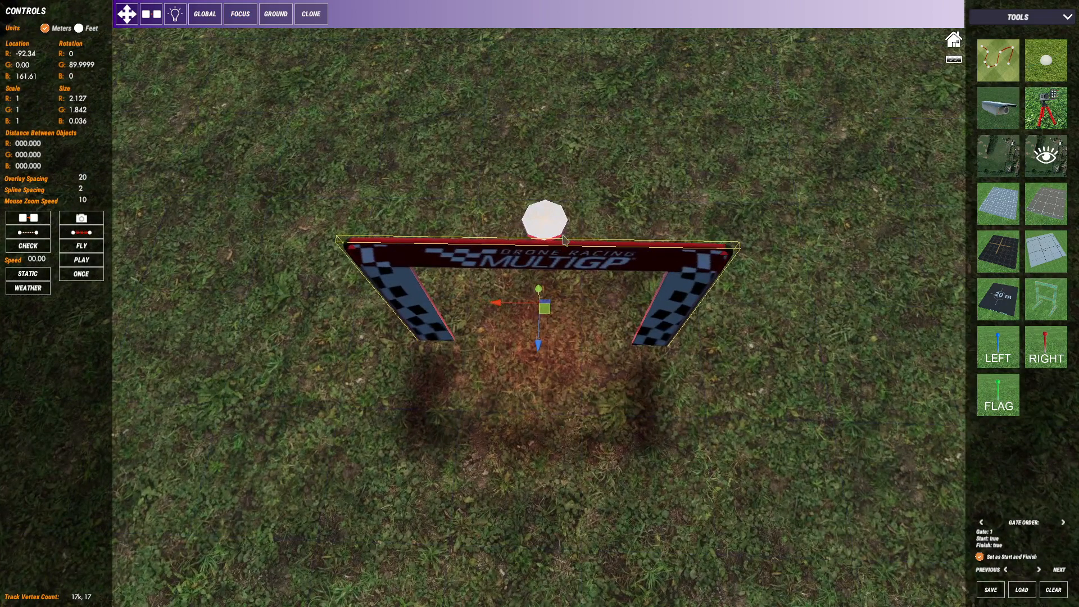
pyautogui.scroll(-5, 564, 240)
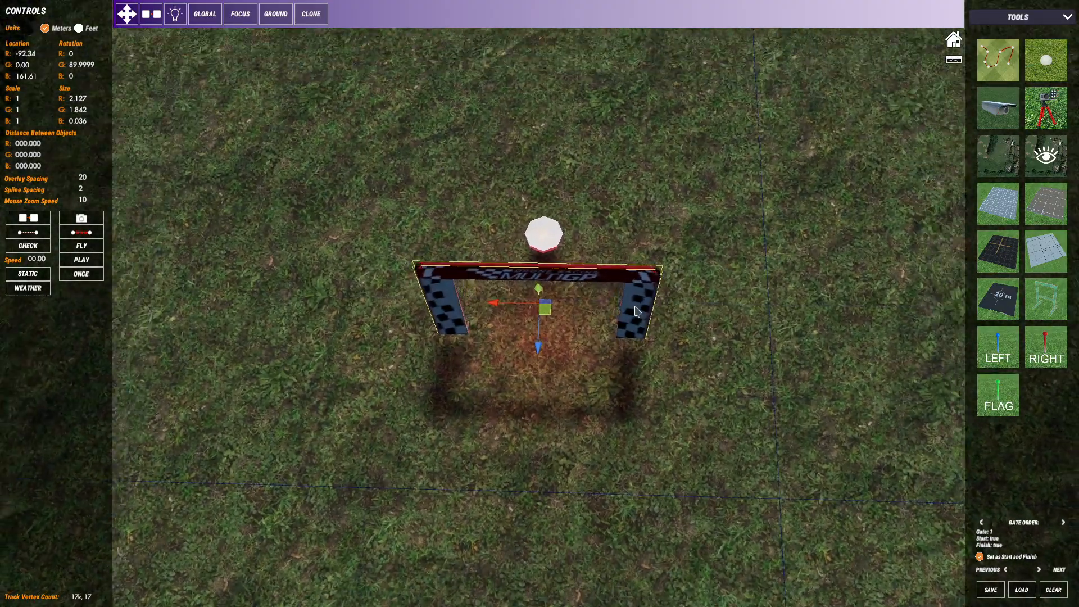
pyautogui.scroll(-5, 636, 310)
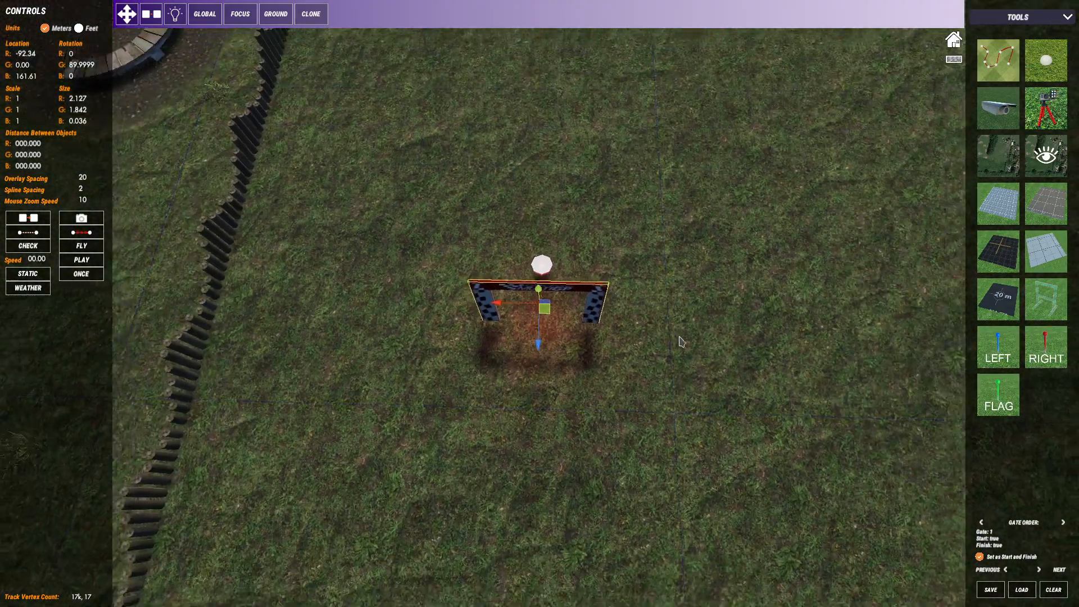
pyautogui.scroll(-3, 681, 340)
pyautogui.scroll(-5, 697, 336)
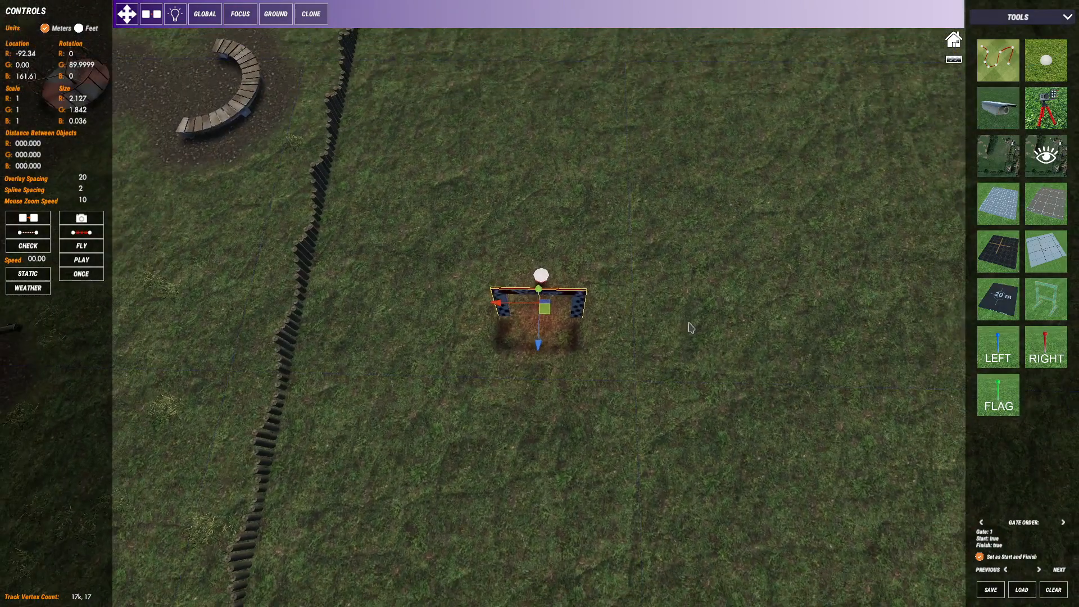
pyautogui.scroll(-5, 709, 322)
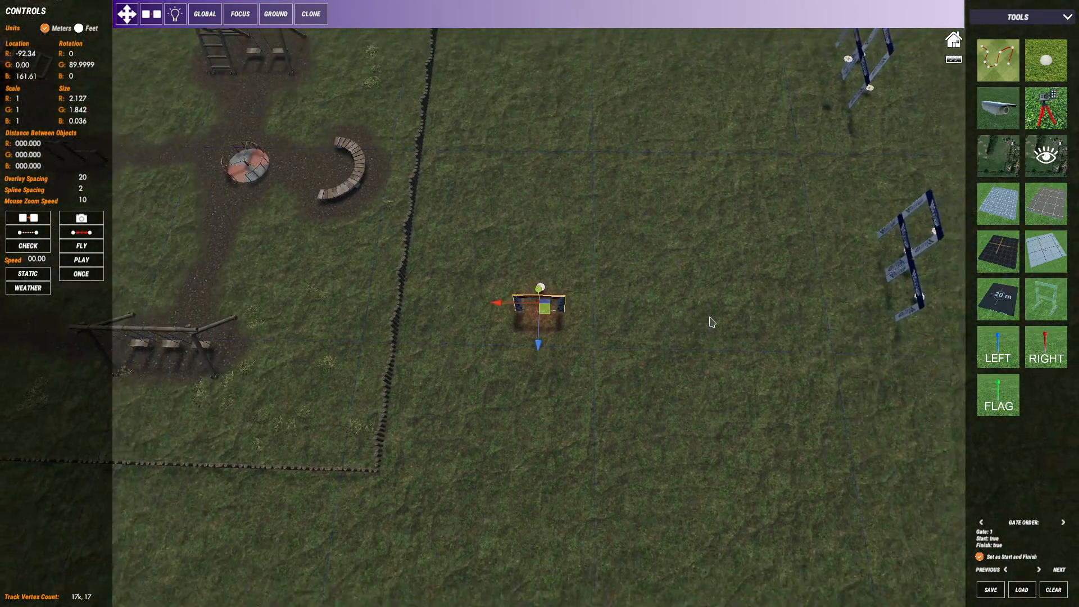
pyautogui.scroll(3, 687, 308)
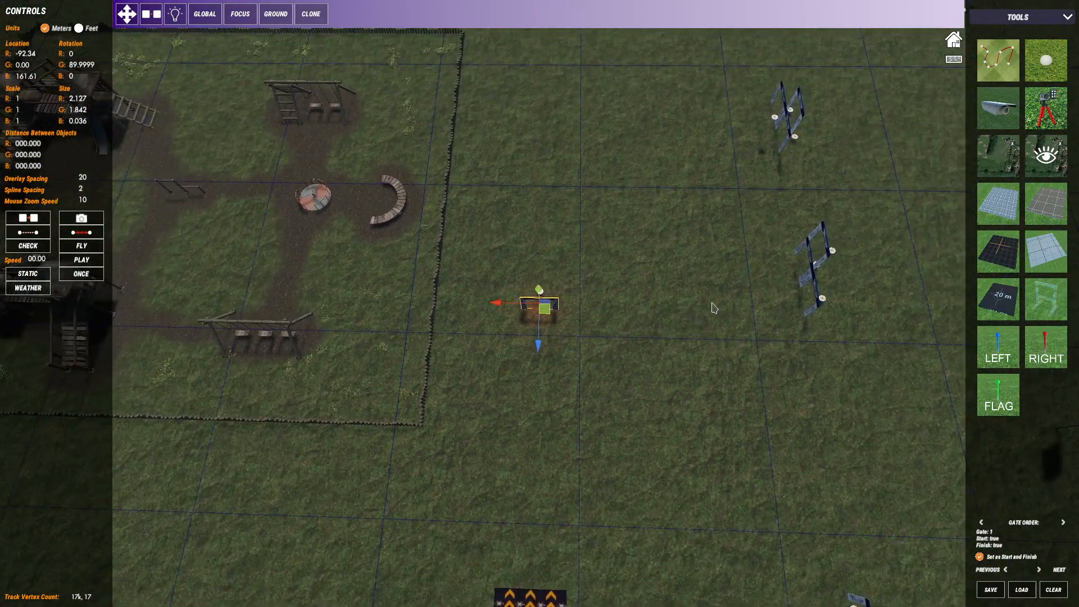
pyautogui.moveTo(681, 289); pyautogui.dragTo(660, 255, button='right')
pyautogui.moveTo(659, 255); pyautogui.dragTo(636, 417, button='middle')
pyautogui.scroll(1, 682, 299)
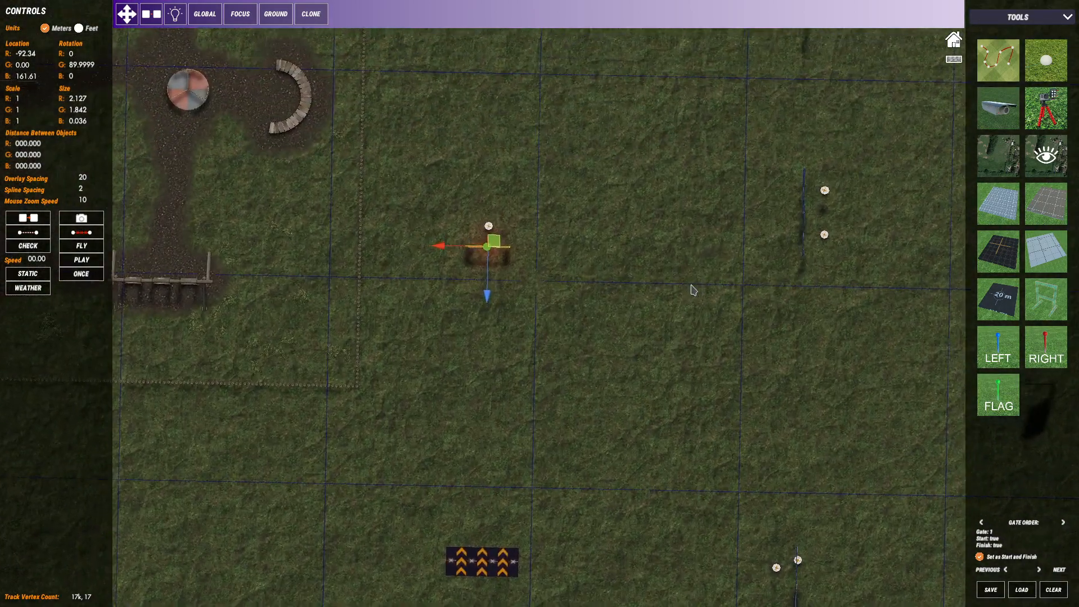
pyautogui.moveTo(692, 290); pyautogui.dragTo(668, 368, button='middle')
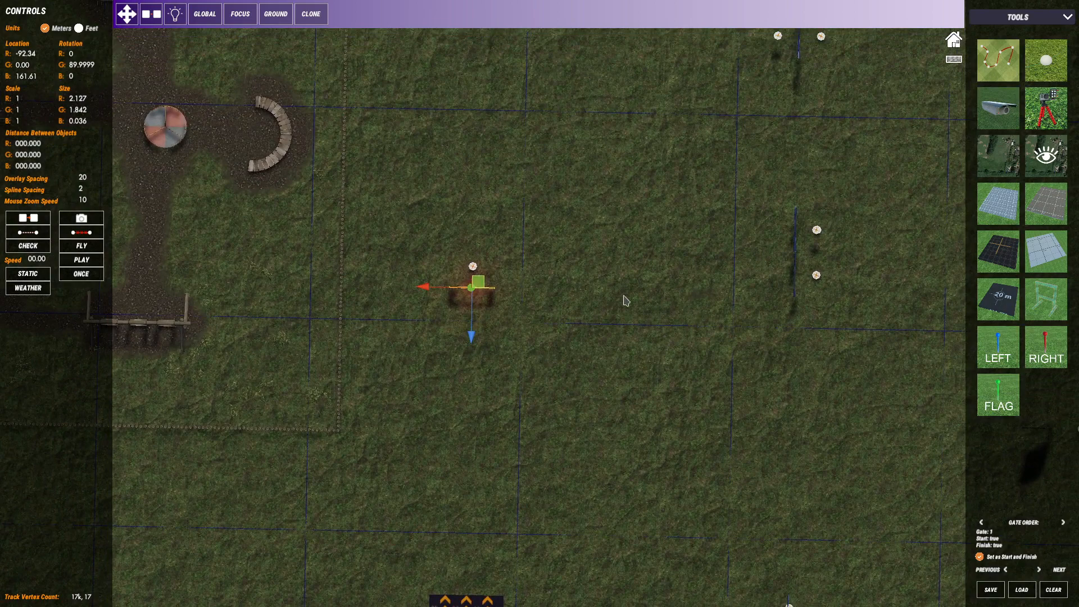
pyautogui.moveTo(625, 300); pyautogui.dragTo(727, 392, button='middle')
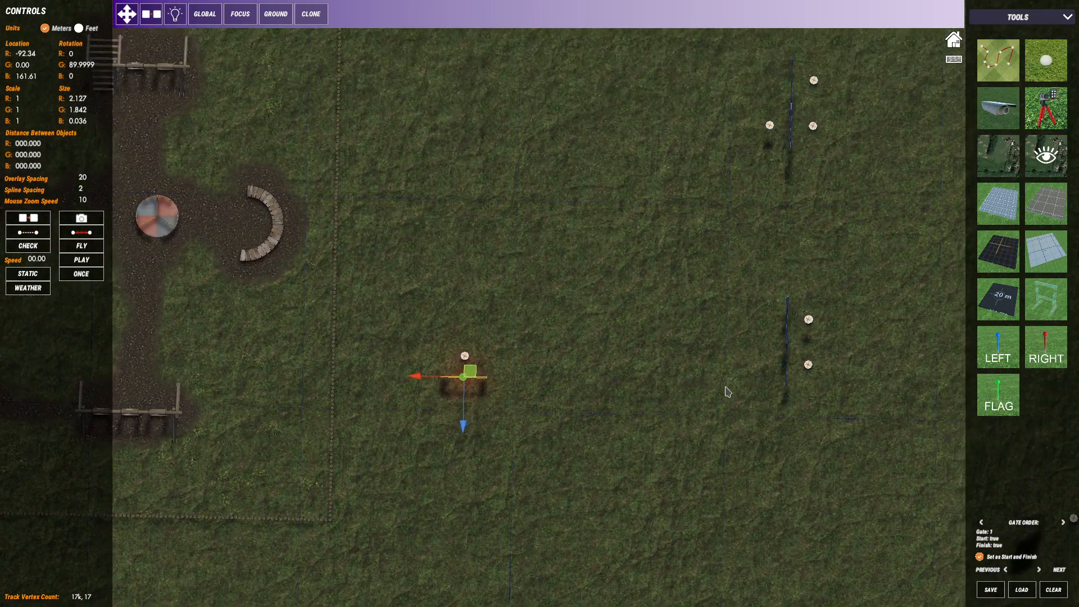
# Draw a spline from beyond the start gate through about R -87.62, B 170.67 to R -78.35, B 173.57 at the farther double gate
pyautogui.click(998, 60)
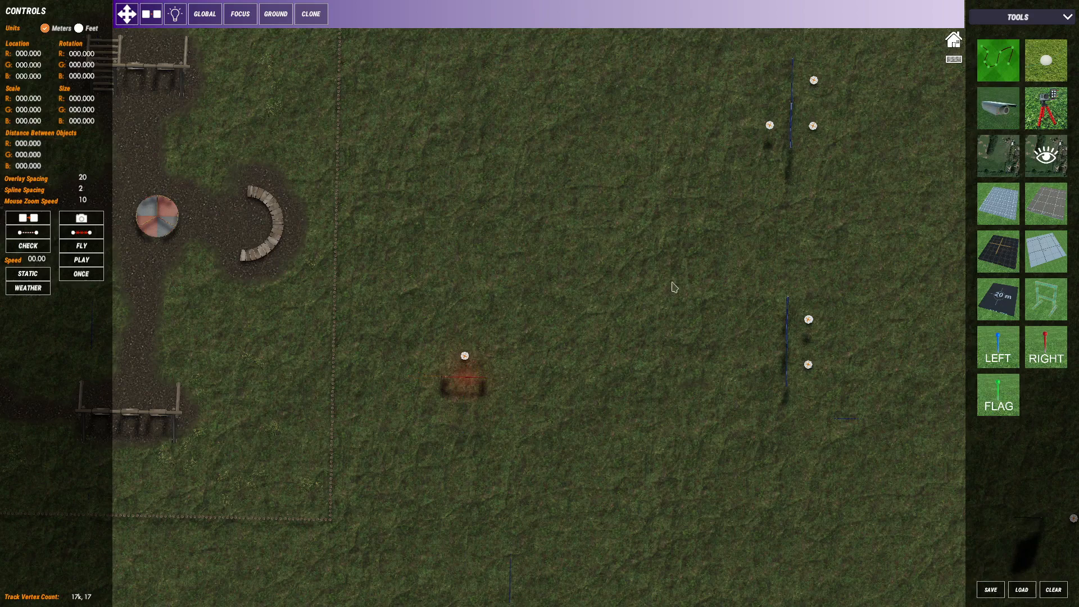
pyautogui.click(465, 356)
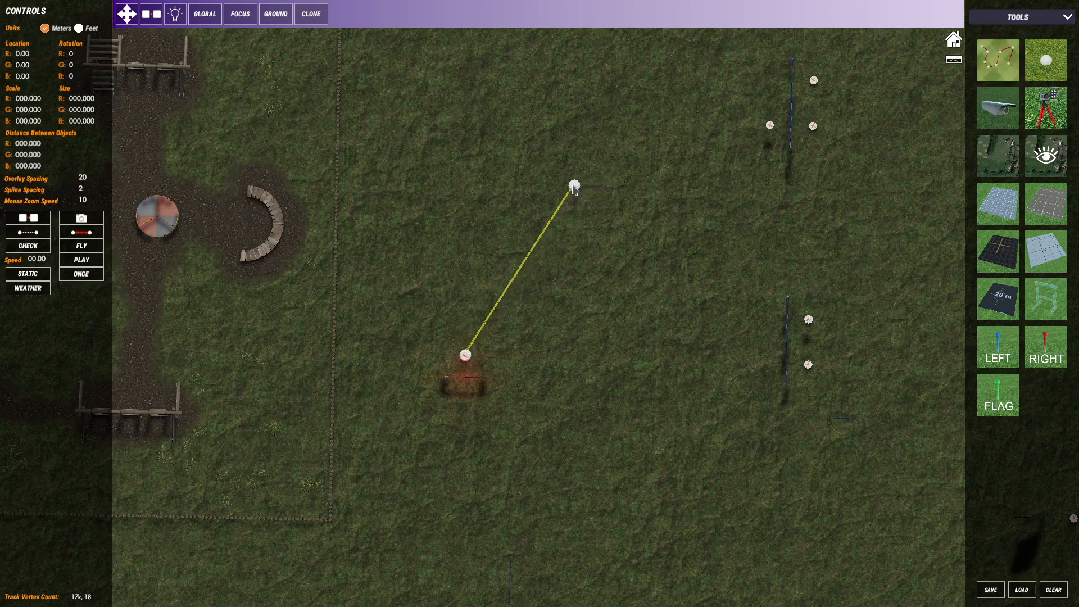
pyautogui.click(568, 186)
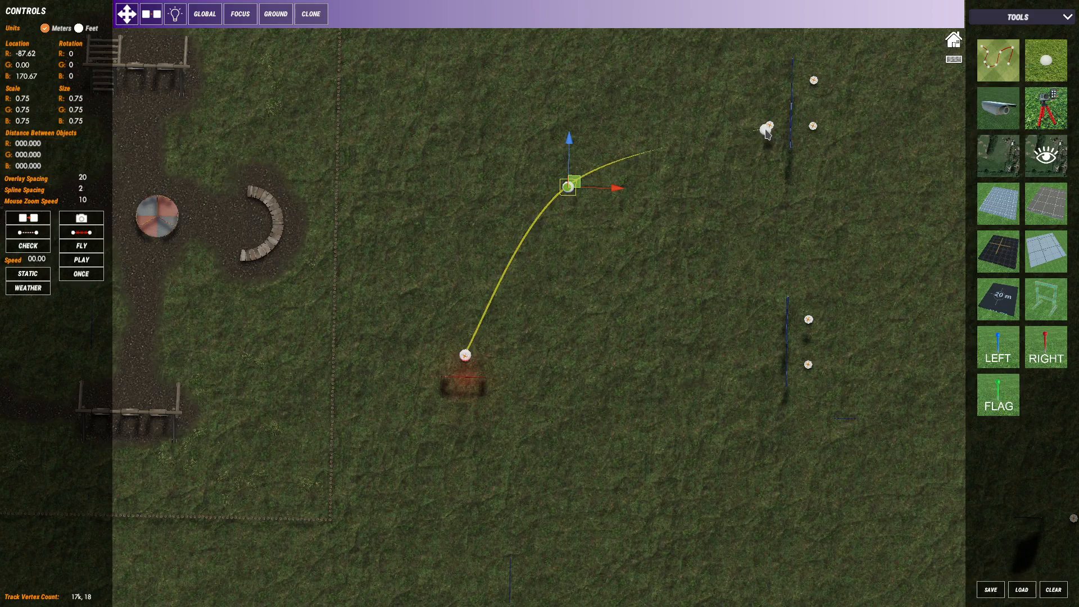
pyautogui.click(766, 130)
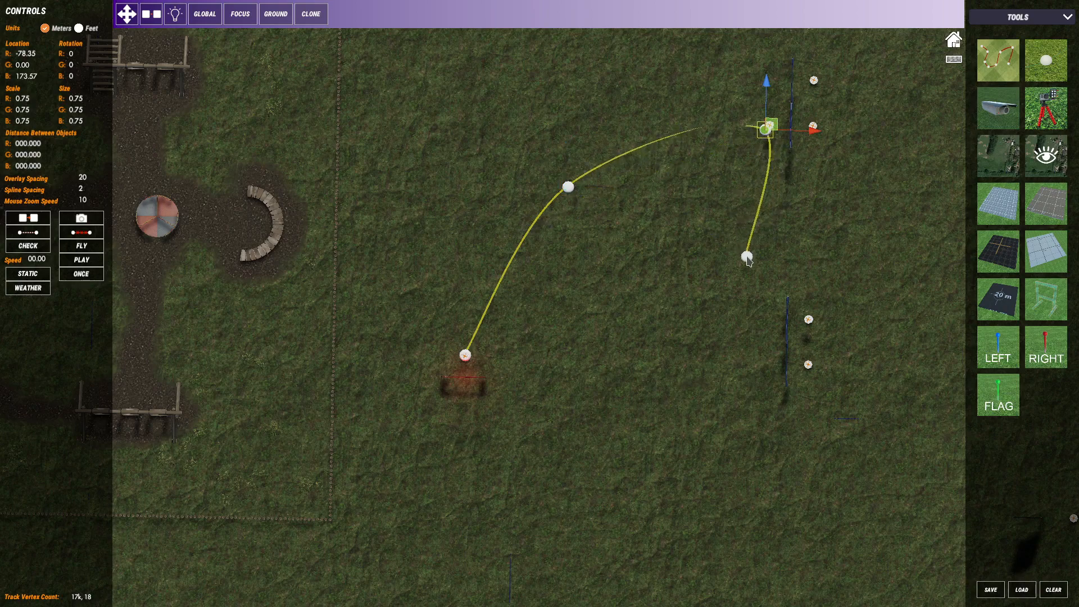
pyautogui.rightClick(755, 246)
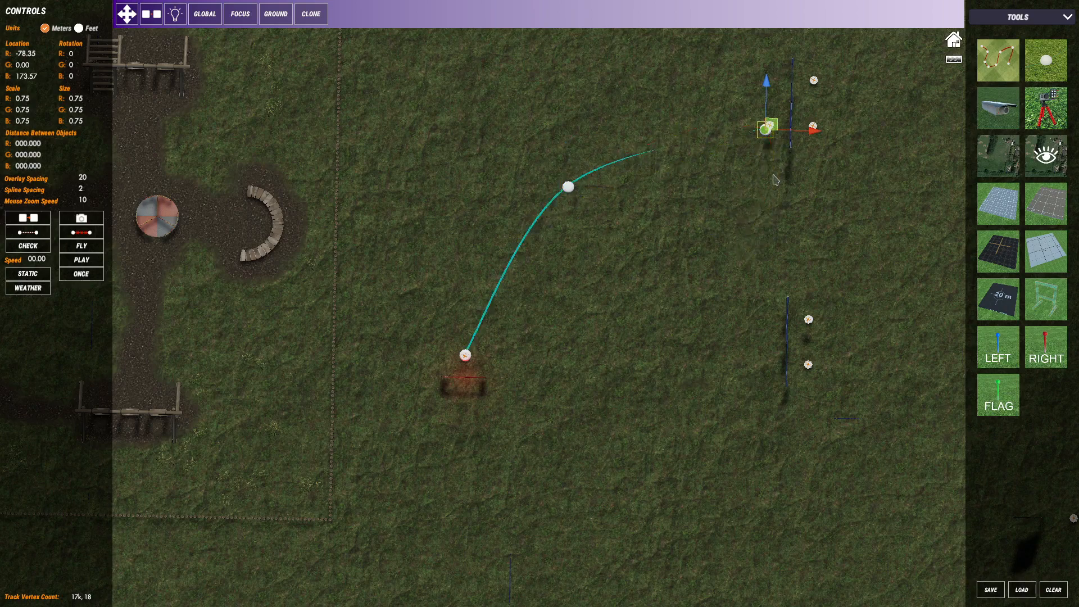
pyautogui.moveTo(738, 211); pyautogui.dragTo(725, 237, button='middle')
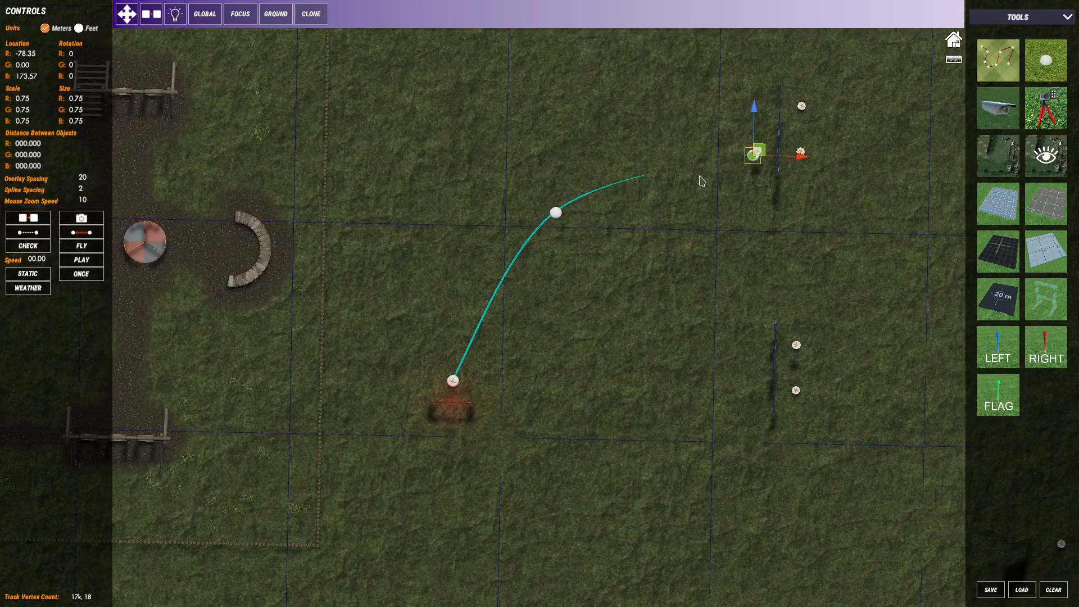
pyautogui.moveTo(701, 180); pyautogui.dragTo(671, 192, button='middle')
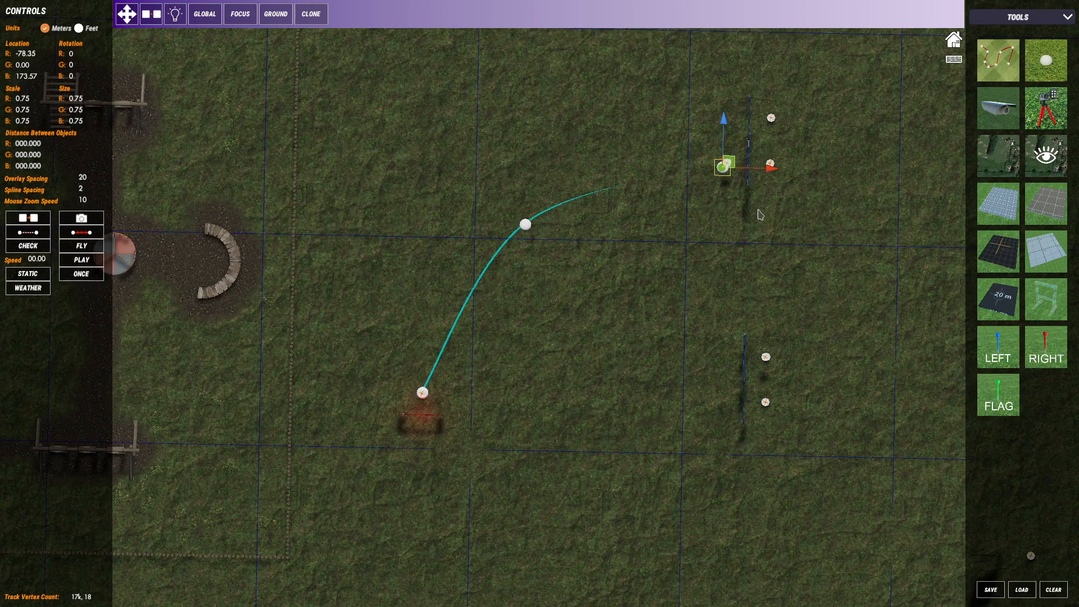
pyautogui.moveTo(514, 225); pyautogui.dragTo(542, 226, button='middle')
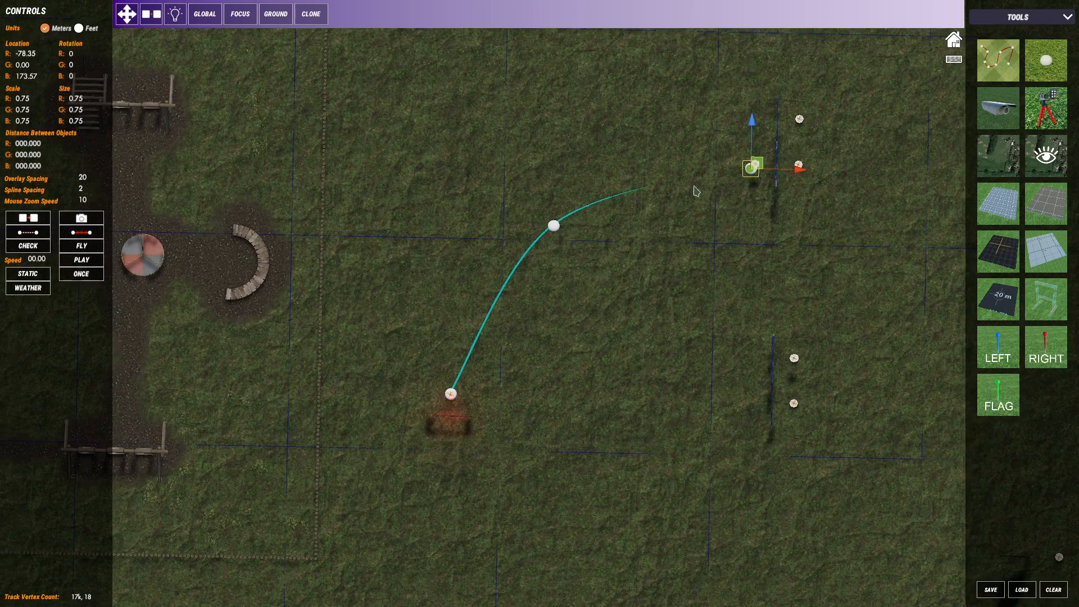
pyautogui.moveTo(643, 239); pyautogui.dragTo(706, 282, button='middle')
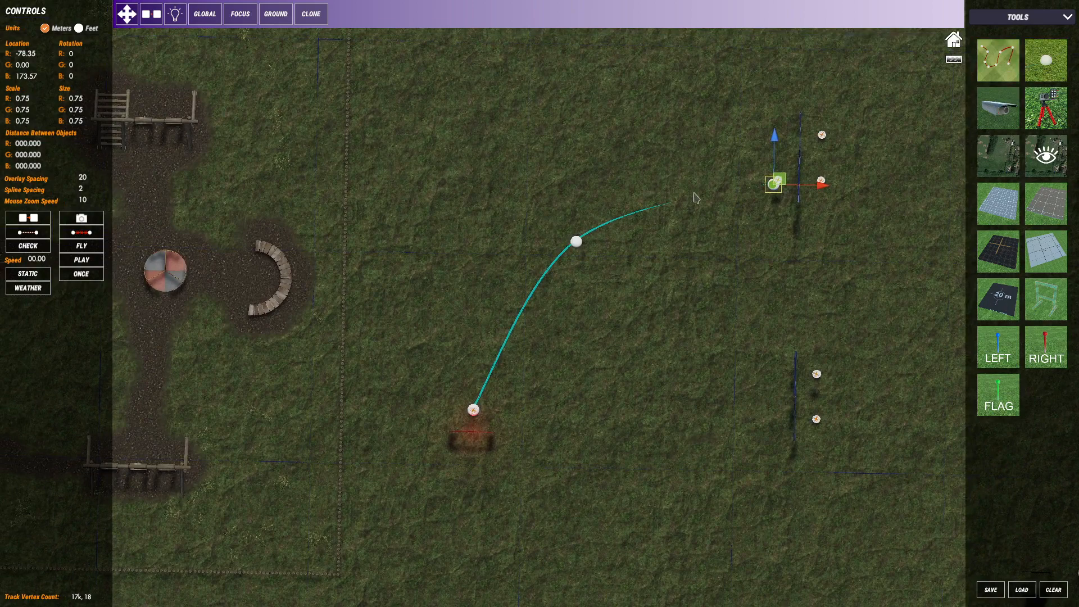
pyautogui.moveTo(694, 194); pyautogui.dragTo(647, 214, button='middle')
pyautogui.moveTo(831, 176); pyautogui.dragTo(655, 225, button='middle')
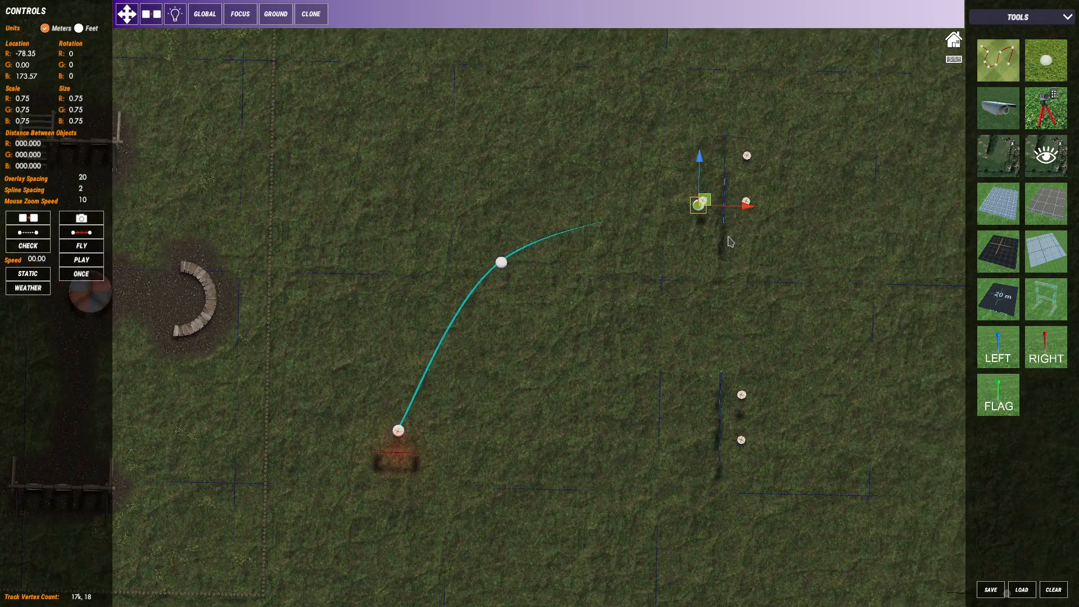
pyautogui.click(1037, 20)
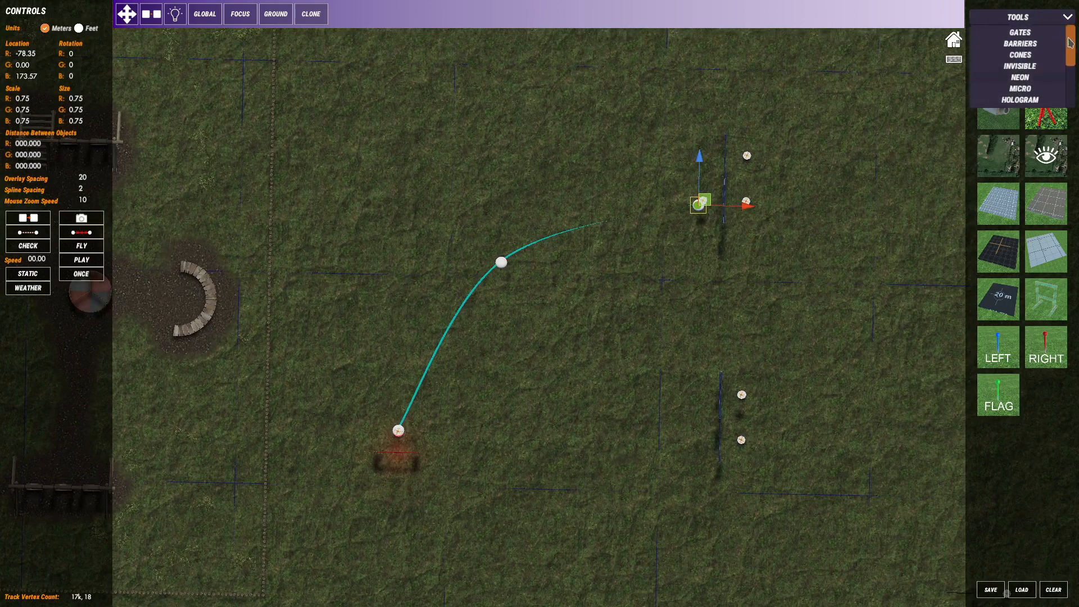
pyautogui.click(1031, 23)
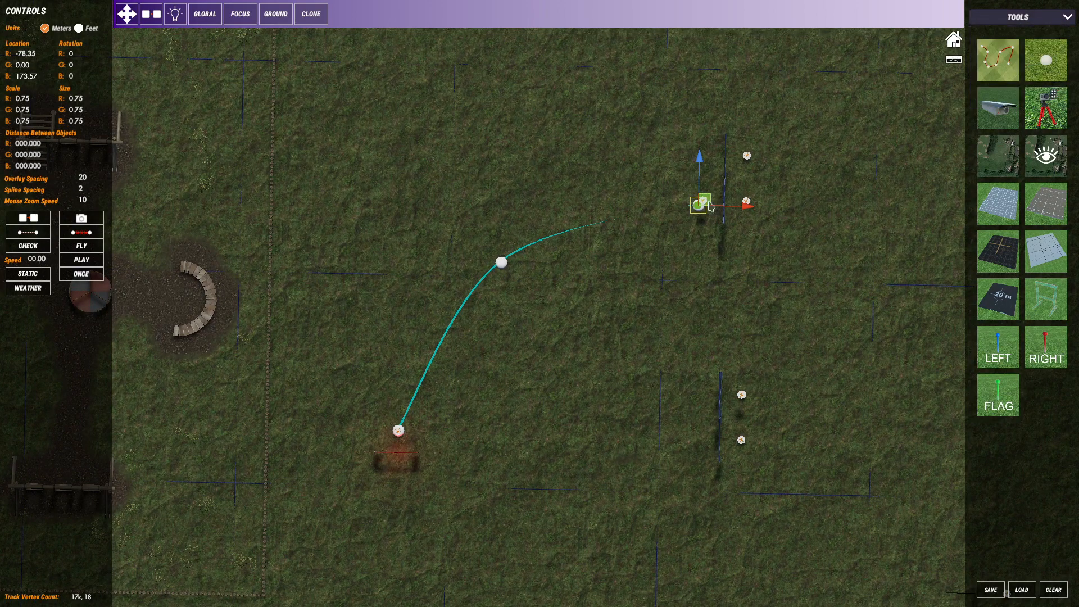
# Place a row of small white cones along the spline with a spline spacing of 1.5
pyautogui.click(1021, 22)
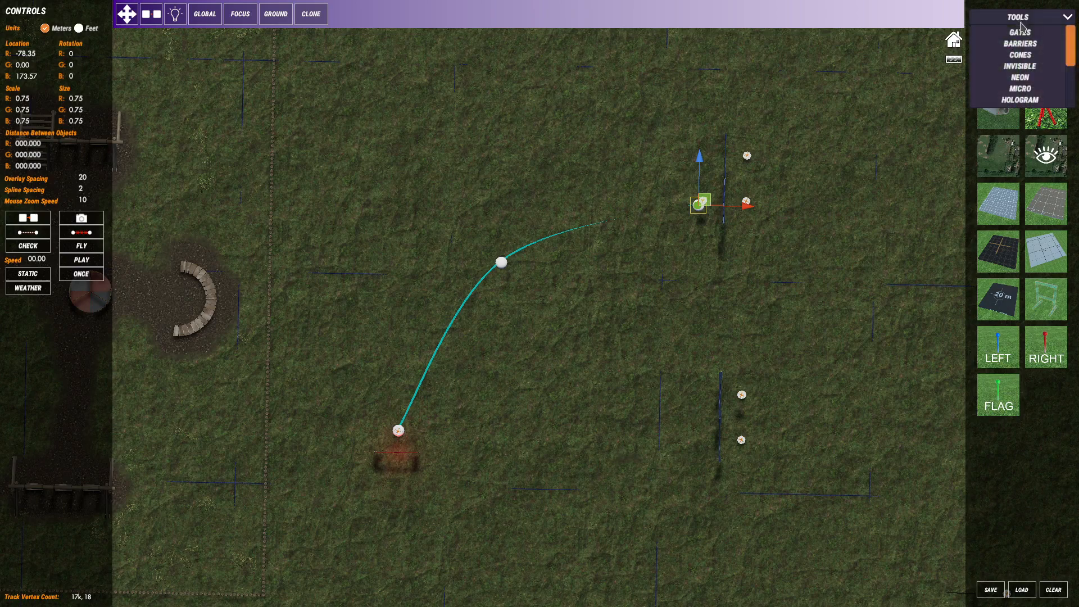
pyautogui.click(1020, 55)
pyautogui.click(618, 266)
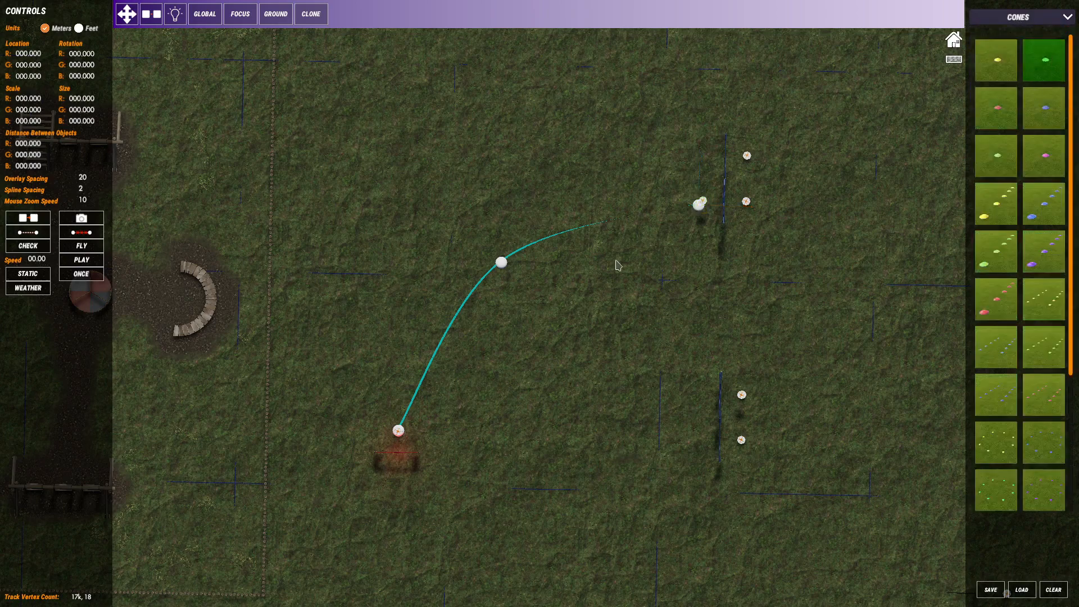
pyautogui.click(465, 305)
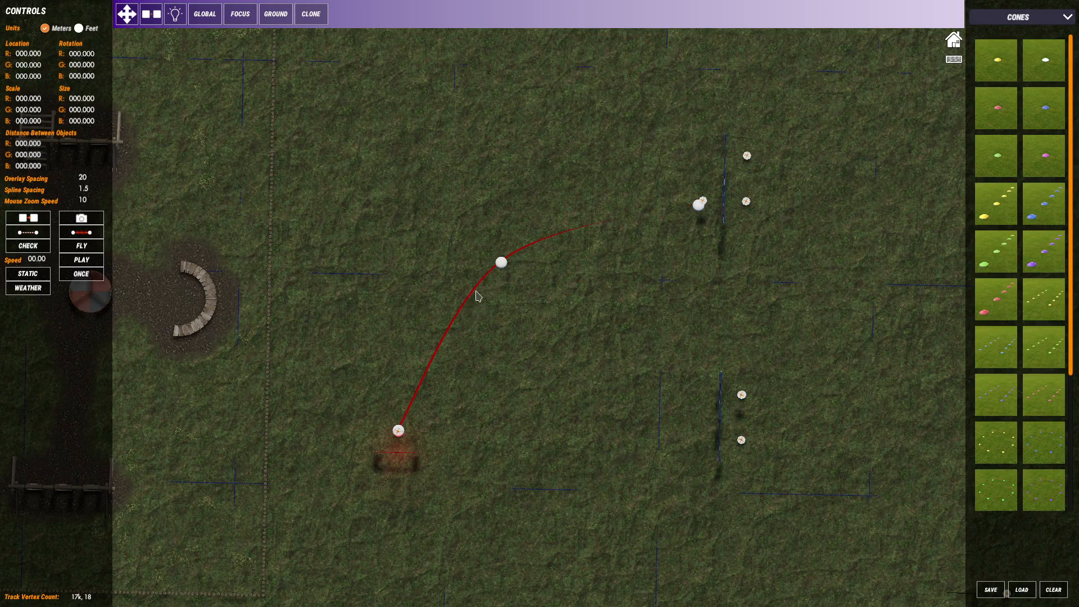
pyautogui.click(474, 294)
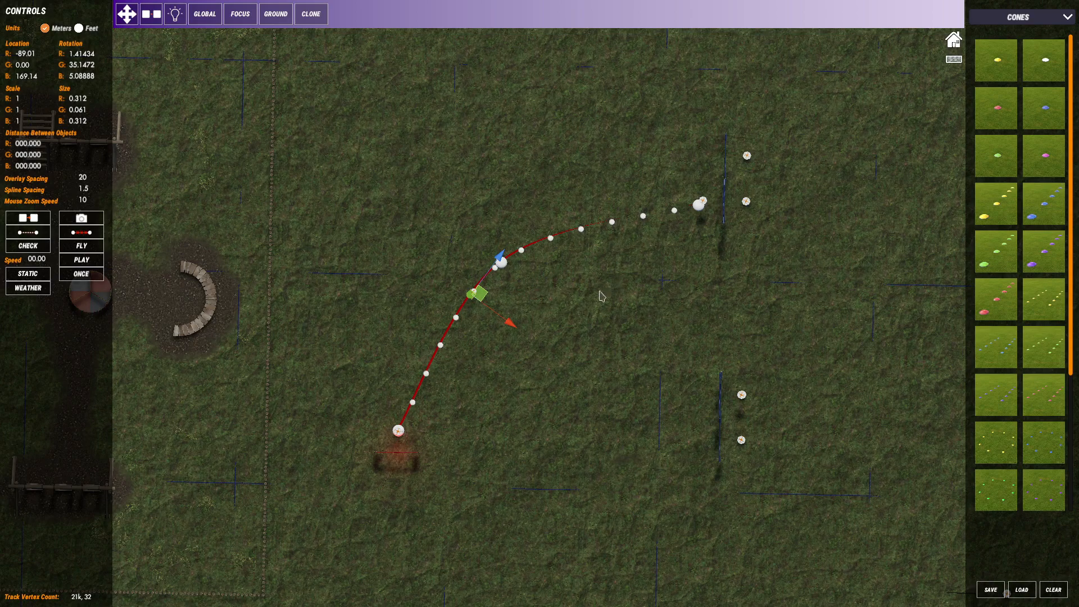
# Pull the extra selected cone off the spline and delete it
pyautogui.moveTo(481, 300); pyautogui.dragTo(530, 320)
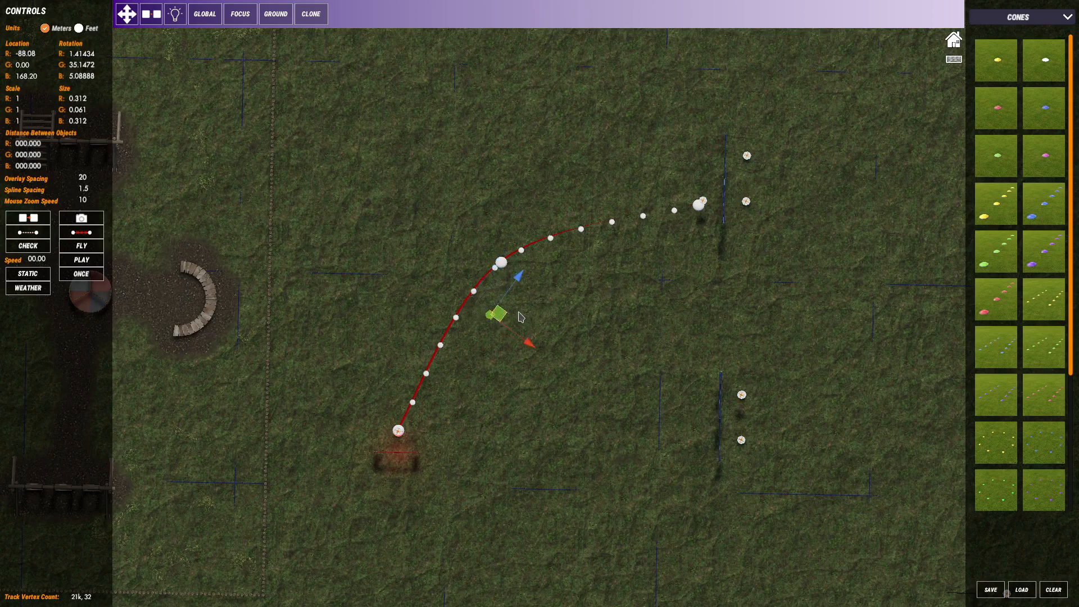
pyautogui.click(520, 317)
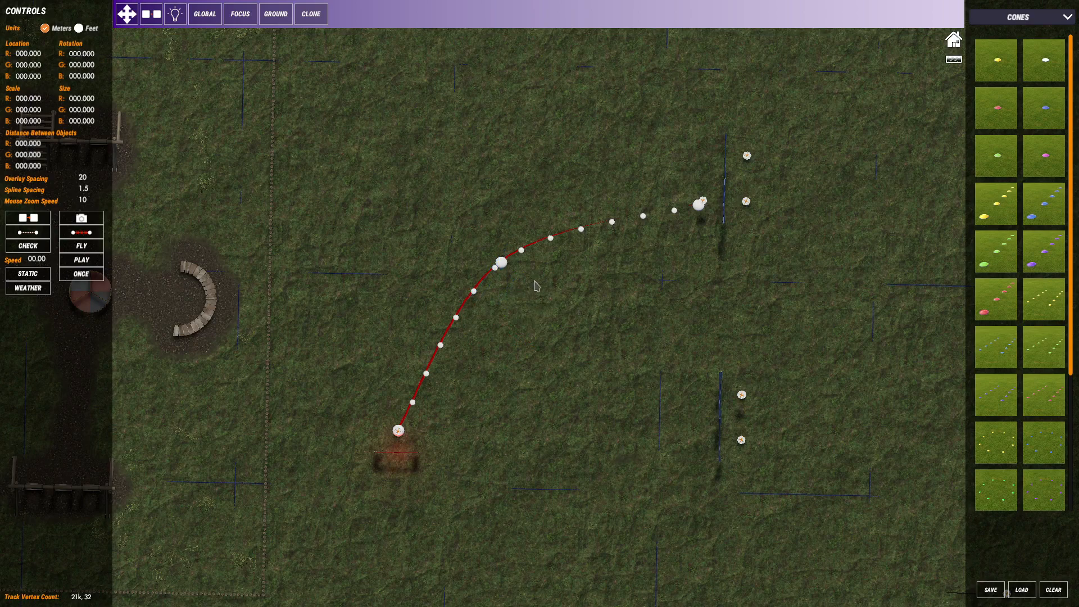
pyautogui.moveTo(518, 274); pyautogui.dragTo(544, 266, button='middle')
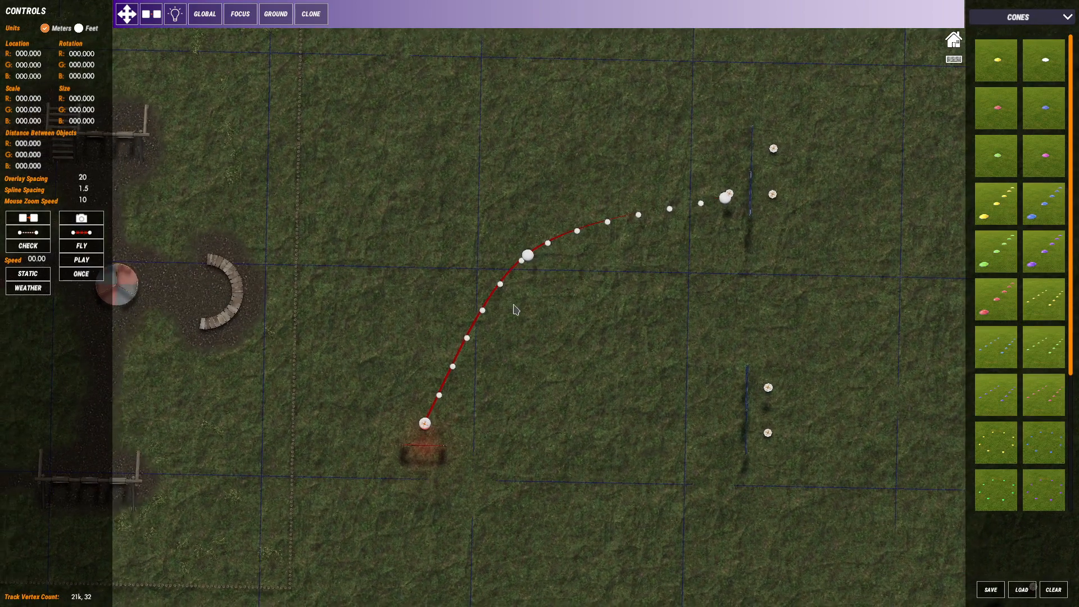
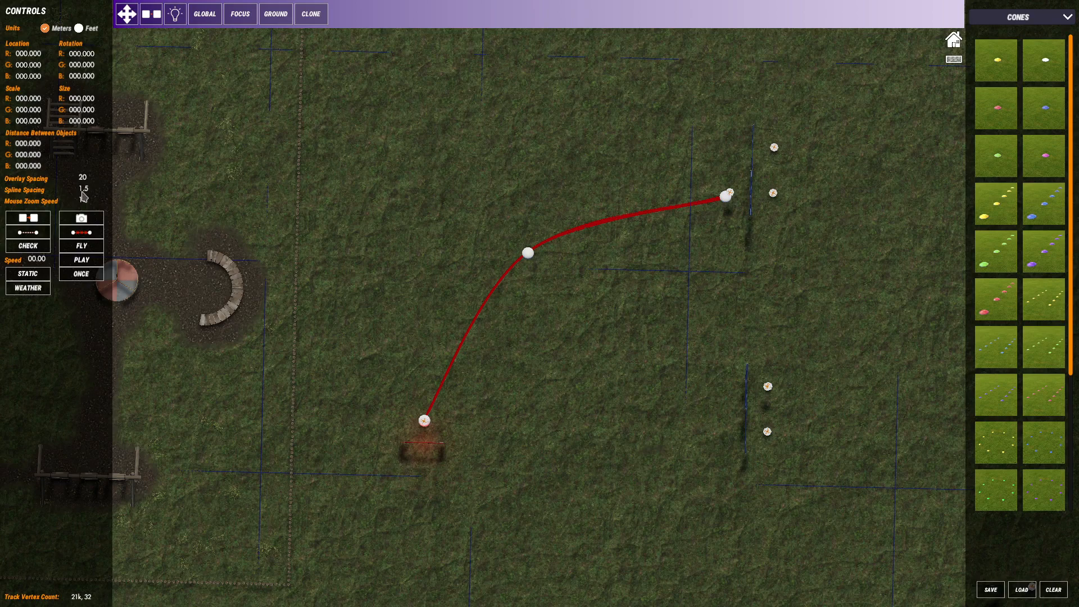
# Set the spline spacing to 0.75 and fill the spline with small white cones
pyautogui.click(83, 190)
pyautogui.click(1042, 66)
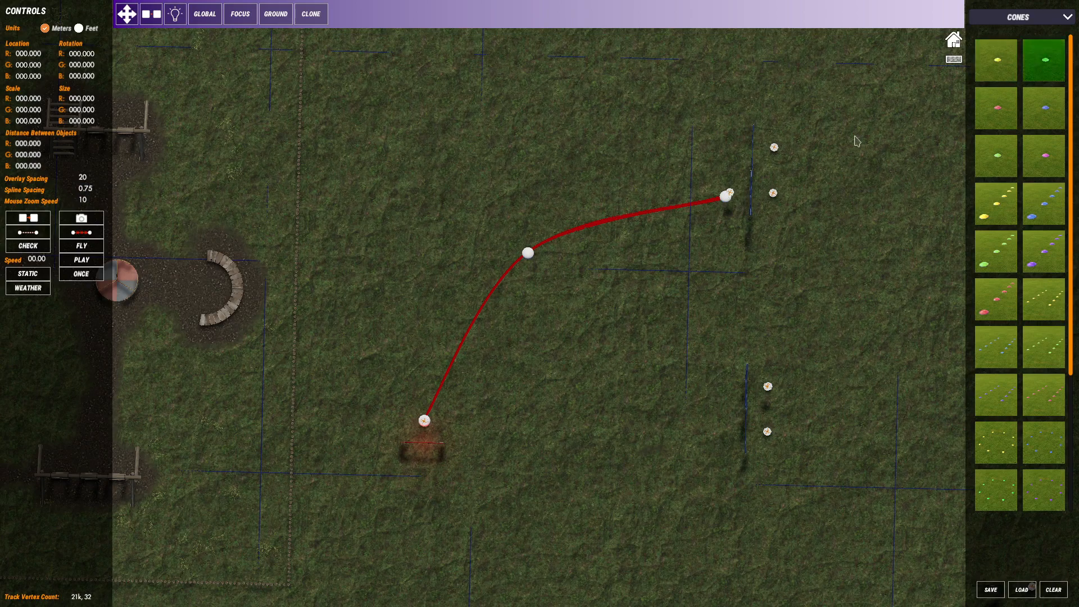
pyautogui.click(488, 304)
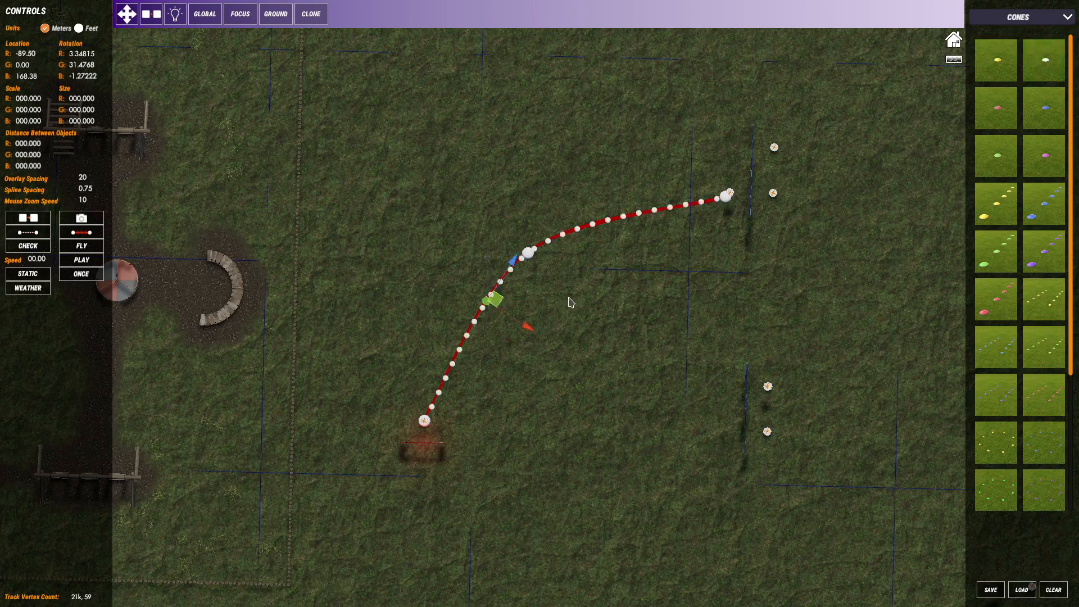
pyautogui.click(557, 302)
# Set the spline spacing back to 1.5 and place the row of small white cones along the spline again
pyautogui.click(85, 189)
pyautogui.write('1.5')
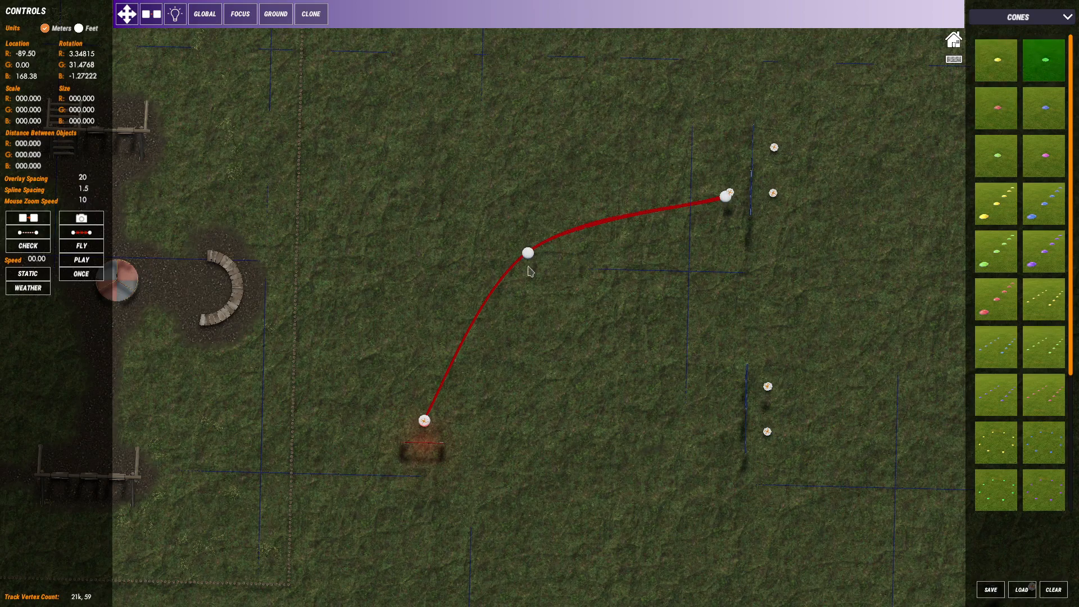
pyautogui.click(492, 298)
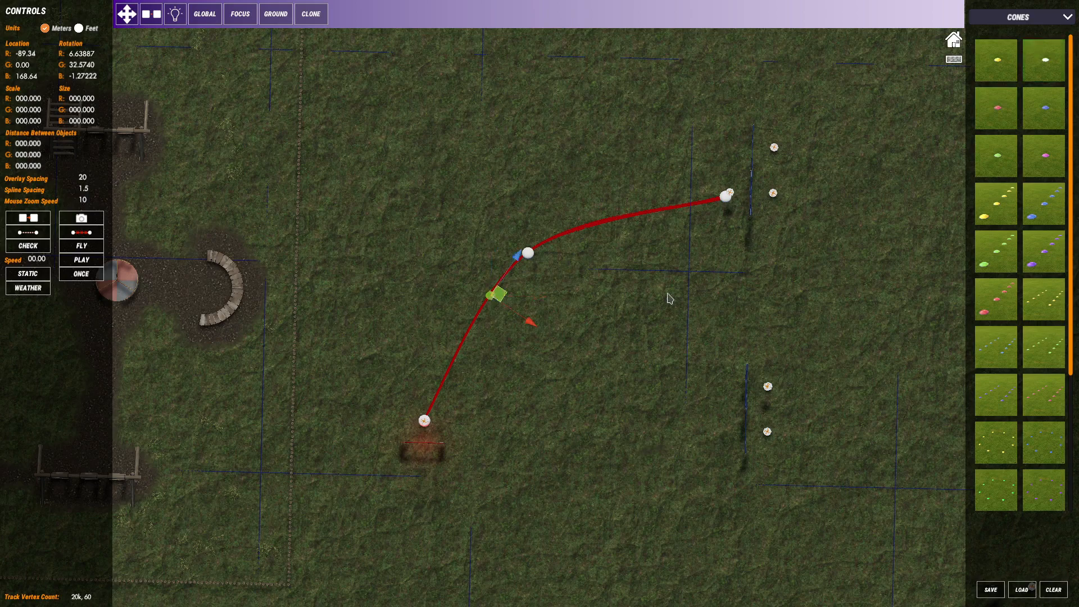
pyautogui.click(548, 290)
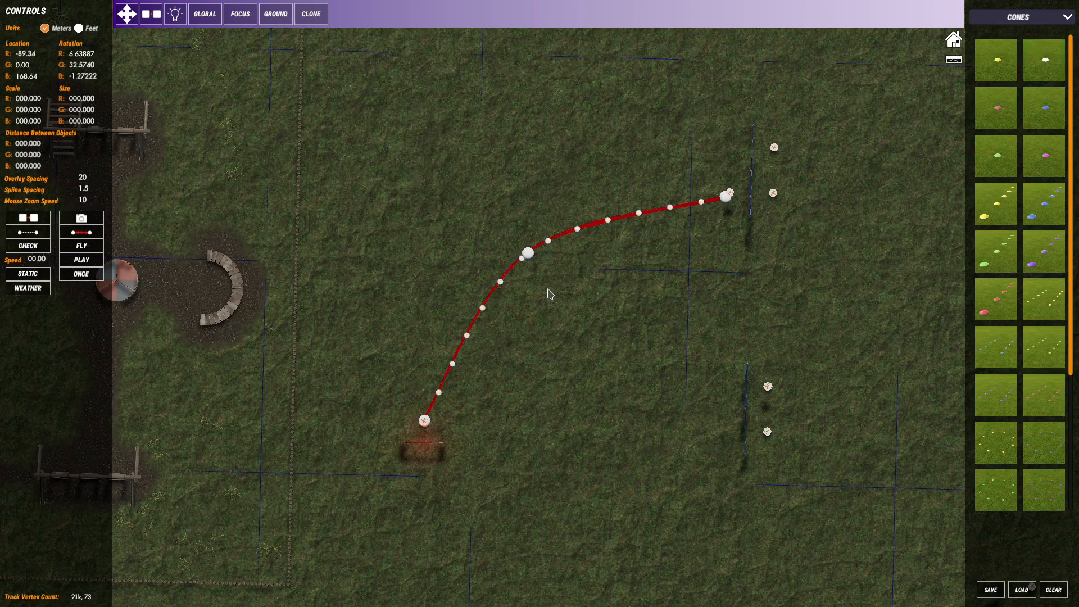
pyautogui.click(641, 298)
# Check the row of cones in perspective without the spline shown, and delete the cones from along the spline
pyautogui.moveTo(614, 361); pyautogui.dragTo(695, 291, button='middle')
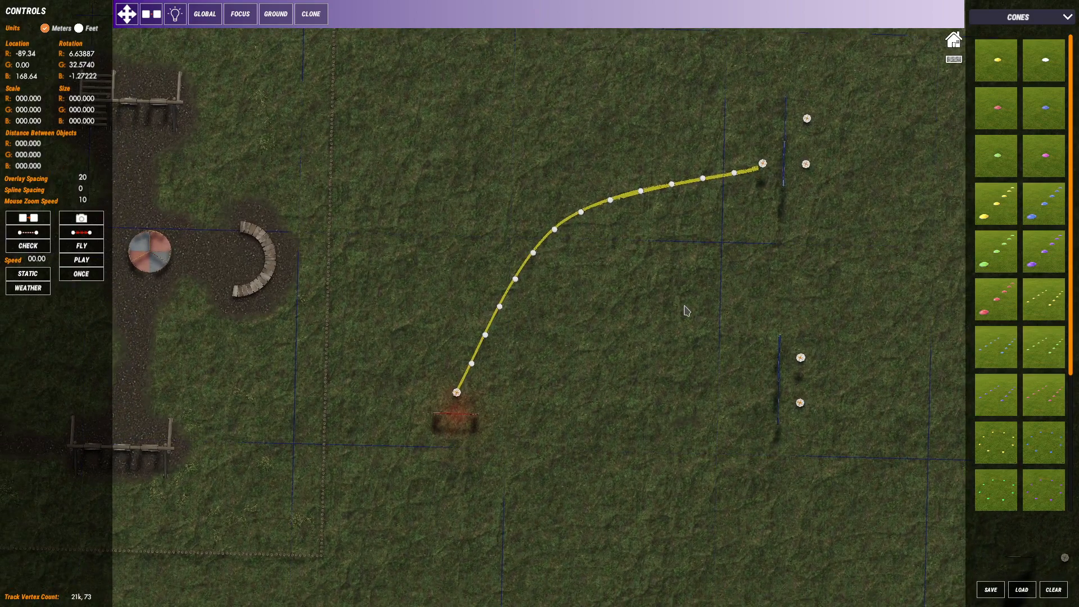
pyautogui.moveTo(651, 310); pyautogui.dragTo(662, 281, button='right')
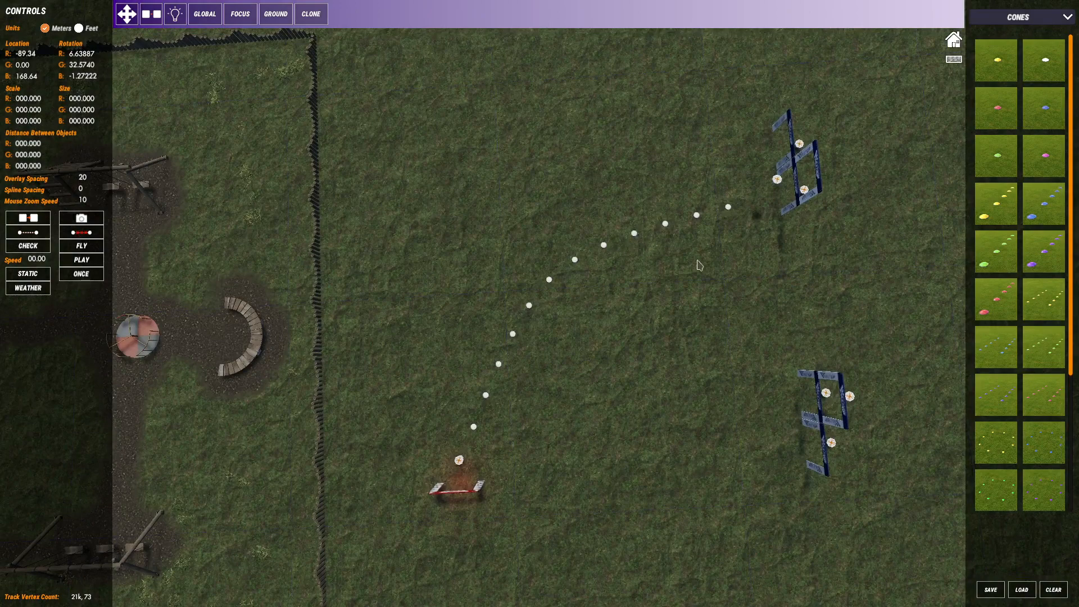
pyautogui.moveTo(748, 239); pyautogui.dragTo(654, 239)
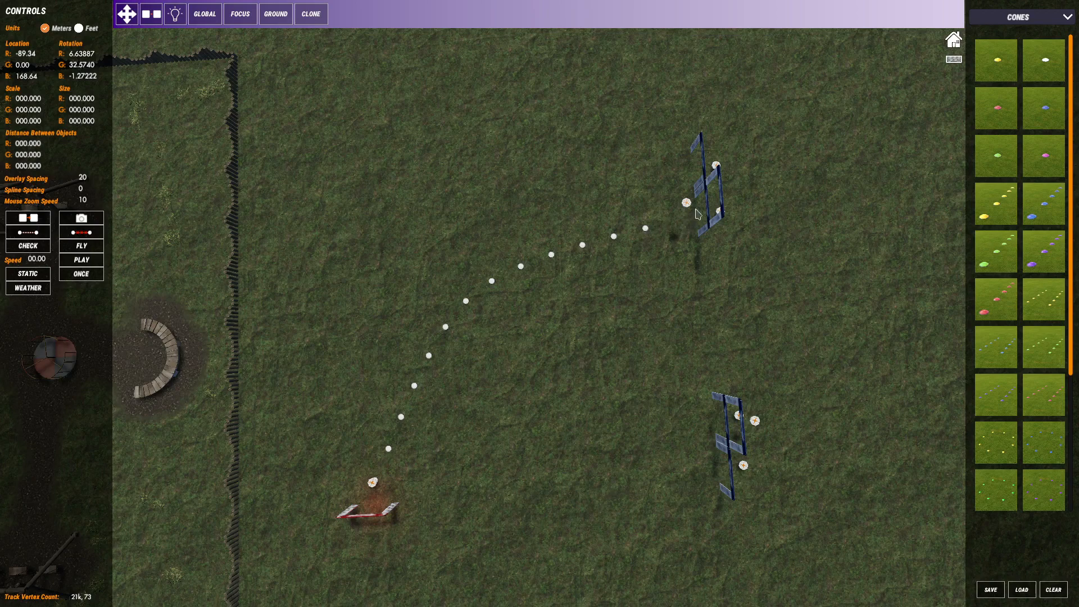
pyautogui.moveTo(683, 218); pyautogui.dragTo(564, 243, button='middle')
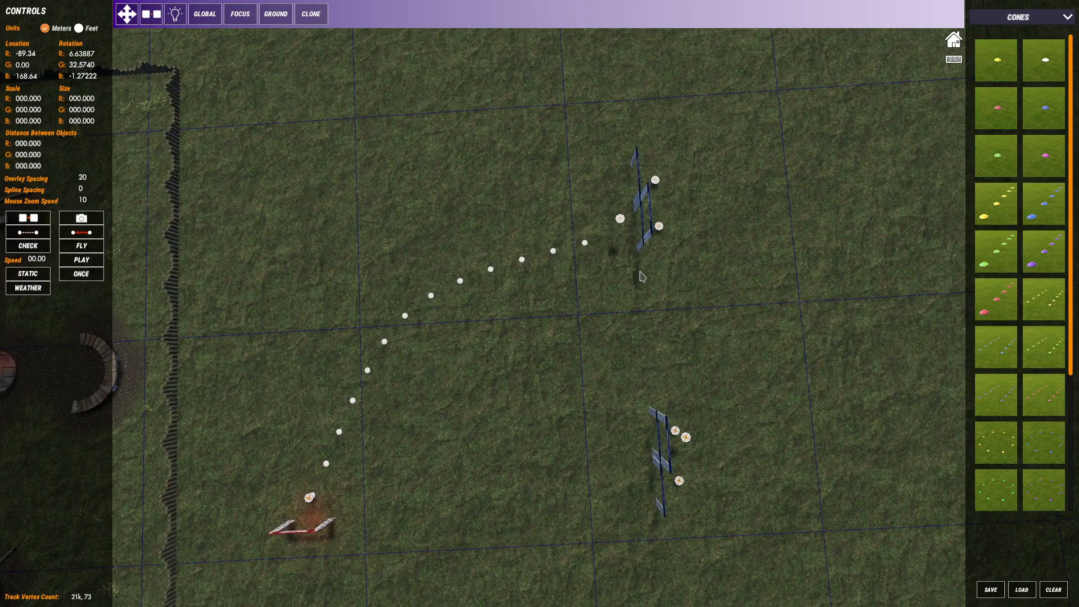
pyautogui.press('o')
pyautogui.click(608, 238)
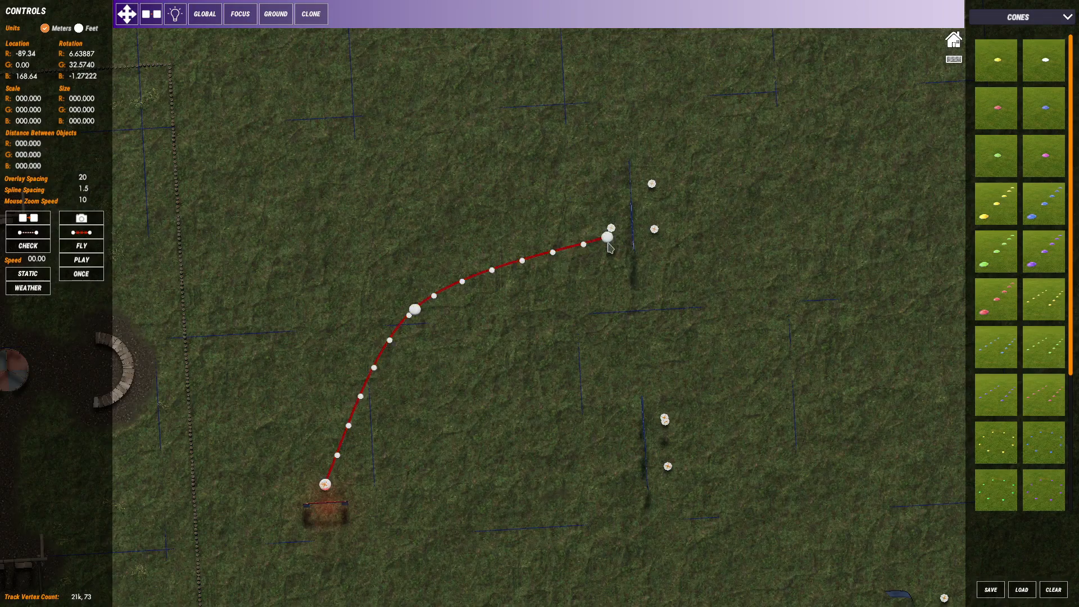
pyautogui.press('Delete')
# Move the spline's end point to about R -77.69, B 173.50 and its middle point to about R -86.82, B 170.63
pyautogui.moveTo(601, 246); pyautogui.dragTo(594, 257, button='middle')
pyautogui.click(599, 249)
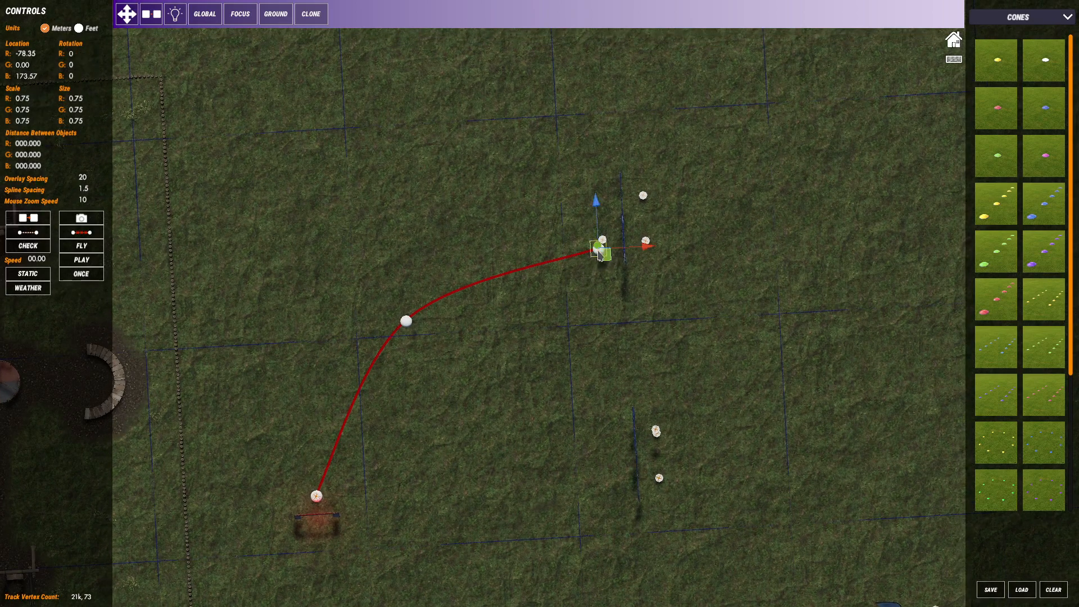
pyautogui.moveTo(608, 254); pyautogui.dragTo(622, 261)
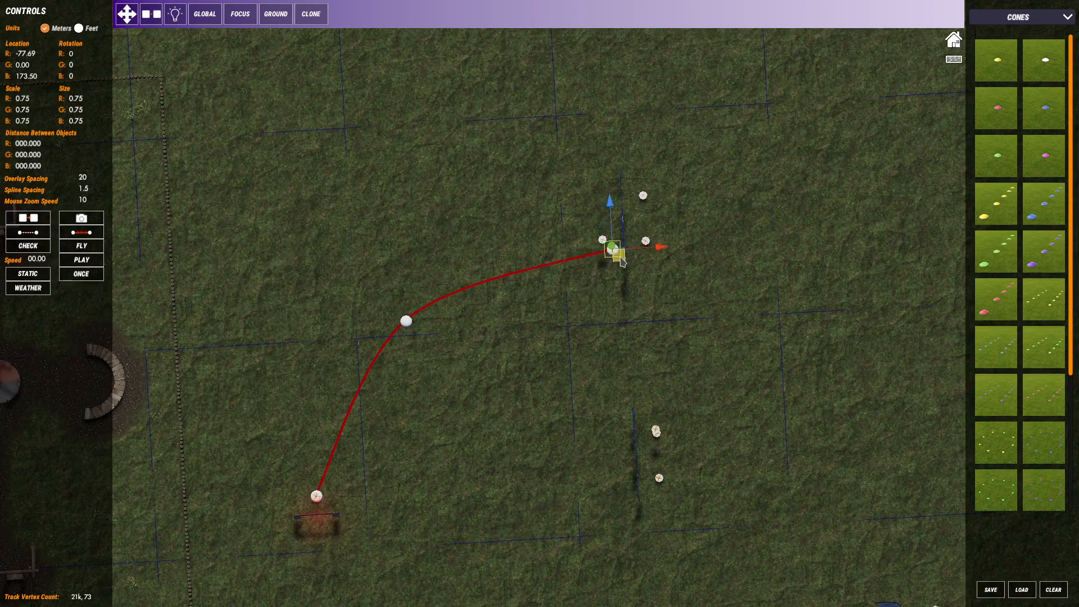
pyautogui.moveTo(406, 320); pyautogui.dragTo(433, 334)
pyautogui.click(406, 322)
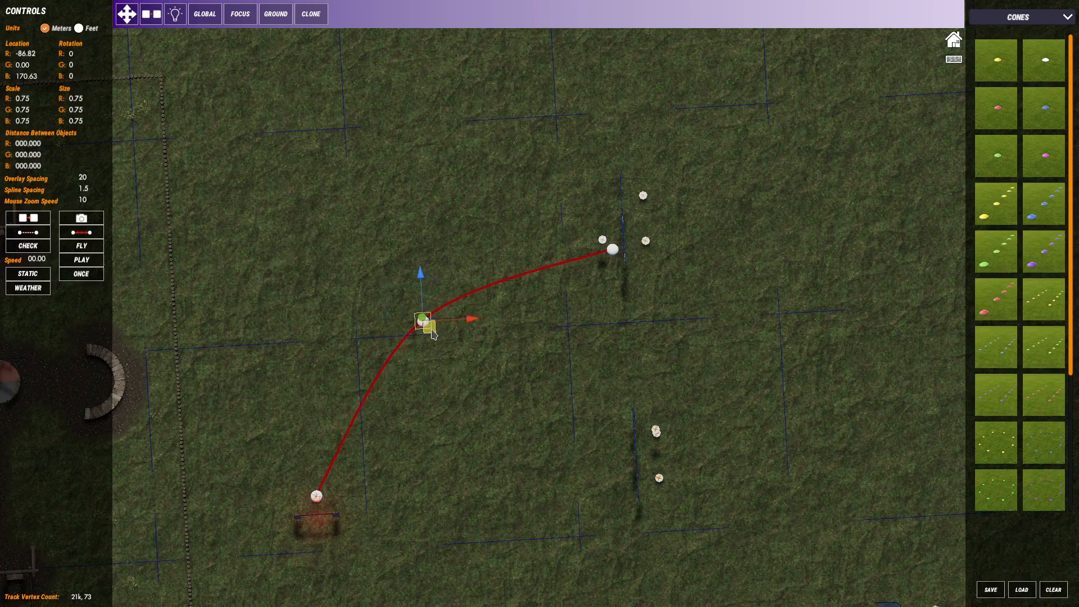
# Insert a spline point at about R -91.31, B 167.30 between the start and middle points, and move the middle point to about R -86.83, B 171.88
pyautogui.click(1058, 19)
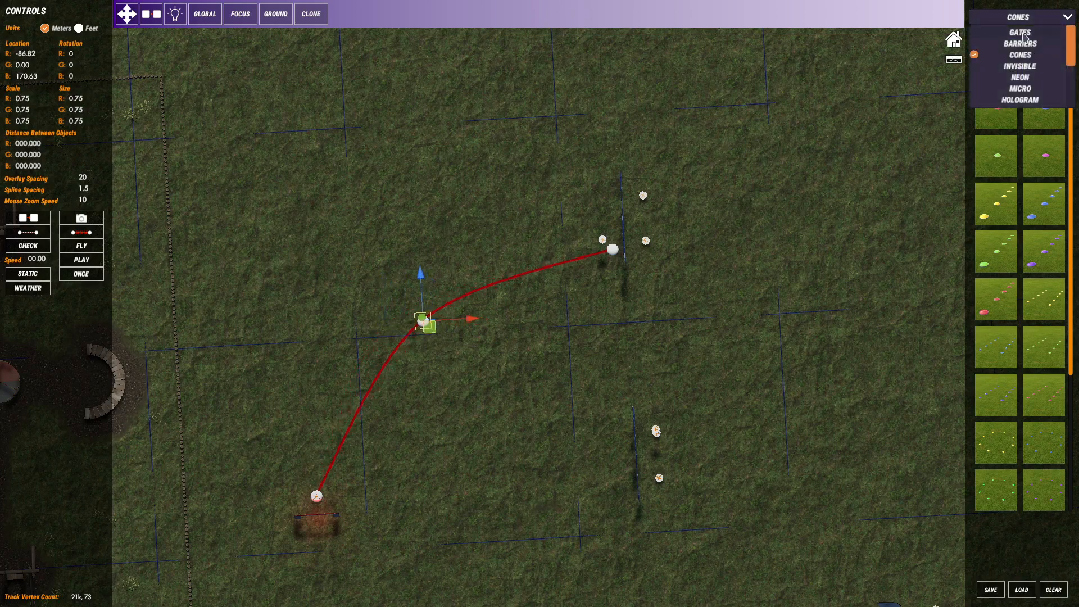
pyautogui.scroll(-5, 1024, 36)
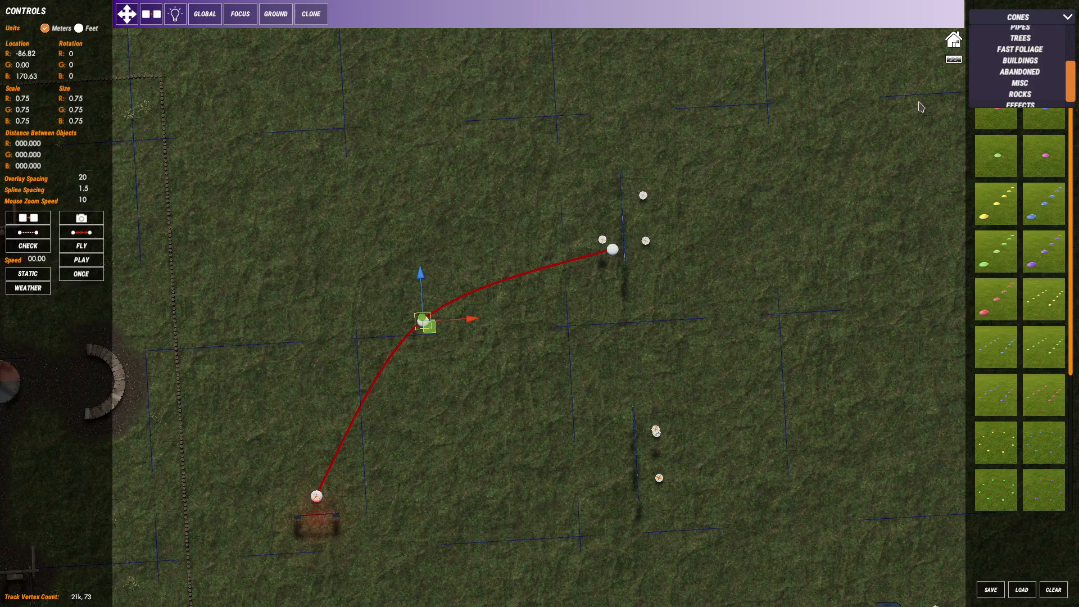
pyautogui.scroll(-2, 1034, 99)
pyautogui.click(1027, 102)
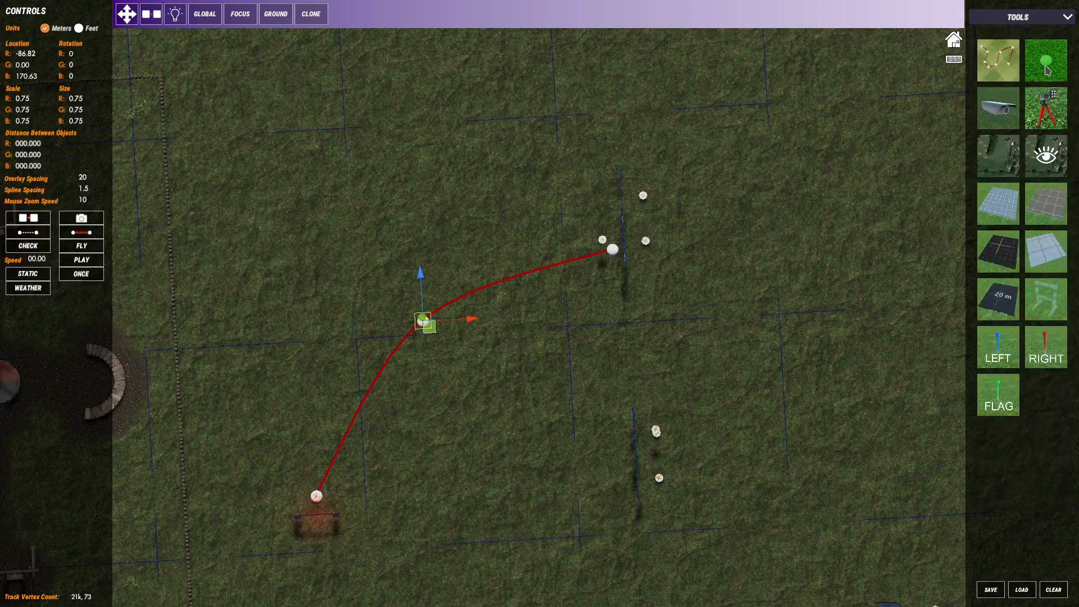
pyautogui.click(1044, 65)
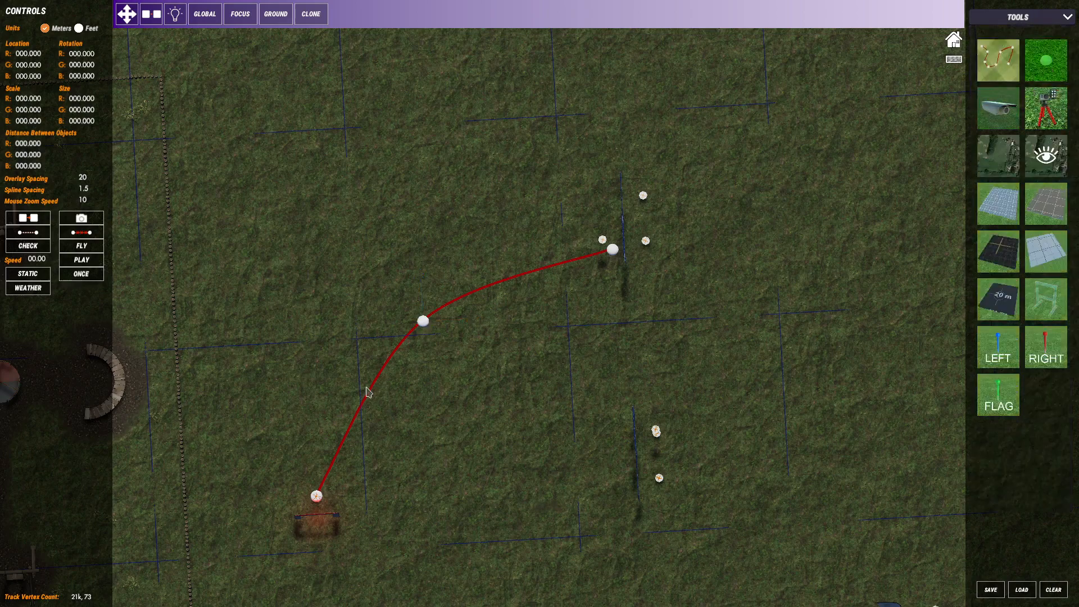
pyautogui.click(361, 412)
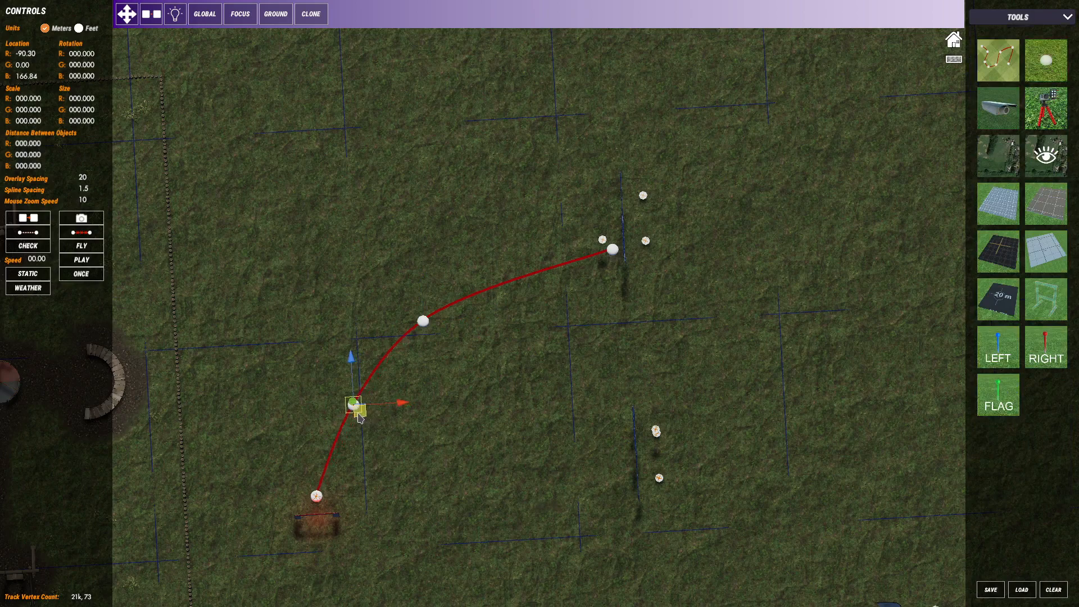
pyautogui.moveTo(359, 416); pyautogui.dragTo(338, 408)
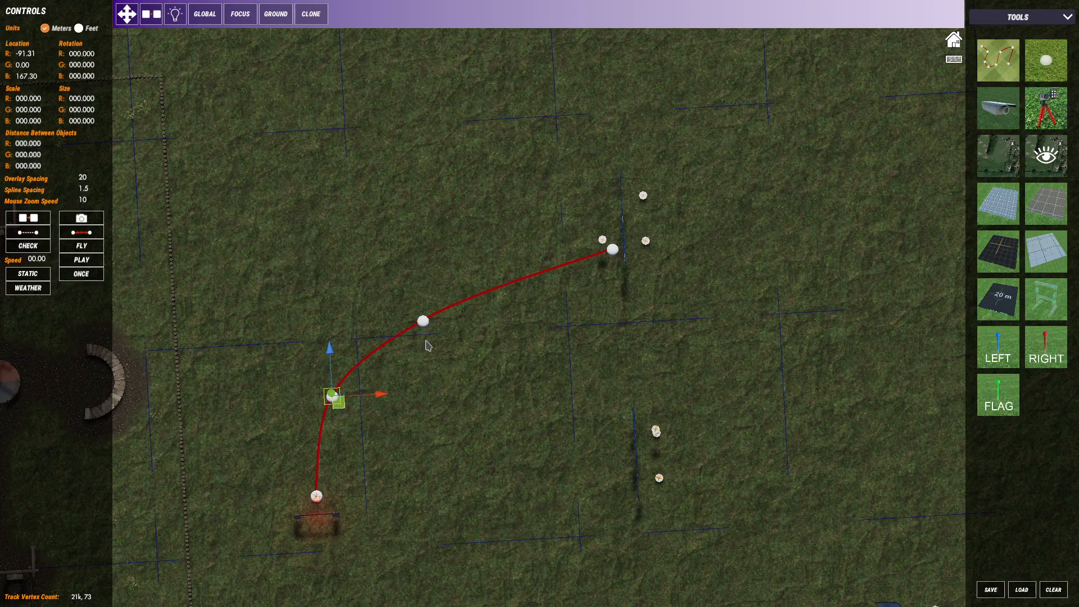
pyautogui.click(425, 323)
pyautogui.moveTo(433, 332); pyautogui.dragTo(432, 306)
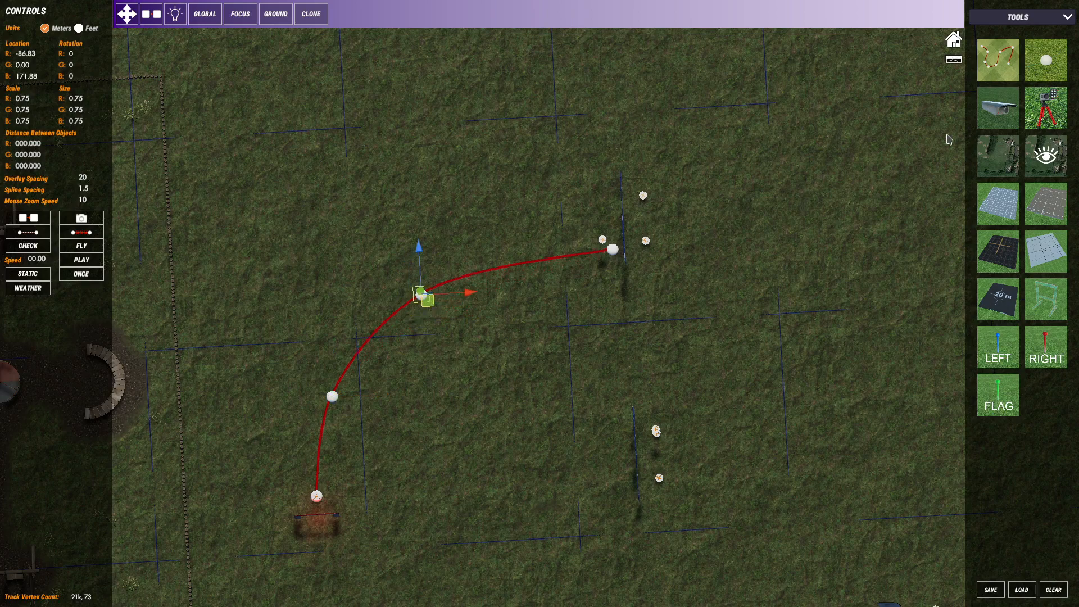
# Place small white cones along the whole reshaped spline
pyautogui.click(1054, 21)
pyautogui.click(1020, 55)
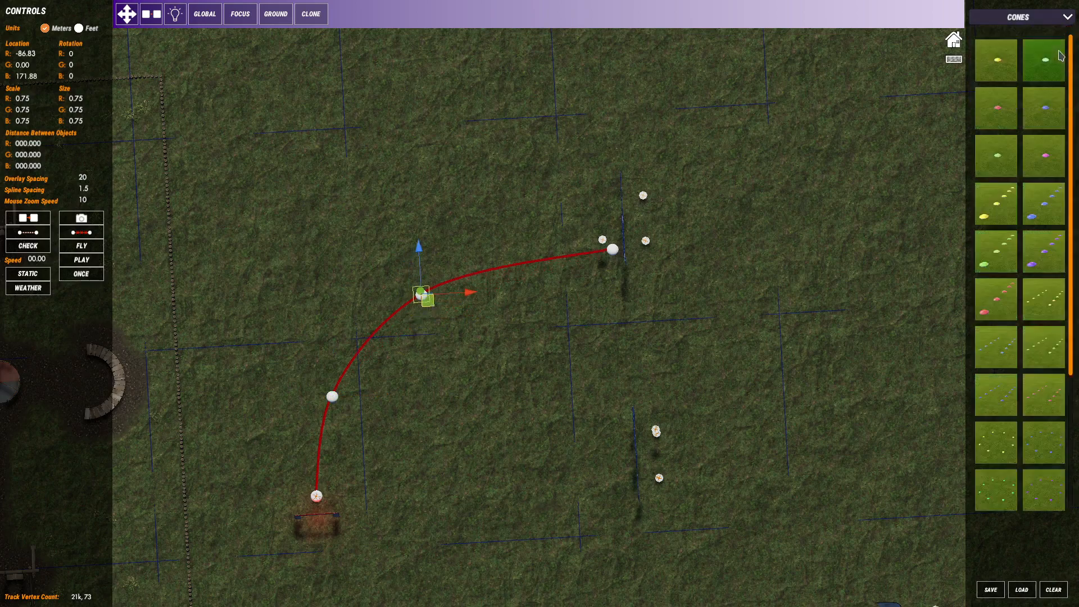
pyautogui.click(1043, 60)
pyautogui.click(518, 271)
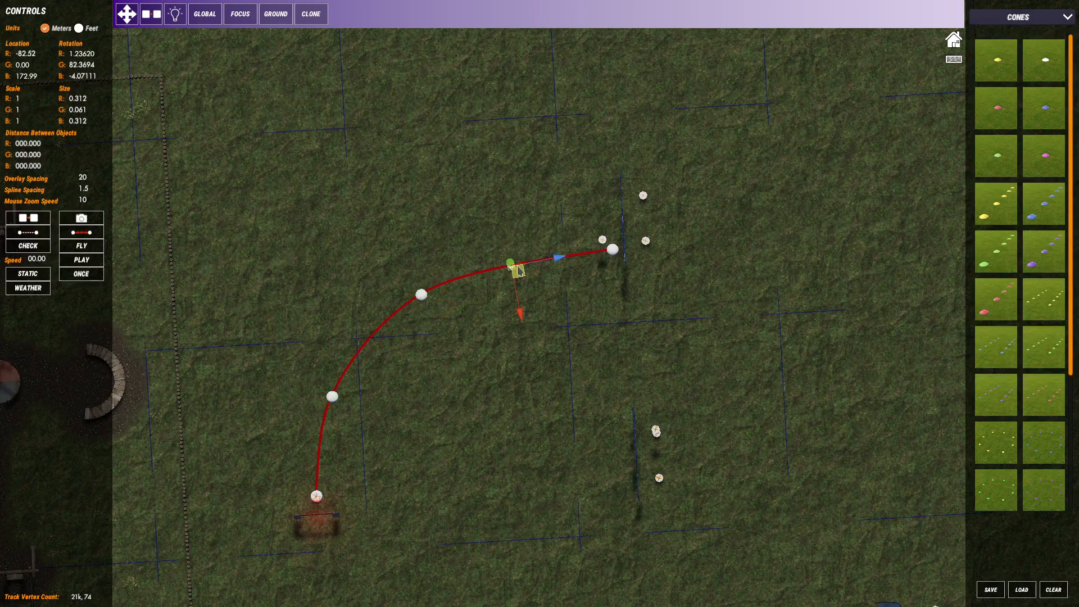
pyautogui.click(550, 275)
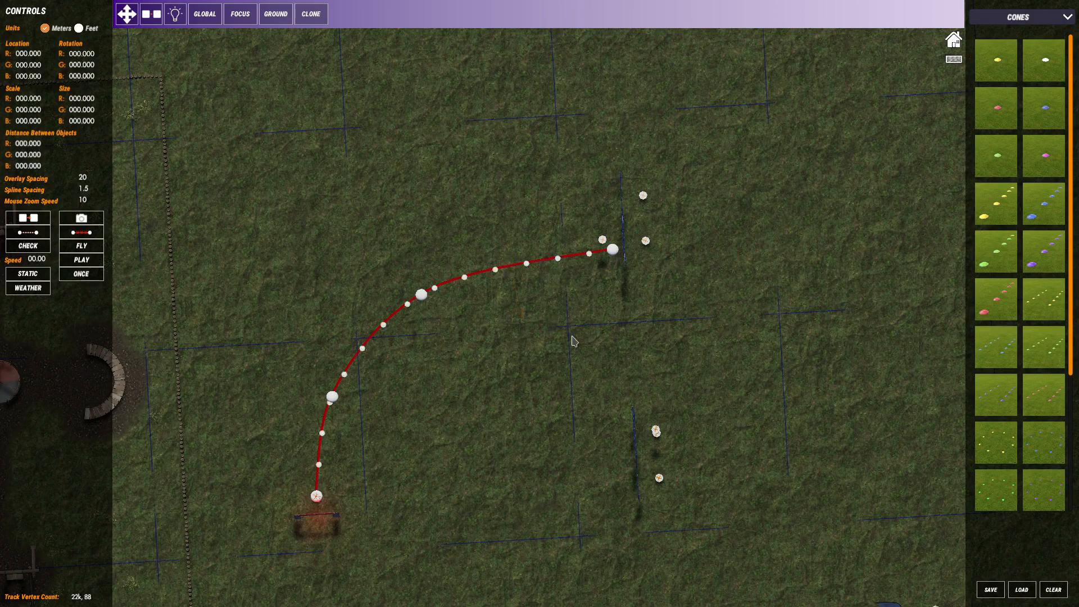
# Check the row of cones and the next gate in perspective without the spline, then return to the flat top view
pyautogui.press('Escape')
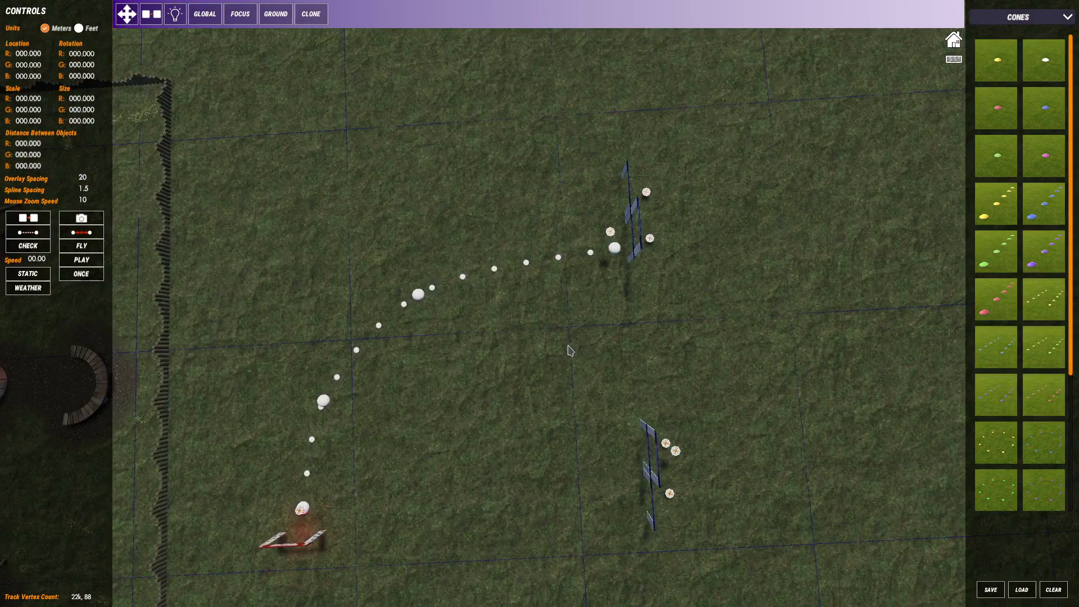
pyautogui.click(568, 315)
pyautogui.moveTo(582, 321); pyautogui.dragTo(467, 322, button='middle')
pyautogui.moveTo(577, 251); pyautogui.dragTo(512, 320, button='middle')
pyautogui.moveTo(574, 295); pyautogui.dragTo(513, 310, button='middle')
pyautogui.moveTo(619, 275); pyautogui.dragTo(612, 310, button='middle')
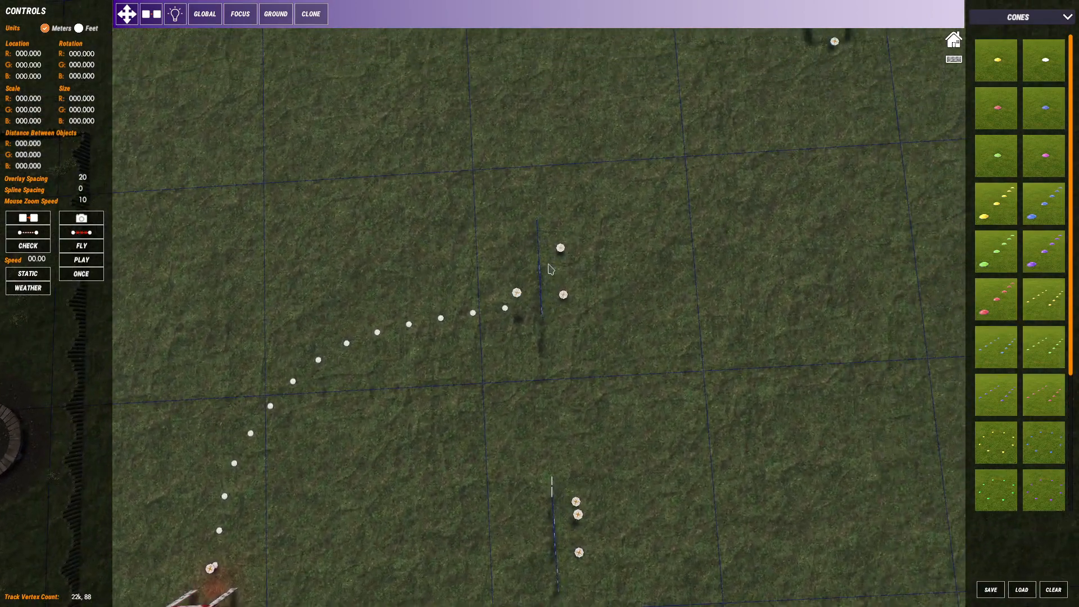
pyautogui.moveTo(549, 267); pyautogui.dragTo(541, 344, button='middle')
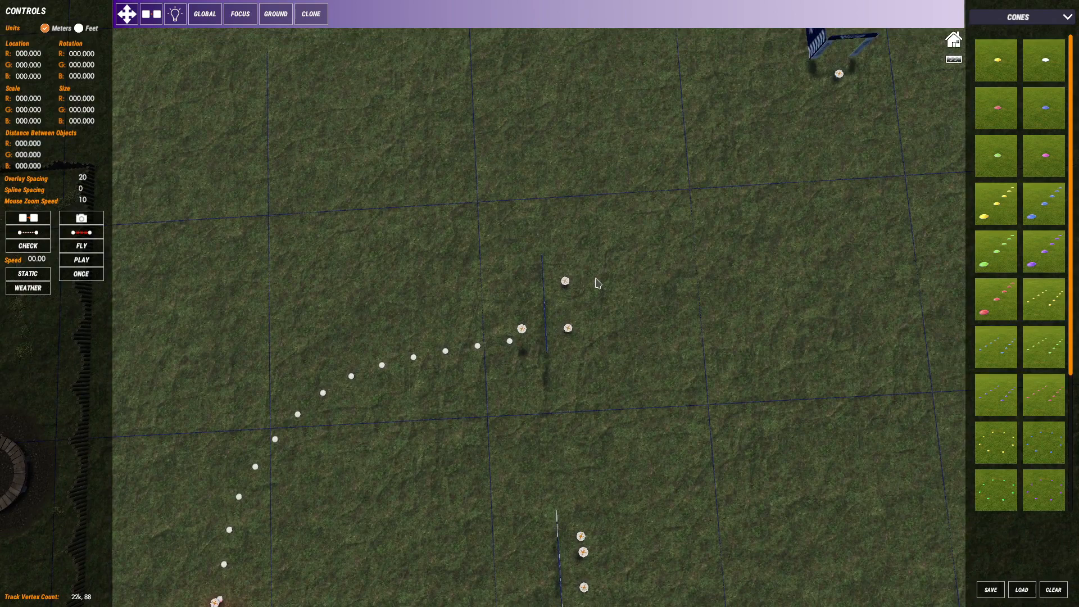
pyautogui.click(1023, 20)
pyautogui.click(674, 309)
pyautogui.press('o')
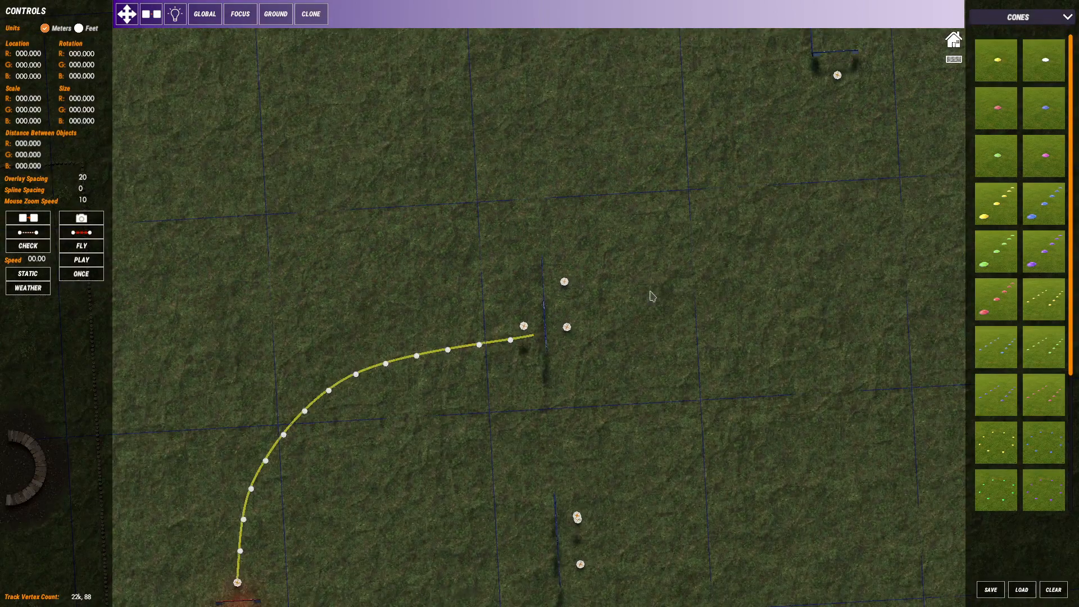
# Draw a six-point spline from the far side of the tower gate, looping around its upper end and back to the gate's near side
pyautogui.click(1056, 18)
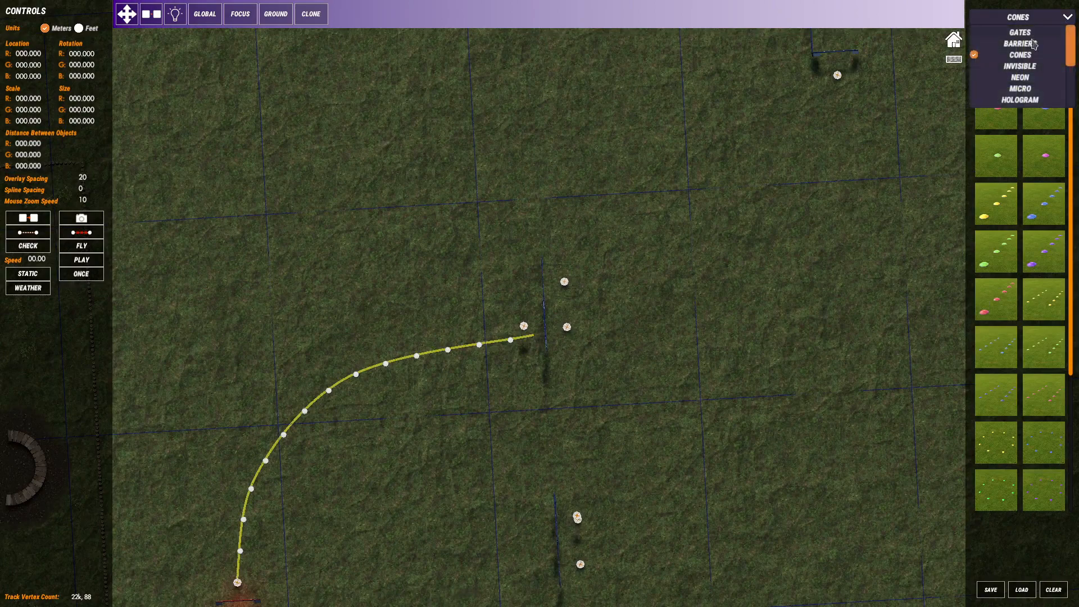
pyautogui.scroll(-3, 1024, 87)
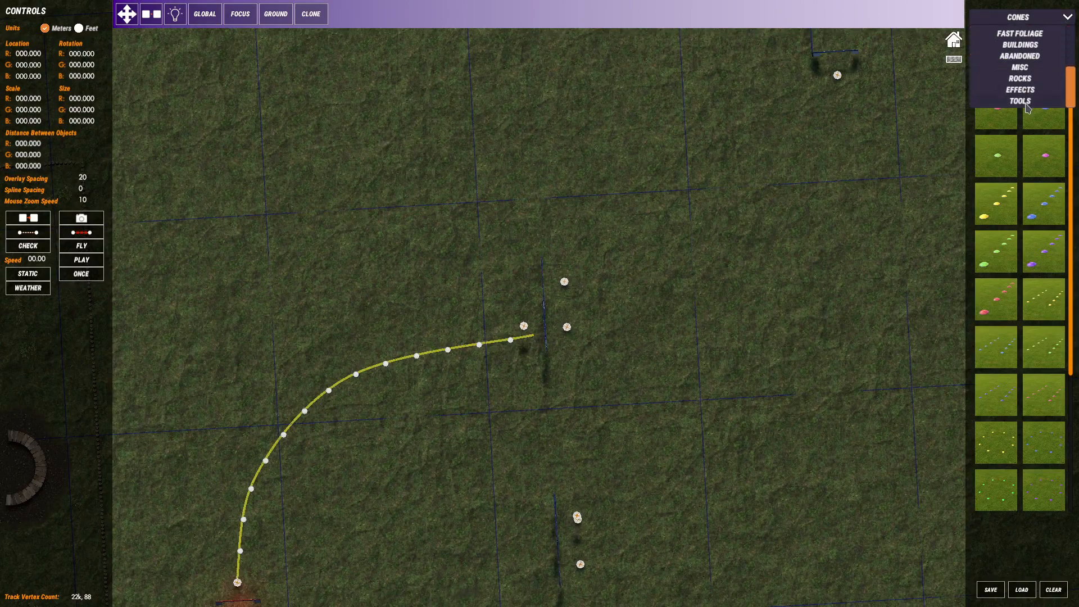
pyautogui.click(1025, 103)
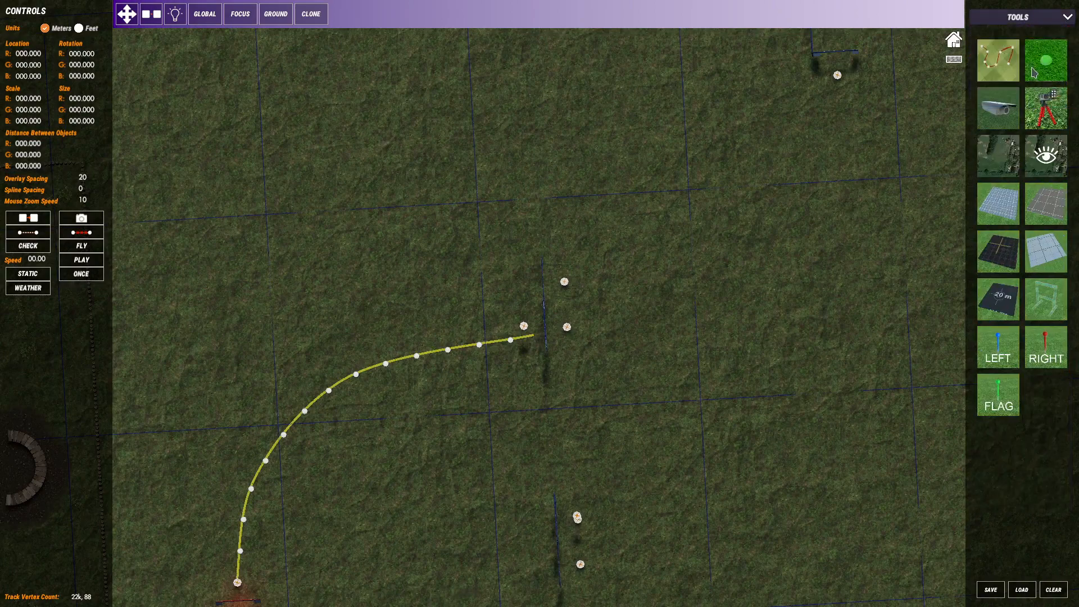
pyautogui.click(578, 331)
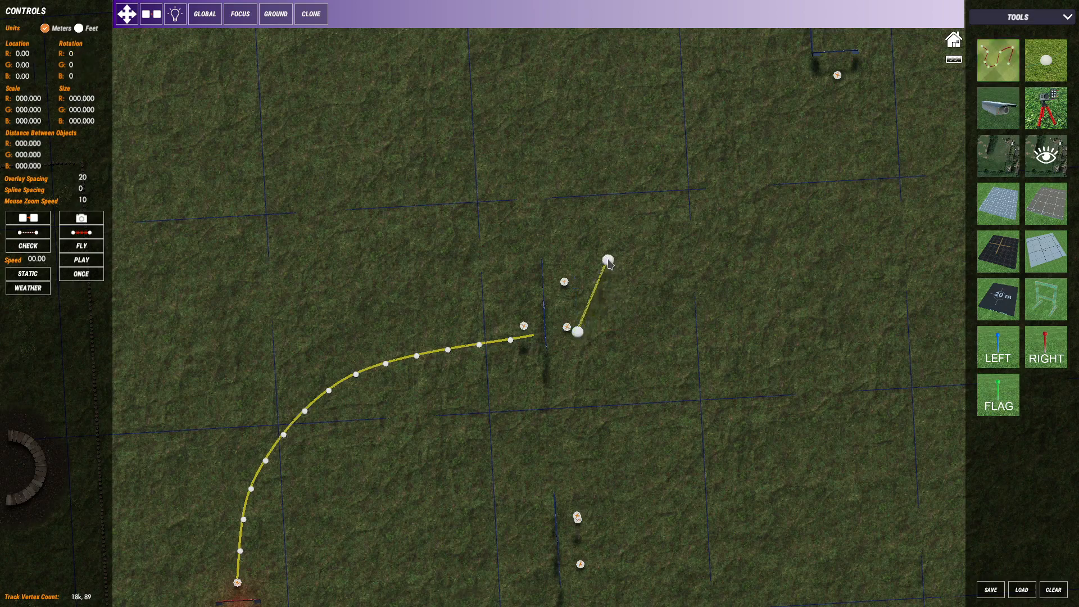
pyautogui.click(607, 258)
pyautogui.click(536, 210)
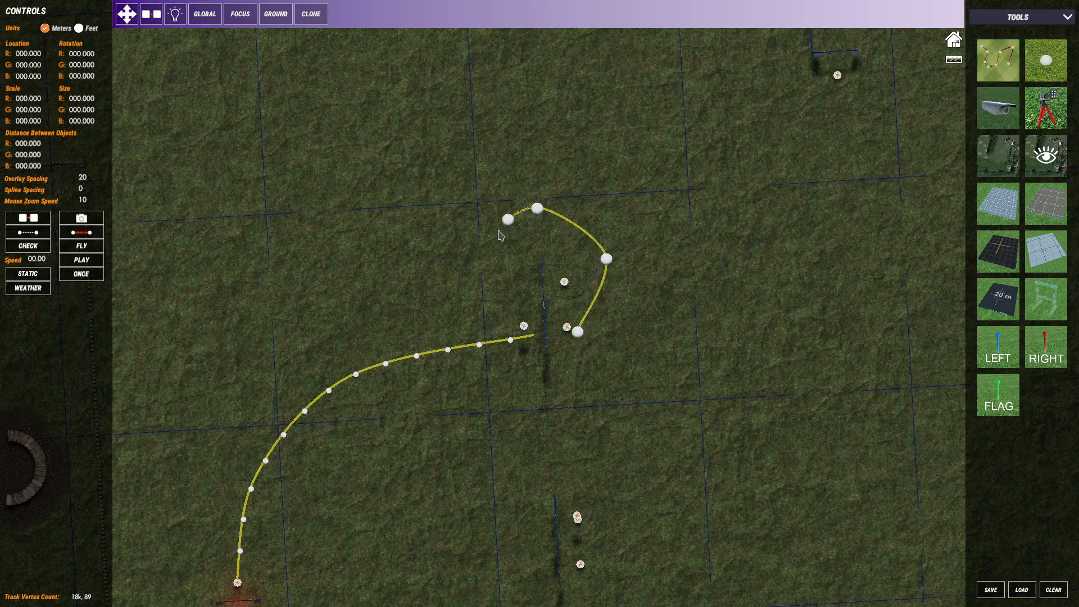
pyautogui.click(487, 252)
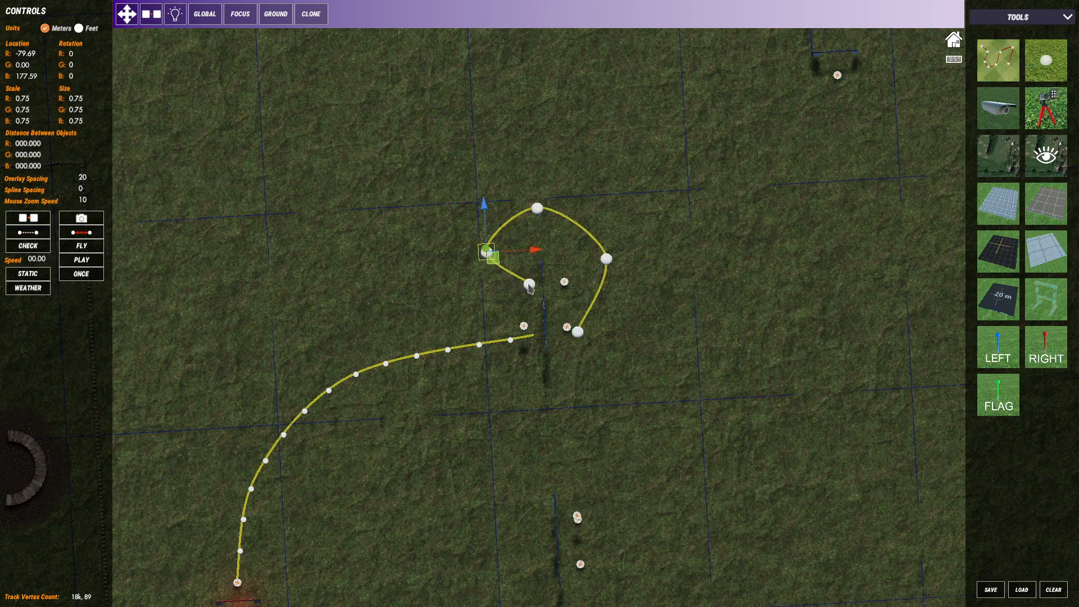
pyautogui.click(508, 283)
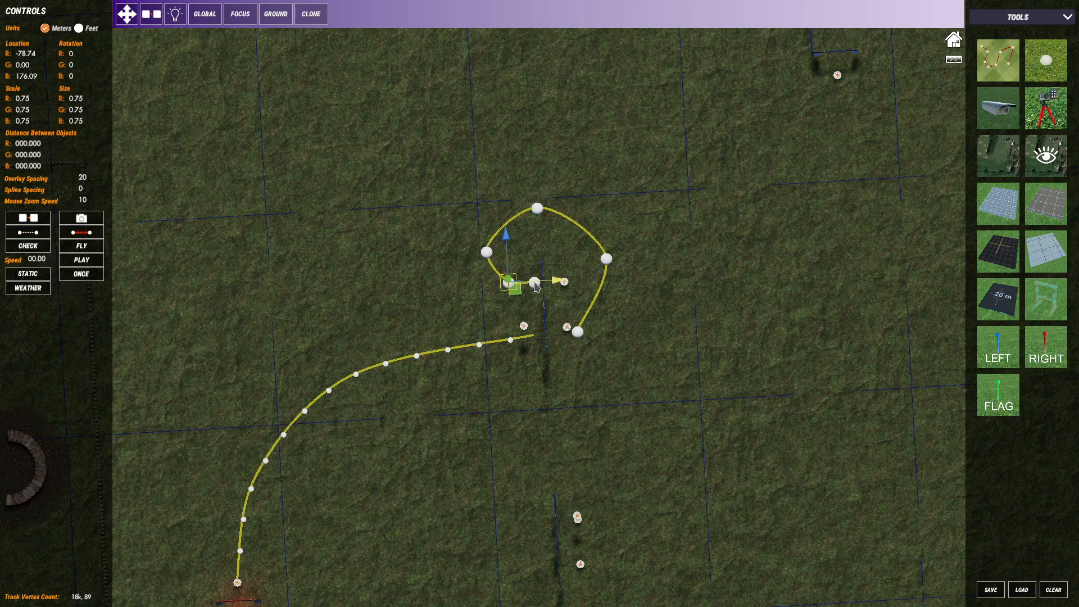
pyautogui.rightClick(548, 241)
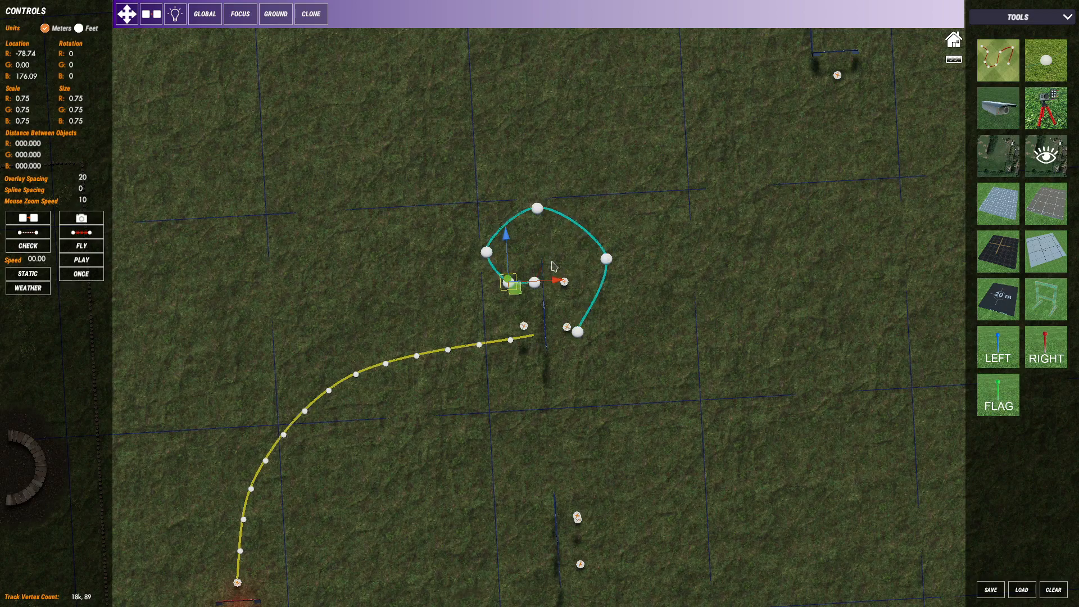
# Pull the loop spline's top point slightly inward and move its outer side point to about R -73.96, B 176.86
pyautogui.click(540, 212)
pyautogui.moveTo(541, 220)
pyautogui.mouseDown()
pyautogui.moveTo(531, 228)
pyautogui.moveTo(541, 229)
pyautogui.mouseUp()
pyautogui.click(611, 258)
pyautogui.click(609, 260)
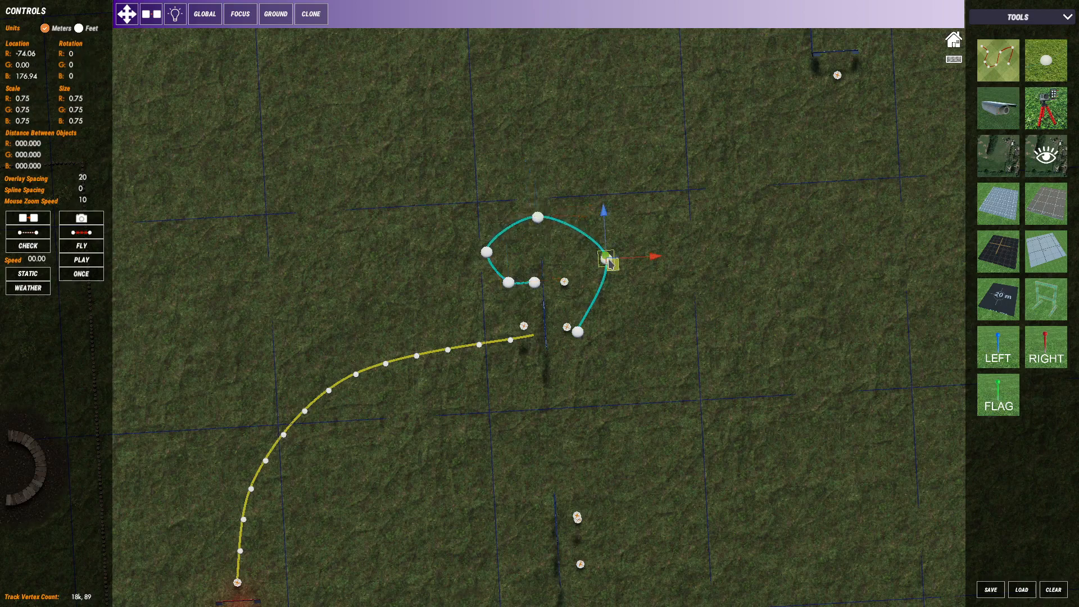
pyautogui.moveTo(617, 272); pyautogui.dragTo(619, 274)
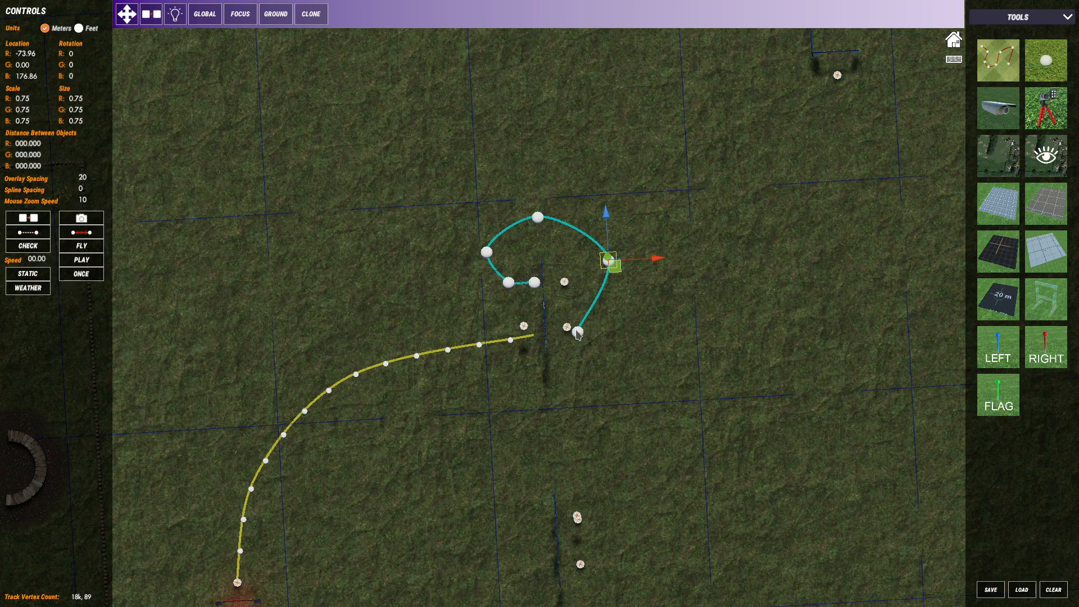
# Add a loop spline point at about R -74.43, B 173.97, nudge the point before its end, and move its start to about R -76.17, B 173.62
pyautogui.click(577, 332)
pyautogui.click(695, 300)
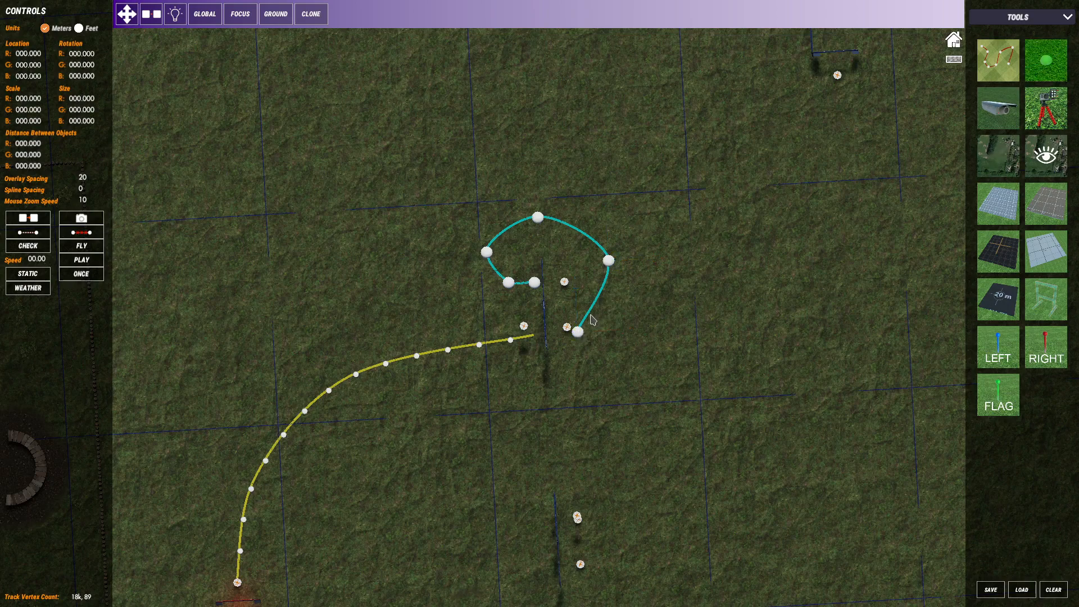
pyautogui.click(592, 318)
pyautogui.moveTo(604, 324); pyautogui.dragTo(612, 331)
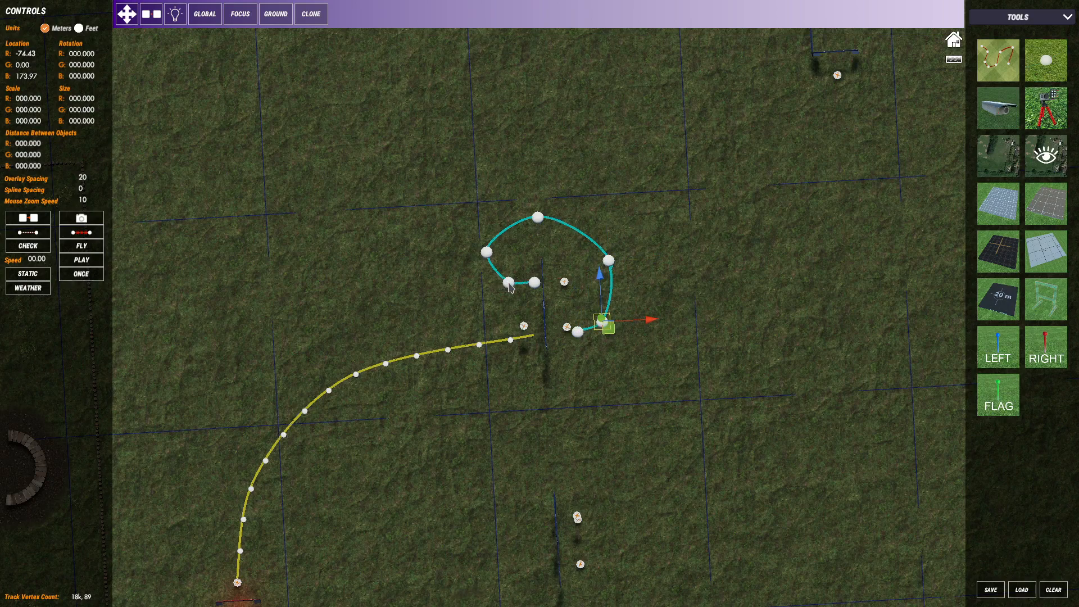
pyautogui.click(509, 284)
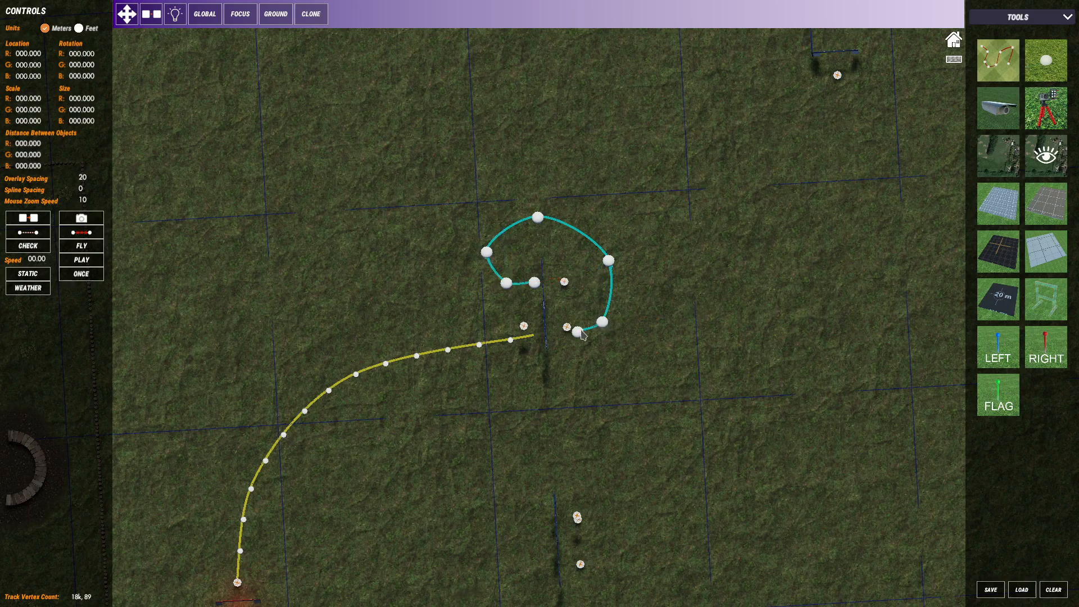
pyautogui.click(576, 332)
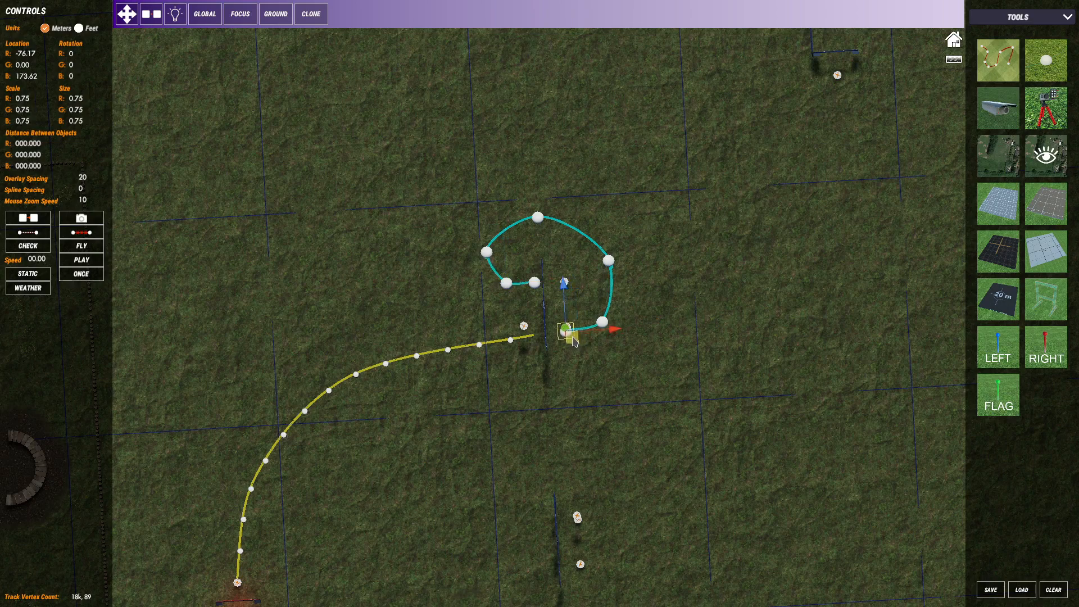
# Fill the loop spline around the tower gate with small white cones and deselect it
pyautogui.click(612, 292)
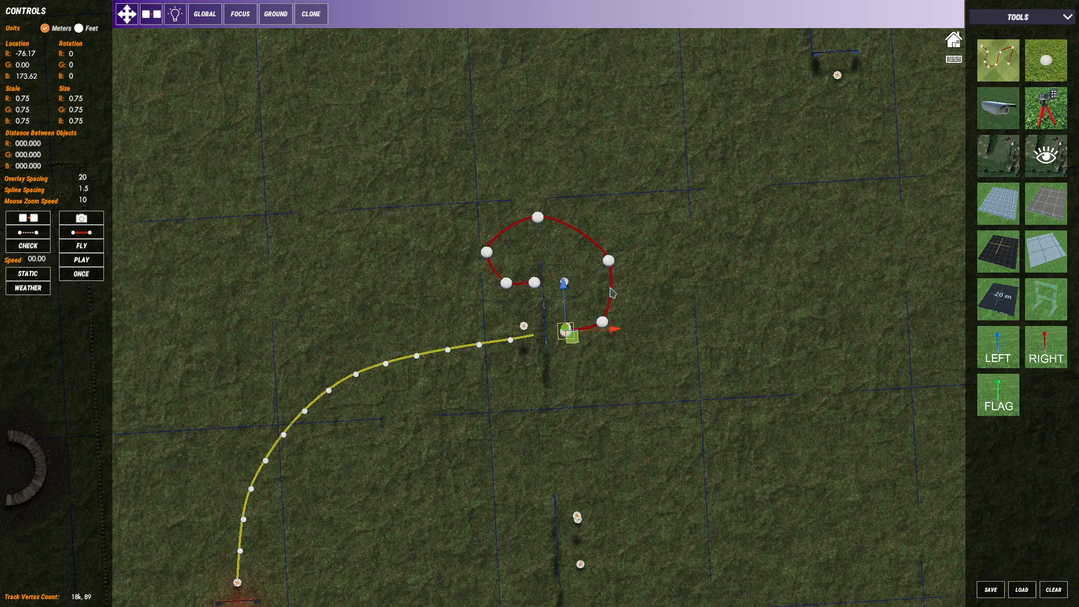
pyautogui.click(1018, 19)
pyautogui.click(1005, 64)
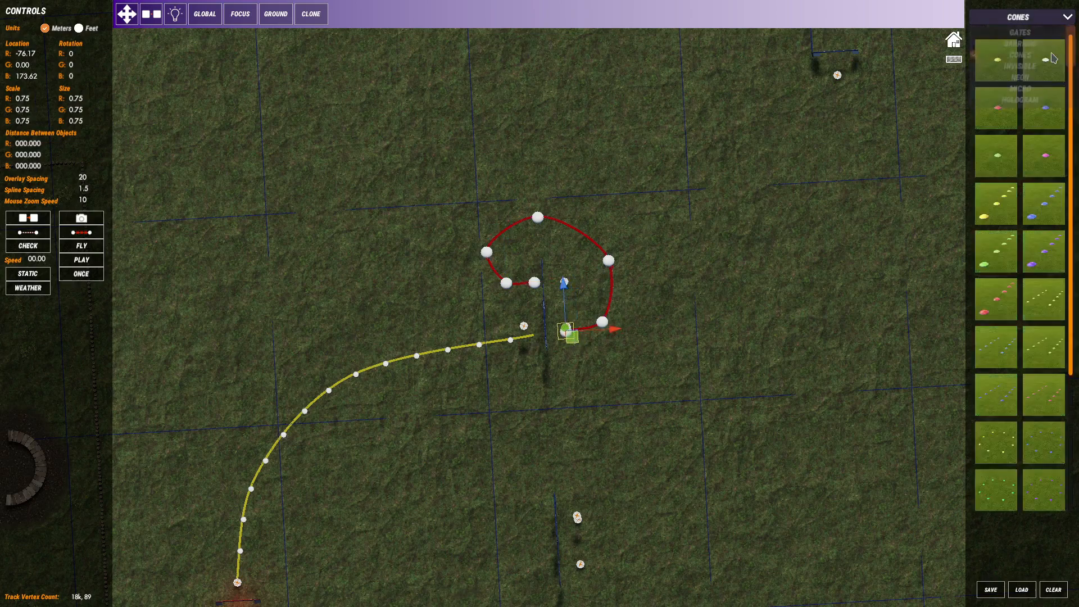
pyautogui.click(591, 246)
pyautogui.press('Delete')
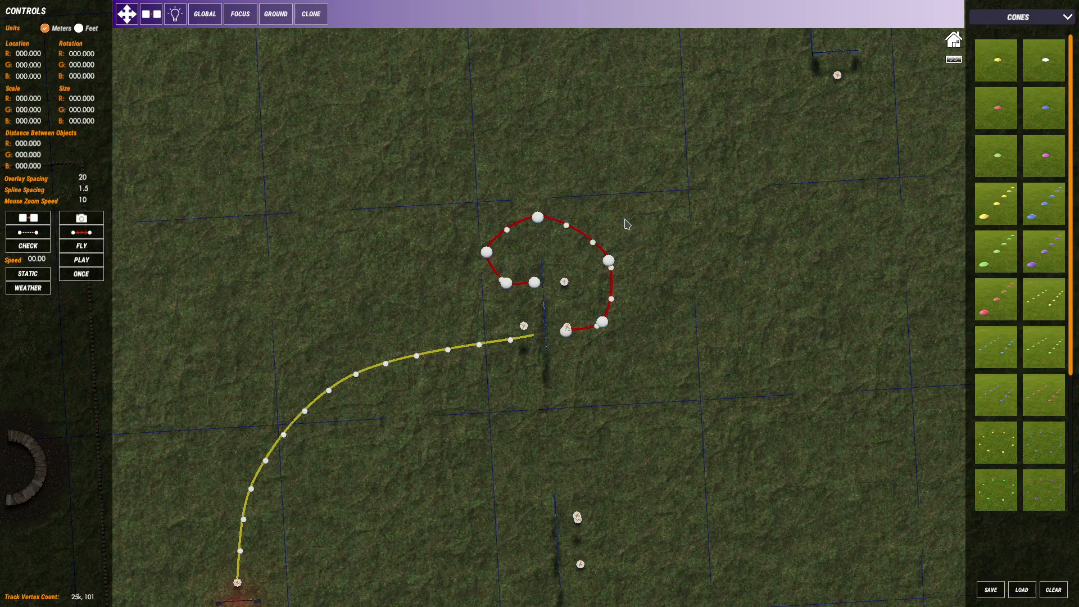
pyautogui.click(735, 274)
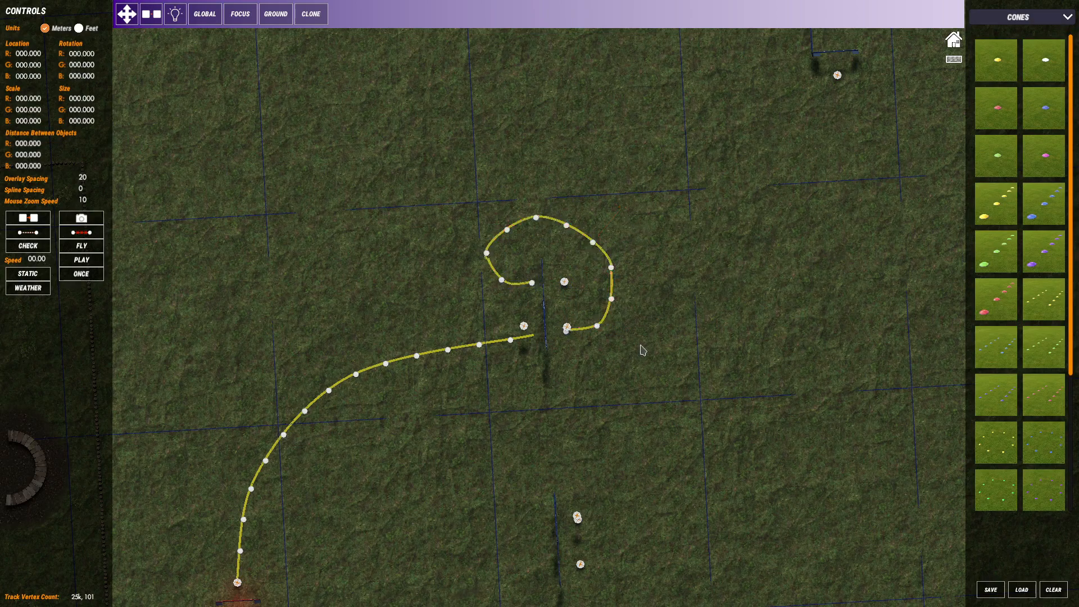
# Start a spline at the cone beside the tower gate's upper end, adding points at about R -71.67, B 176.67 and R -65.51, B 182.75
pyautogui.moveTo(652, 339); pyautogui.dragTo(630, 365, button='middle')
pyautogui.moveTo(621, 316); pyautogui.dragTo(478, 359, button='middle')
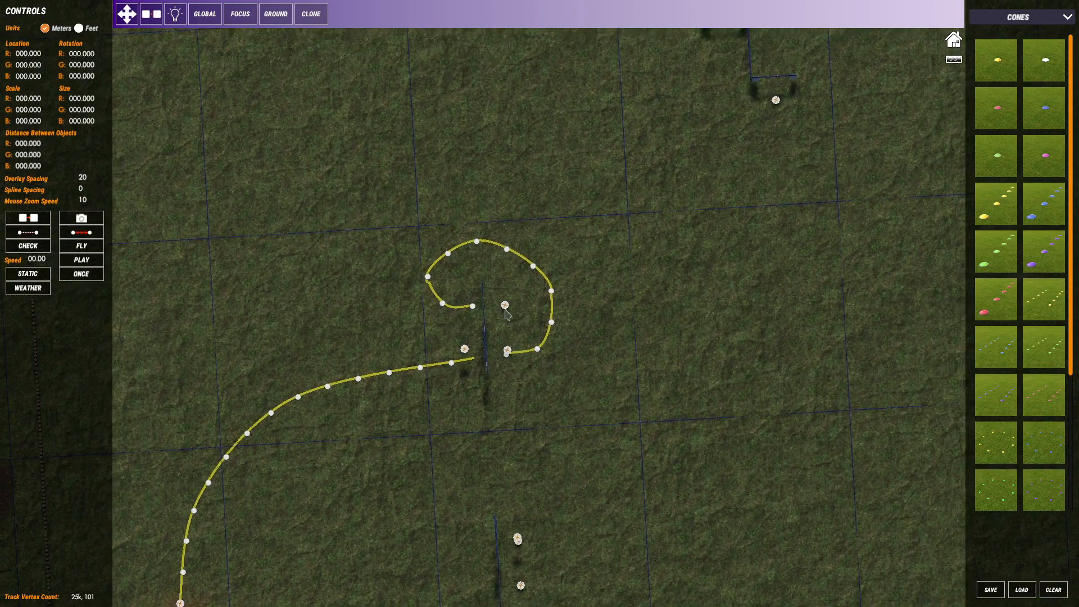
pyautogui.moveTo(520, 310); pyautogui.dragTo(663, 300, button='middle')
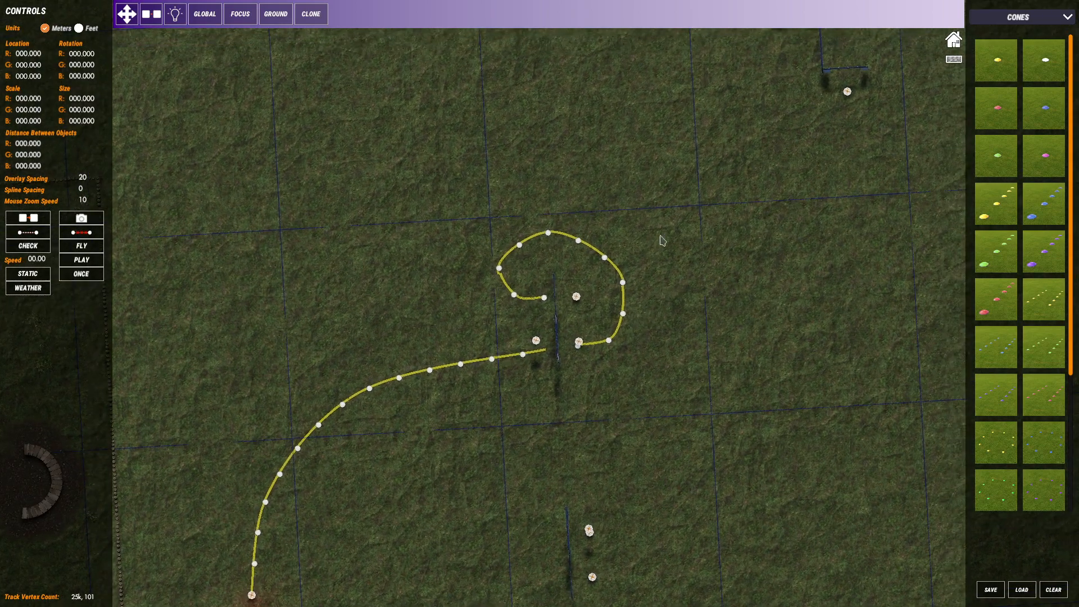
pyautogui.click(1024, 18)
pyautogui.scroll(-5, 1045, 95)
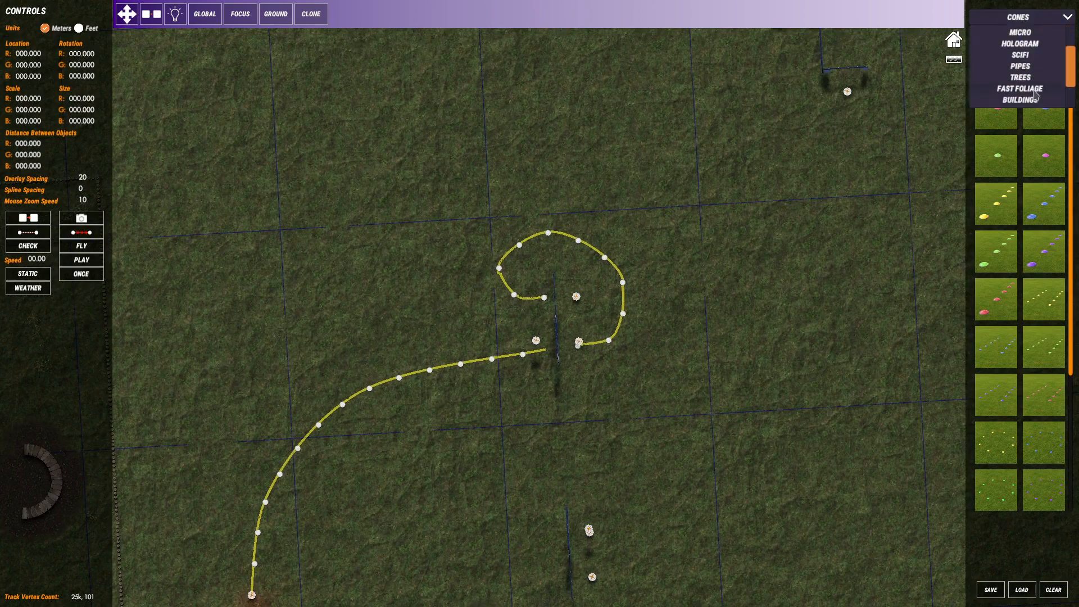
pyautogui.click(1020, 101)
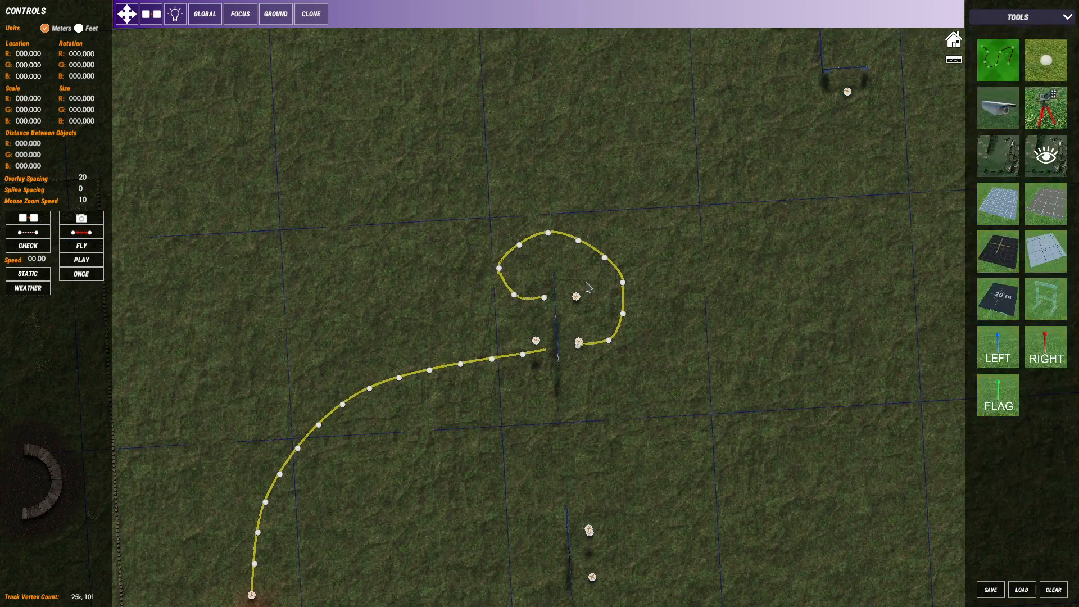
pyautogui.click(570, 301)
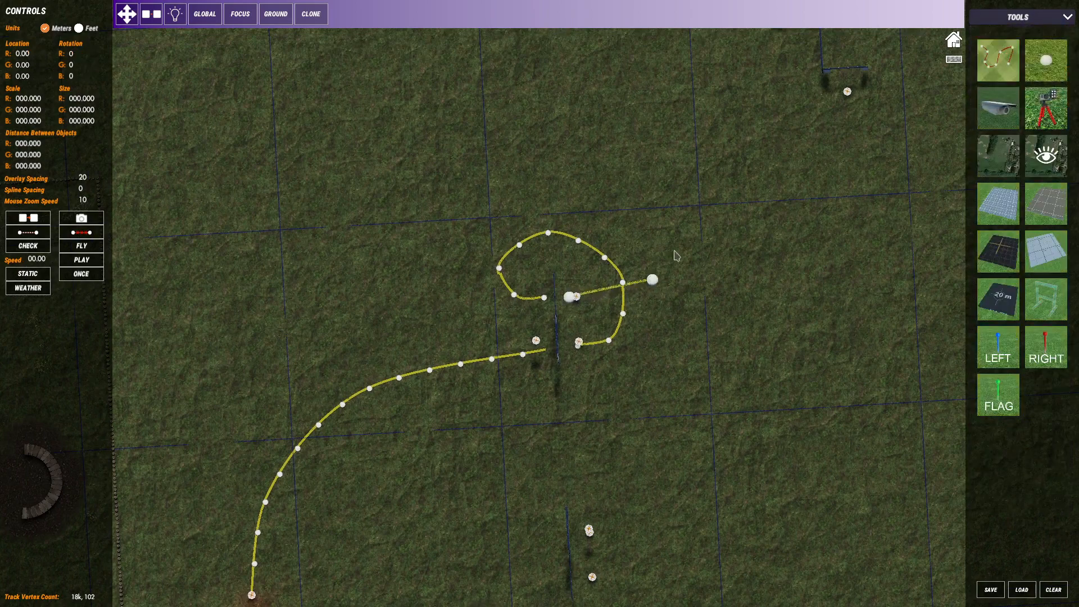
pyautogui.moveTo(732, 205); pyautogui.dragTo(713, 366, button='middle')
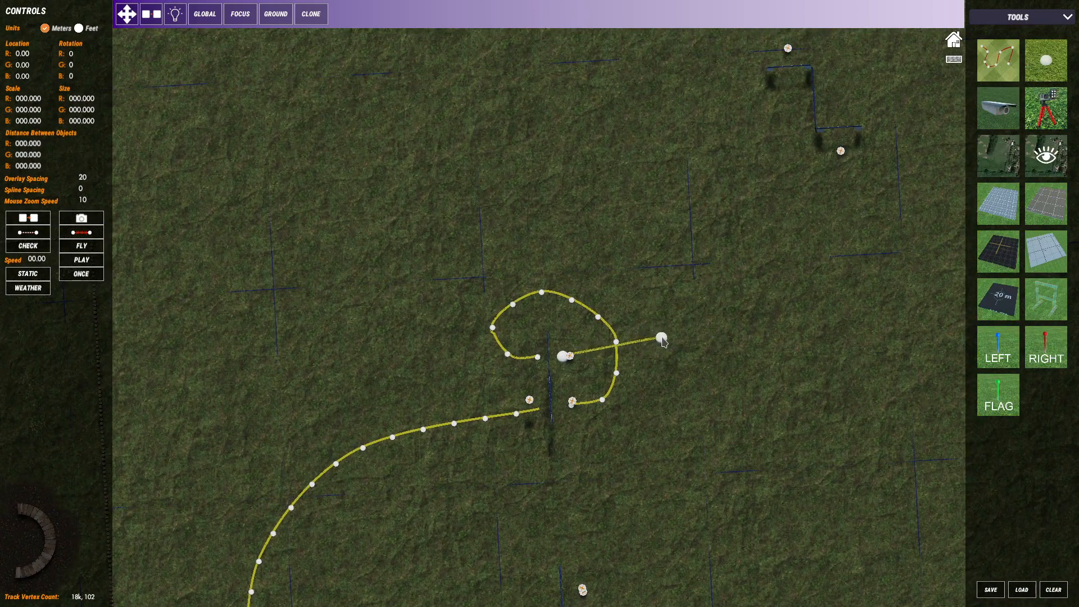
pyautogui.click(663, 340)
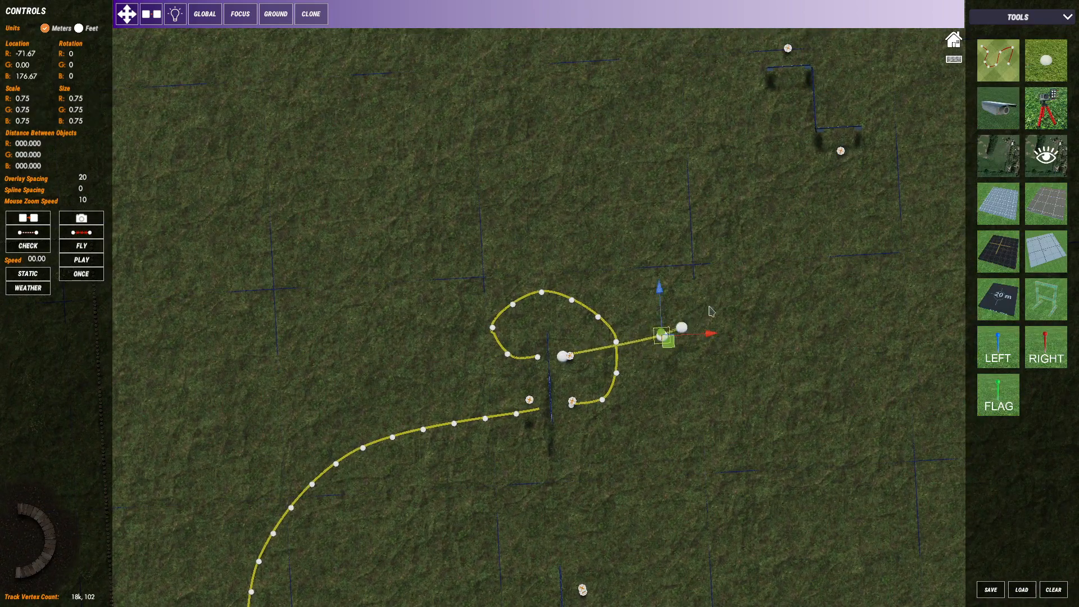
pyautogui.click(784, 204)
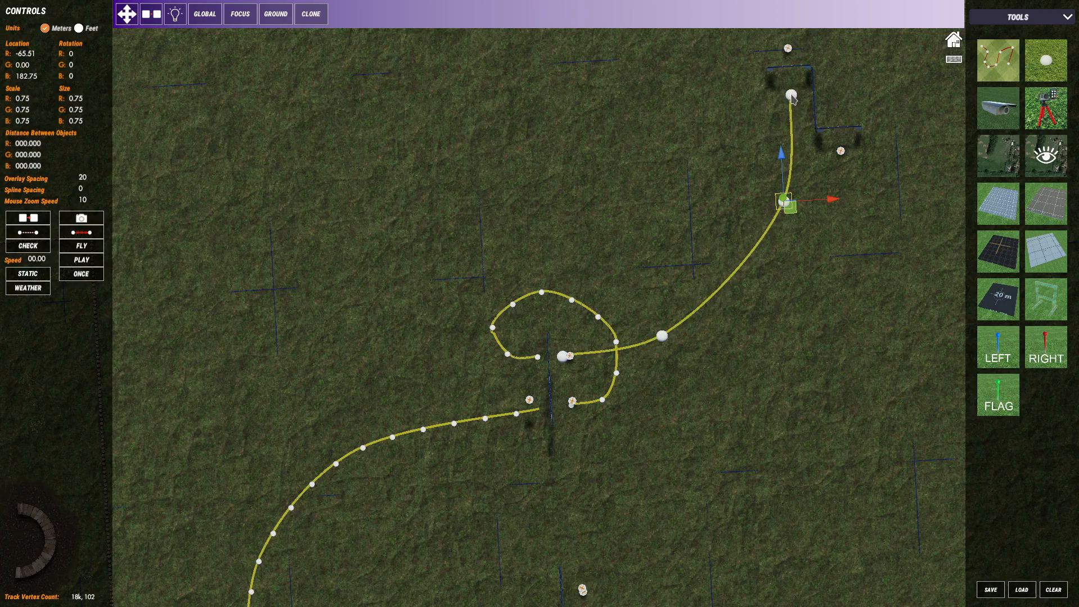
# Continue the spline past the offset double gate with points at about R -65.01, B 194.17 and R -70.97, B 199.75, at the first flag's cone
pyautogui.moveTo(790, 96); pyautogui.dragTo(813, 393, button='middle')
pyautogui.moveTo(786, 203); pyautogui.dragTo(837, 421, button='middle')
pyautogui.moveTo(781, 191); pyautogui.dragTo(854, 494, button='middle')
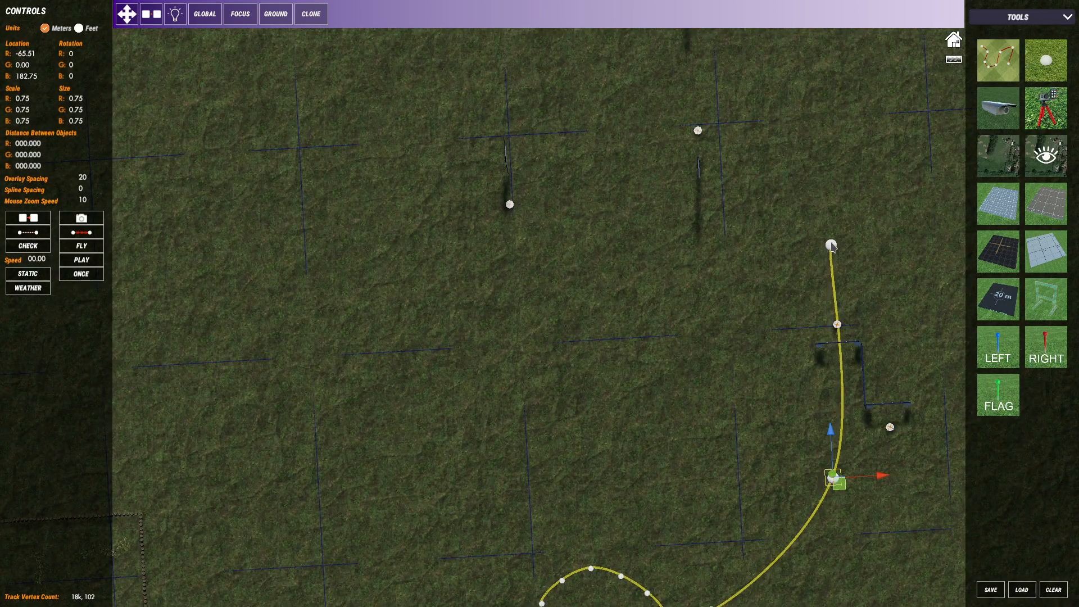
pyautogui.click(830, 241)
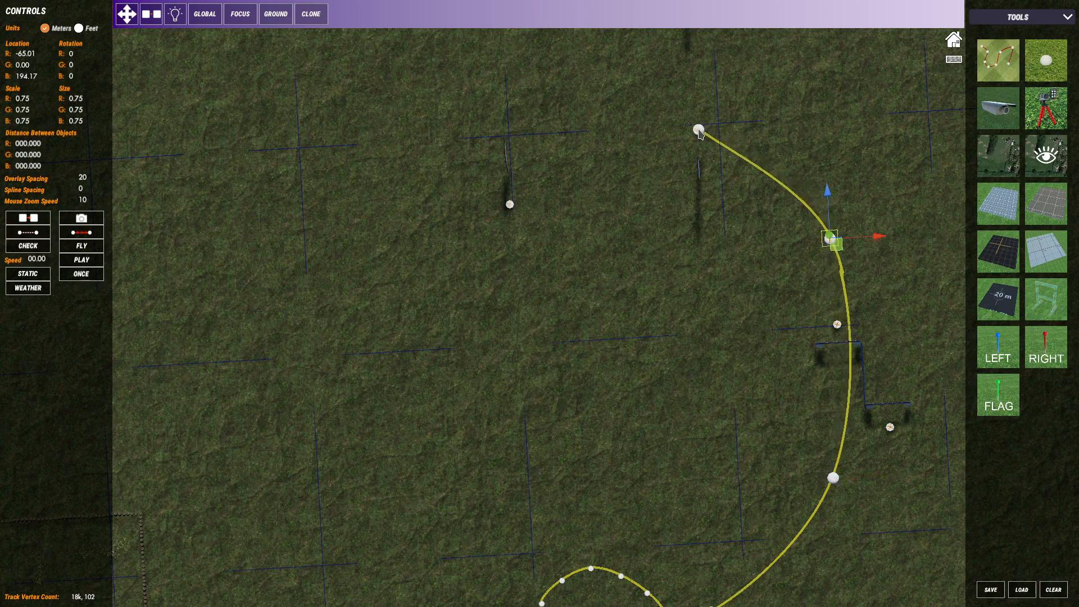
pyautogui.click(698, 131)
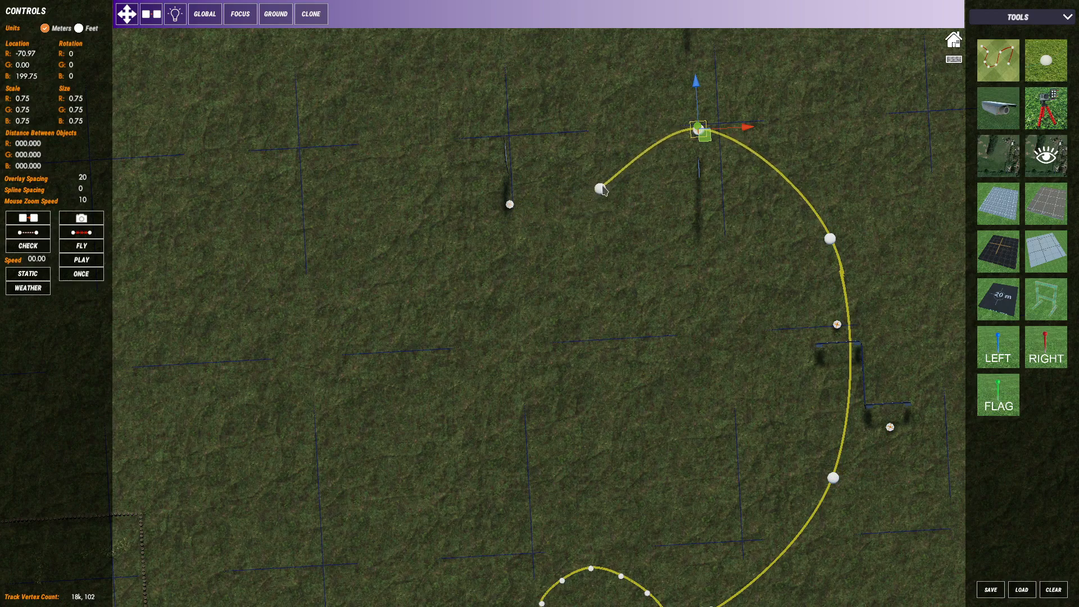
# Curve the spline around the flags with points at about R -75.48, B 197.72; R -80.12, B 196.71; R -83.26, B 200.55; R -79.06, B 206.21; and R -71.02, B 208.86
pyautogui.click(606, 177)
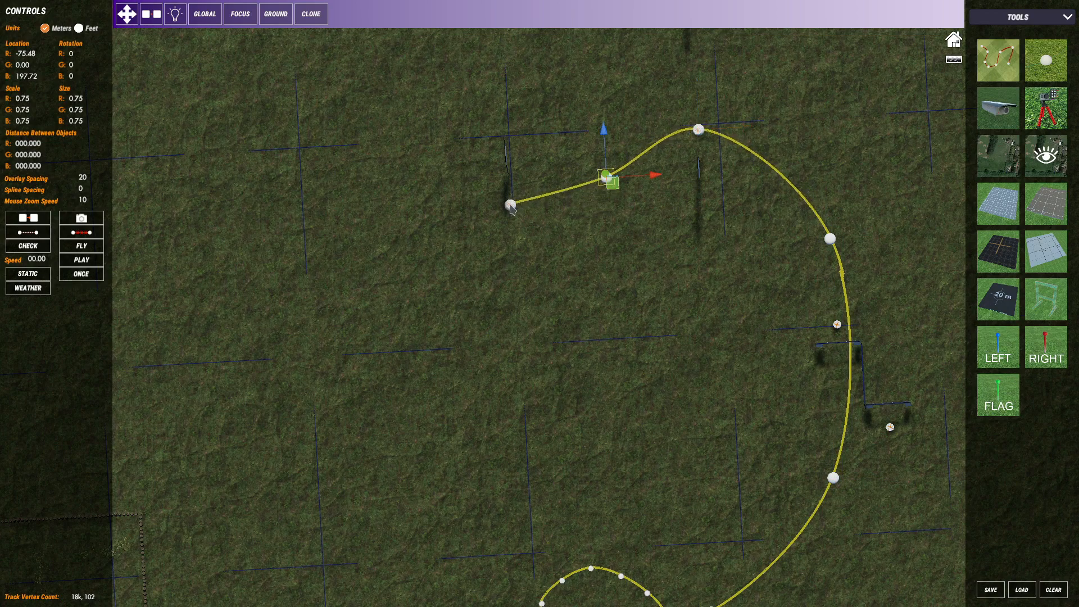
pyautogui.click(511, 207)
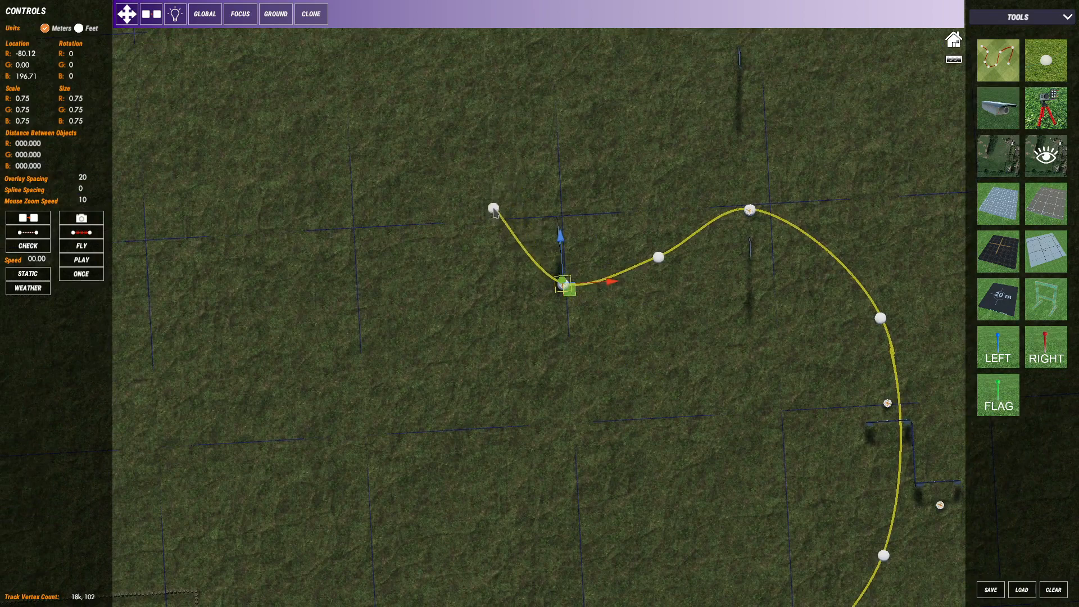
pyautogui.click(493, 209)
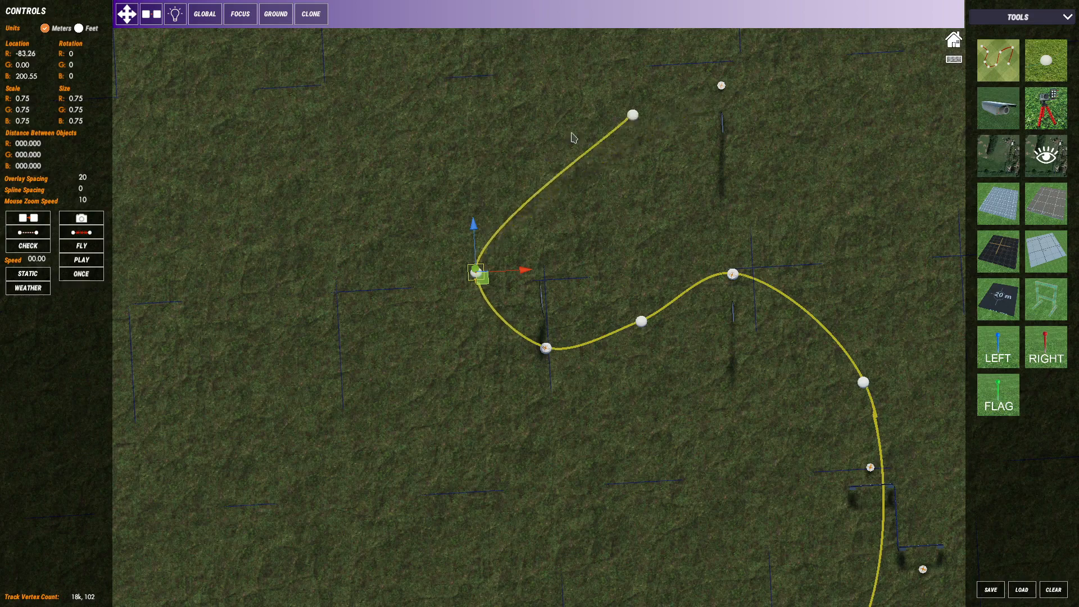
pyautogui.click(556, 149)
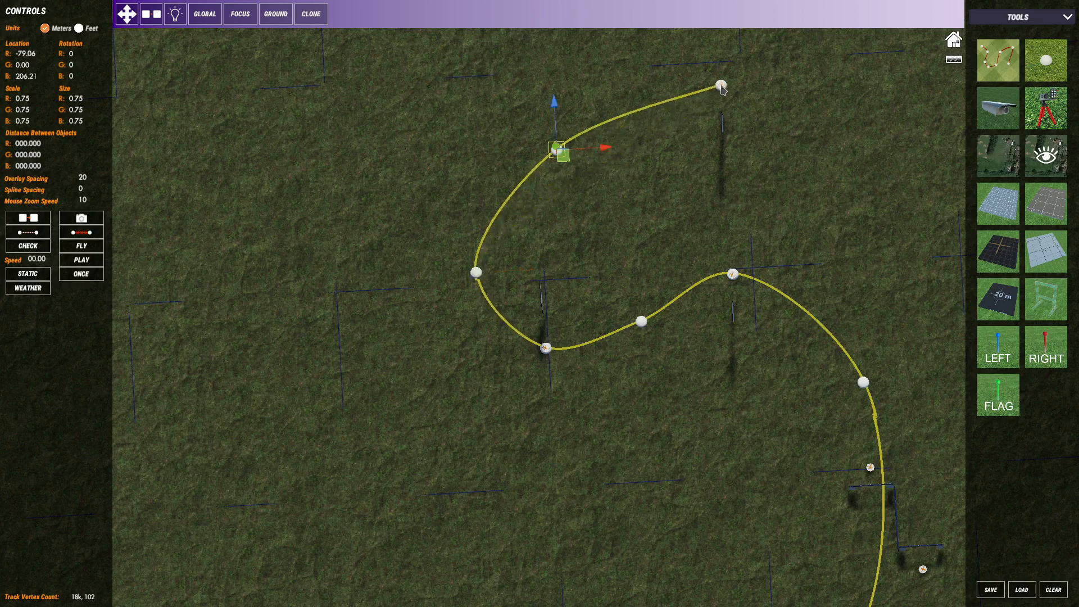
pyautogui.click(721, 87)
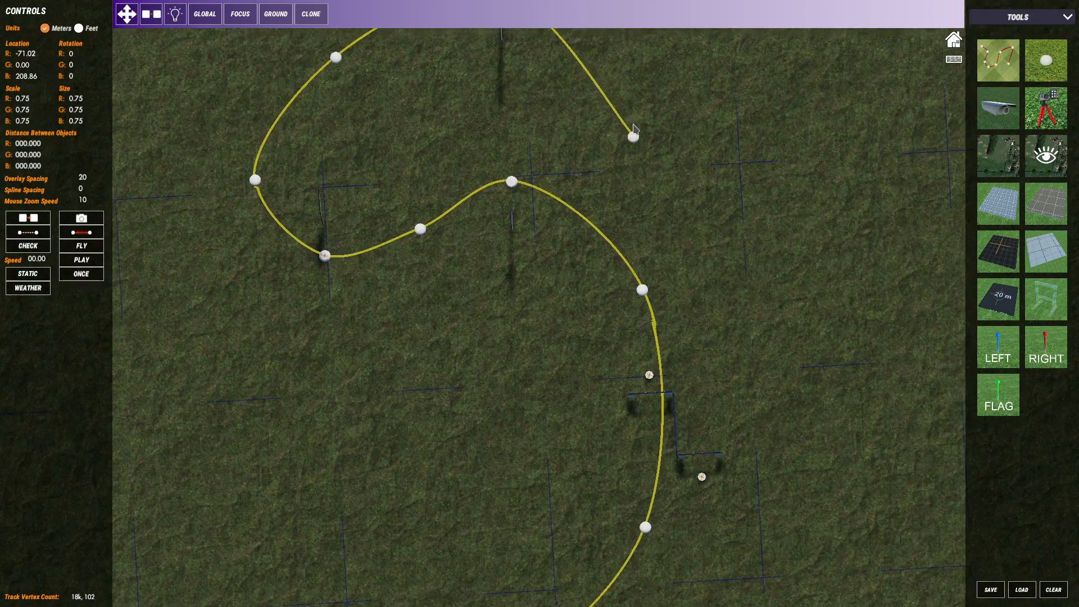
# Bring the spline back with a point at about R -62.85, B 201.06 and one just past the offset gate's lower cone
pyautogui.moveTo(633, 125); pyautogui.dragTo(633, 121, button='middle')
pyautogui.moveTo(695, 154); pyautogui.dragTo(703, 321, button='middle')
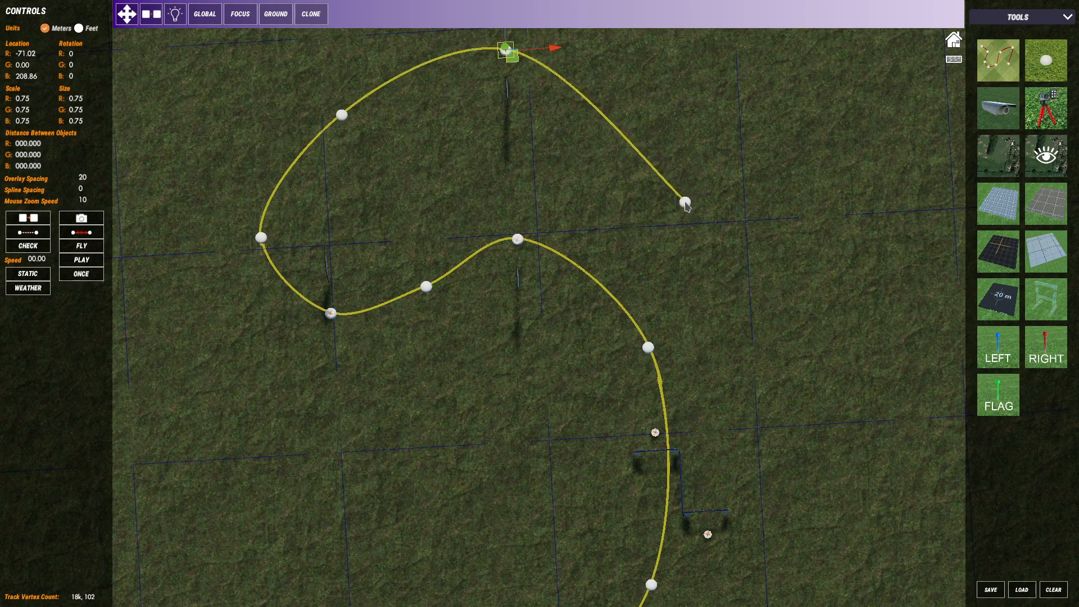
pyautogui.click(685, 203)
pyautogui.moveTo(719, 477); pyautogui.dragTo(801, 67, button='middle')
pyautogui.moveTo(763, 329); pyautogui.dragTo(736, 250, button='middle')
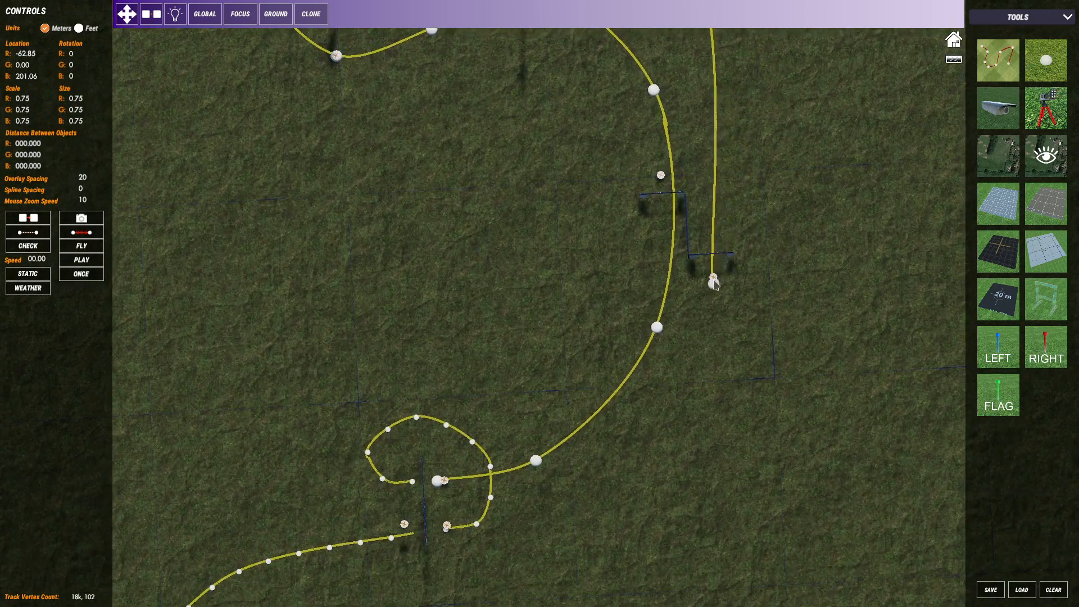
pyautogui.moveTo(715, 286); pyautogui.dragTo(729, 355, button='middle')
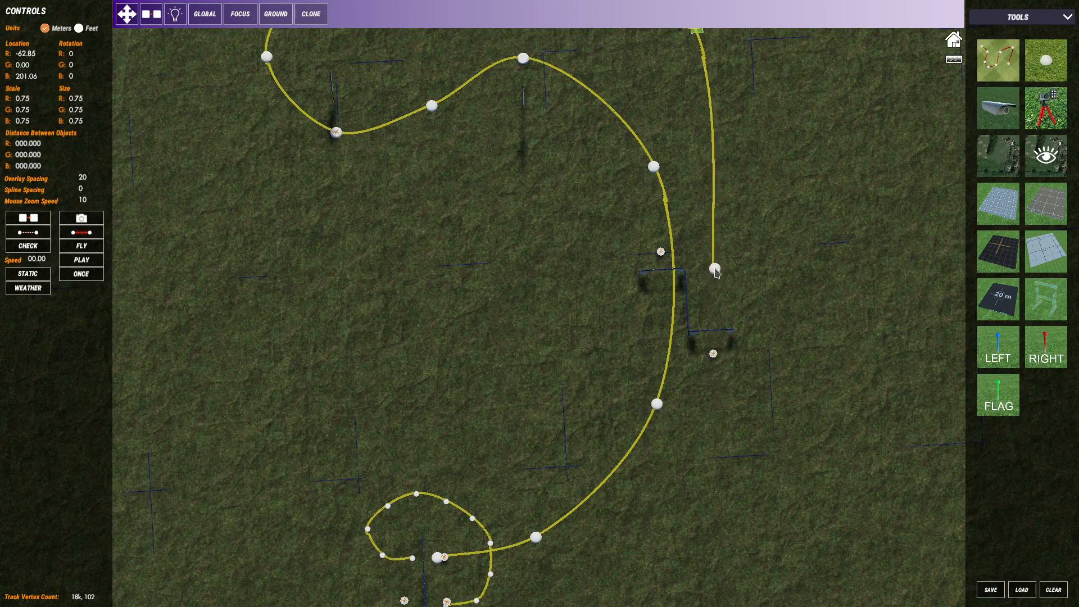
pyautogui.click(716, 375)
# Add spline points at about R -65.35, B 175.93 and R -73.11, B 173.86 near the tower gate, and finish the spline
pyautogui.moveTo(709, 508); pyautogui.dragTo(756, 187, button='middle')
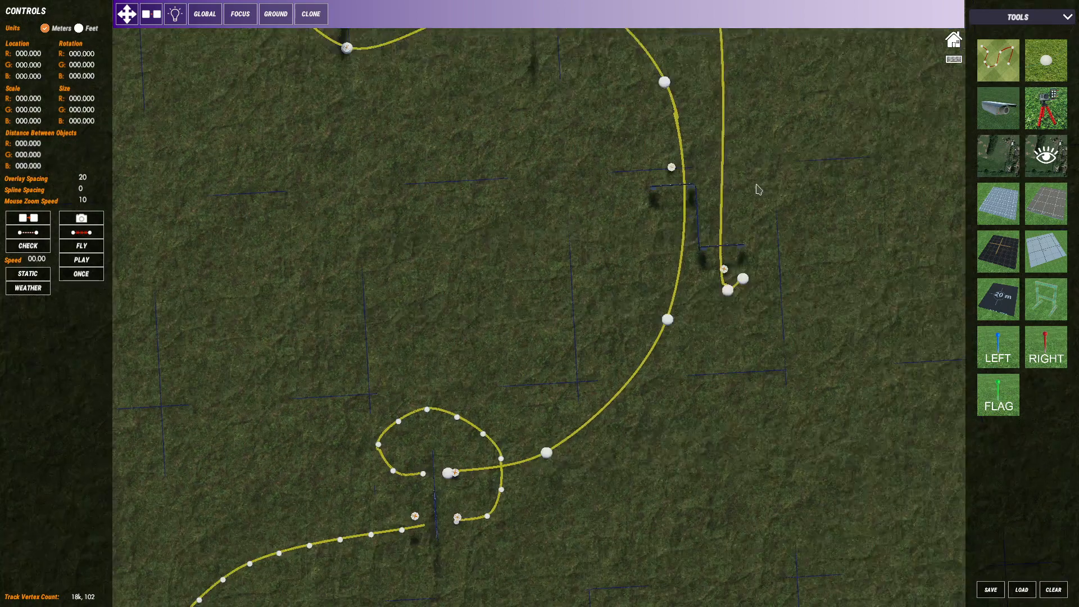
pyautogui.moveTo(669, 393); pyautogui.dragTo(729, 199, button='middle')
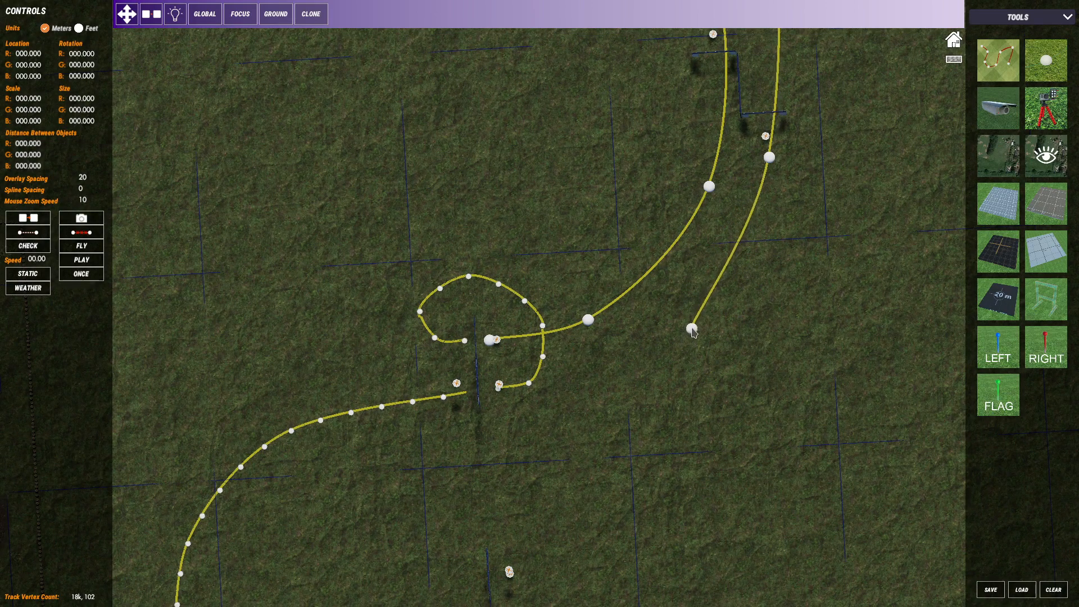
pyautogui.click(720, 325)
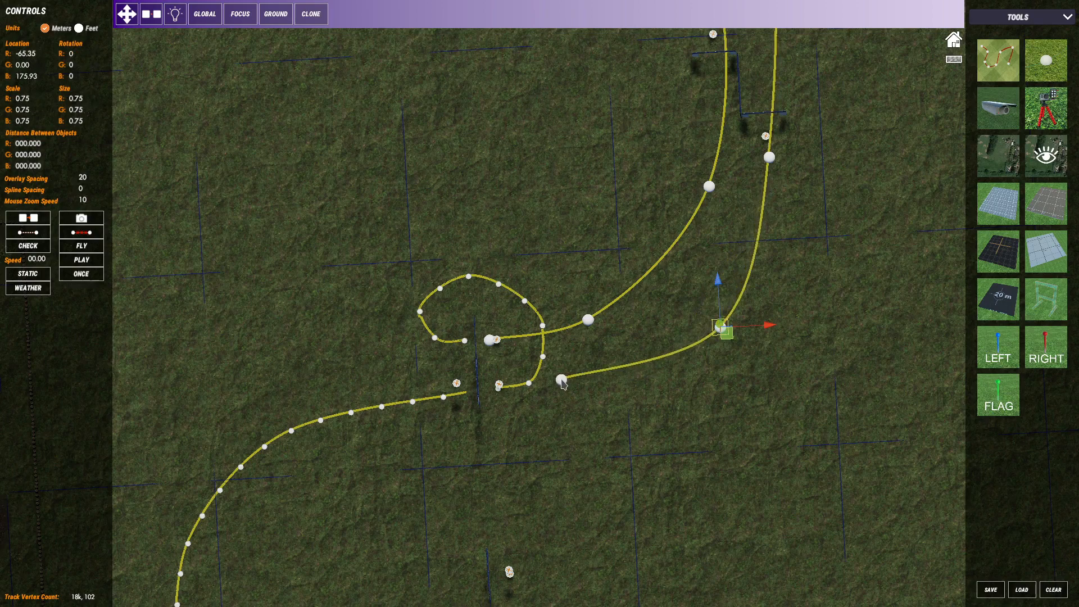
pyautogui.click(561, 381)
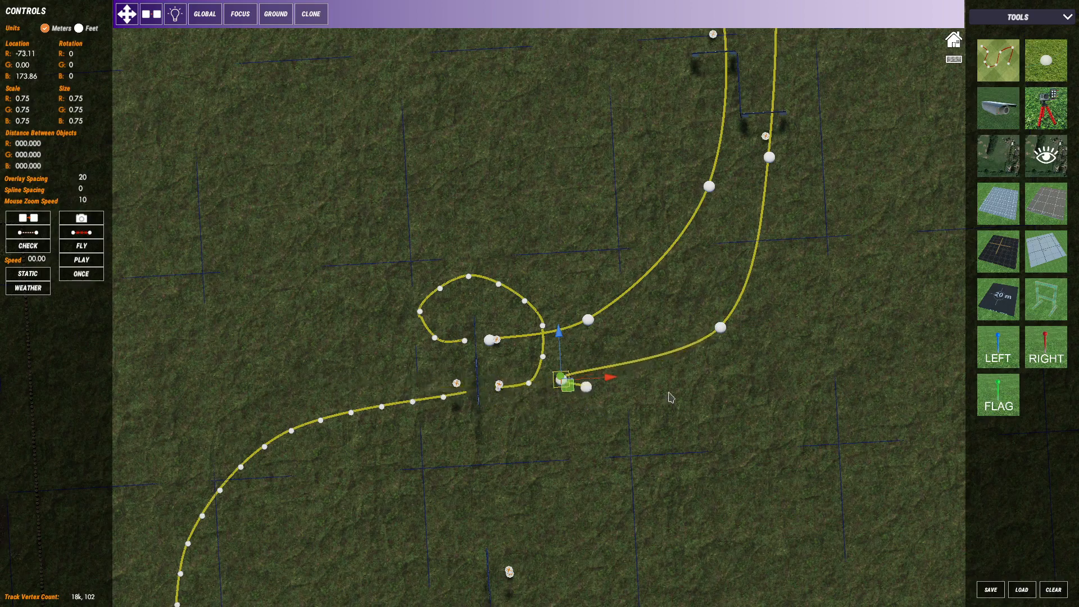
pyautogui.rightClick(737, 448)
# Pull the spline point ahead of the return pass through the offset gate slightly inward
pyautogui.moveTo(797, 310); pyautogui.dragTo(751, 453, button='middle')
pyautogui.click(677, 125)
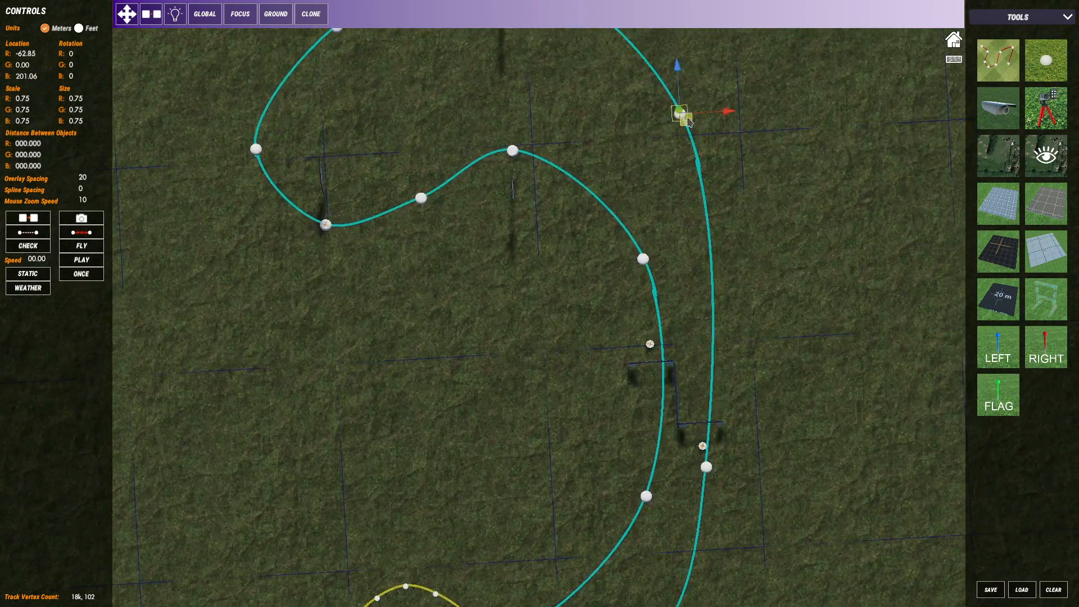
pyautogui.moveTo(677, 125); pyautogui.dragTo(666, 117)
# Add a spline point before the offset gate at about R -62.48, B 192.62, and shift the point past the gate into line with its cone
pyautogui.click(1047, 67)
pyautogui.click(696, 221)
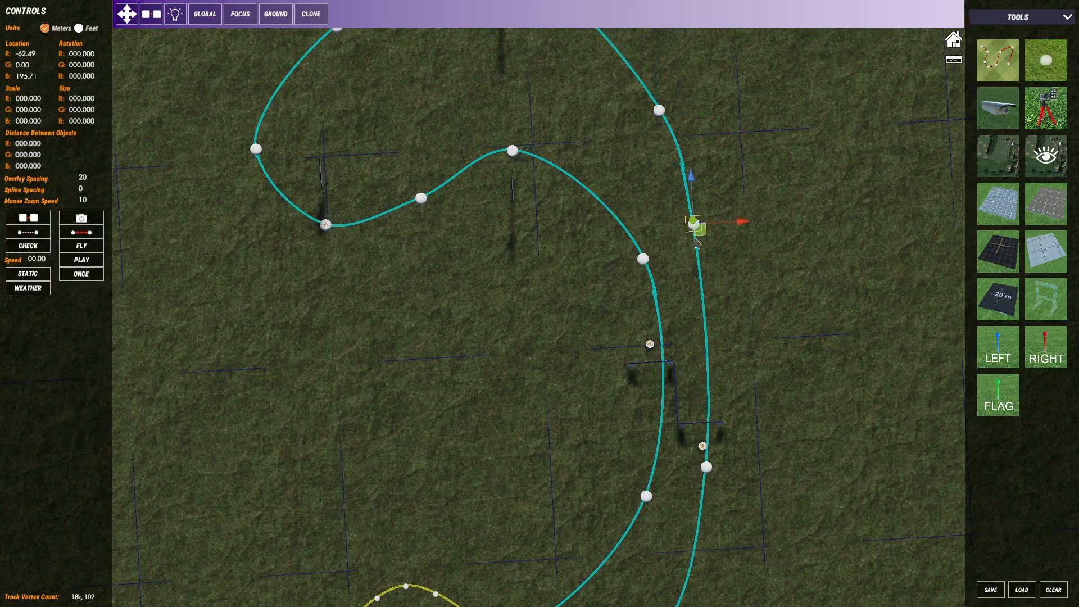
pyautogui.moveTo(695, 225); pyautogui.dragTo(706, 300)
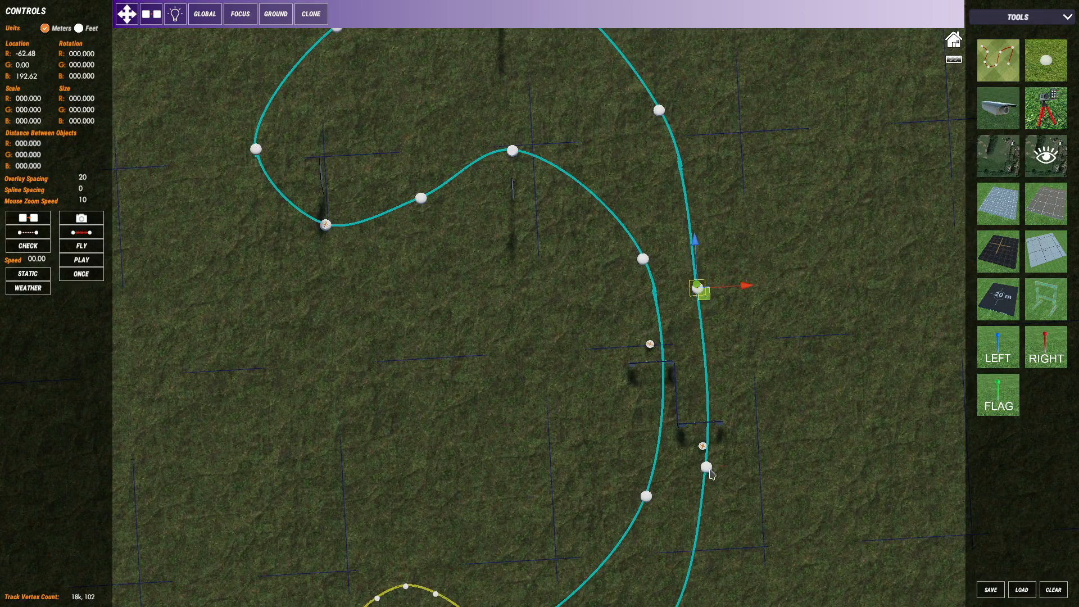
pyautogui.moveTo(707, 468); pyautogui.dragTo(708, 484)
pyautogui.click(791, 340)
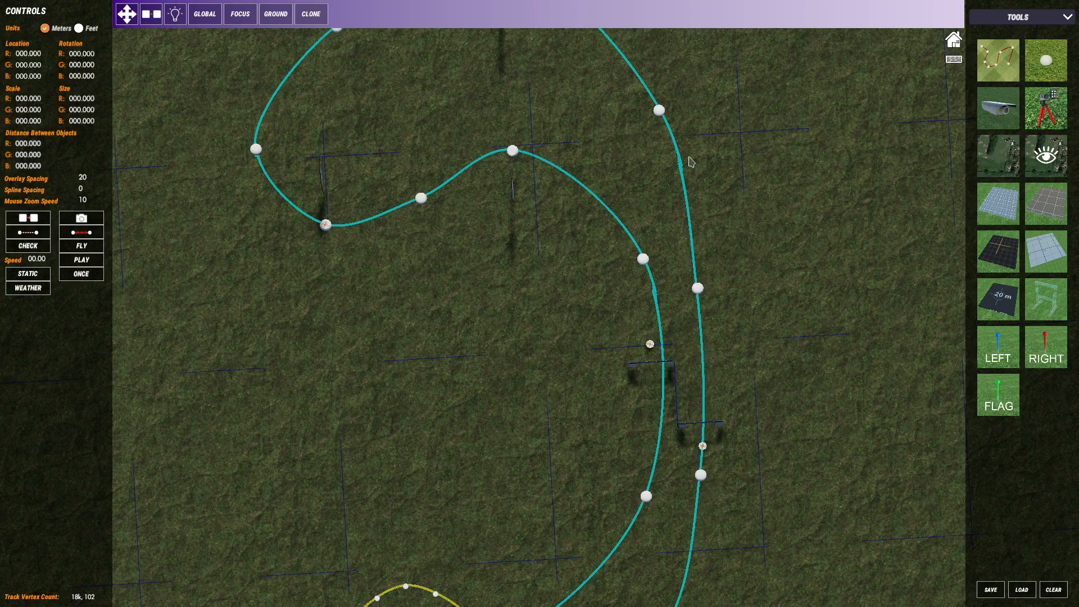
# Fill the long spline with small white cones and deselect it
pyautogui.moveTo(687, 236); pyautogui.dragTo(722, 278, button='middle')
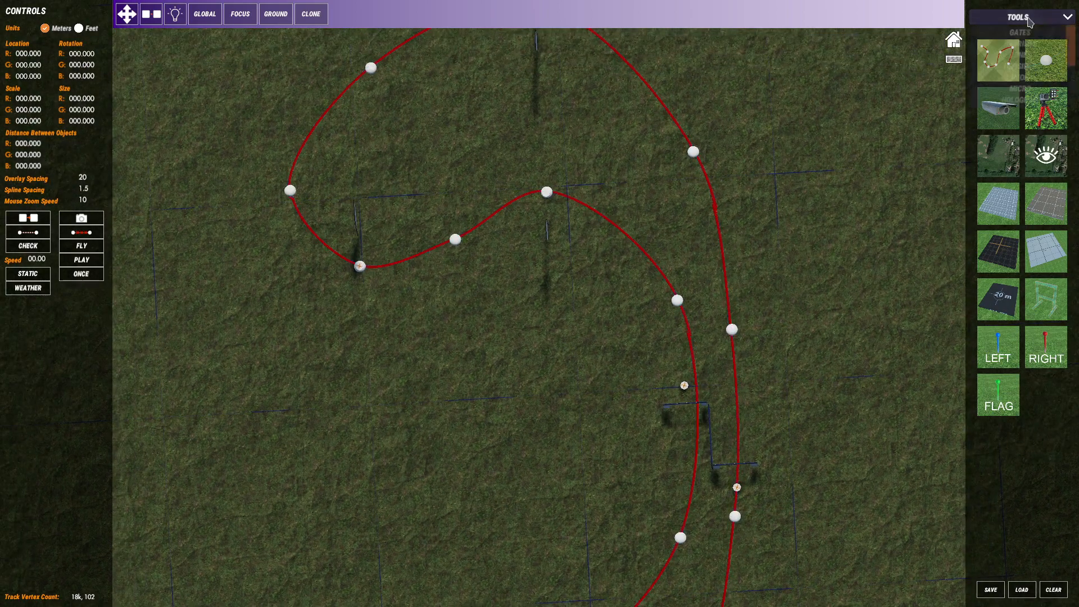
pyautogui.click(1020, 18)
pyautogui.click(1020, 55)
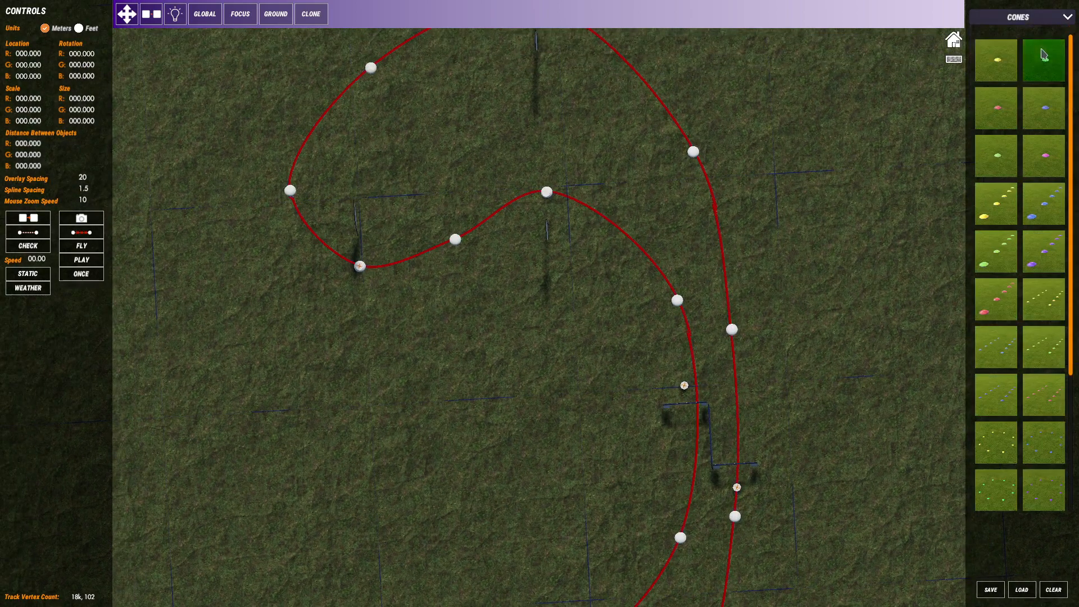
pyautogui.click(639, 251)
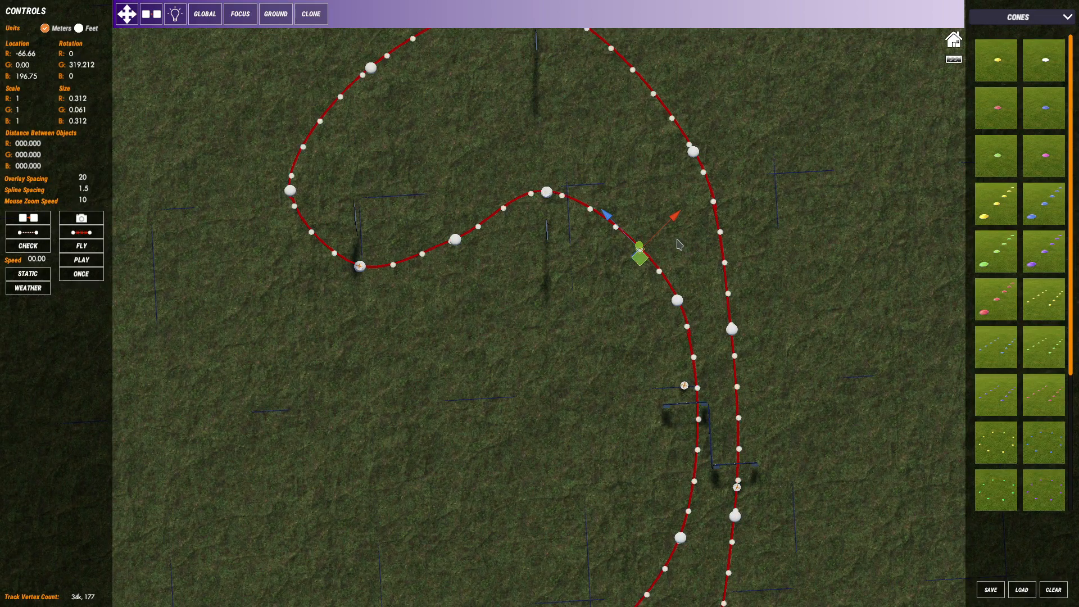
pyautogui.click(653, 251)
pyautogui.moveTo(694, 284); pyautogui.dragTo(655, 98, button='middle')
pyautogui.moveTo(594, 353); pyautogui.dragTo(631, 188, button='middle')
pyautogui.moveTo(625, 313); pyautogui.dragTo(715, 231, button='middle')
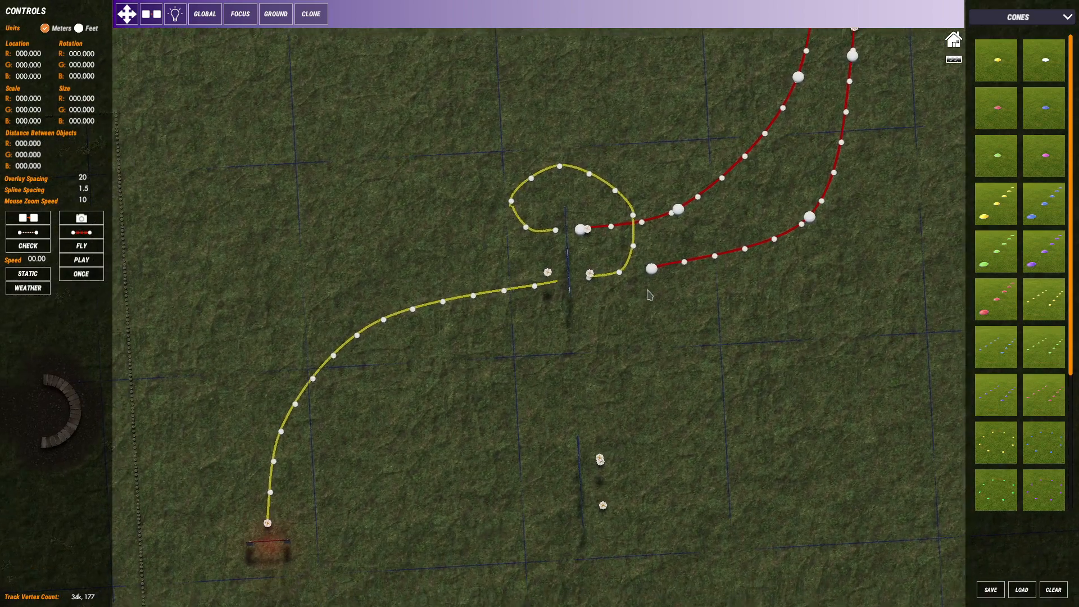
pyautogui.click(677, 330)
# Examine the cone-marked flight path around the tower gate and the next unmarked gate, both from an angle and from above
pyautogui.moveTo(654, 387); pyautogui.dragTo(553, 306, button='middle')
pyautogui.moveTo(644, 357); pyautogui.dragTo(466, 264, button='right')
pyautogui.moveTo(703, 433); pyautogui.dragTo(586, 334, button='middle')
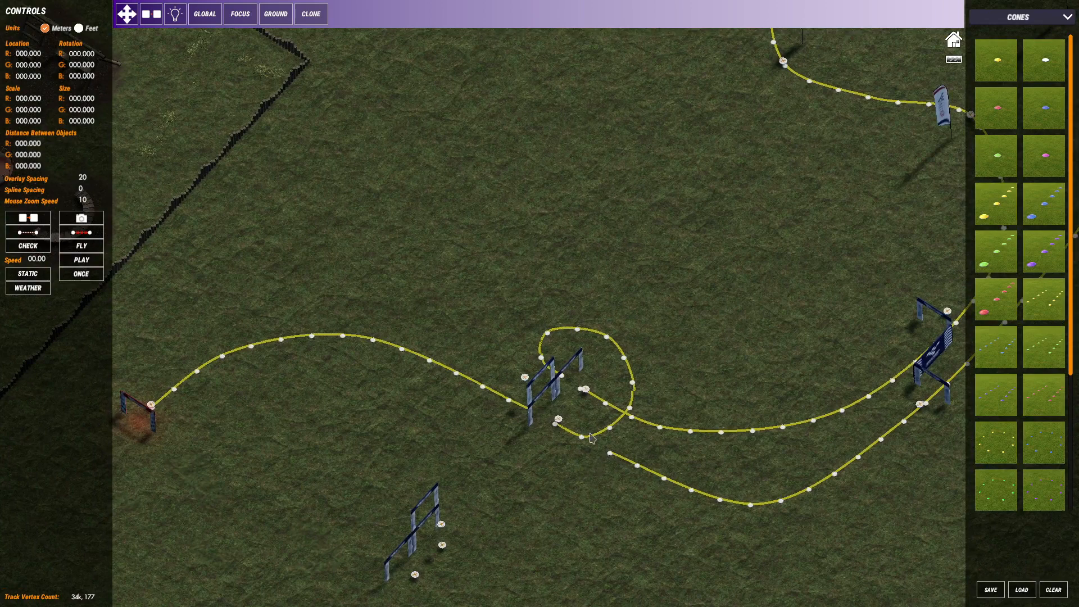
pyautogui.moveTo(591, 439); pyautogui.dragTo(710, 280, button='middle')
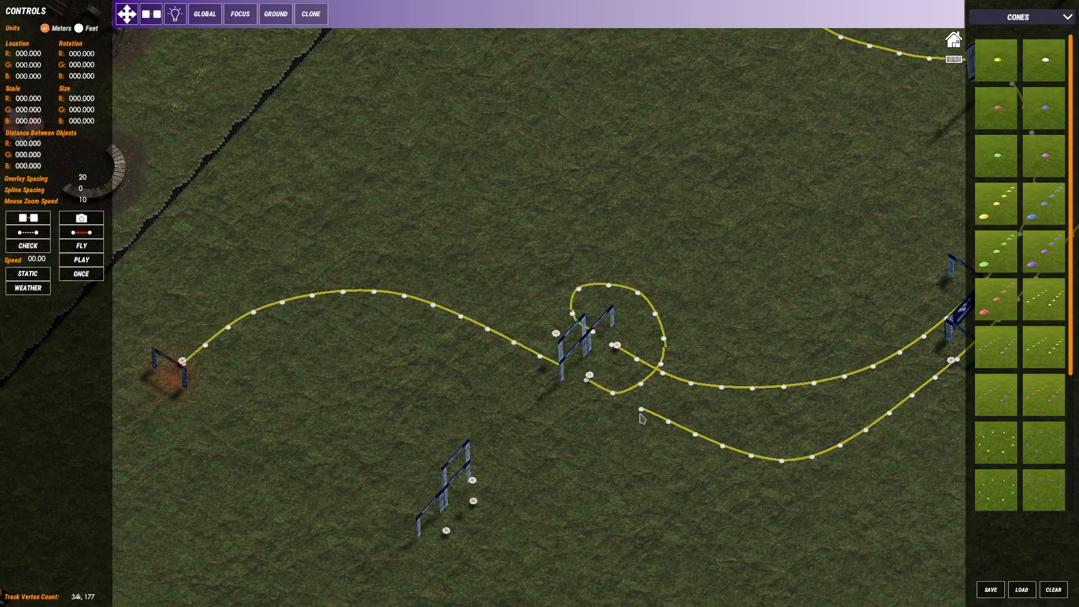
pyautogui.moveTo(508, 382); pyautogui.dragTo(508, 173, button='middle')
pyautogui.scroll(2, 612, 349)
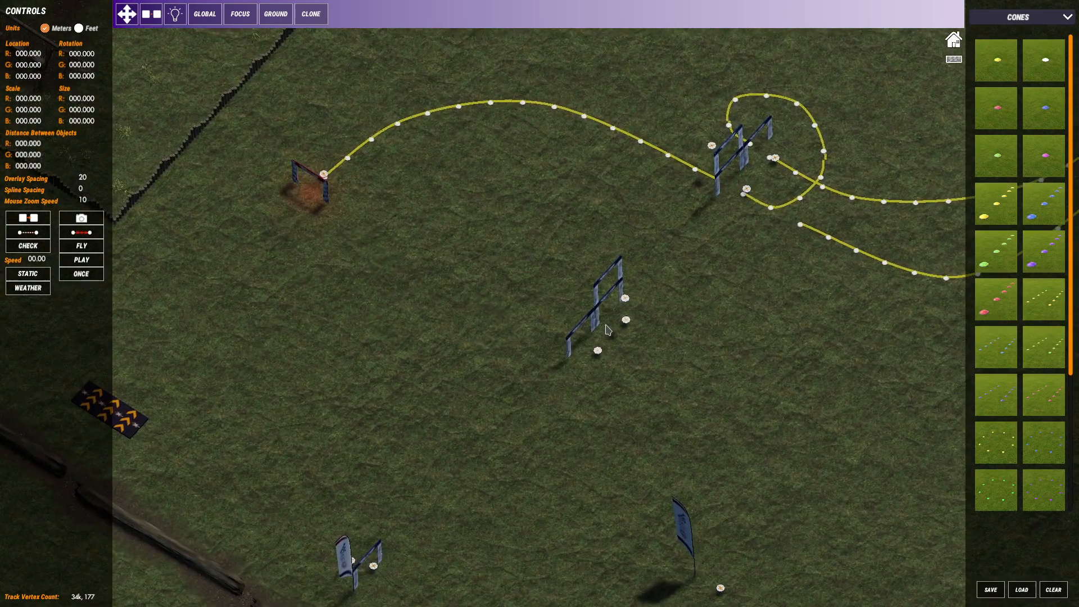
pyautogui.moveTo(650, 281); pyautogui.dragTo(790, 393, button='middle')
pyautogui.moveTo(790, 393); pyautogui.dragTo(701, 176, button='right')
pyautogui.moveTo(707, 174); pyautogui.dragTo(823, 390, button='middle')
pyautogui.moveTo(823, 390); pyautogui.dragTo(875, 331, button='right')
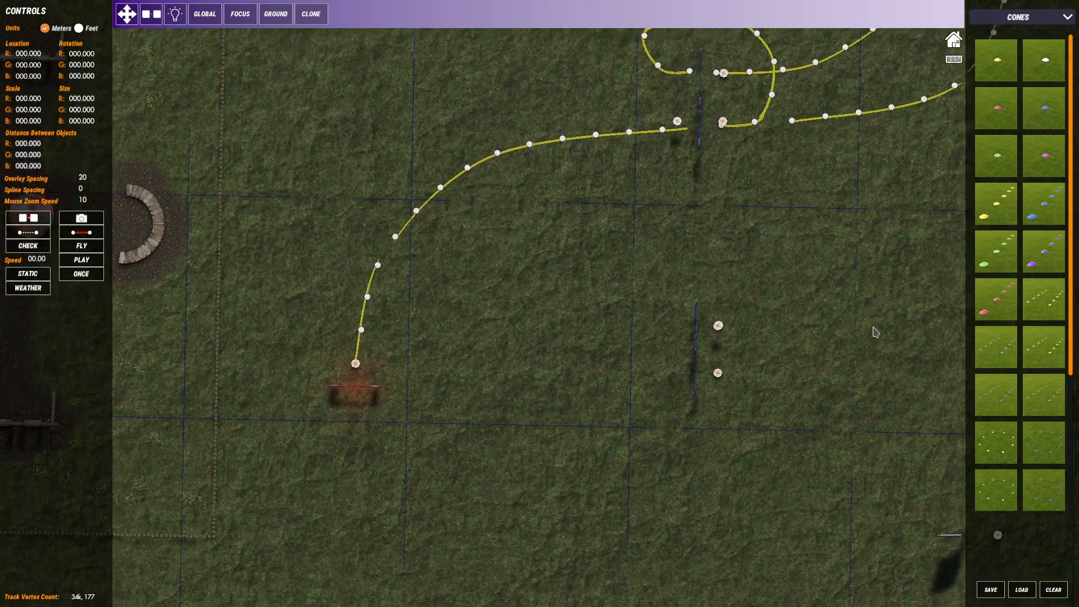
# Draw a spline from beside the offset gate to the next unmarked gate through about R -82.13, B 169.82 and R -81.43, B 166.64
pyautogui.moveTo(735, 275); pyautogui.dragTo(736, 395, button='middle')
pyautogui.moveTo(792, 180); pyautogui.dragTo(757, 216, button='middle')
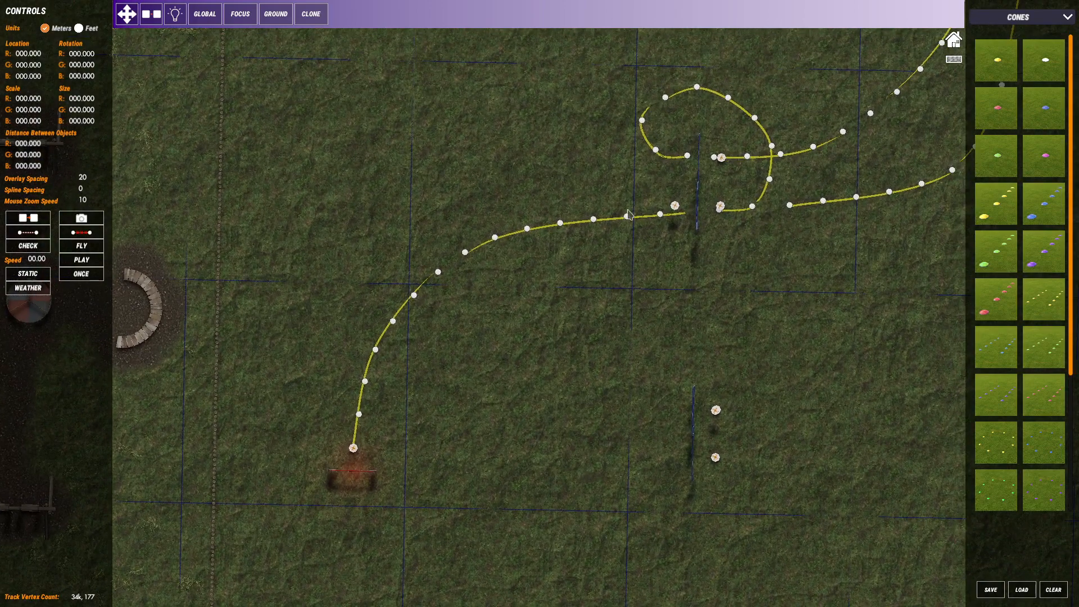
pyautogui.click(1033, 19)
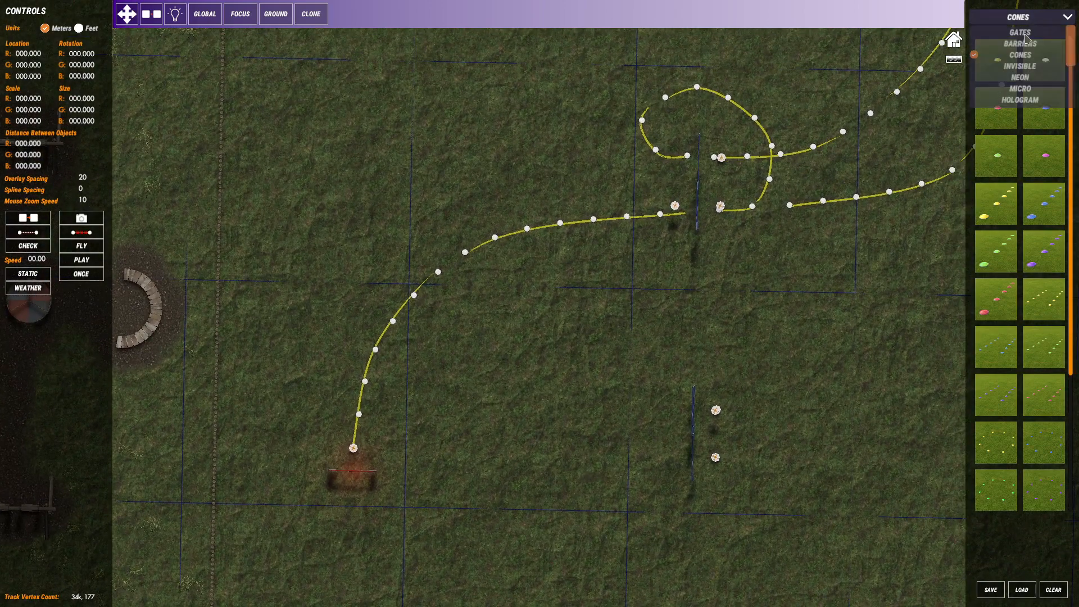
pyautogui.scroll(-6, 1029, 89)
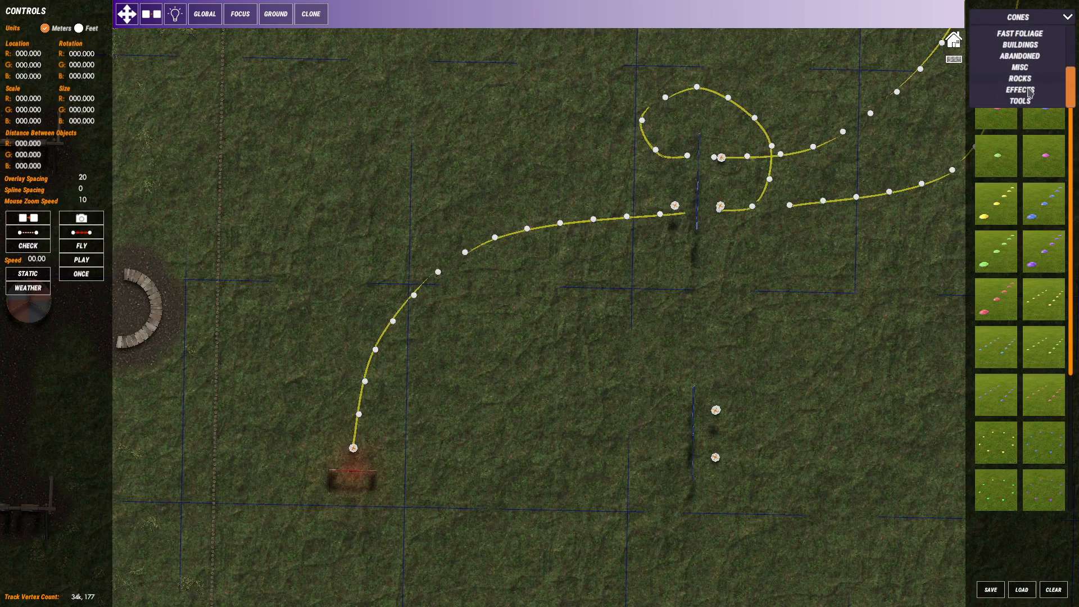
pyautogui.click(1022, 101)
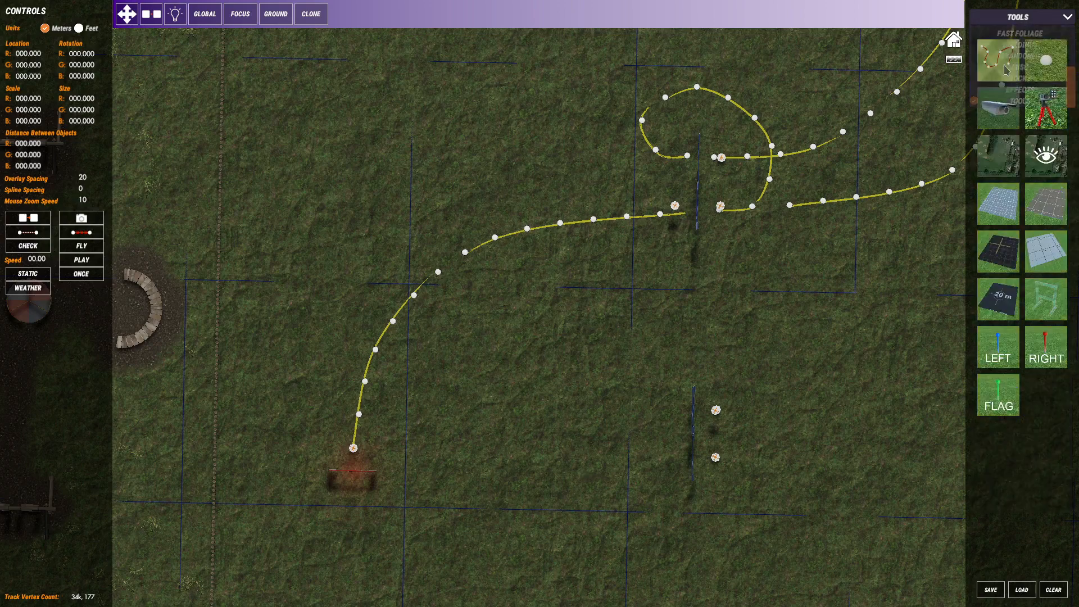
pyautogui.click(669, 226)
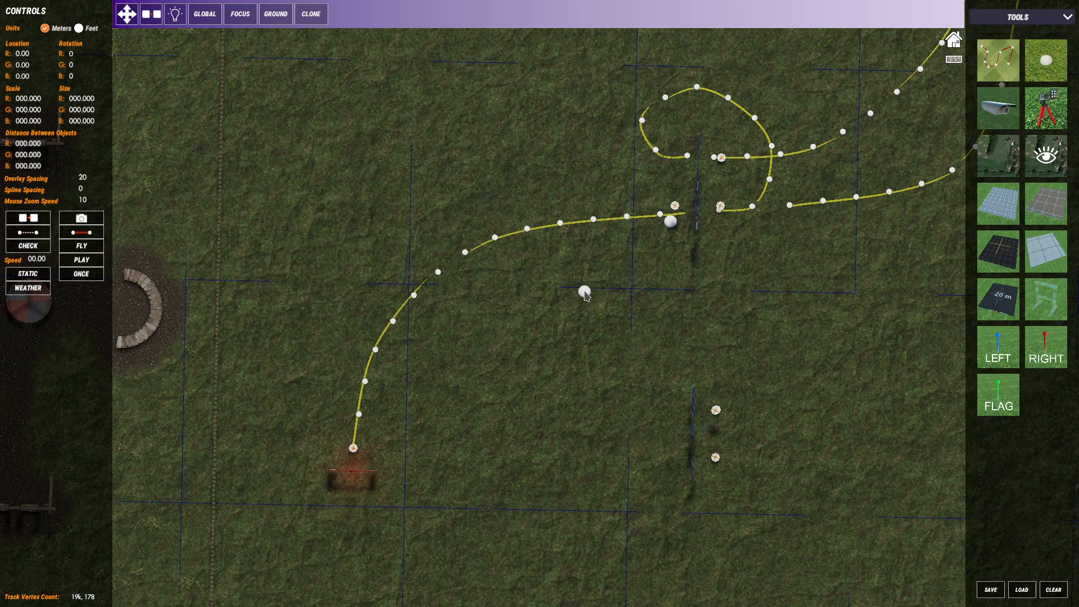
pyautogui.click(585, 291)
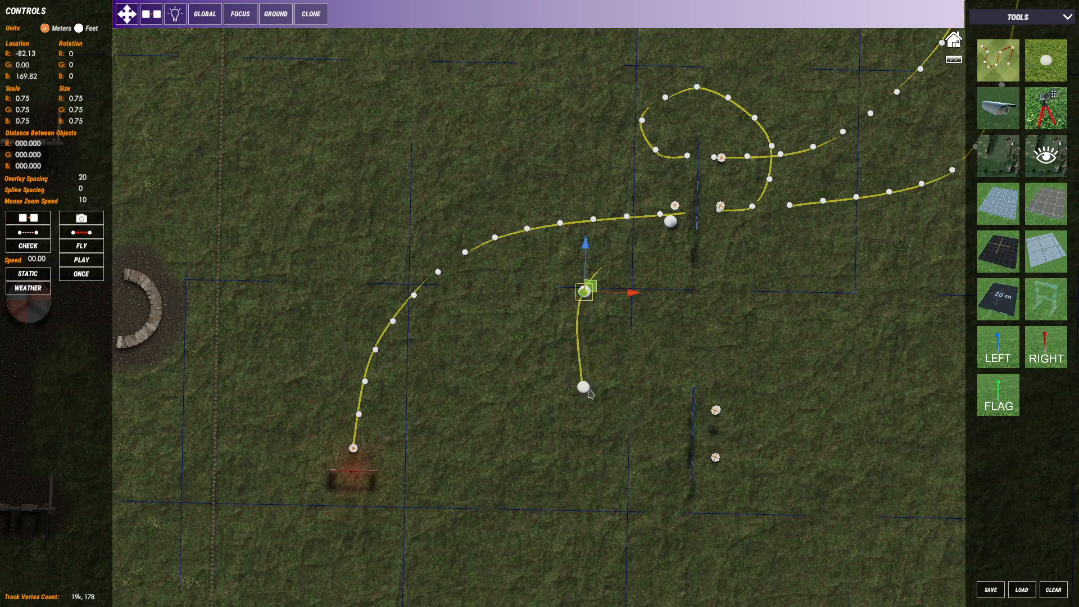
pyautogui.click(599, 362)
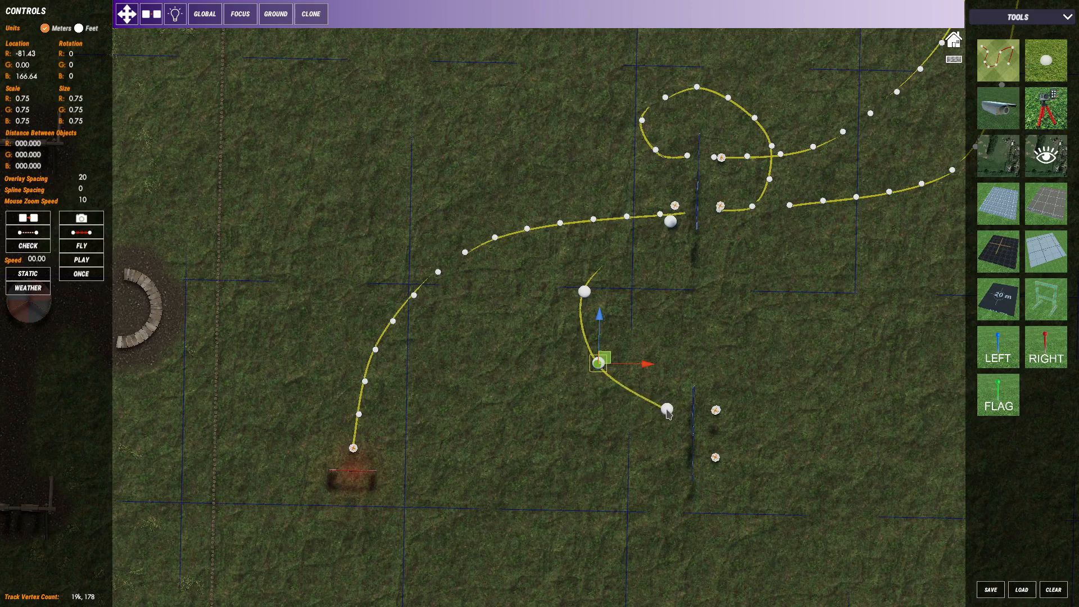
pyautogui.click(667, 412)
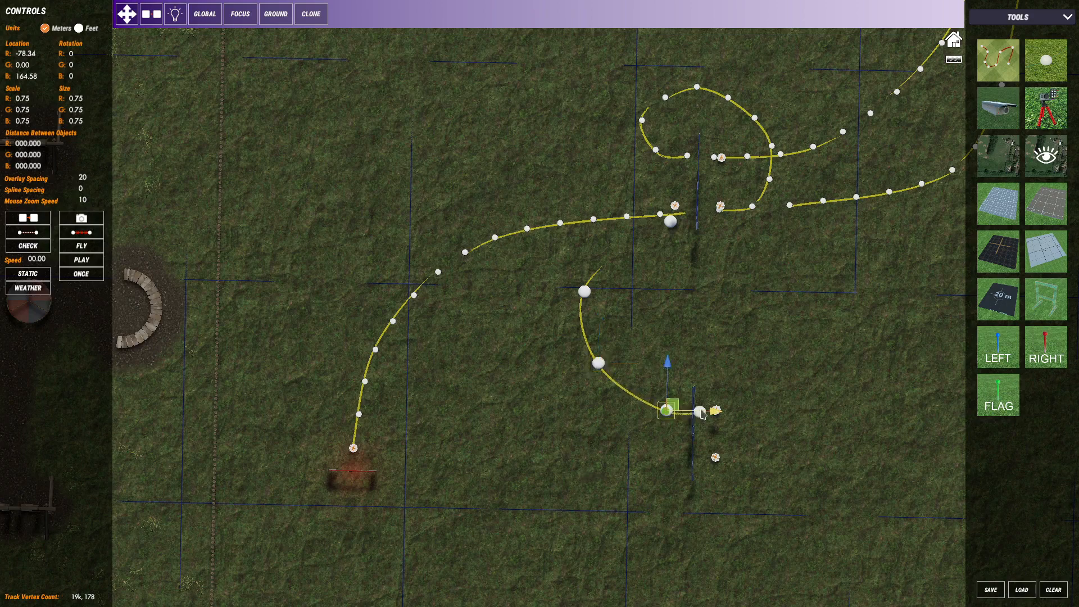
pyautogui.rightClick(652, 412)
# Move the new spline's end point to about R -77.99, B 164.49 and push the point before it slightly outward
pyautogui.moveTo(672, 404); pyautogui.dragTo(679, 406)
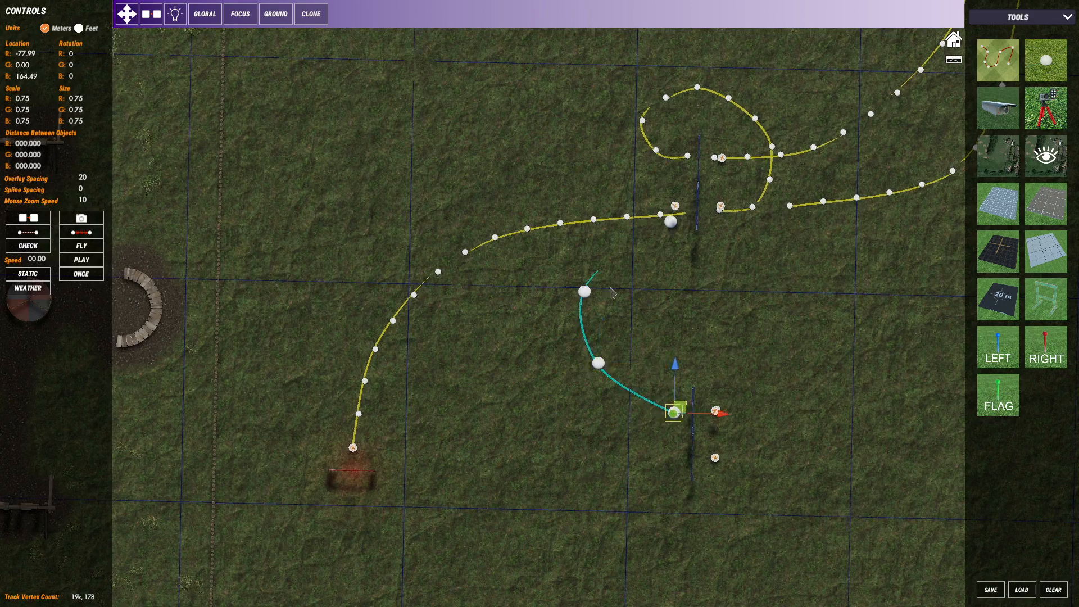
pyautogui.click(586, 291)
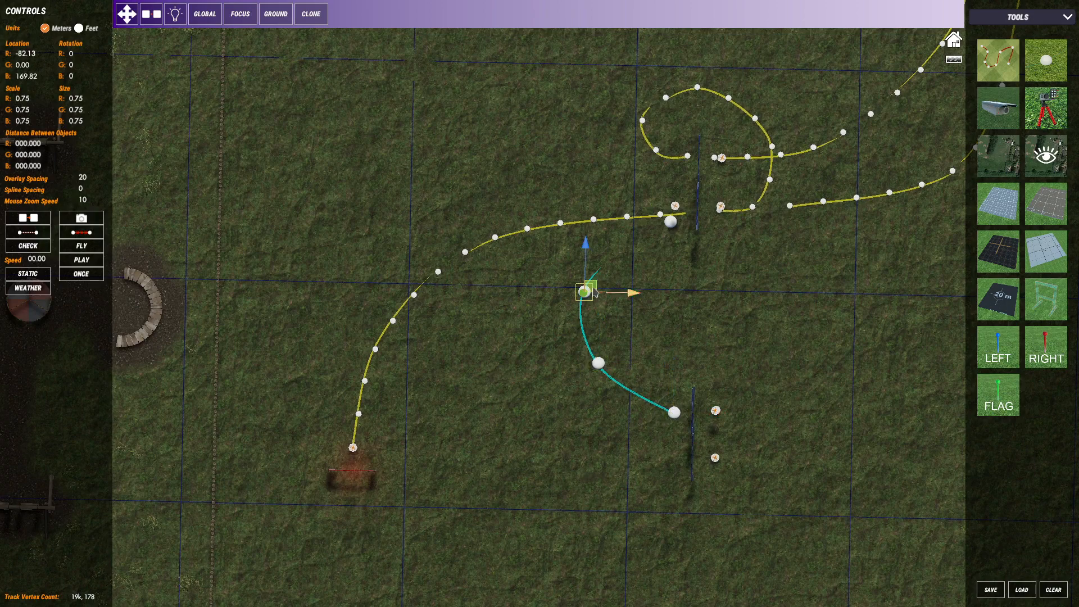
pyautogui.click(600, 363)
pyautogui.moveTo(602, 362); pyautogui.dragTo(592, 372)
pyautogui.click(585, 291)
pyautogui.moveTo(585, 291)
pyautogui.mouseDown()
pyautogui.moveTo(598, 295)
pyautogui.moveTo(586, 292)
pyautogui.mouseUp()
# Fill the new spline with small white cones at a spline spacing of 1.5
pyautogui.click(610, 288)
pyautogui.click(600, 296)
pyautogui.click(603, 271)
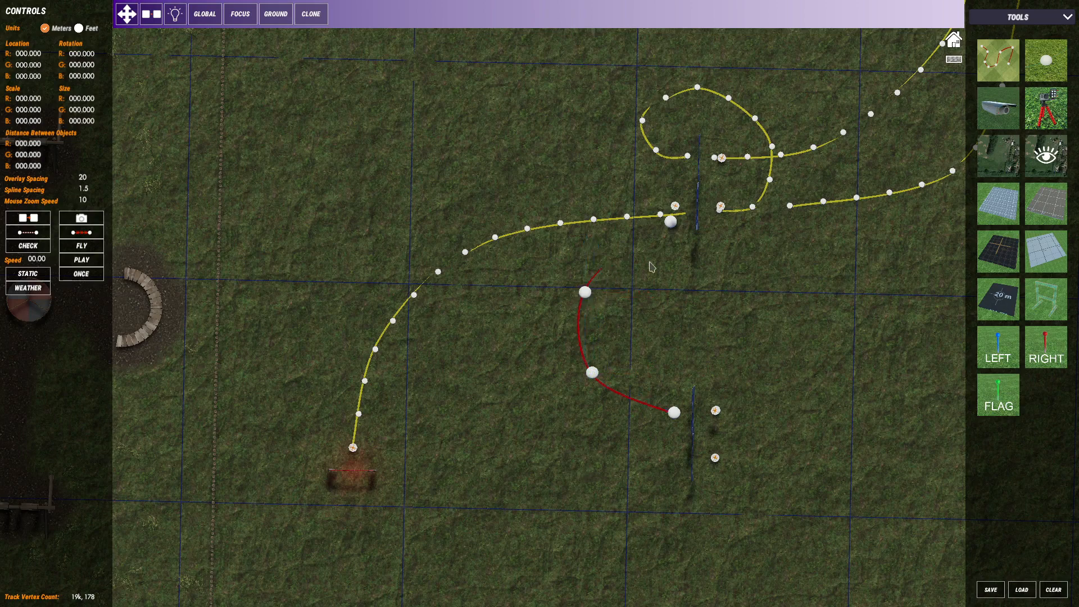
pyautogui.click(1015, 16)
pyautogui.click(1025, 55)
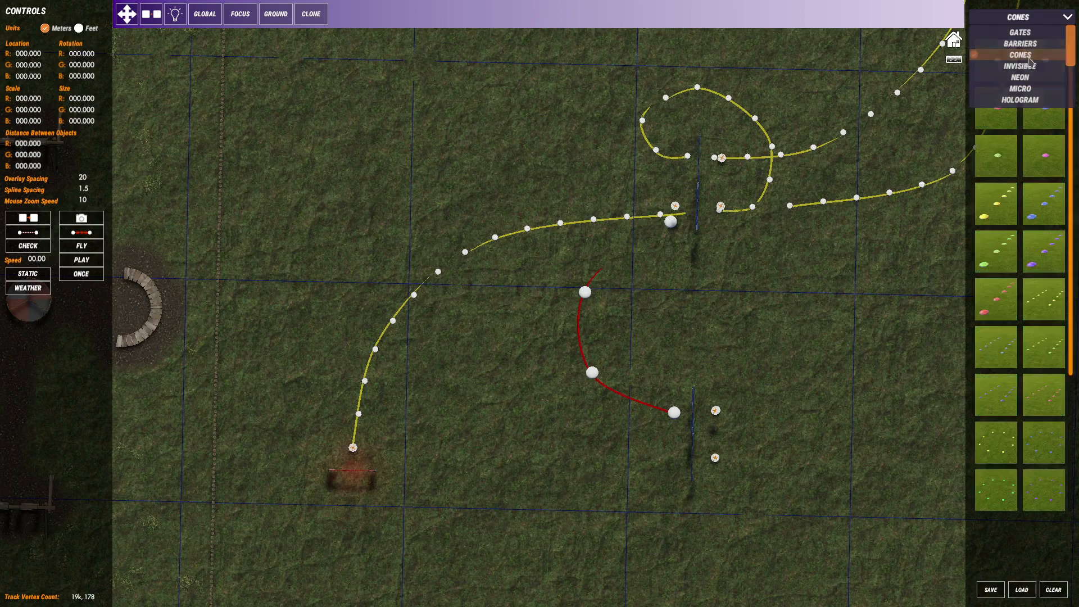
pyautogui.click(618, 263)
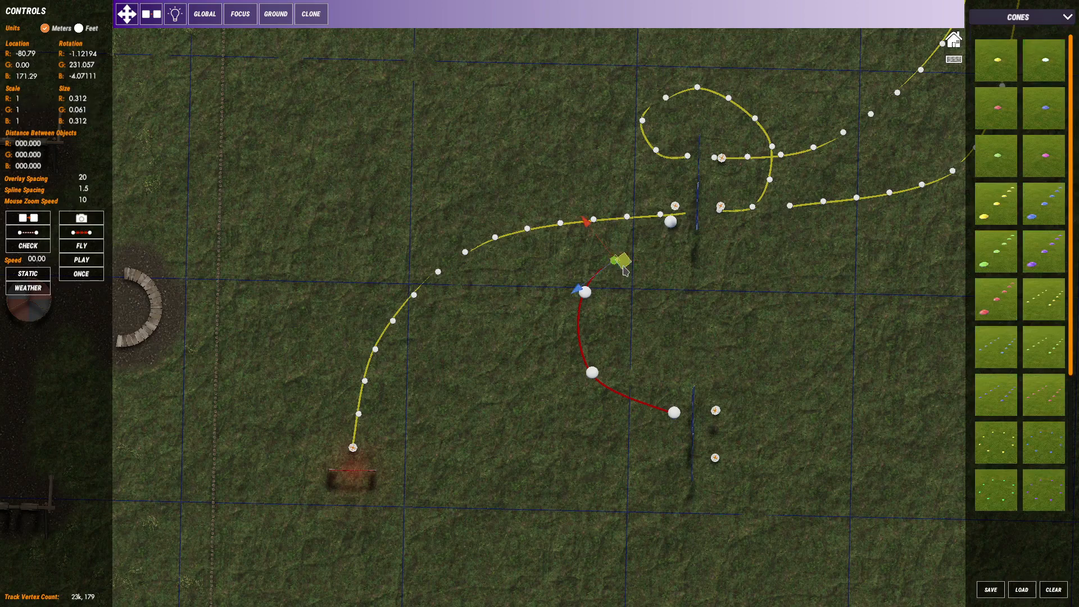
pyautogui.press('Delete')
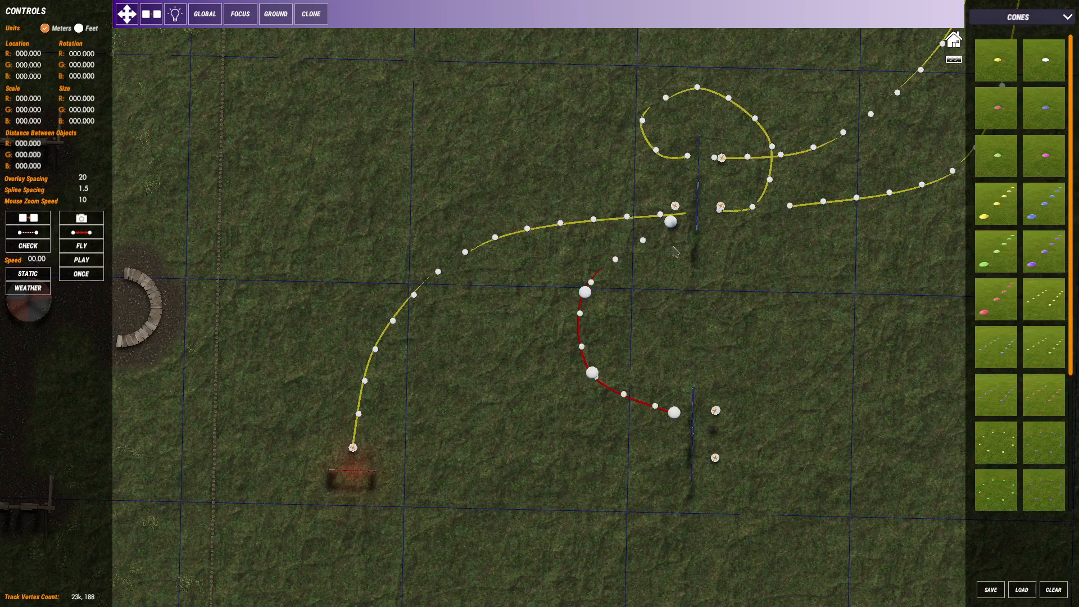
pyautogui.click(1045, 18)
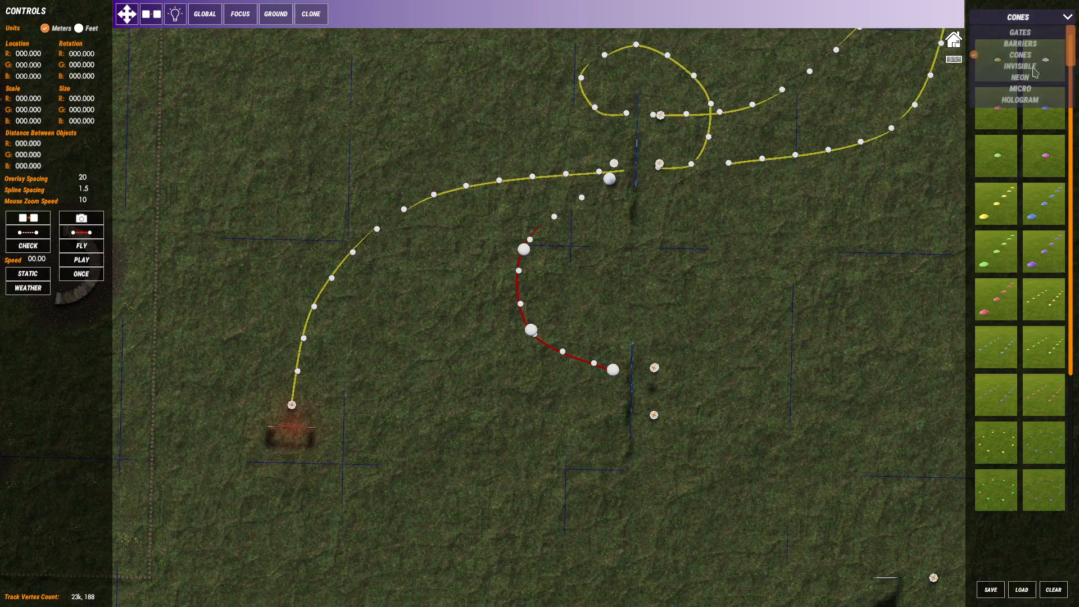
pyautogui.scroll(-5, 1020, 91)
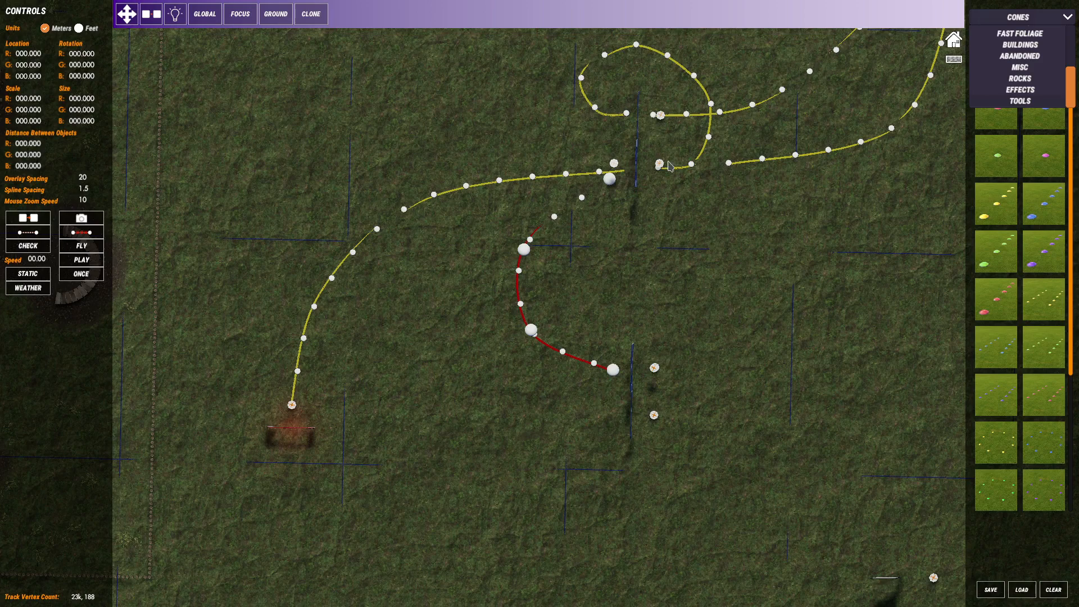
pyautogui.moveTo(668, 162); pyautogui.dragTo(651, 248, button='middle')
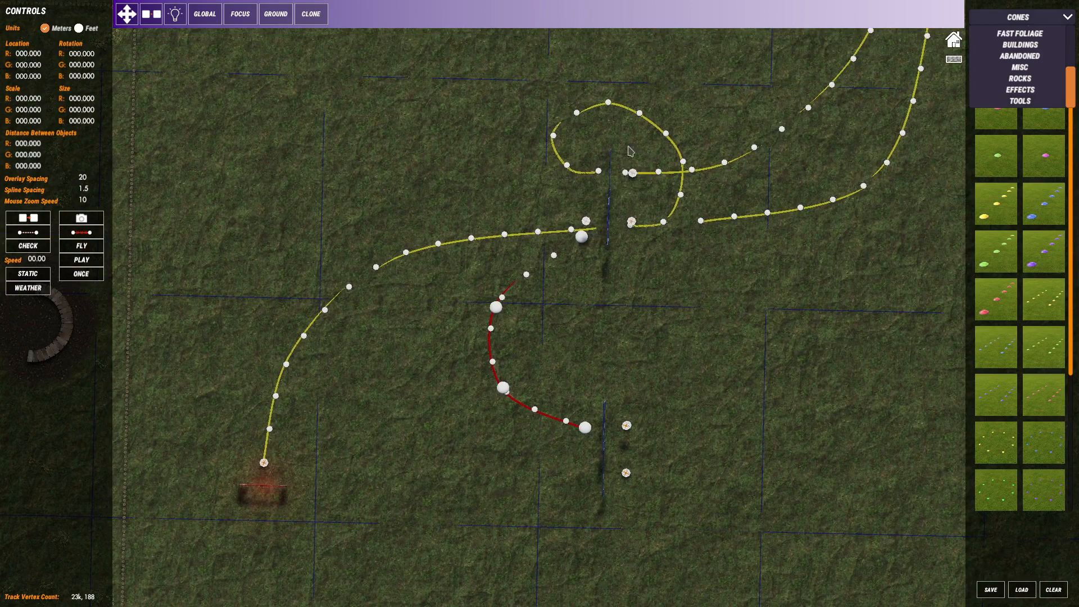
# Look up the spline shortcuts and delete the looping spline at the offset gate together with its cones
pyautogui.click(651, 232)
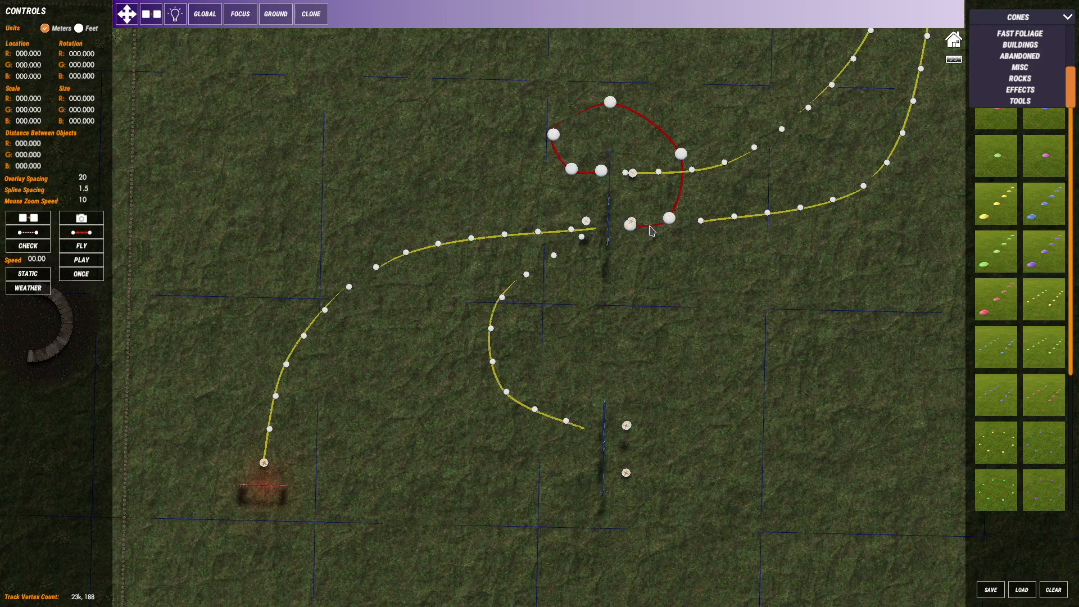
pyautogui.click(954, 59)
pyautogui.scroll(-1, 555, 236)
pyautogui.scroll(2, 554, 236)
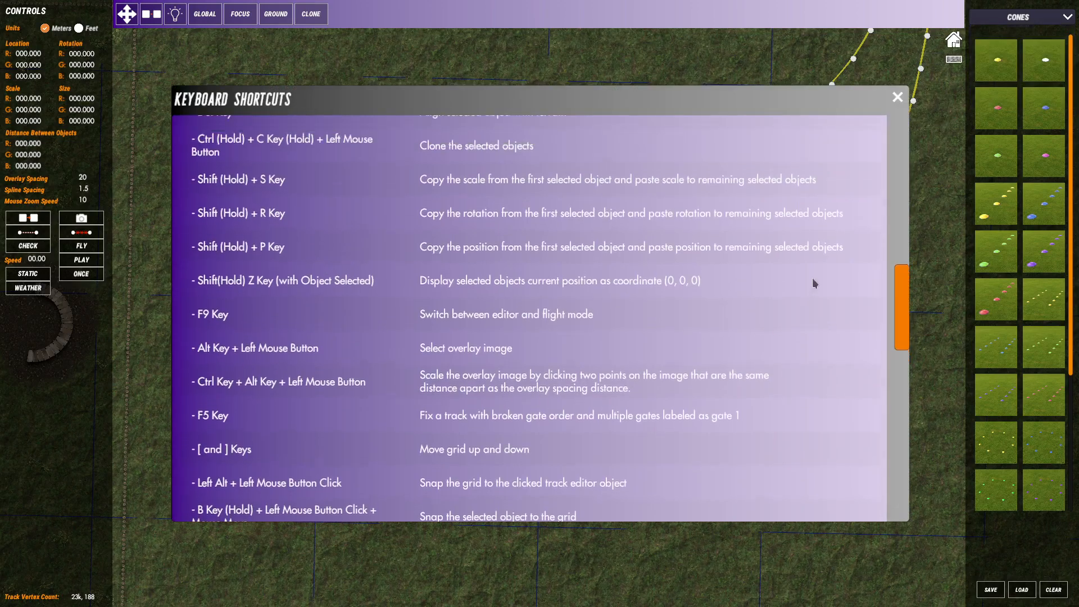
pyautogui.scroll(-5, 882, 308)
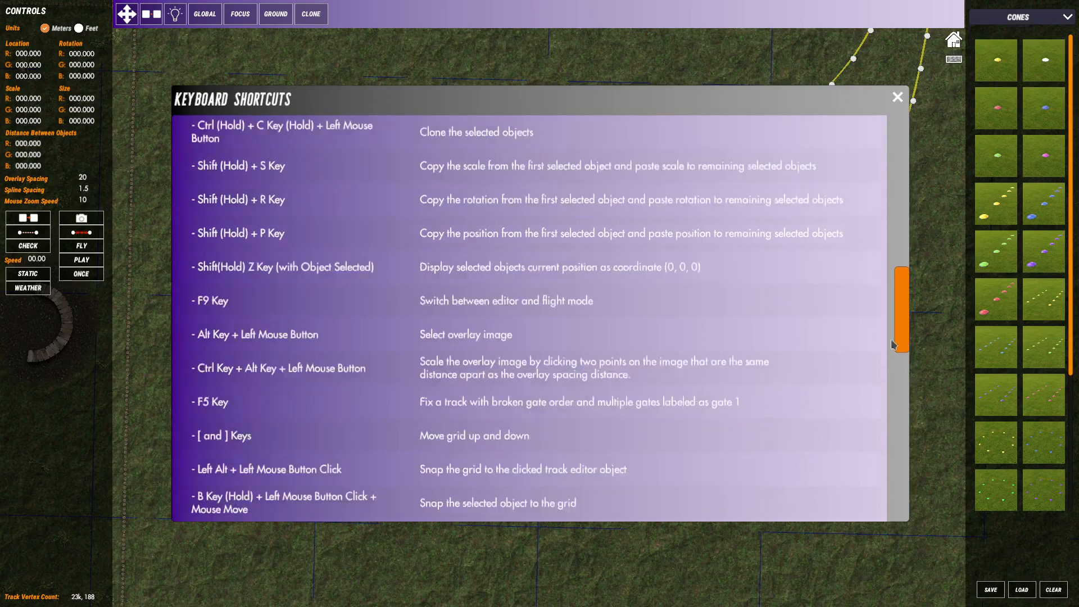
pyautogui.scroll(-5, 878, 420)
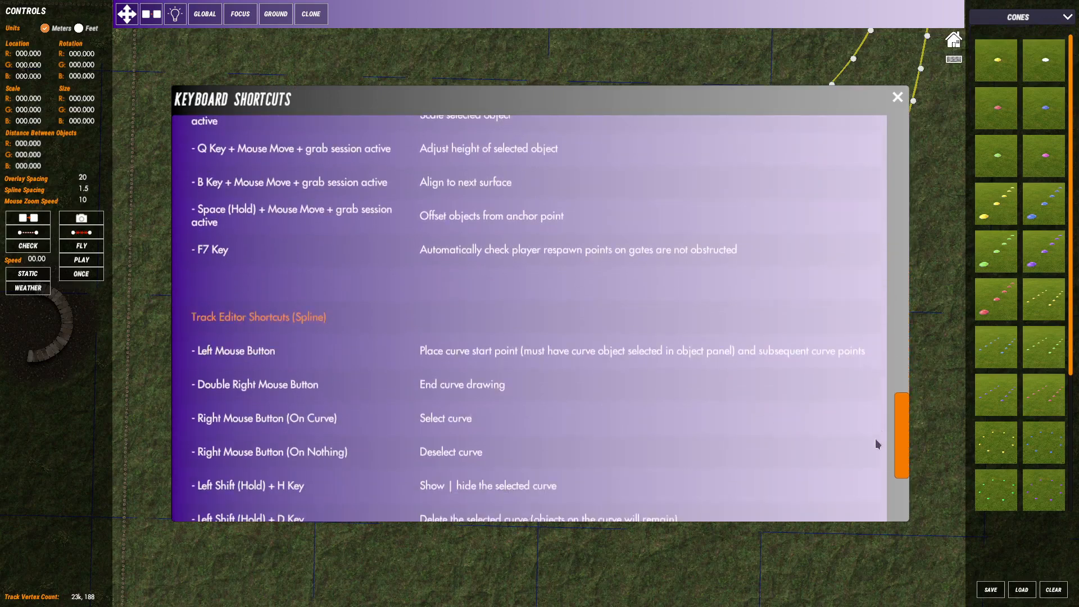
pyautogui.scroll(-3, 439, 398)
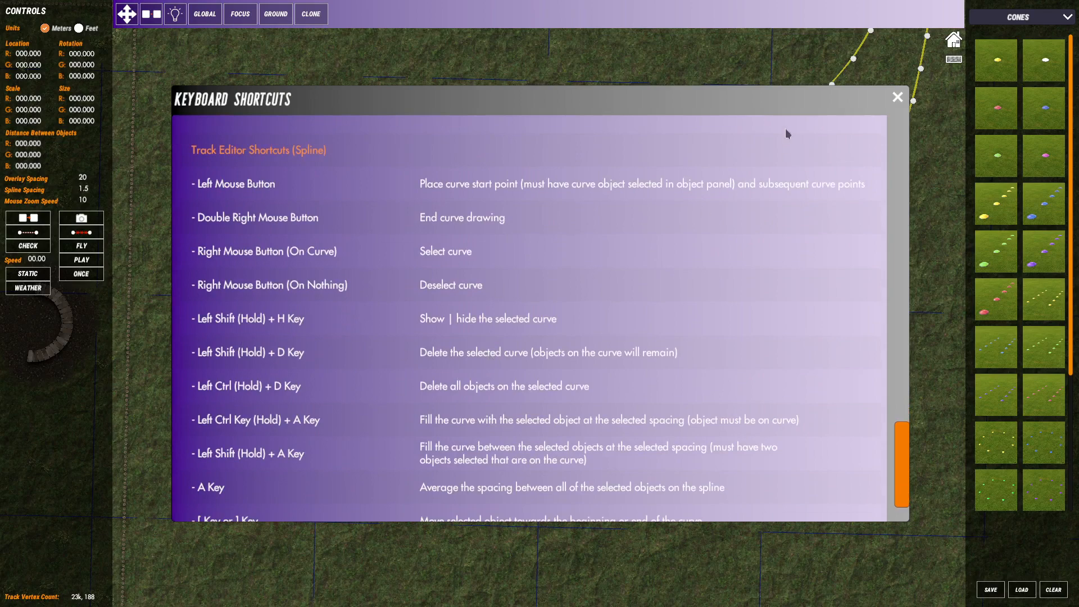
pyautogui.click(897, 99)
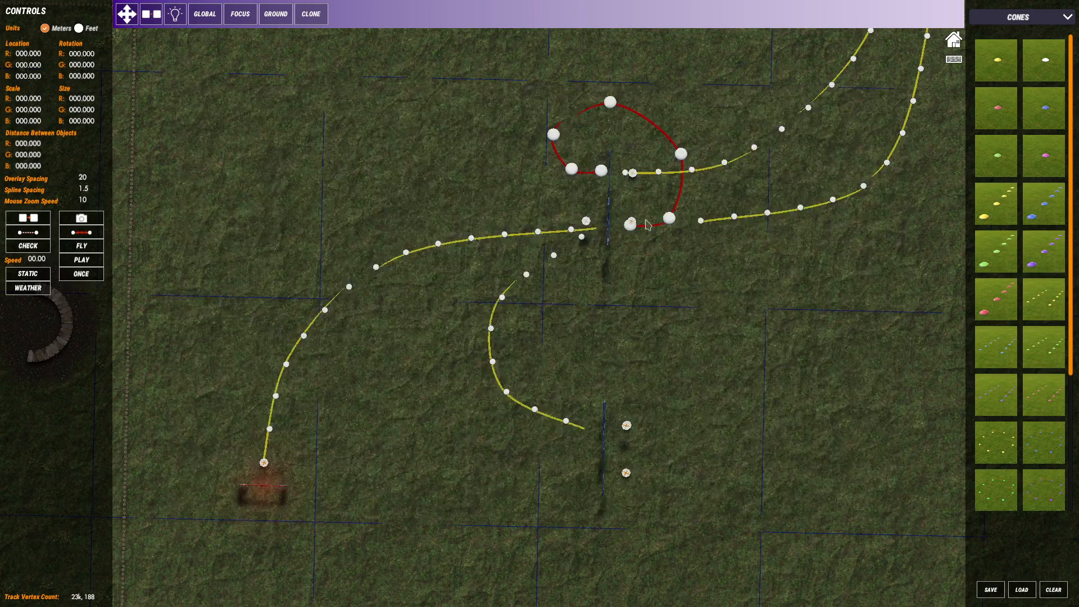
pyautogui.press('Delete')
# Start a new spline at the lower cone past the unmarked gate and curve it to the flag's cone at about R -63.41, B 155.52
pyautogui.moveTo(671, 338)
pyautogui.mouseDown(button='middle')
pyautogui.moveTo(575, 318)
pyautogui.moveTo(621, 315)
pyautogui.moveTo(656, 277)
pyautogui.mouseUp(button='middle')
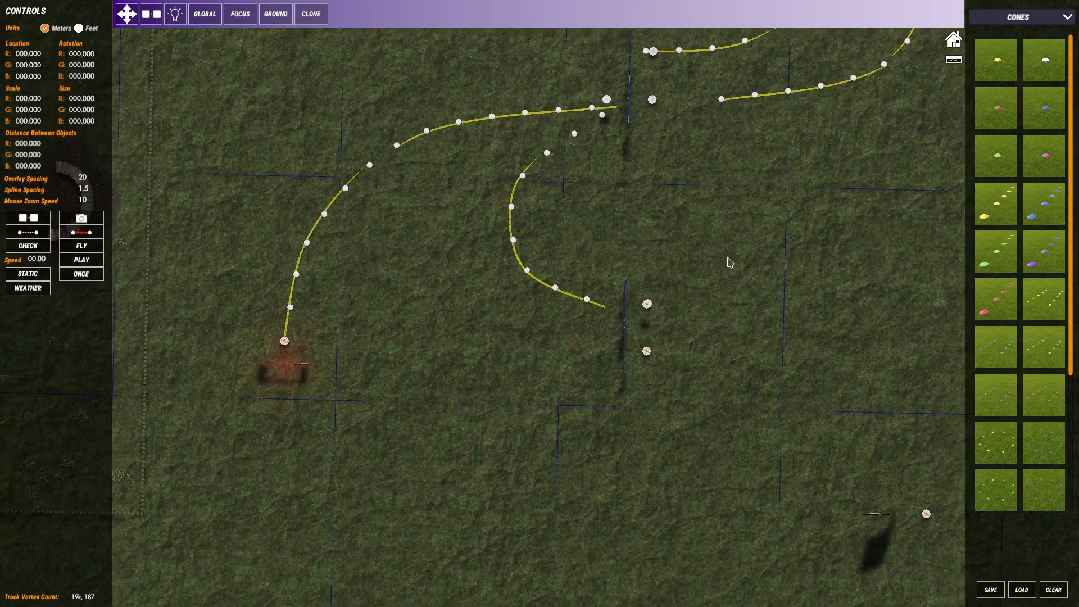
pyautogui.moveTo(672, 355)
pyautogui.mouseDown(button='middle')
pyautogui.moveTo(546, 275)
pyautogui.moveTo(628, 333)
pyautogui.moveTo(581, 295)
pyautogui.mouseUp(button='middle')
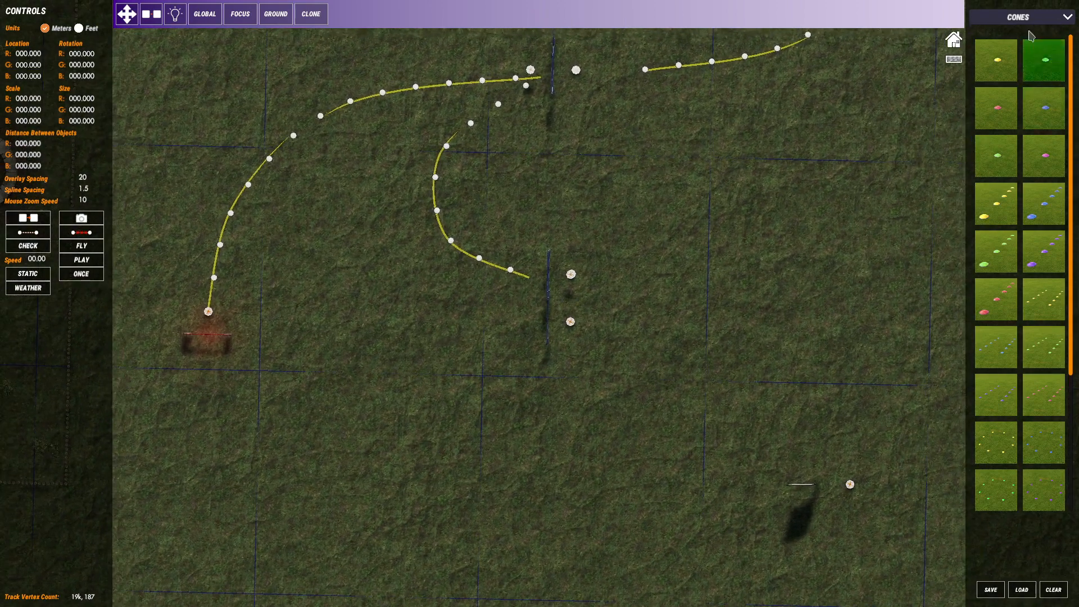
pyautogui.click(1040, 17)
pyautogui.scroll(-5, 1015, 79)
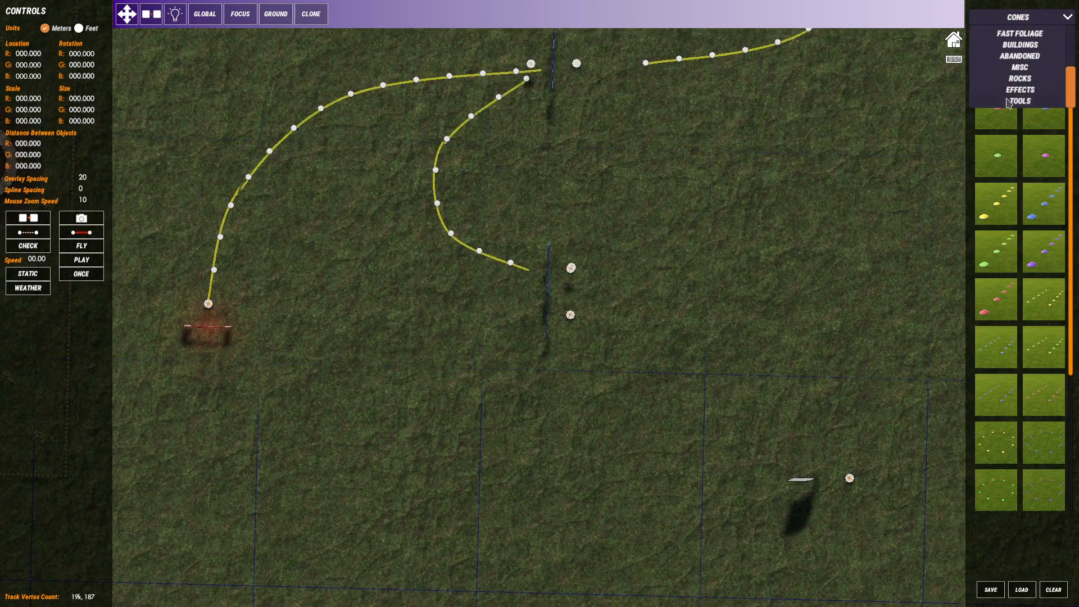
pyautogui.click(1020, 101)
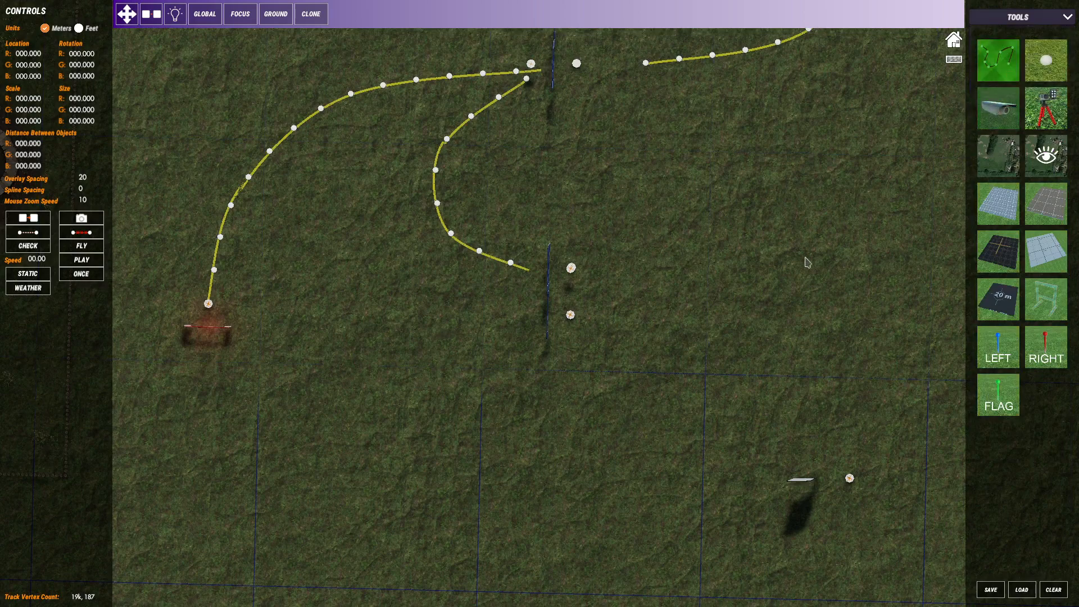
pyautogui.moveTo(807, 258); pyautogui.dragTo(655, 161, button='middle')
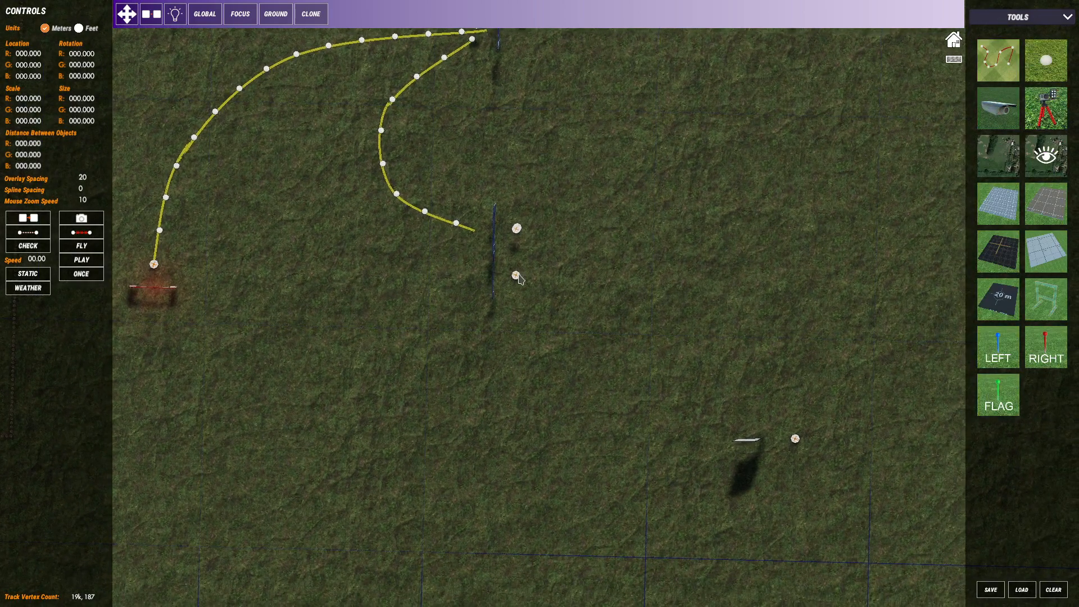
pyautogui.click(514, 276)
pyautogui.moveTo(776, 337); pyautogui.dragTo(660, 243, button='middle')
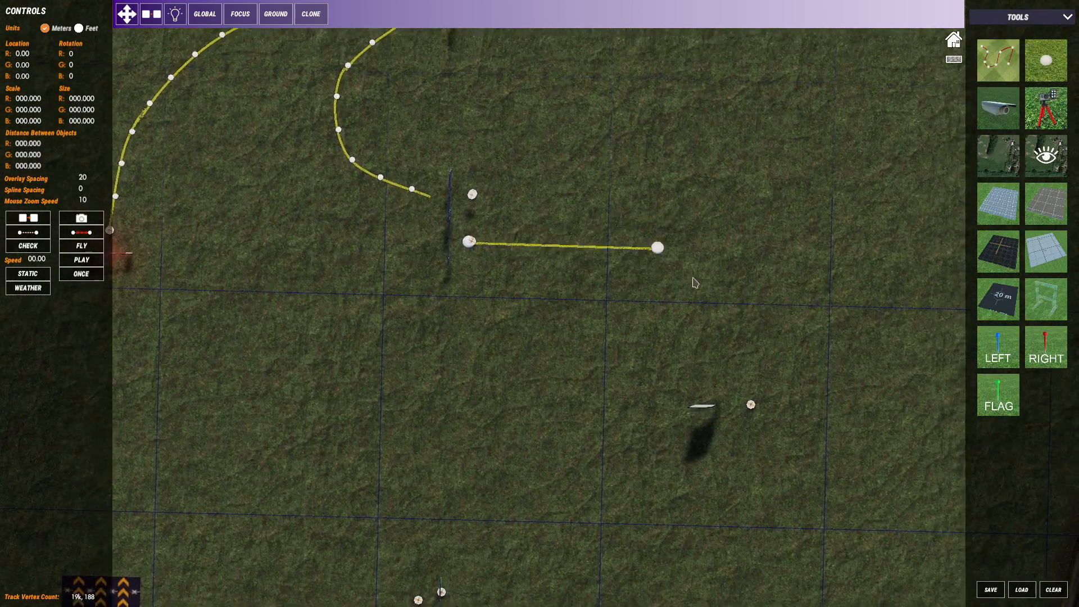
pyautogui.click(663, 283)
pyautogui.click(752, 406)
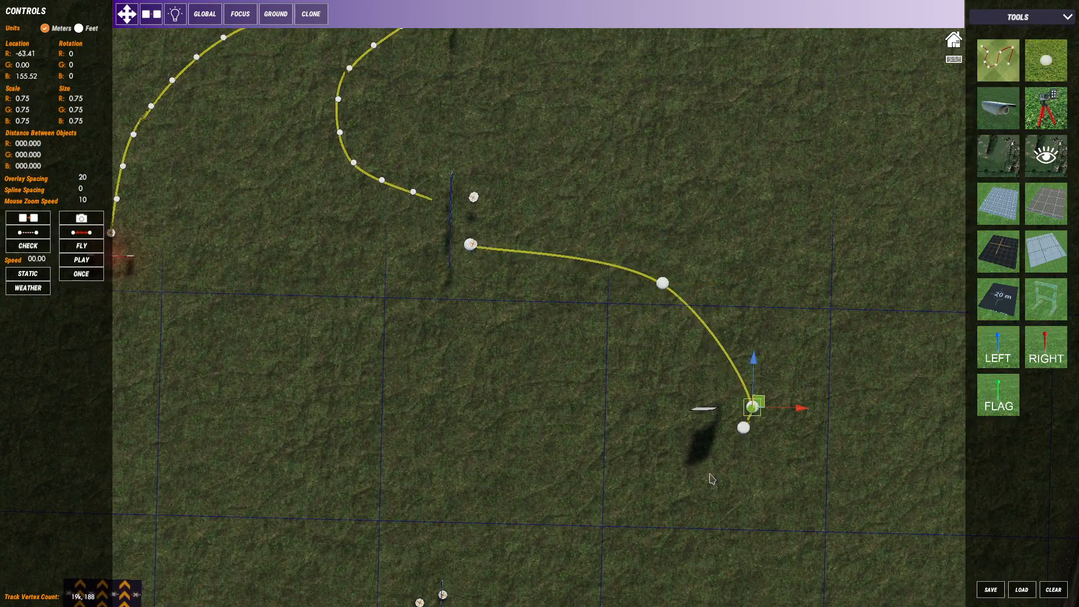
# Extend the spline from the flag through about R -71.95, B 147.20 to the lower gate at about R -76.79, B 146.32
pyautogui.moveTo(679, 525); pyautogui.dragTo(844, 224, button='middle')
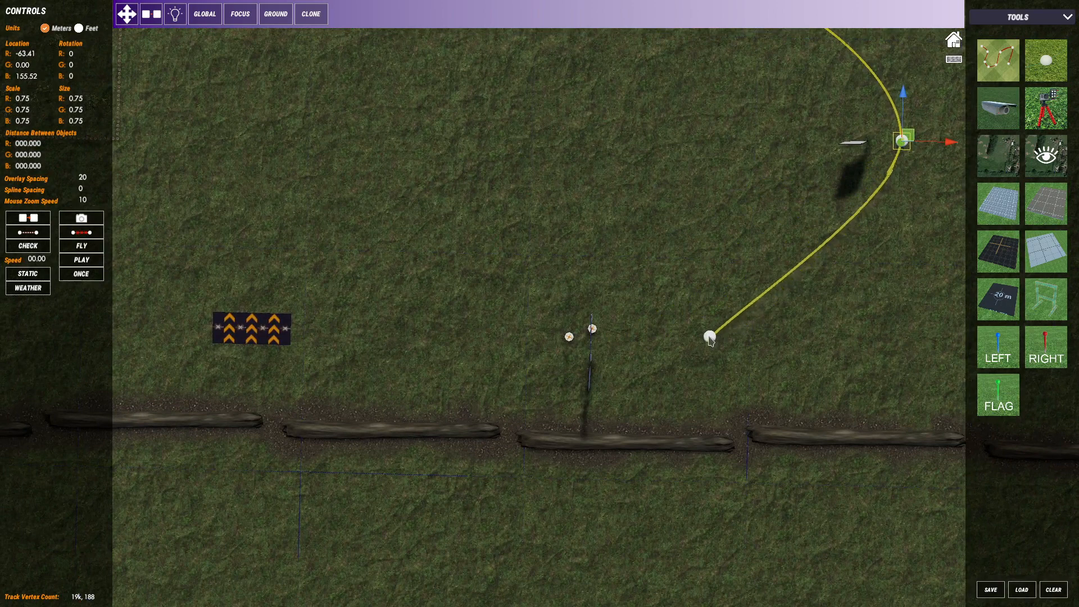
pyautogui.click(706, 322)
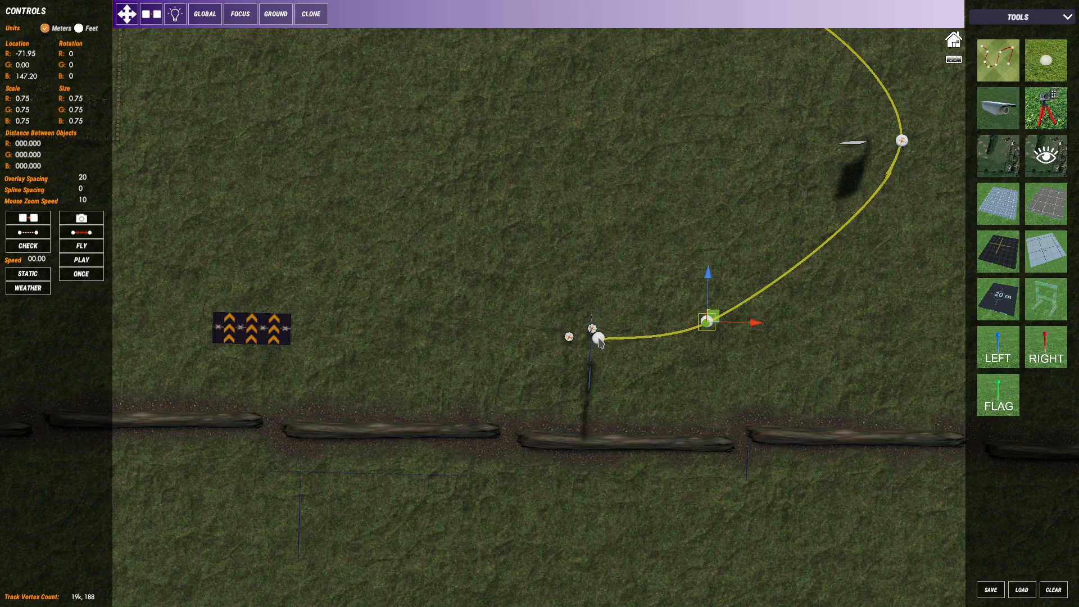
pyautogui.click(599, 339)
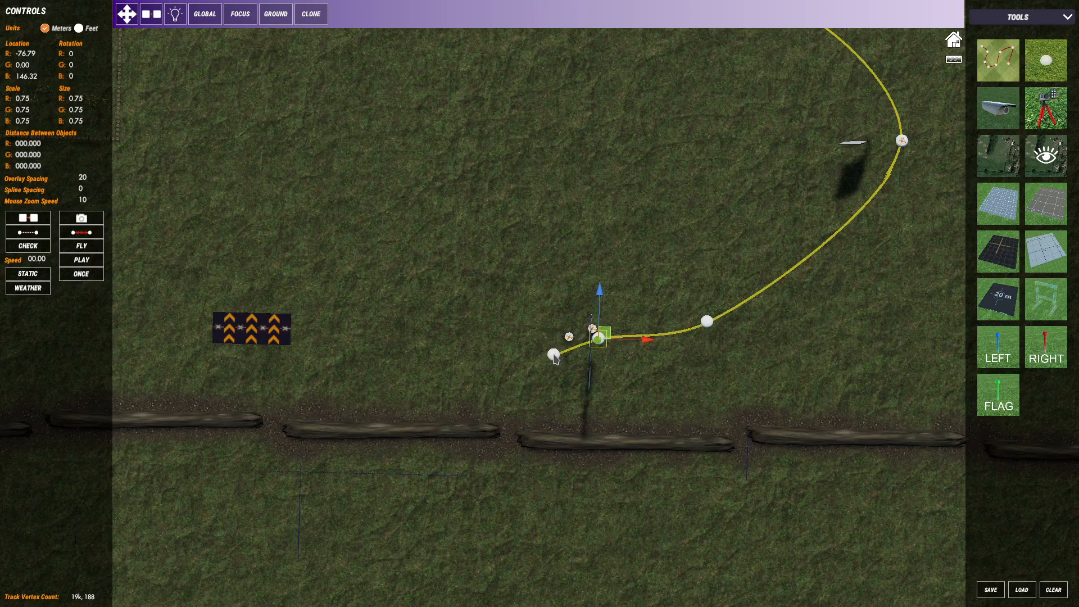
# Loop the spline around the lower gate, ending at about R -75.94, B 145.79, and move its gate-crossing point to about R -77.09, B 146.41
pyautogui.click(554, 355)
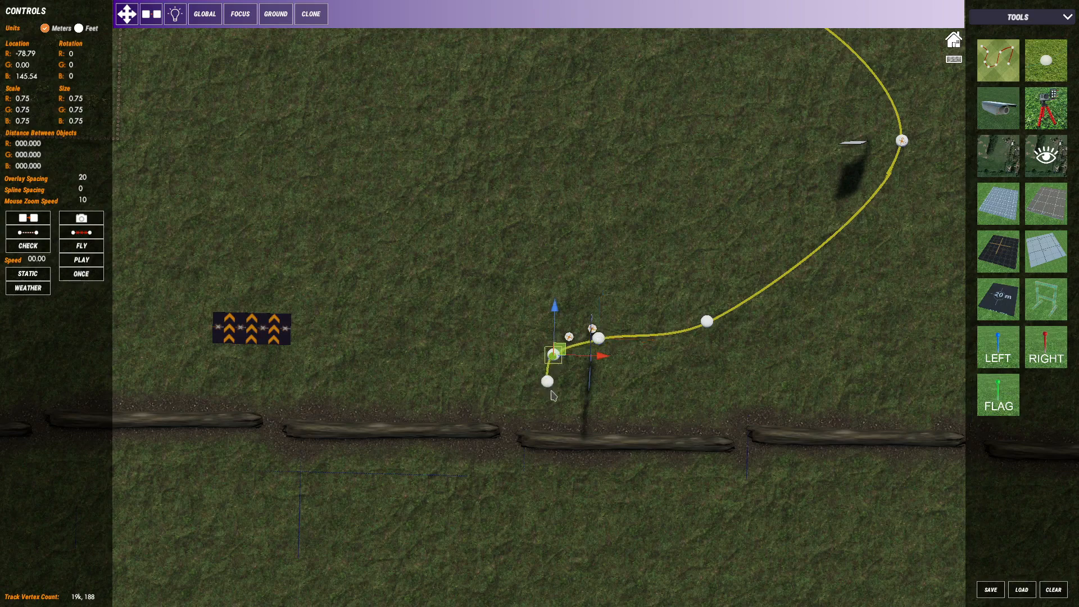
pyautogui.click(570, 405)
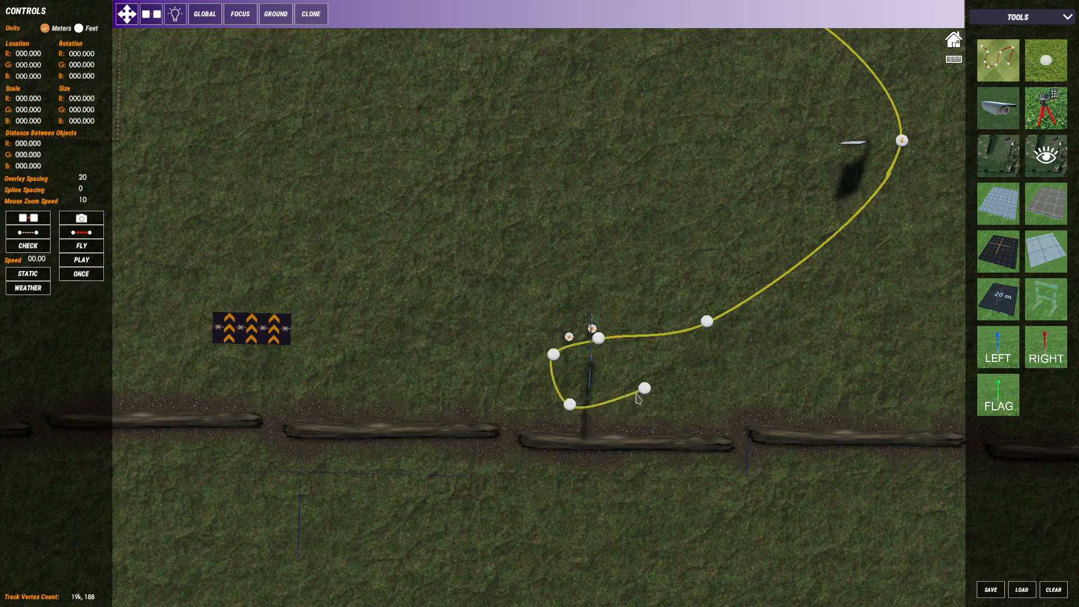
pyautogui.click(620, 402)
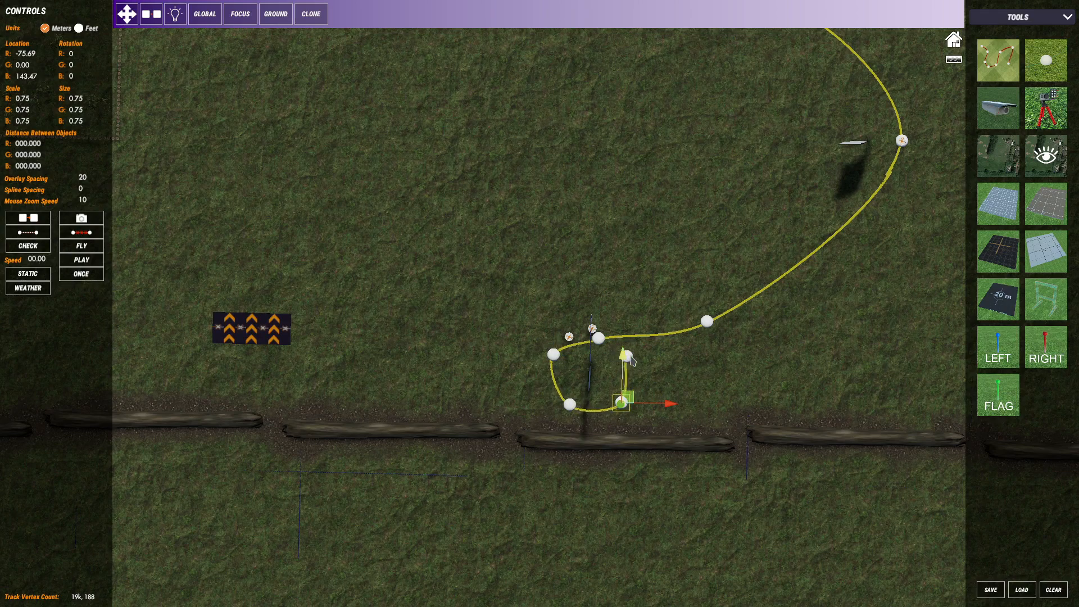
pyautogui.click(634, 364)
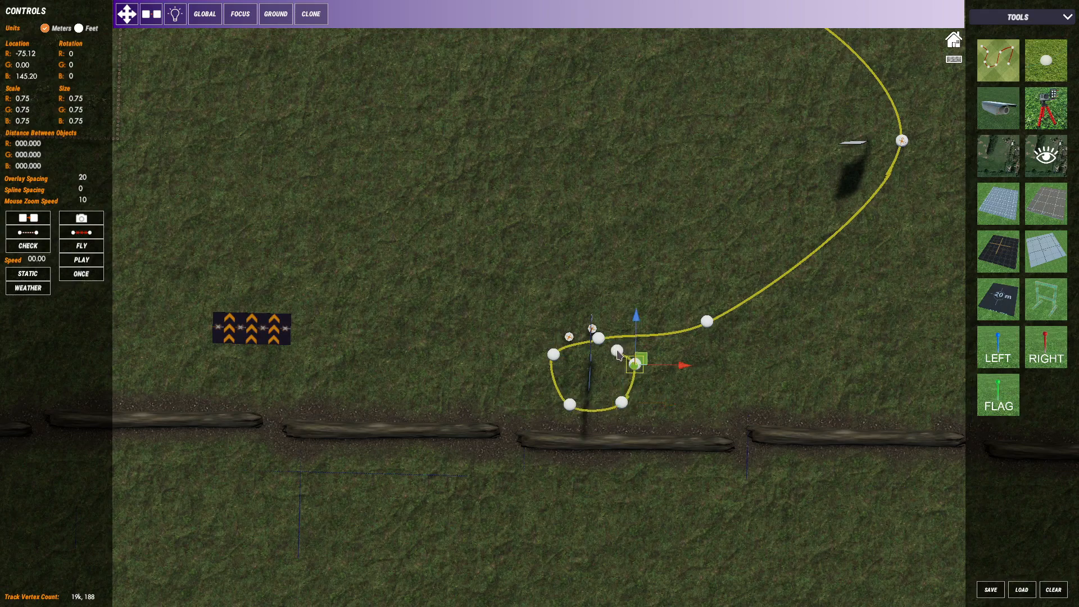
pyautogui.click(616, 351)
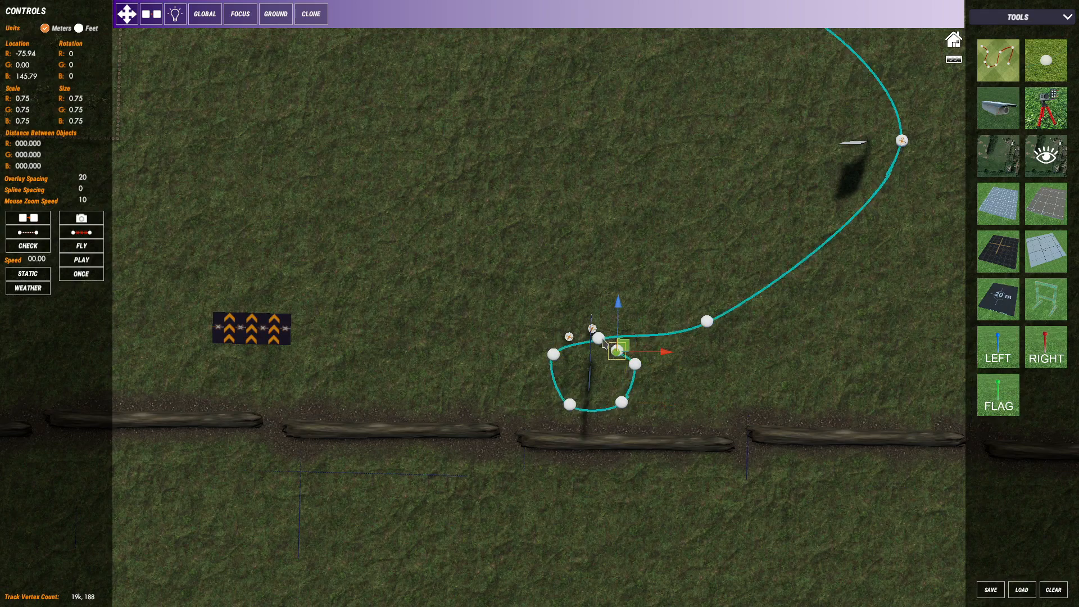
pyautogui.click(599, 339)
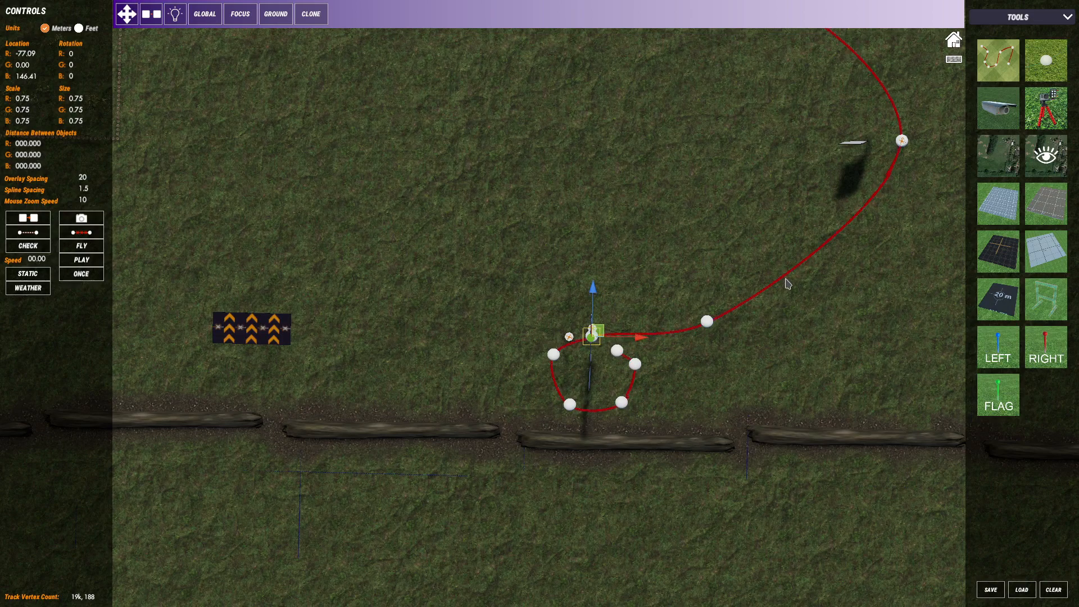
# Fill the spline that loops around the lower gate with small white cones at a spline spacing of 1.5
pyautogui.click(1024, 18)
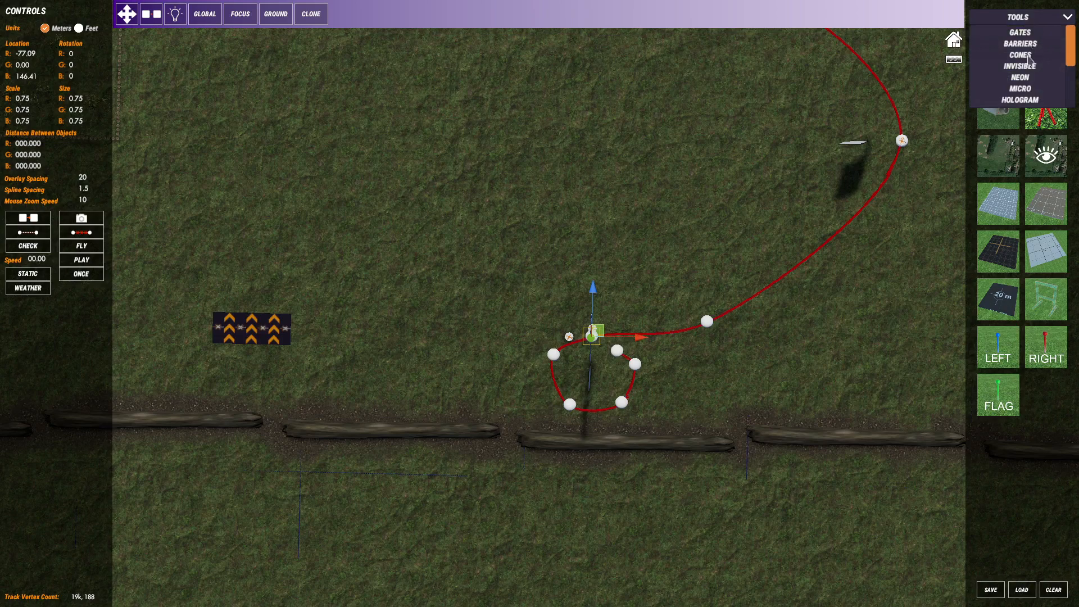
pyautogui.click(1019, 55)
pyautogui.click(809, 258)
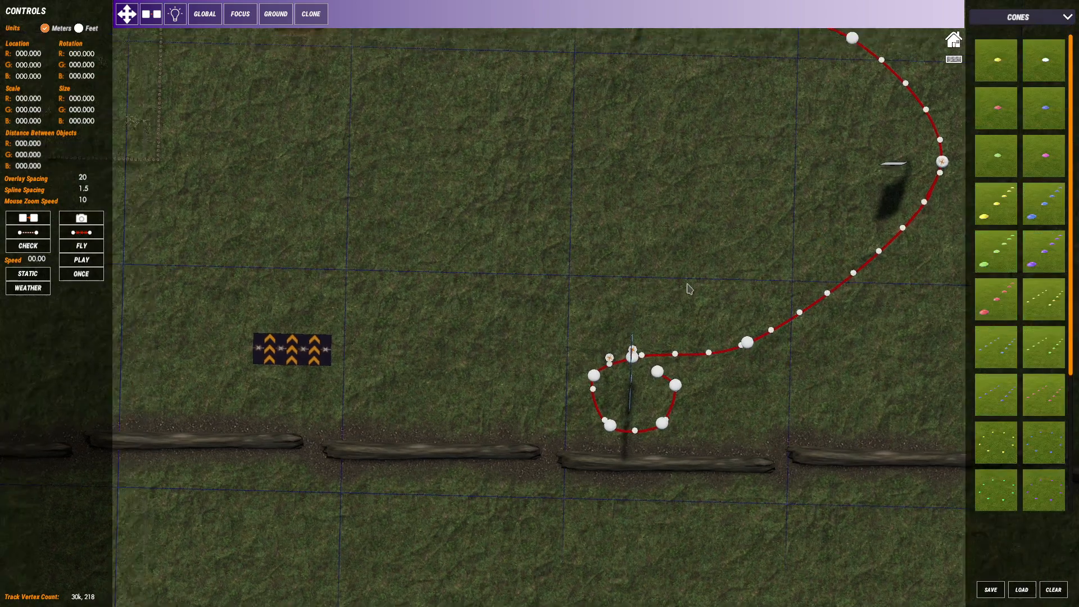
# Draw a new spline from beside the looped gate through about R -90.89, B 152.38 to the start gate at about R -92.37, B 161.70
pyautogui.click(1018, 19)
pyautogui.scroll(-5, 1028, 68)
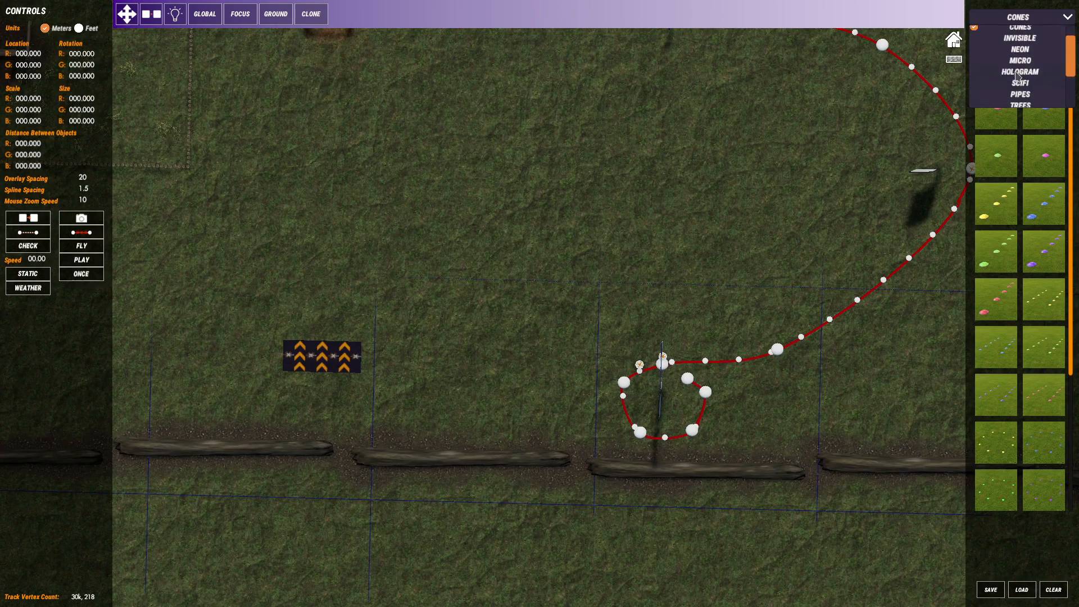
pyautogui.click(1018, 101)
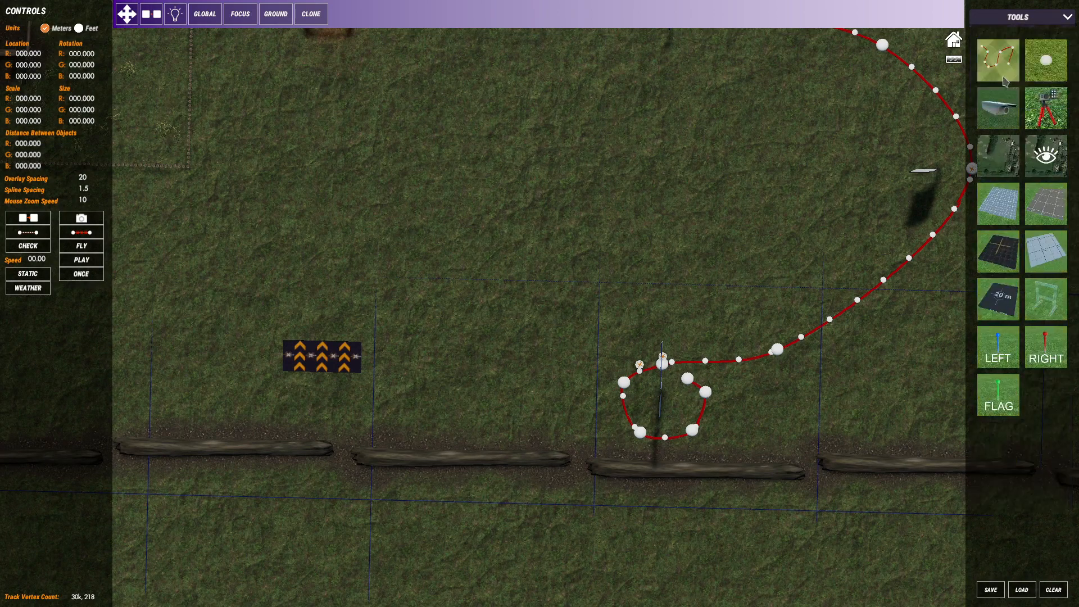
pyautogui.moveTo(506, 200); pyautogui.dragTo(753, 271, button='middle')
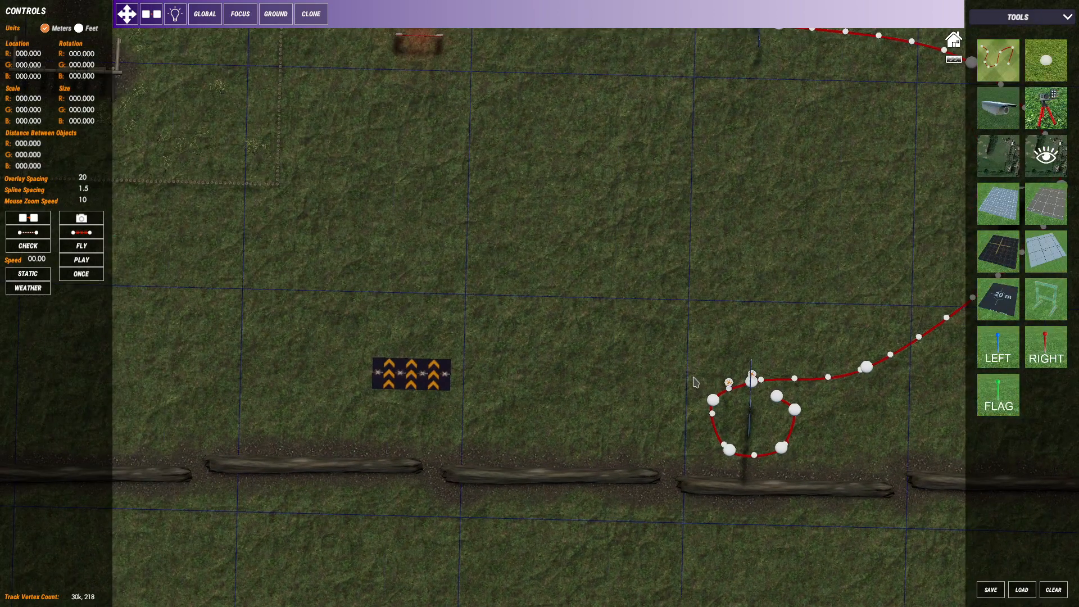
pyautogui.click(673, 379)
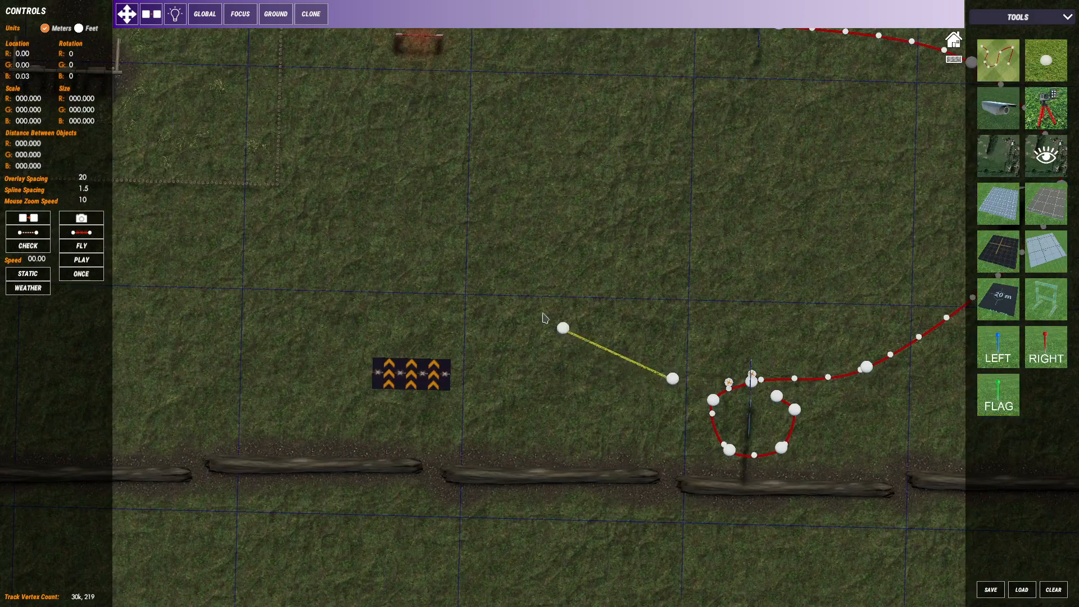
pyautogui.moveTo(528, 289); pyautogui.dragTo(804, 394, button='middle')
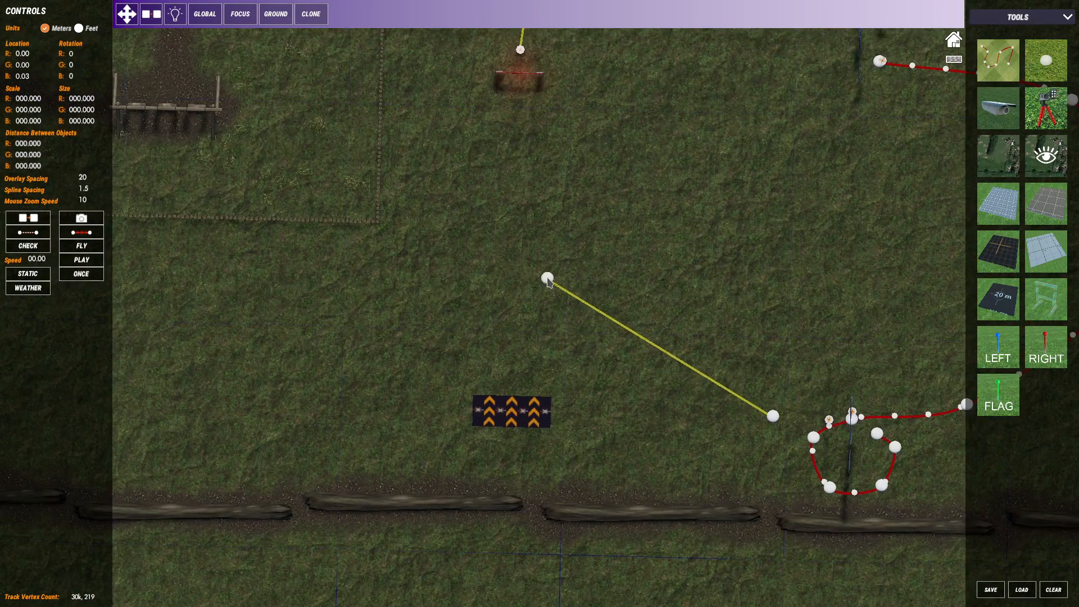
pyautogui.click(548, 277)
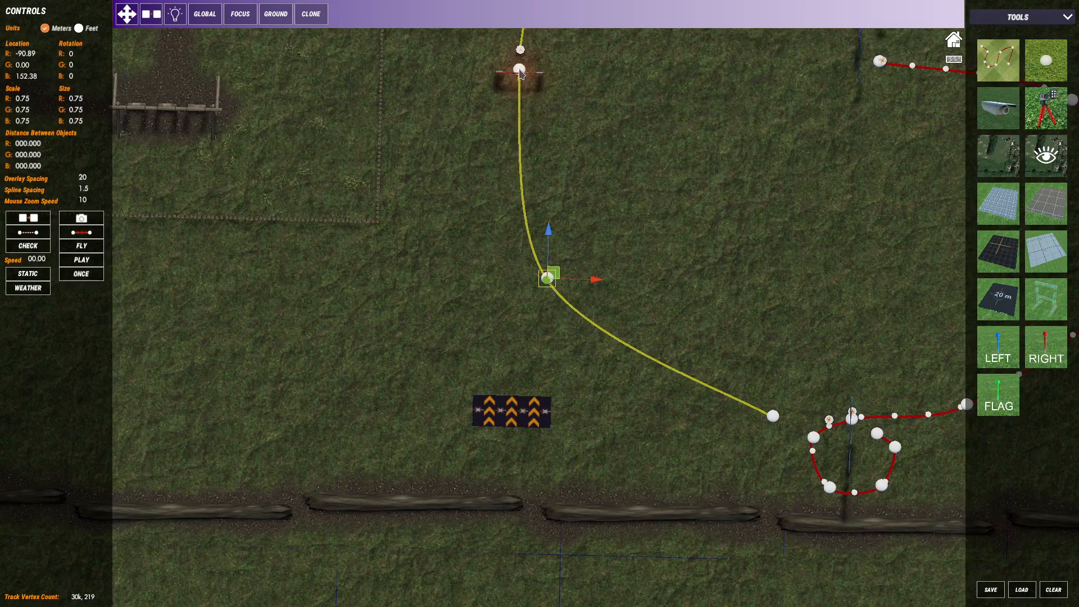
pyautogui.click(519, 70)
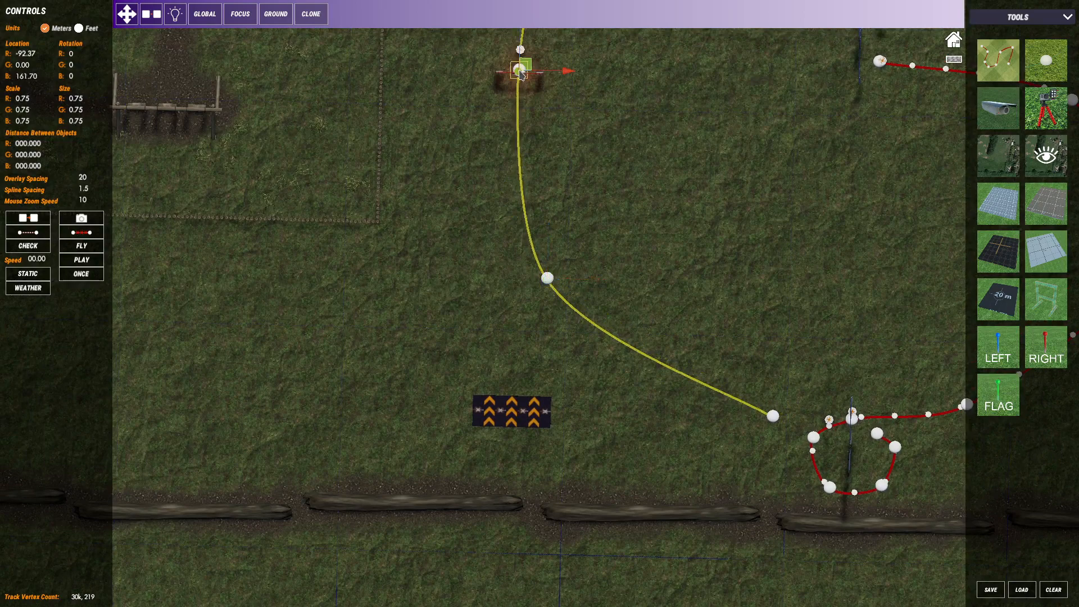
# Fill the spline leading to the start gate with small white cones at a spline spacing of 1.5 and deselect it
pyautogui.click(1018, 18)
pyautogui.click(1026, 55)
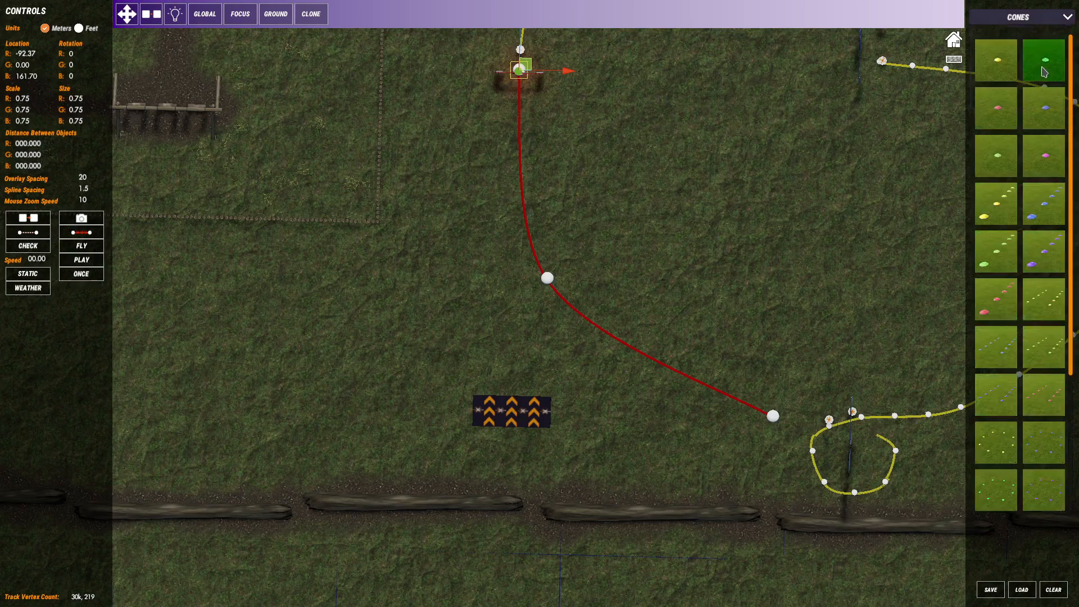
pyautogui.click(1043, 71)
pyautogui.click(520, 155)
pyautogui.press('Delete')
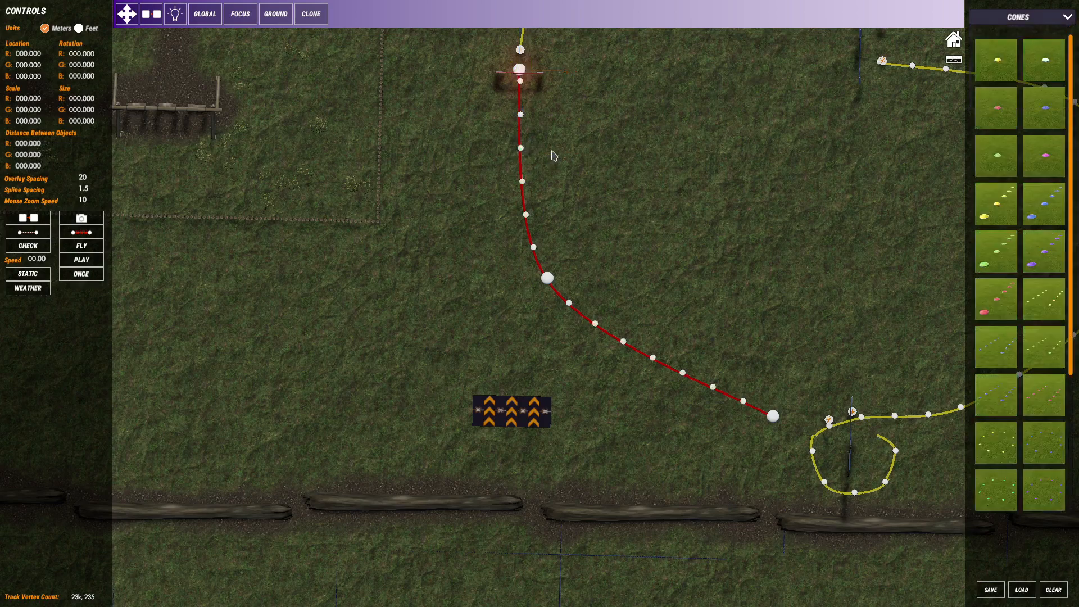
pyautogui.click(690, 254)
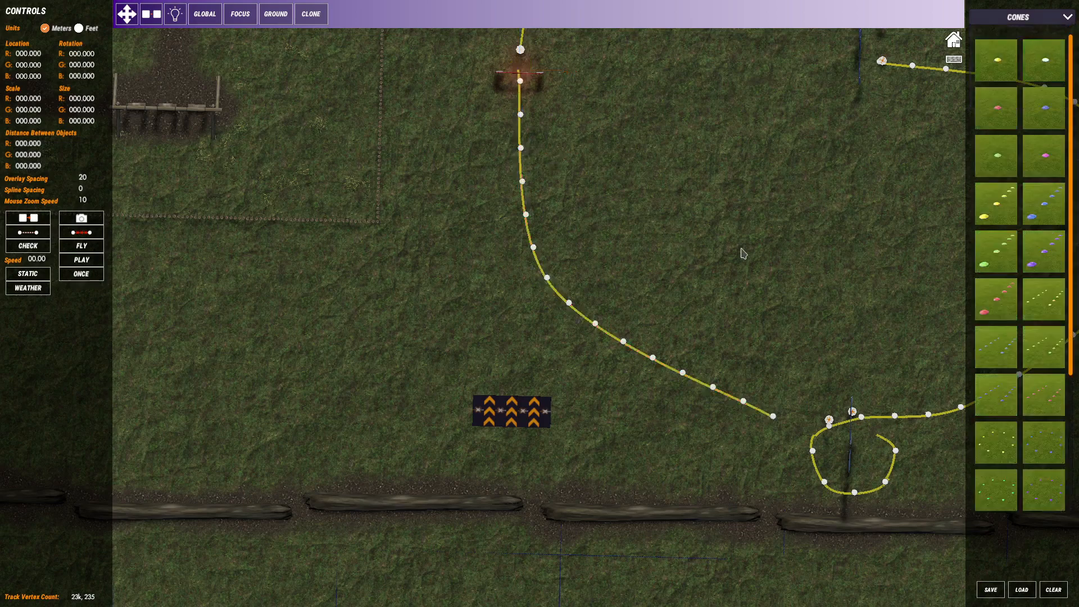
# Inspect the cone-marked flight path in perspective view, following it past the gates and flags
pyautogui.press('t')
pyautogui.moveTo(719, 286); pyautogui.dragTo(762, 228, button='middle')
pyautogui.moveTo(762, 228); pyautogui.dragTo(724, 229, button='right')
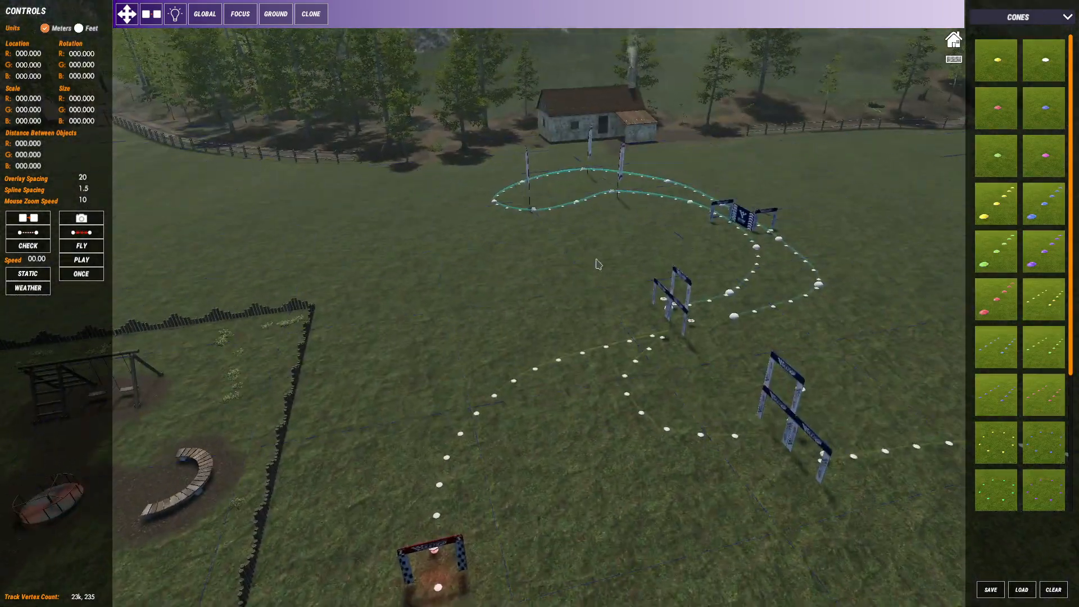
pyautogui.moveTo(776, 309); pyautogui.dragTo(439, 242, button='middle')
pyautogui.scroll(3, 578, 288)
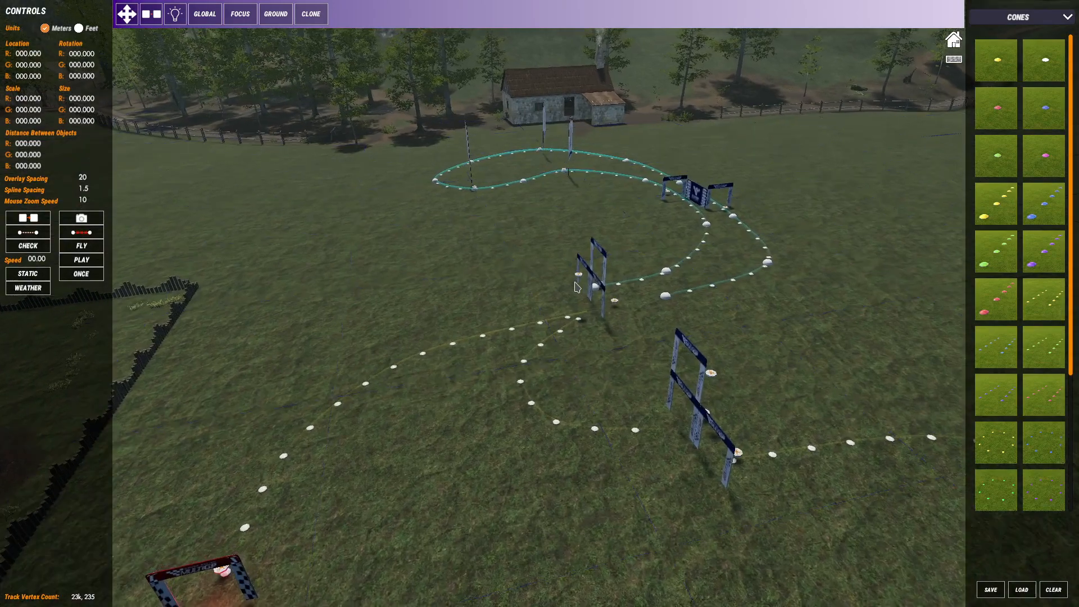
pyautogui.scroll(5, 577, 287)
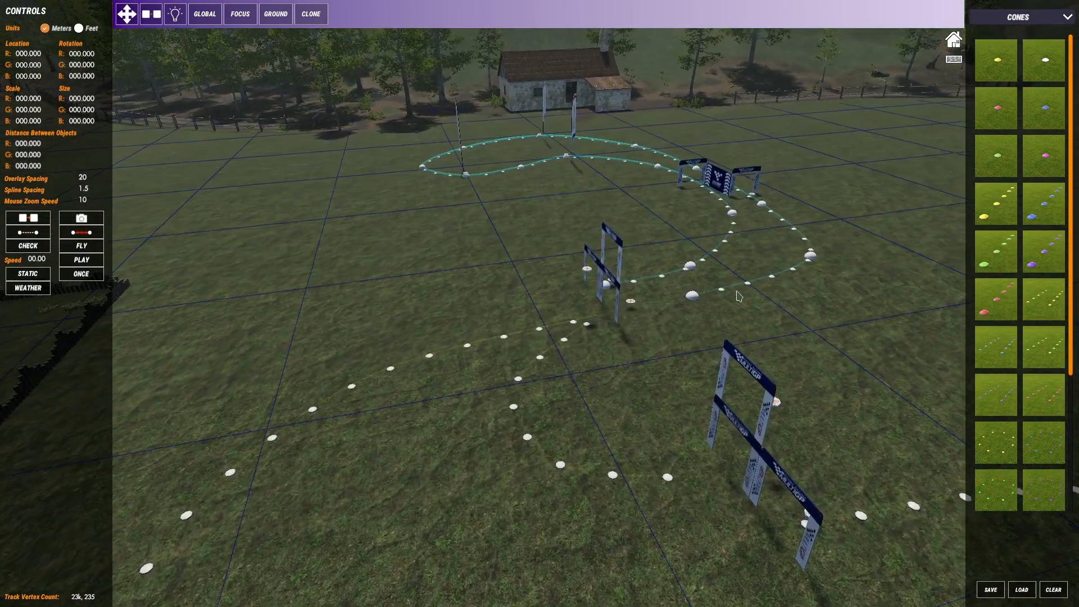
pyautogui.moveTo(736, 291); pyautogui.dragTo(792, 357, button='middle')
pyautogui.scroll(2, 679, 315)
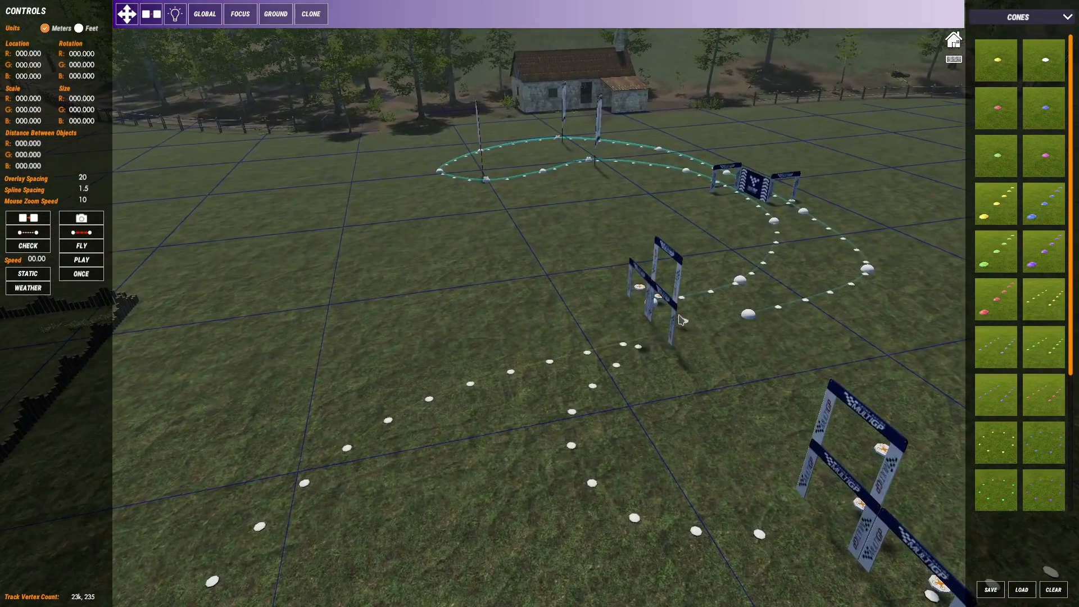
pyautogui.scroll(3, 679, 315)
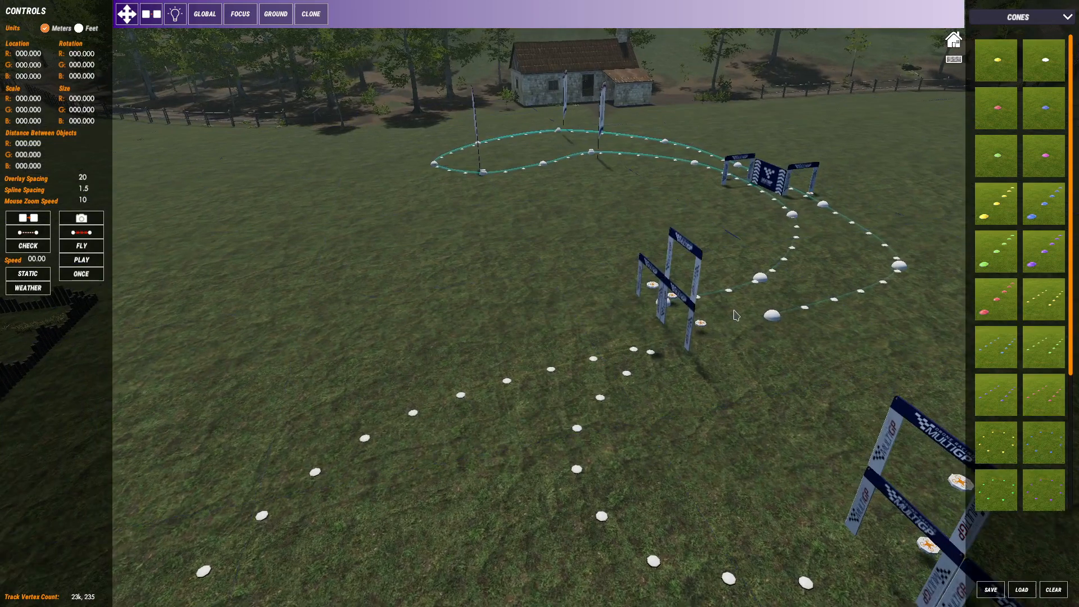
pyautogui.moveTo(863, 308); pyautogui.dragTo(496, 382, button='middle')
pyautogui.scroll(3, 697, 323)
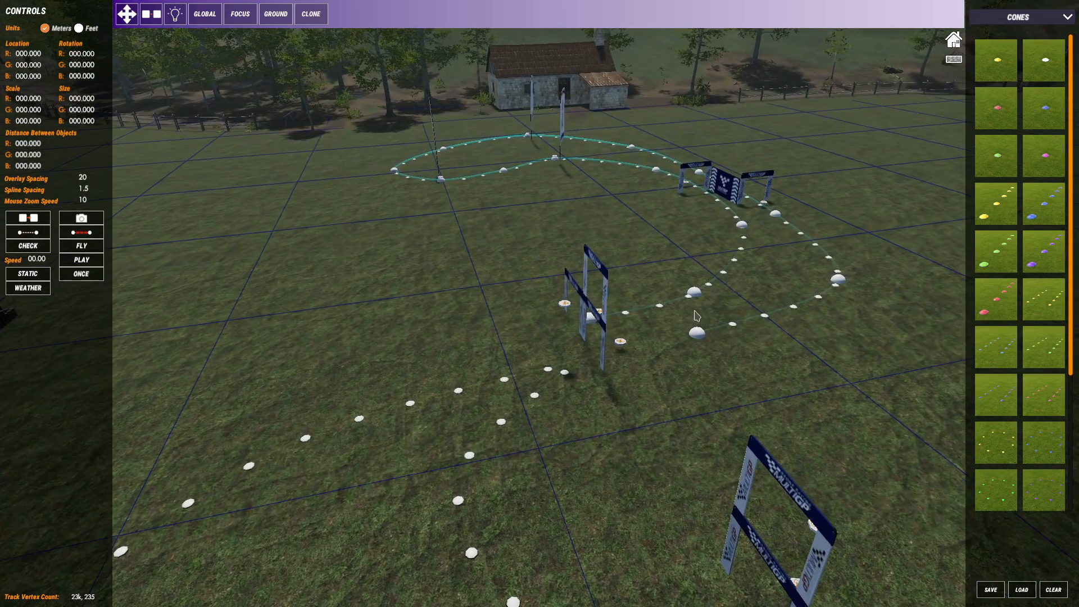
pyautogui.moveTo(790, 317); pyautogui.dragTo(703, 334, button='middle')
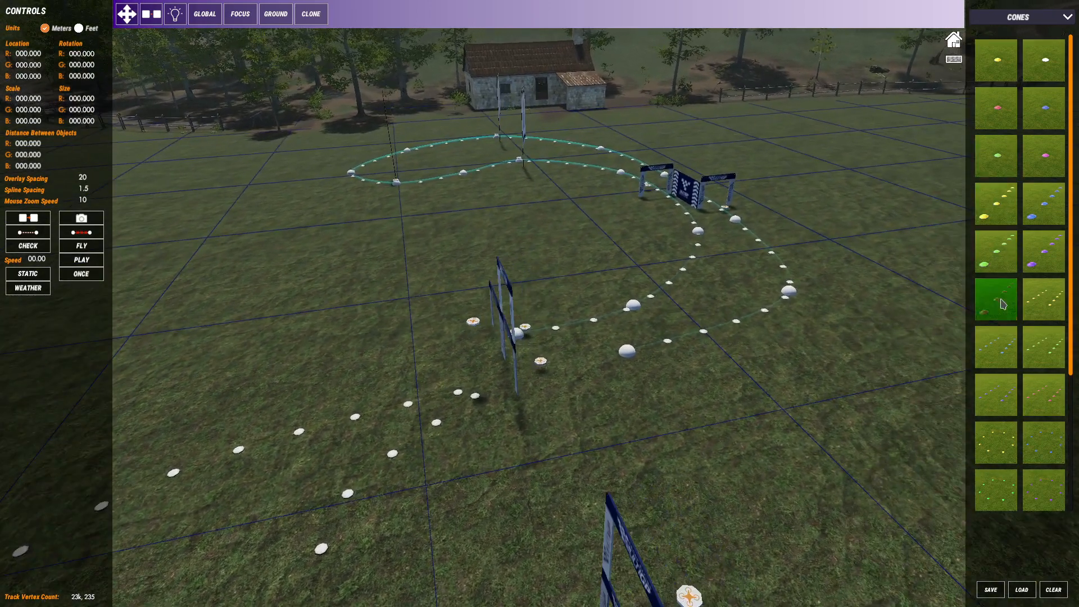
# Try a row of red cones on the grass at about R -70.10, B 170.77 and delete it again
pyautogui.moveTo(1001, 302); pyautogui.dragTo(799, 392)
pyautogui.scroll(-4, 1002, 309)
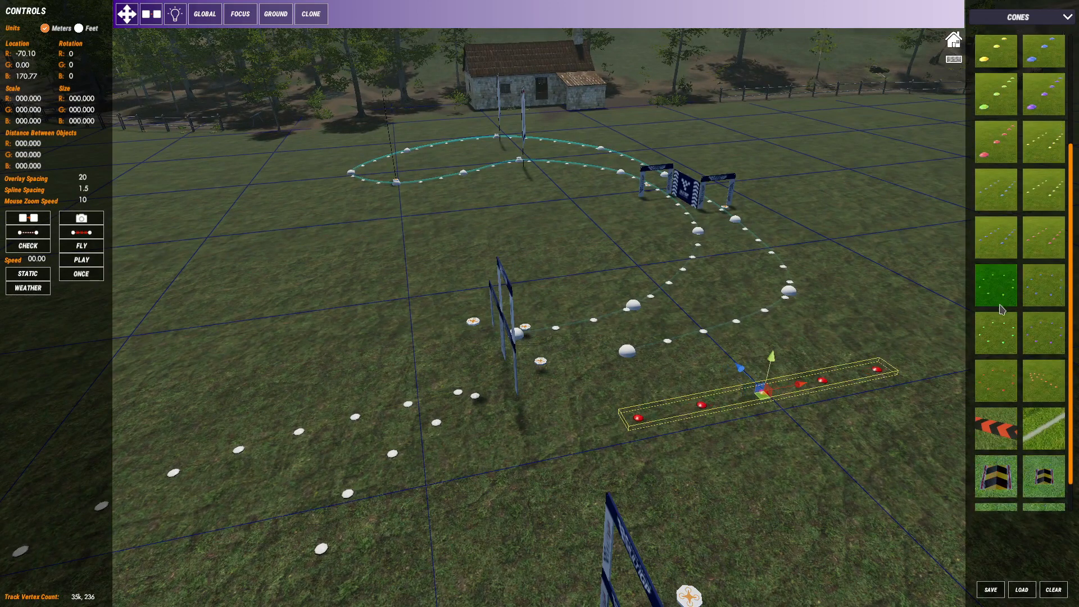
pyautogui.scroll(-1, 1002, 308)
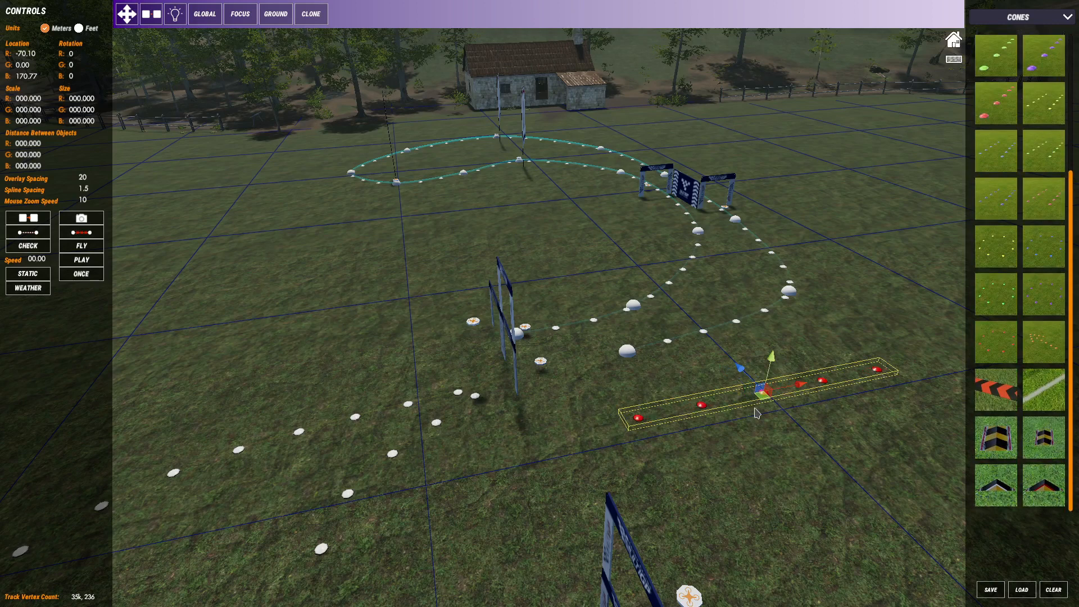
pyautogui.press('Delete')
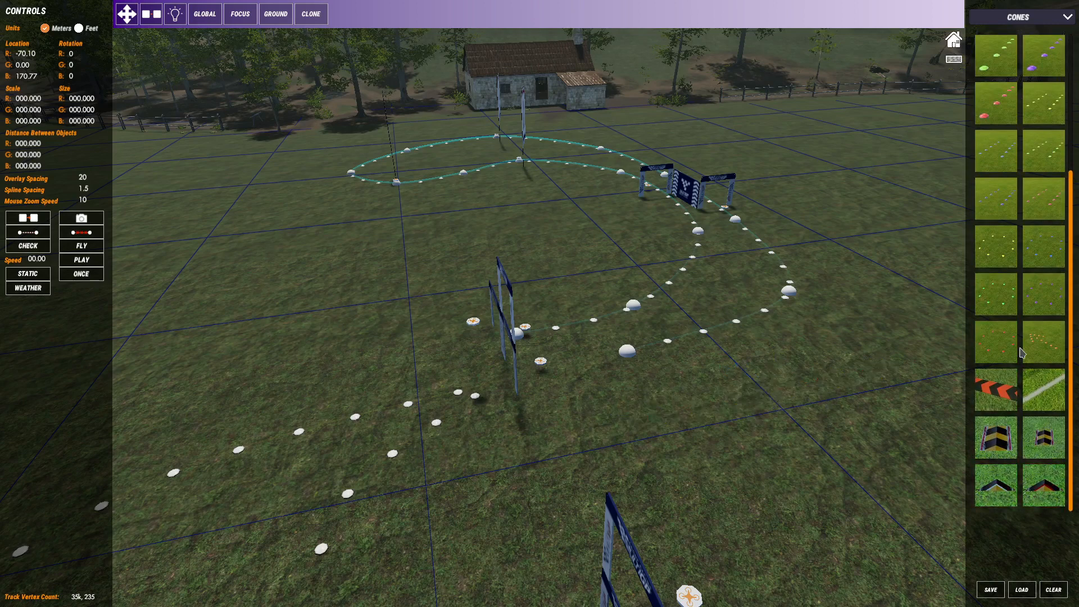
pyautogui.scroll(5, 1019, 351)
pyautogui.scroll(2, 1020, 339)
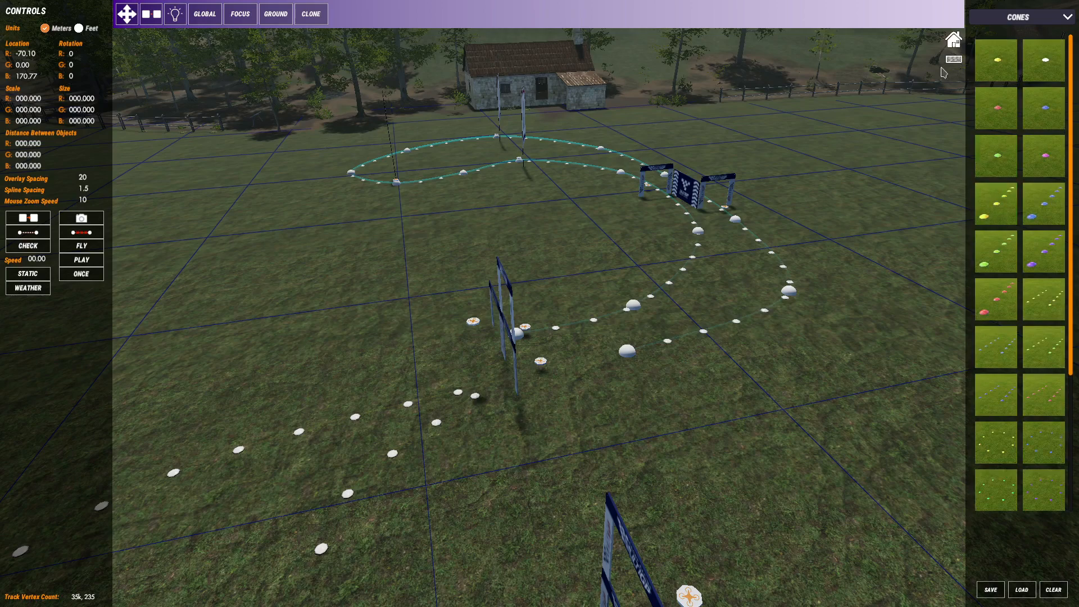
pyautogui.click(991, 103)
pyautogui.scroll(2, 646, 306)
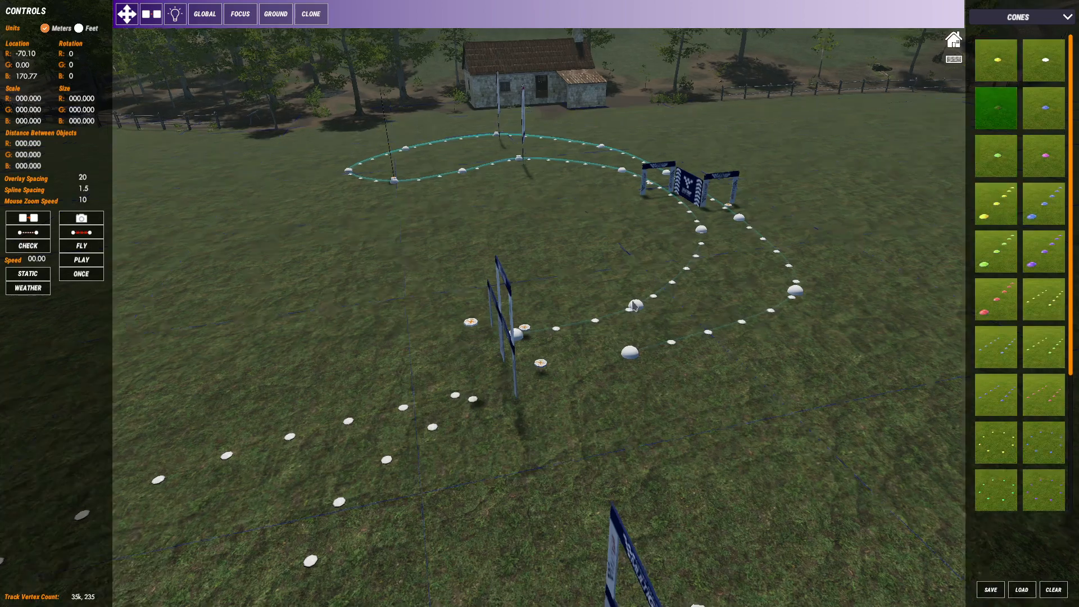
pyautogui.scroll(3, 657, 346)
pyautogui.moveTo(631, 298); pyautogui.dragTo(459, 275, button='middle')
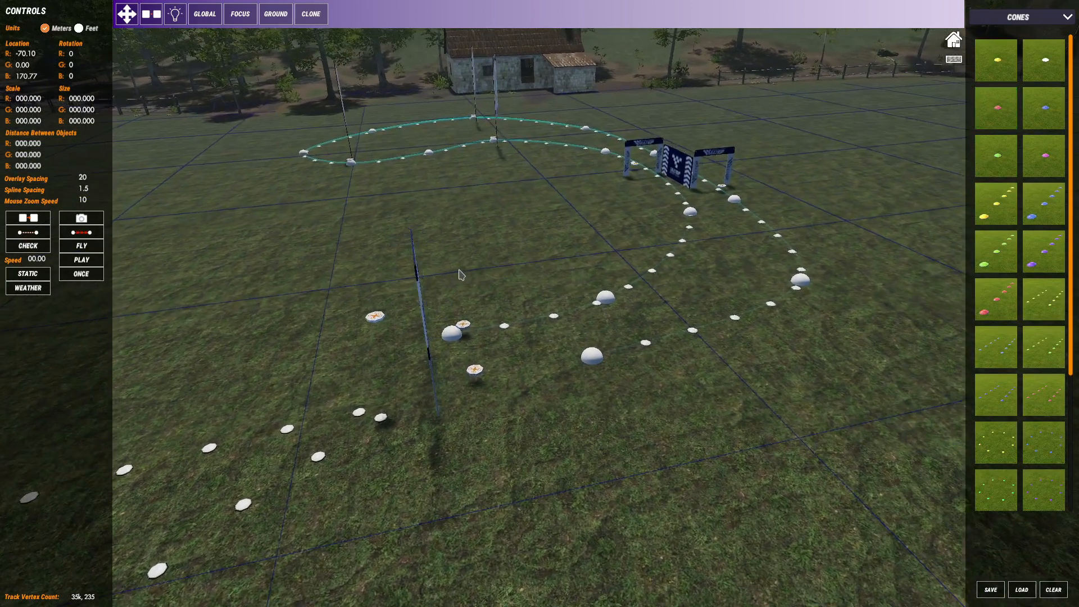
pyautogui.press('Escape')
pyautogui.scroll(2, 562, 380)
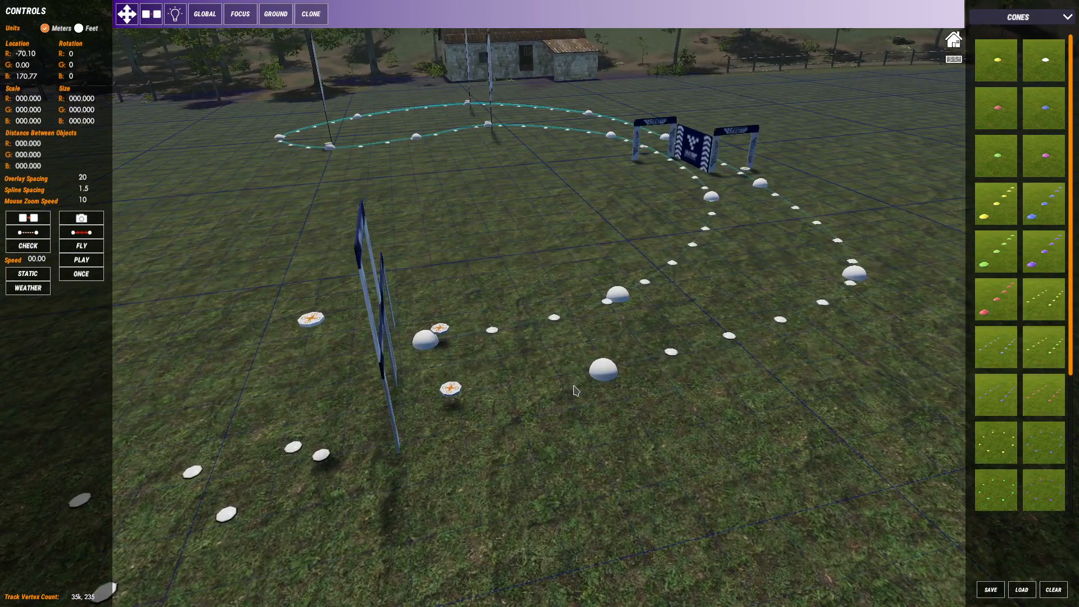
# Place a red cone at R -73.94, B 174.85 and clone it along the B axis into a row of five beside the double gate
pyautogui.click(550, 352)
pyautogui.scroll(5, 560, 377)
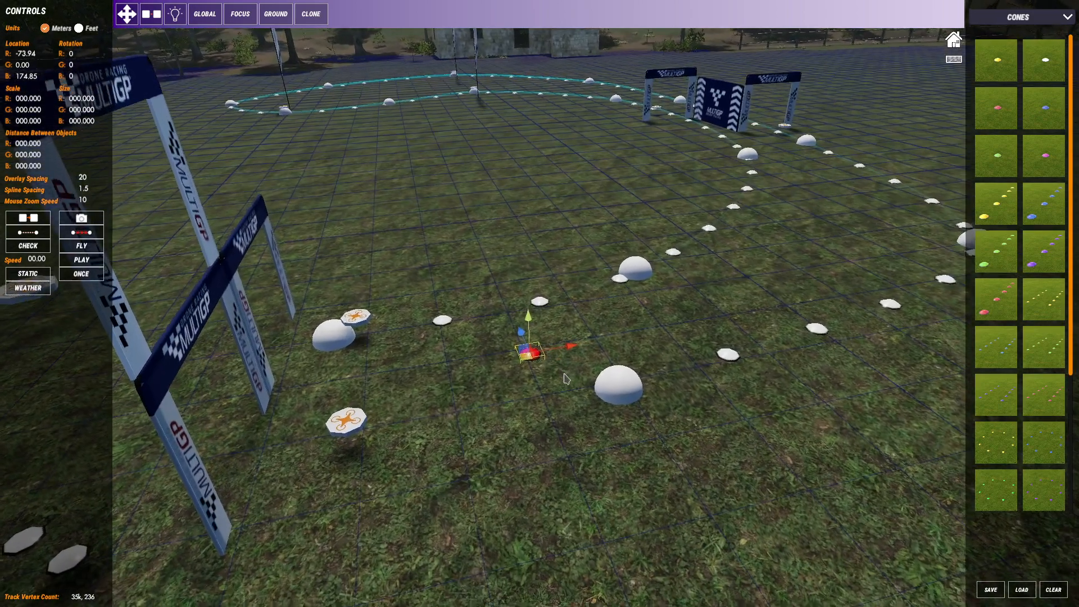
pyautogui.moveTo(566, 378); pyautogui.dragTo(567, 385, button='middle')
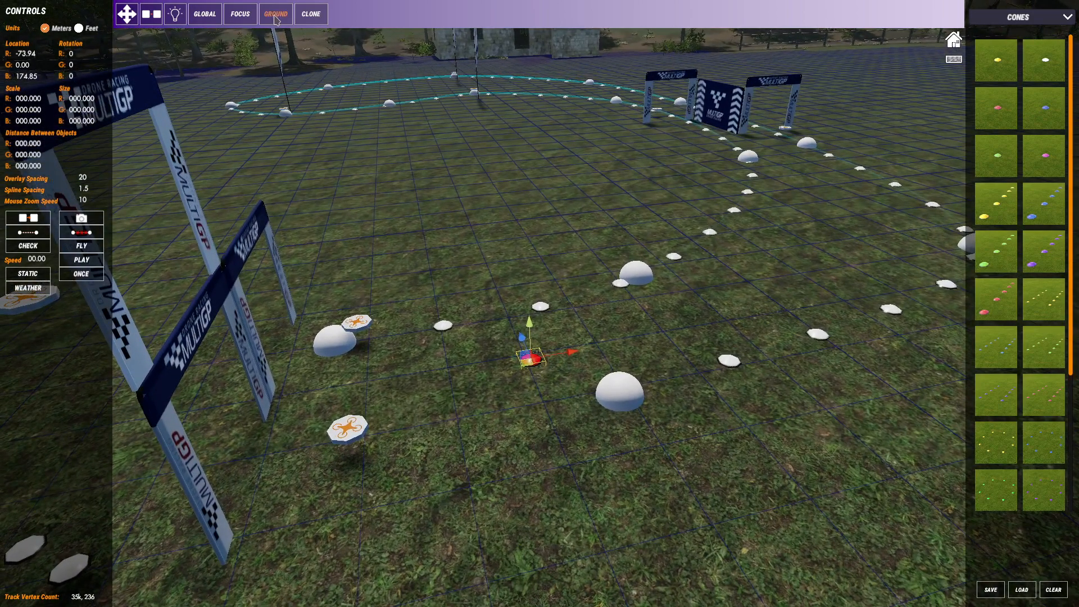
pyautogui.click(312, 17)
pyautogui.moveTo(522, 344); pyautogui.dragTo(549, 403)
pyautogui.click(316, 18)
pyautogui.click(311, 17)
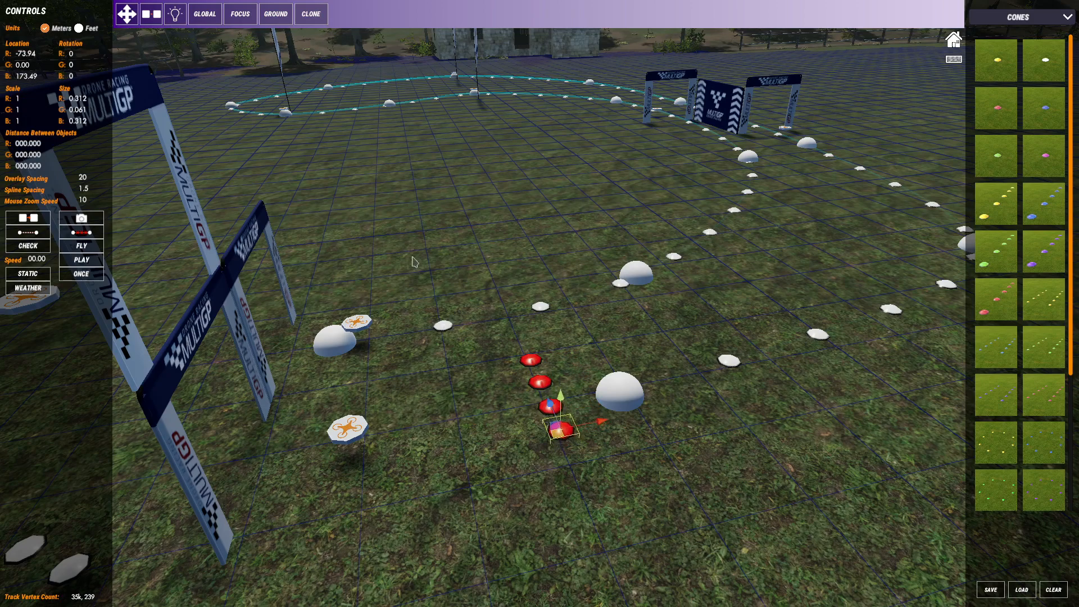
pyautogui.click(311, 16)
pyautogui.moveTo(554, 400); pyautogui.dragTo(566, 429)
pyautogui.click(684, 392)
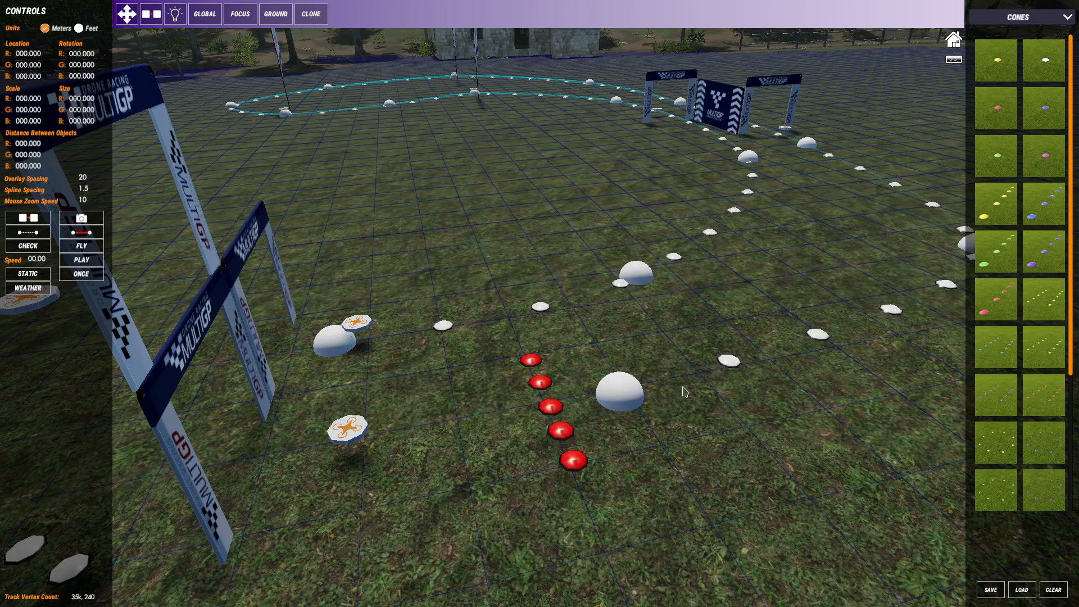
# Deselect the spline, select all five red cones together and clone them as a second row
pyautogui.click(674, 340)
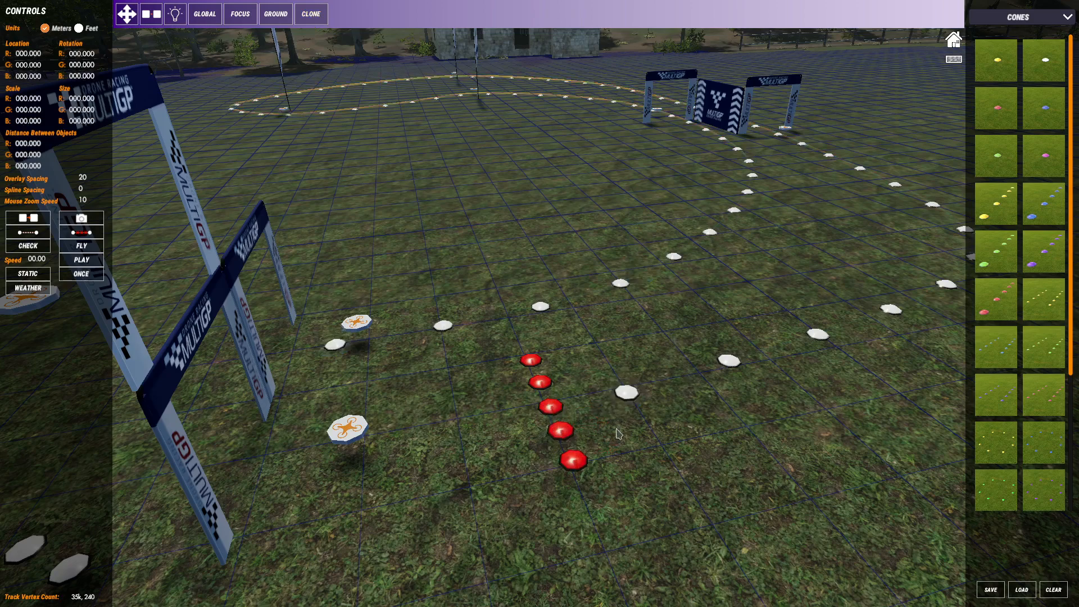
pyautogui.moveTo(618, 423); pyautogui.dragTo(304, 483, button='middle')
pyautogui.moveTo(304, 483); pyautogui.dragTo(584, 394, button='right')
pyautogui.moveTo(584, 393); pyautogui.dragTo(319, 425, button='middle')
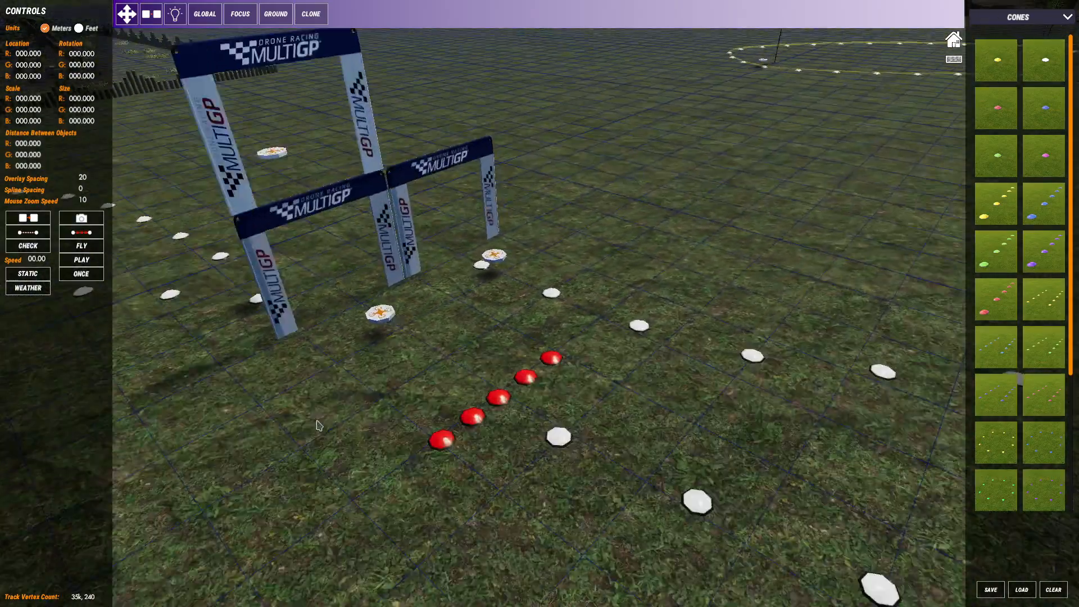
pyautogui.moveTo(319, 425); pyautogui.dragTo(481, 426, button='right')
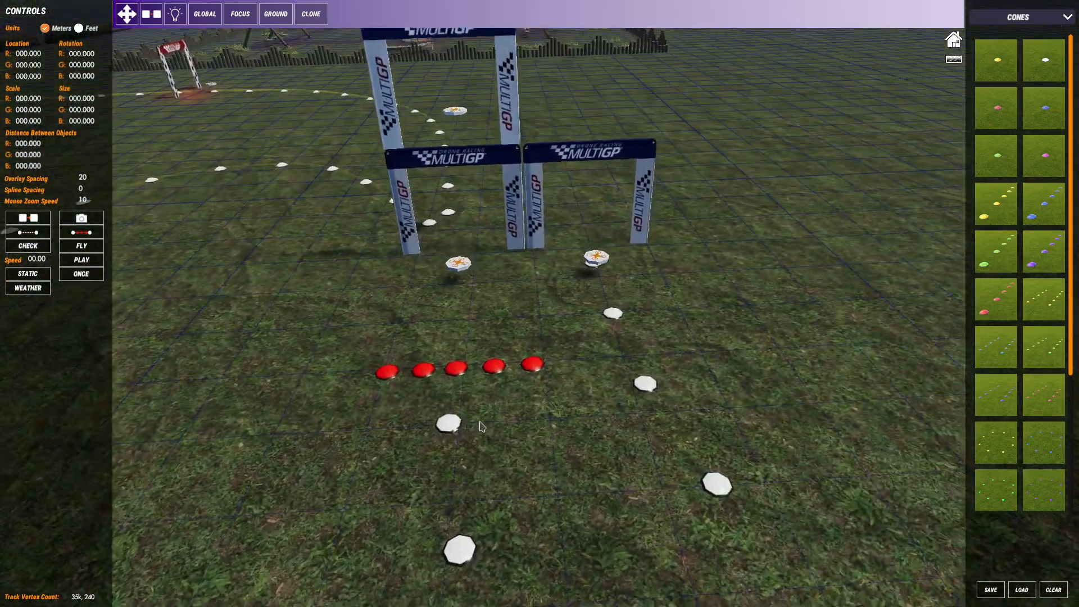
pyautogui.moveTo(480, 422); pyautogui.dragTo(581, 404, button='middle')
pyautogui.moveTo(469, 335); pyautogui.dragTo(687, 389)
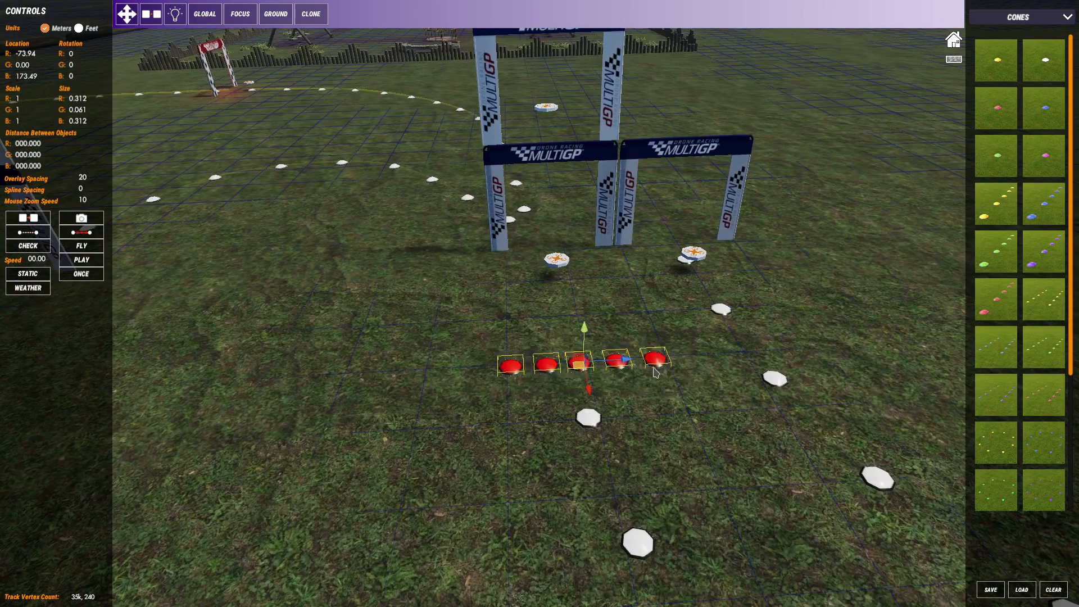
pyautogui.click(312, 327)
pyautogui.moveTo(437, 332); pyautogui.dragTo(678, 392)
pyautogui.moveTo(380, 298); pyautogui.dragTo(534, 292, button='middle')
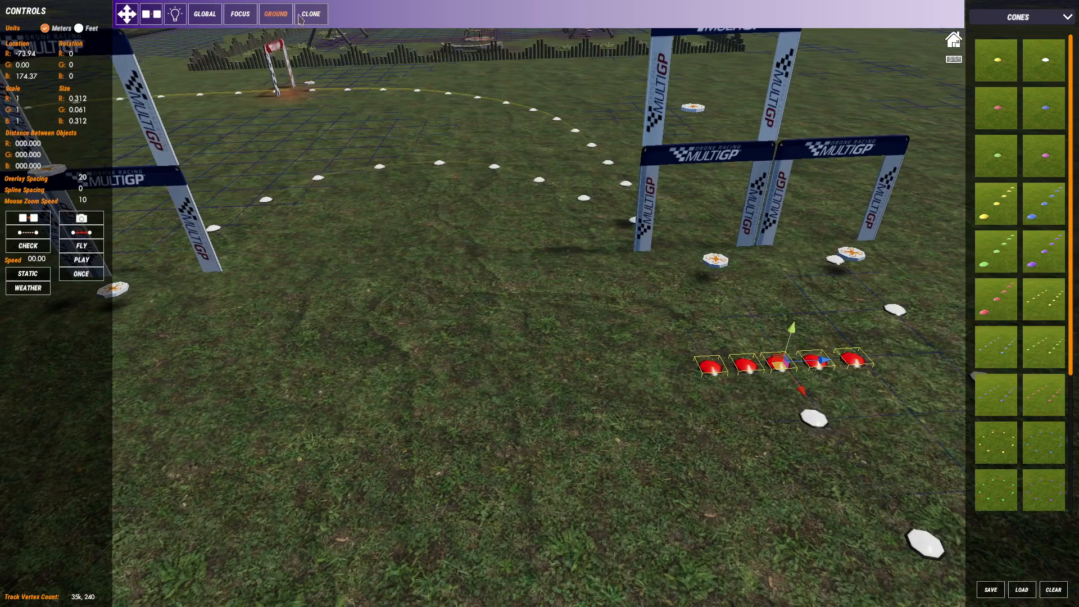
pyautogui.click(311, 14)
pyautogui.moveTo(799, 391); pyautogui.dragTo(812, 424)
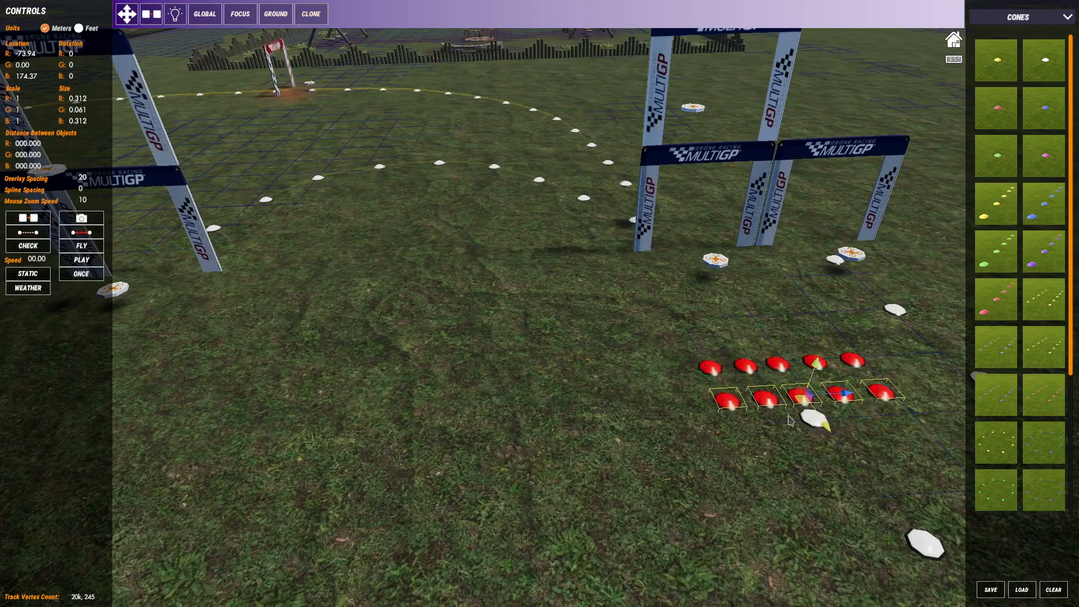
# Move the cloned row of red cones onto the grass in front of the neighbouring double gate
pyautogui.scroll(-5, 541, 332)
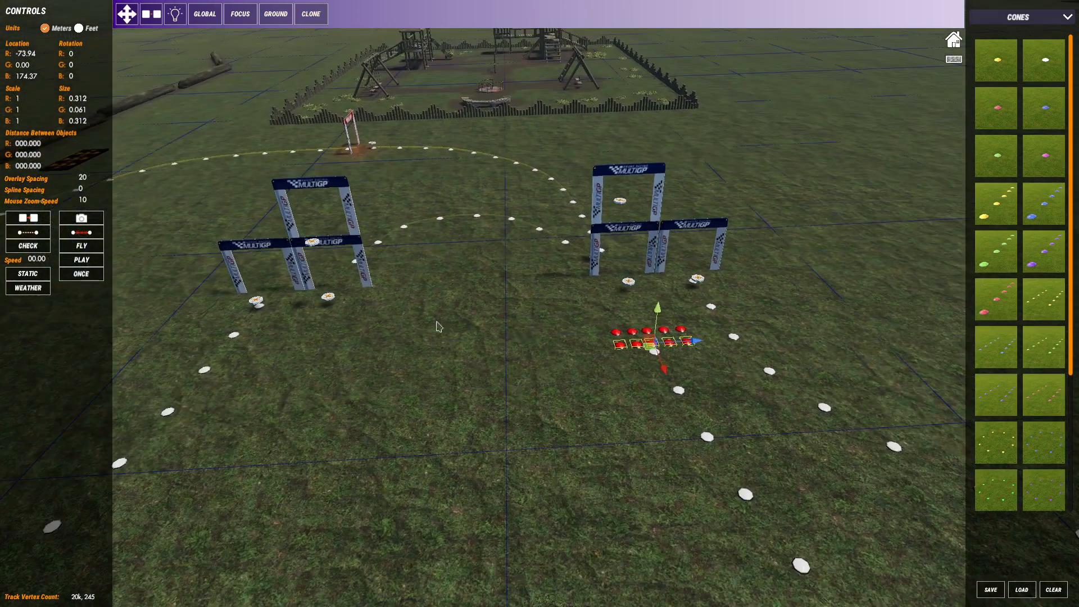
pyautogui.moveTo(441, 326); pyautogui.dragTo(693, 477, button='middle')
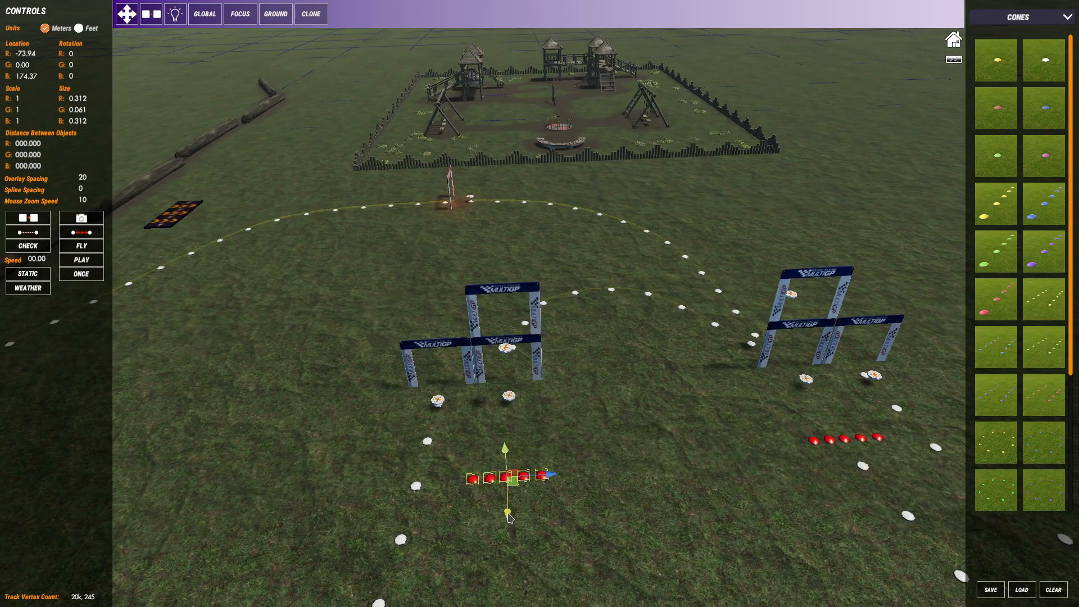
pyautogui.moveTo(631, 391); pyautogui.dragTo(523, 403, button='right')
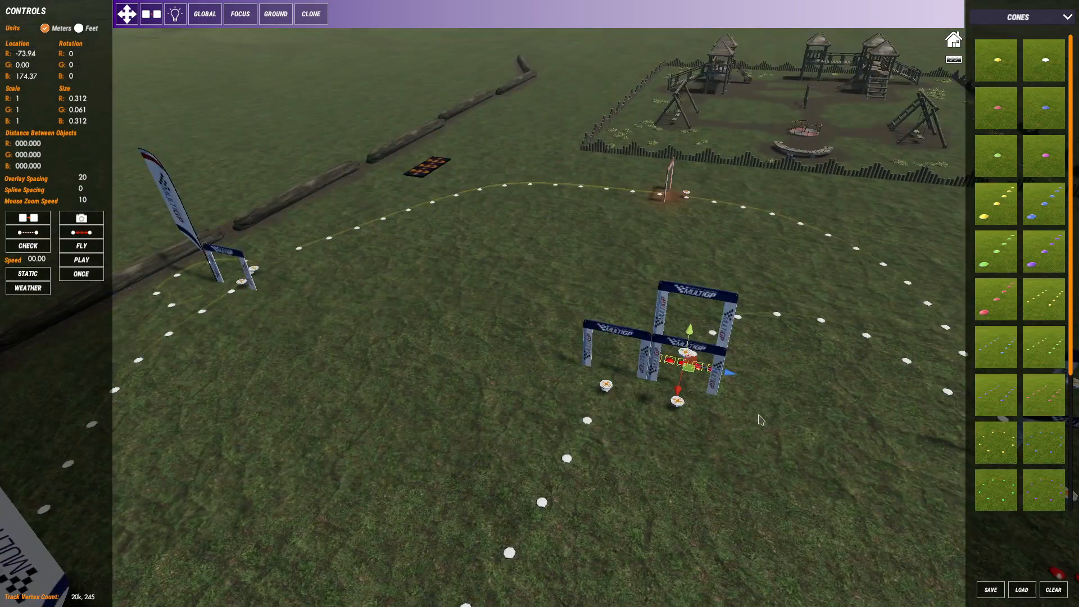
pyautogui.moveTo(160, 315); pyautogui.dragTo(501, 345, button='right')
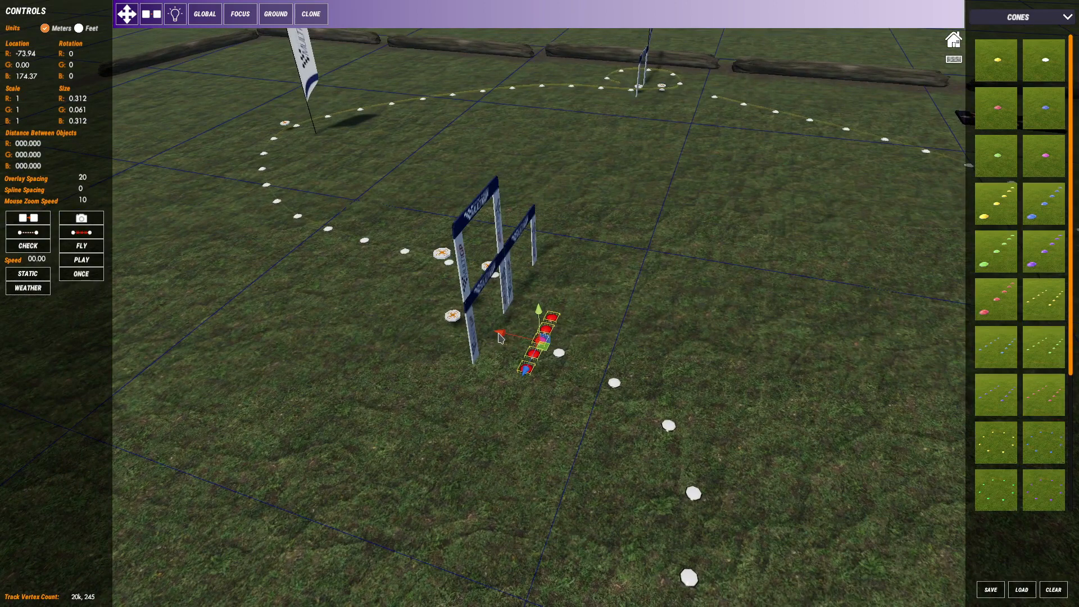
pyautogui.moveTo(719, 269); pyautogui.dragTo(702, 339, button='right')
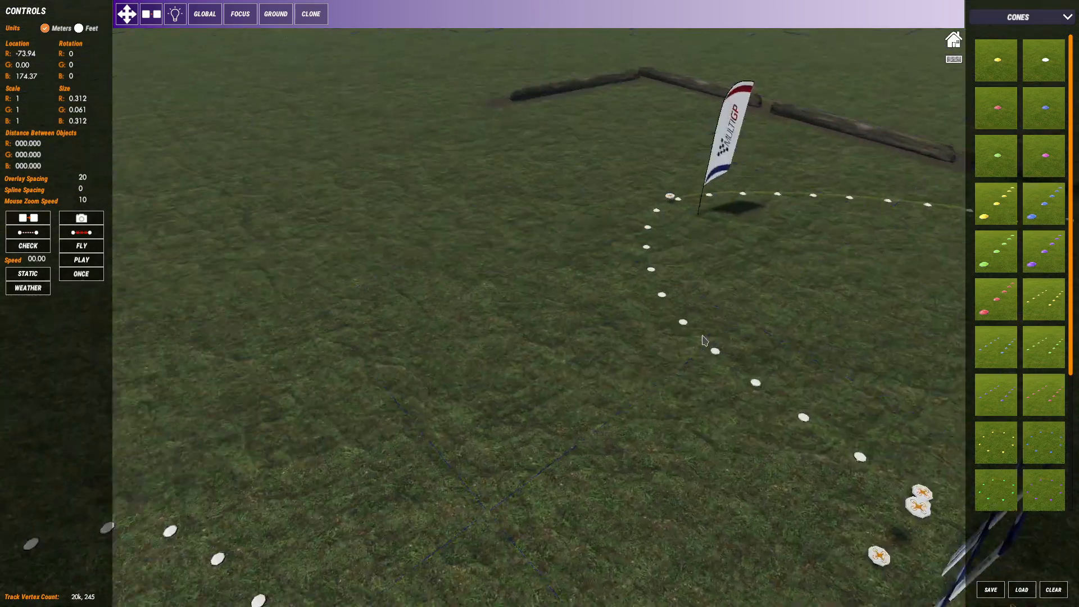
pyautogui.press('d')
pyautogui.moveTo(607, 337); pyautogui.dragTo(442, 344, button='right')
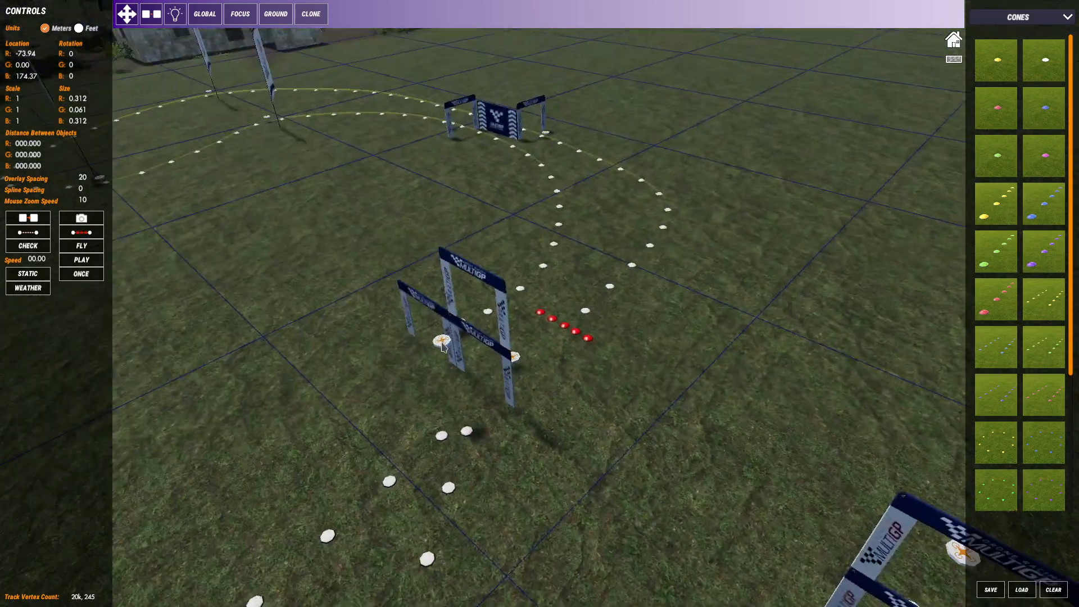
# Save the track, overwriting the existing version
pyautogui.scroll(-3, 737, 365)
pyautogui.moveTo(738, 365); pyautogui.dragTo(582, 284, button='middle')
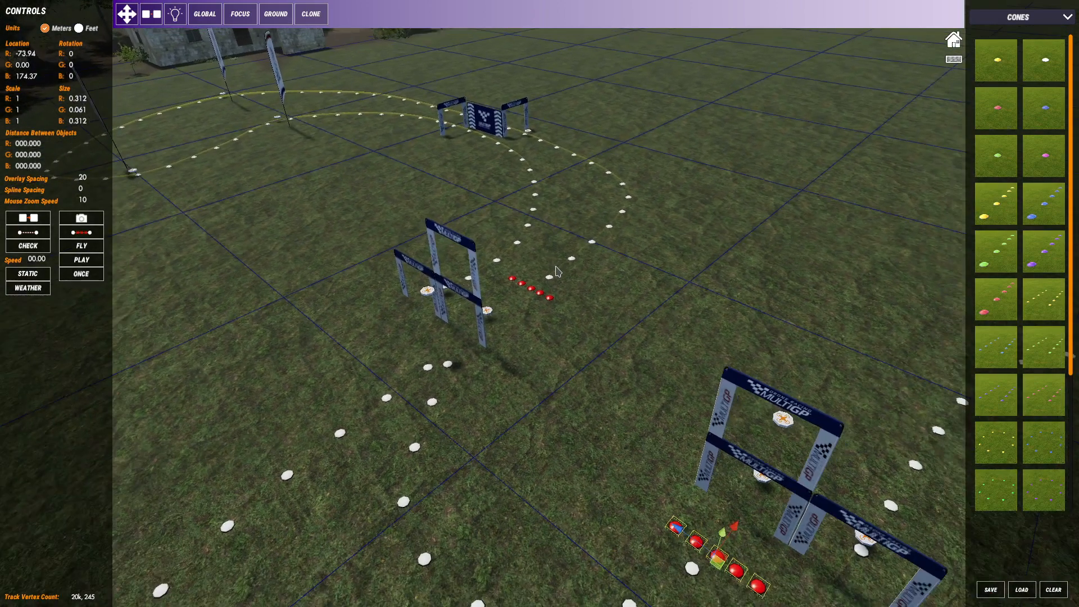
pyautogui.scroll(-3, 582, 284)
pyautogui.scroll(-1, 579, 280)
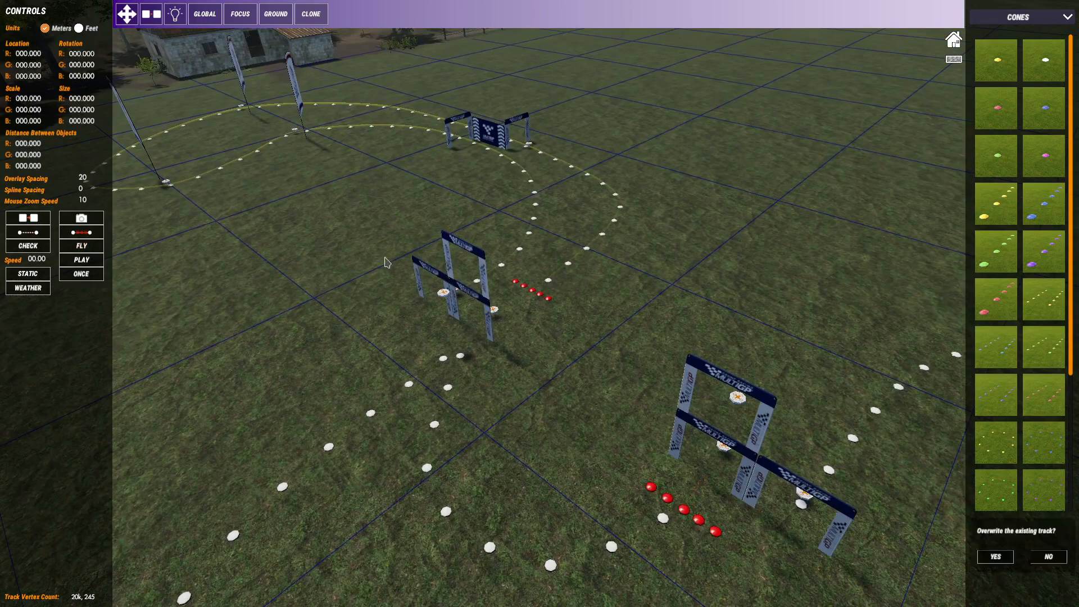
pyautogui.click(996, 557)
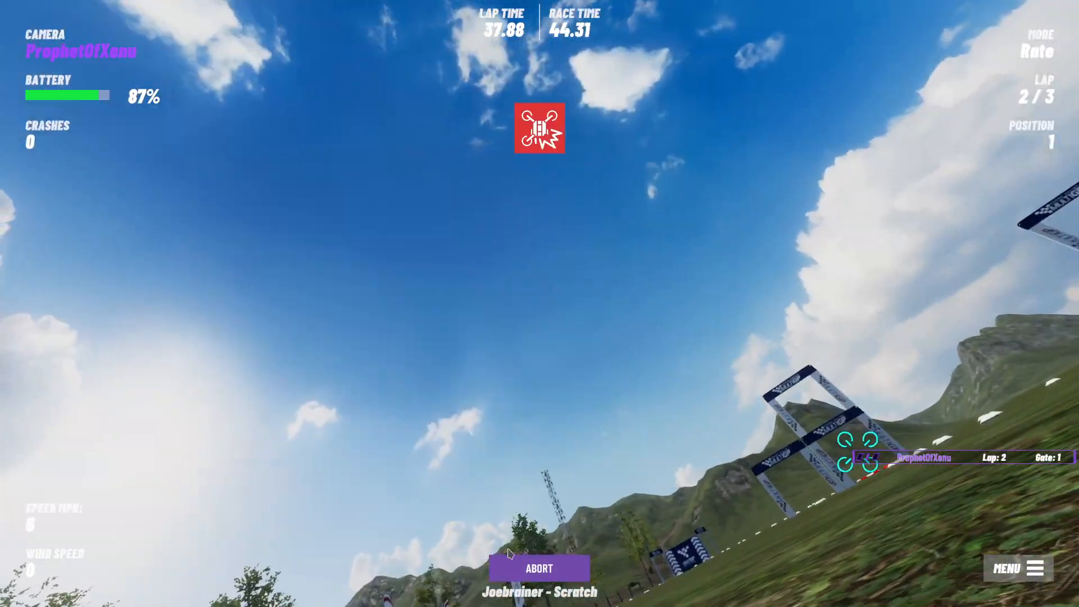
# Abort the test race, exit its session and open the Triple Danger track for editing
pyautogui.click(512, 562)
pyautogui.click(1024, 571)
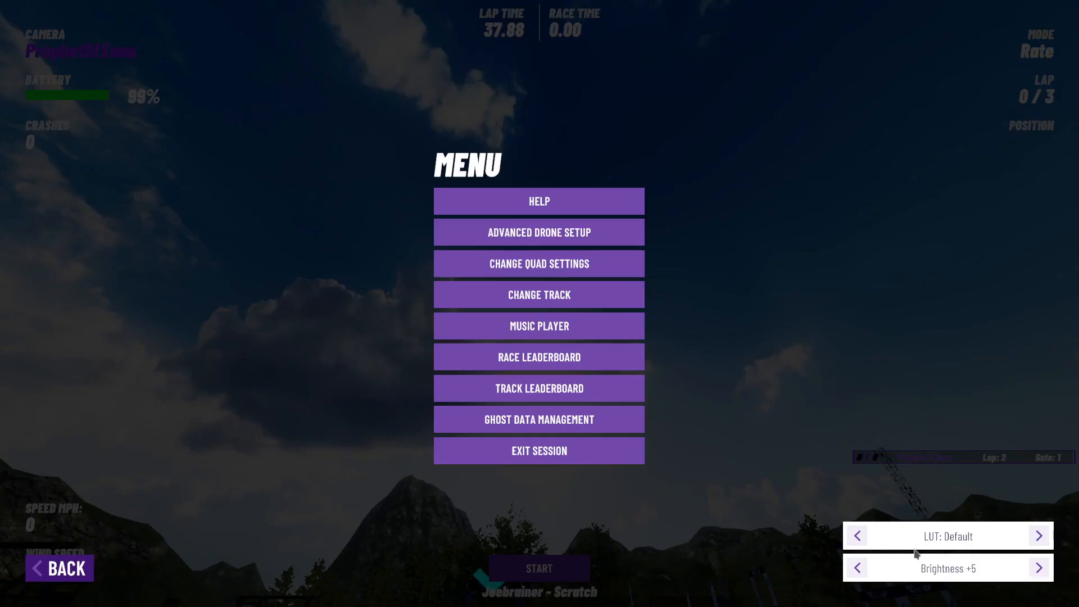
pyautogui.click(577, 458)
pyautogui.click(572, 357)
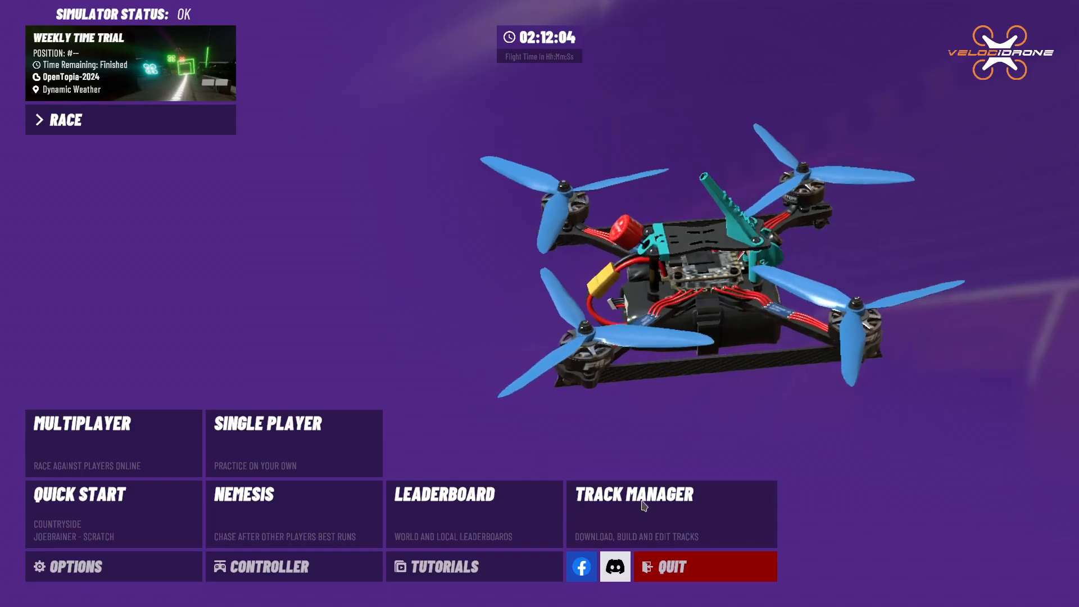
pyautogui.click(650, 523)
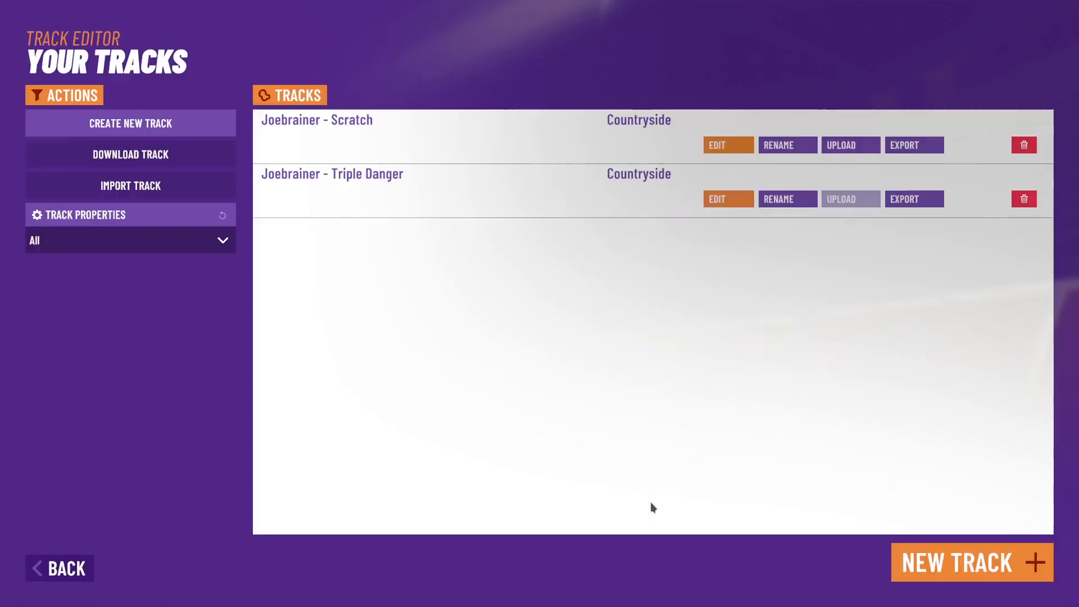
pyautogui.click(734, 199)
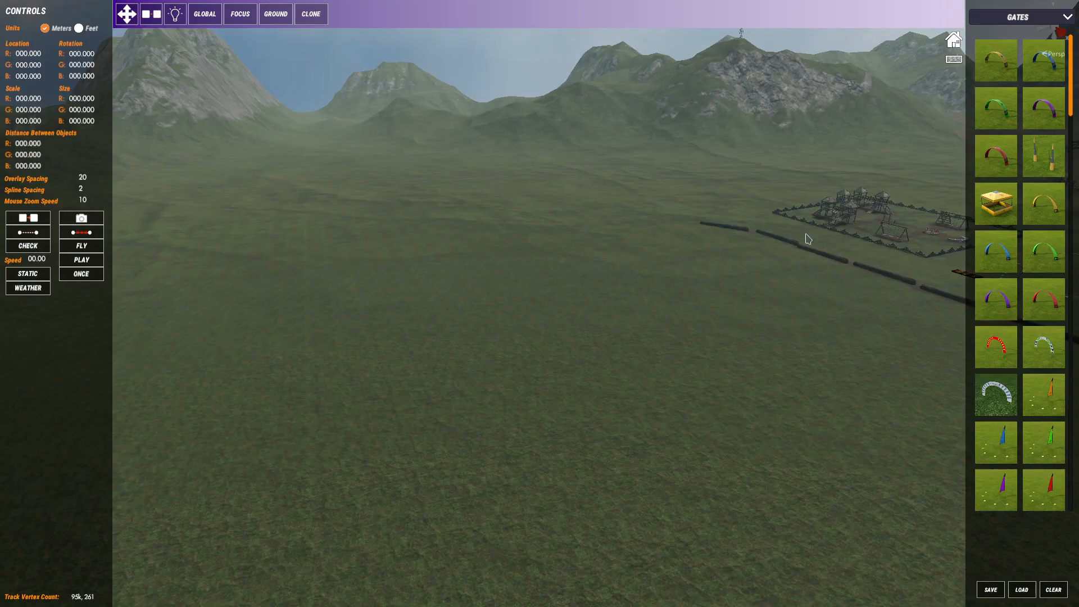
# Examine the Triple Danger track's gates, flags and cone-marked path, up to the square frame between the TBS Vendetta flags
pyautogui.moveTo(805, 233); pyautogui.dragTo(732, 280, button='right')
pyautogui.scroll(5, 774, 279)
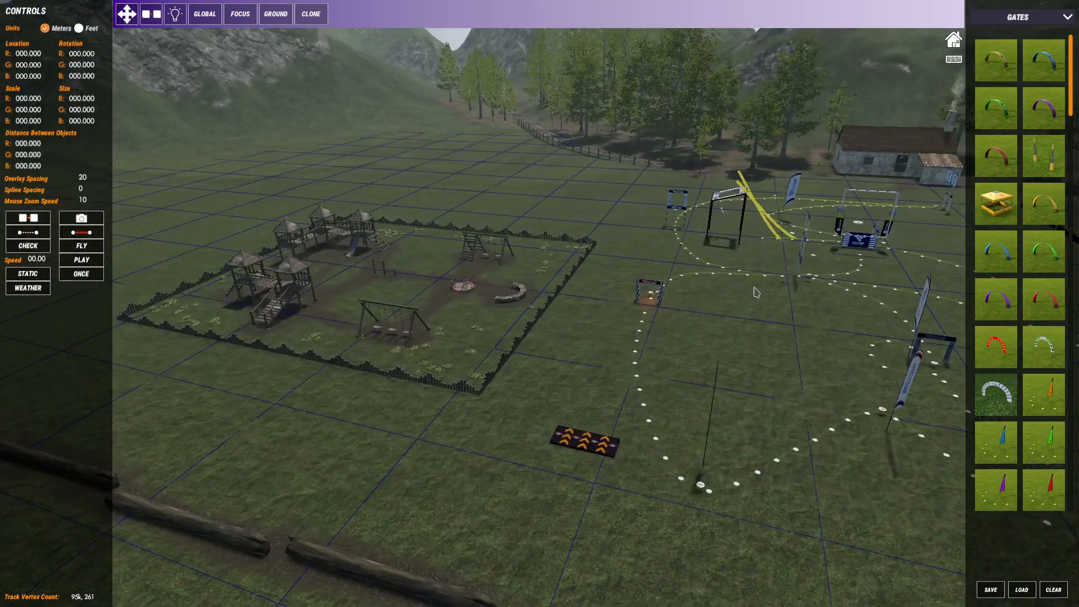
pyautogui.moveTo(853, 245); pyautogui.dragTo(685, 249, button='middle')
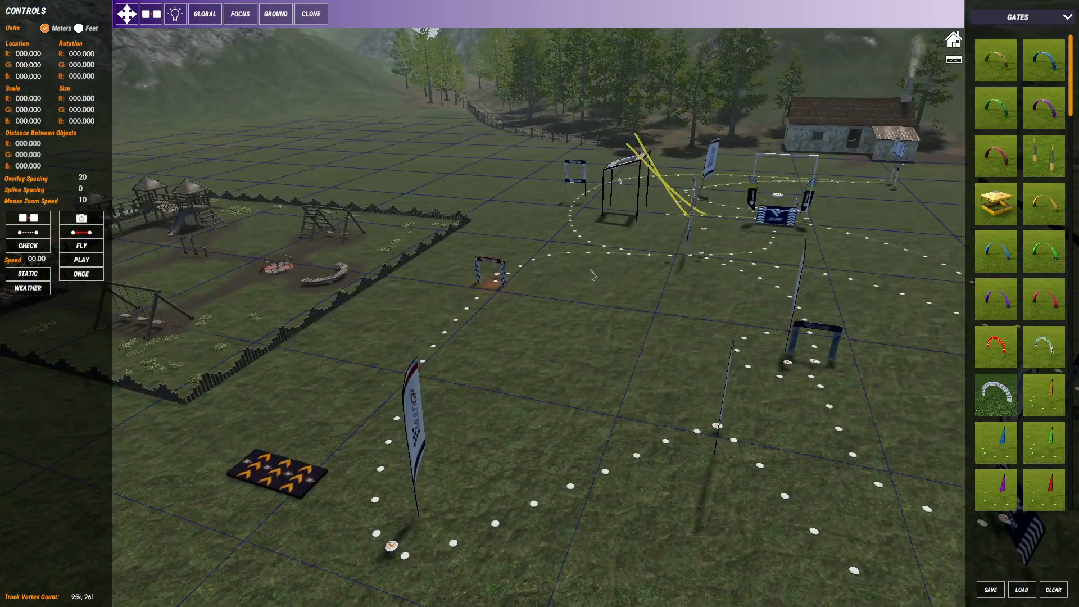
pyautogui.moveTo(589, 271); pyautogui.dragTo(468, 324, button='middle')
pyautogui.scroll(6, 470, 328)
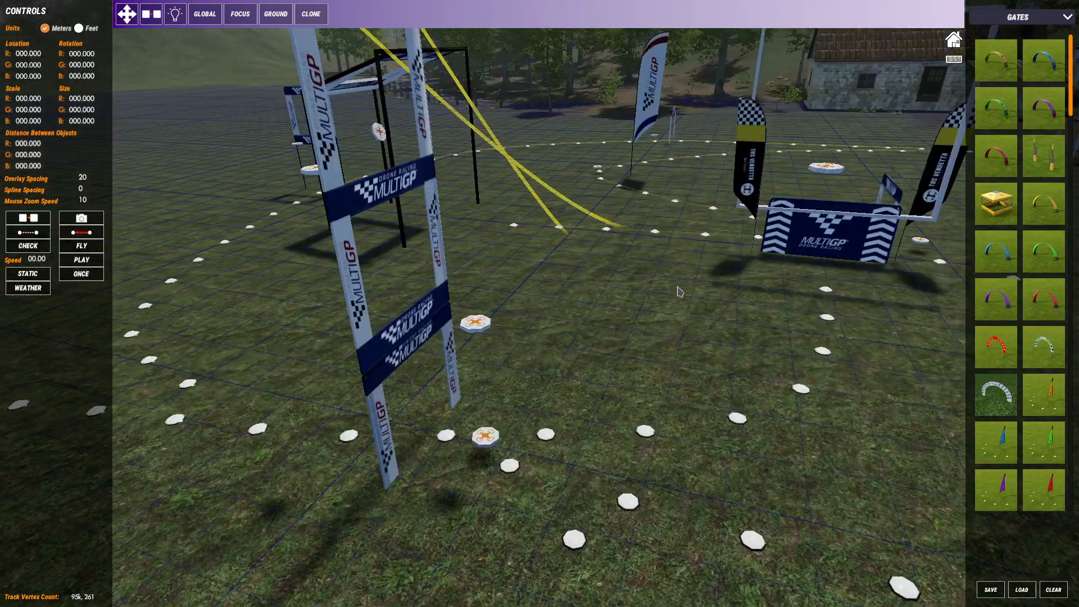
pyautogui.scroll(-2, 739, 292)
pyautogui.moveTo(758, 270); pyautogui.dragTo(724, 284, button='middle')
pyautogui.scroll(6, 659, 285)
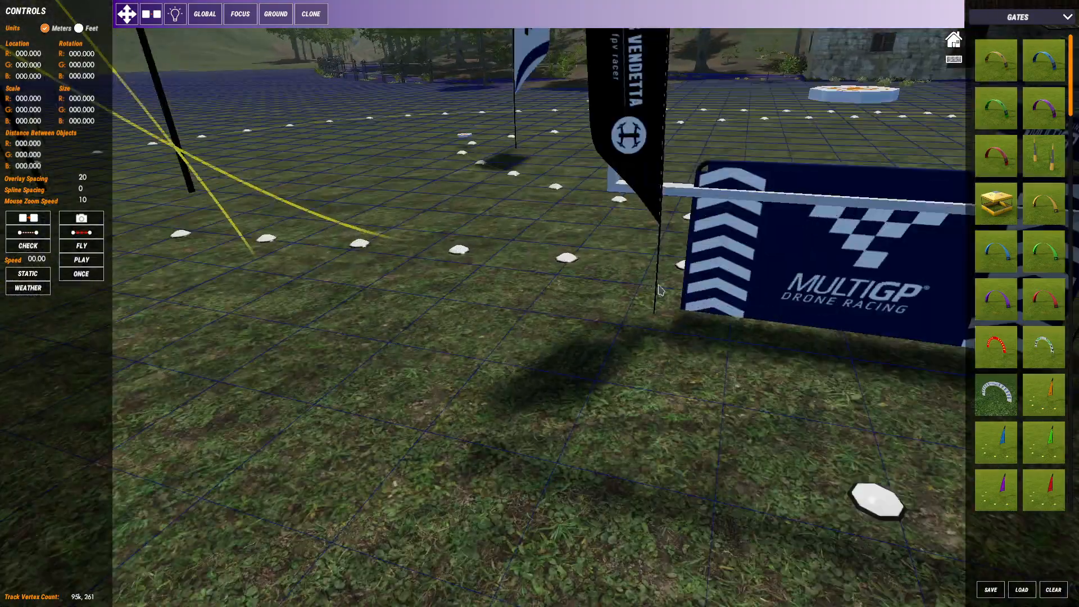
pyautogui.scroll(-5, 659, 290)
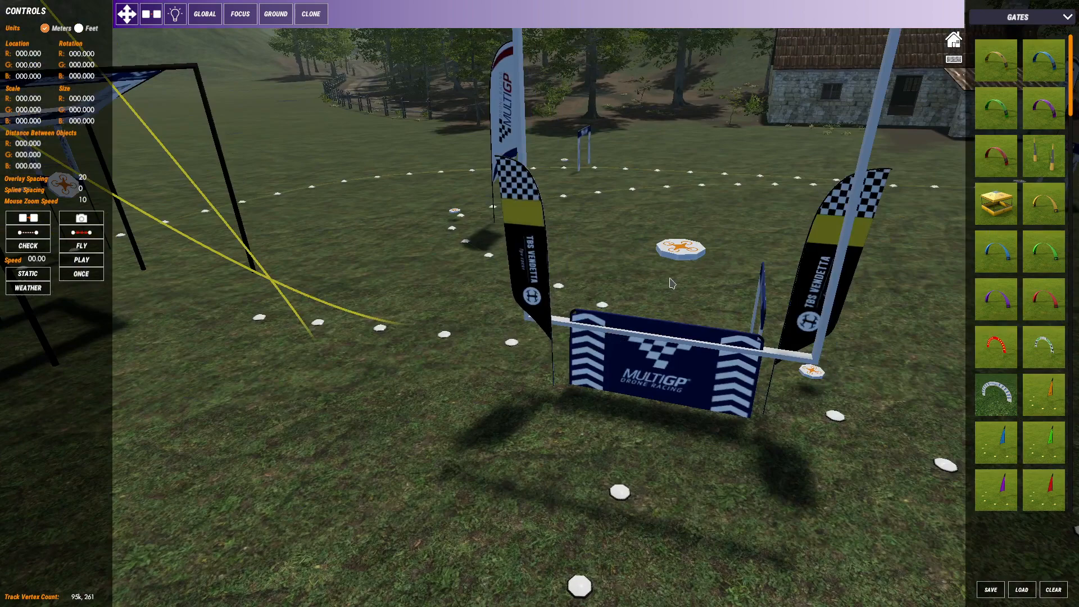
pyautogui.moveTo(670, 279); pyautogui.dragTo(644, 286, button='middle')
# Select the nearest TBS Vendetta flag and the white square frame beside it to examine how the gate is assembled
pyautogui.click(363, 314)
pyautogui.press('f')
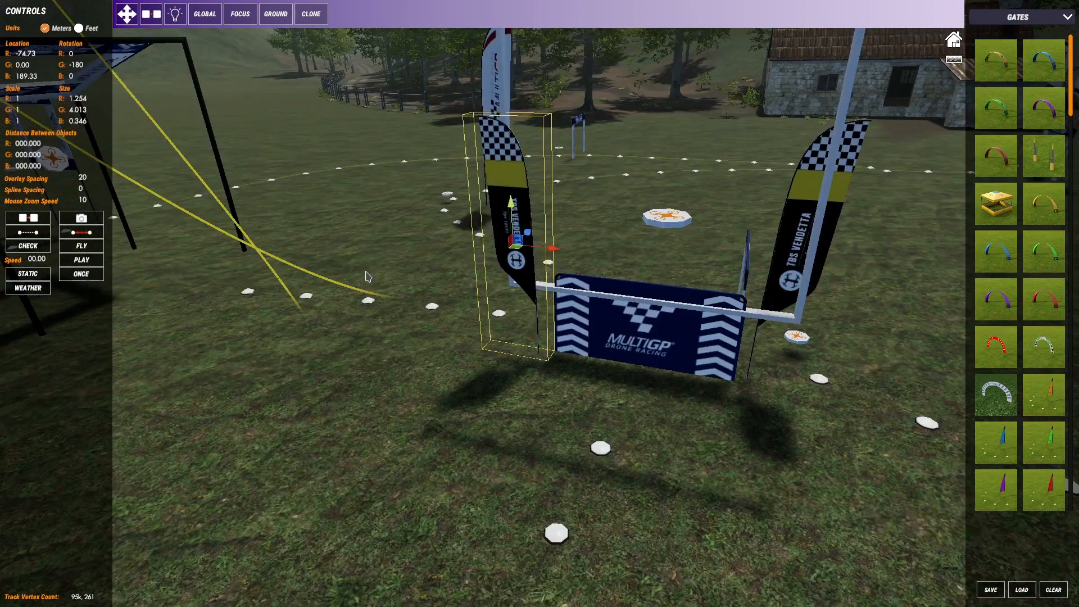
pyautogui.click(639, 318)
pyautogui.press('f')
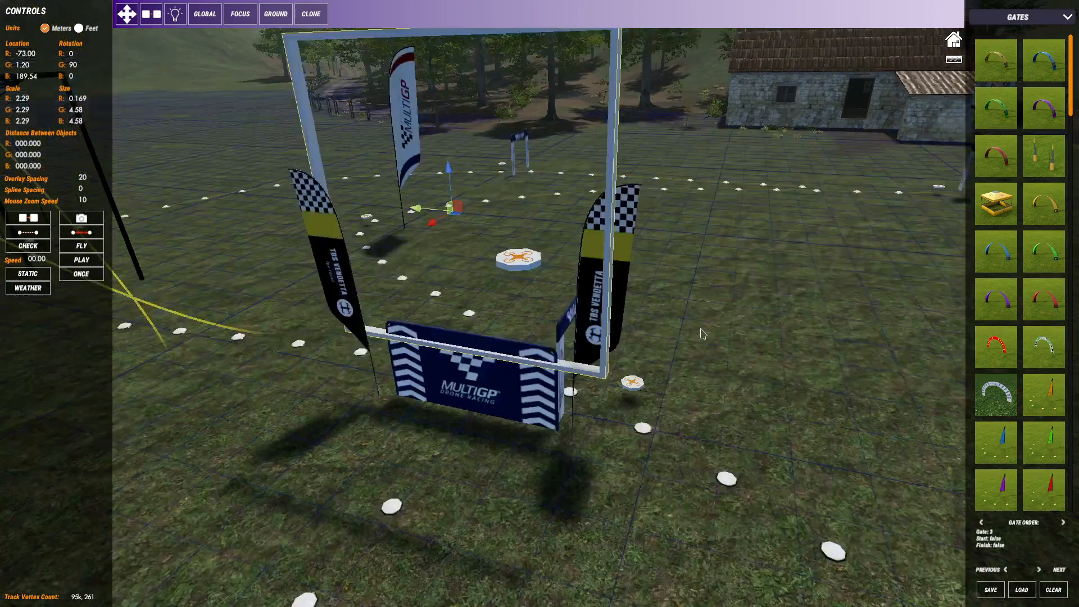
pyautogui.moveTo(667, 253); pyautogui.dragTo(698, 259, button='middle')
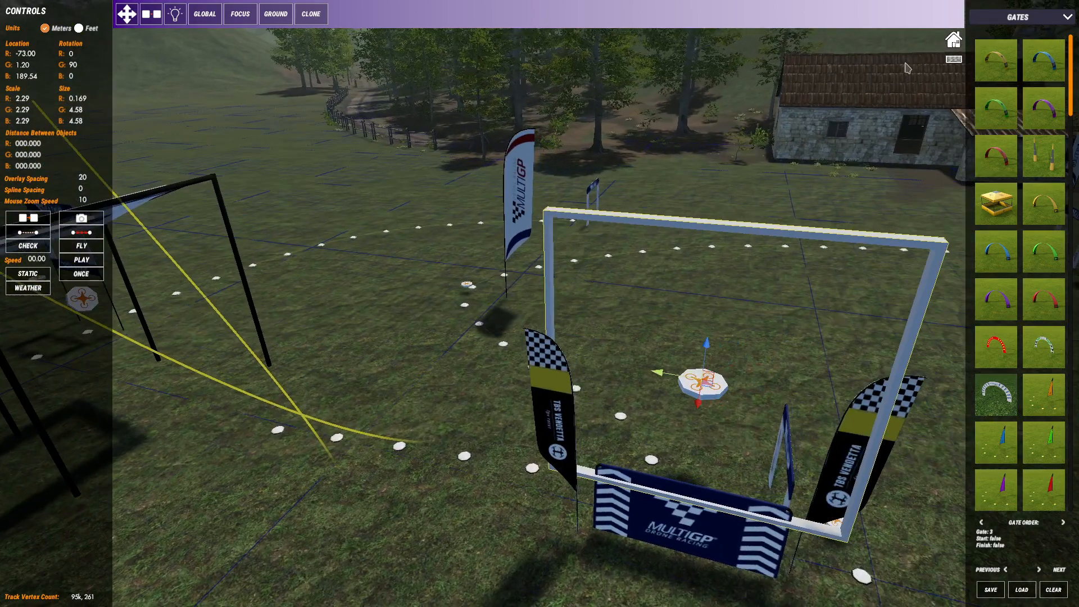
# Show the Invisible object category and examine the selected square frame above the MultiGP barrier
pyautogui.click(1015, 20)
pyautogui.click(1035, 63)
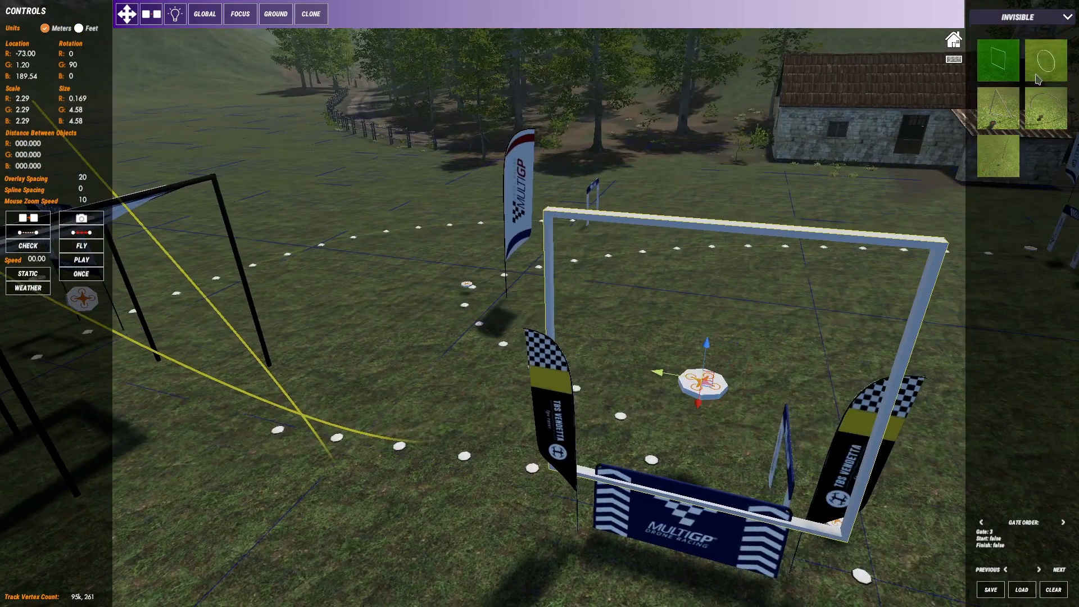
pyautogui.moveTo(733, 292); pyautogui.dragTo(501, 220, button='middle')
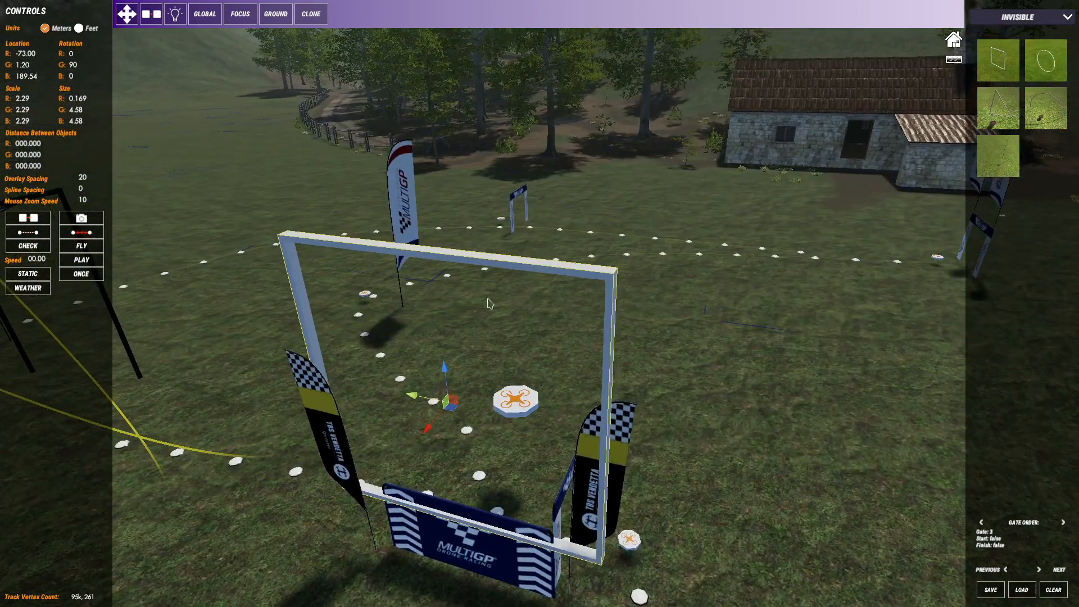
pyautogui.moveTo(472, 342); pyautogui.dragTo(503, 326, button='middle')
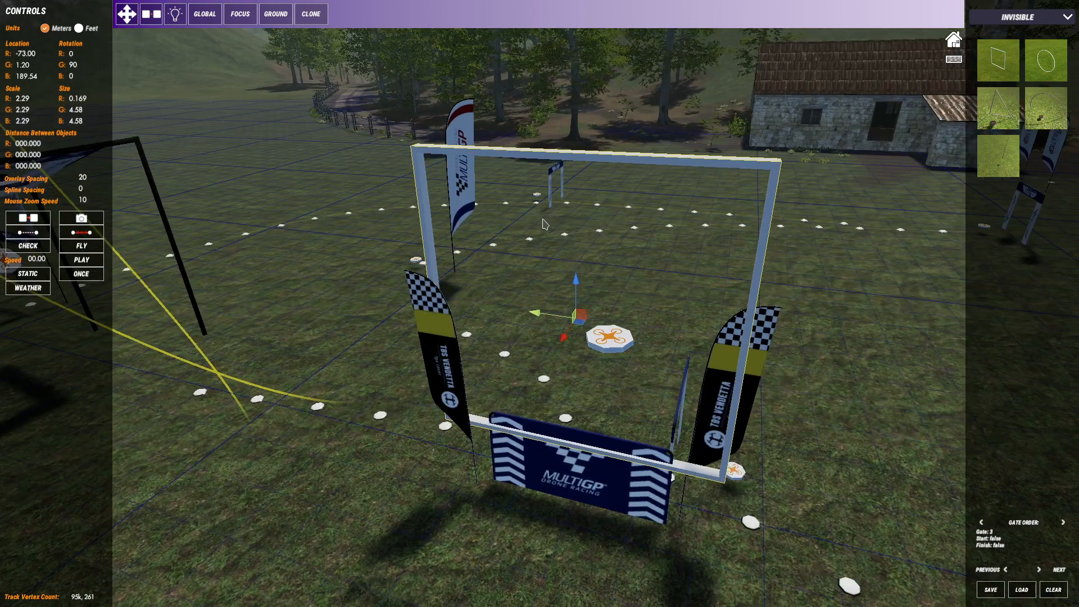
pyautogui.moveTo(544, 224); pyautogui.dragTo(460, 216, button='middle')
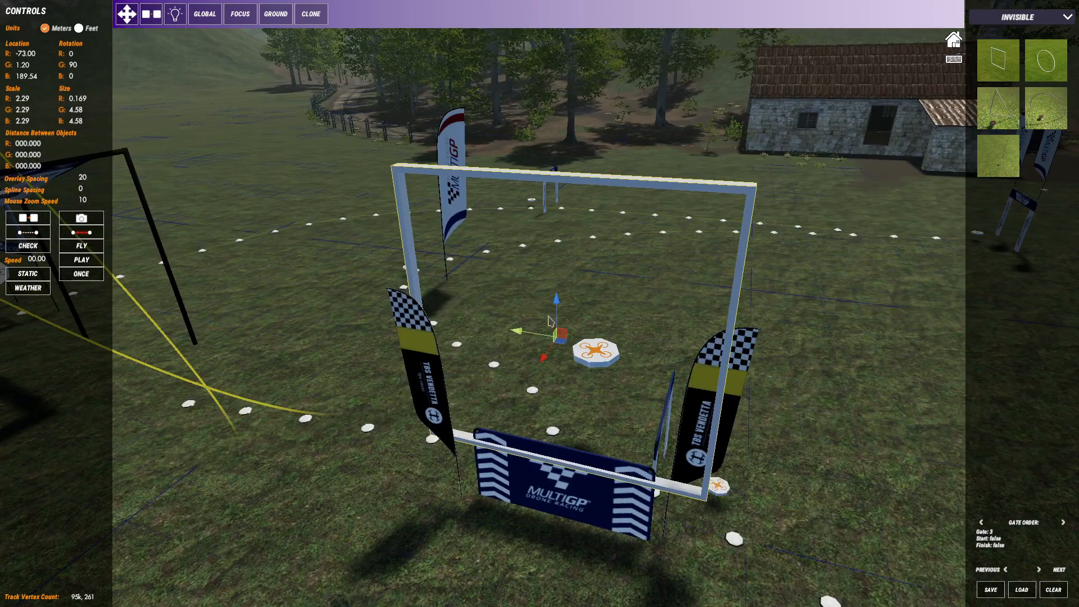
# Select the four-legged MultiGP gate and the invisible square frame in its raised opening to examine how the dive gate is assembled
pyautogui.moveTo(486, 298); pyautogui.dragTo(520, 298, button='middle')
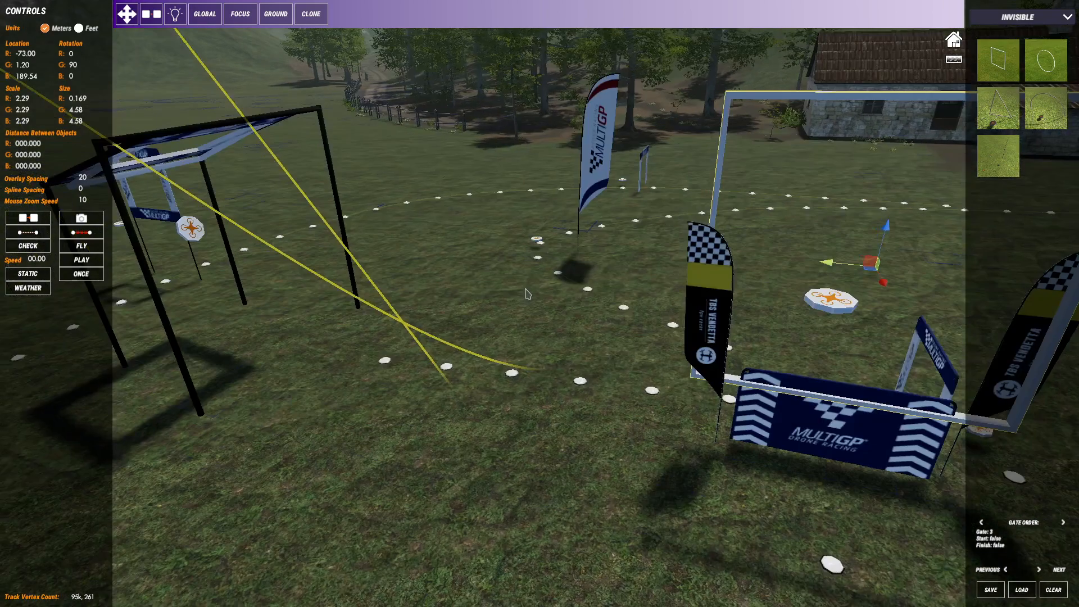
pyautogui.moveTo(747, 273); pyautogui.dragTo(528, 314, button='middle')
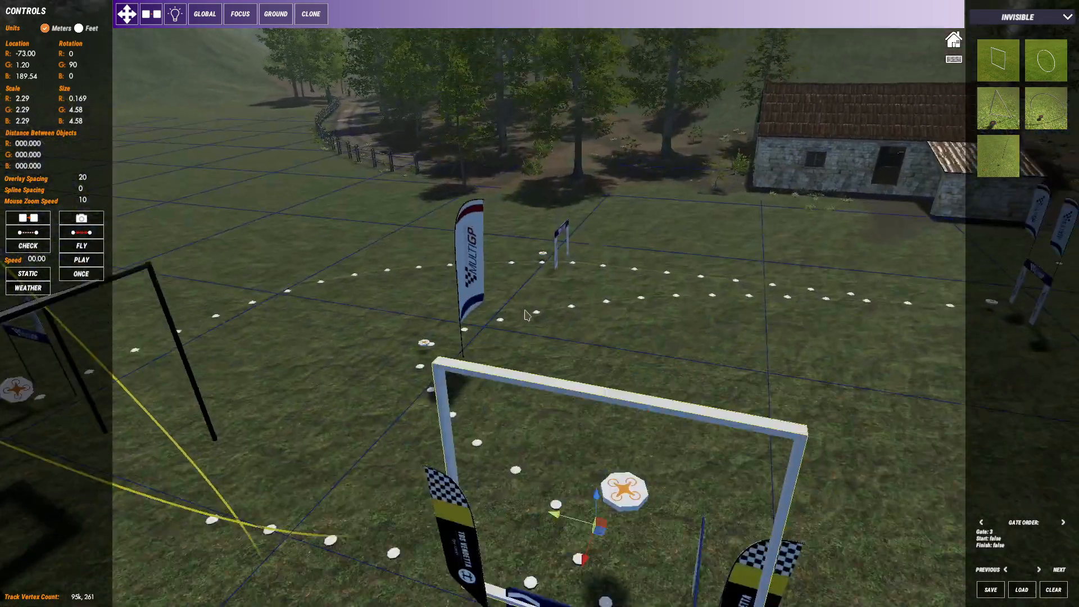
pyautogui.moveTo(614, 394); pyautogui.dragTo(867, 488, button='middle')
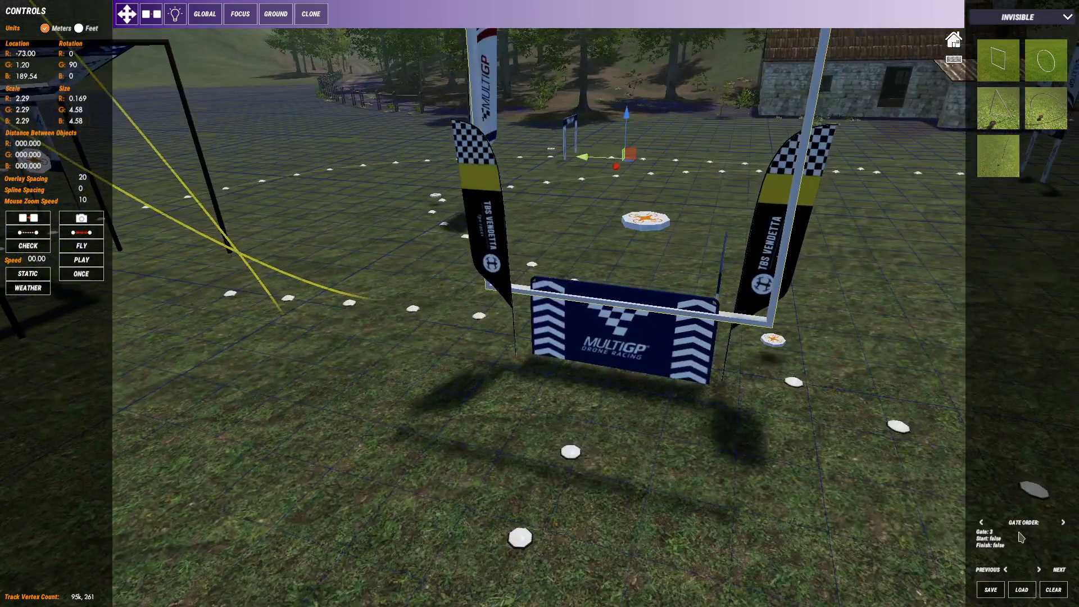
pyautogui.press('a')
pyautogui.moveTo(446, 338); pyautogui.dragTo(659, 400, button='right')
pyautogui.moveTo(660, 400); pyautogui.dragTo(617, 387, button='middle')
pyautogui.click(617, 388)
pyautogui.scroll(1, 617, 387)
pyautogui.moveTo(617, 387); pyautogui.dragTo(953, 103, button='right')
pyautogui.click(1015, 22)
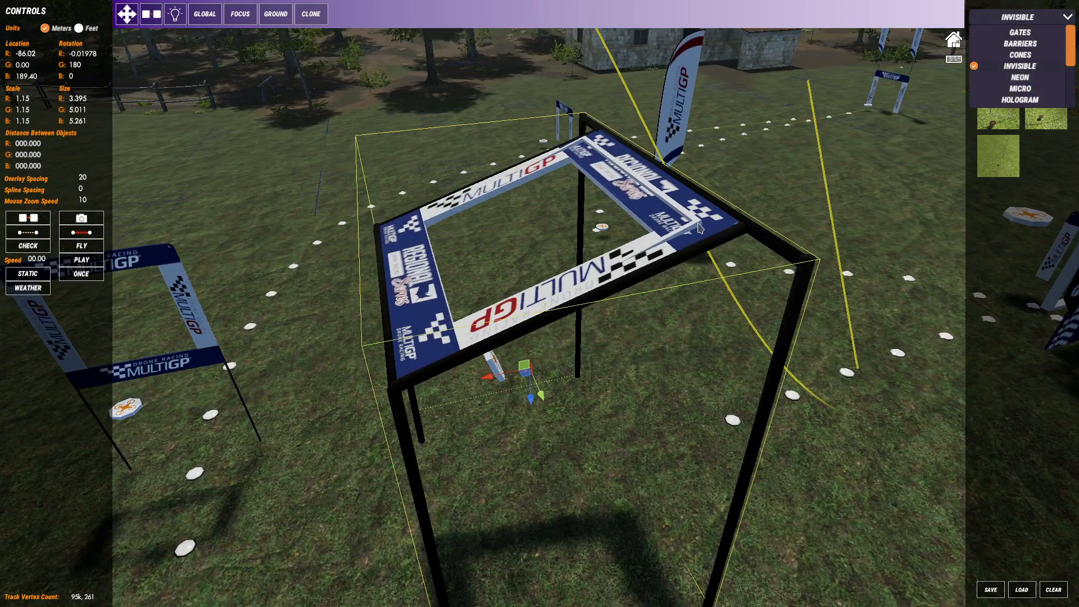
pyautogui.click(644, 222)
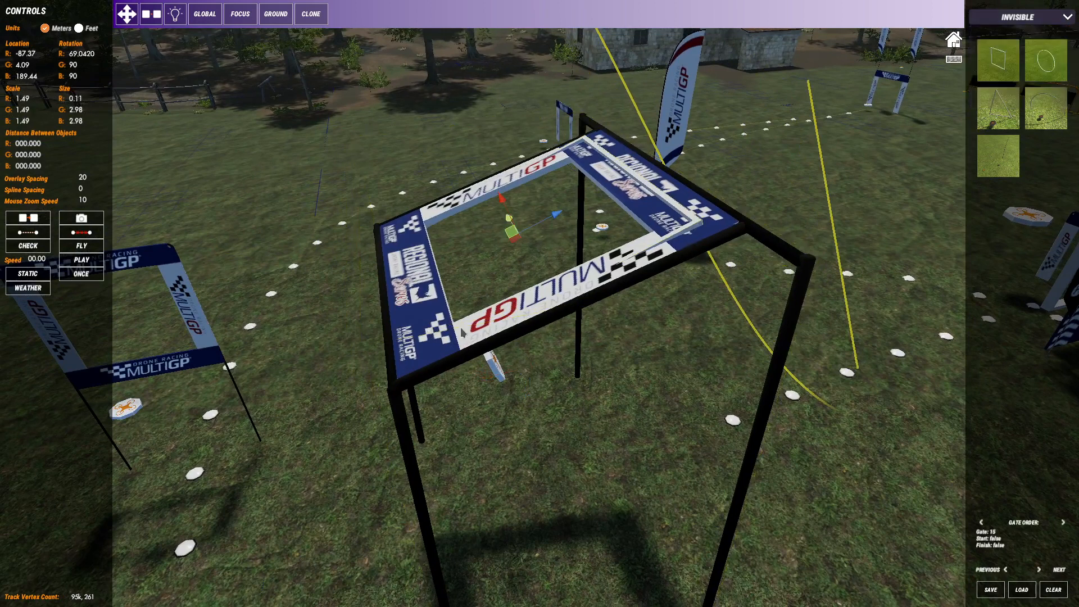
pyautogui.click(421, 338)
# Show the Barriers object category and find the four-legged MultiGP gate among its objects
pyautogui.click(1022, 22)
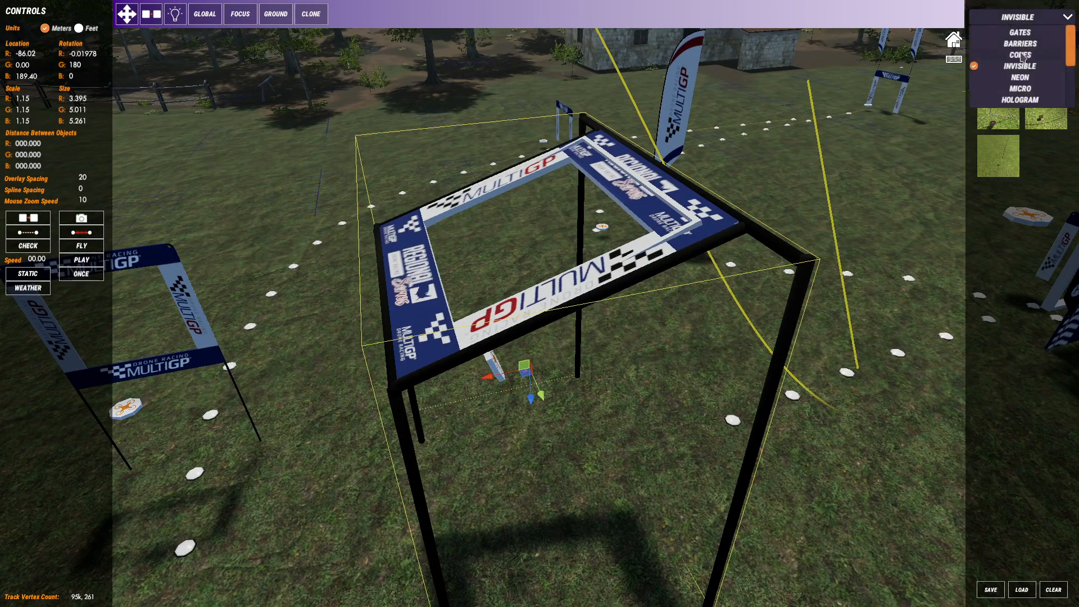
pyautogui.click(1020, 44)
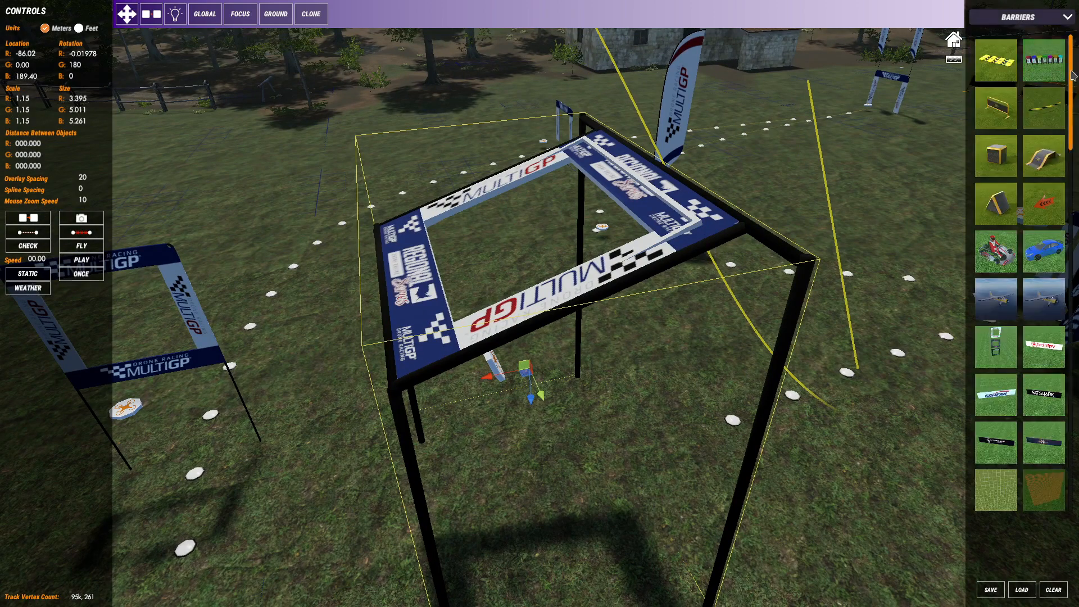
pyautogui.scroll(-6, 1073, 75)
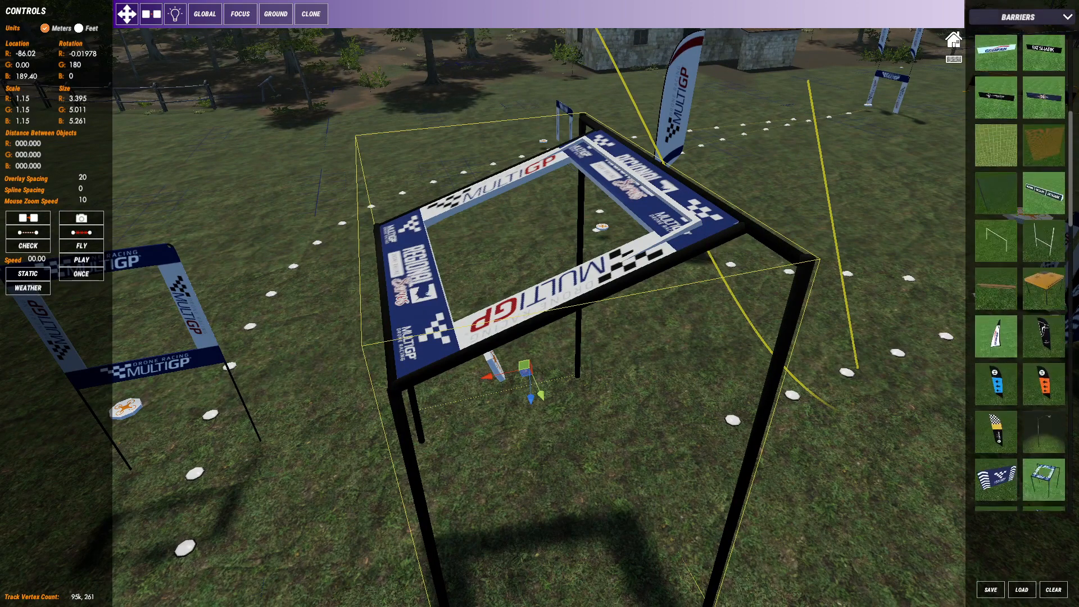
pyautogui.scroll(-3, 1060, 290)
pyautogui.scroll(-4, 558, 298)
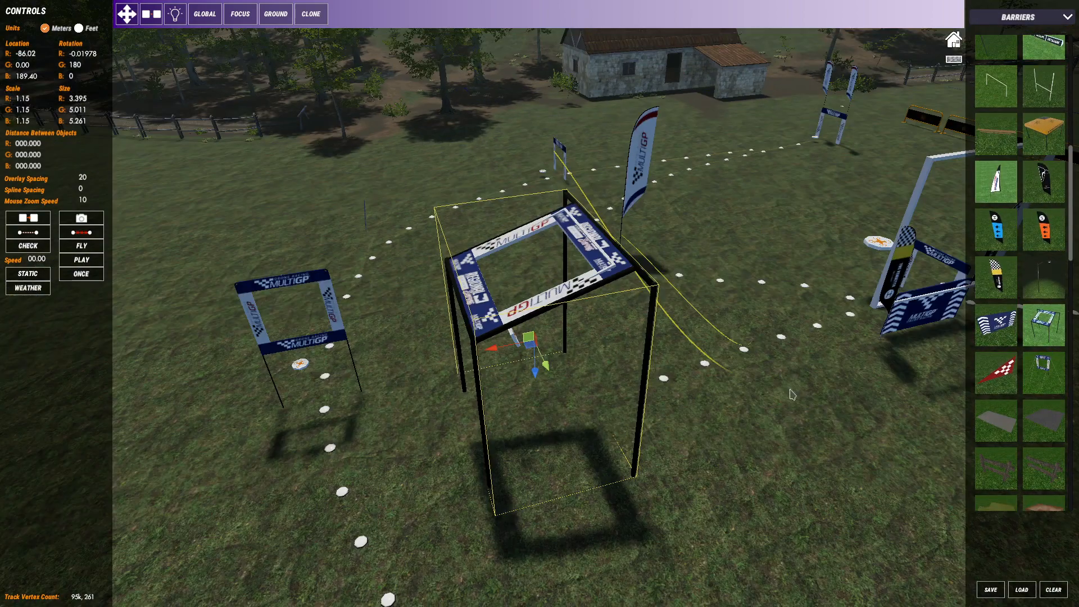
# Try scaling the selected four-legged MultiGP gate uniformly to about 1.31, and undo the change
pyautogui.scroll(1, 558, 298)
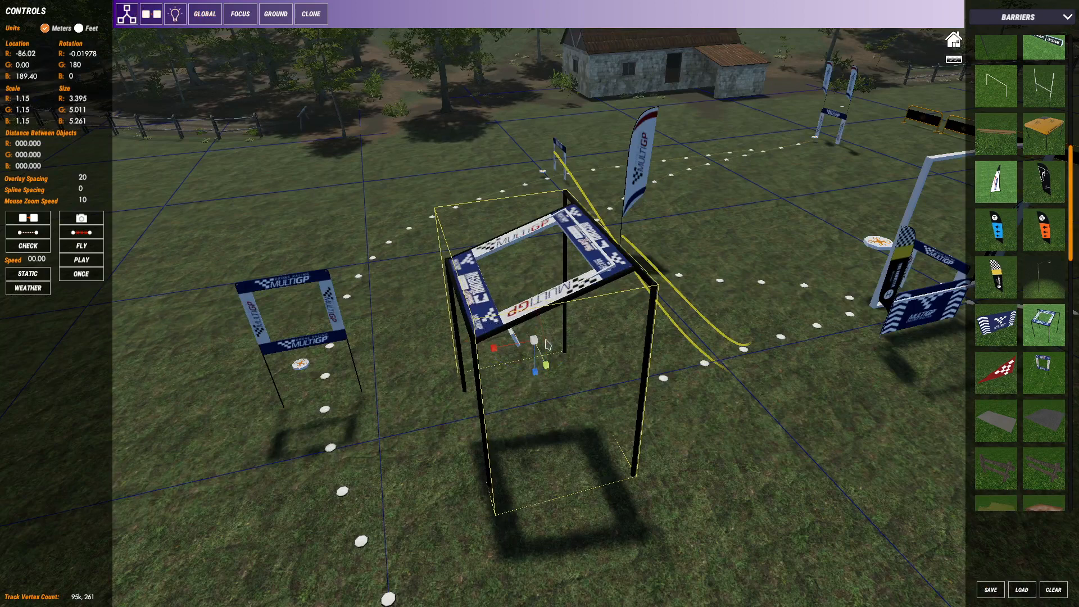
pyautogui.moveTo(535, 346); pyautogui.dragTo(548, 345)
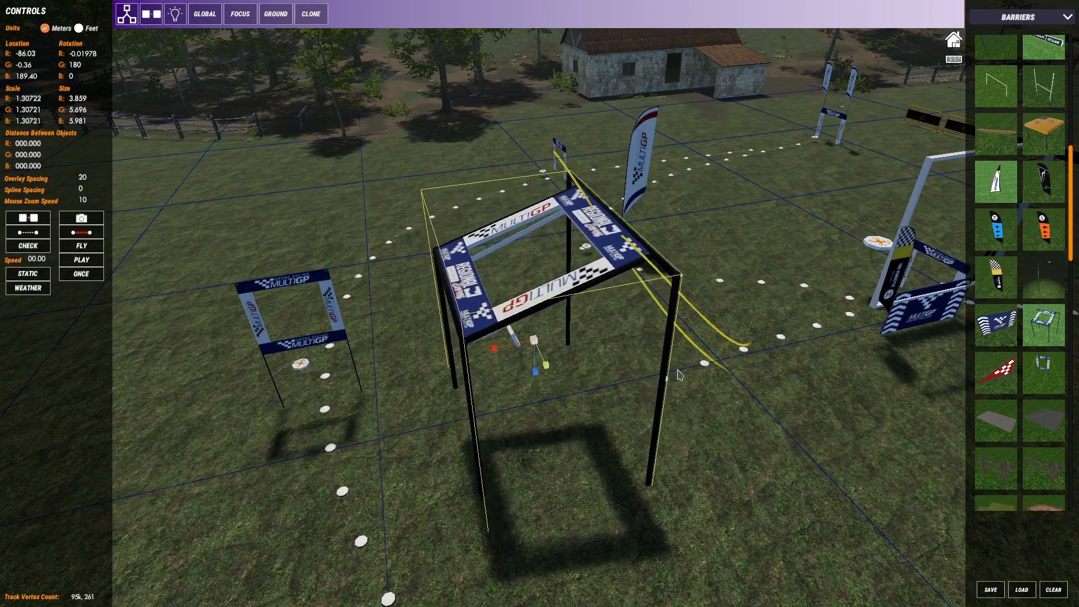
pyautogui.hotkey('ctrl', 'z')
# Examine the overall track layout from above, including the gates, flags and cone-marked flight path
pyautogui.scroll(-4, 528, 406)
pyautogui.moveTo(597, 396); pyautogui.dragTo(671, 331, button='middle')
pyautogui.moveTo(672, 331); pyautogui.dragTo(899, 382, button='right')
pyautogui.moveTo(646, 360); pyautogui.dragTo(689, 293, button='right')
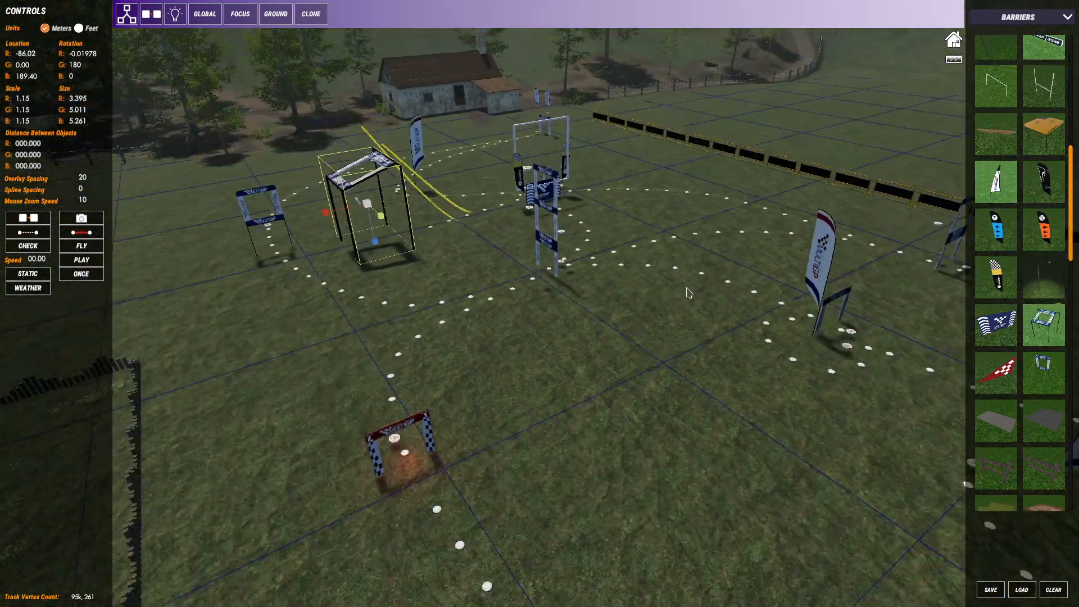
pyautogui.scroll(-2, 689, 293)
pyautogui.moveTo(689, 293); pyautogui.dragTo(697, 337, button='middle')
pyautogui.moveTo(696, 337); pyautogui.dragTo(604, 349, button='right')
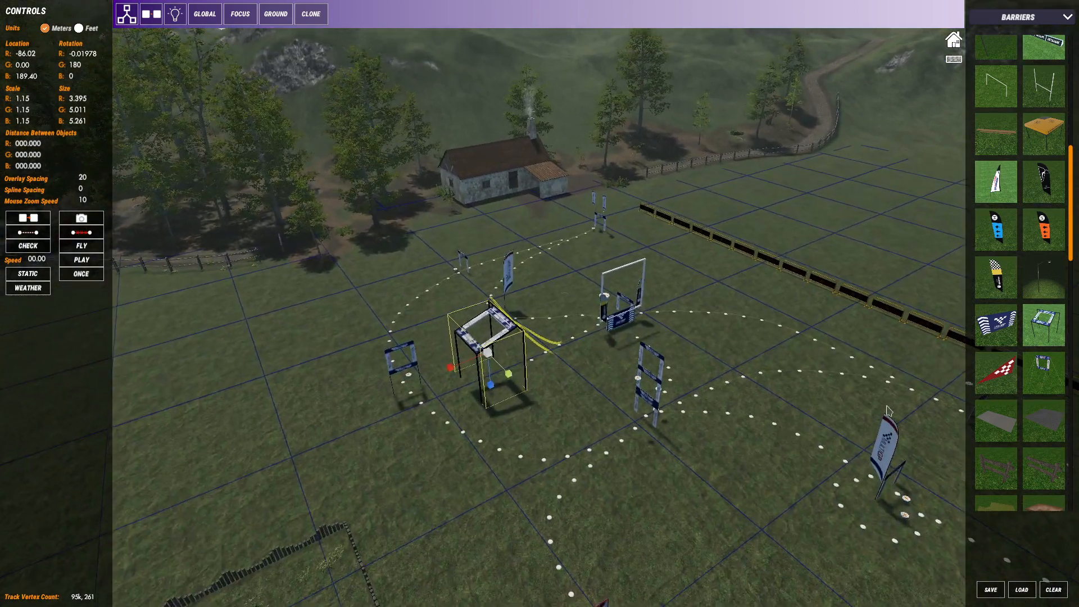